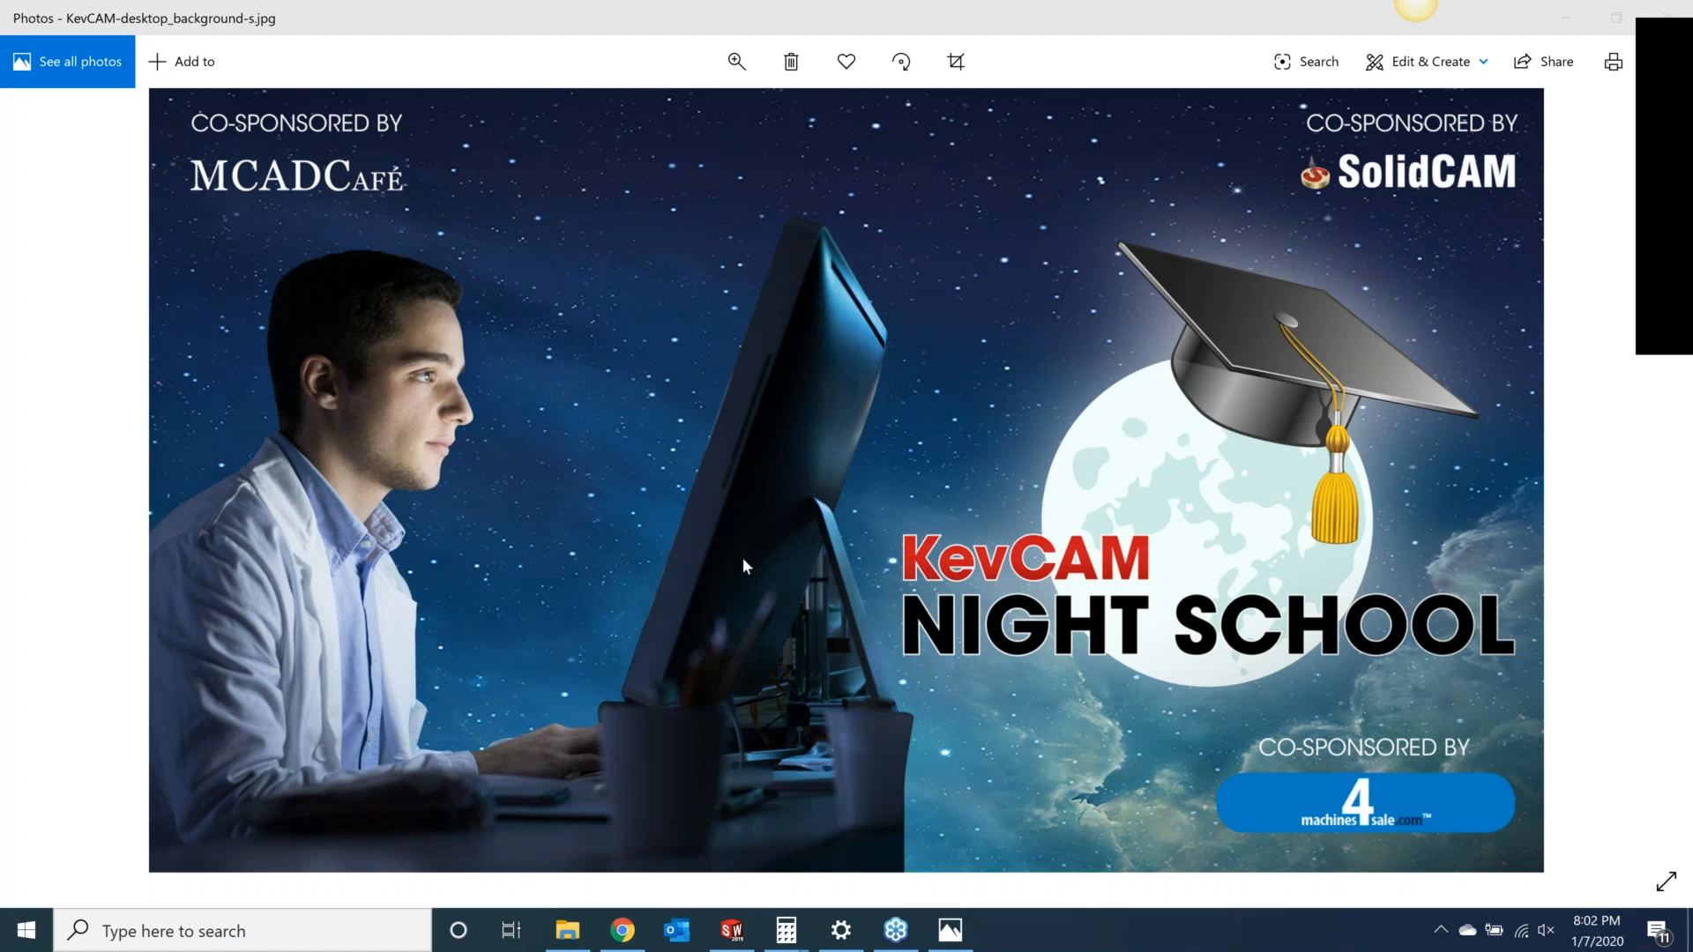
{"action": "left_click", "coordinate": [631, 933]}
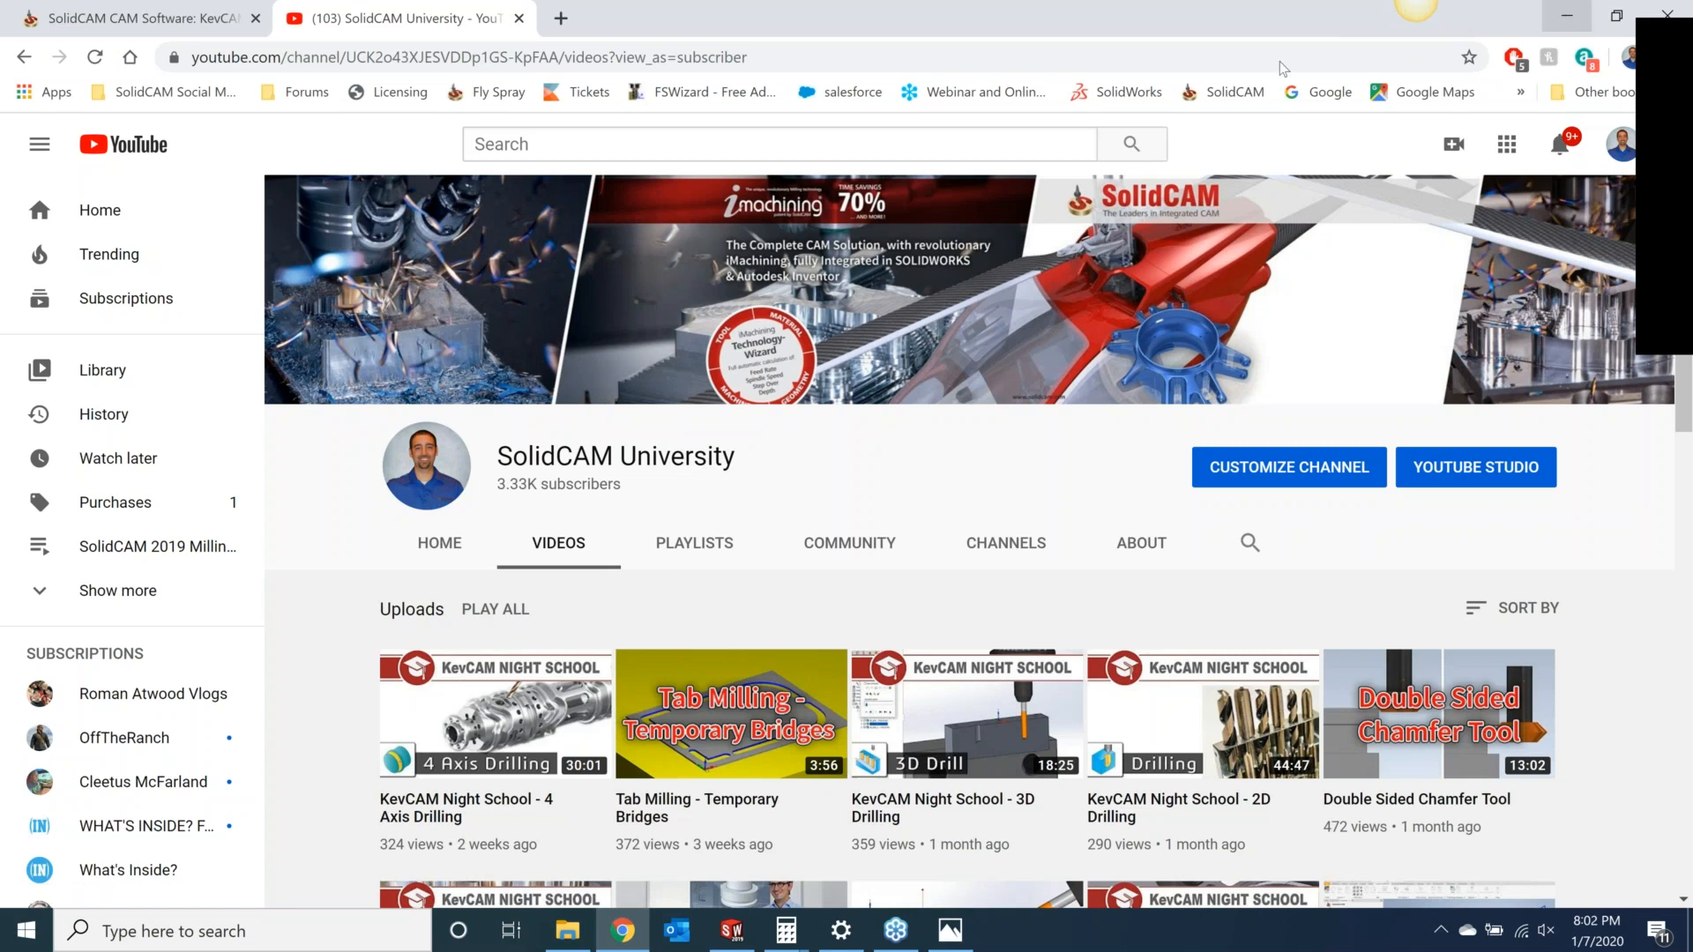
{"action": "left_click", "coordinate": [1568, 15]}
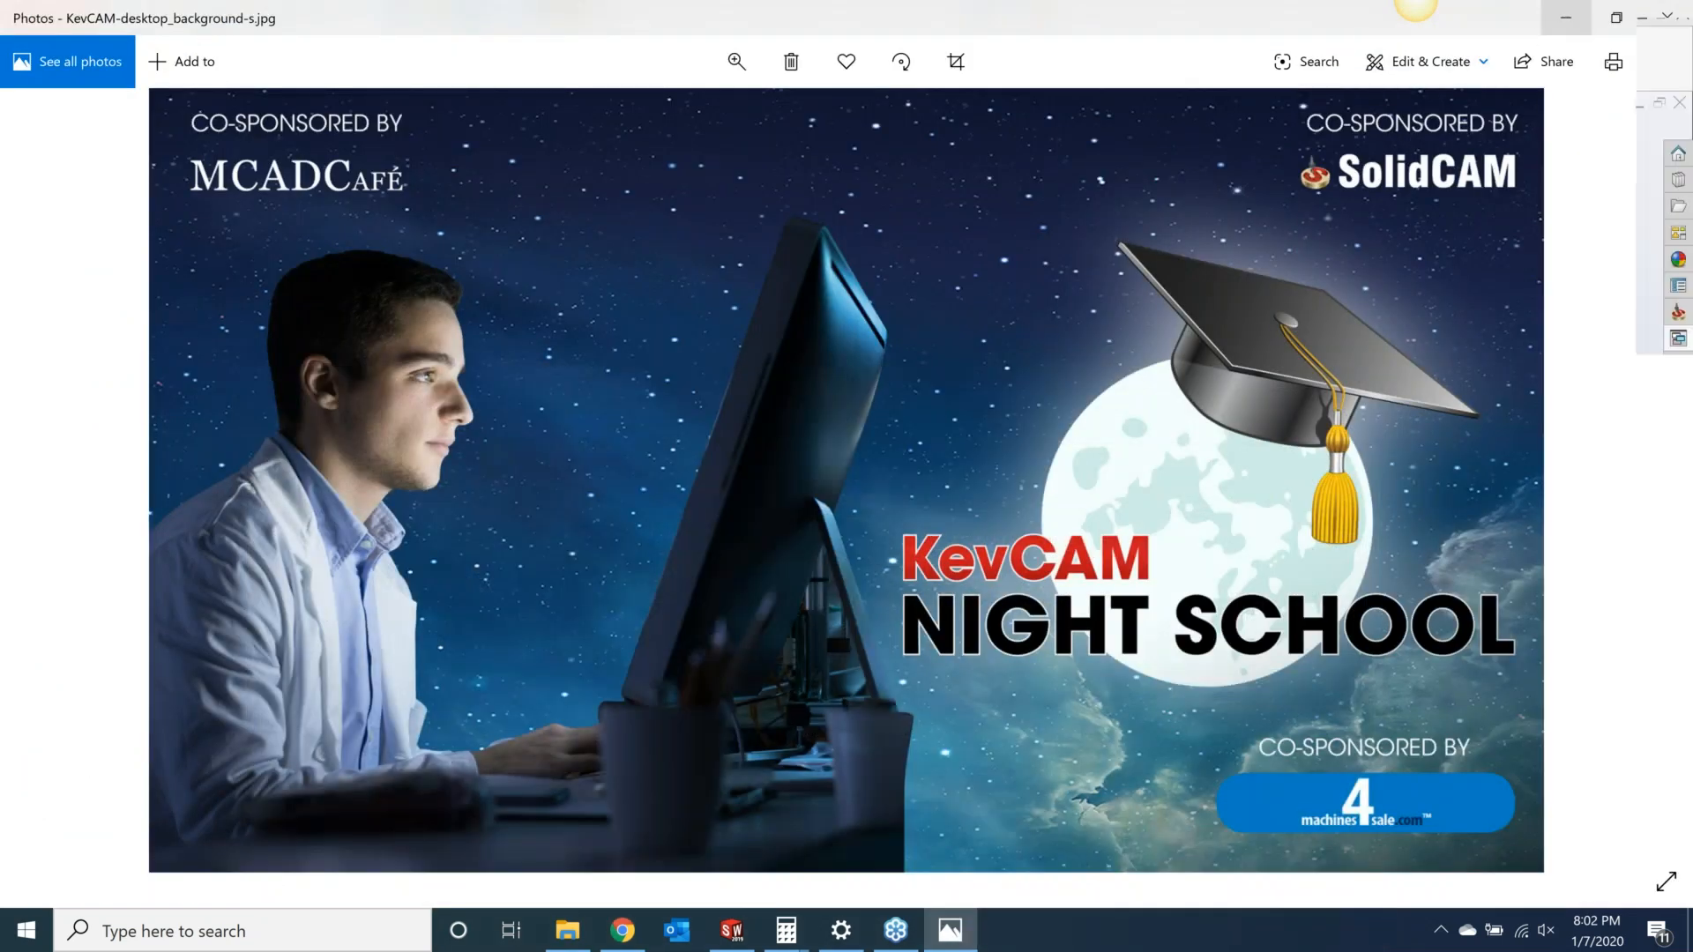
{"action": "left_click", "coordinate": [1566, 17]}
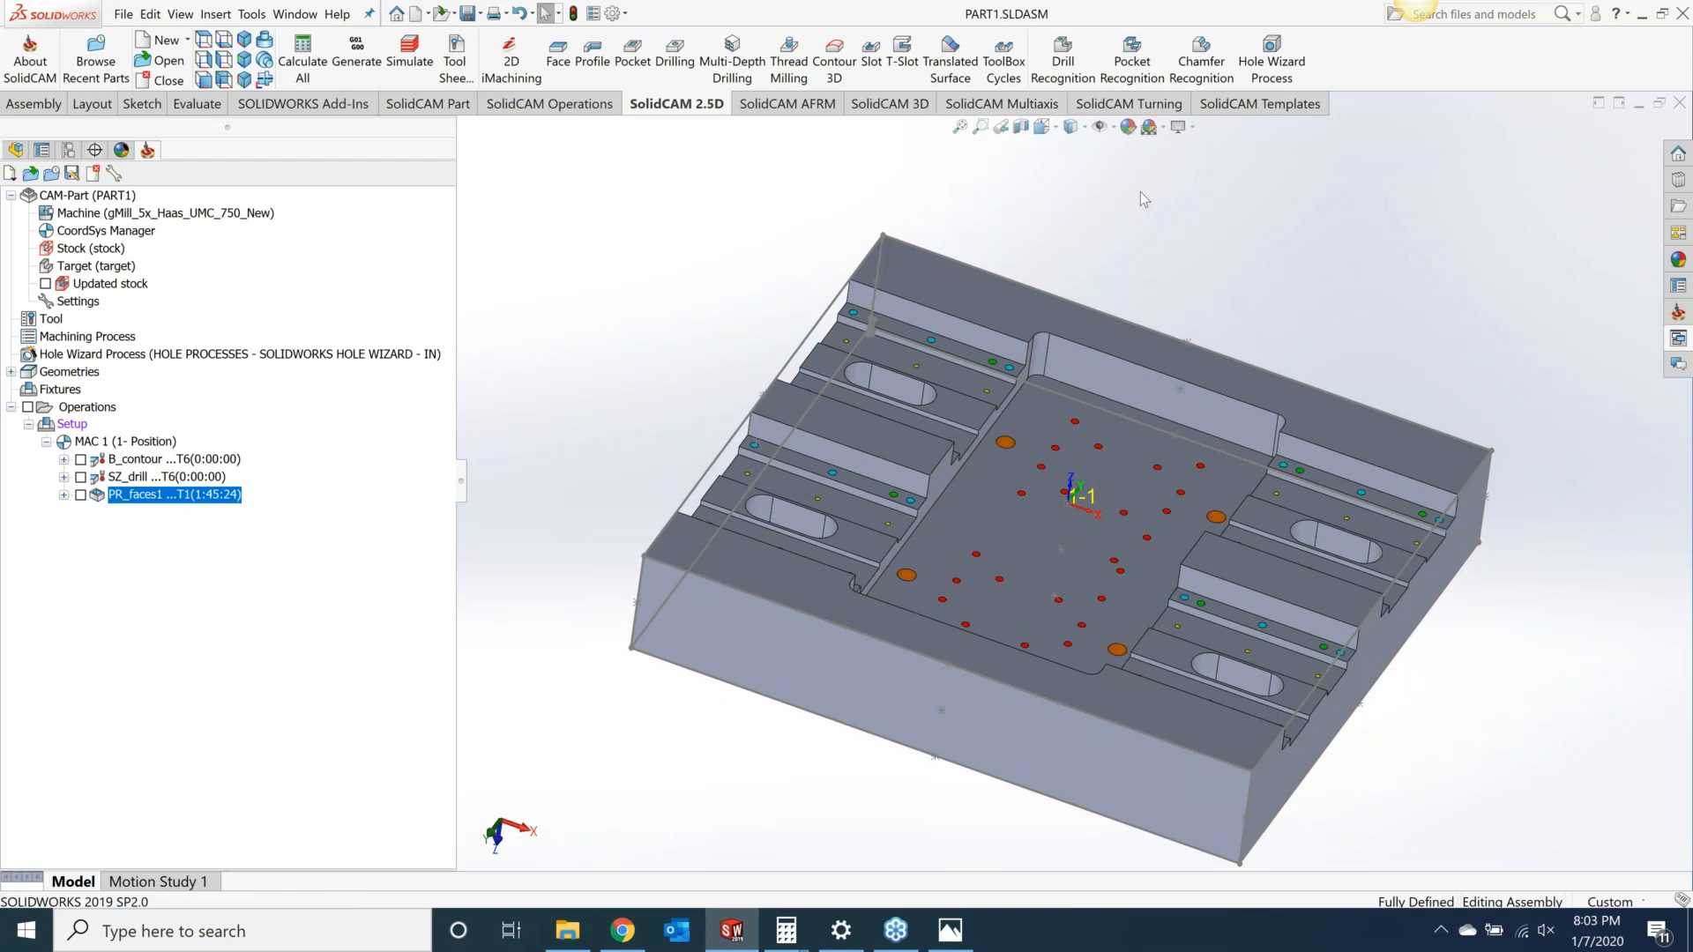
Step: Start a Drill Recognition operation and define its geometry by automatically finding all through and blind holes on the target
{"action": "left_click", "coordinate": [1065, 61]}
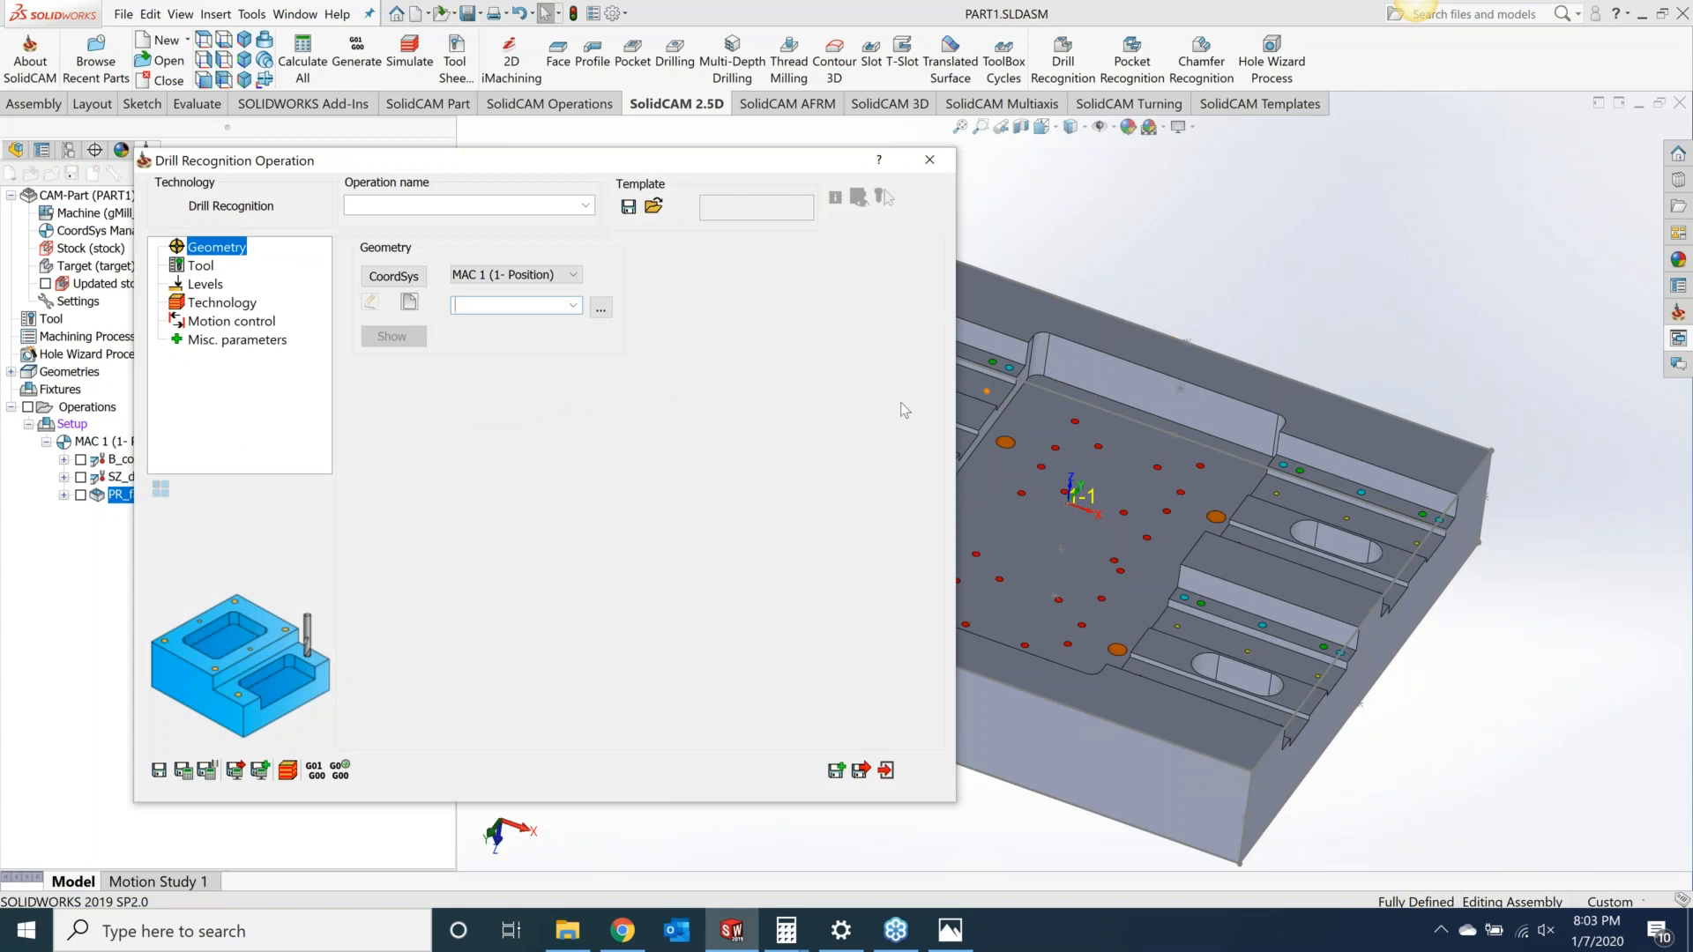
{"action": "scroll", "coordinate": [1063, 553], "scroll_direction": "up", "scroll_amount": 2}
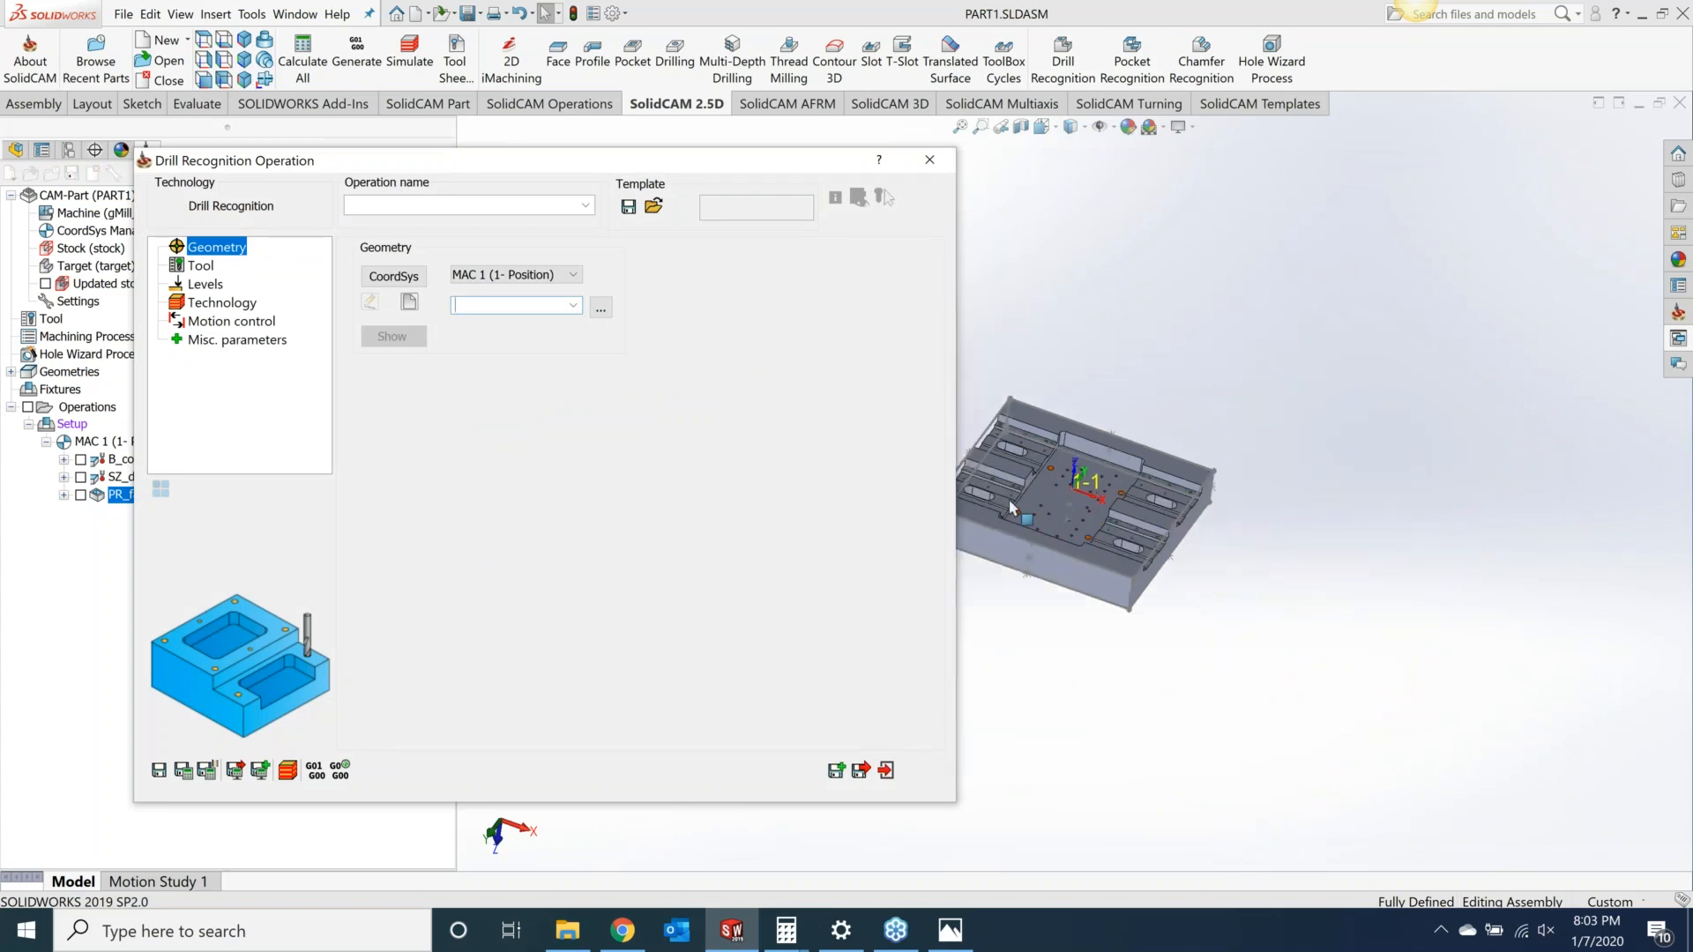
{"action": "scroll", "coordinate": [1283, 366], "scroll_direction": "down", "scroll_amount": 4}
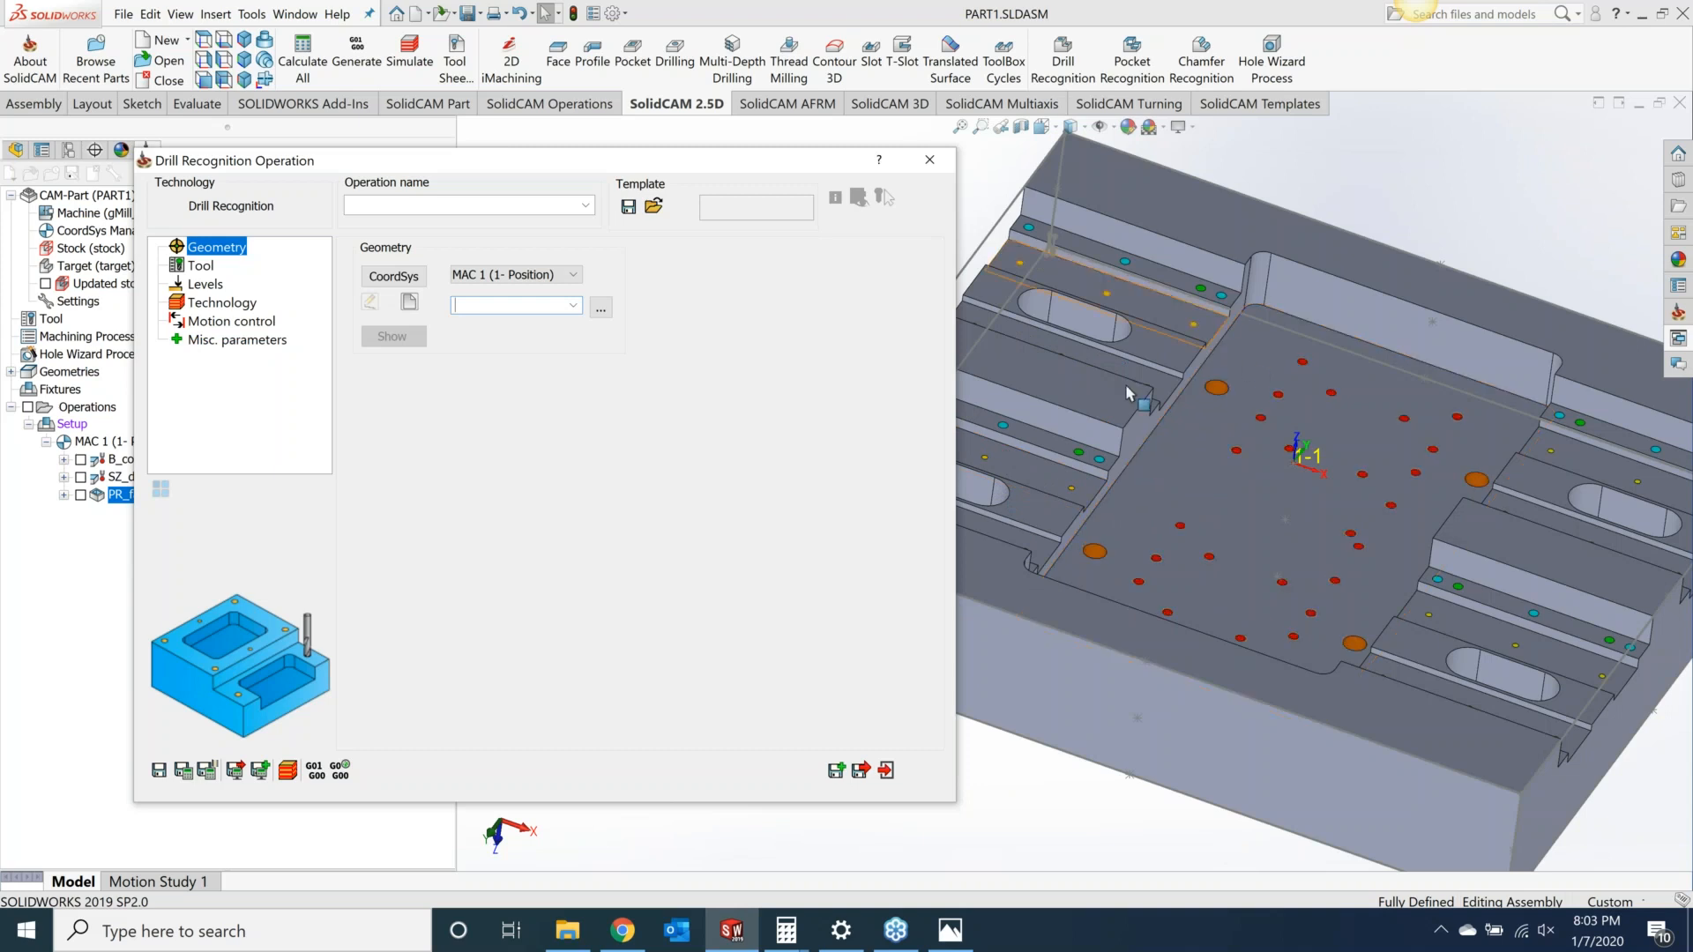
{"action": "left_click", "coordinate": [1217, 388]}
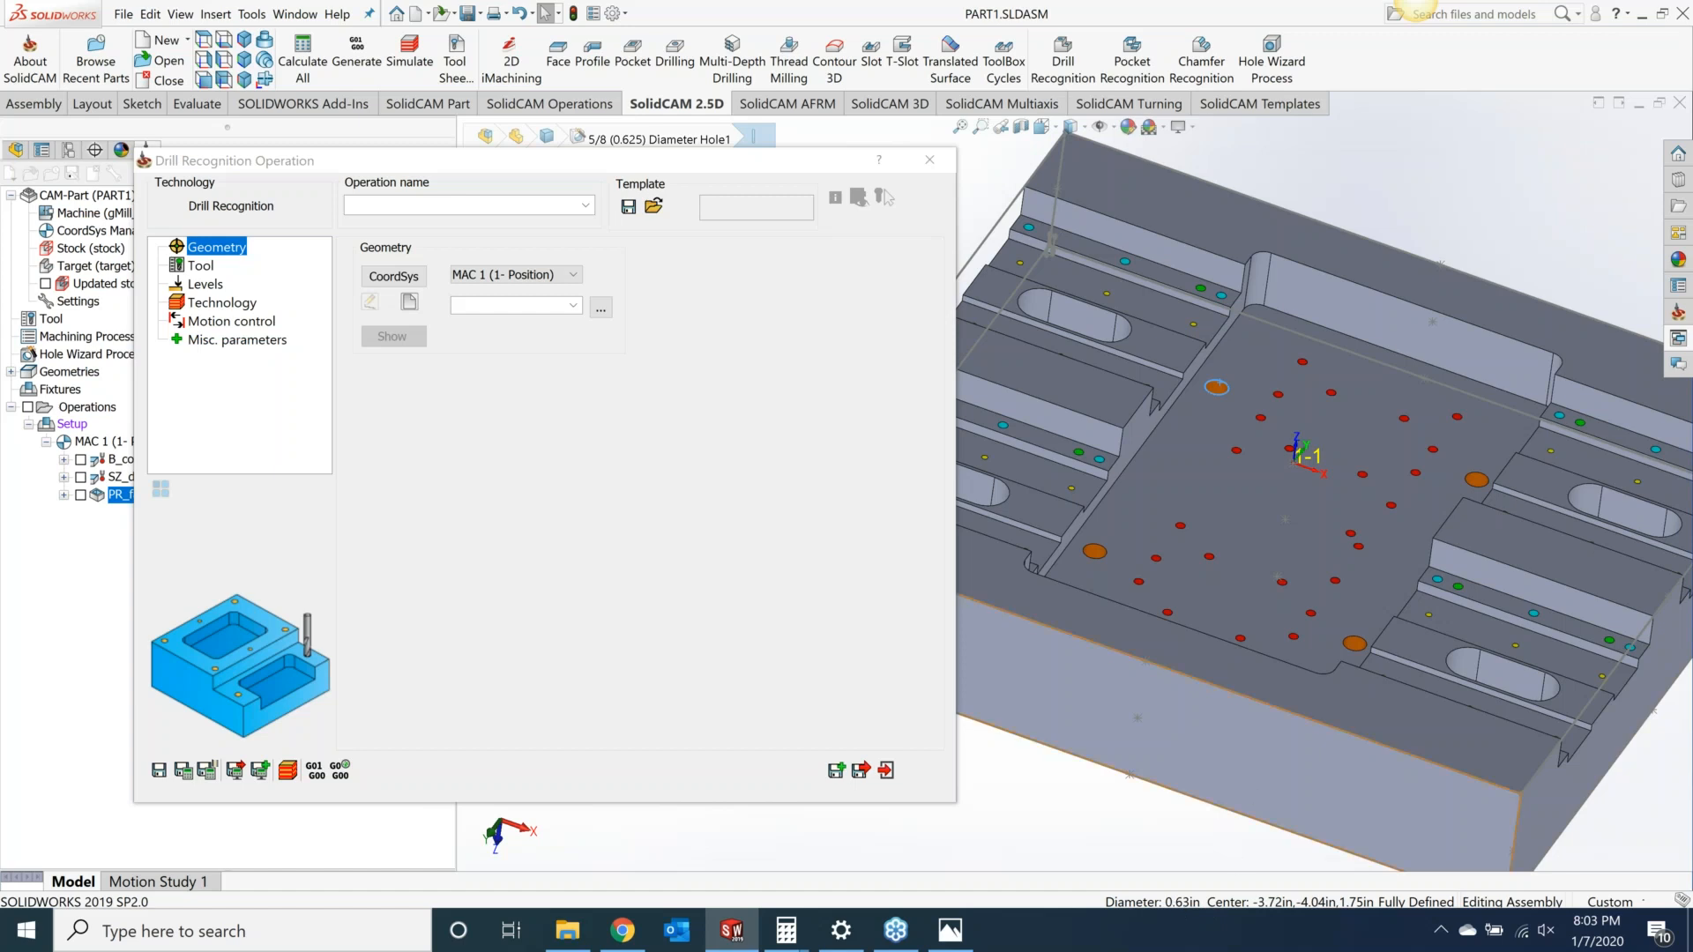
{"action": "left_click", "coordinate": [1237, 457]}
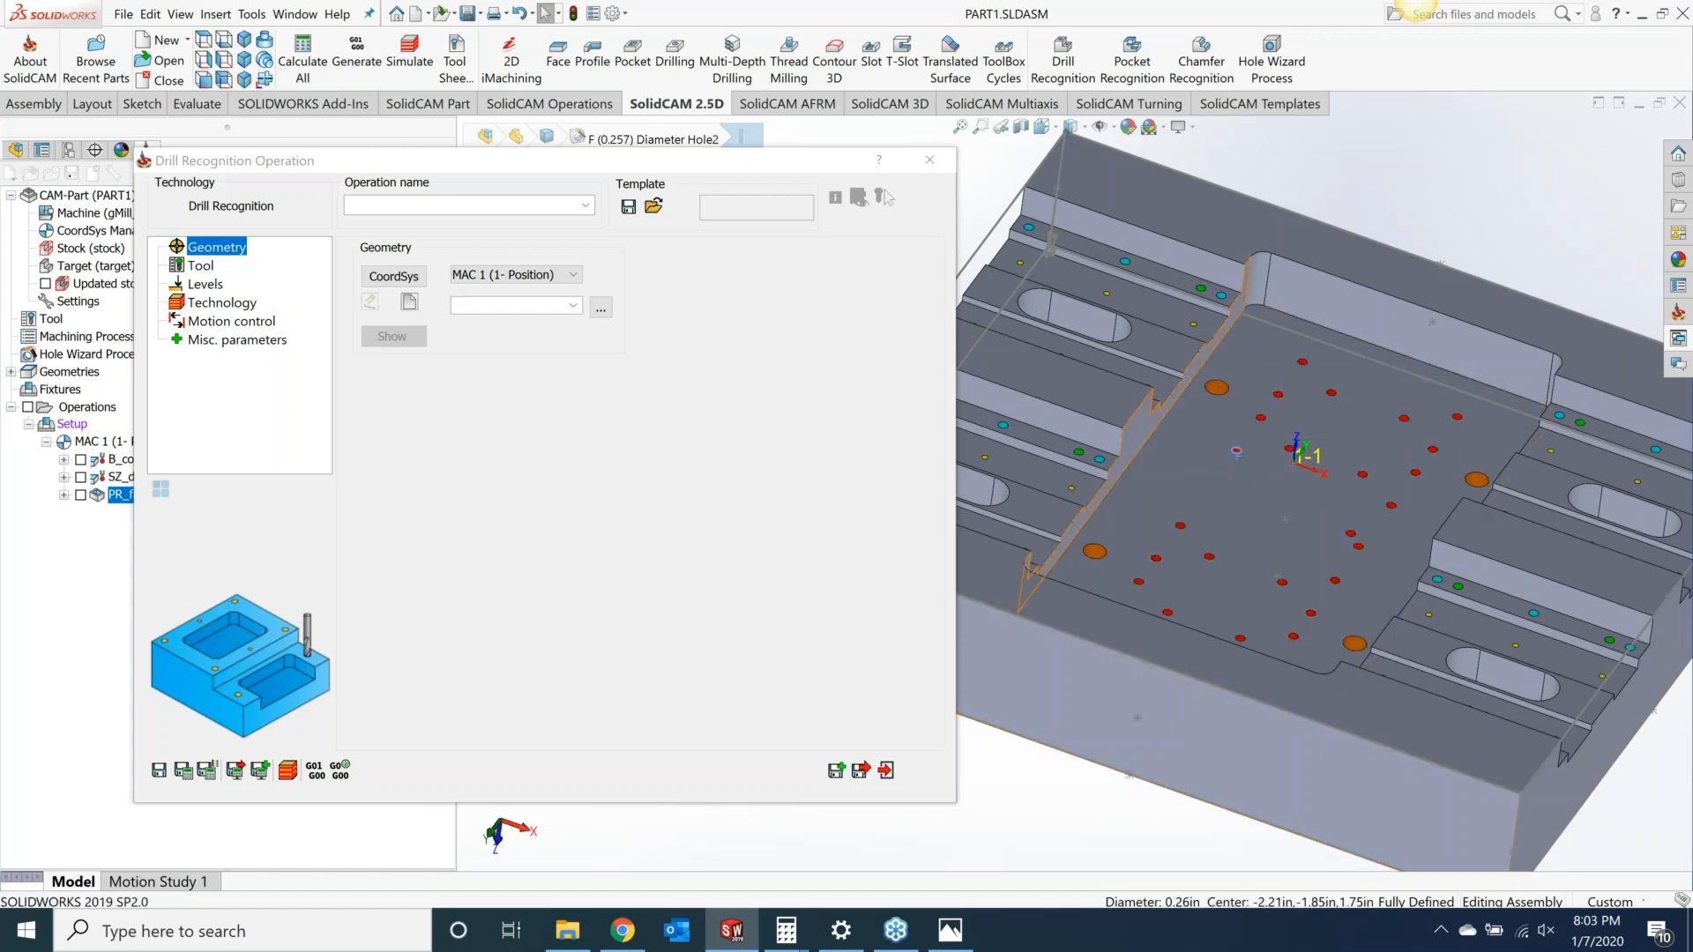
{"action": "left_click", "coordinate": [1071, 488]}
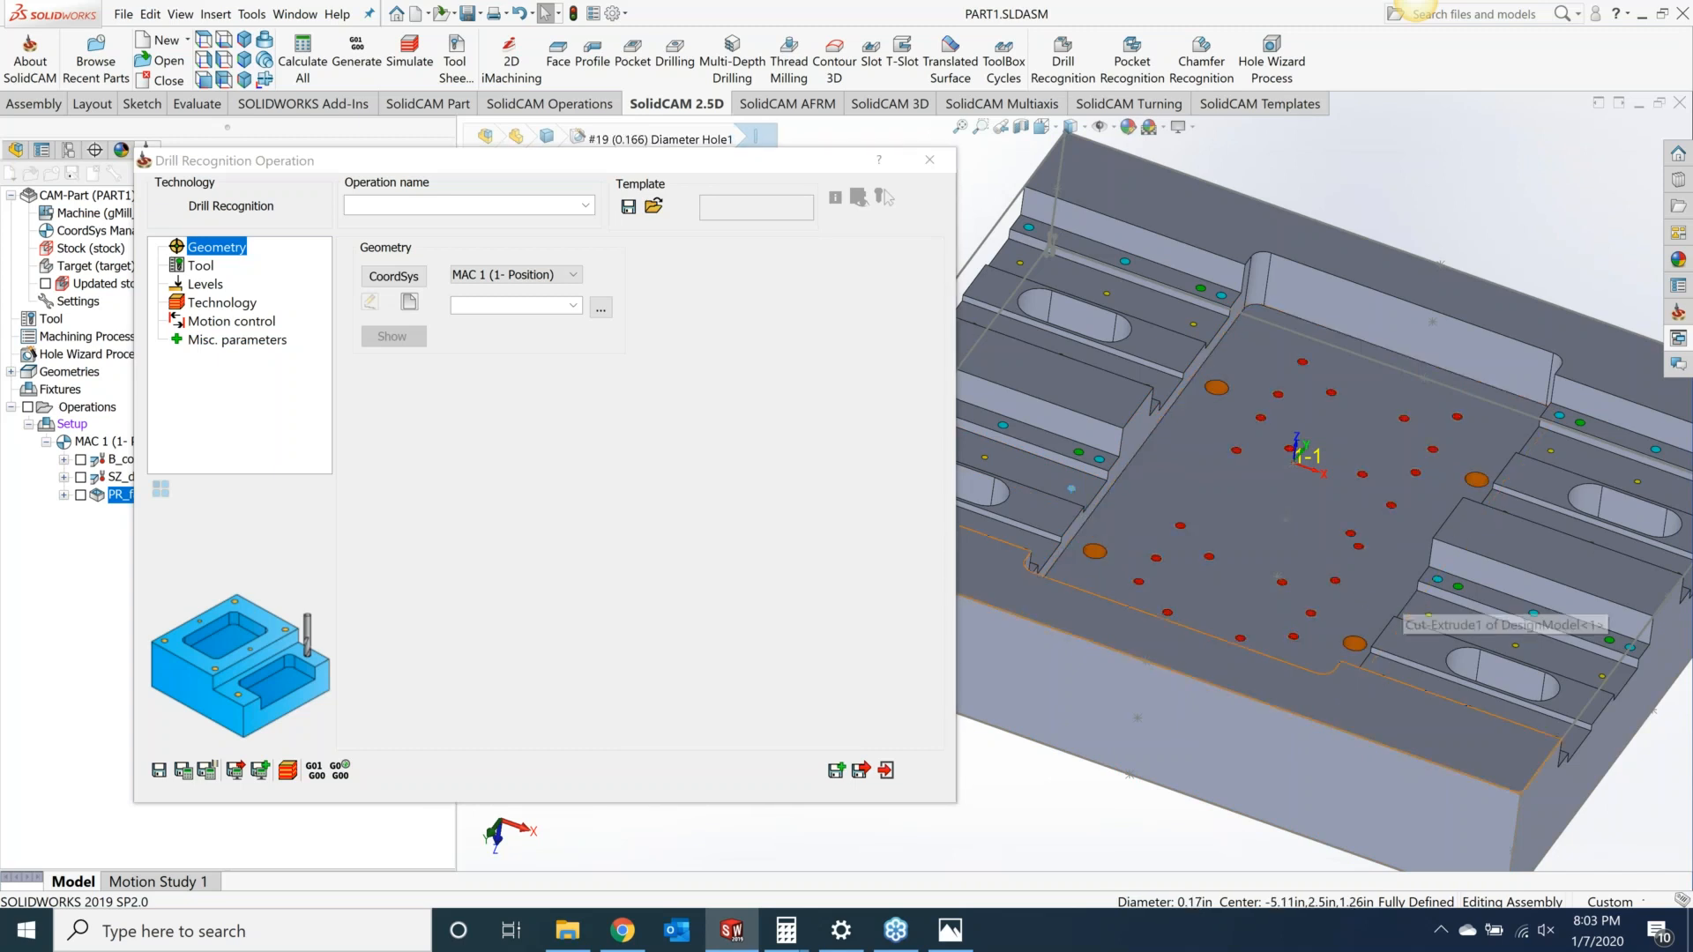
{"action": "left_click", "coordinate": [408, 303]}
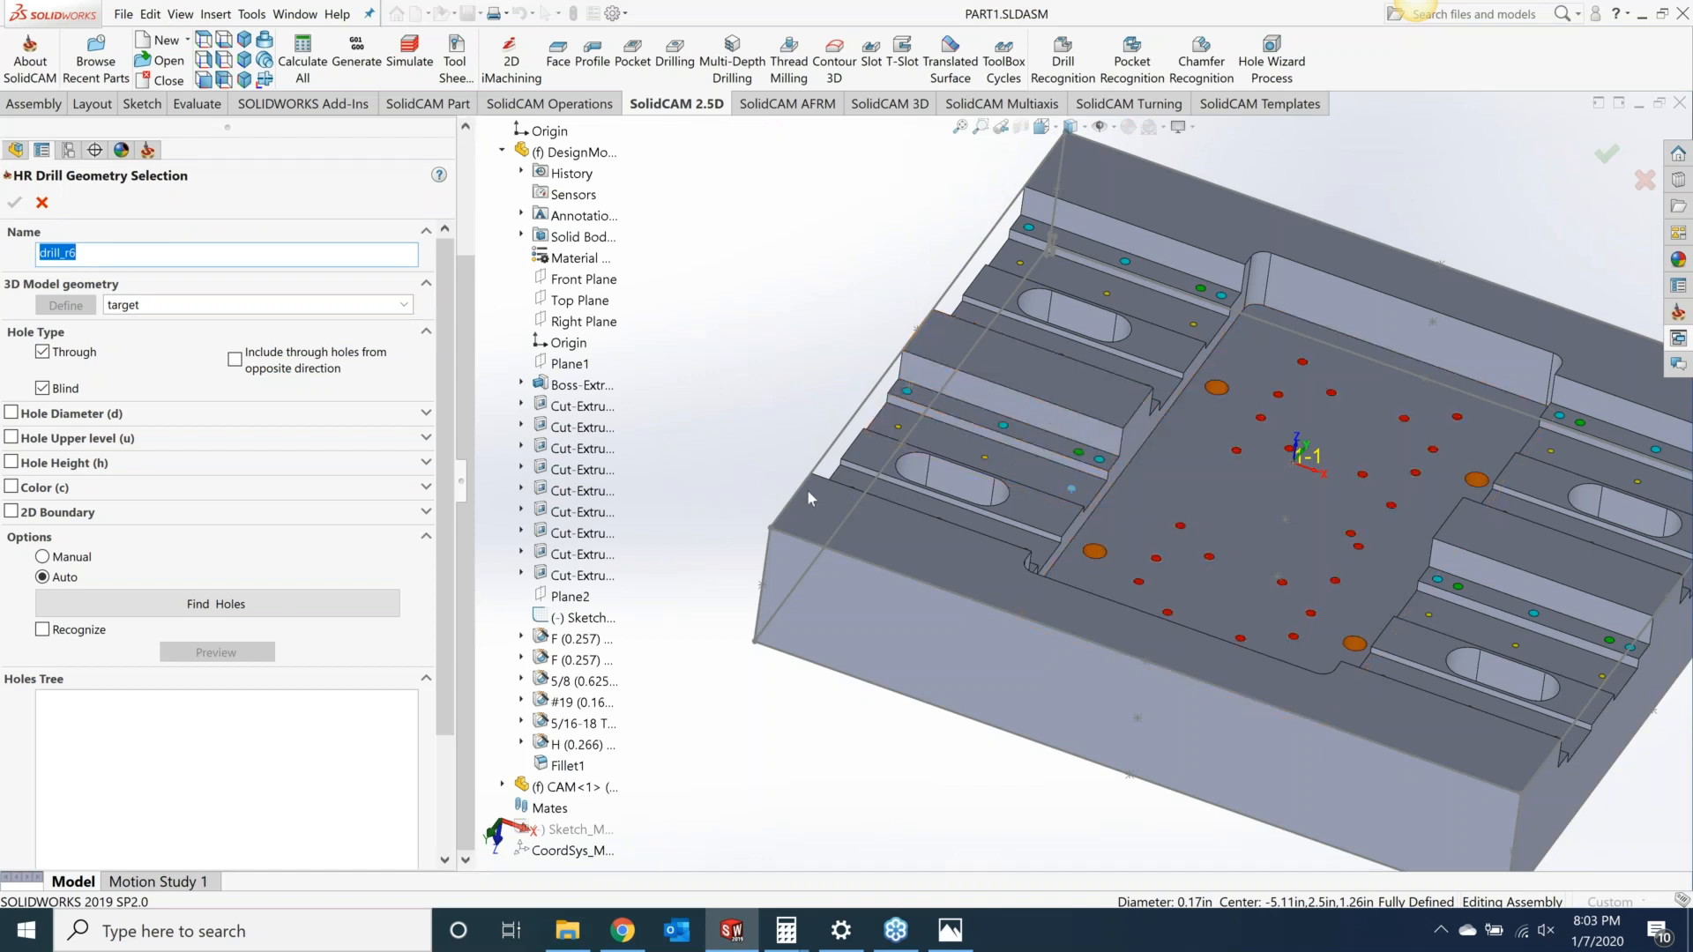
{"action": "left_click", "coordinate": [1016, 368]}
{"action": "left_click", "coordinate": [219, 604]}
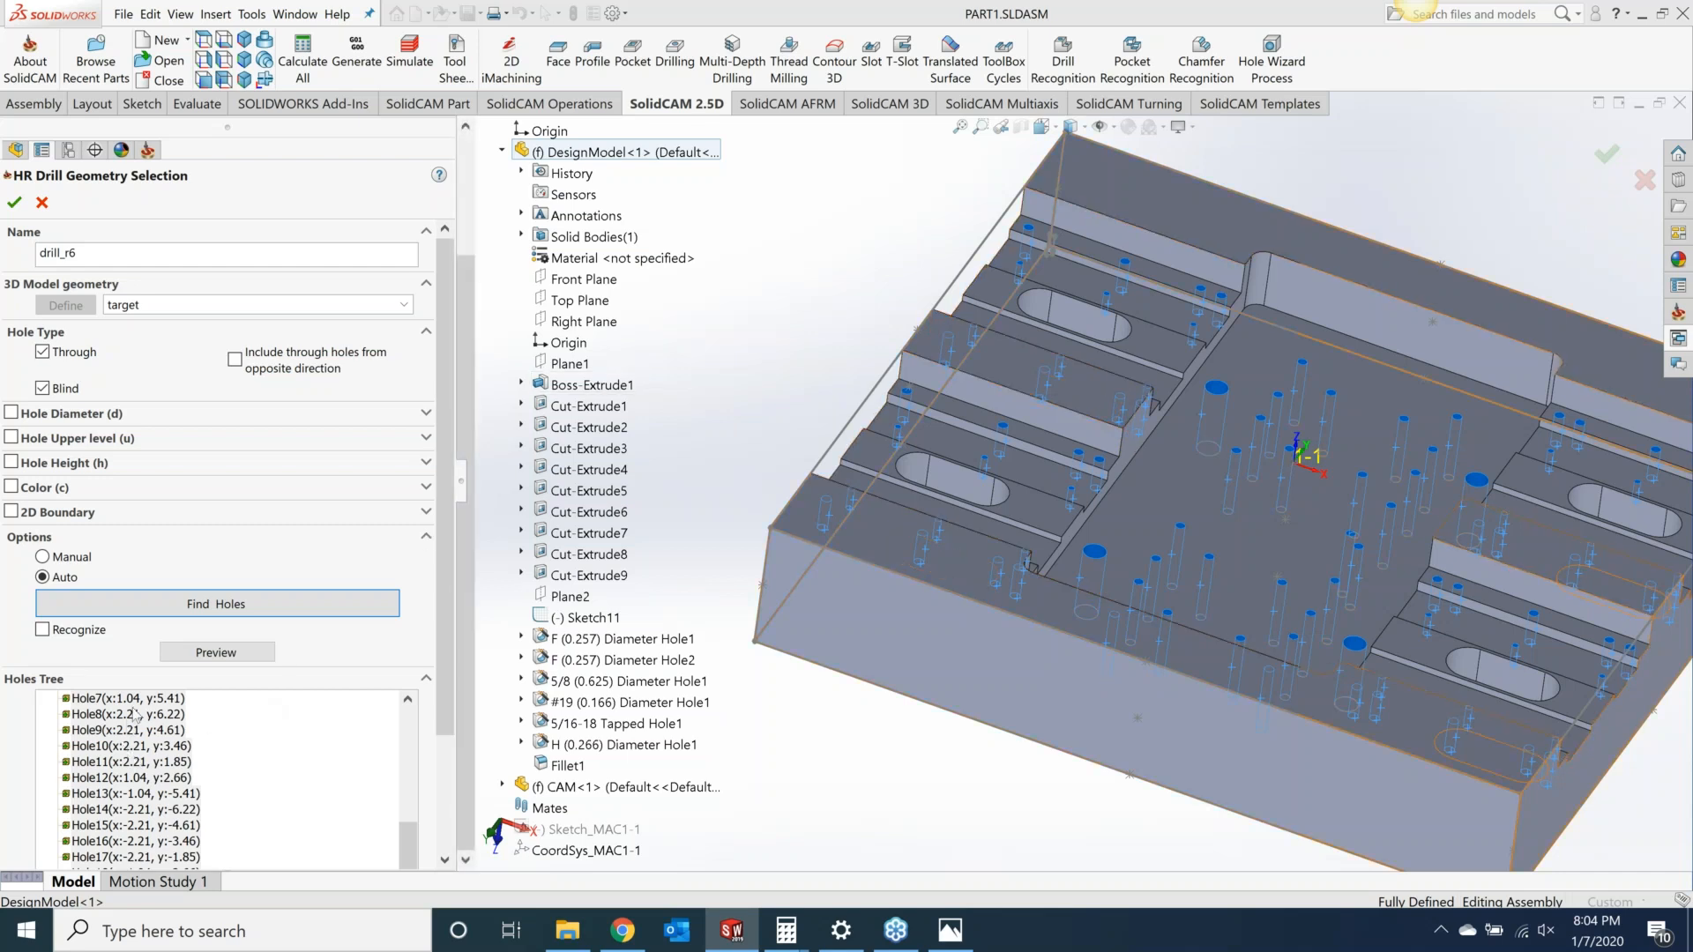
{"action": "left_click_drag", "start_coordinate": [403, 836], "coordinate": [393, 739]}
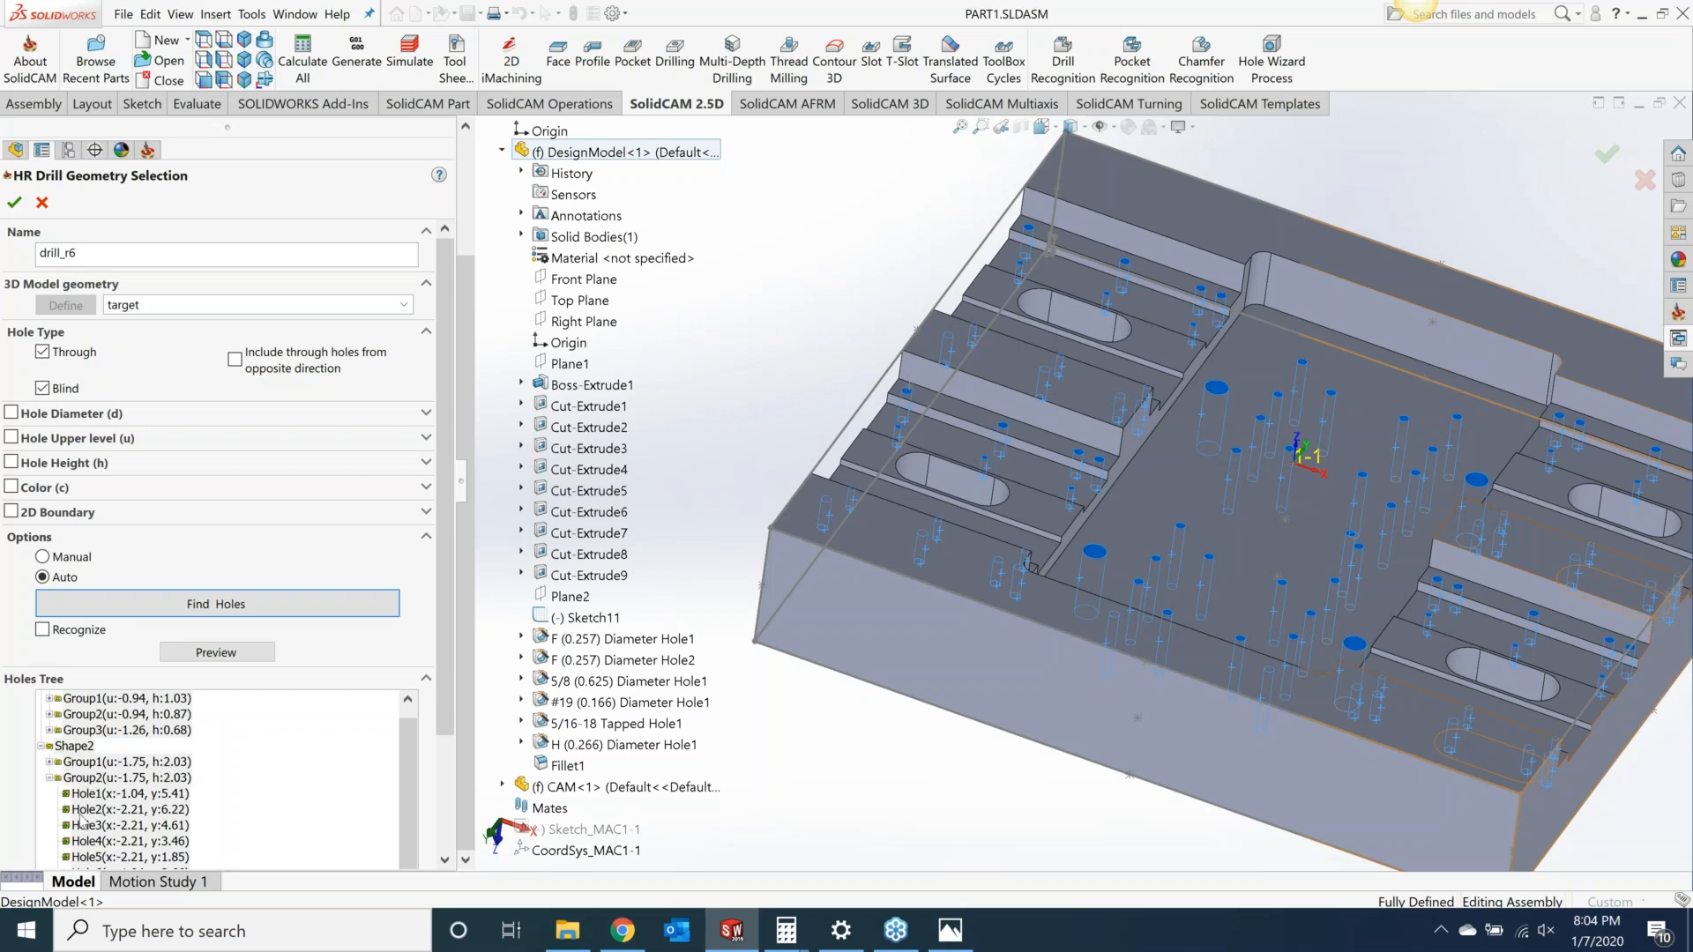
{"action": "scroll", "coordinate": [101, 770], "scroll_direction": "up", "scroll_amount": 1}
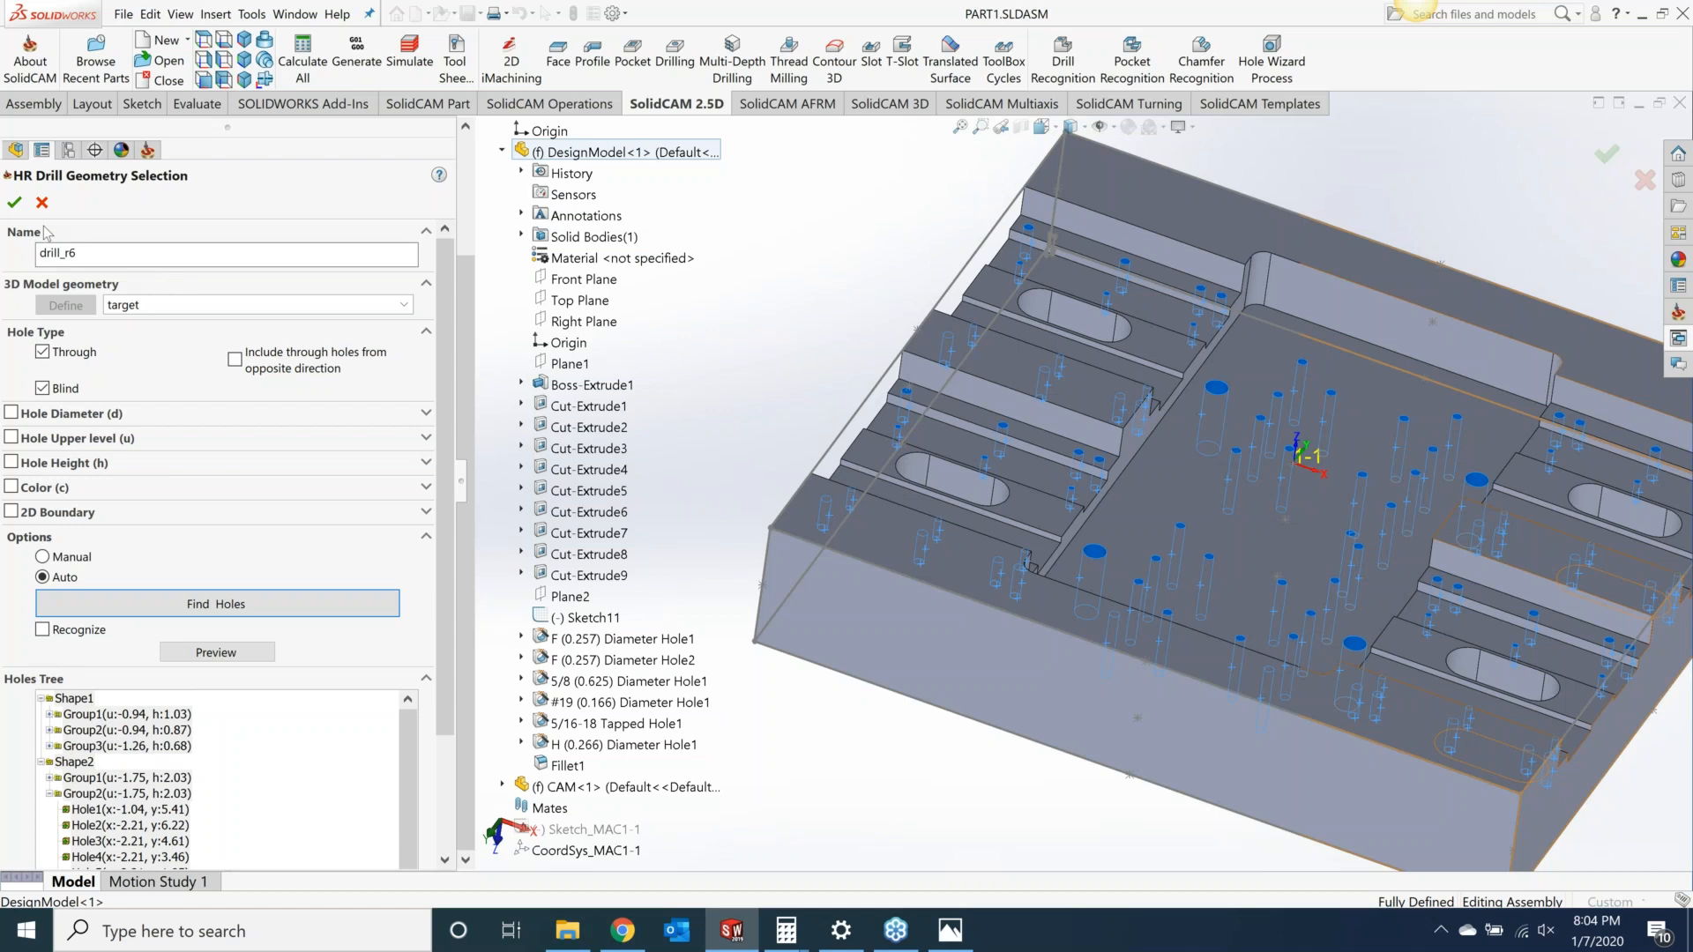
{"action": "left_click", "coordinate": [14, 202]}
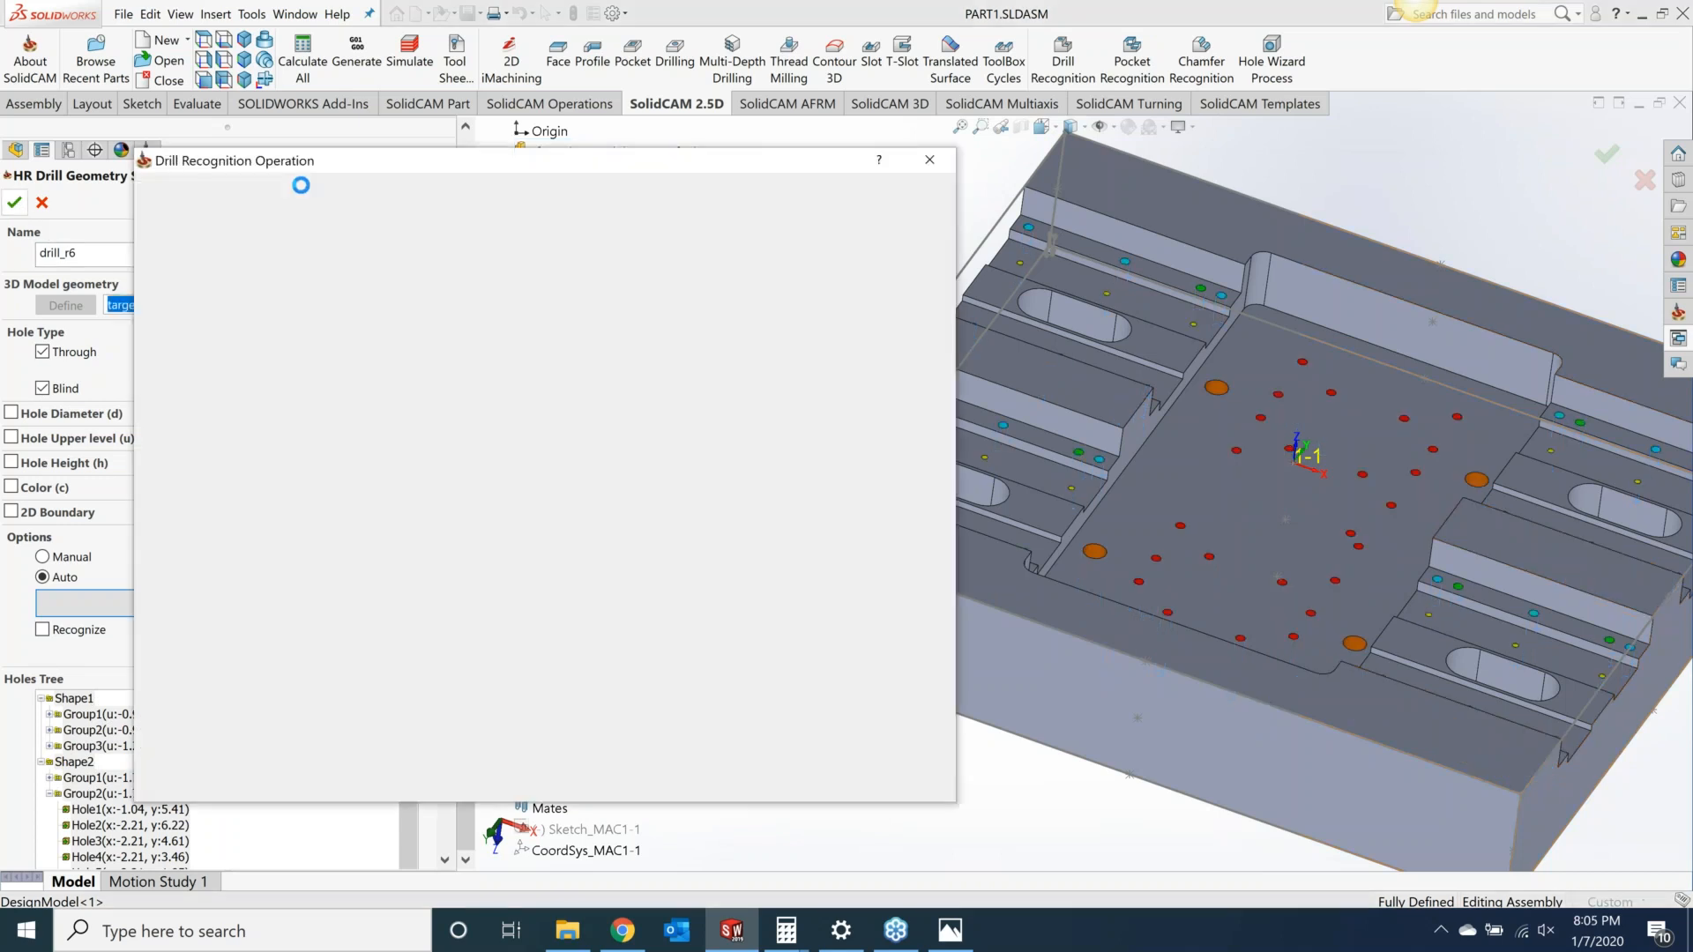
Step: Select the spot drill, tool number 2, as the operation's tool
{"action": "left_click", "coordinate": [208, 266]}
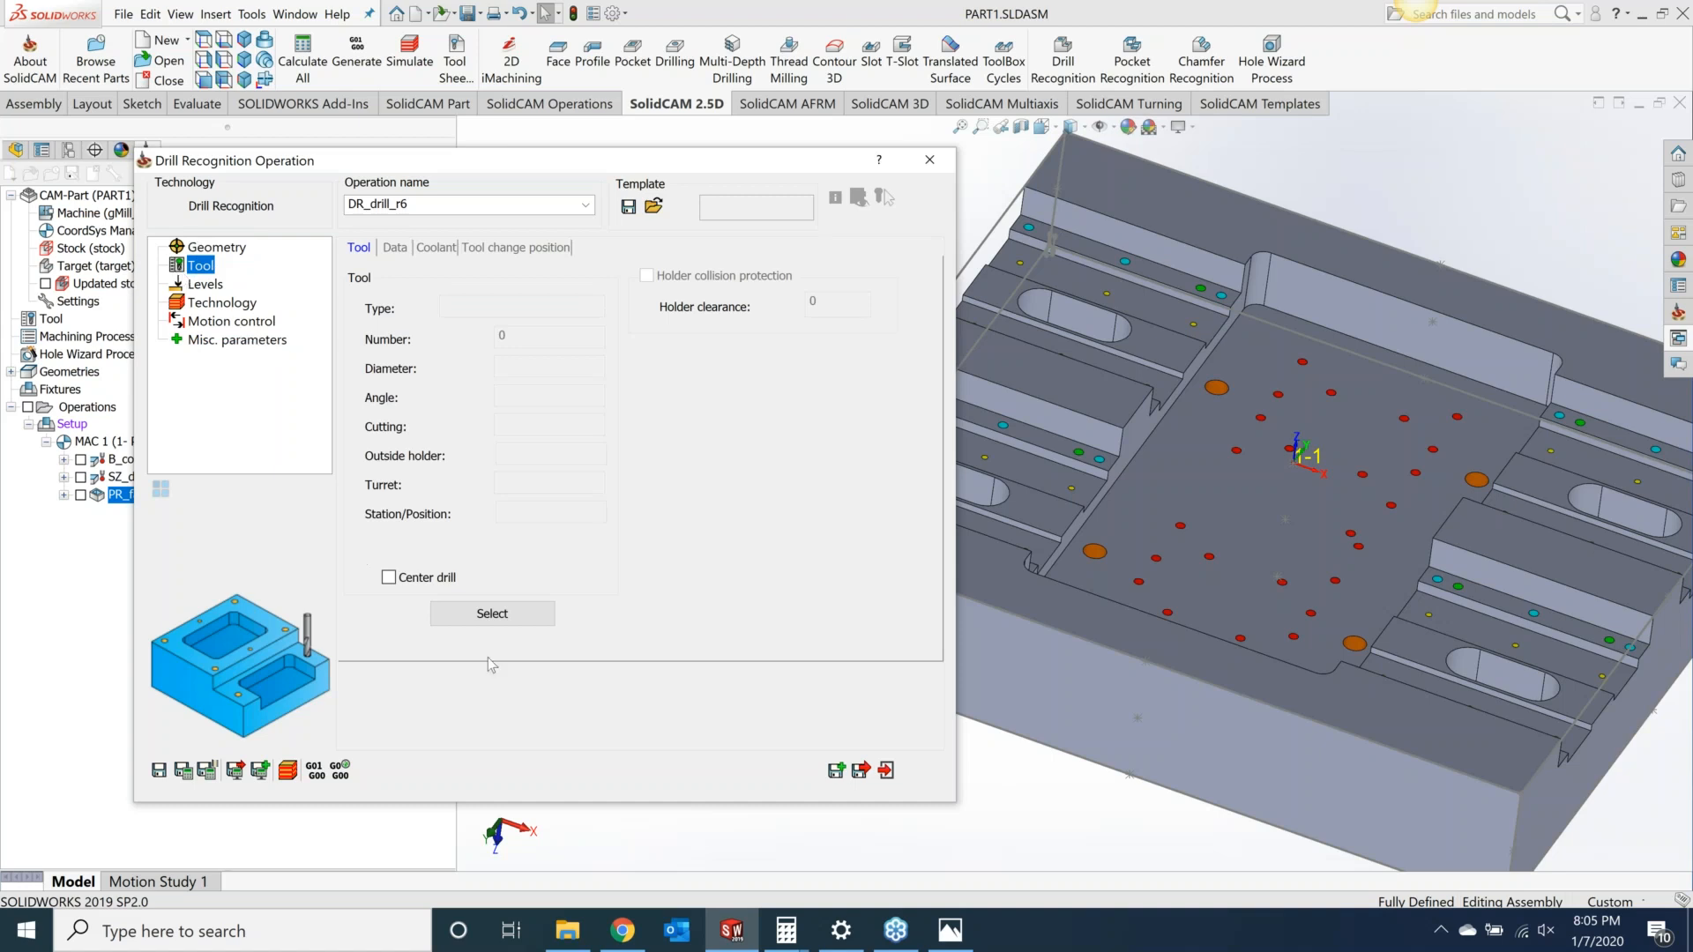
{"action": "left_click", "coordinate": [492, 618]}
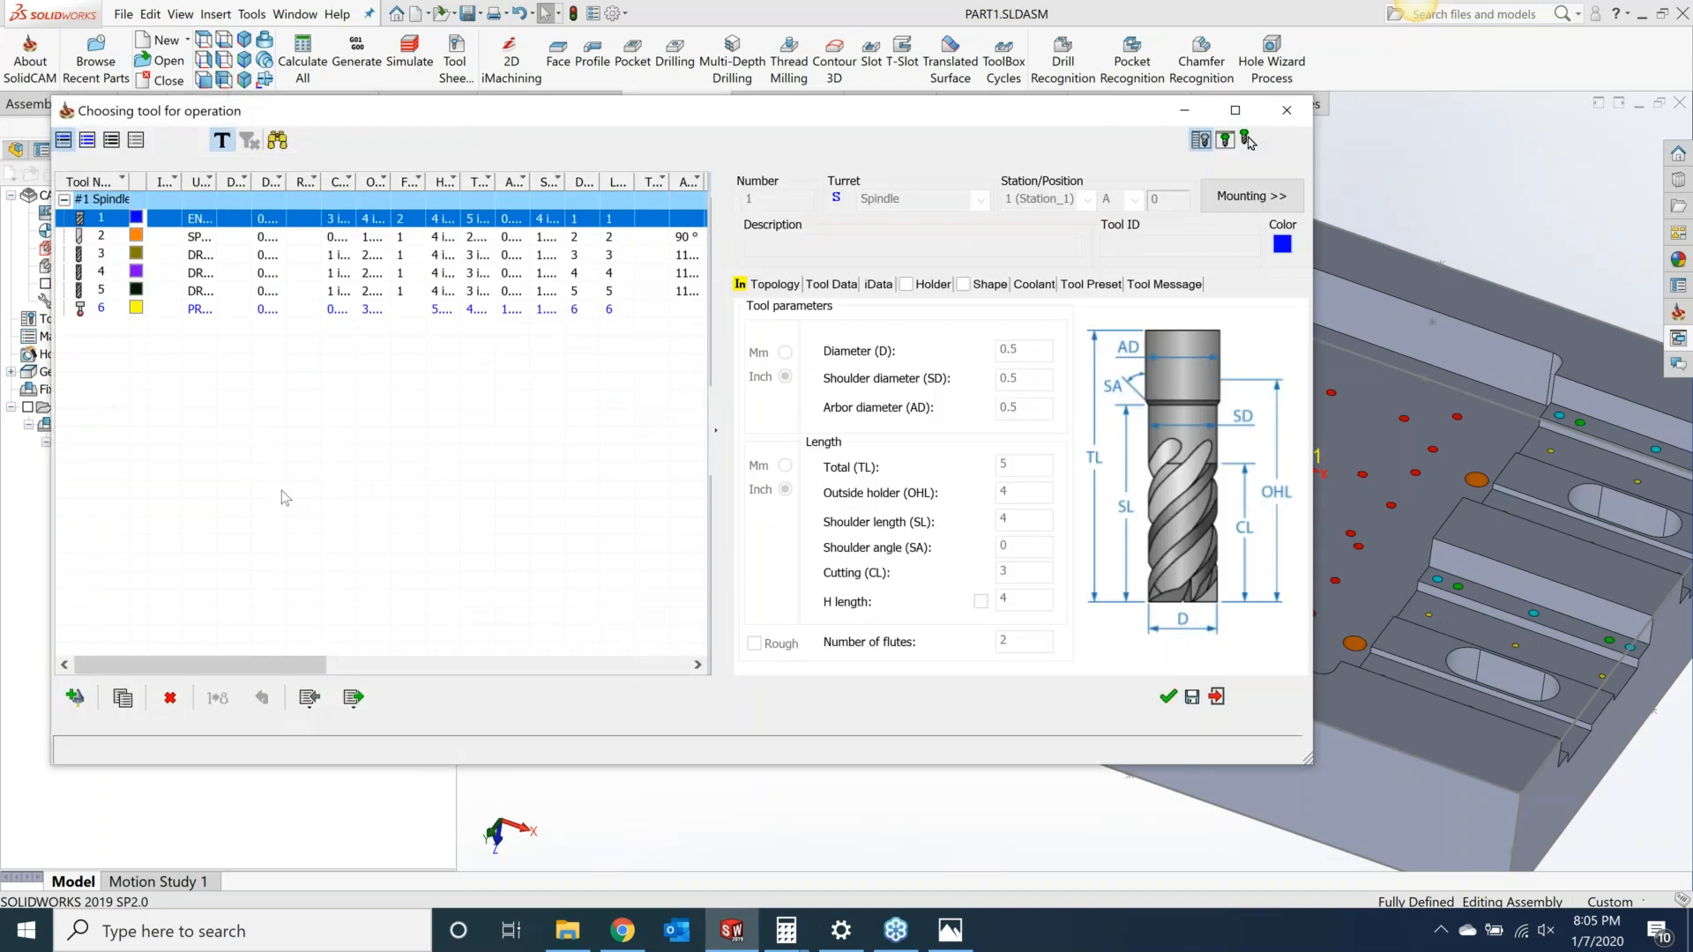
{"action": "left_click", "coordinate": [99, 237]}
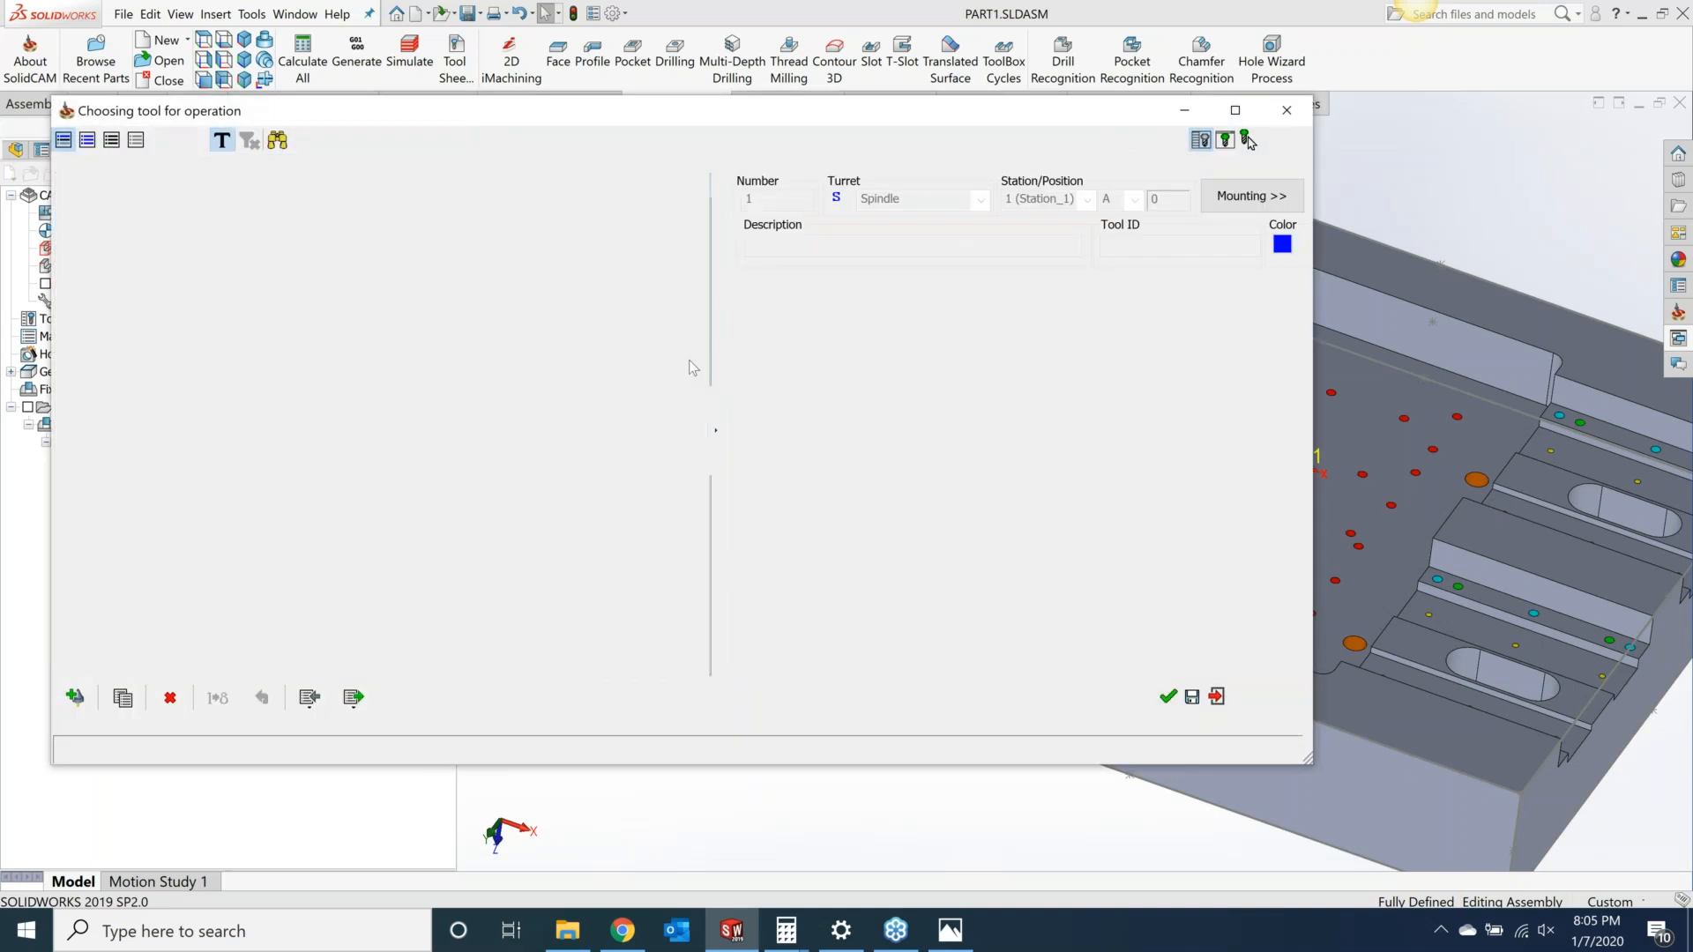
{"action": "left_click", "coordinate": [1168, 698]}
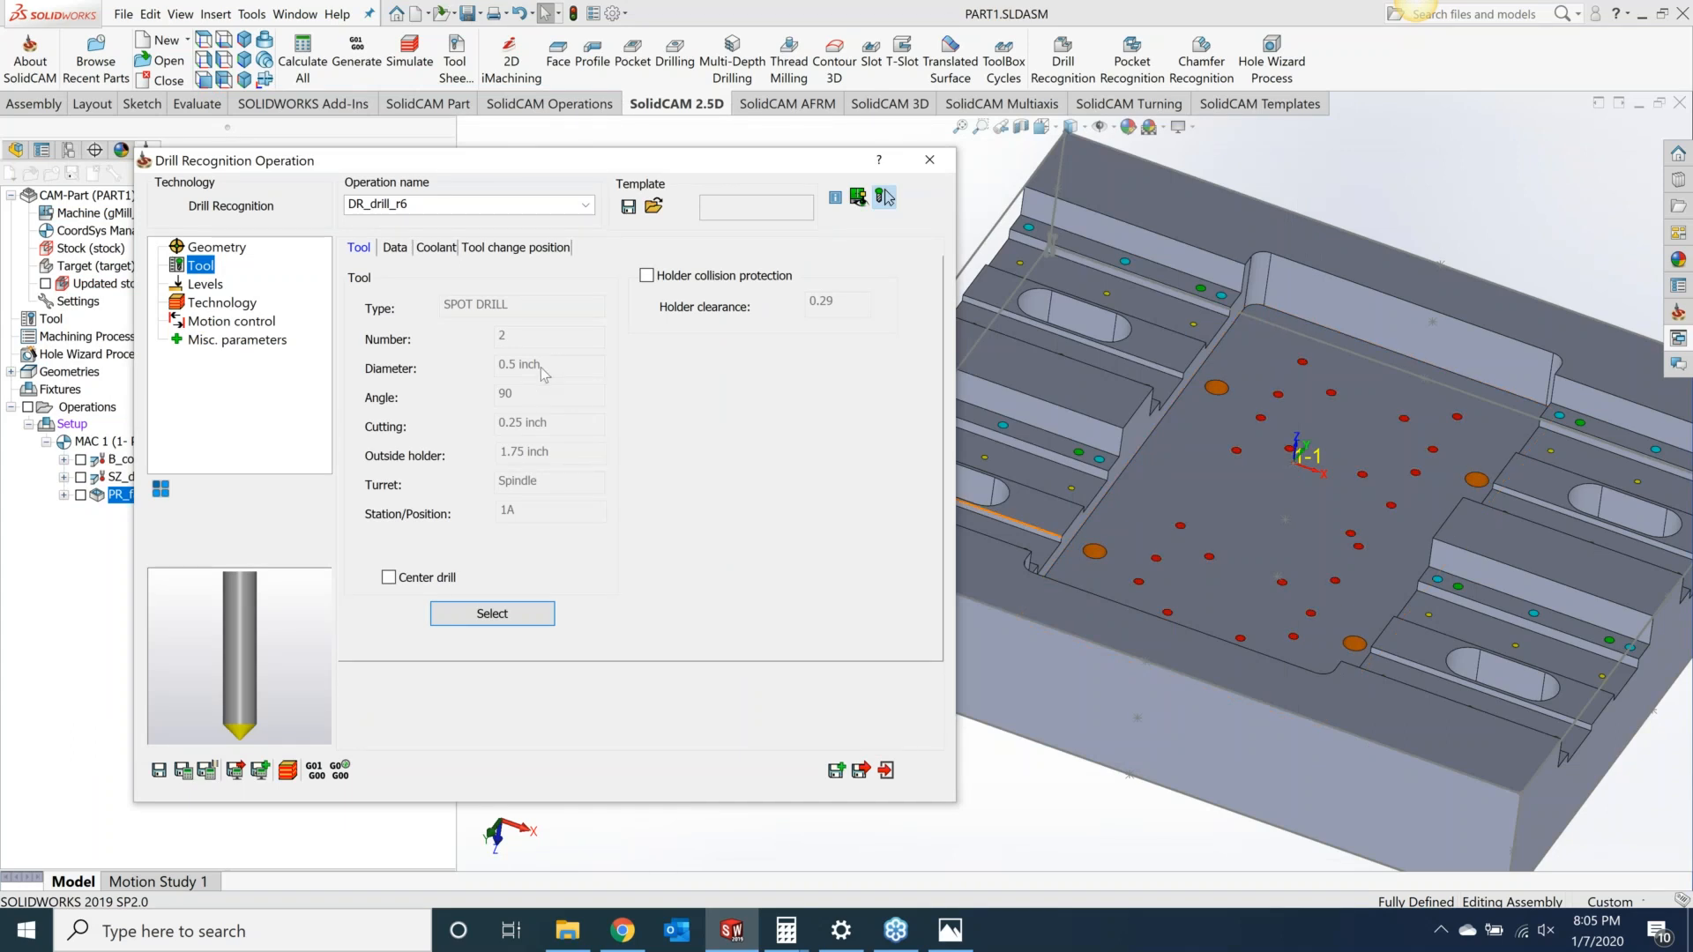
Step: In the levels' depth edit, set the depth type to Auto Chamfer/Spot drill for all hole groups
{"action": "left_click", "coordinate": [210, 285]}
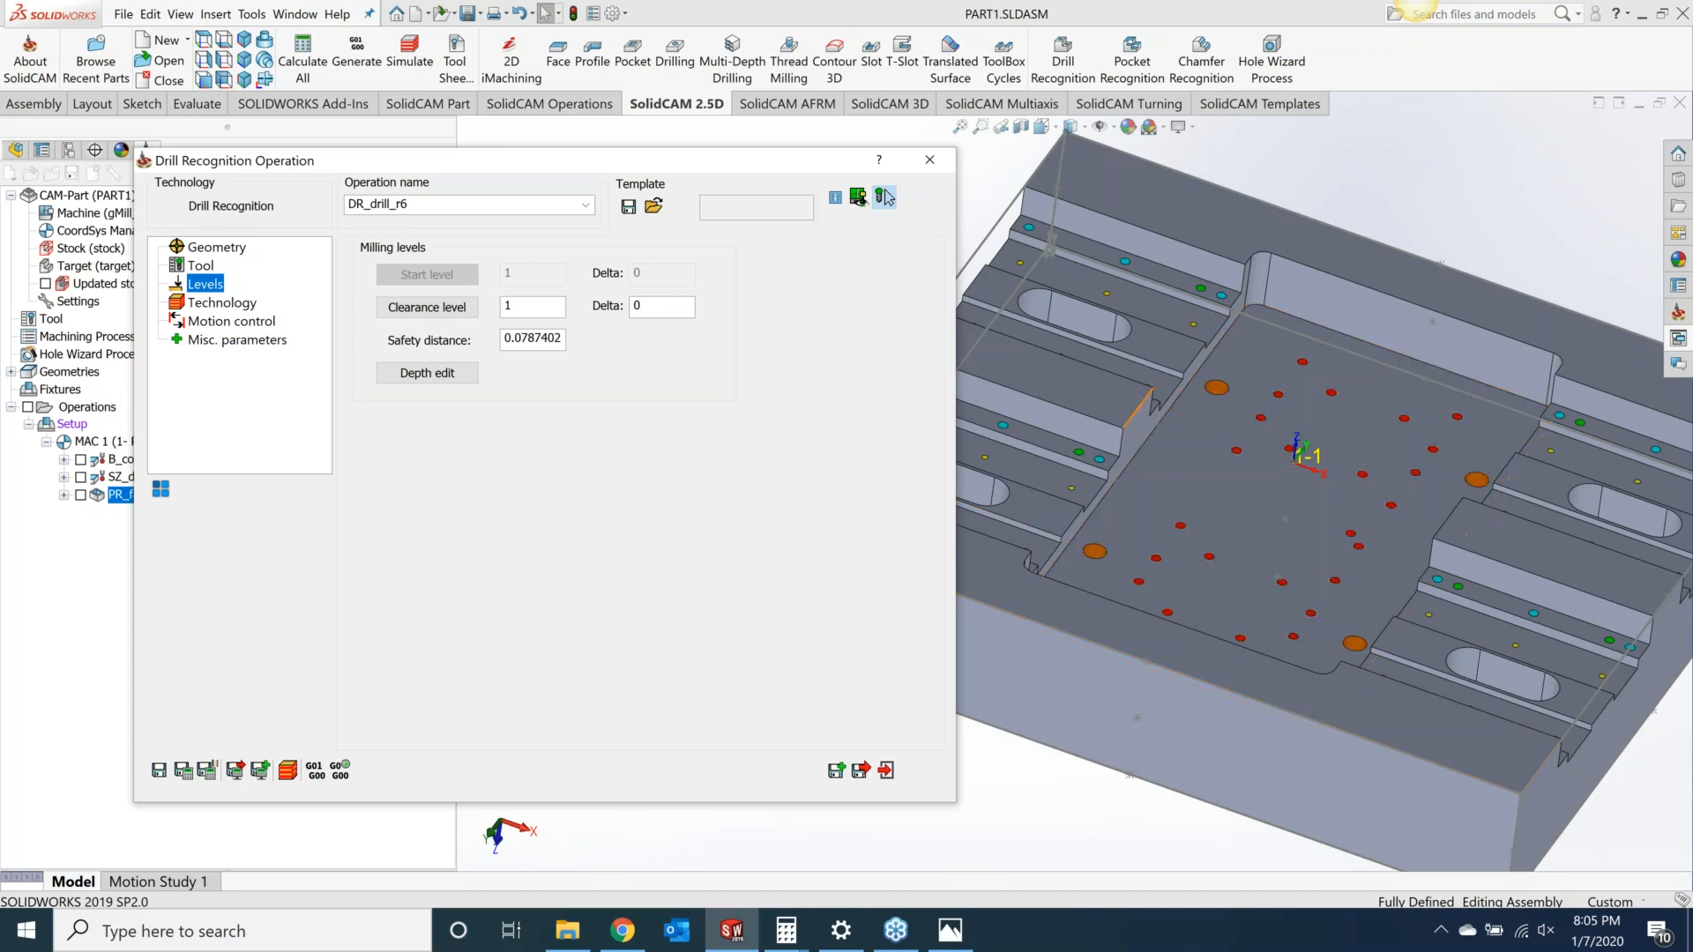
{"action": "left_click", "coordinate": [444, 374]}
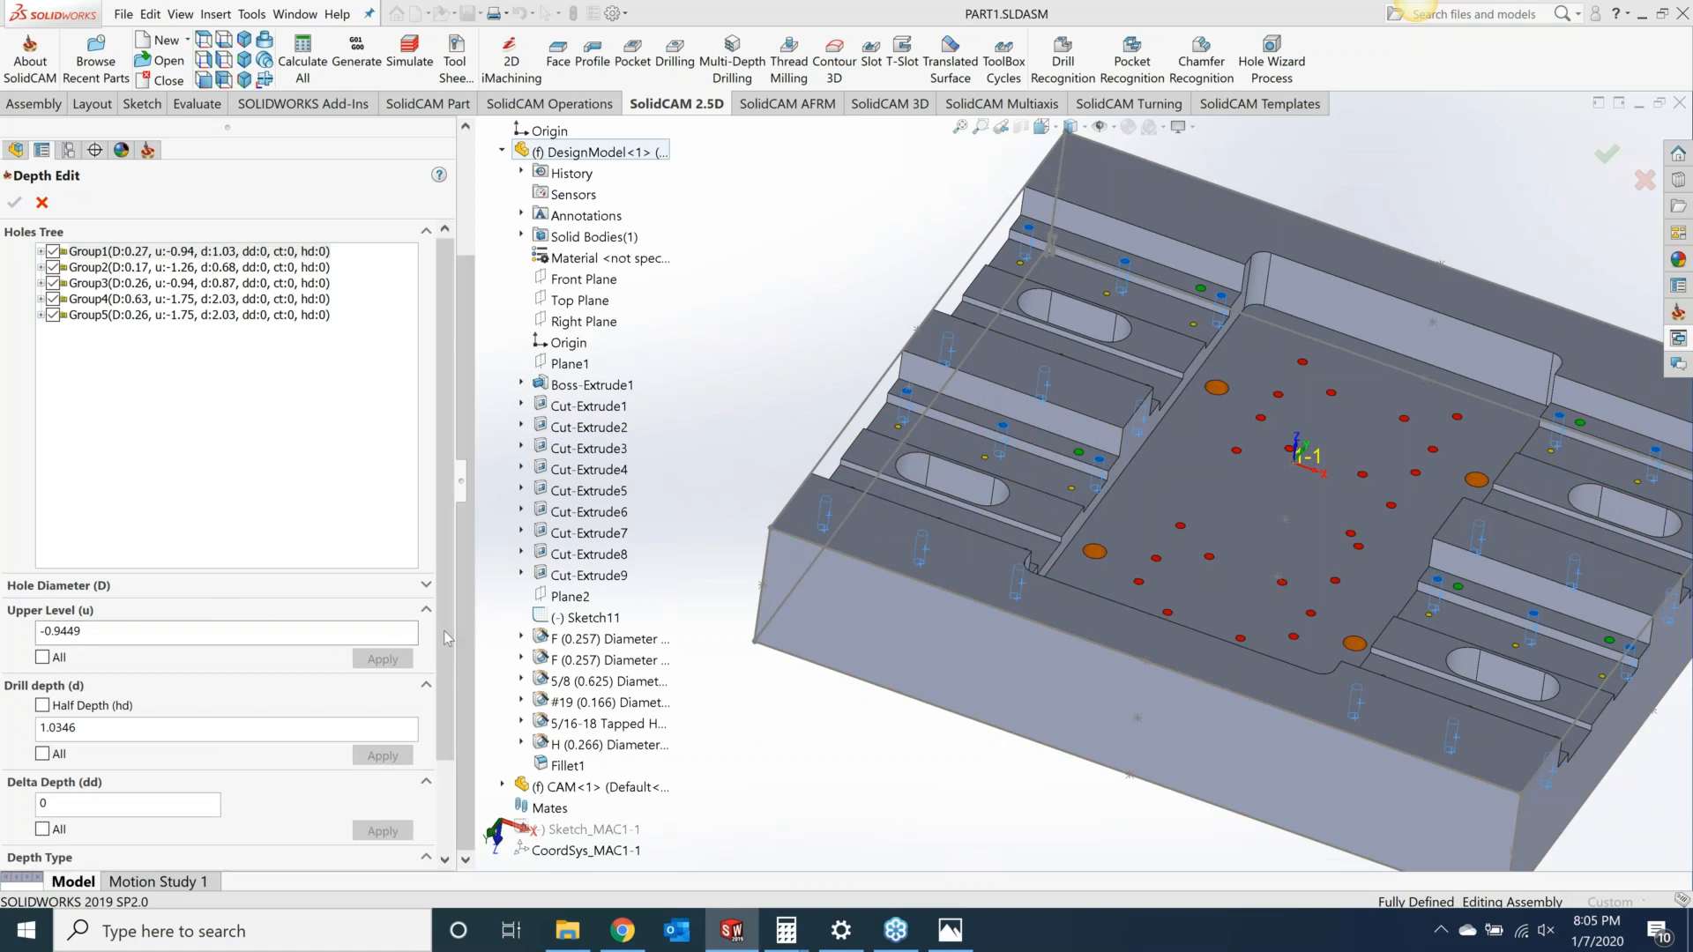
{"action": "scroll", "coordinate": [447, 652], "scroll_direction": "down", "scroll_amount": 3}
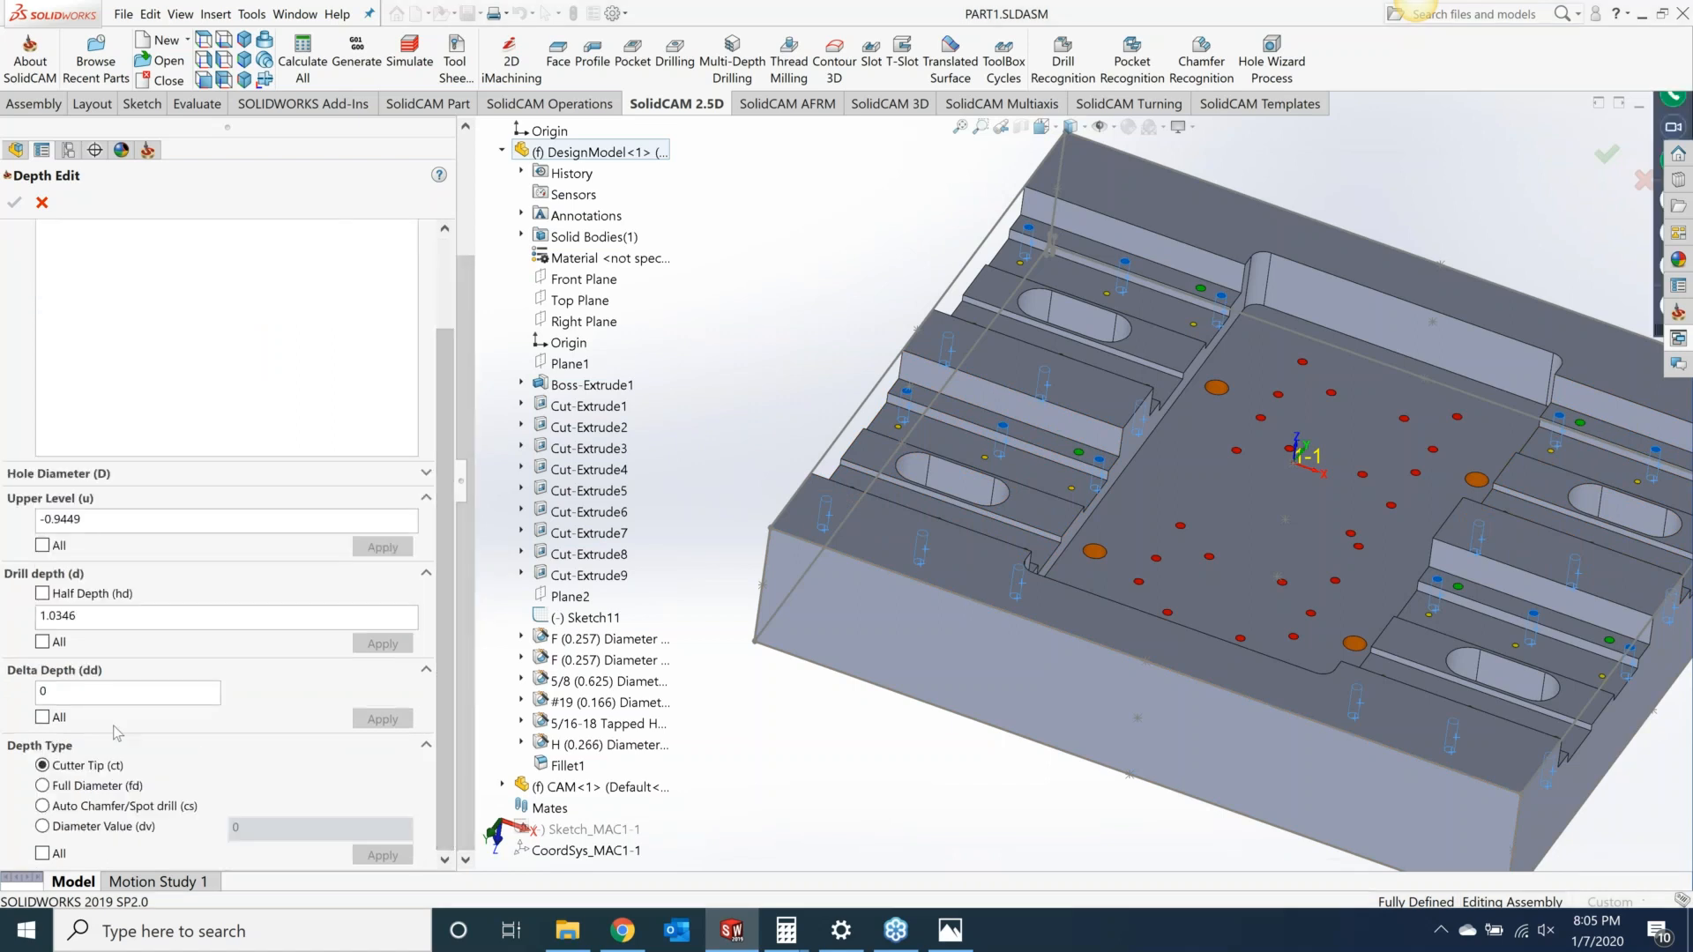
{"action": "left_click", "coordinate": [42, 806]}
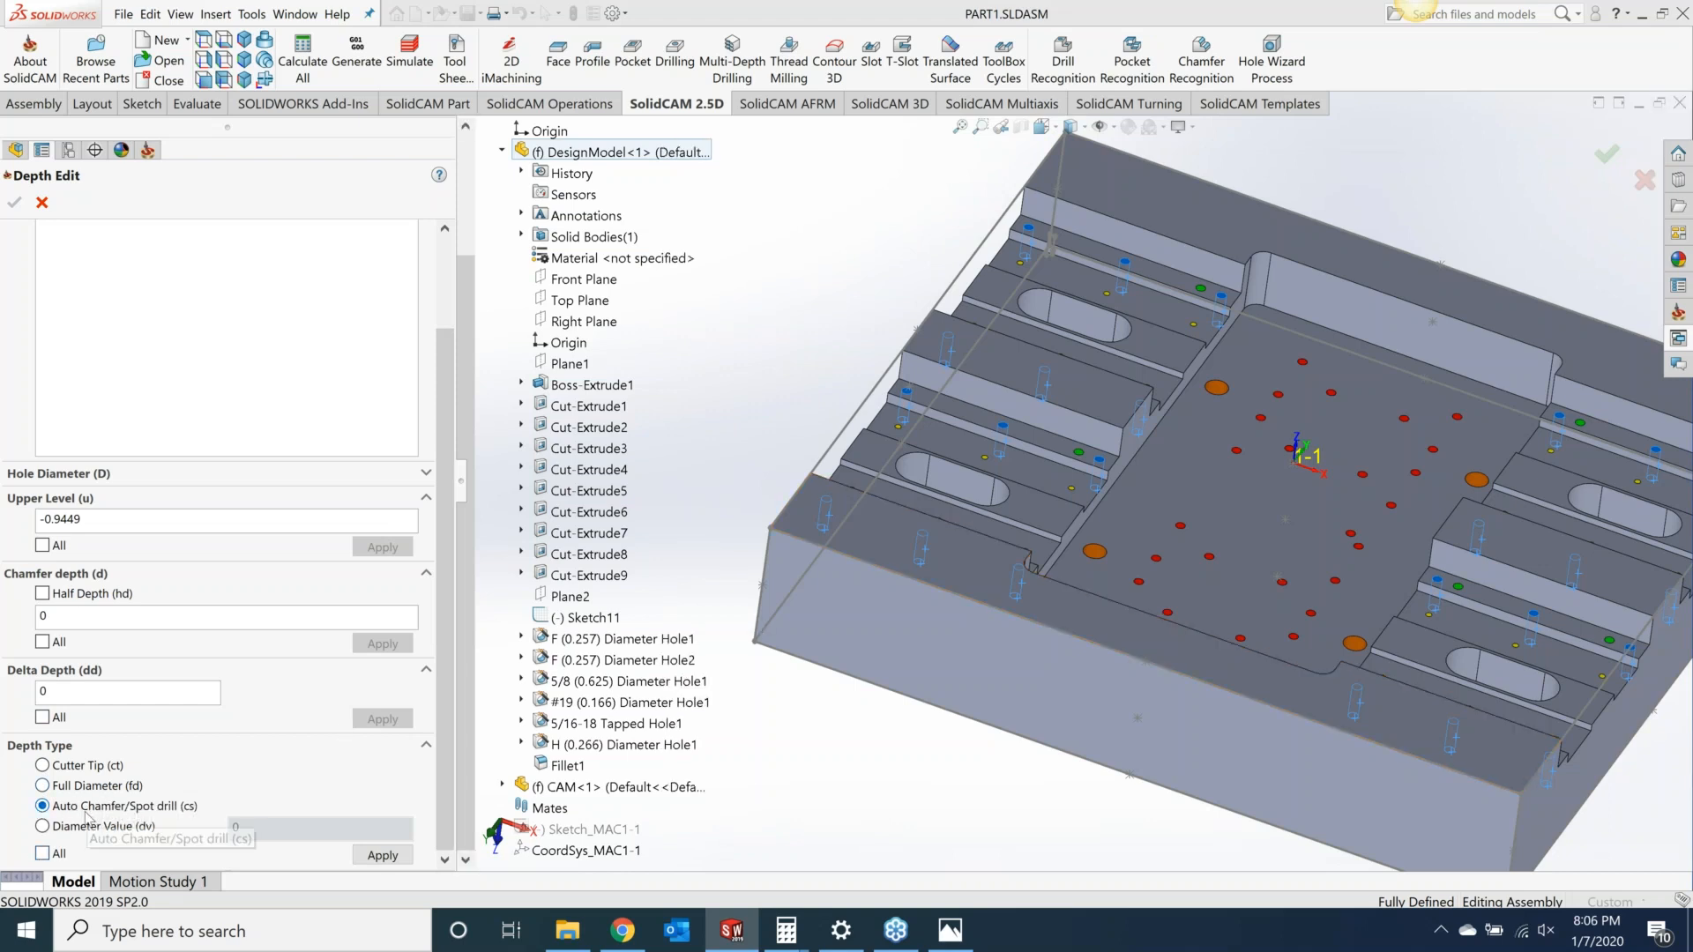
{"action": "left_click", "coordinate": [42, 854]}
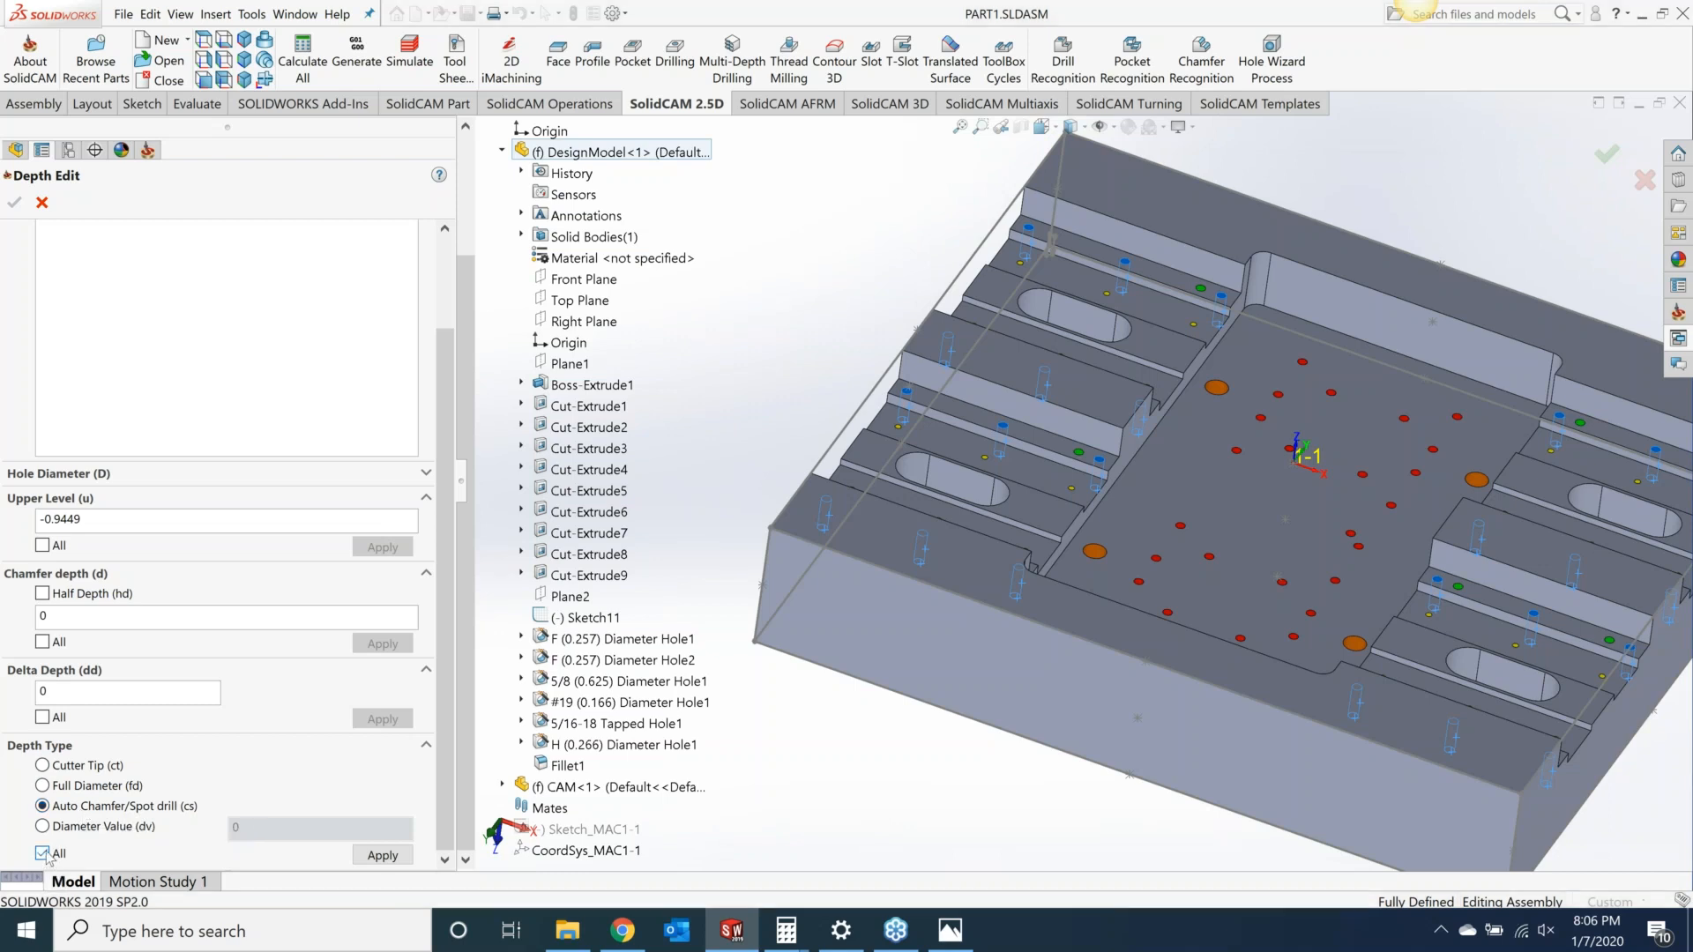
{"action": "left_click", "coordinate": [370, 860]}
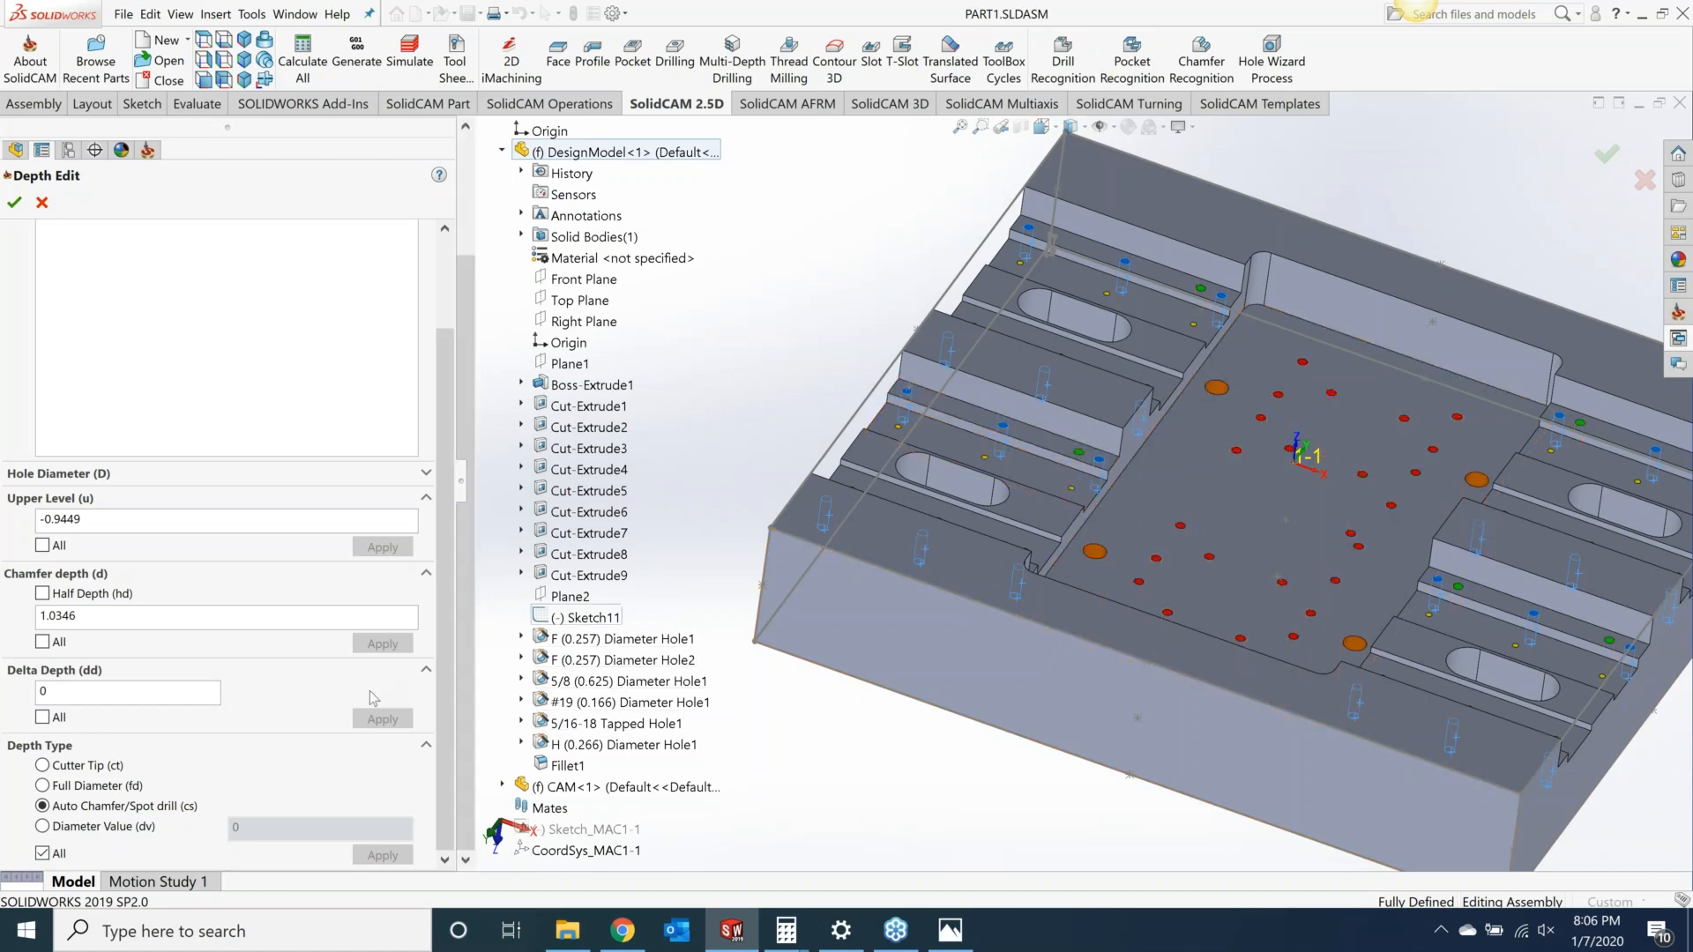
Step: Set the chamfer depth to 0.01 for all hole groups and confirm the depth edit
{"action": "left_click_drag", "start_coordinate": [132, 624], "coordinate": [10, 611]}
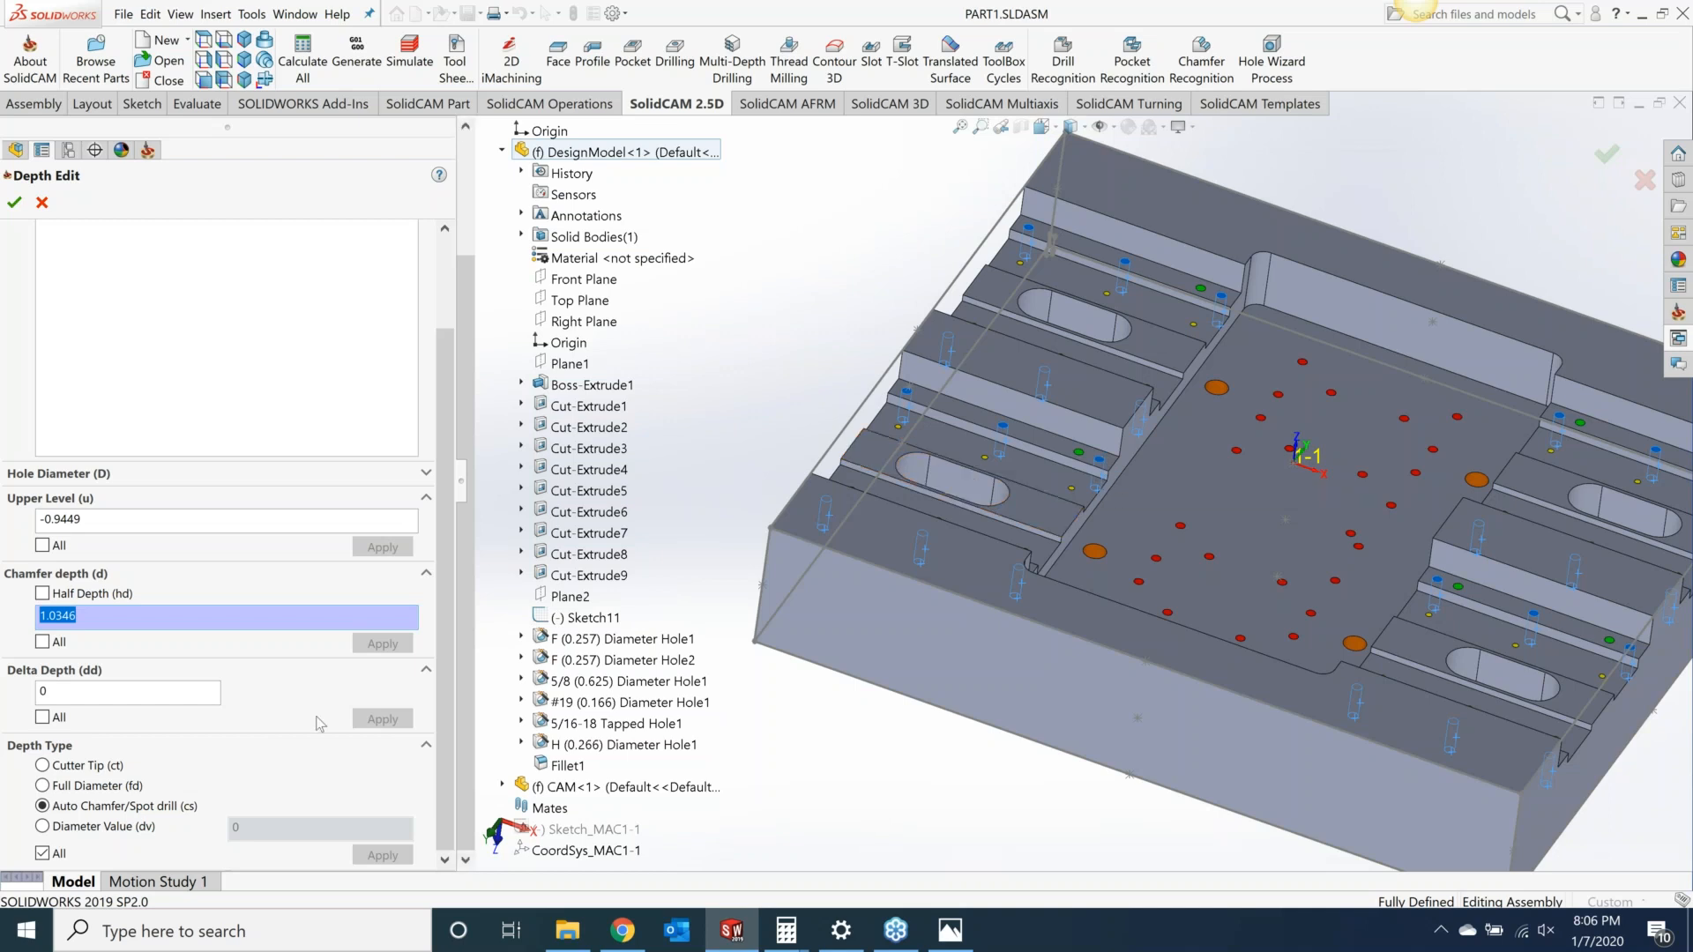
{"action": "left_click", "coordinate": [95, 618]}
{"action": "left_click_drag", "start_coordinate": [95, 620], "coordinate": [22, 630]}
{"action": "key", "text": "BackSpace"}
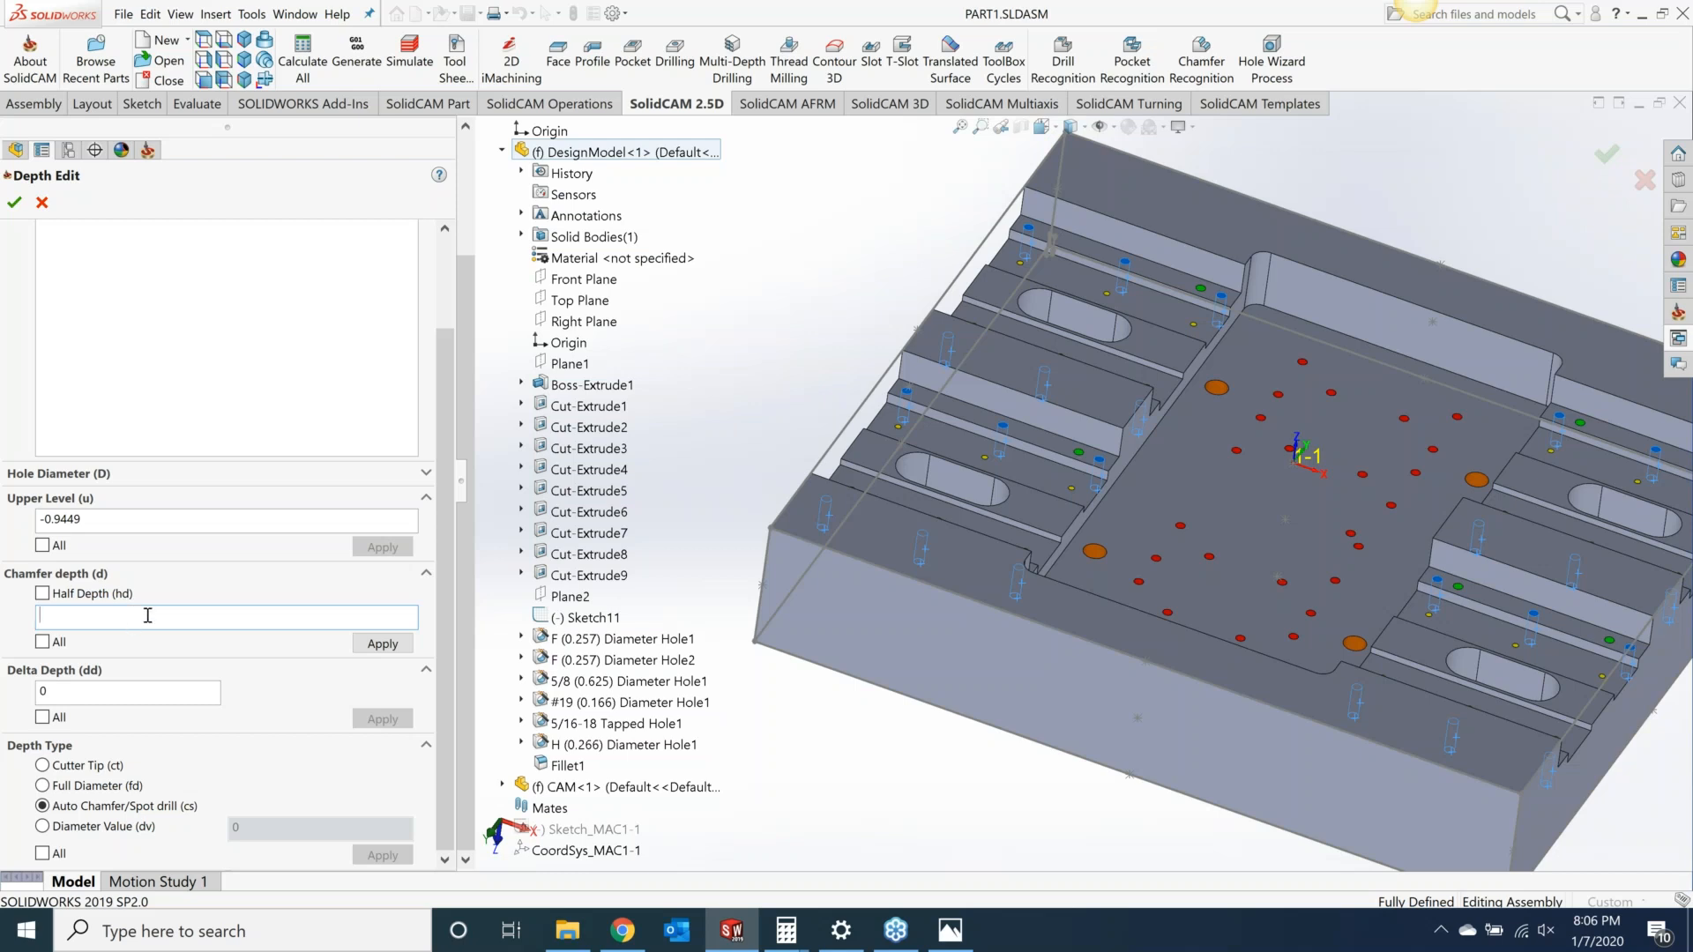
{"action": "type", "text": "-"}
{"action": "left_click", "coordinate": [43, 642]}
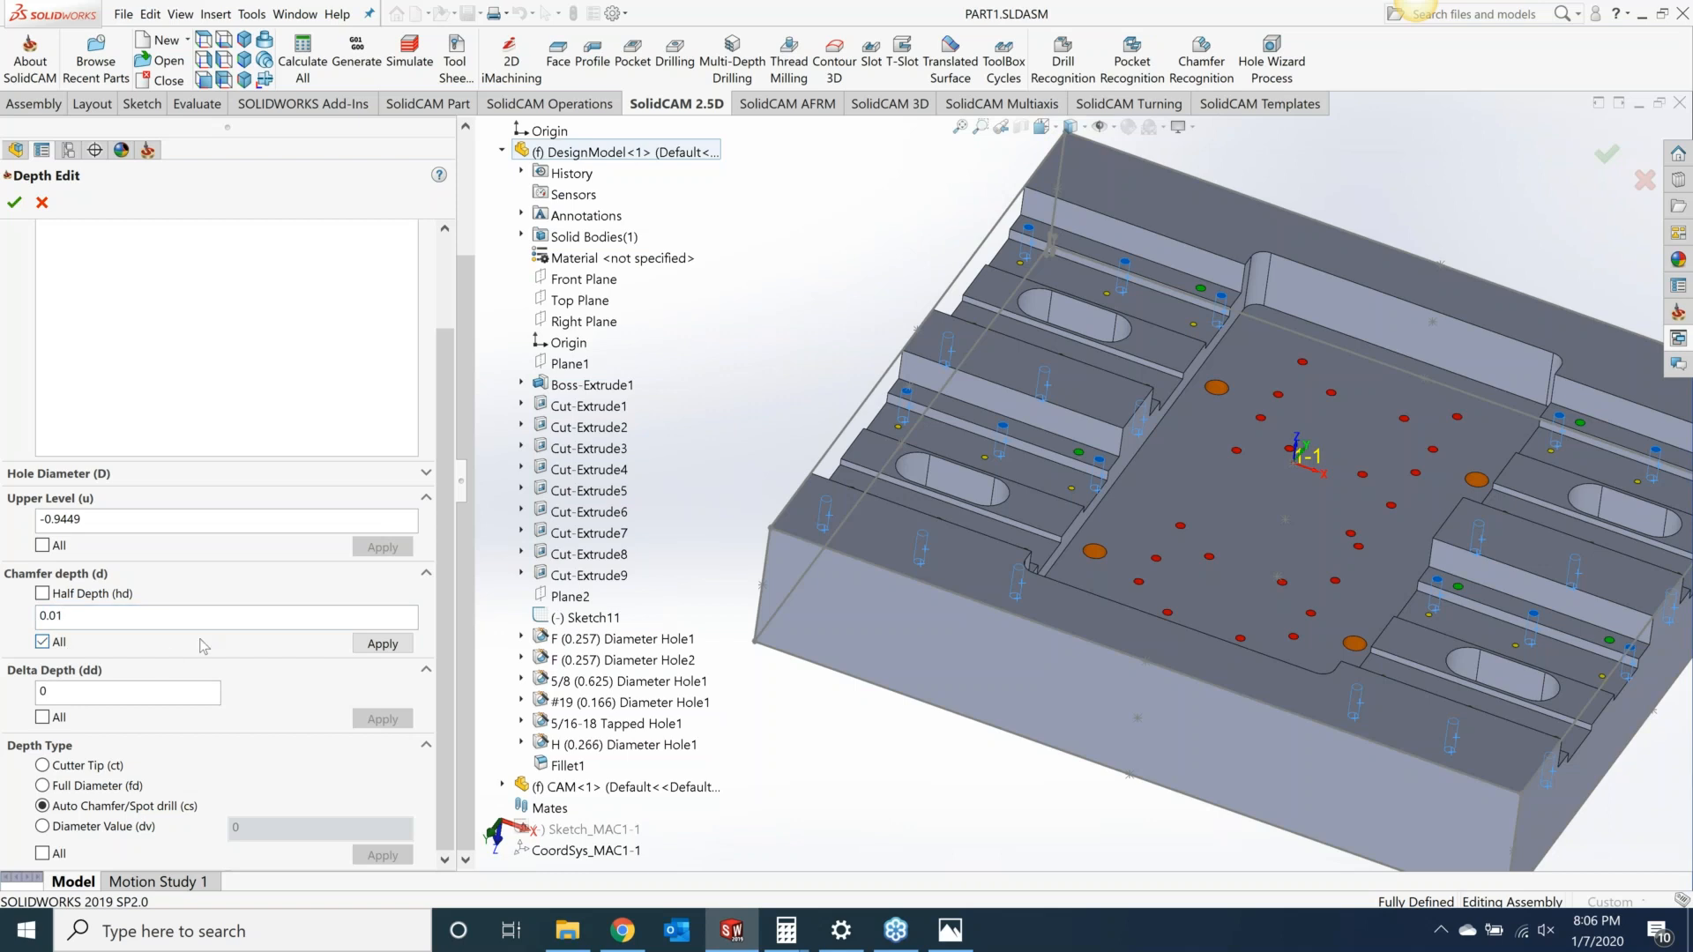
{"action": "left_click", "coordinate": [384, 646]}
{"action": "left_click", "coordinate": [384, 647]}
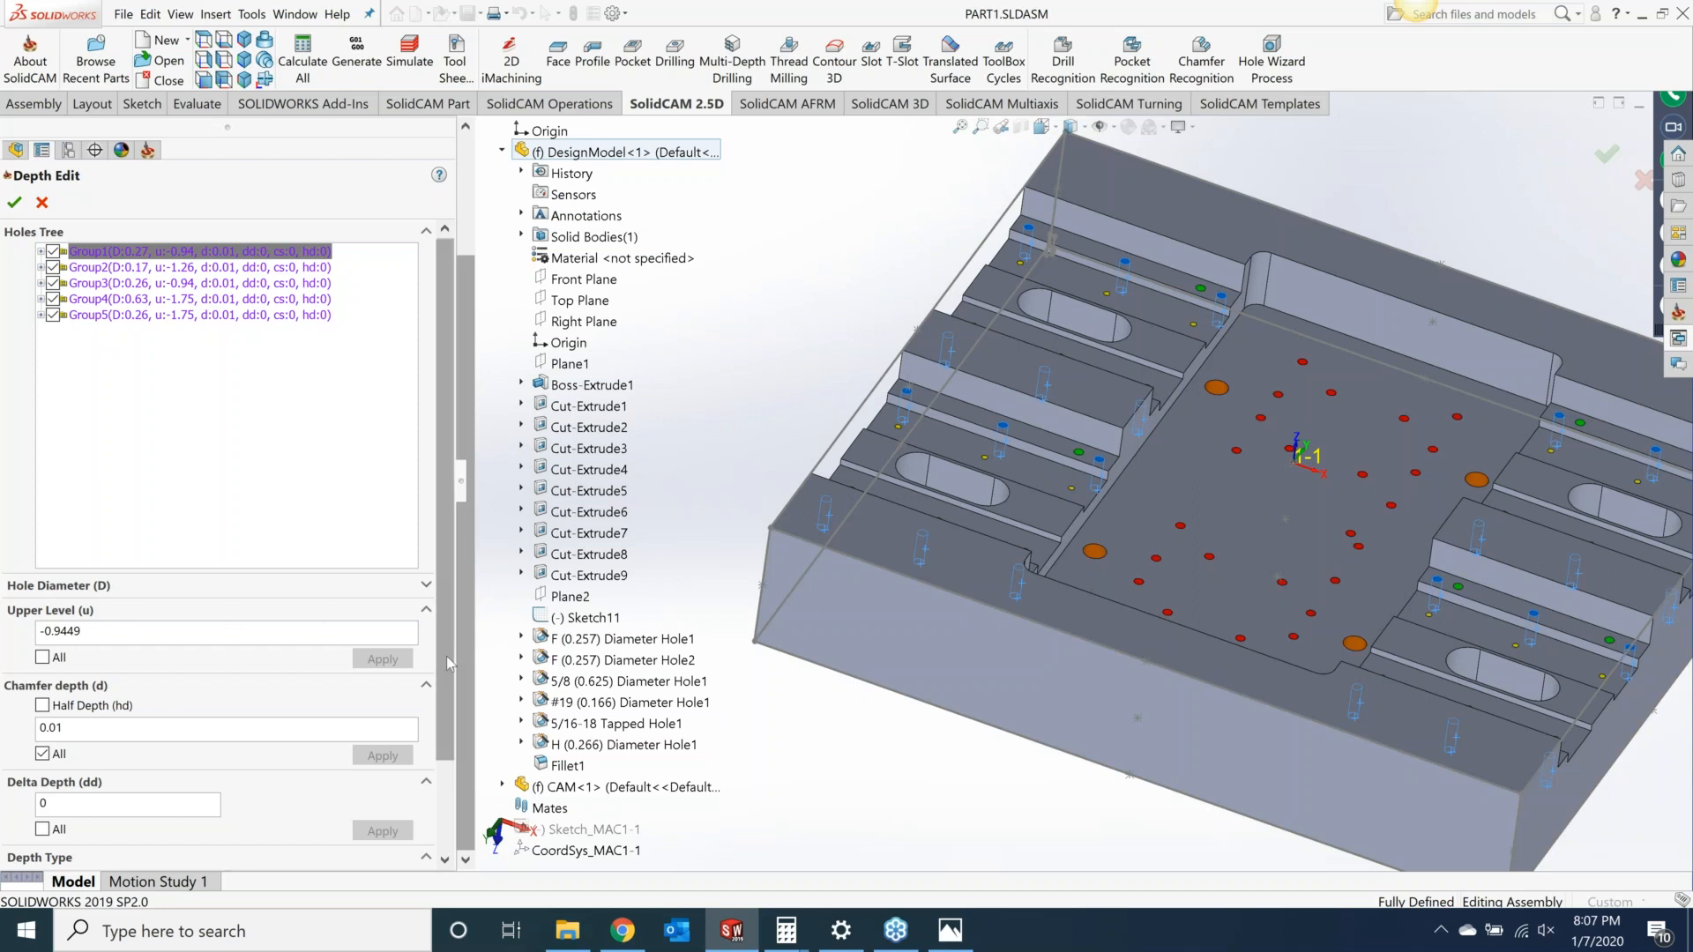
{"action": "scroll", "coordinate": [447, 653], "scroll_direction": "down", "scroll_amount": 3}
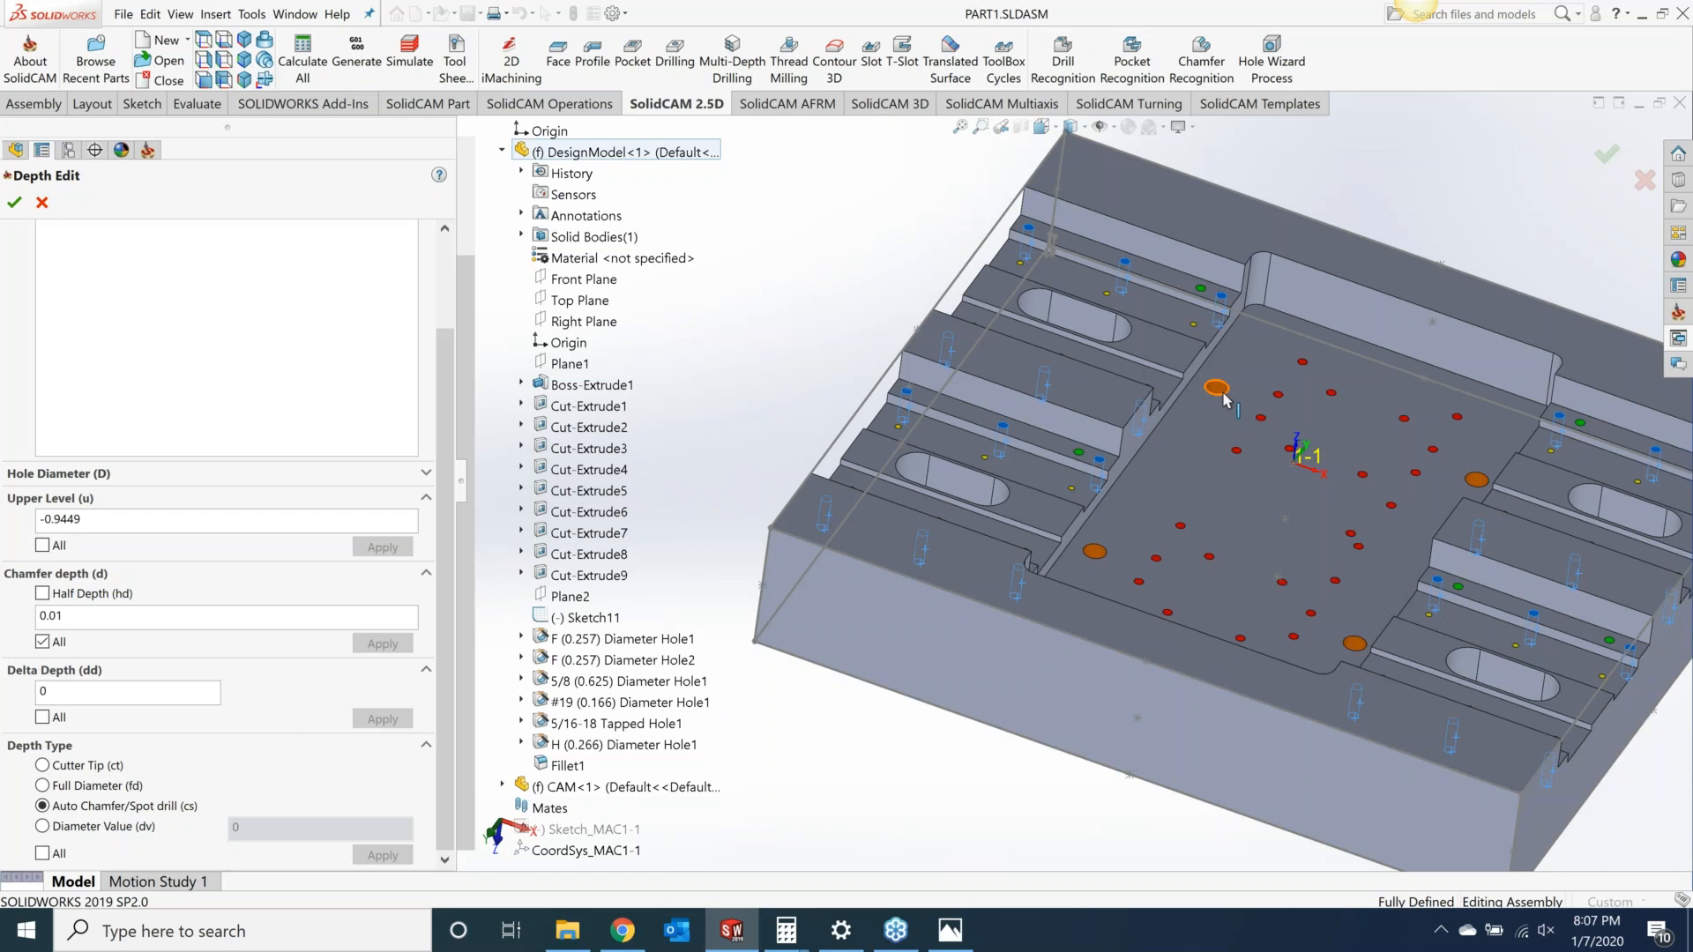
{"action": "left_click", "coordinate": [1205, 452]}
{"action": "left_click", "coordinate": [16, 205]}
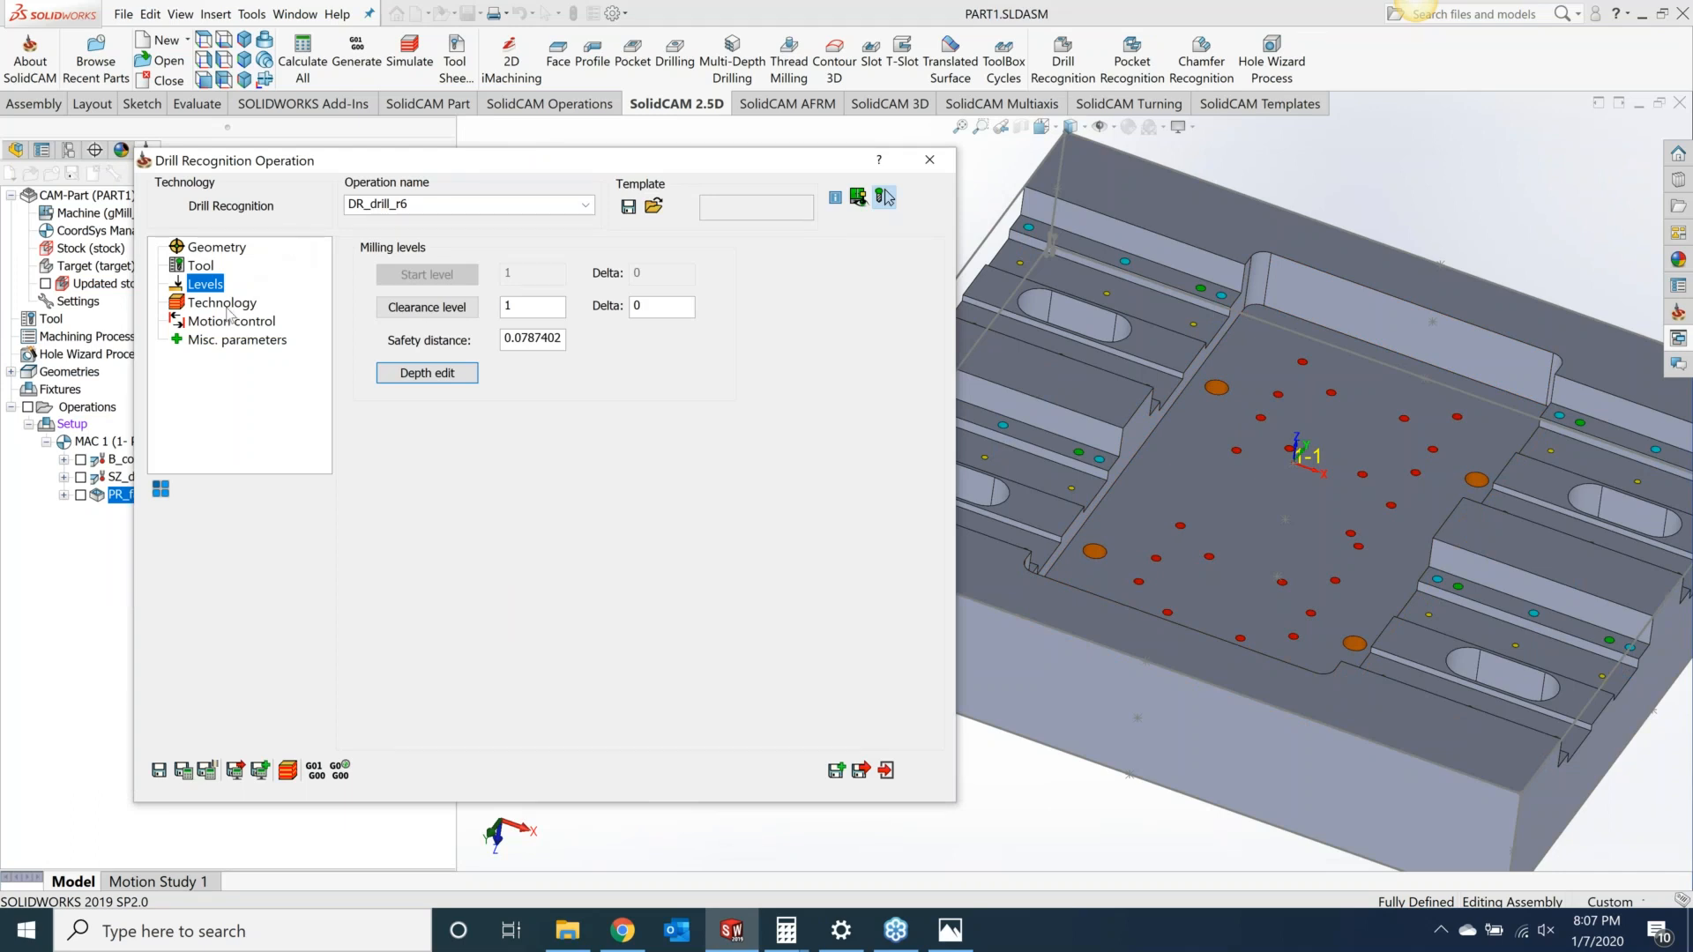
Step: Open the drill cycle type choices on the Technology page and close them
{"action": "left_click", "coordinate": [223, 304]}
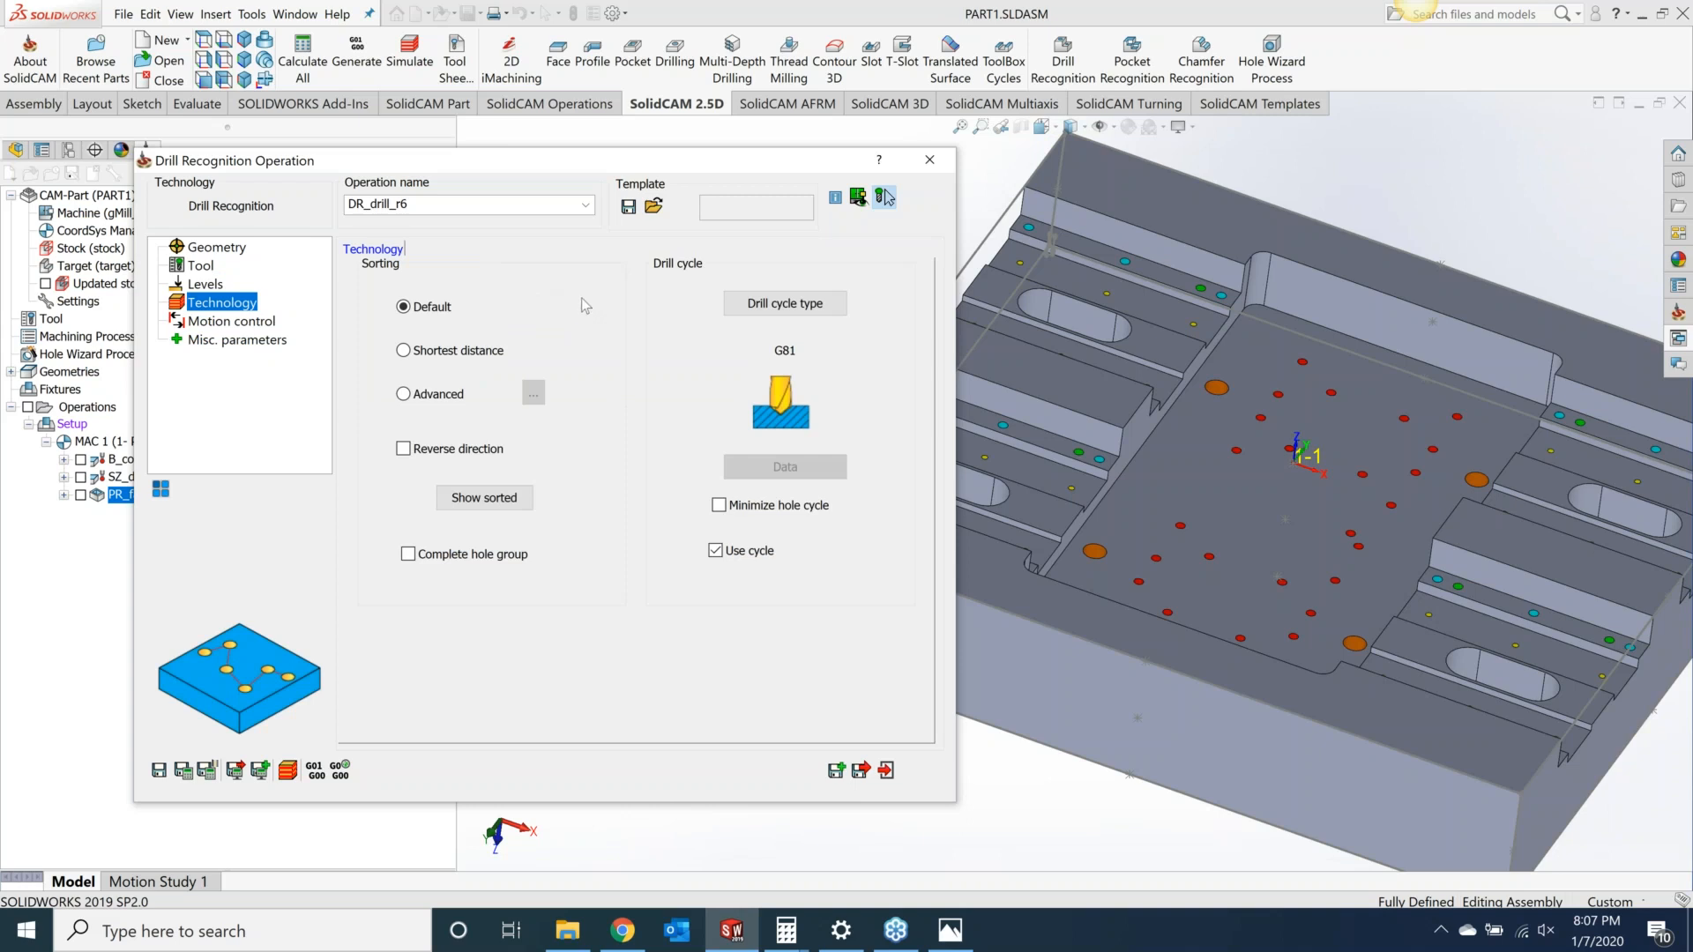
{"action": "left_click", "coordinate": [792, 305]}
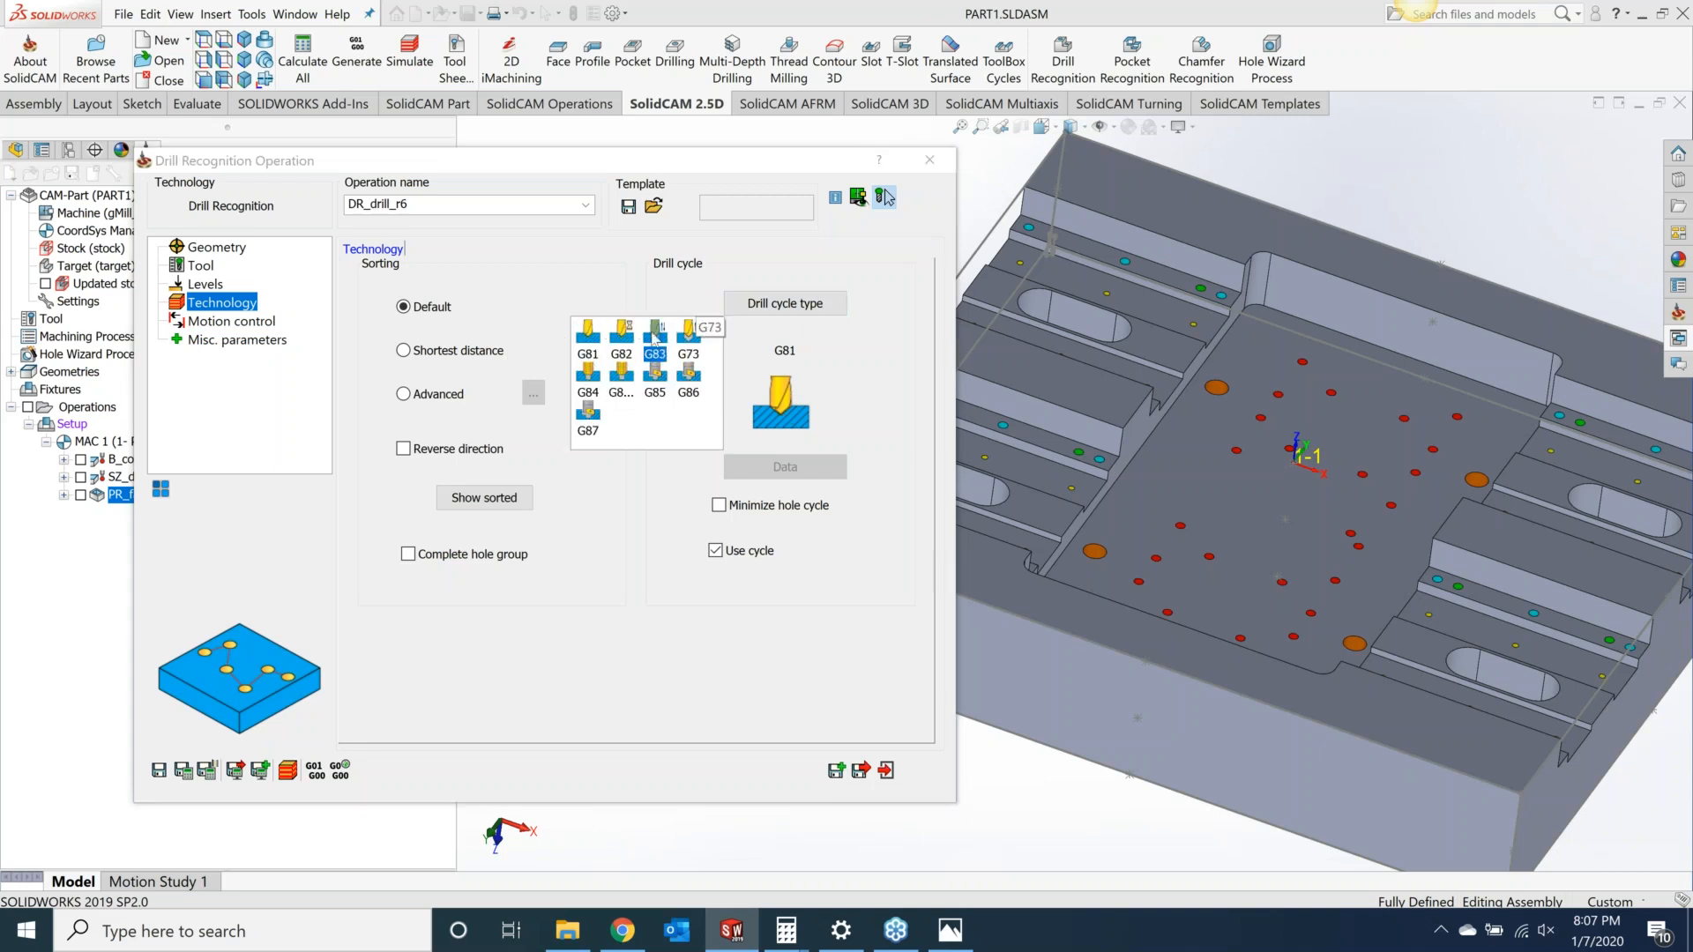
{"action": "left_click", "coordinate": [849, 334]}
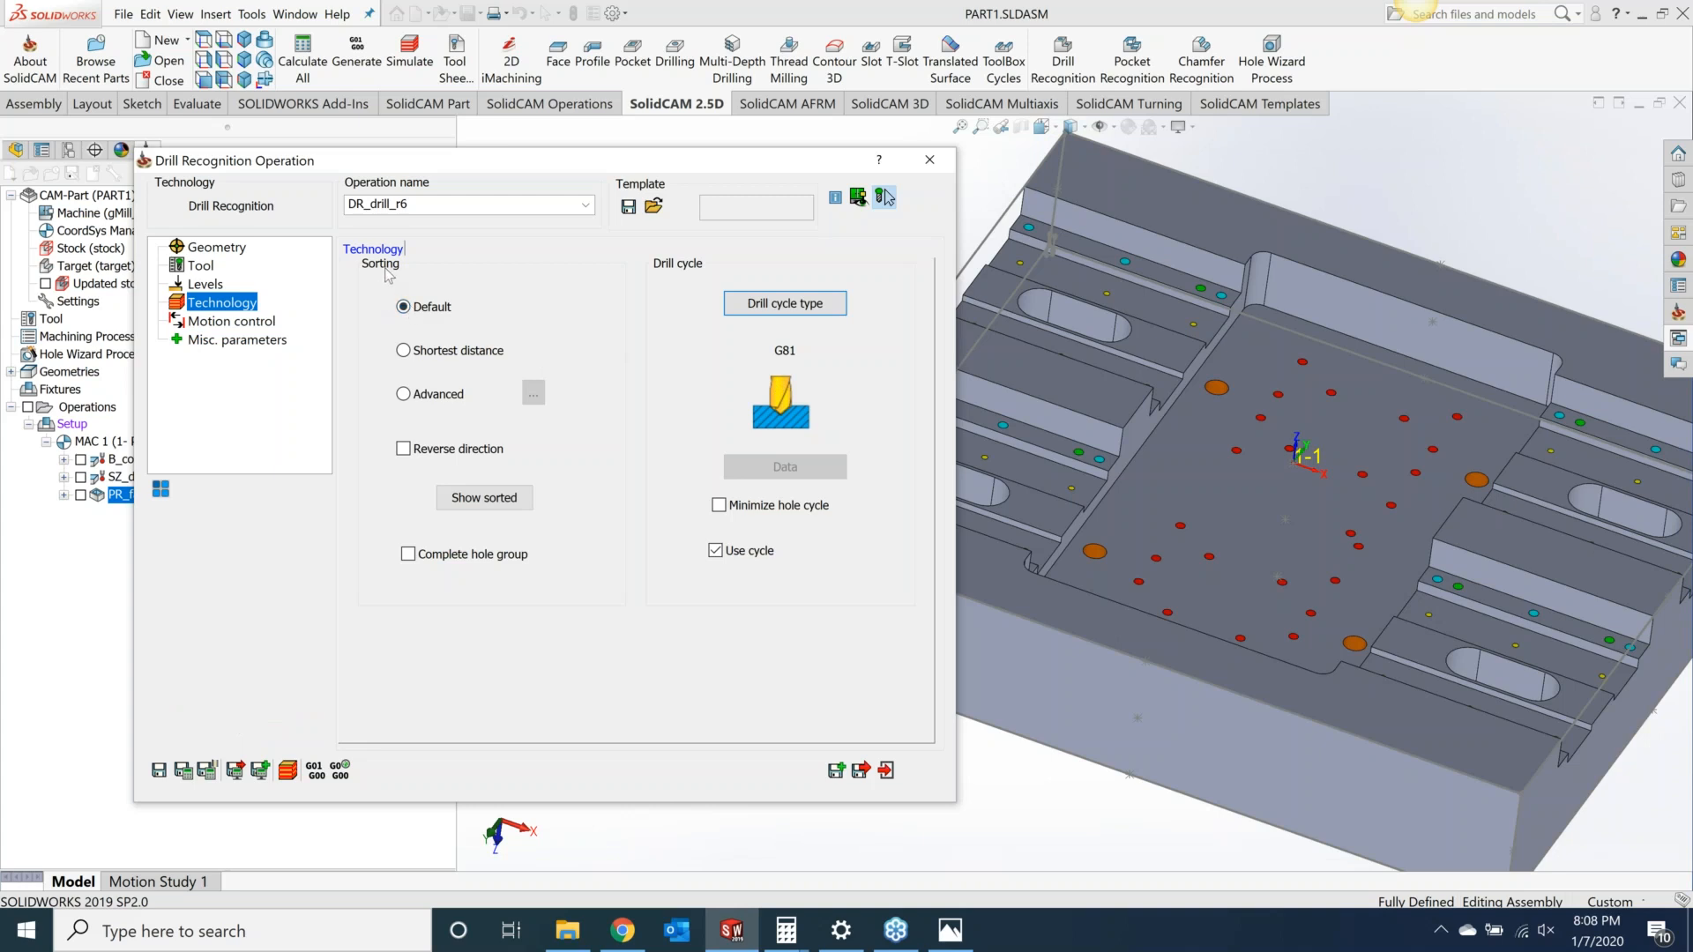
Step: Set the hole sorting to Advanced with a linear sorting pattern and preview the sorted hole order
{"action": "mouse_move", "coordinate": [404, 357]}
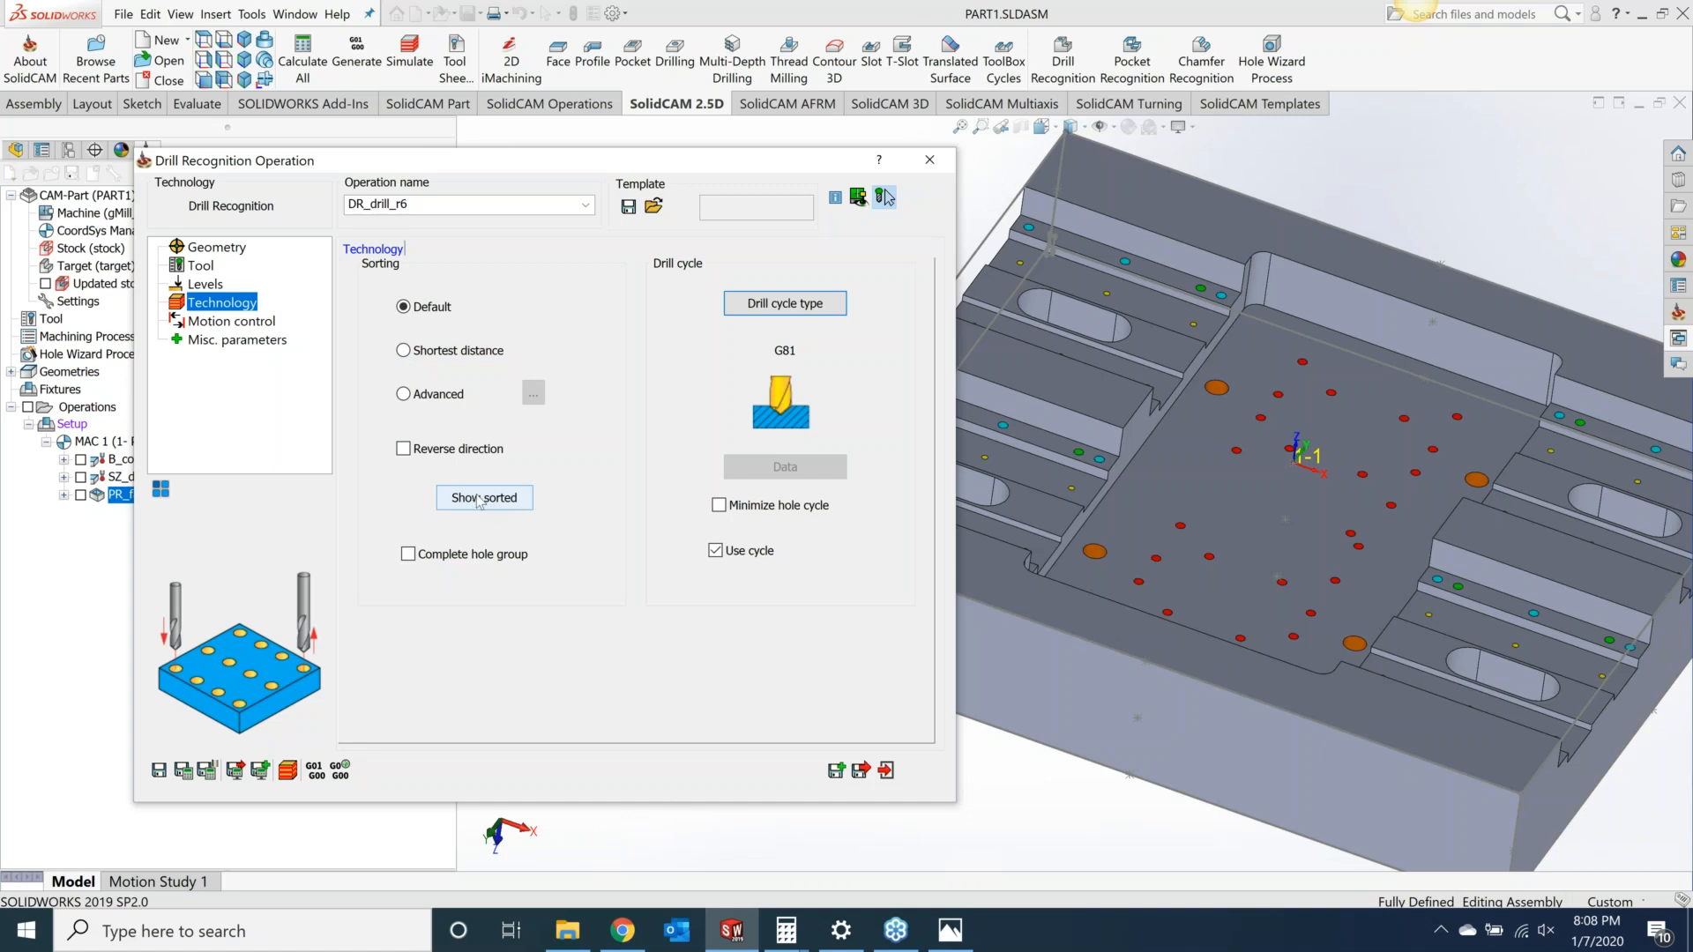
{"action": "left_click", "coordinate": [404, 394]}
{"action": "left_click", "coordinate": [534, 393]}
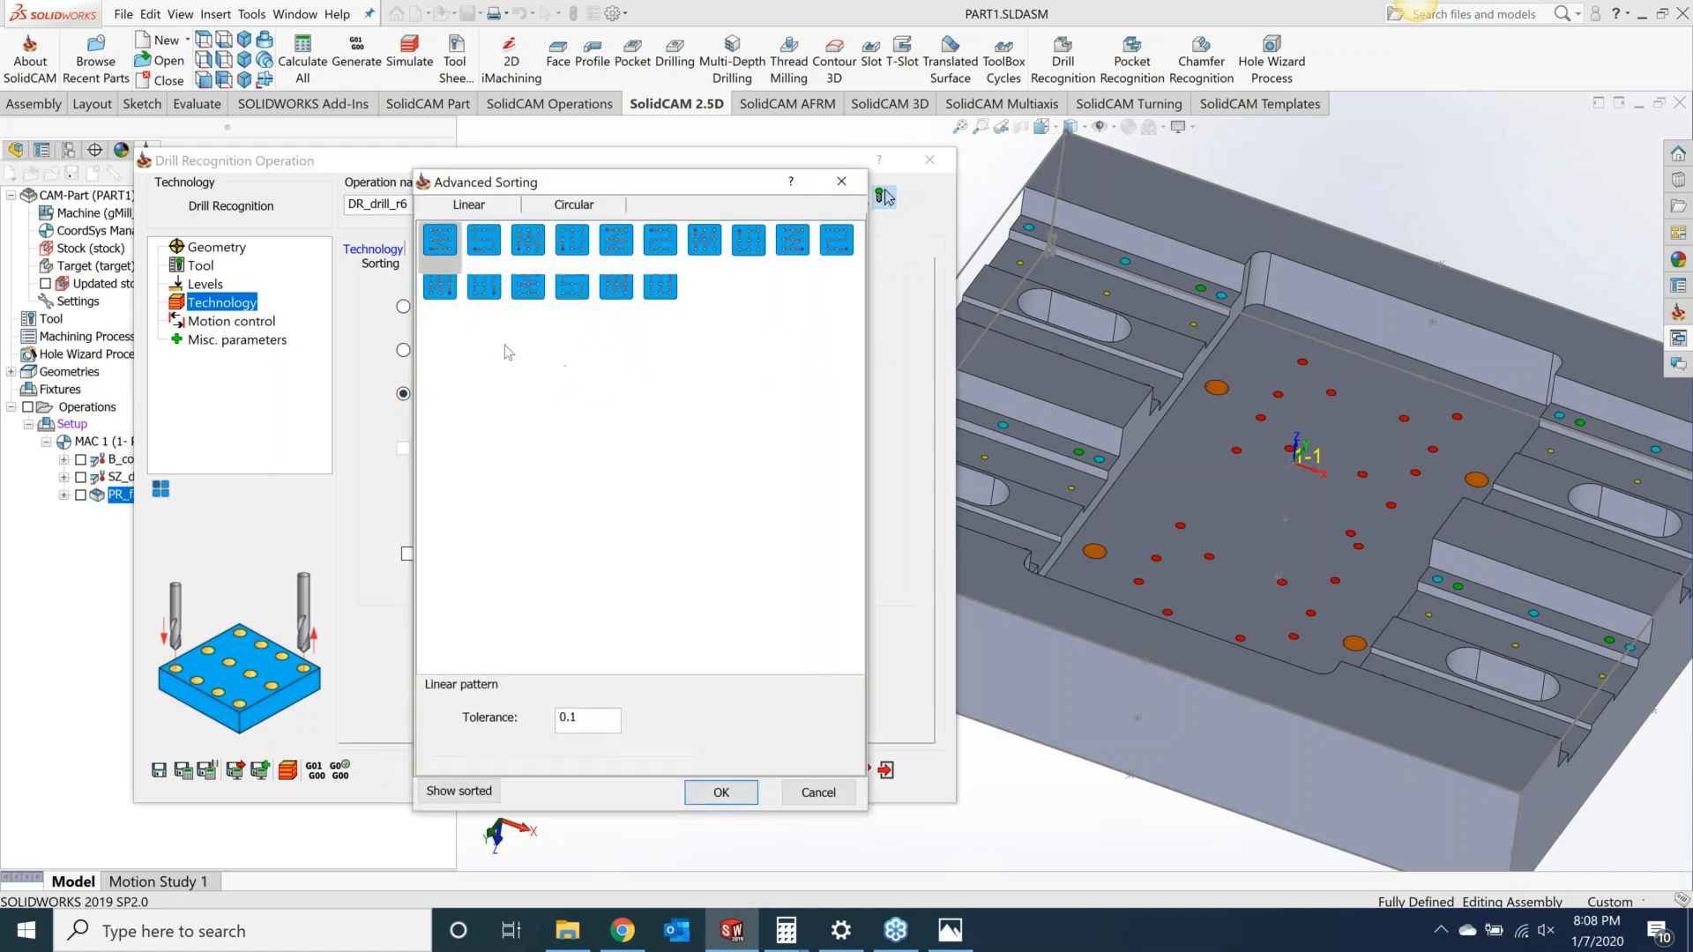
{"action": "left_click", "coordinate": [484, 245]}
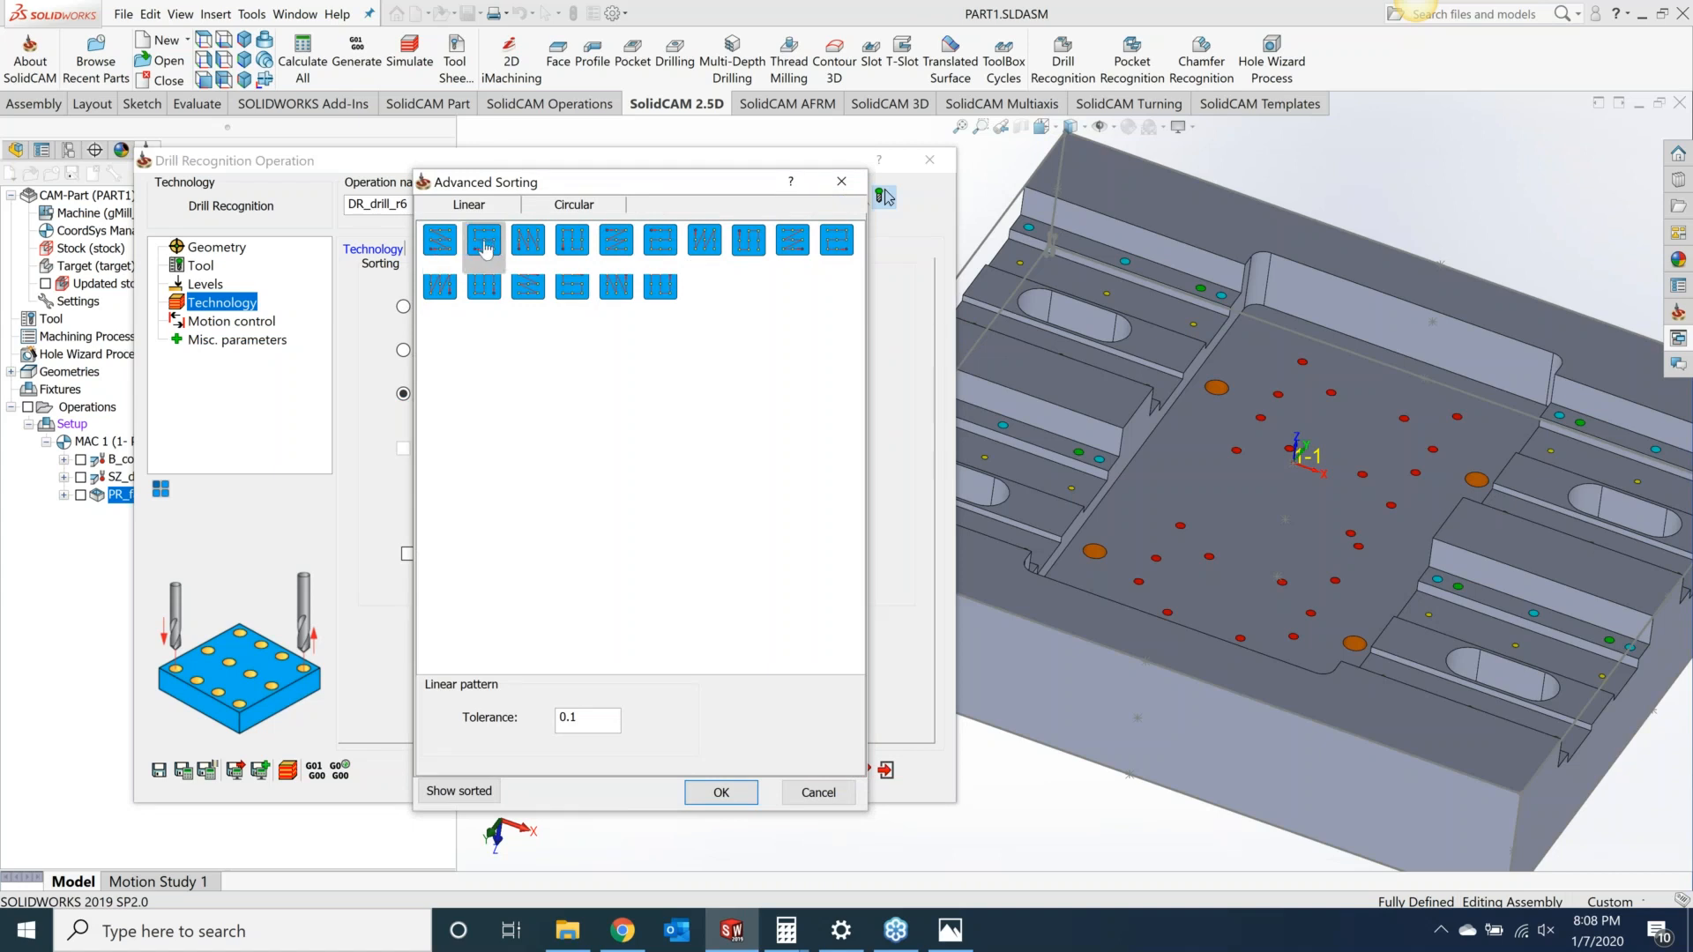
{"action": "left_click", "coordinate": [729, 791]}
{"action": "left_click", "coordinate": [450, 499]}
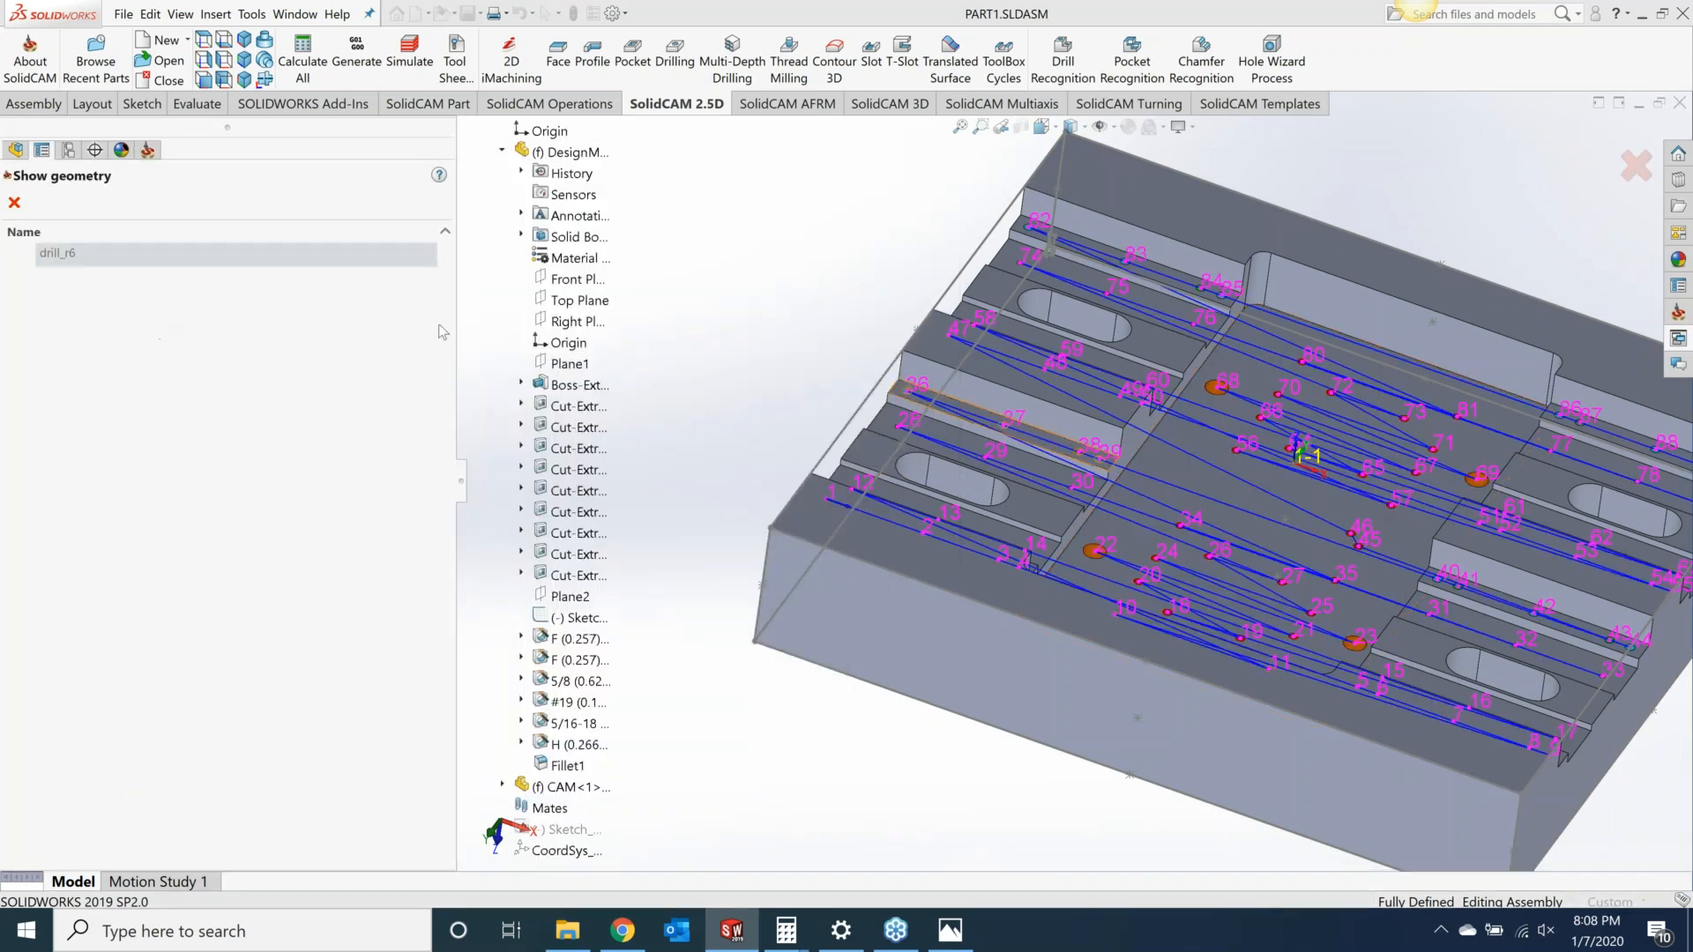
{"action": "left_click", "coordinate": [14, 203]}
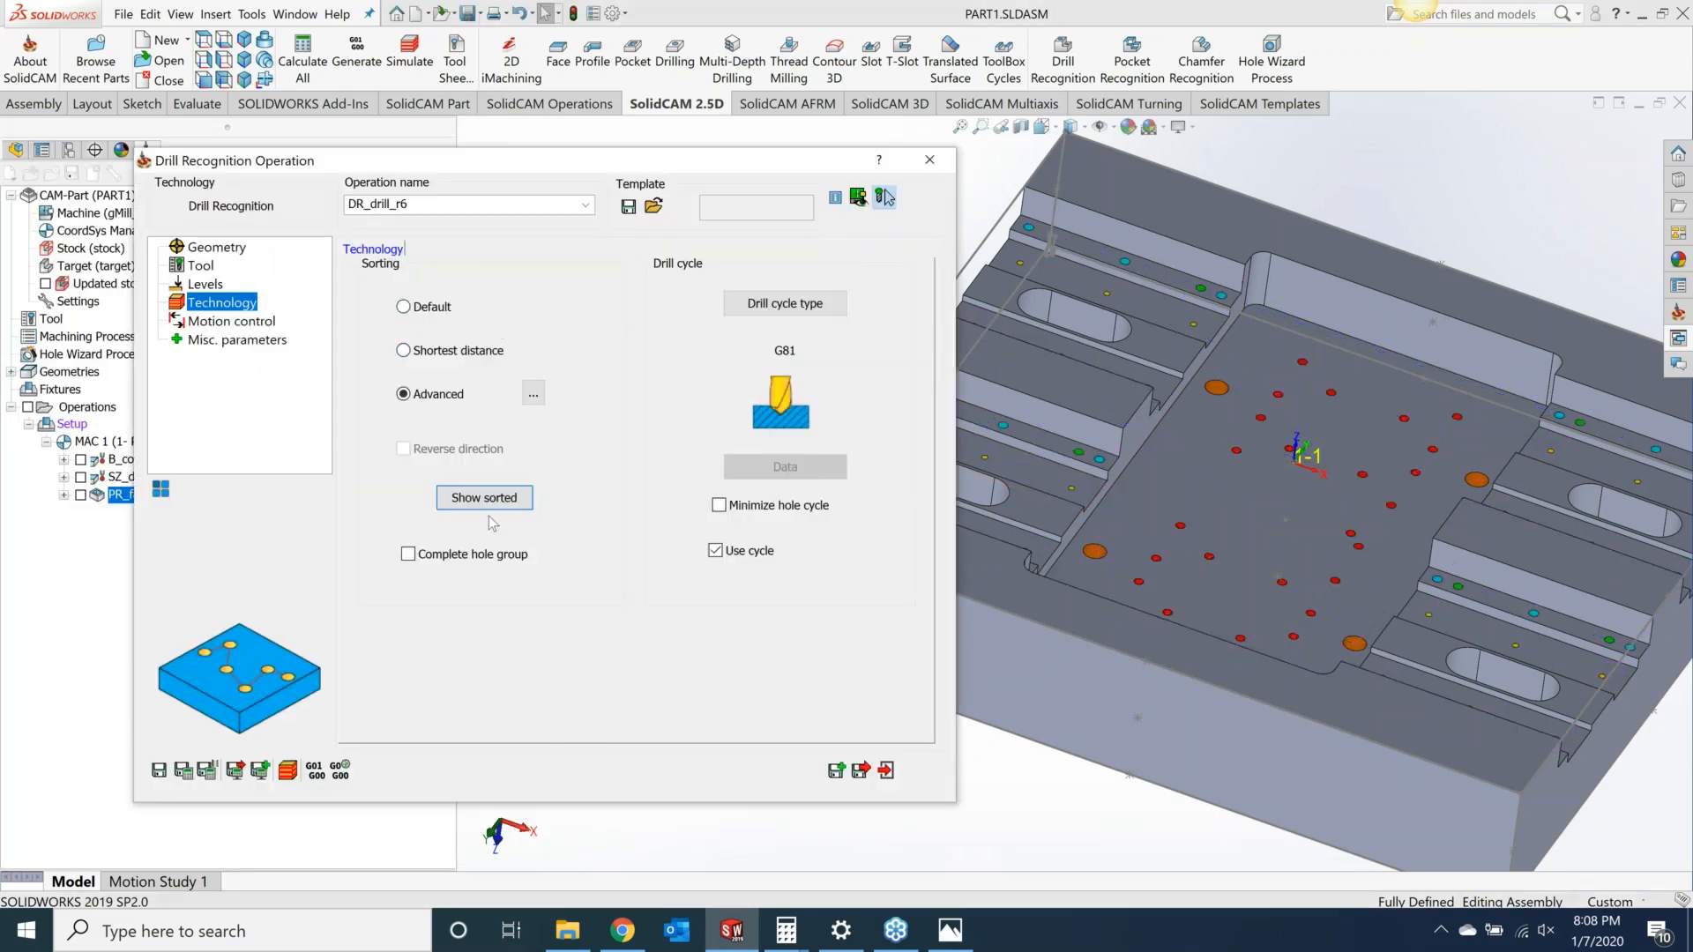
Step: Save and calculate the spot-drilling operation and run its SolidVerify simulation
{"action": "left_click", "coordinate": [181, 772]}
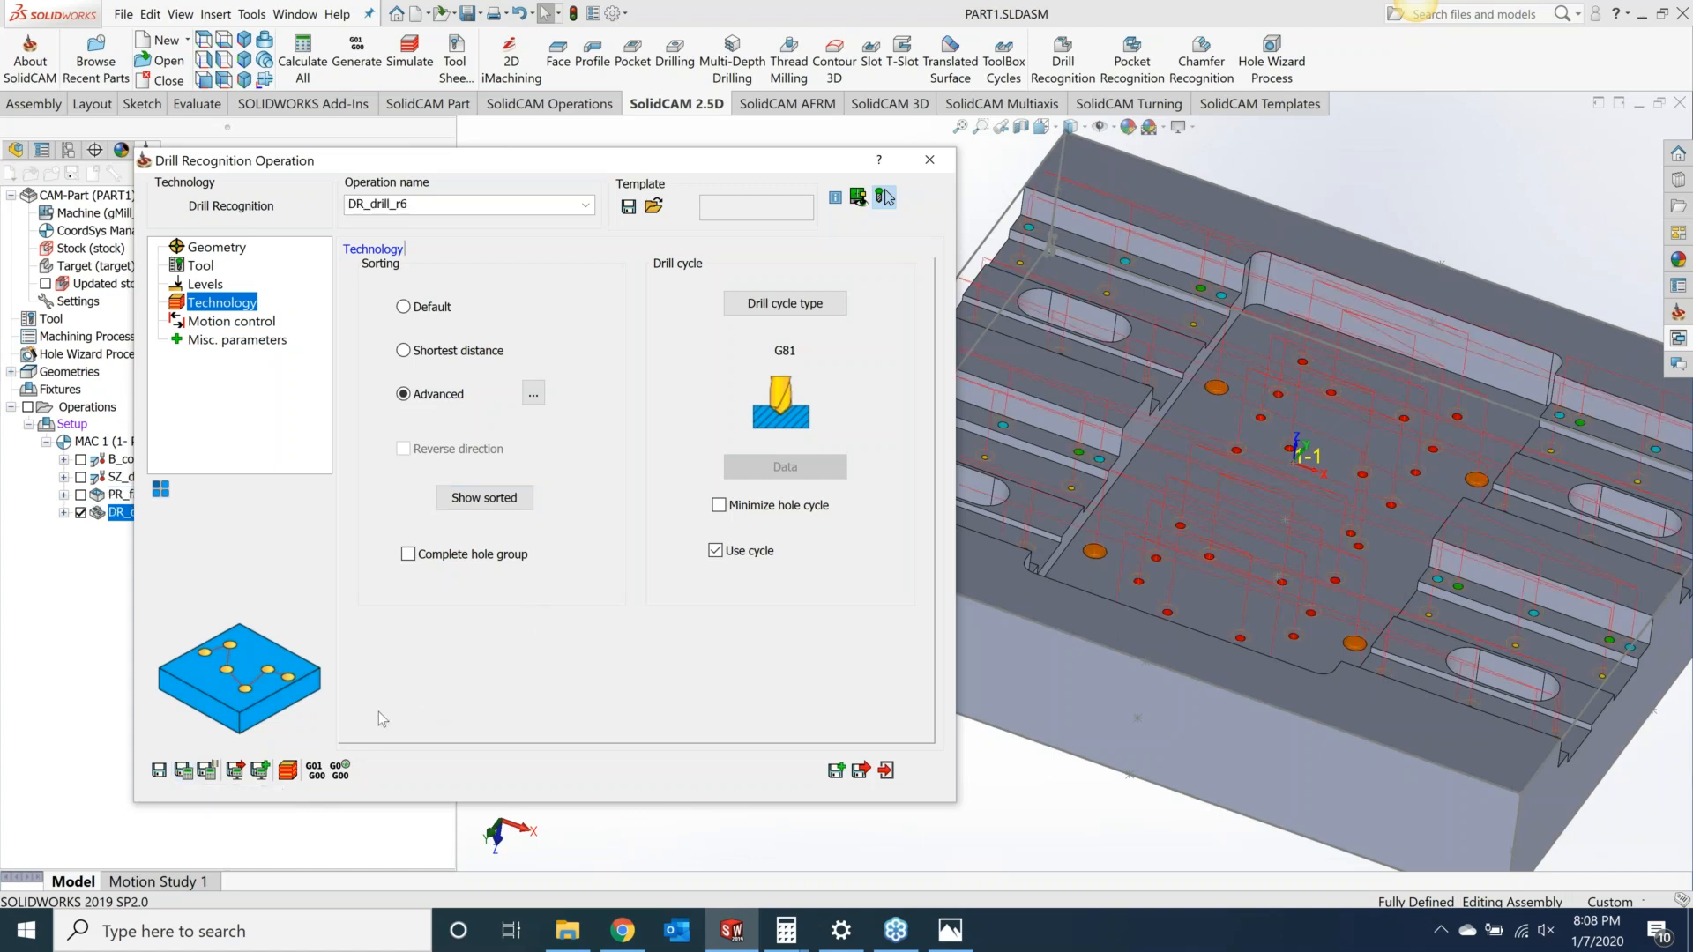
{"action": "left_click", "coordinate": [293, 773]}
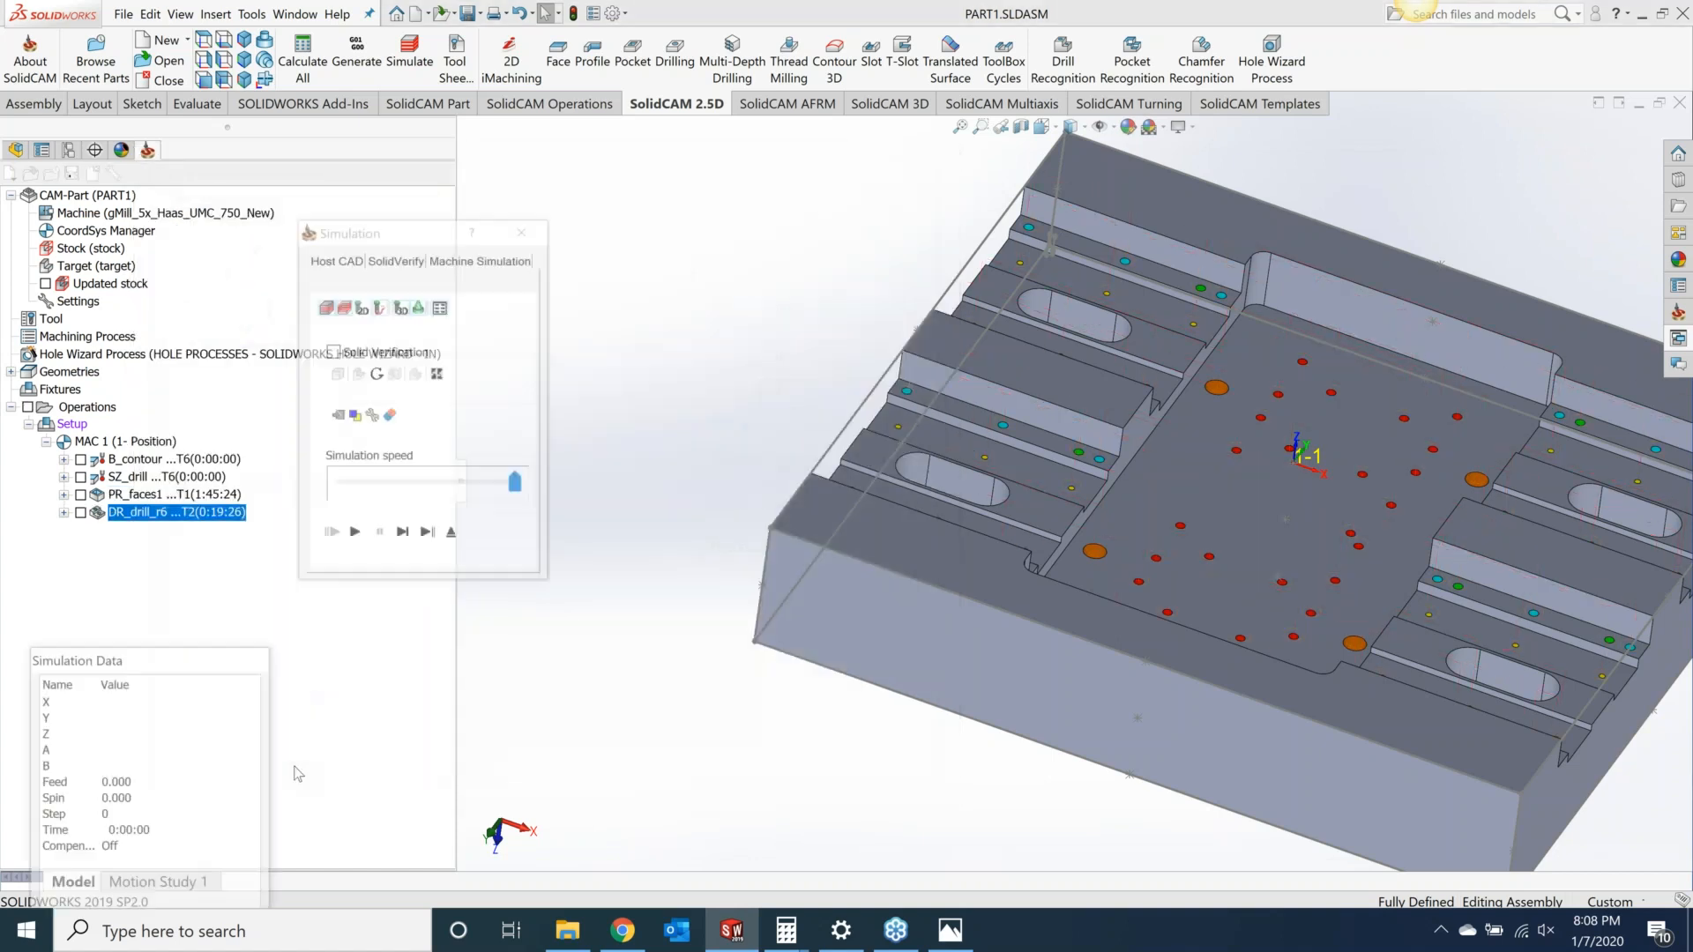
{"action": "left_click", "coordinate": [394, 259]}
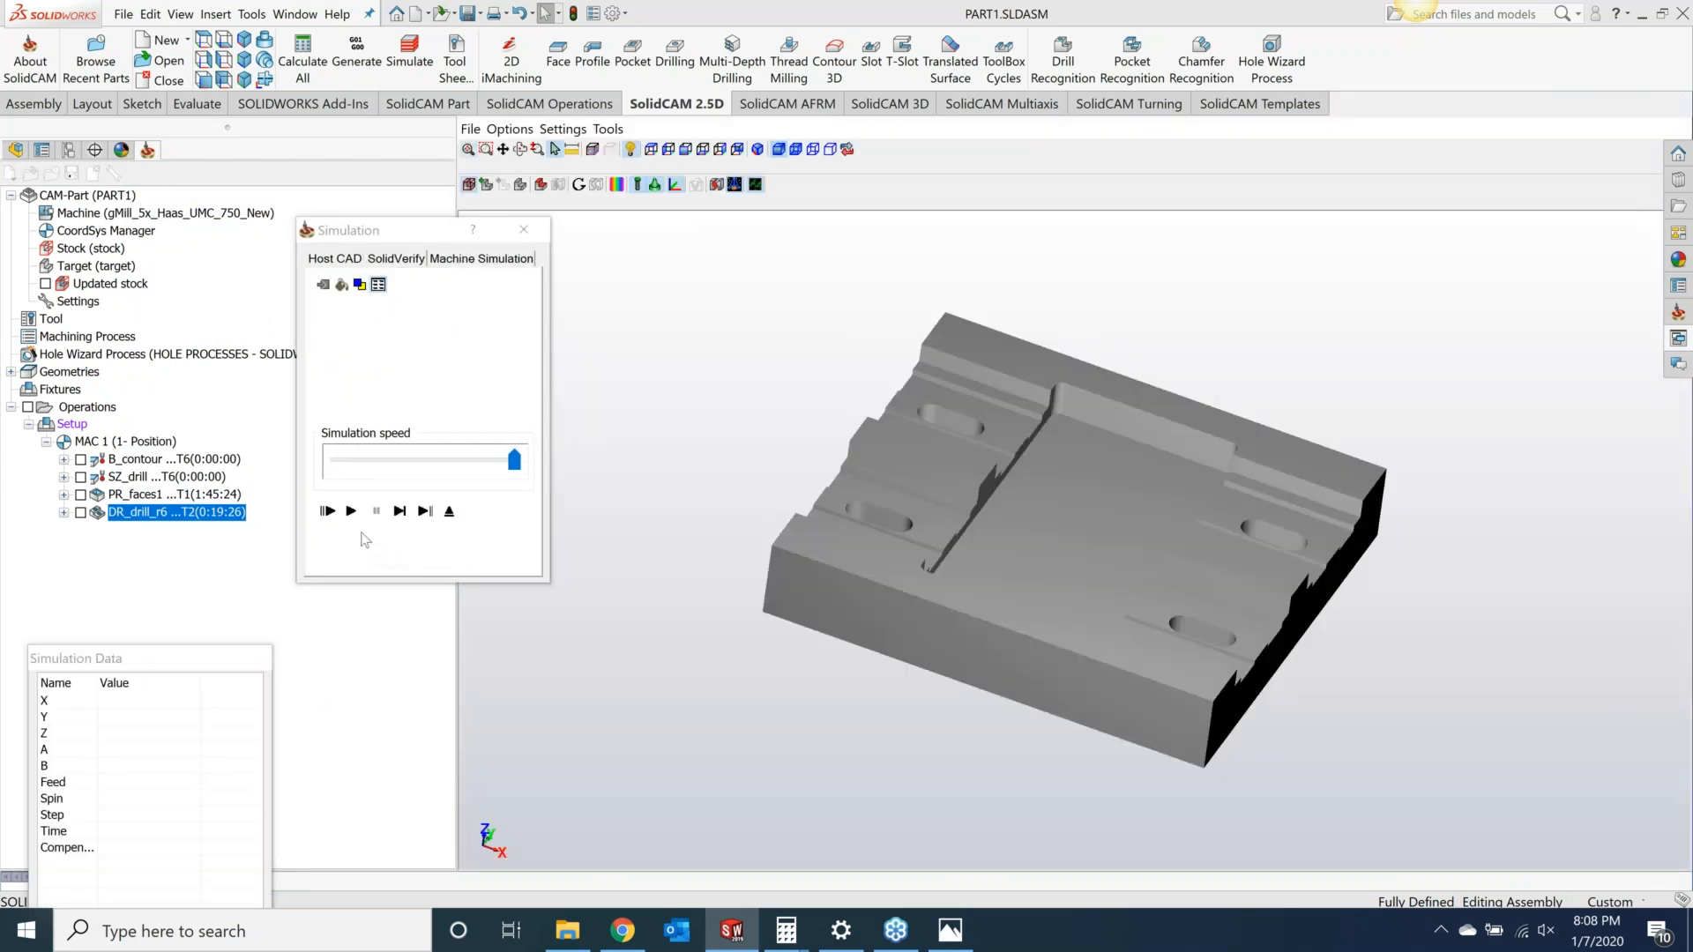
{"action": "left_click", "coordinate": [352, 511]}
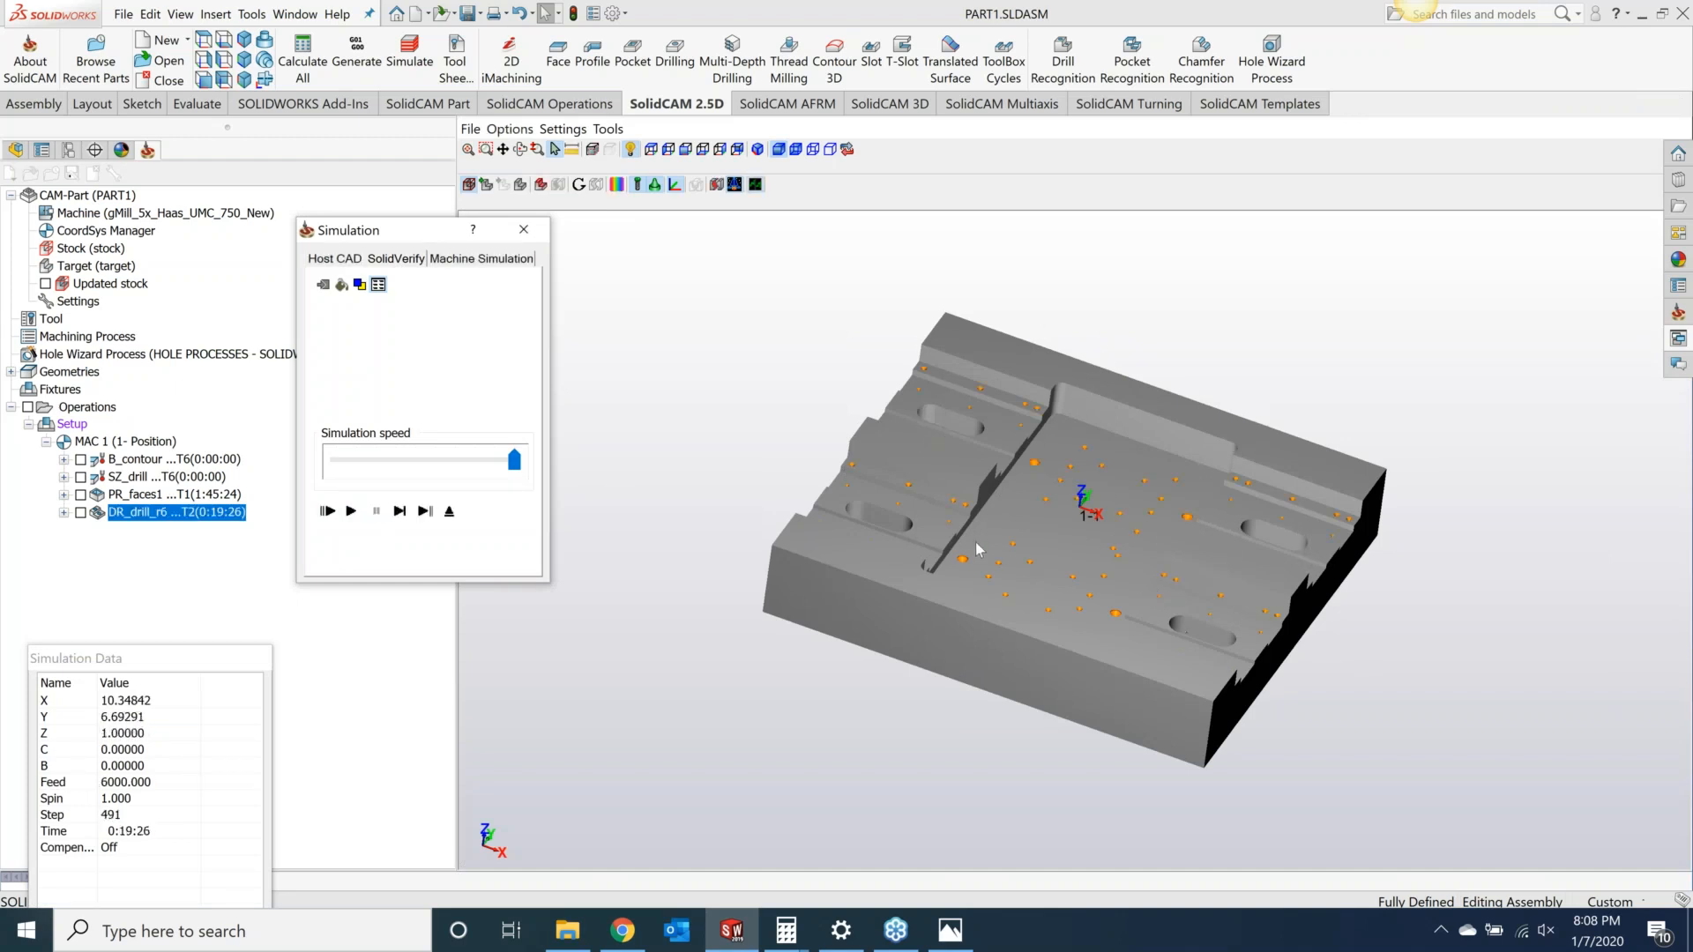
Step: Inspect the spot-drilled holes in the simulation view, then close the simulation
{"action": "middle_click_drag", "start_coordinate": [1099, 556], "coordinate": [1037, 550]}
{"action": "scroll", "coordinate": [1007, 542], "scroll_direction": "up", "scroll_amount": 3}
{"action": "scroll", "coordinate": [1010, 549], "scroll_direction": "up", "scroll_amount": 5}
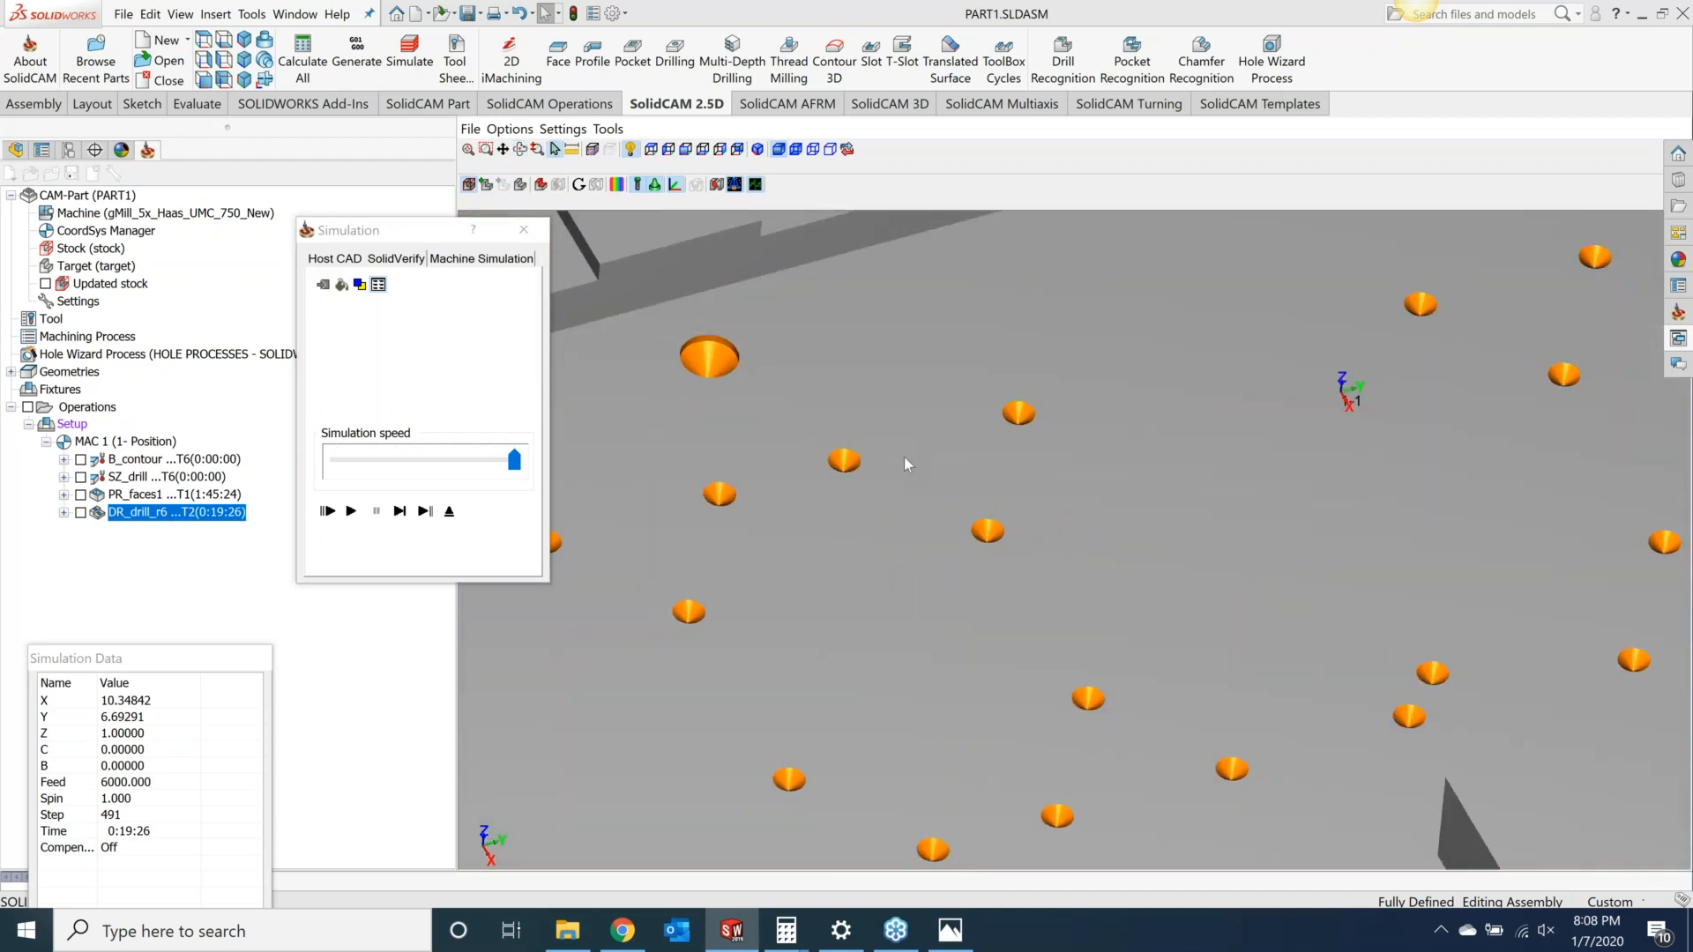
{"action": "scroll", "coordinate": [754, 393], "scroll_direction": "down", "scroll_amount": 6}
{"action": "scroll", "coordinate": [690, 356], "scroll_direction": "up", "scroll_amount": 3}
{"action": "scroll", "coordinate": [691, 356], "scroll_direction": "up", "scroll_amount": 3}
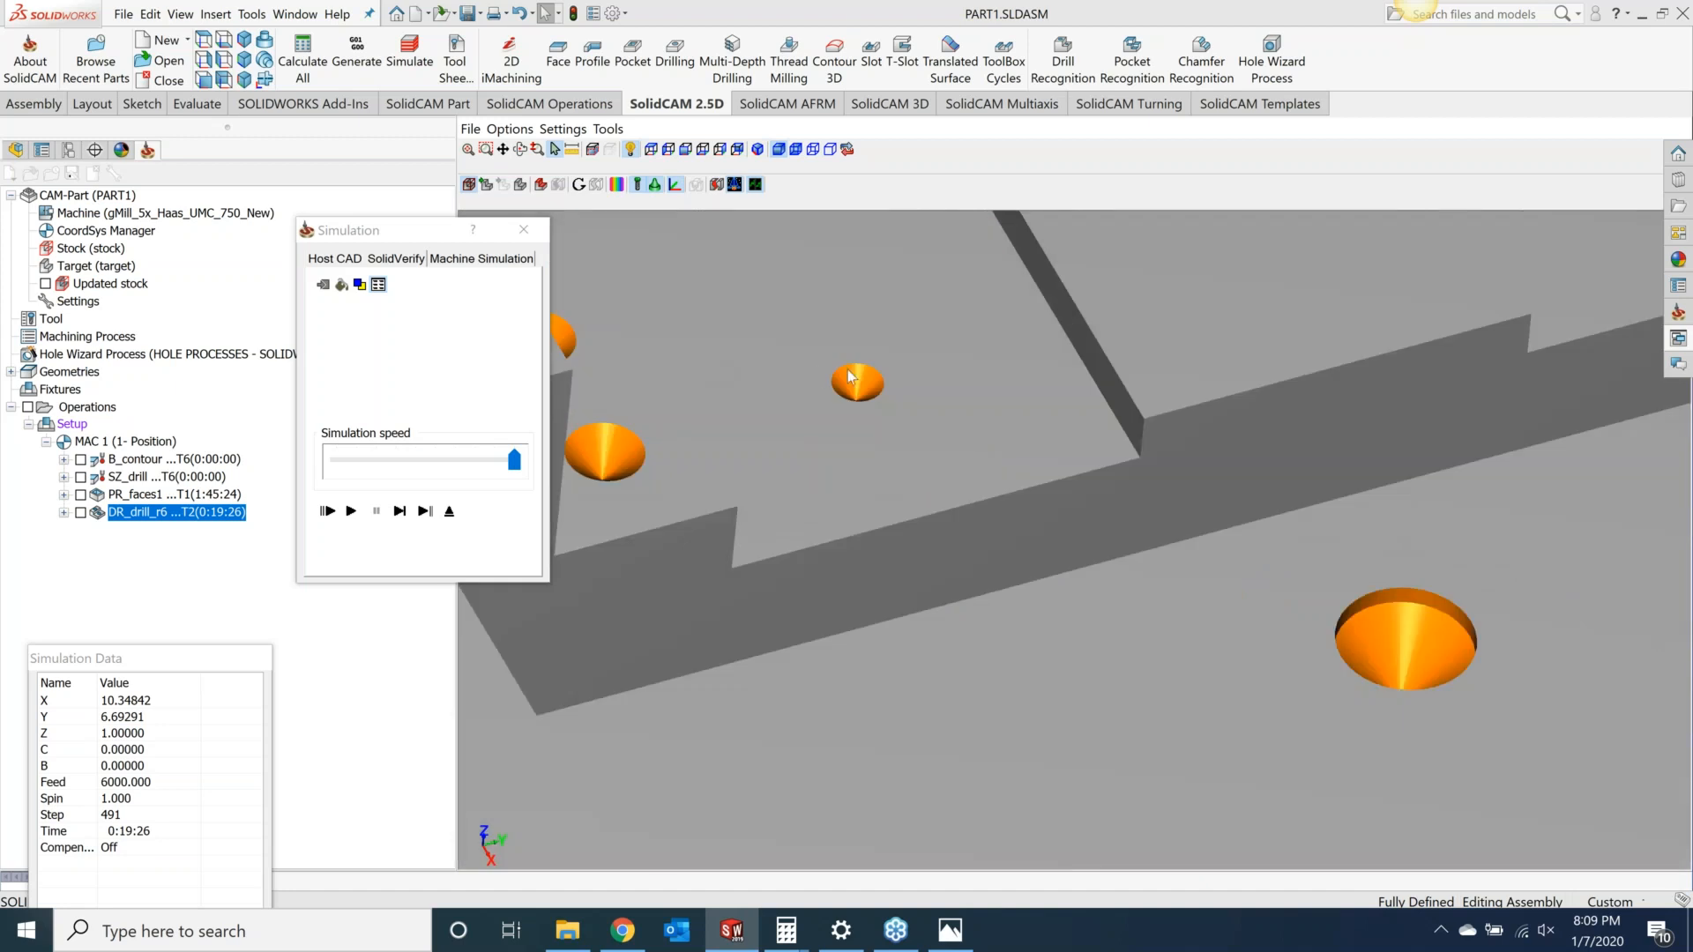
{"action": "scroll", "coordinate": [764, 415], "scroll_direction": "down", "scroll_amount": 5}
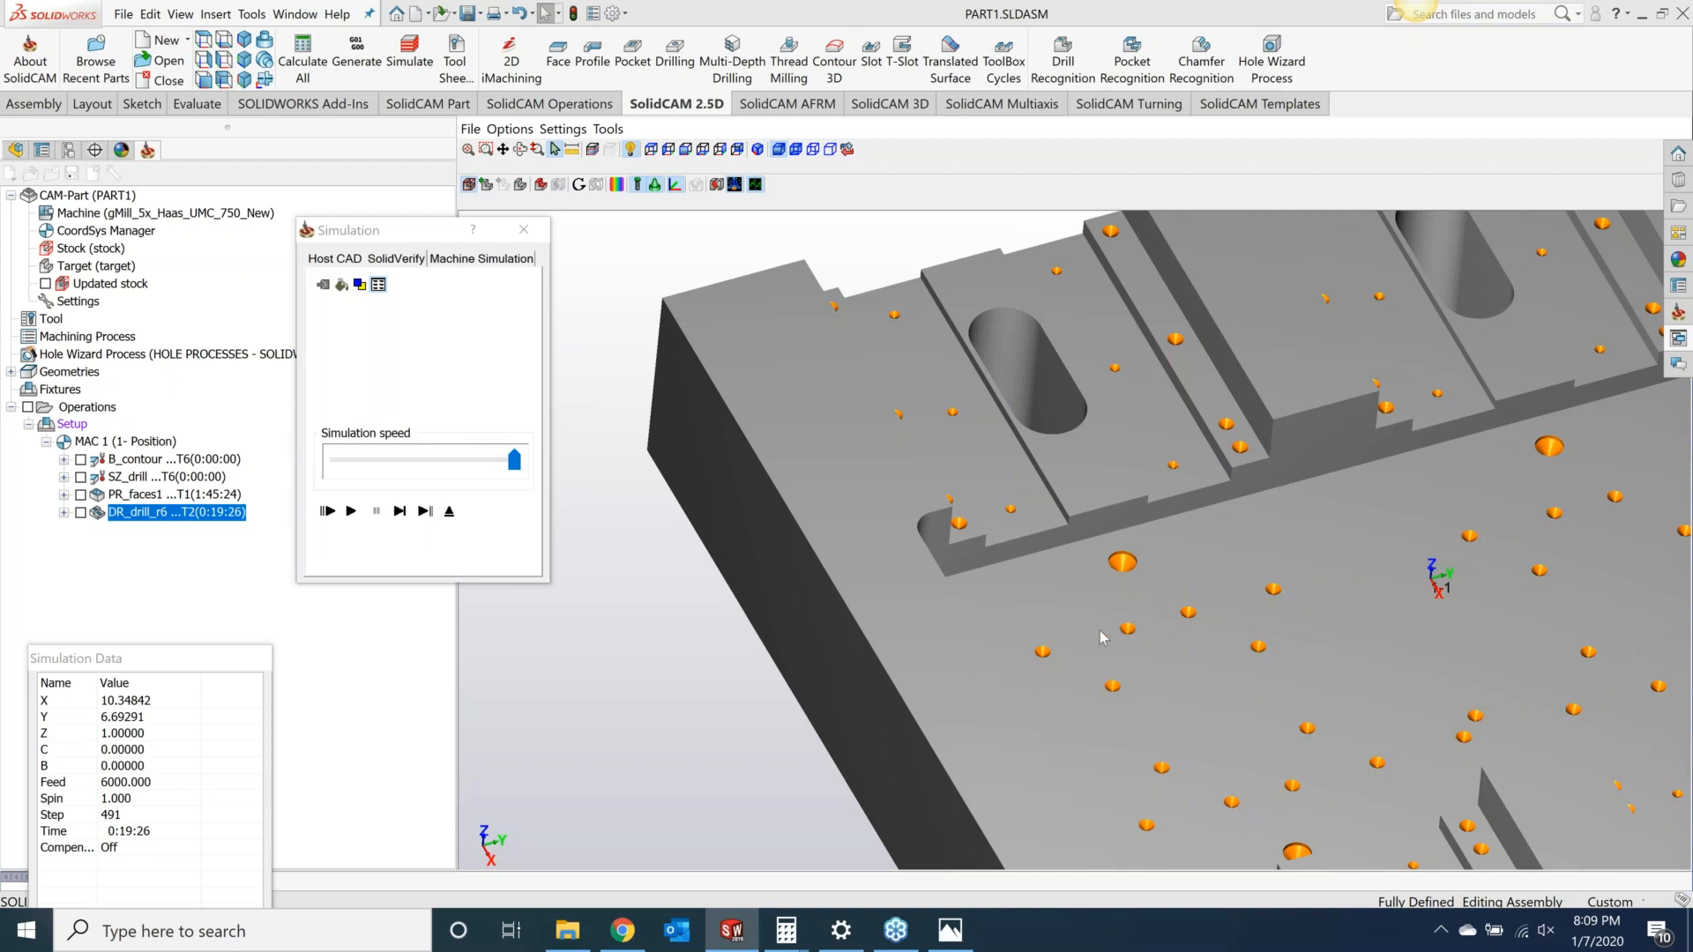
{"action": "left_click", "coordinate": [524, 230]}
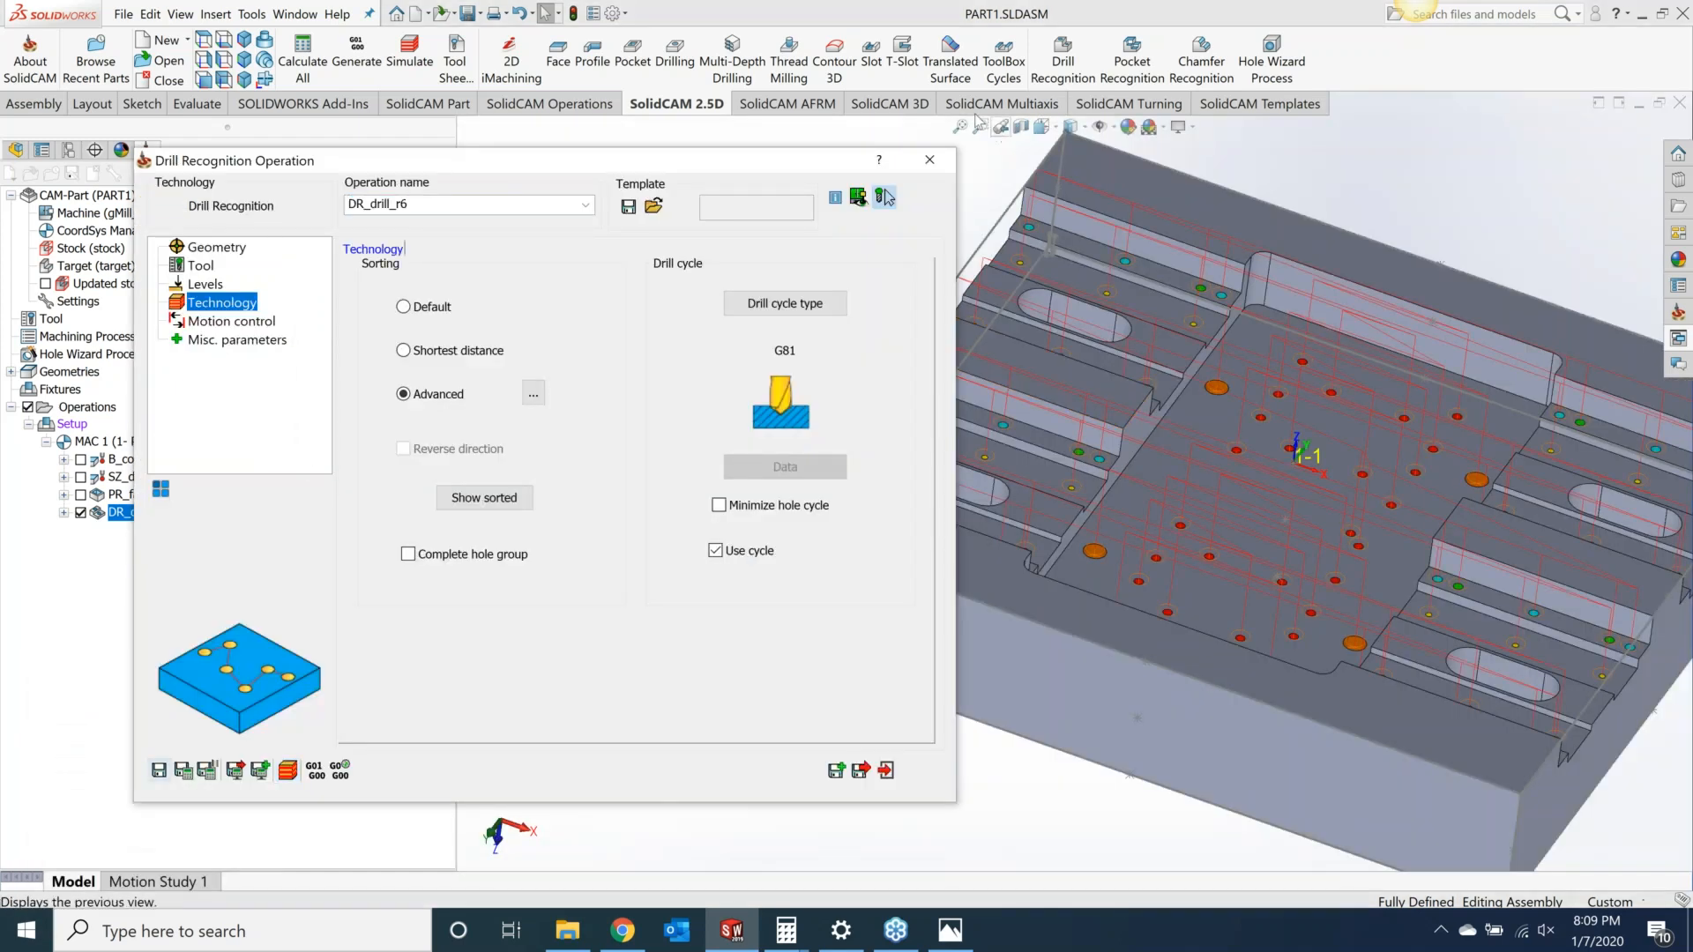
Step: Close the operation and hide its toolpath display in the model
{"action": "left_click", "coordinate": [930, 159]}
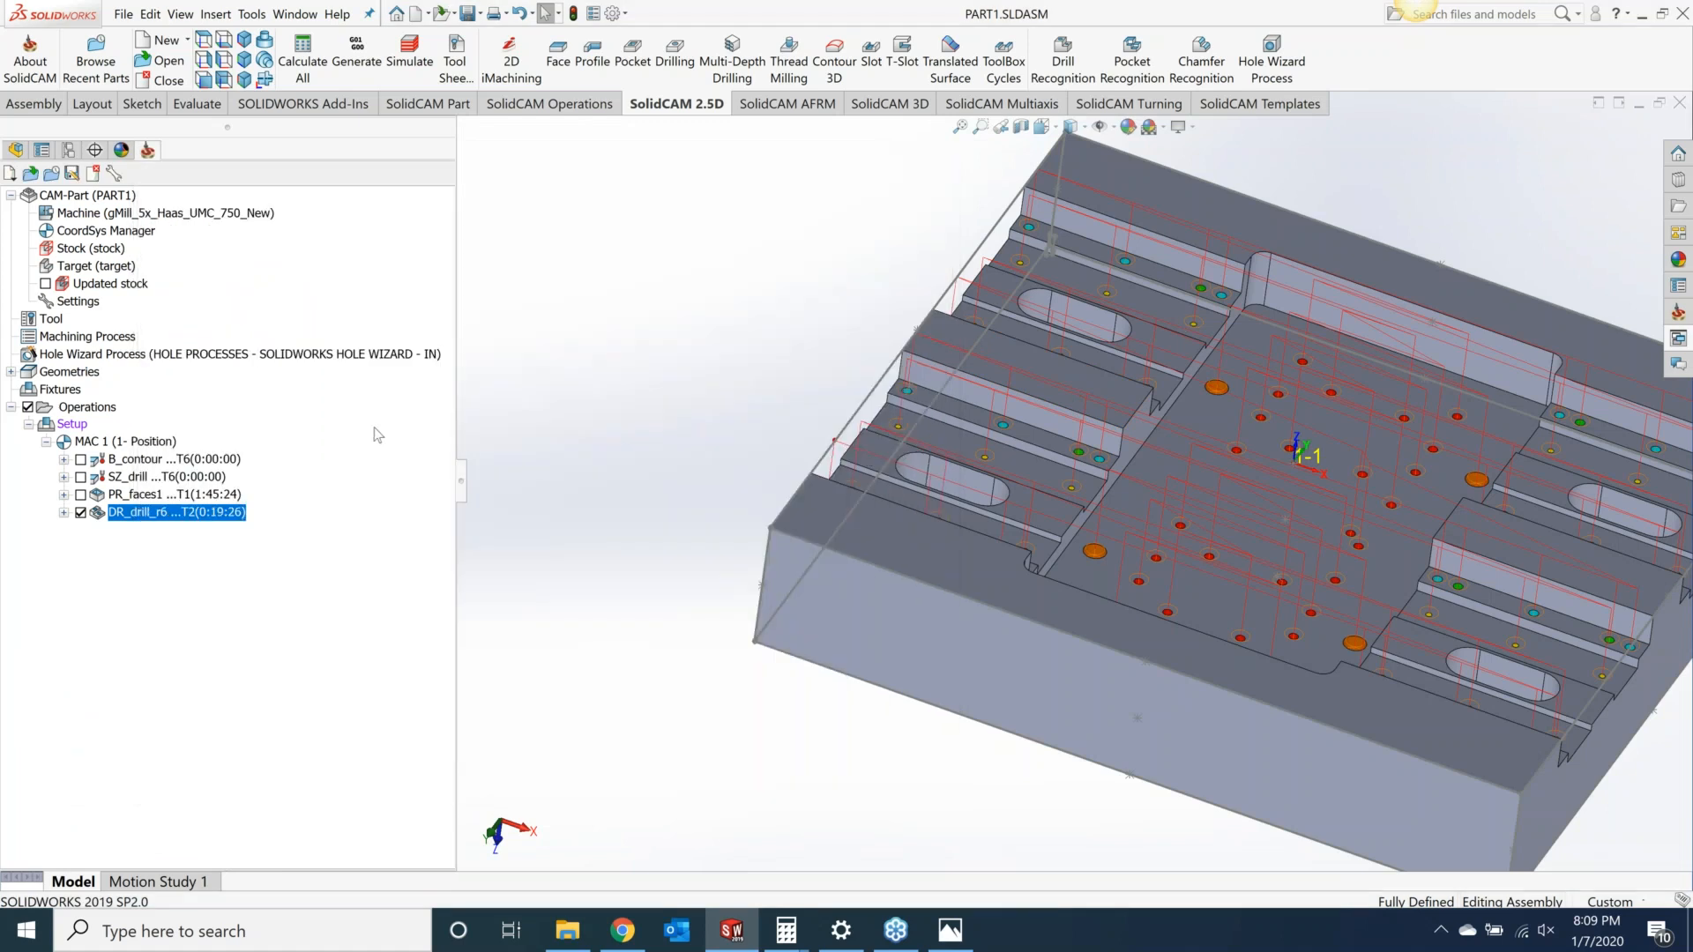
{"action": "left_click", "coordinate": [80, 513]}
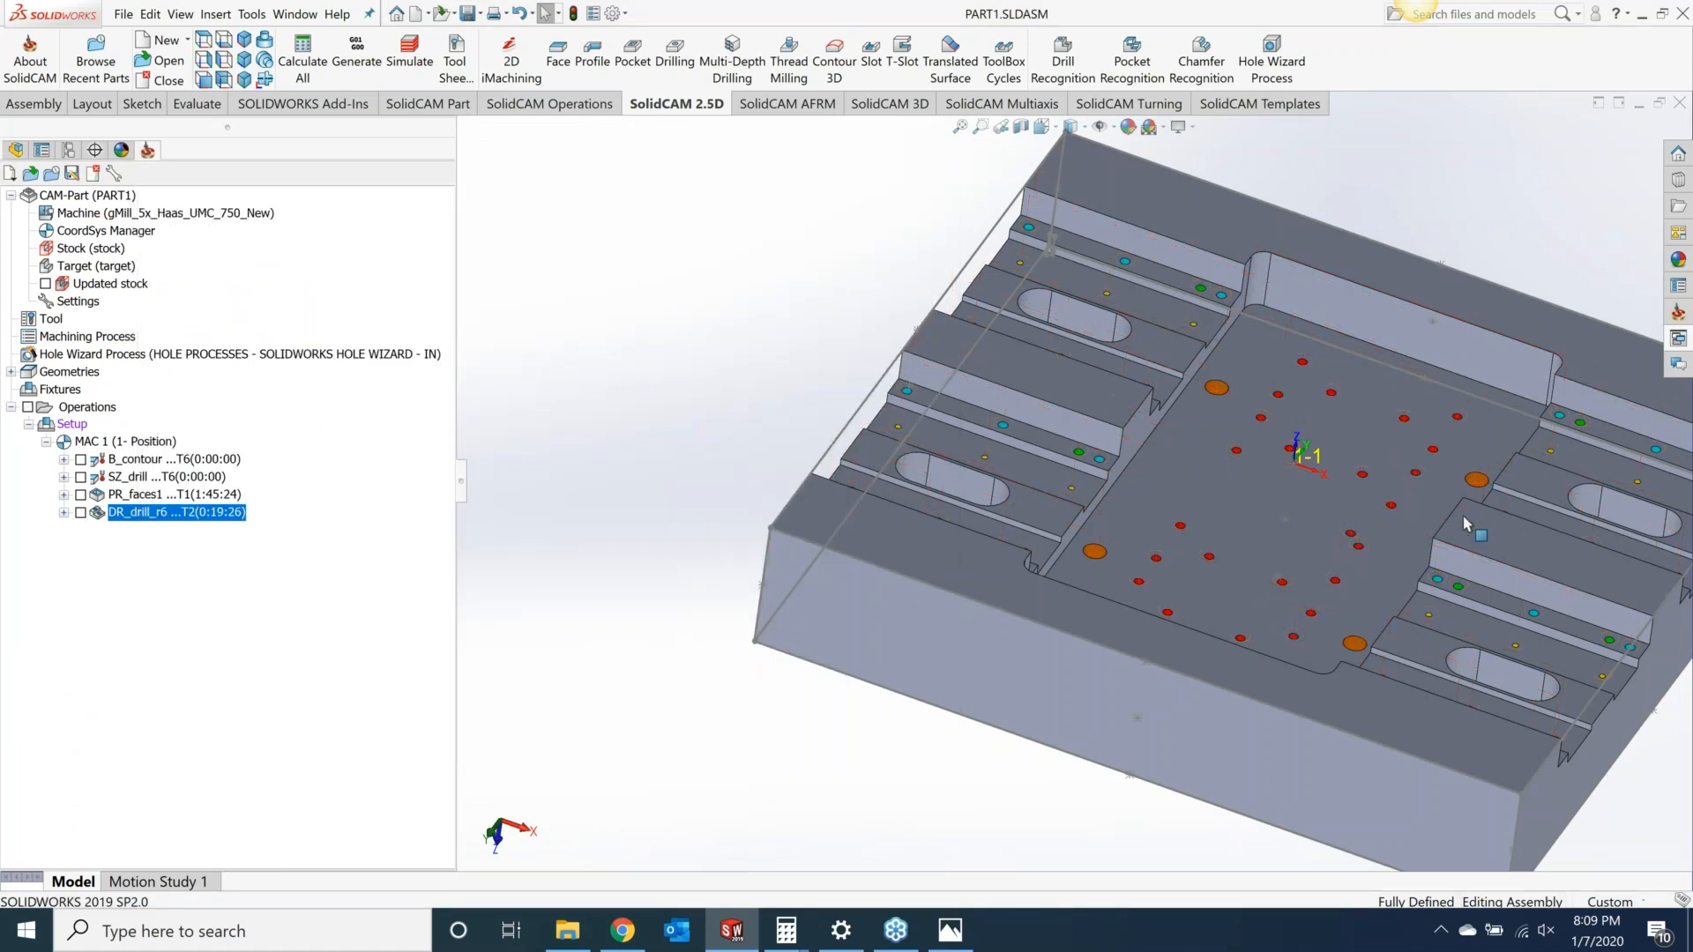
{"action": "scroll", "coordinate": [1086, 482], "scroll_direction": "up", "scroll_amount": 4}
{"action": "scroll", "coordinate": [1394, 541], "scroll_direction": "down", "scroll_amount": 4}
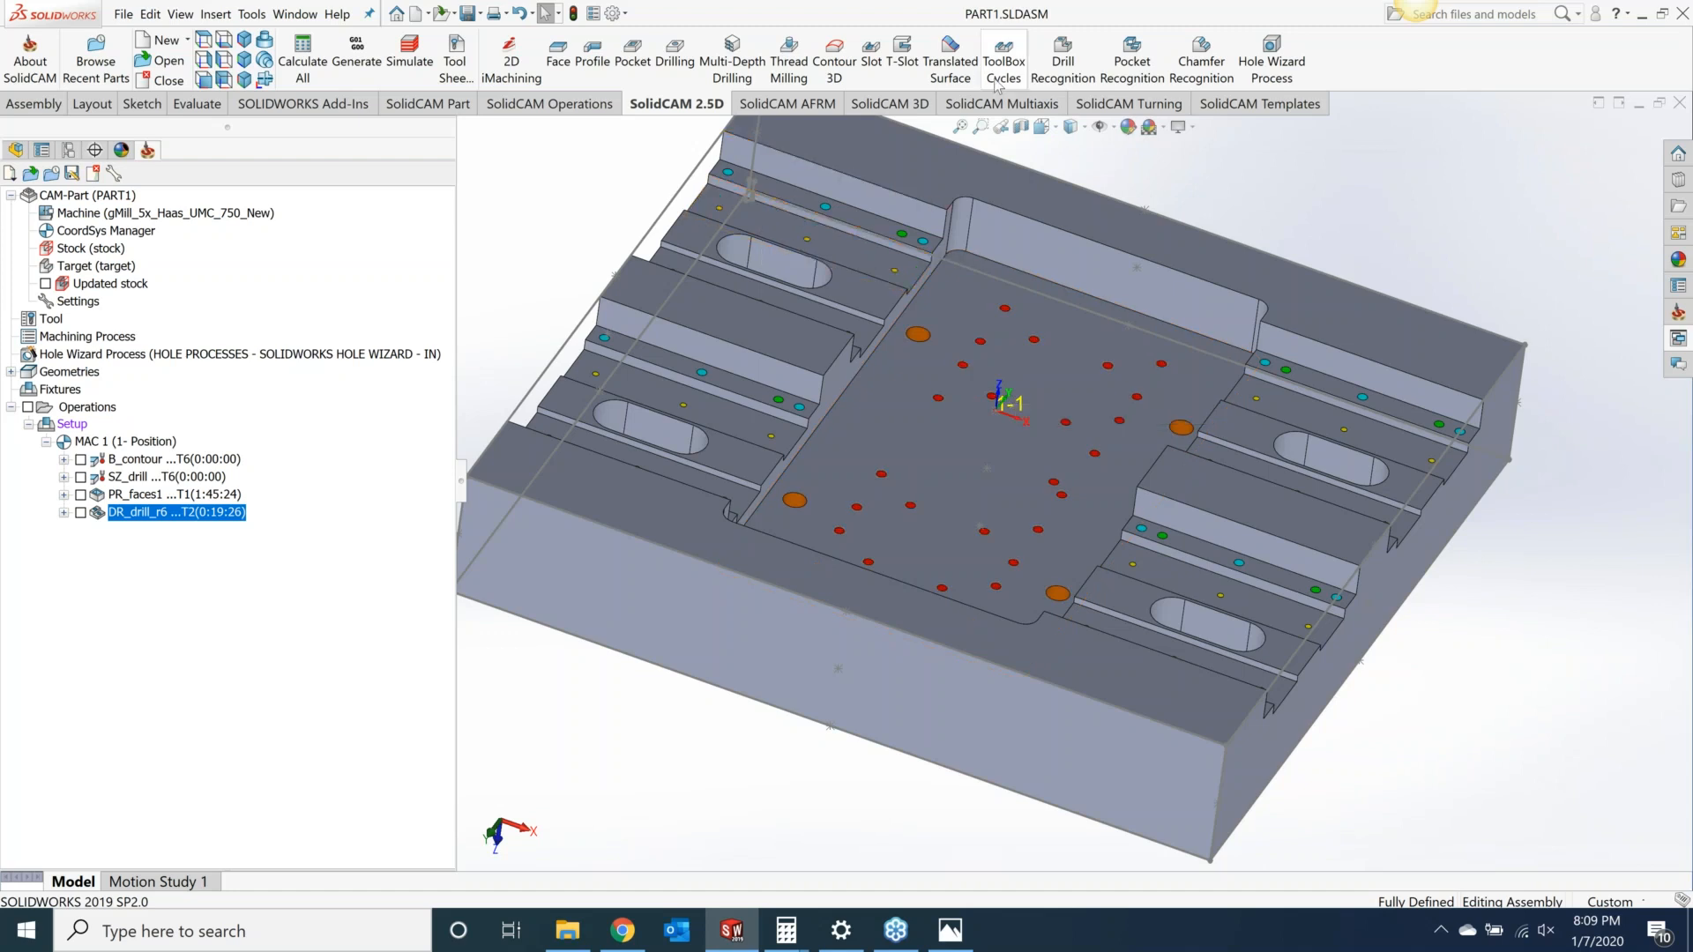
Step: Start a new Drill Recognition operation and filter the hole geometry by the red color 255, 0, 0
{"action": "left_click", "coordinate": [1057, 64]}
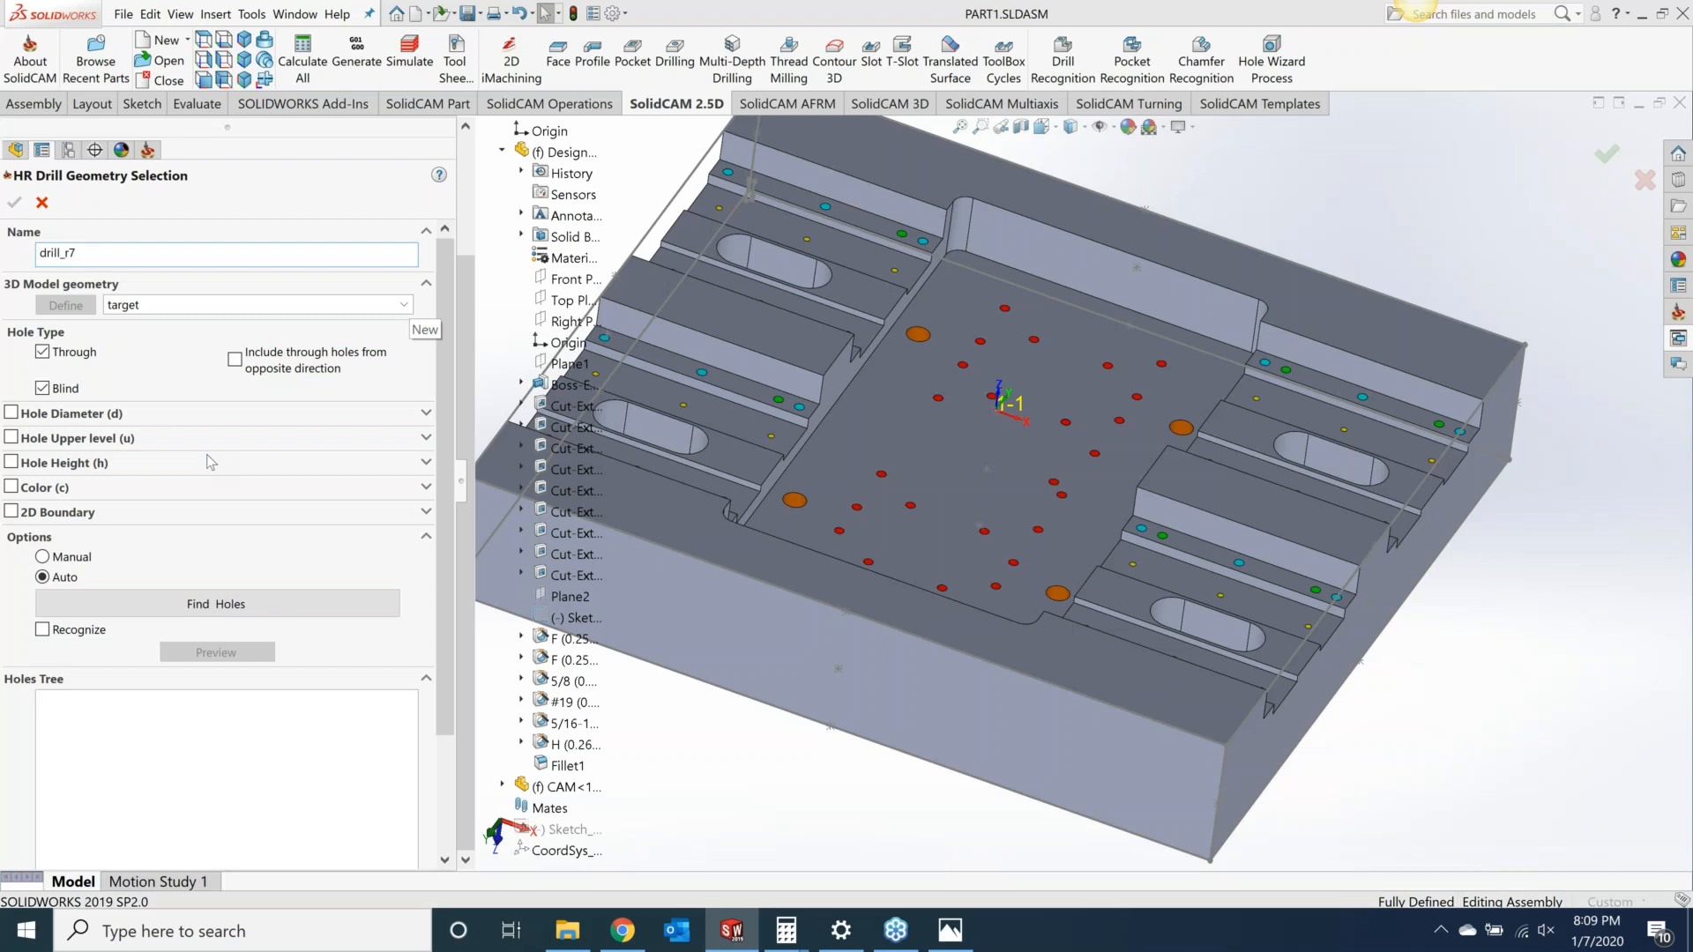
{"action": "left_click", "coordinate": [12, 487]}
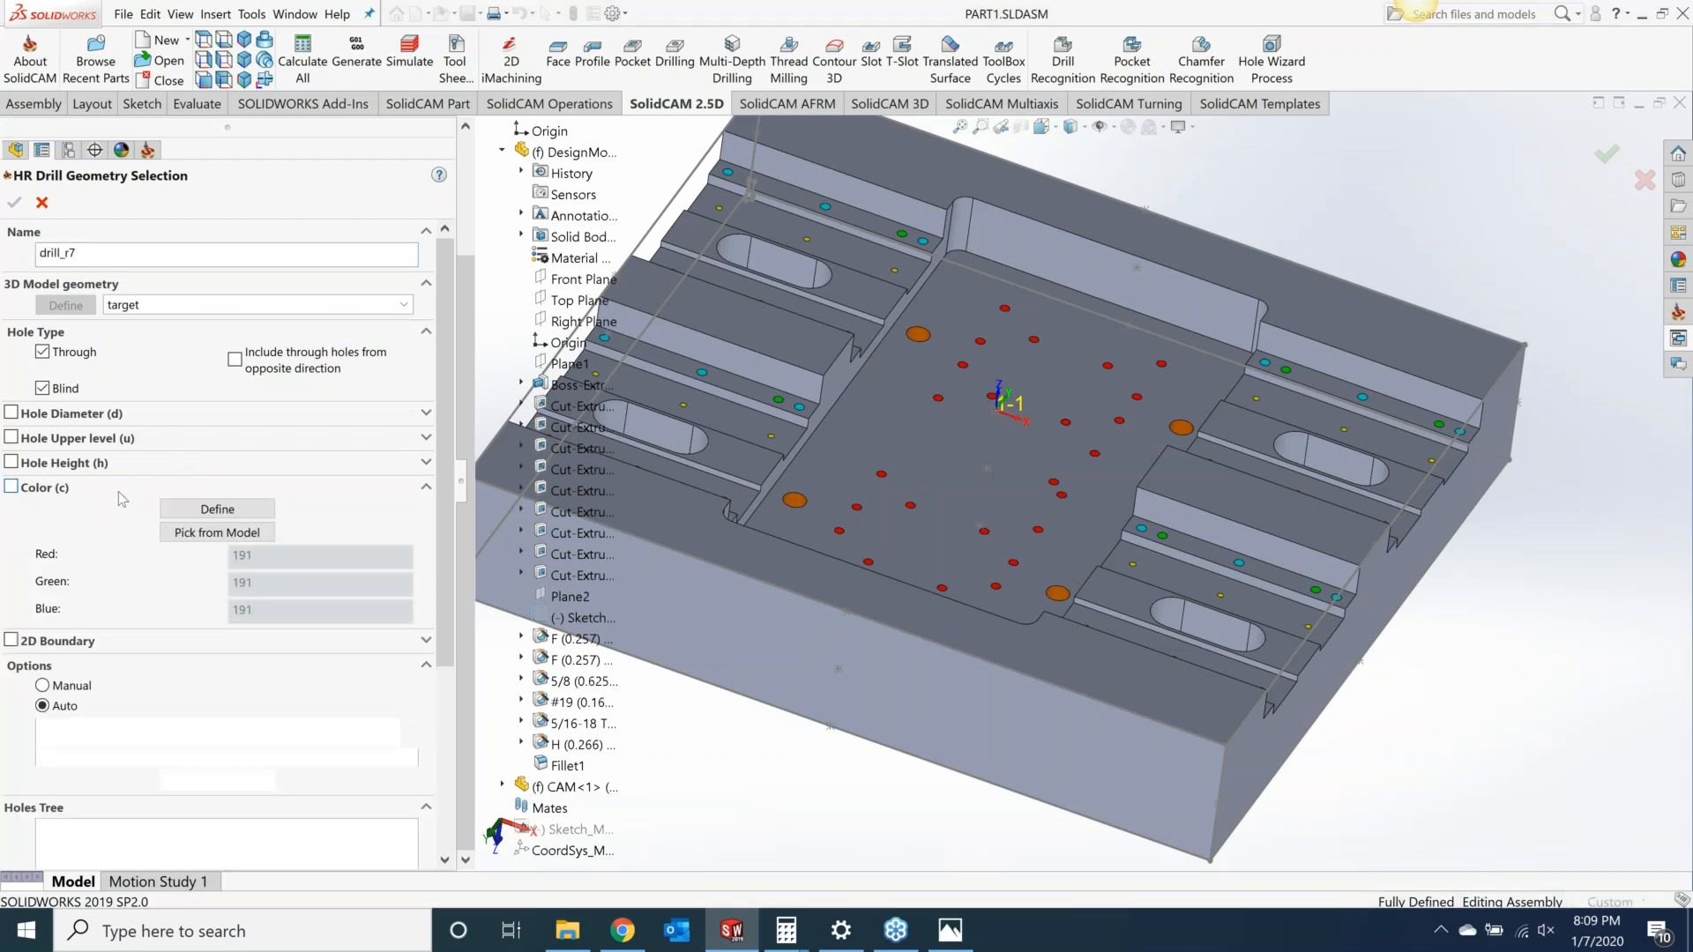
{"action": "left_click", "coordinate": [218, 510]}
{"action": "left_click", "coordinate": [739, 368]}
{"action": "left_click", "coordinate": [762, 605]}
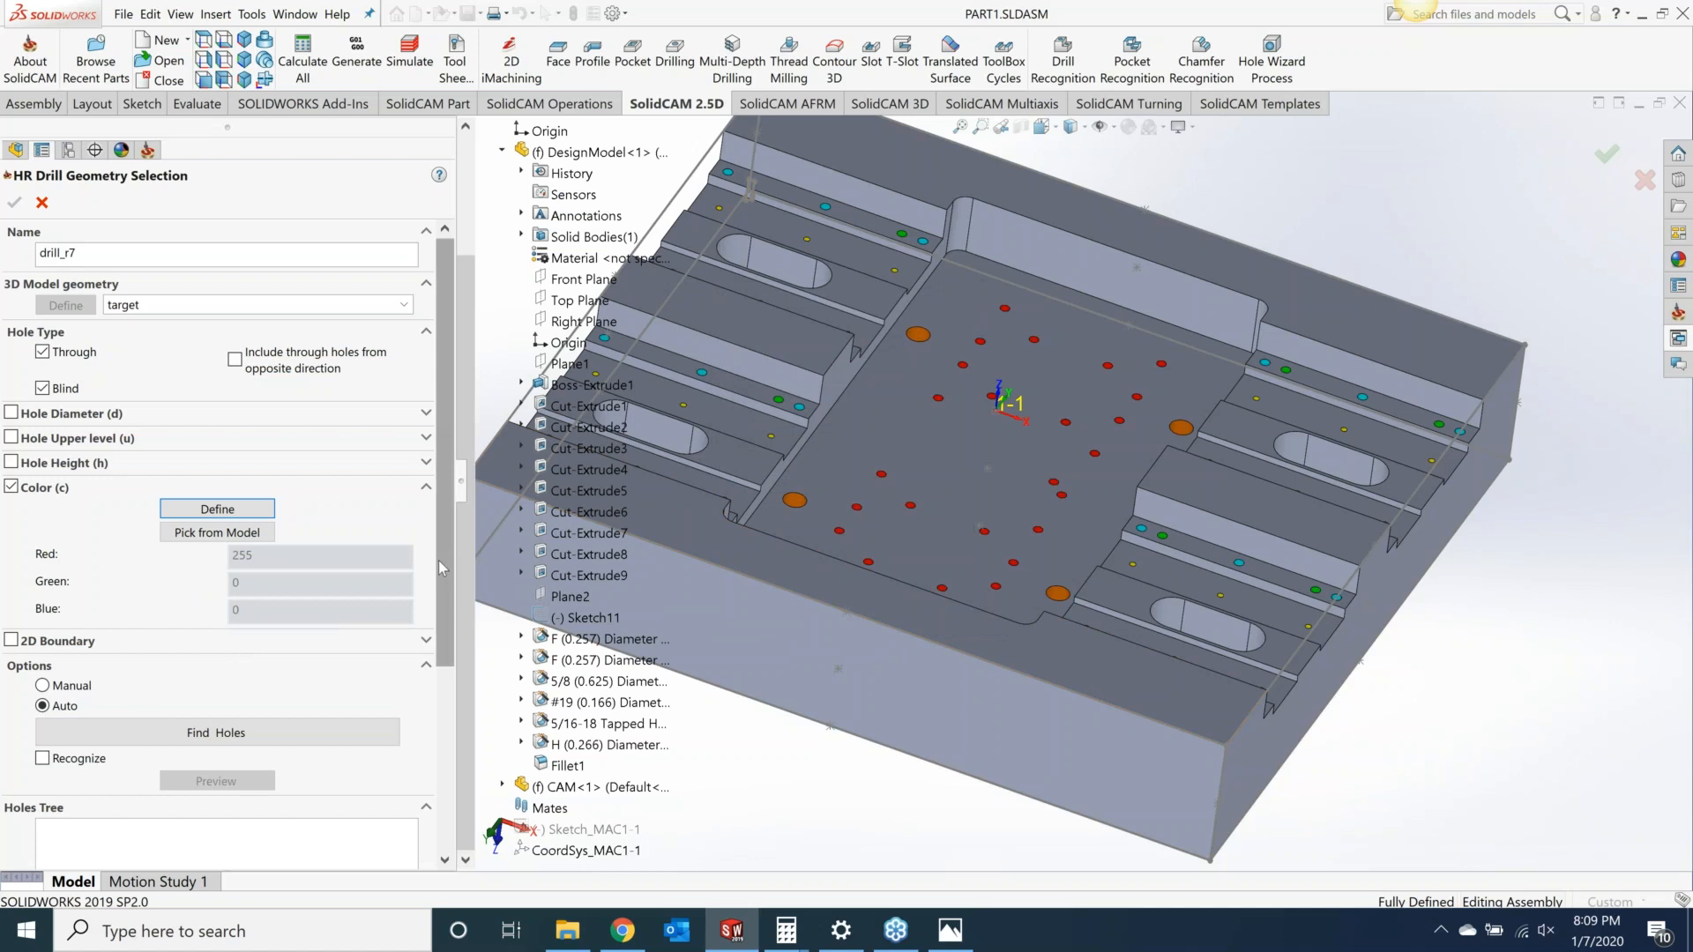
Step: Find the red holes and confirm the geometry selection
{"action": "scroll", "coordinate": [437, 562], "scroll_direction": "down", "scroll_amount": 2}
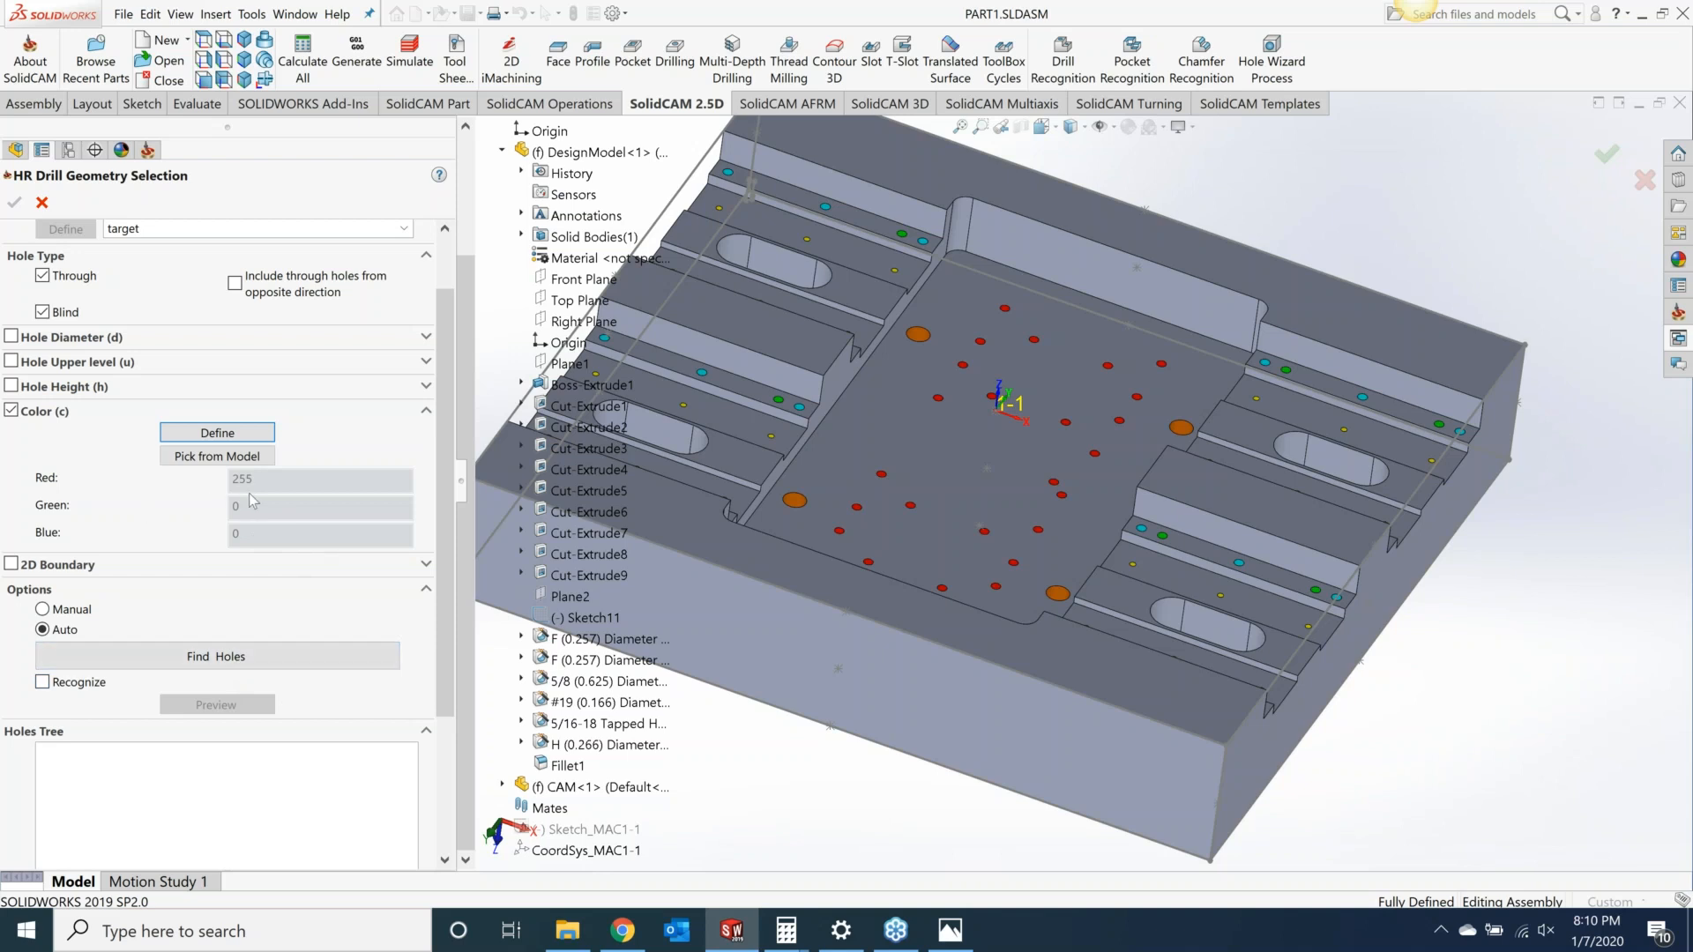
{"action": "left_click", "coordinate": [238, 658]}
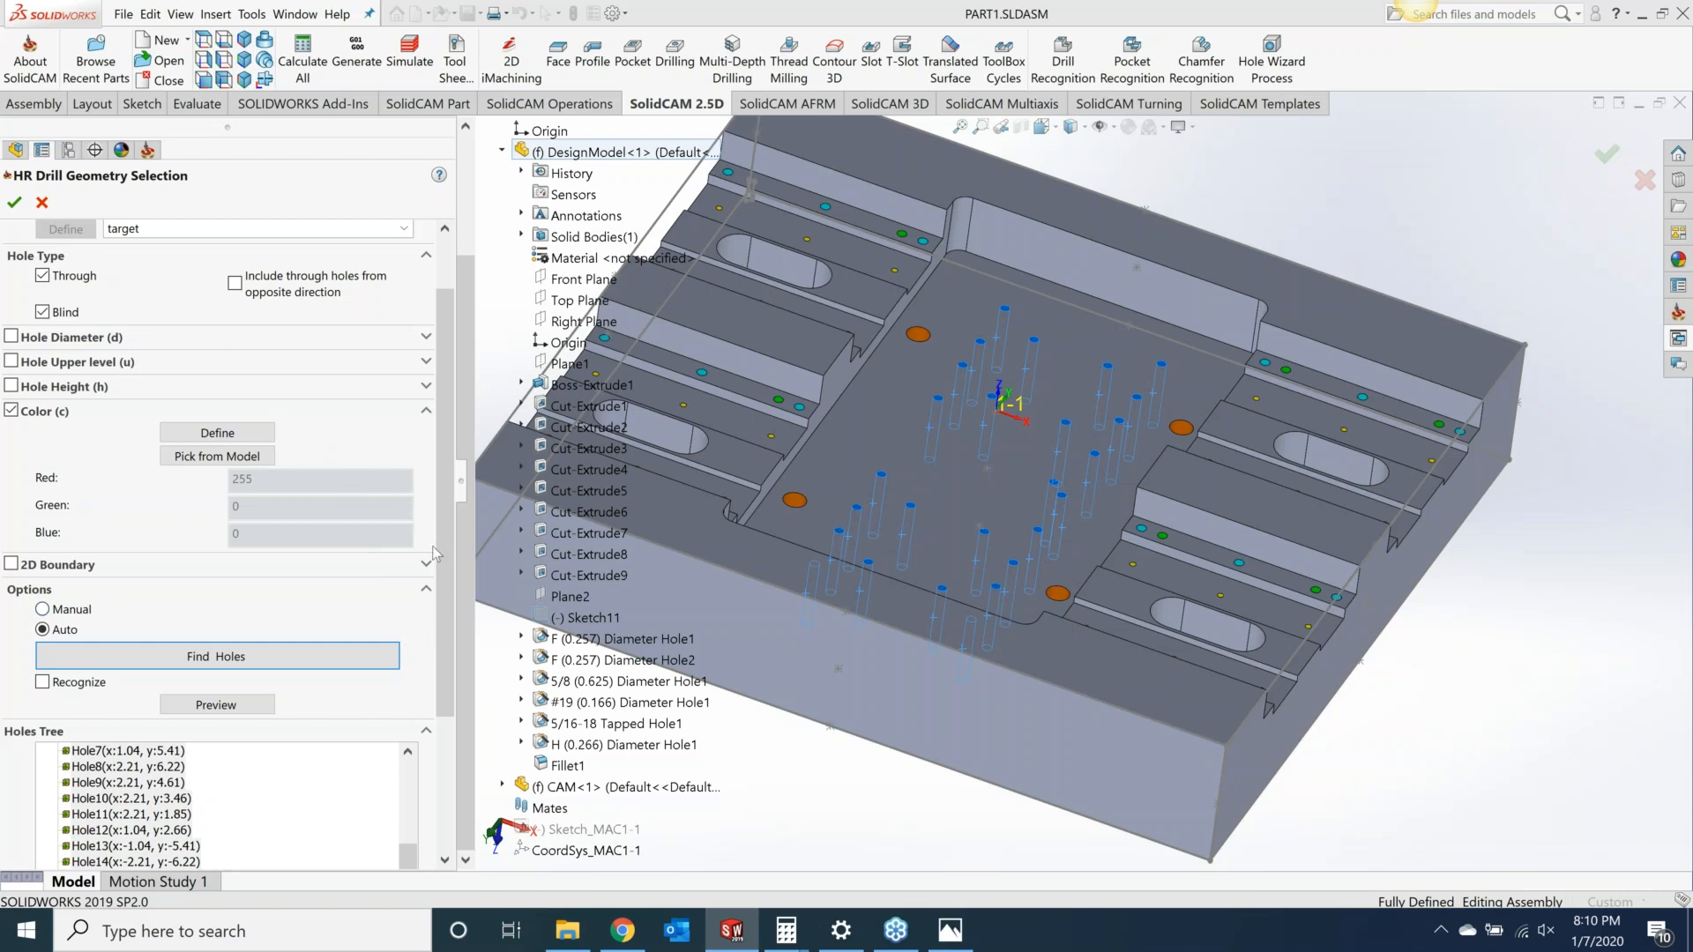
{"action": "left_click", "coordinate": [15, 205]}
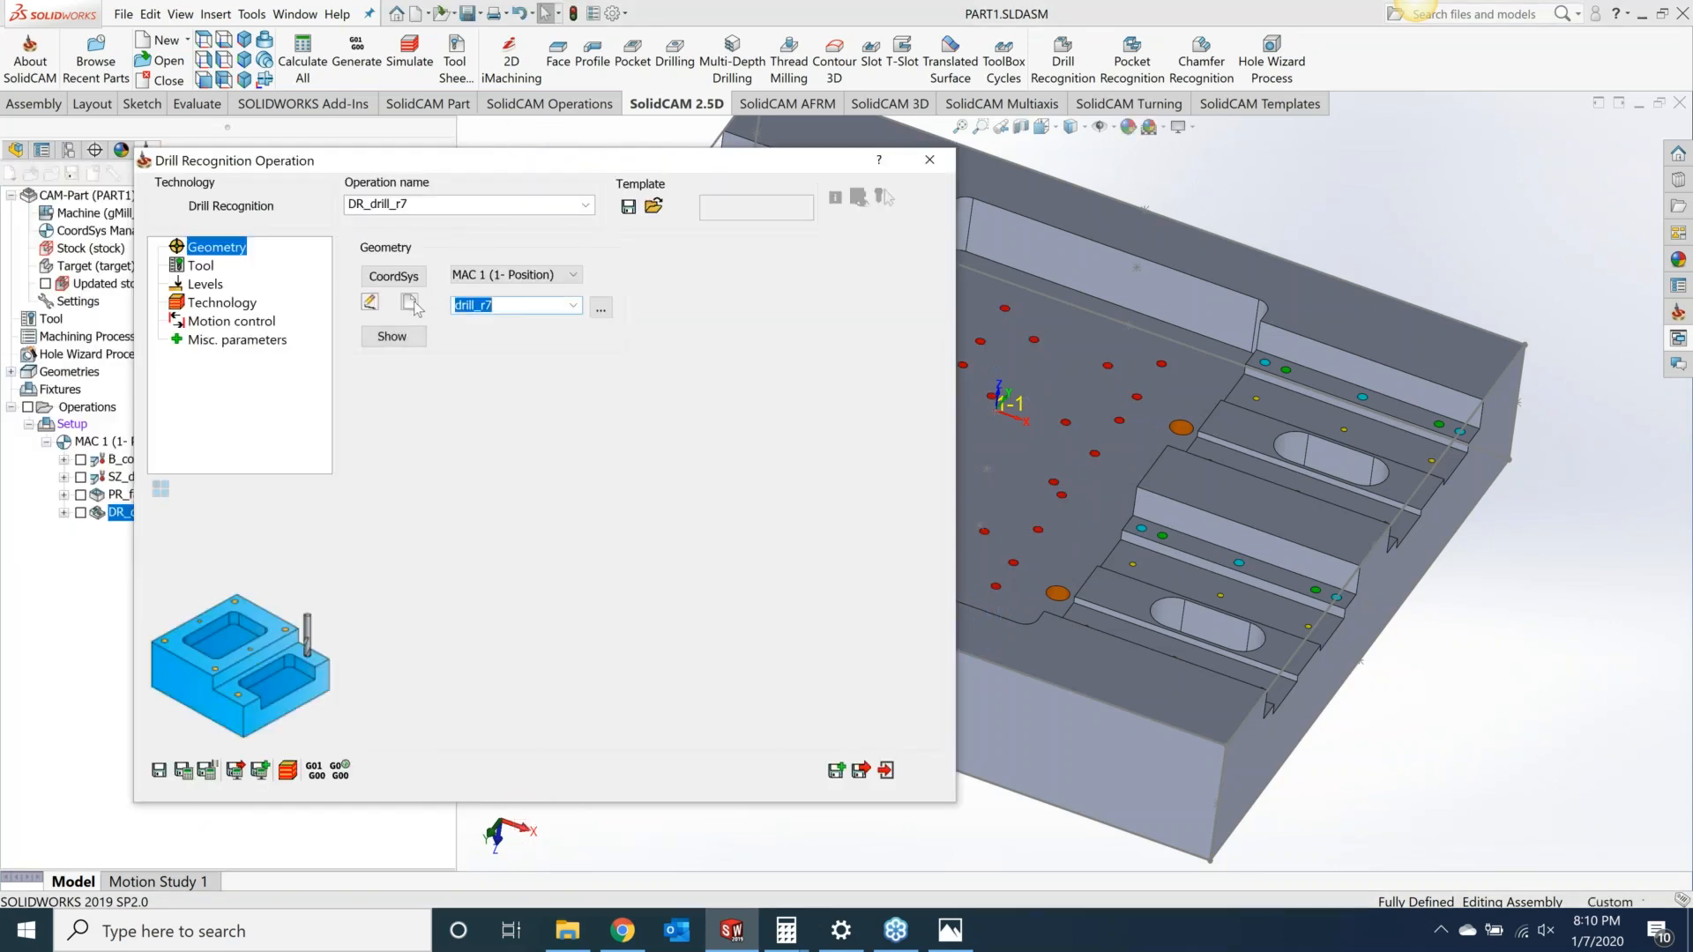
Step: Select the 0.257 inch drill, tool number 3, as the operation's tool
{"action": "left_click", "coordinate": [203, 267]}
{"action": "left_click", "coordinate": [508, 612]}
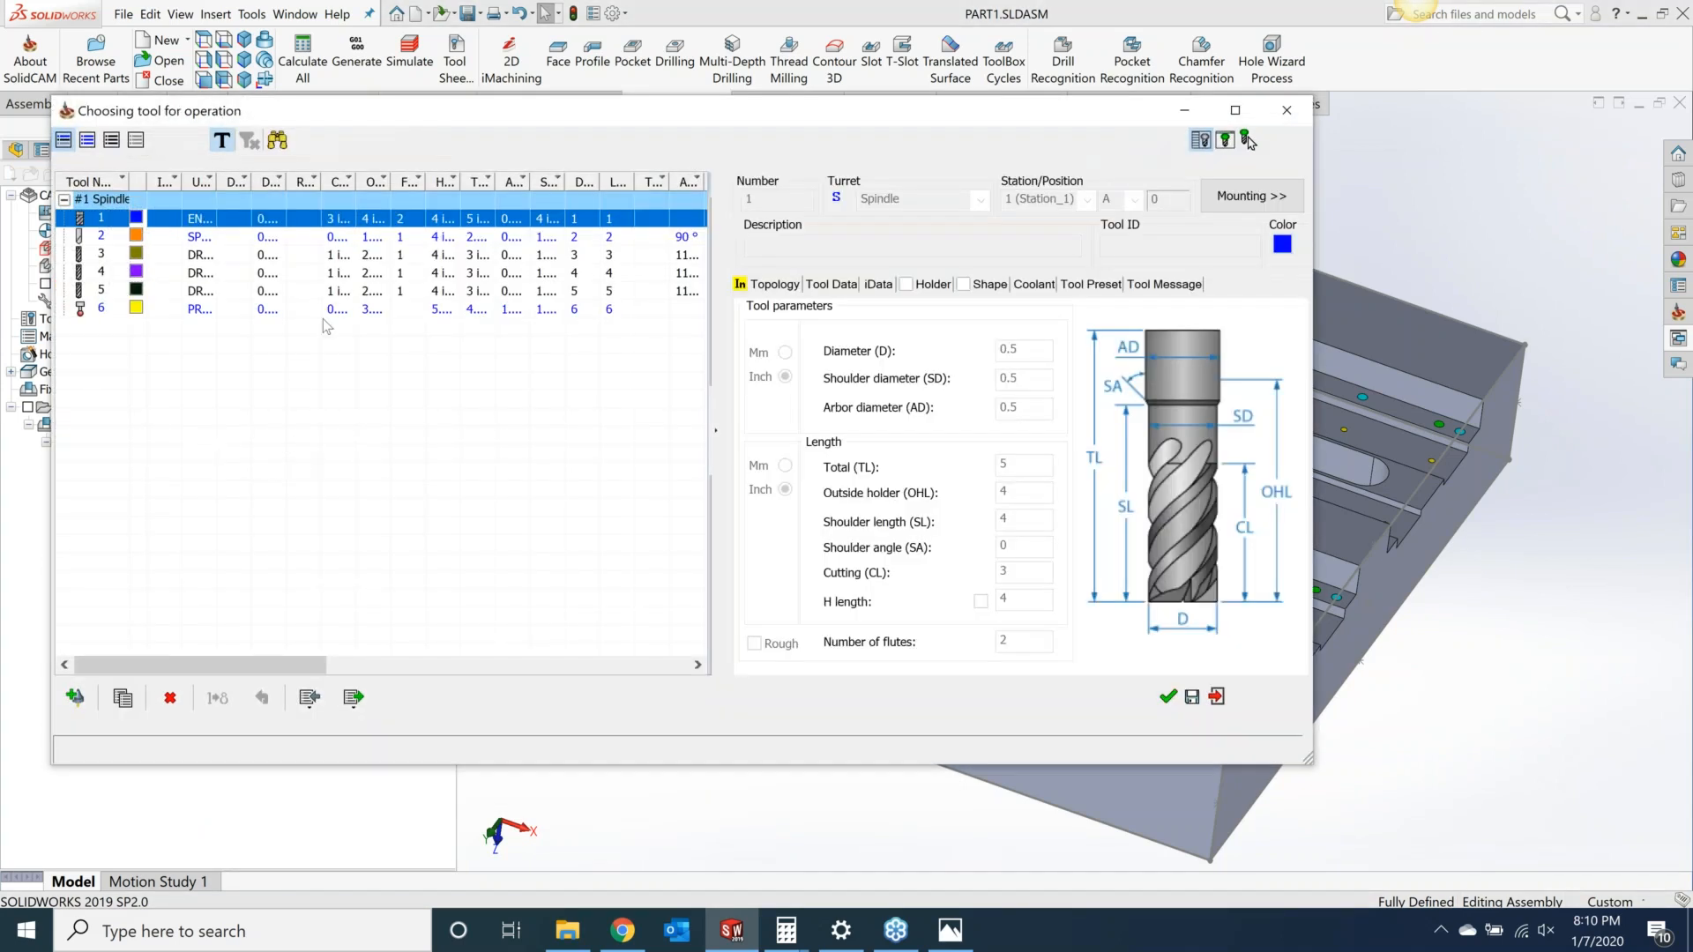
{"action": "left_click", "coordinate": [339, 296]}
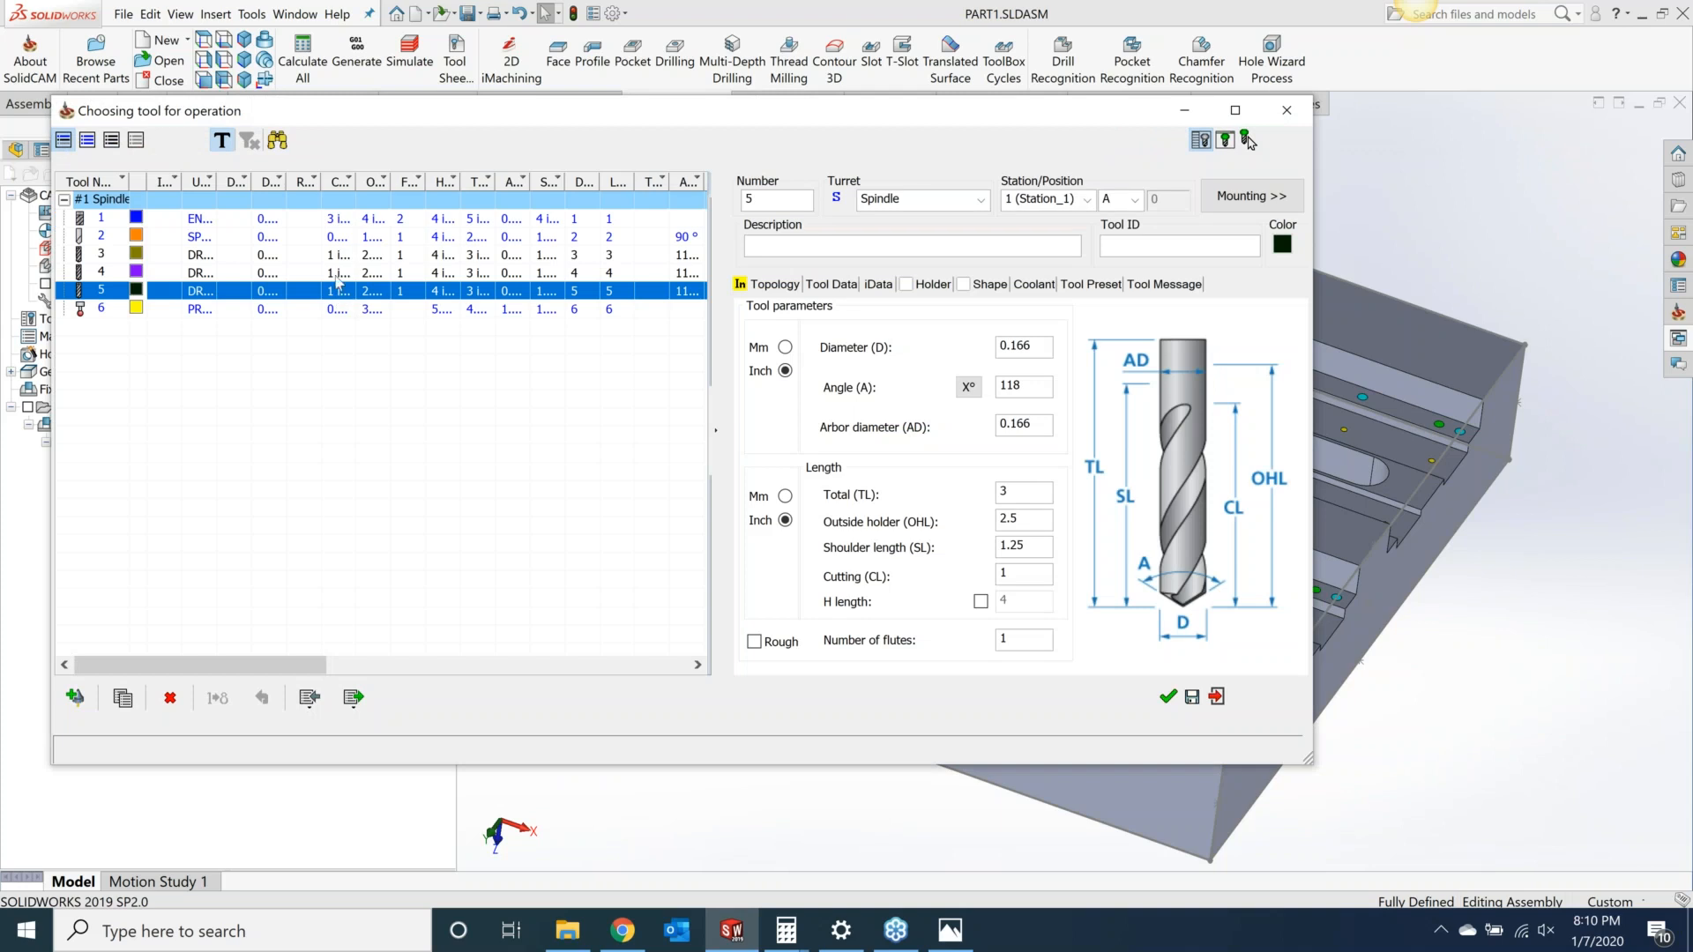
{"action": "left_click", "coordinate": [337, 275]}
{"action": "left_click", "coordinate": [339, 257]}
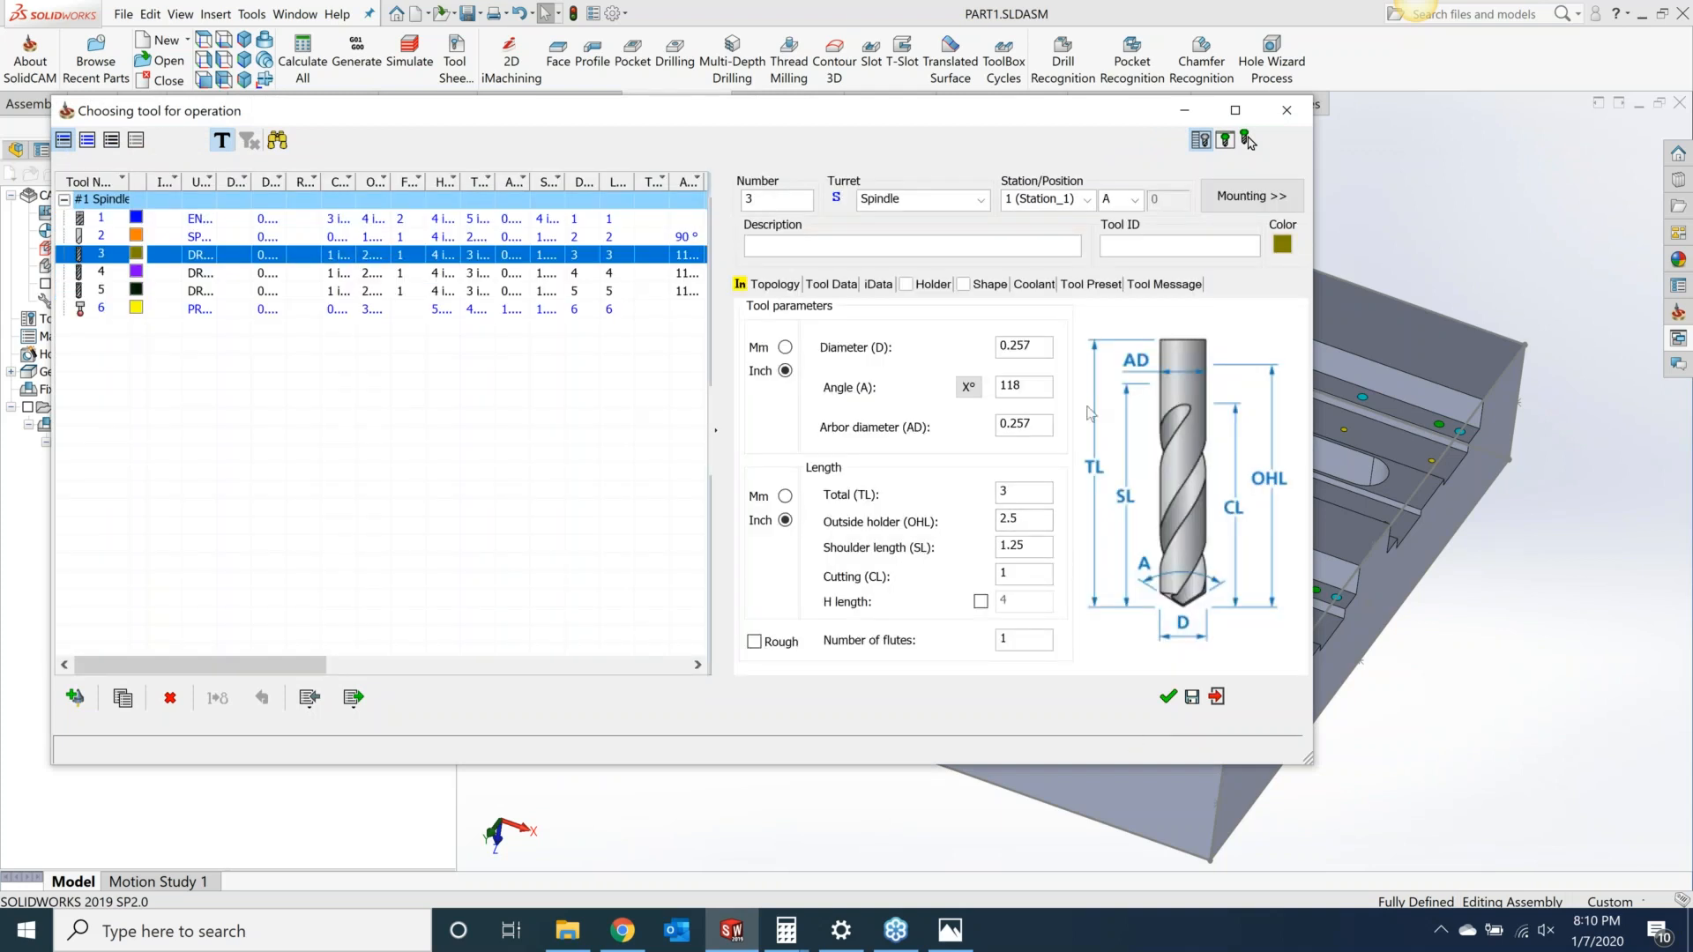
{"action": "left_click", "coordinate": [1169, 697]}
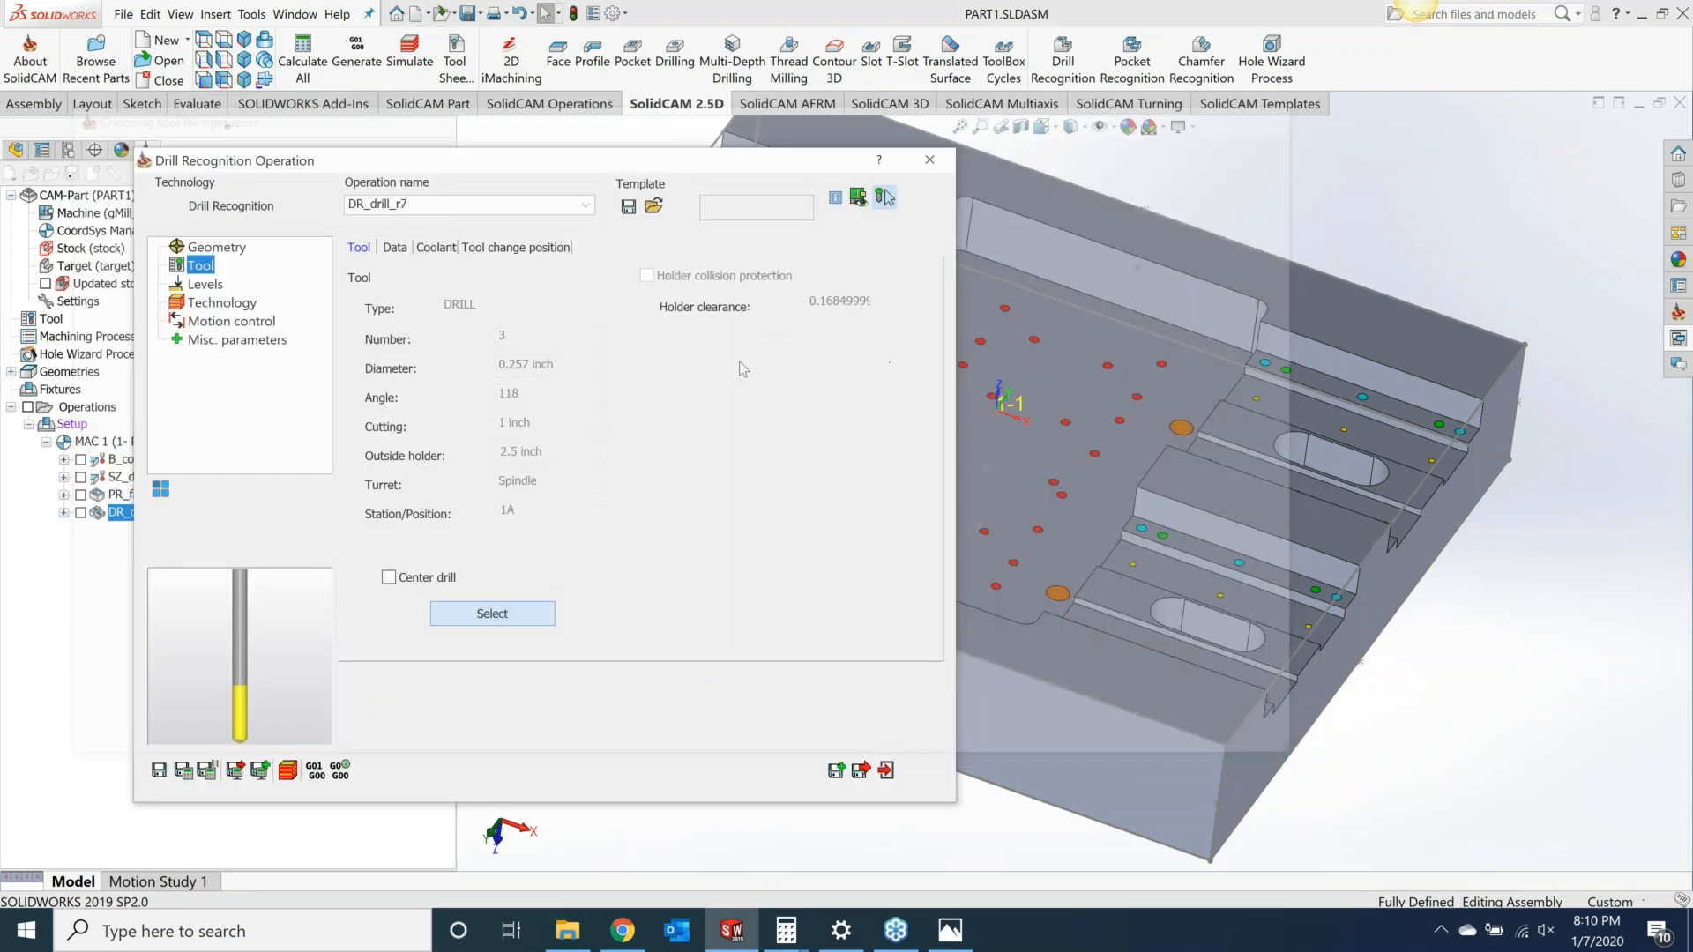
Step: In the levels' depth edit, set the depth type to Full Diameter for all holes
{"action": "left_click", "coordinate": [205, 284]}
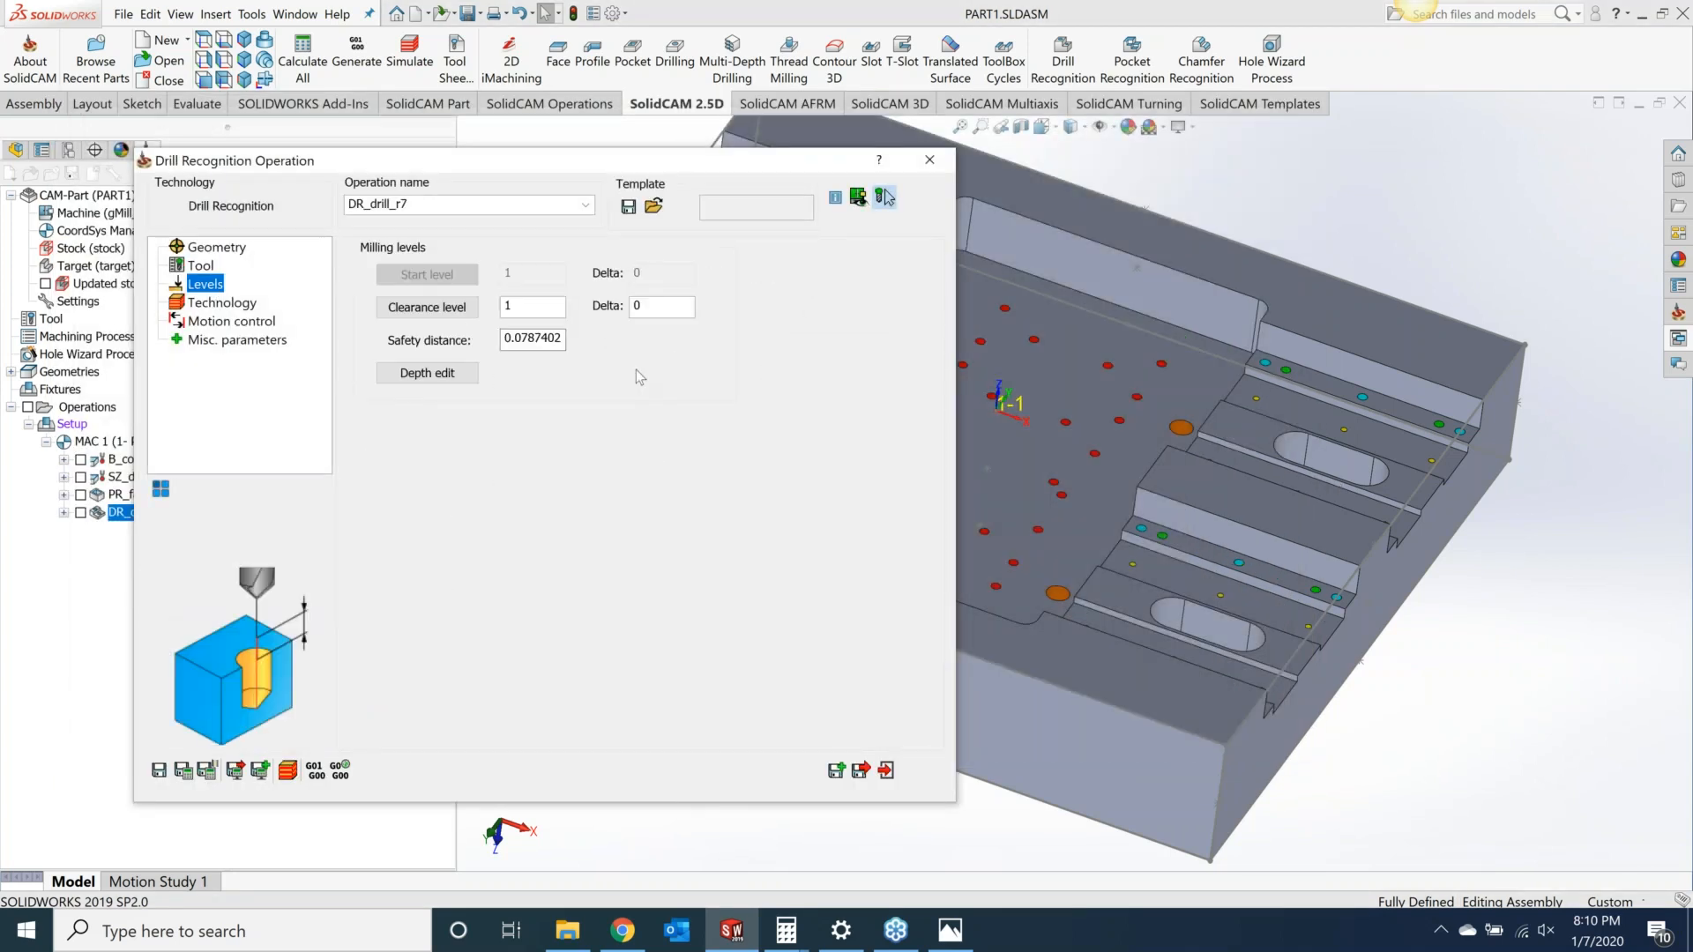
{"action": "left_click", "coordinate": [418, 375]}
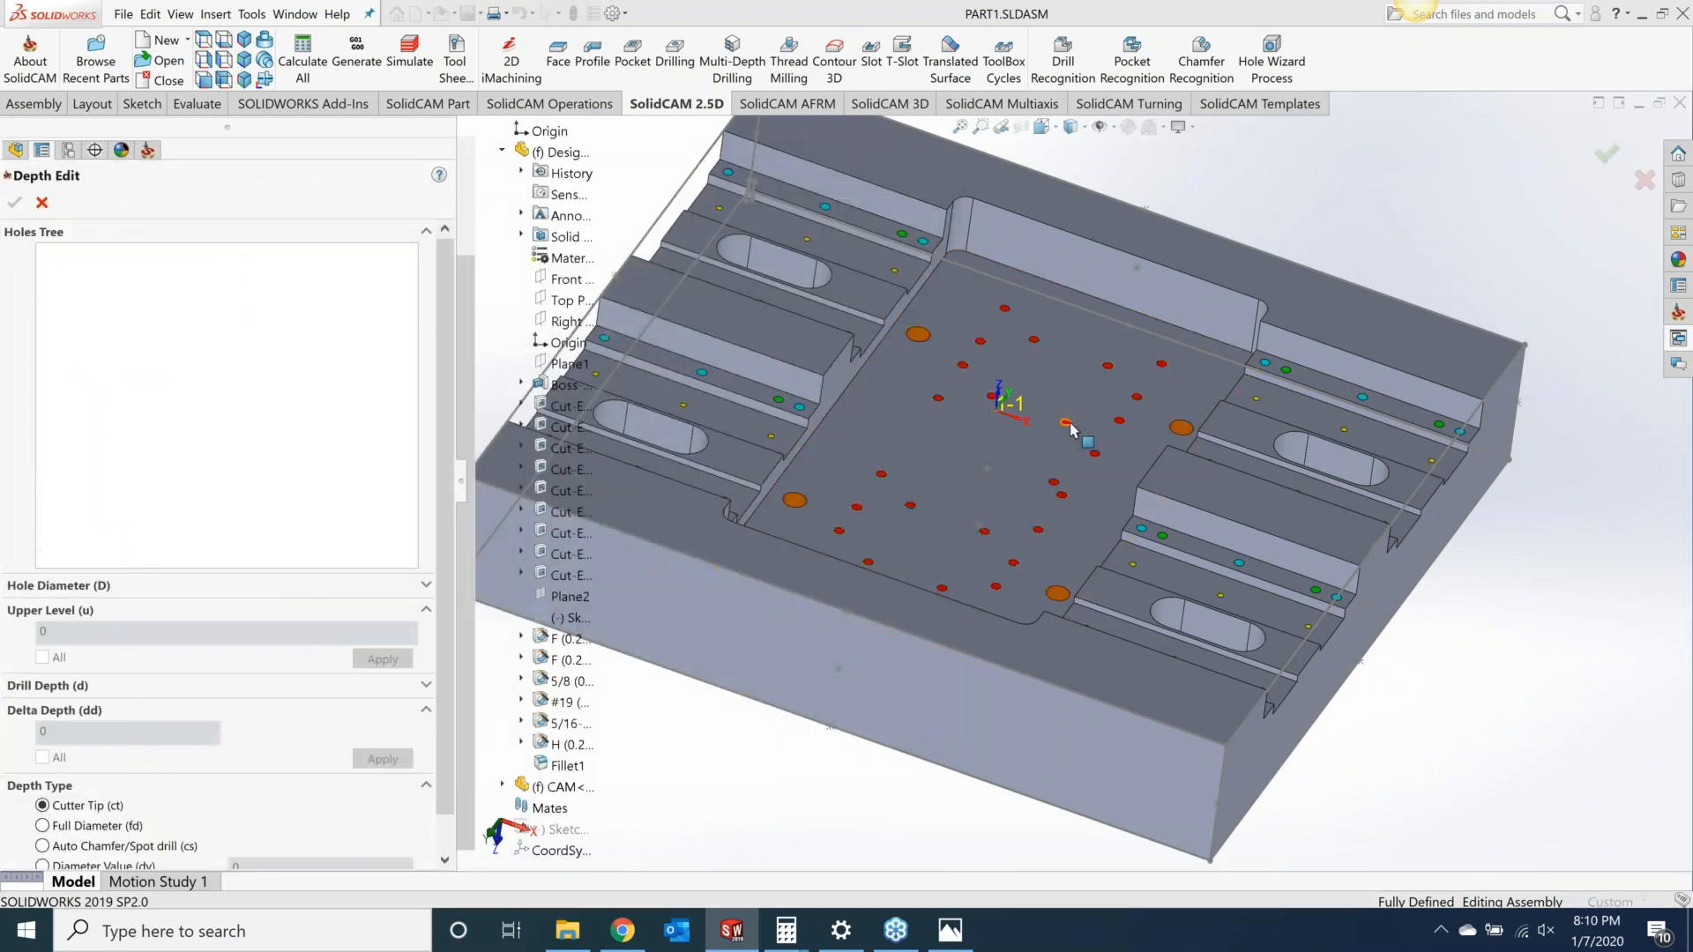
{"action": "left_click", "coordinate": [989, 663]}
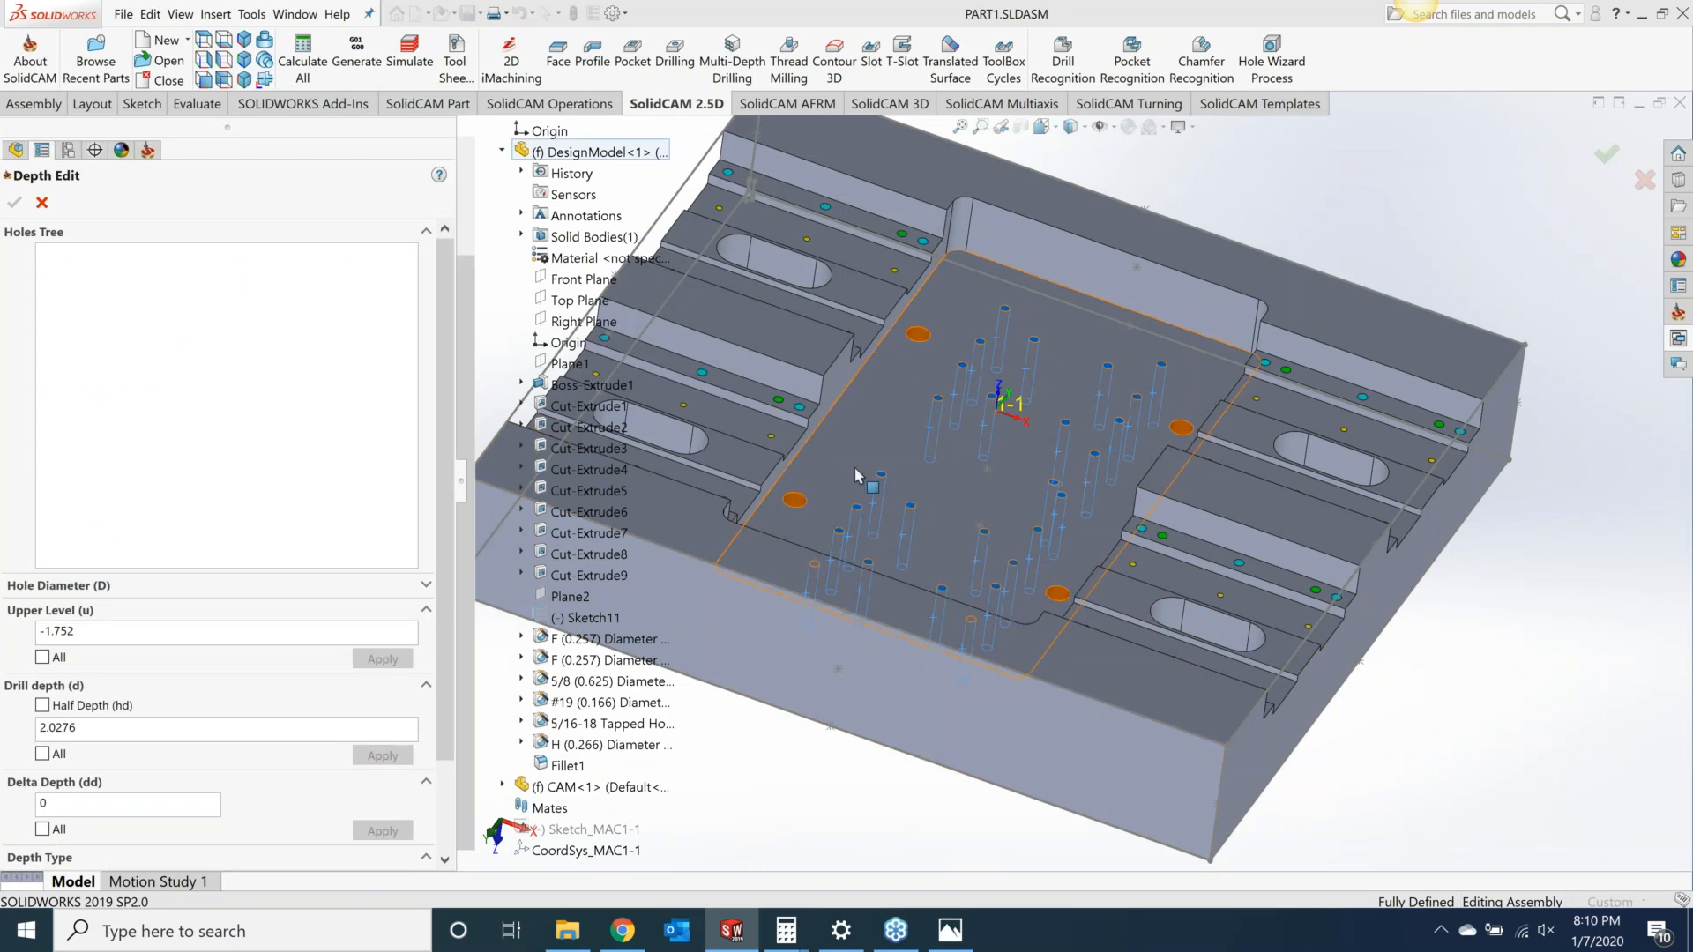
{"action": "left_click_drag", "start_coordinate": [436, 707], "coordinate": [437, 799]}
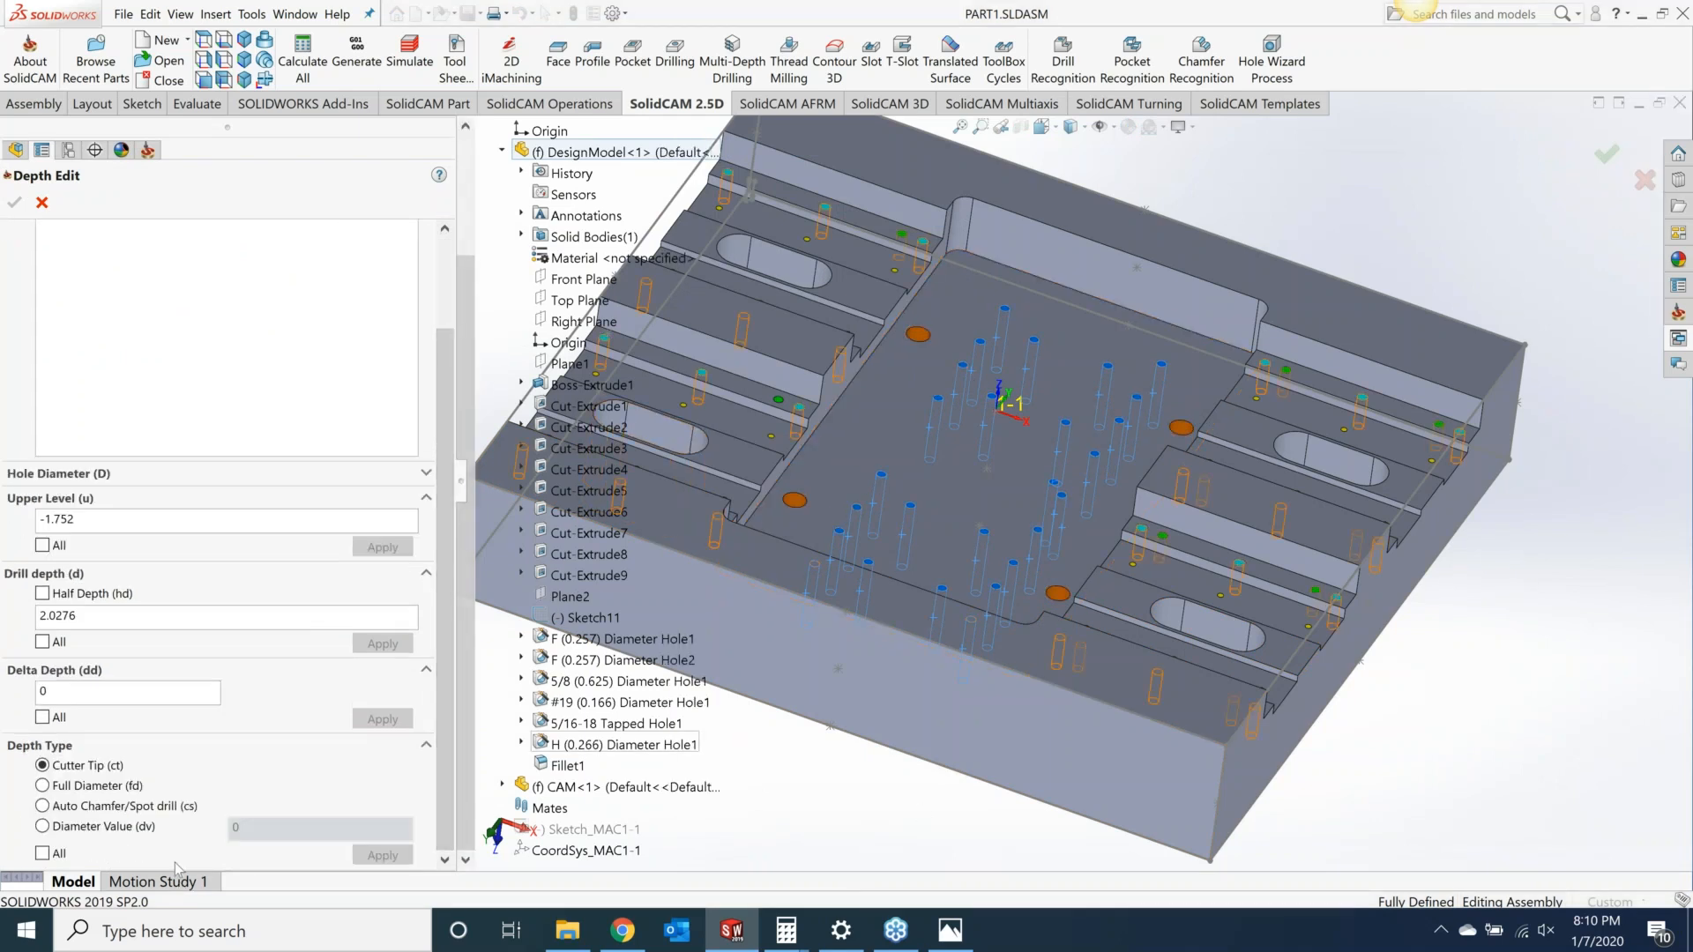
{"action": "left_click", "coordinate": [42, 786]}
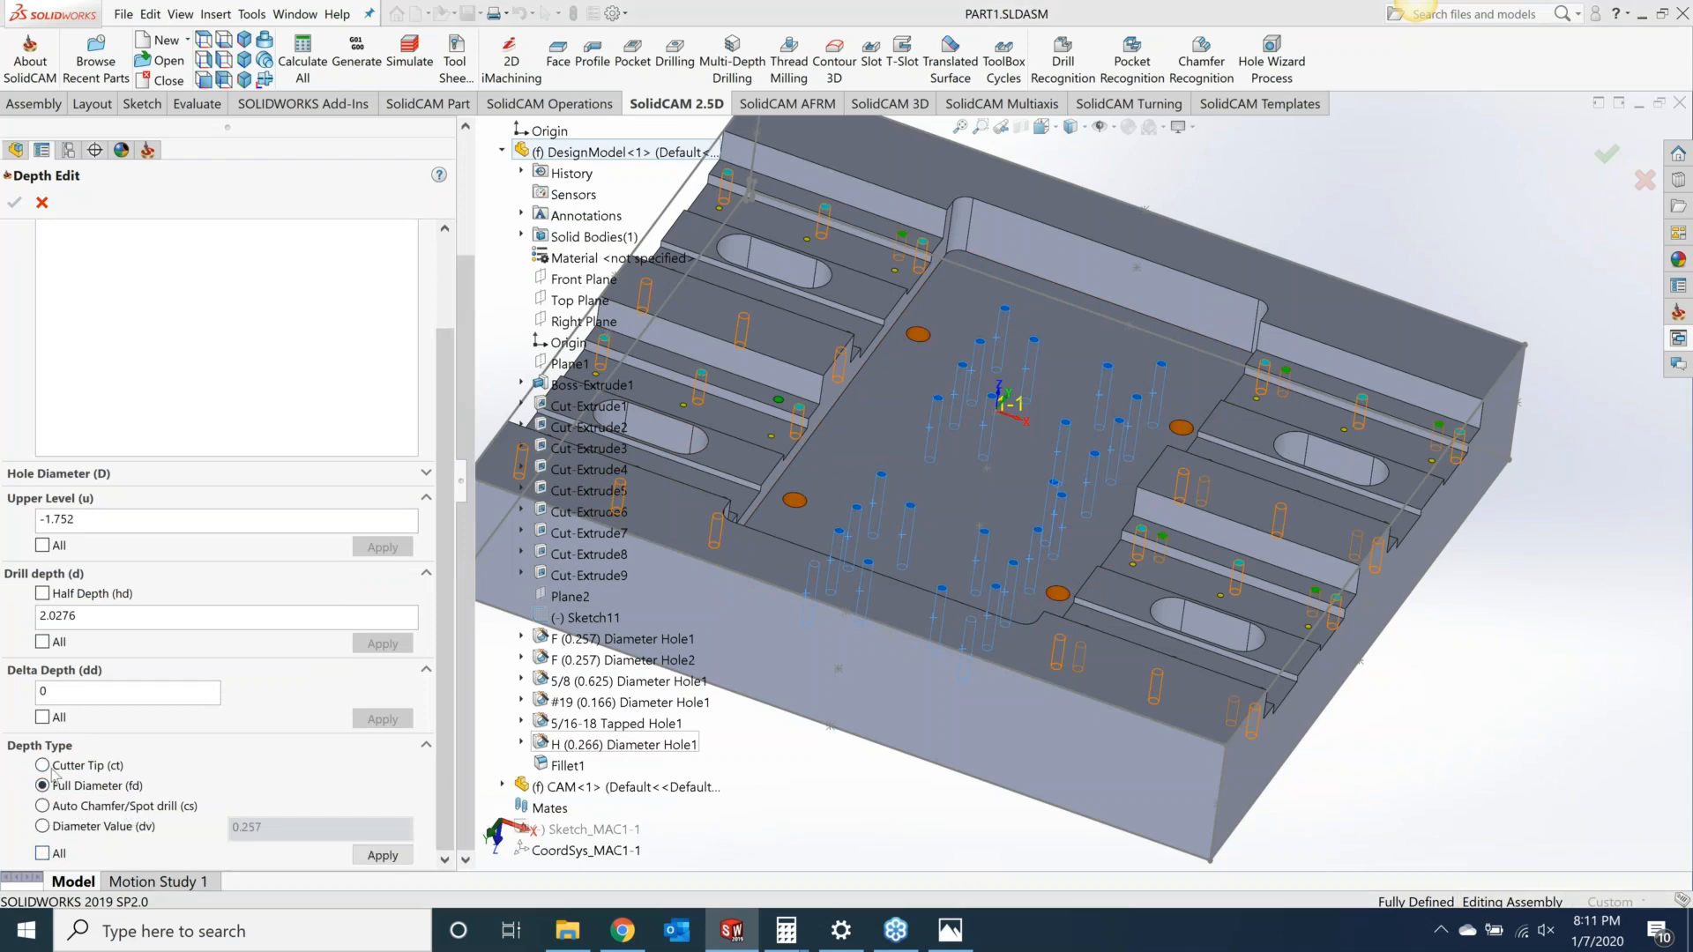
{"action": "left_click", "coordinate": [43, 852]}
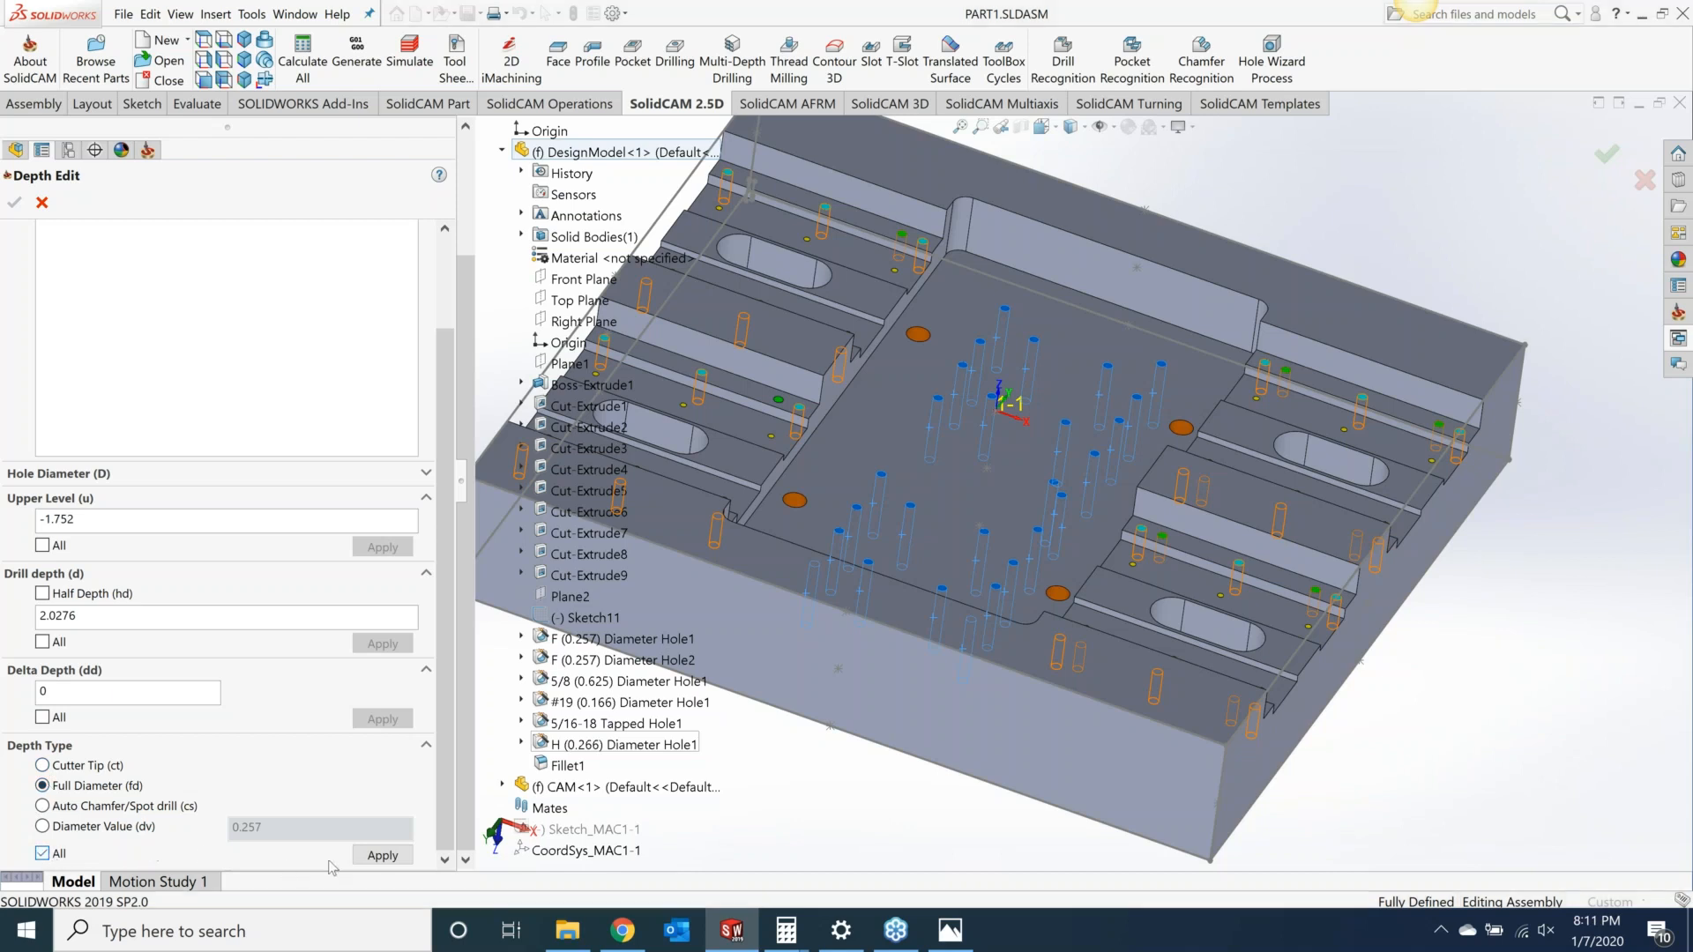
{"action": "left_click", "coordinate": [383, 855]}
Step: Set the delta depth to -0.01 for all holes and confirm the depth edit
{"action": "double_click", "coordinate": [43, 692]}
{"action": "type", "text": "-.01"}
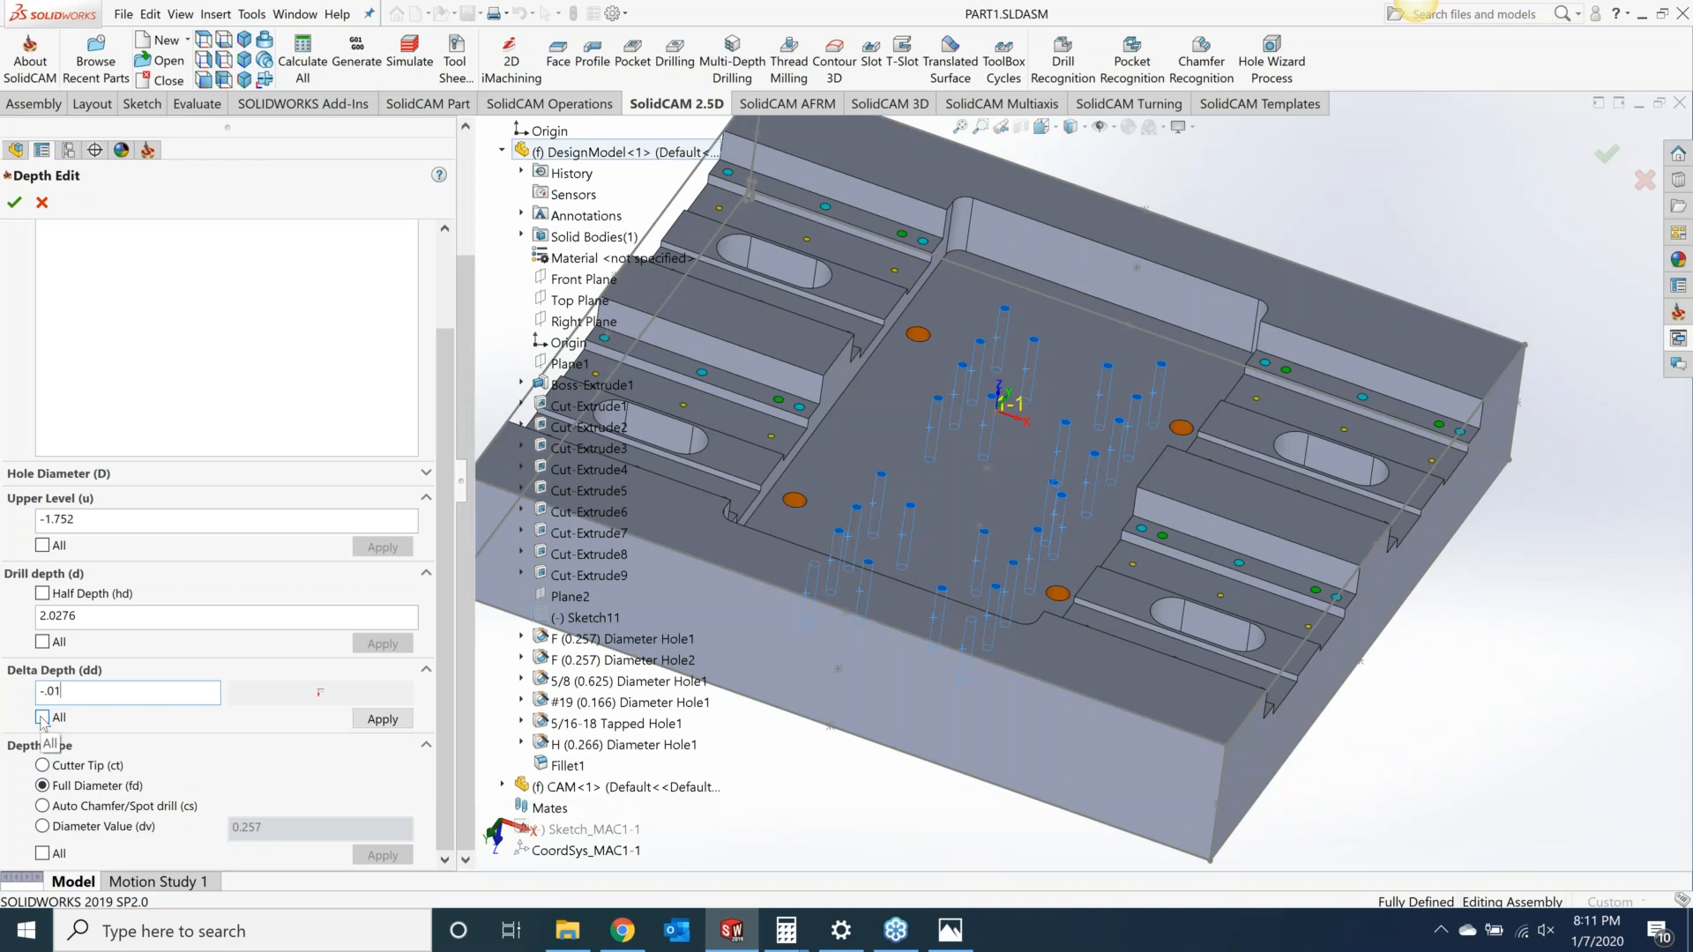
{"action": "left_click", "coordinate": [382, 721]}
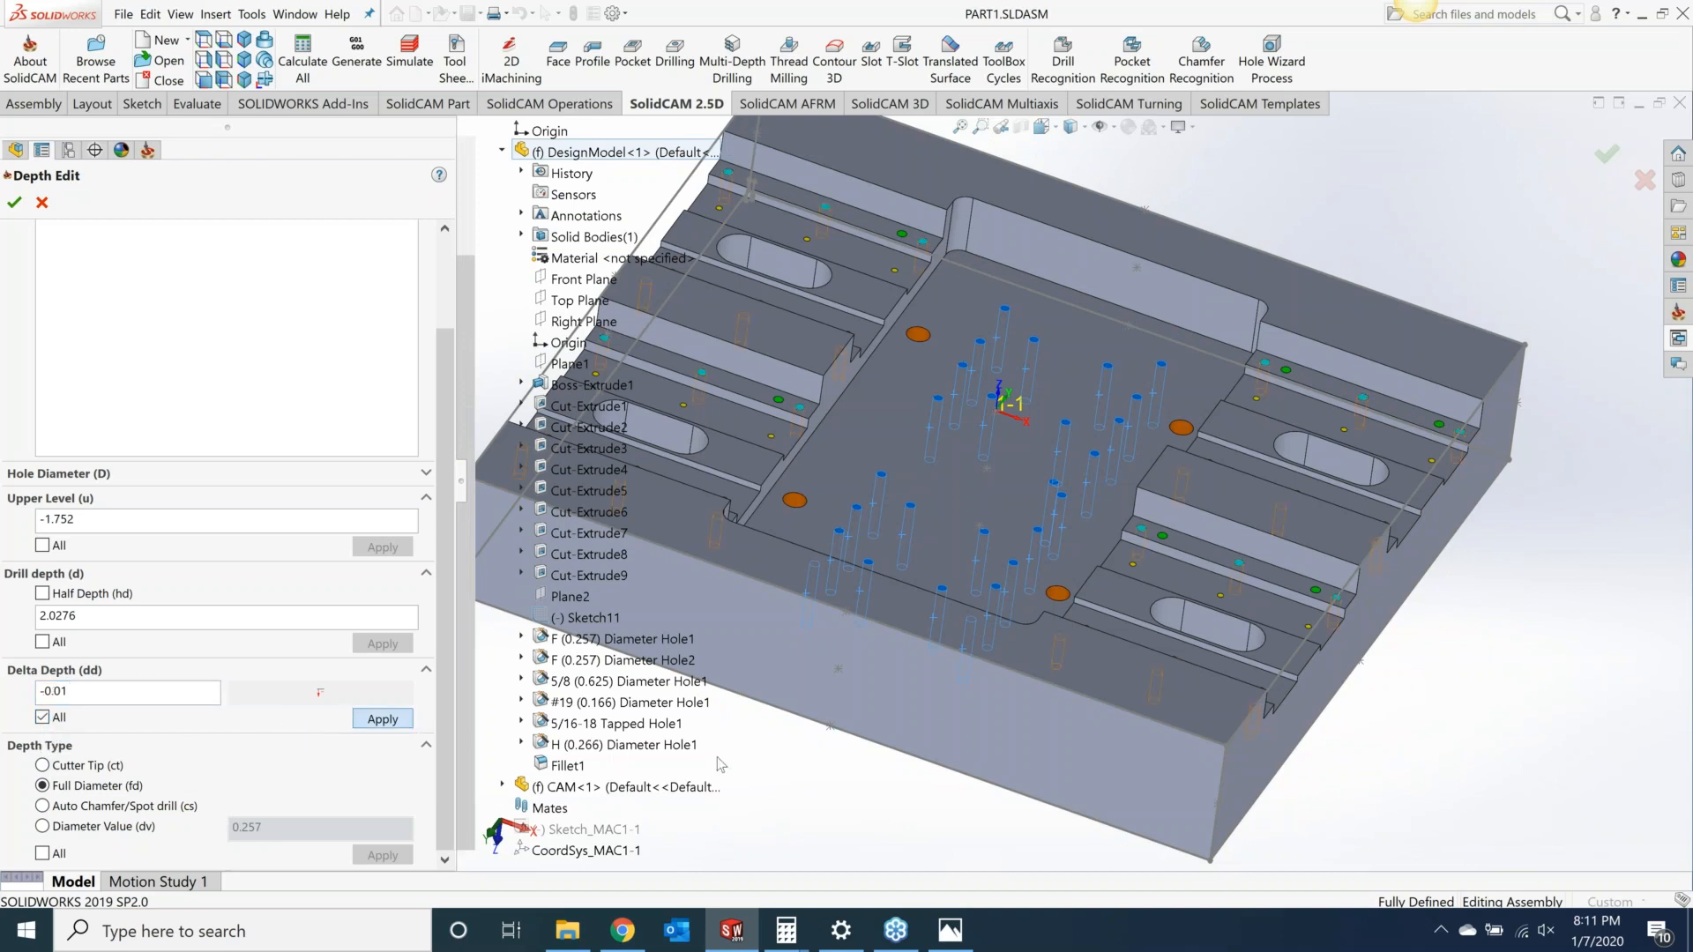
{"action": "left_click", "coordinate": [14, 204]}
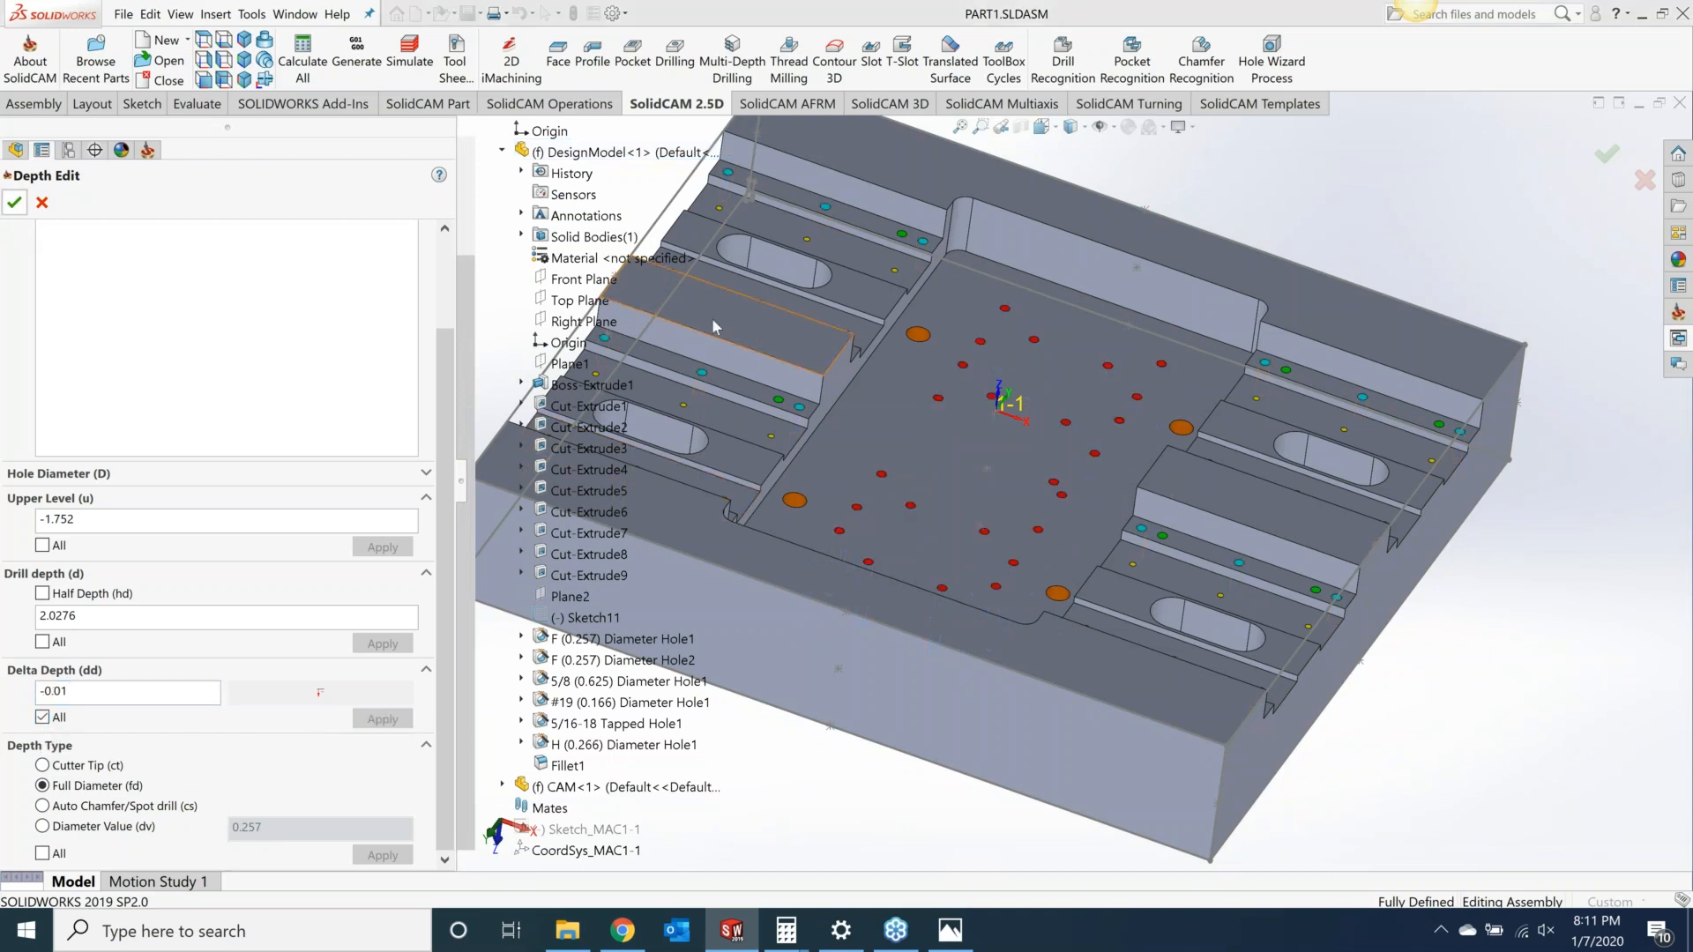
Step: On the Technology page, choose the G83 drill cycle and set its step down and Q_Peck to 0.1
{"action": "left_click", "coordinate": [236, 302]}
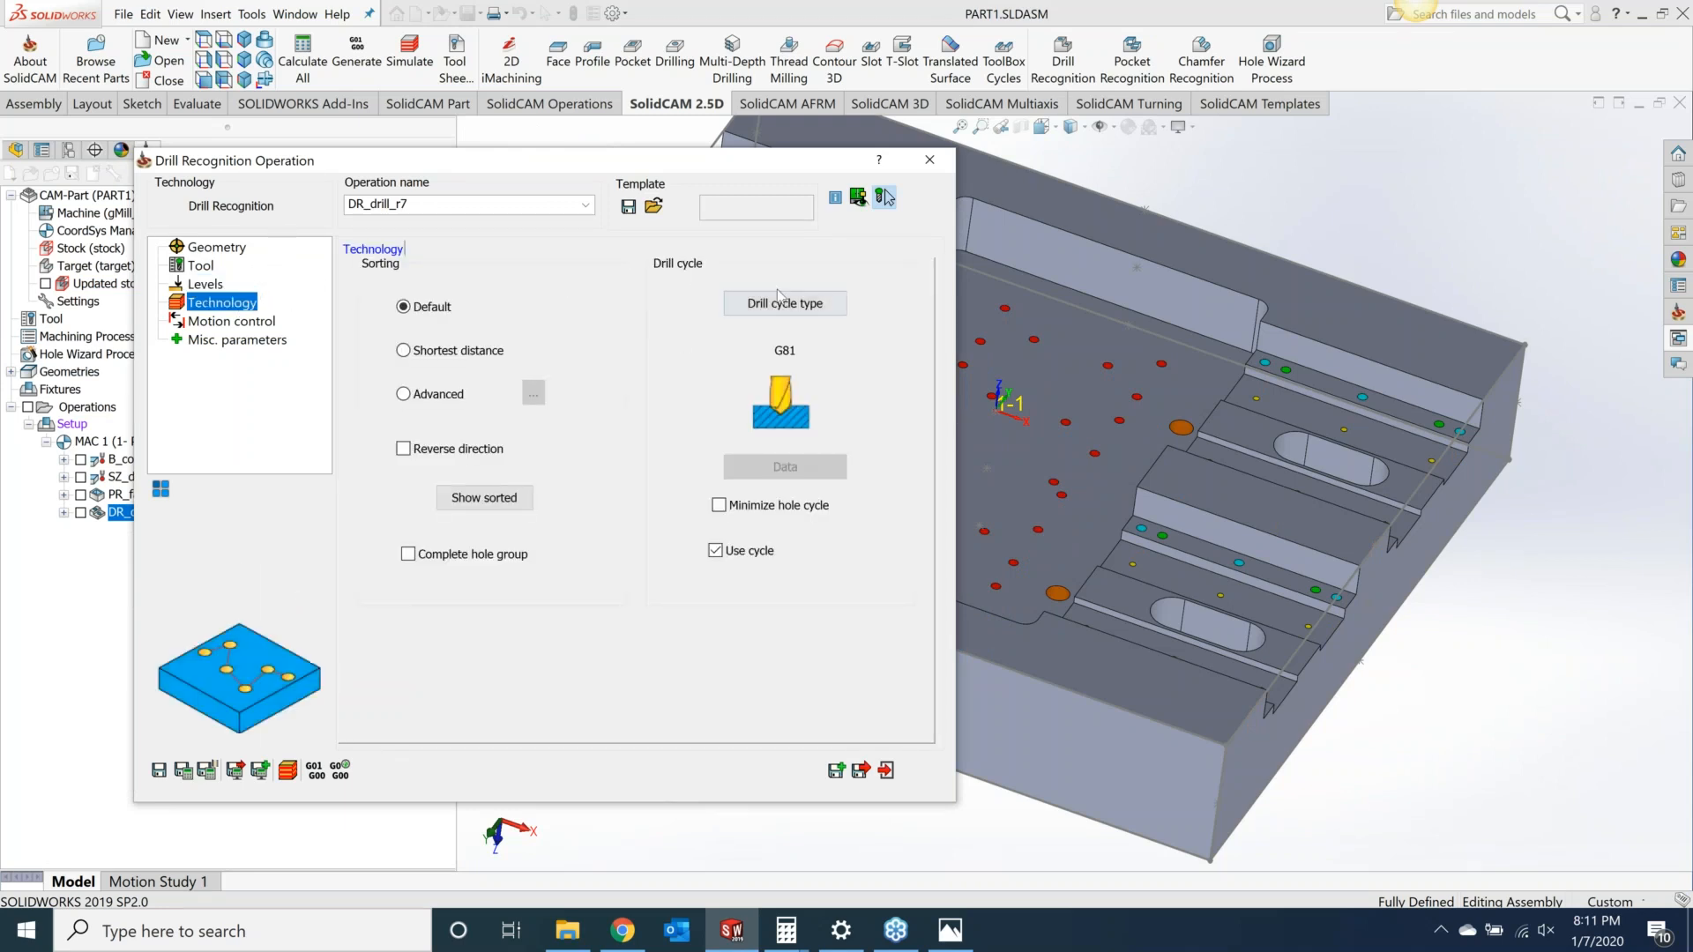
{"action": "left_click", "coordinate": [790, 304]}
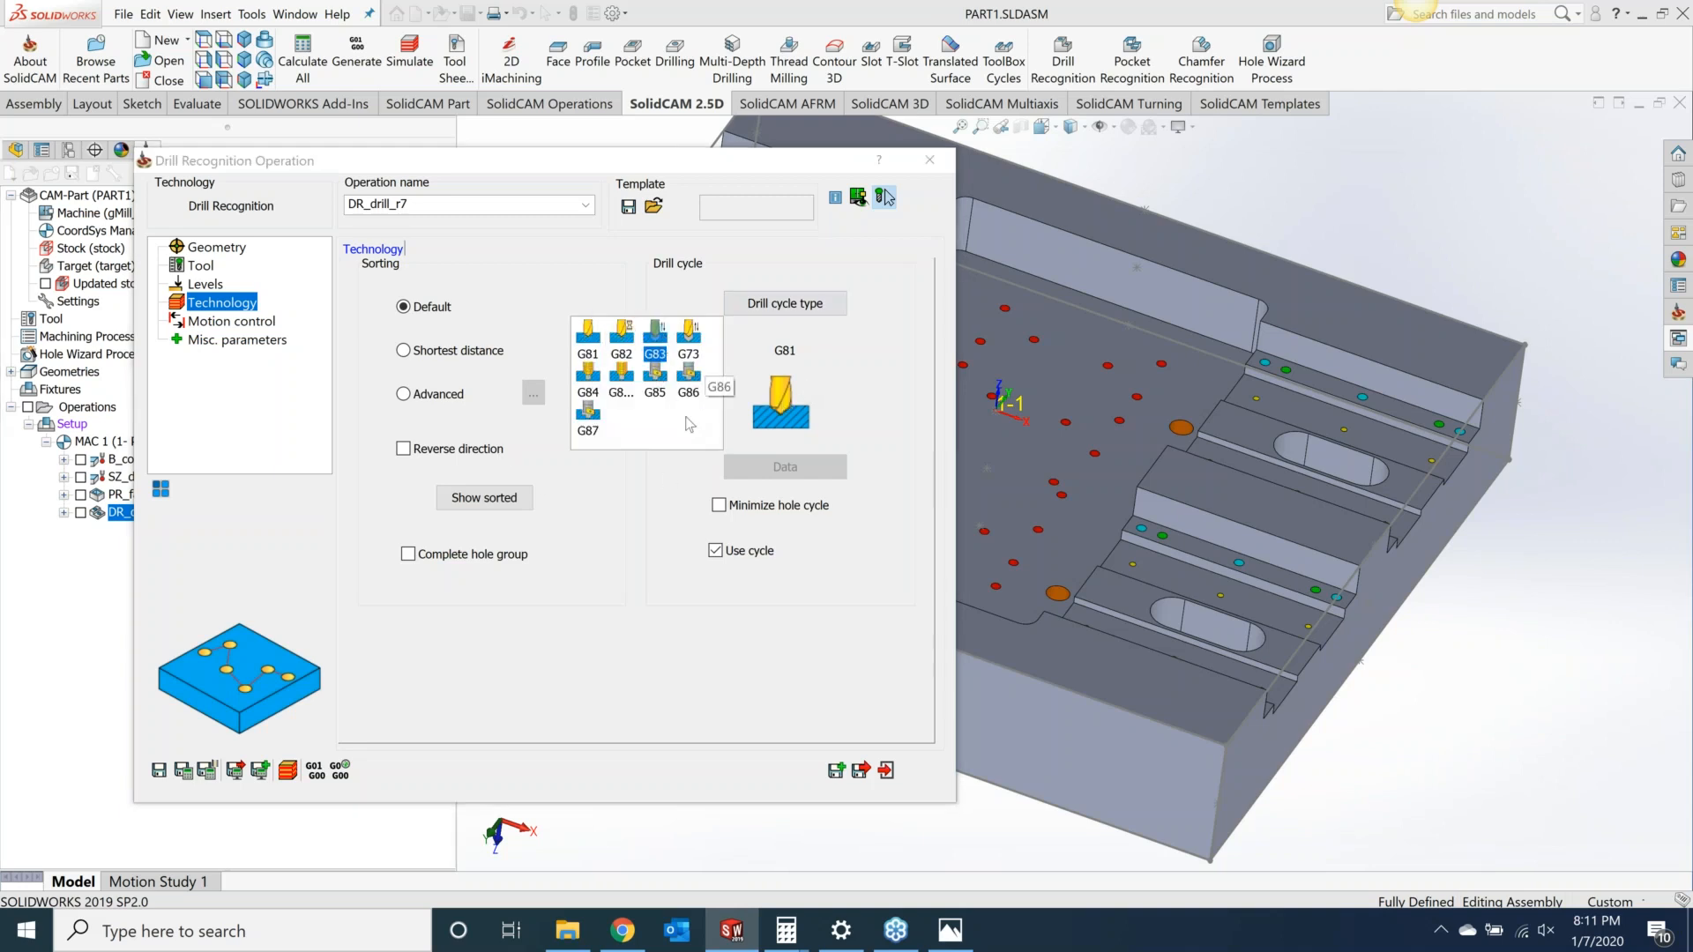
{"action": "left_click", "coordinate": [654, 346]}
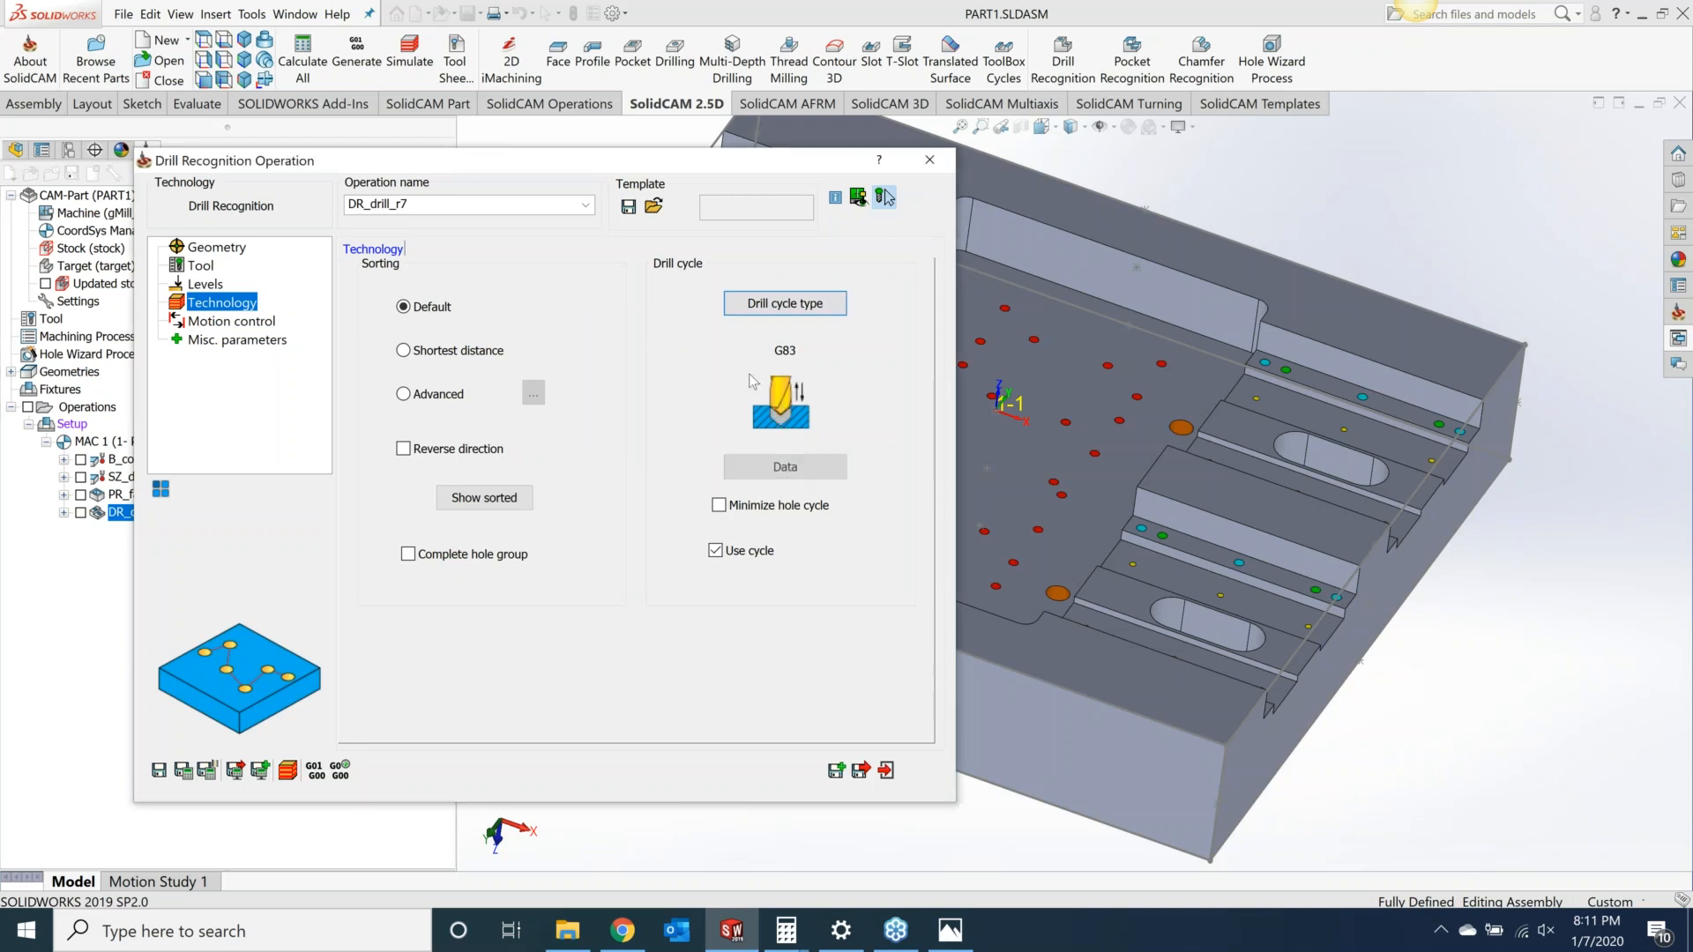
{"action": "left_click", "coordinate": [785, 466]}
{"action": "left_click", "coordinate": [621, 231]}
{"action": "type", "text": ".1"}
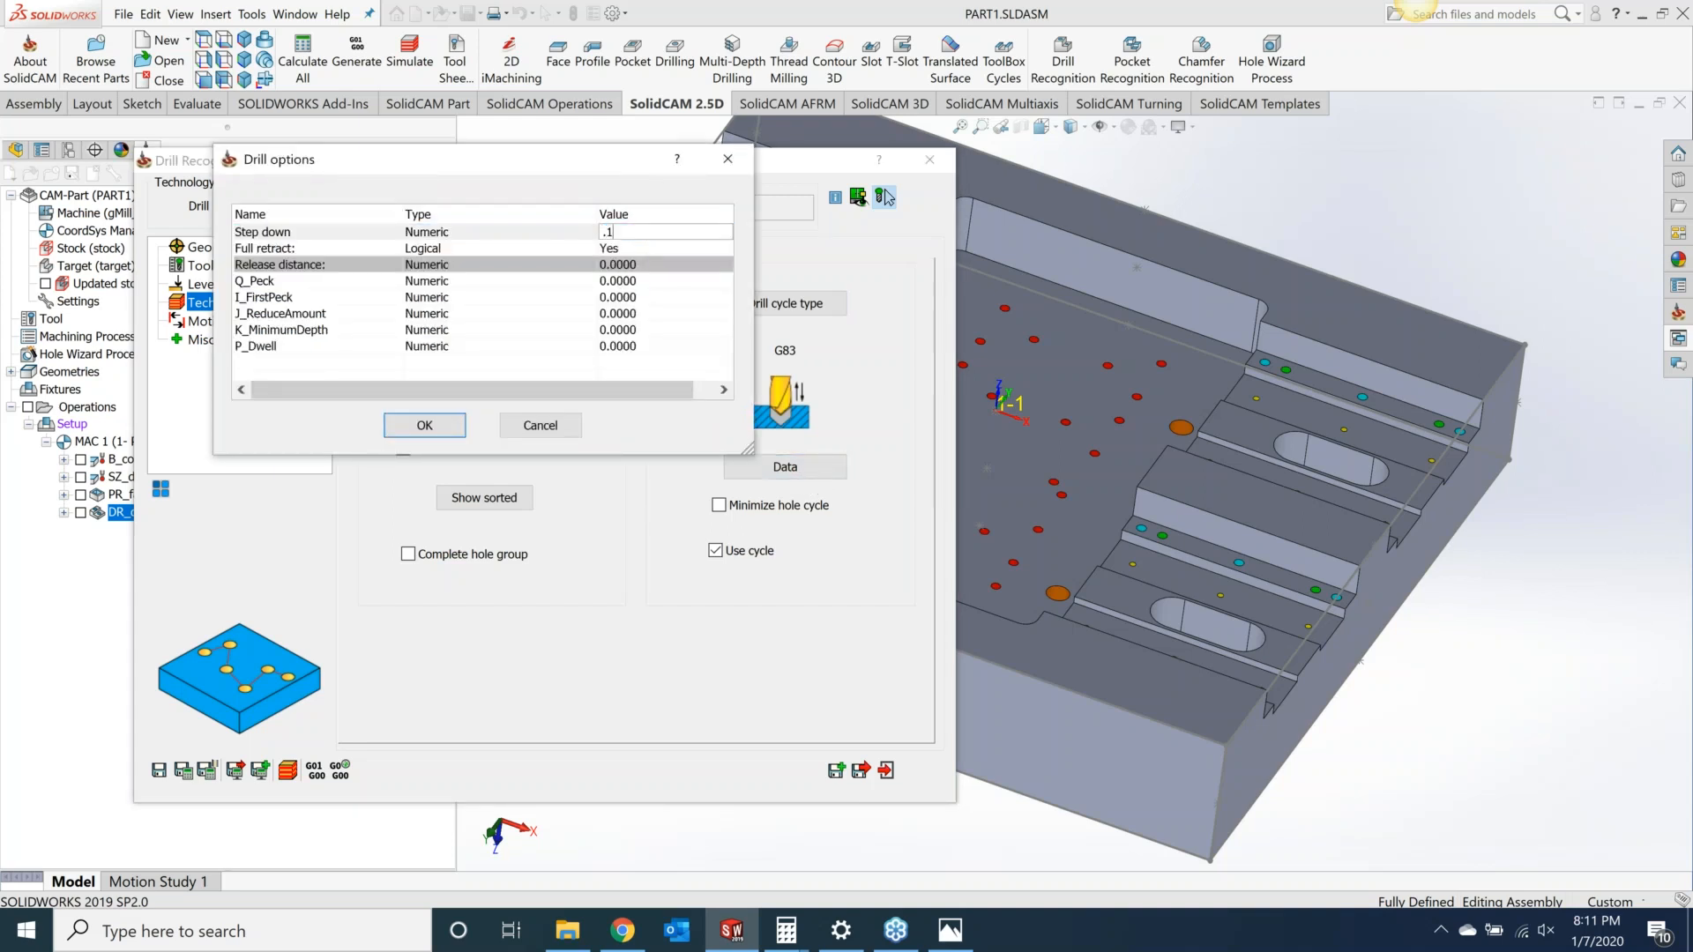
{"action": "left_click", "coordinate": [658, 279]}
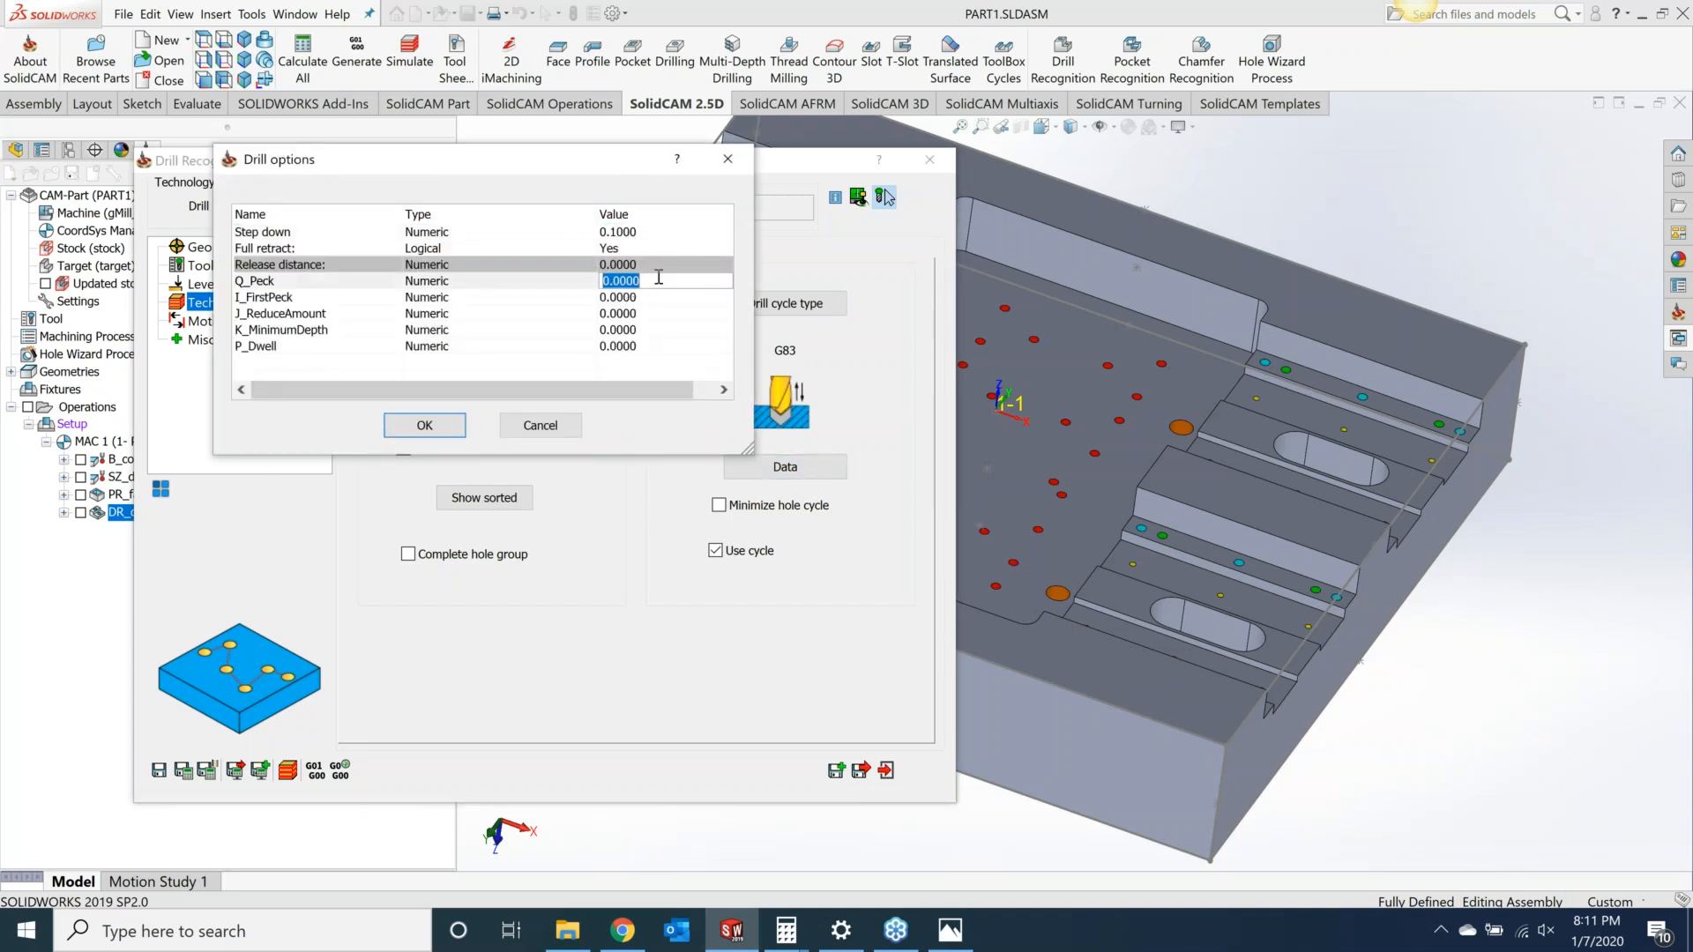
{"action": "type", "text": ".1"}
{"action": "left_click", "coordinate": [621, 297]}
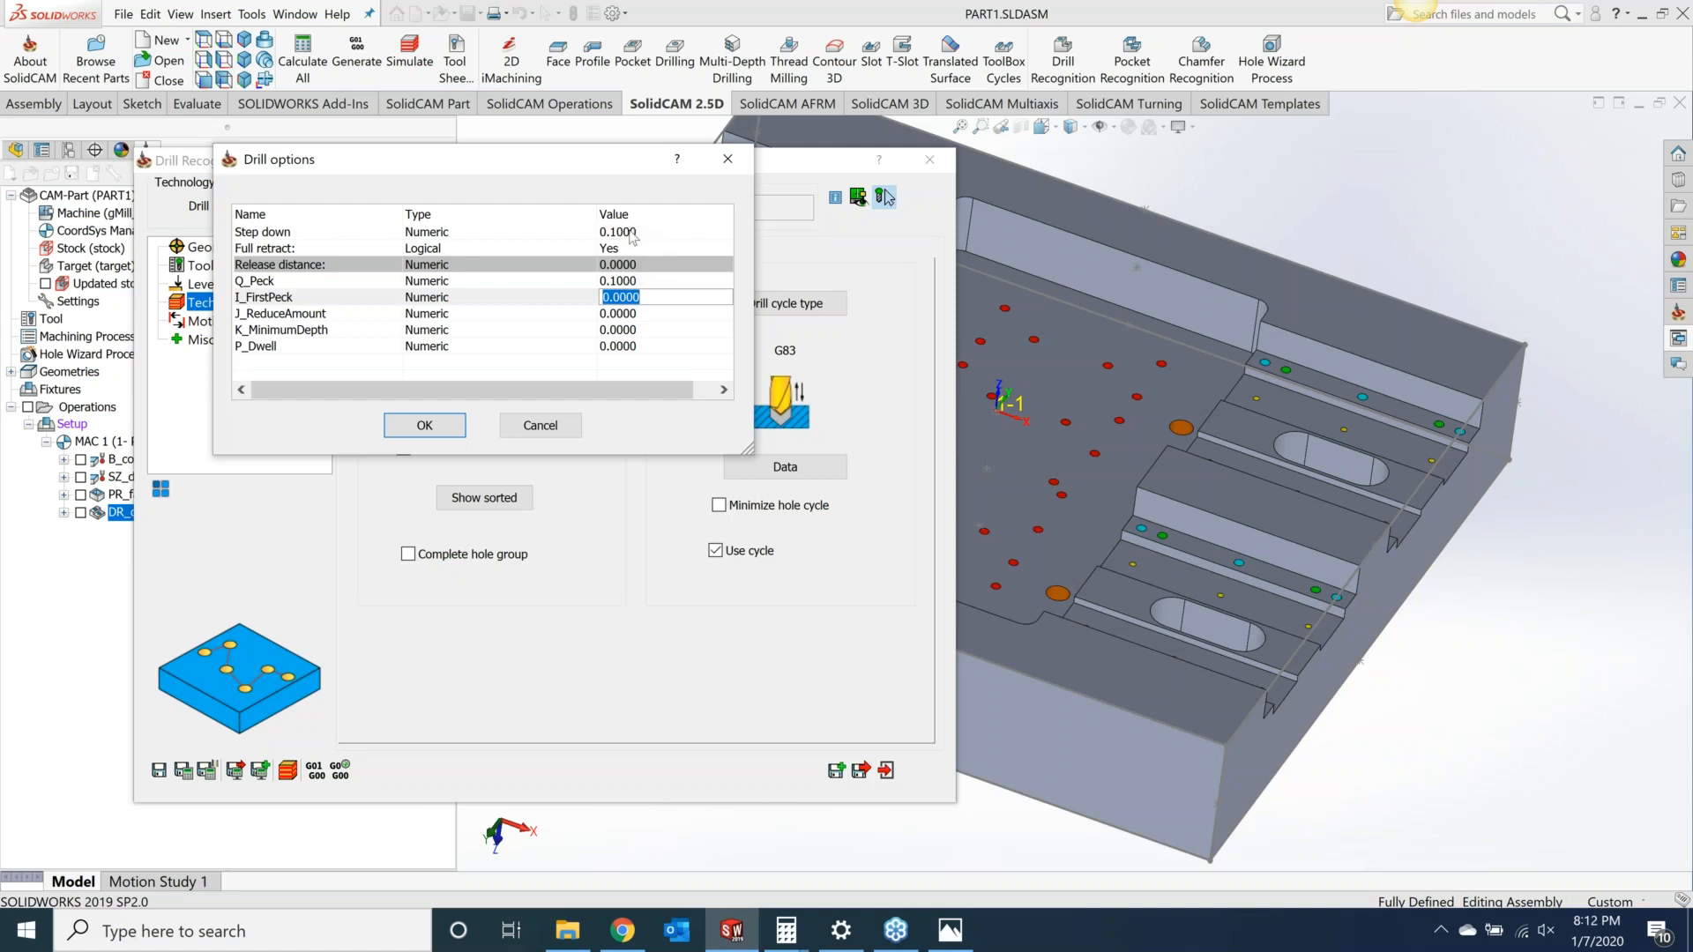
{"action": "left_click", "coordinate": [424, 425]}
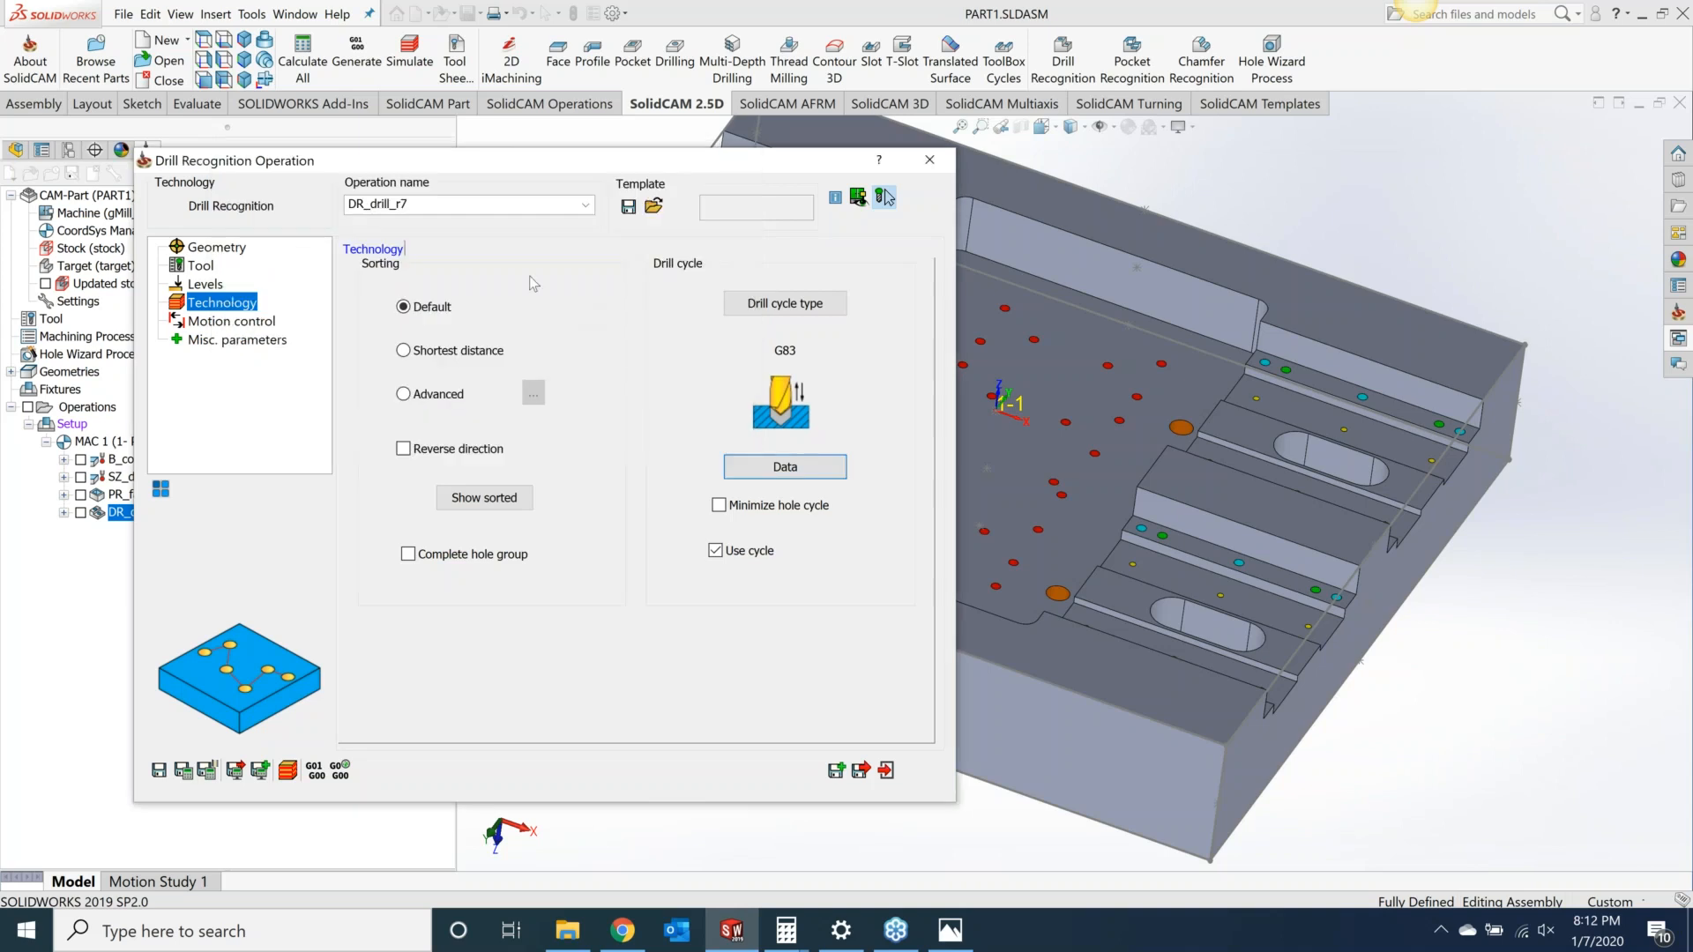
Step: Save and calculate the operation, then run a SolidVerify simulation of the drilling and close the operation
{"action": "left_click", "coordinate": [184, 771]}
{"action": "left_click", "coordinate": [289, 769]}
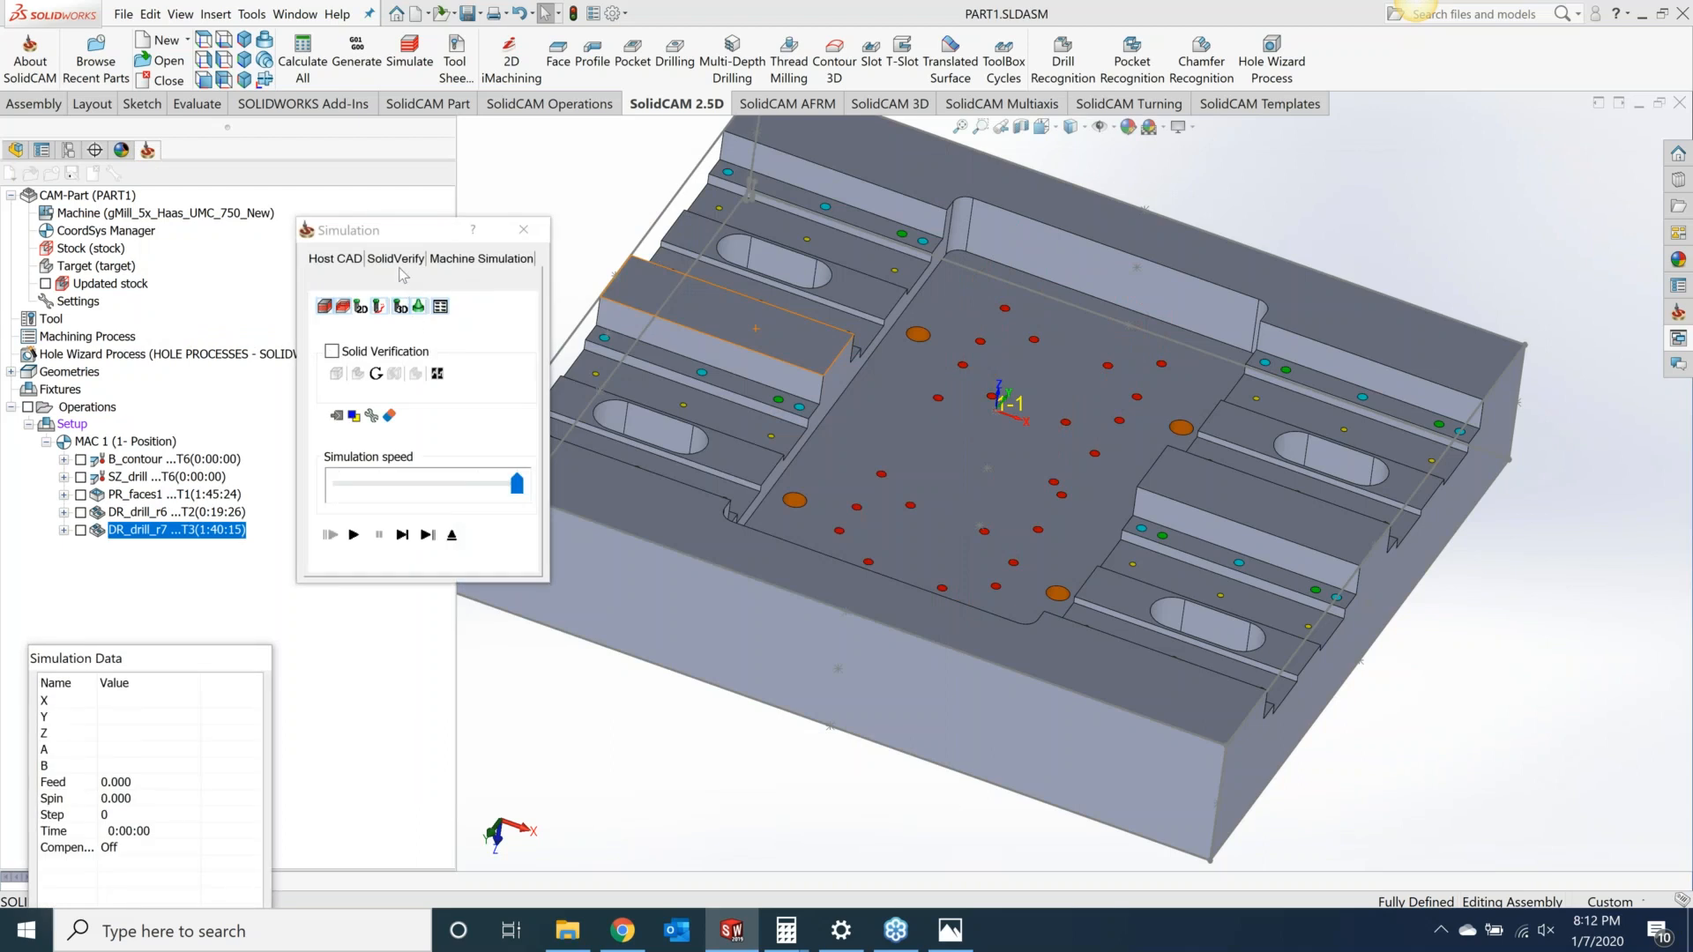
{"action": "left_click", "coordinate": [395, 258]}
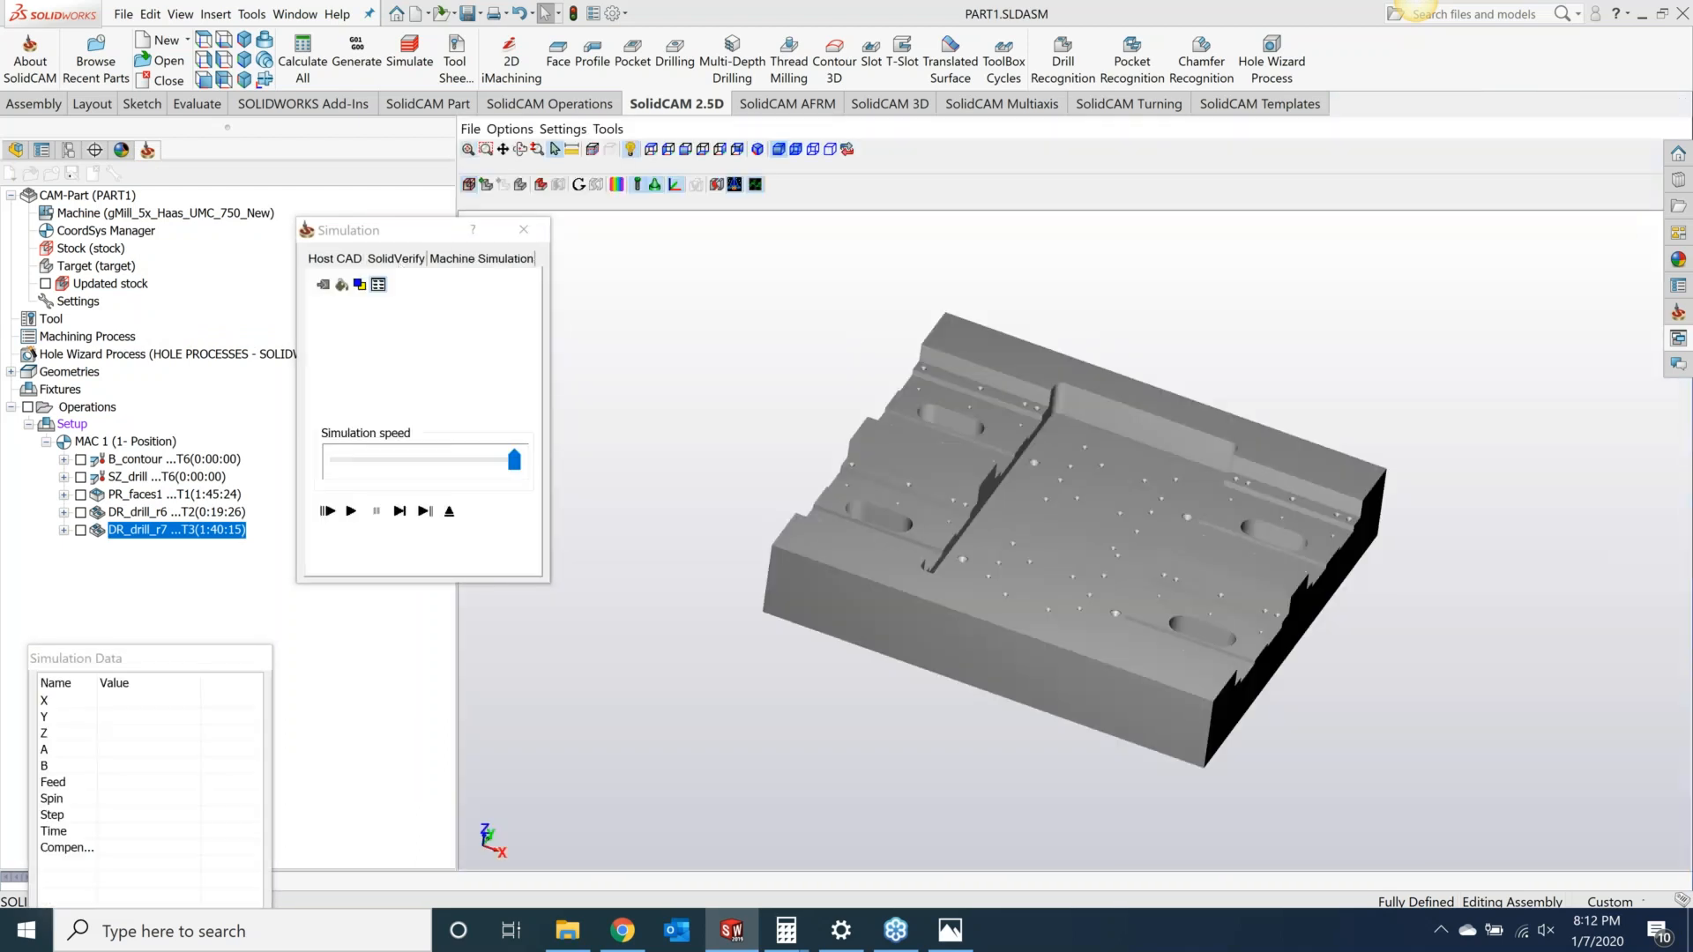
{"action": "left_click", "coordinate": [379, 460]}
{"action": "left_click", "coordinate": [369, 462]}
{"action": "left_click", "coordinate": [351, 511]}
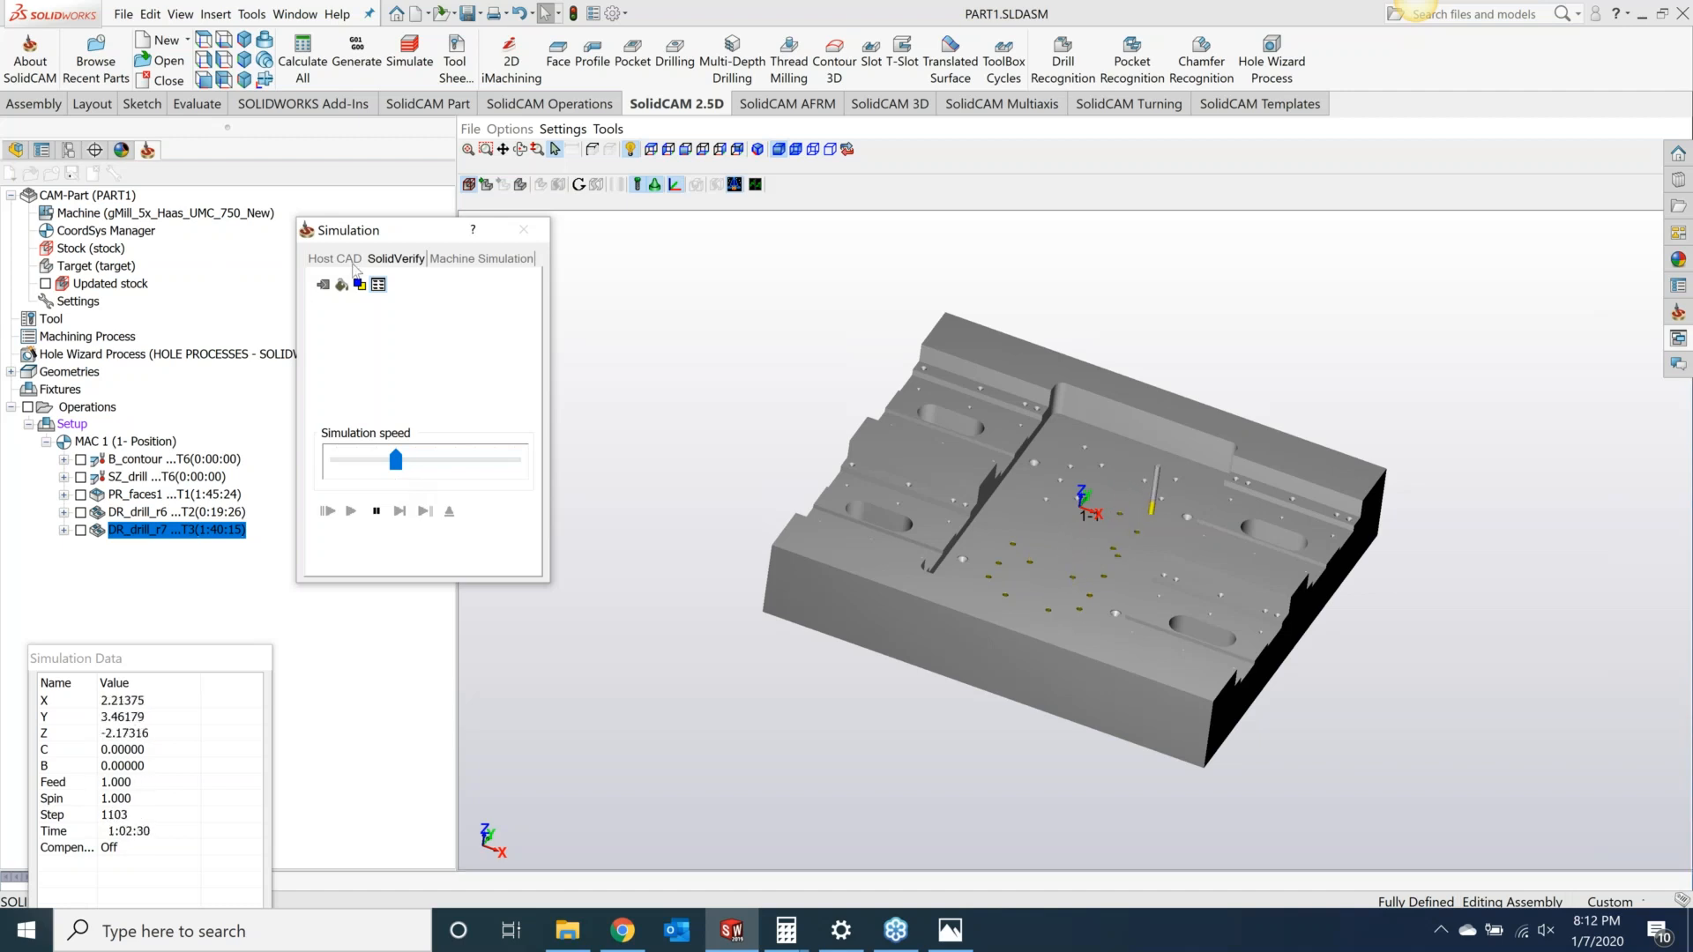
{"action": "left_click_drag", "start_coordinate": [402, 467], "coordinate": [461, 468]}
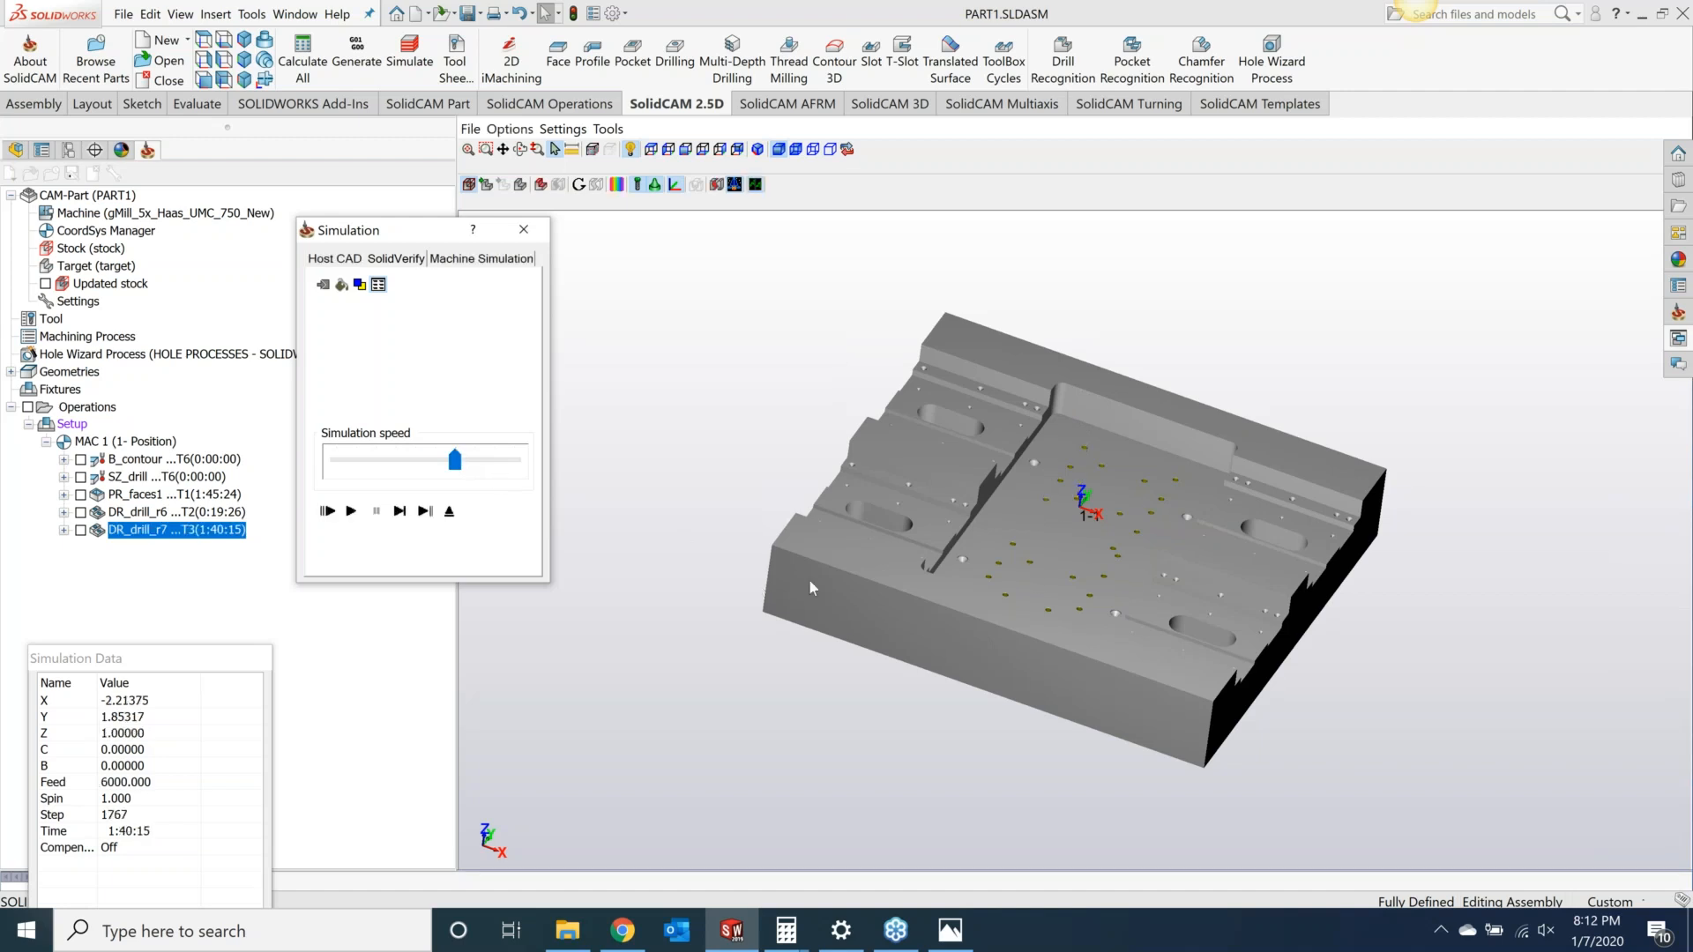
{"action": "scroll", "coordinate": [1054, 479], "scroll_direction": "up", "scroll_amount": 5}
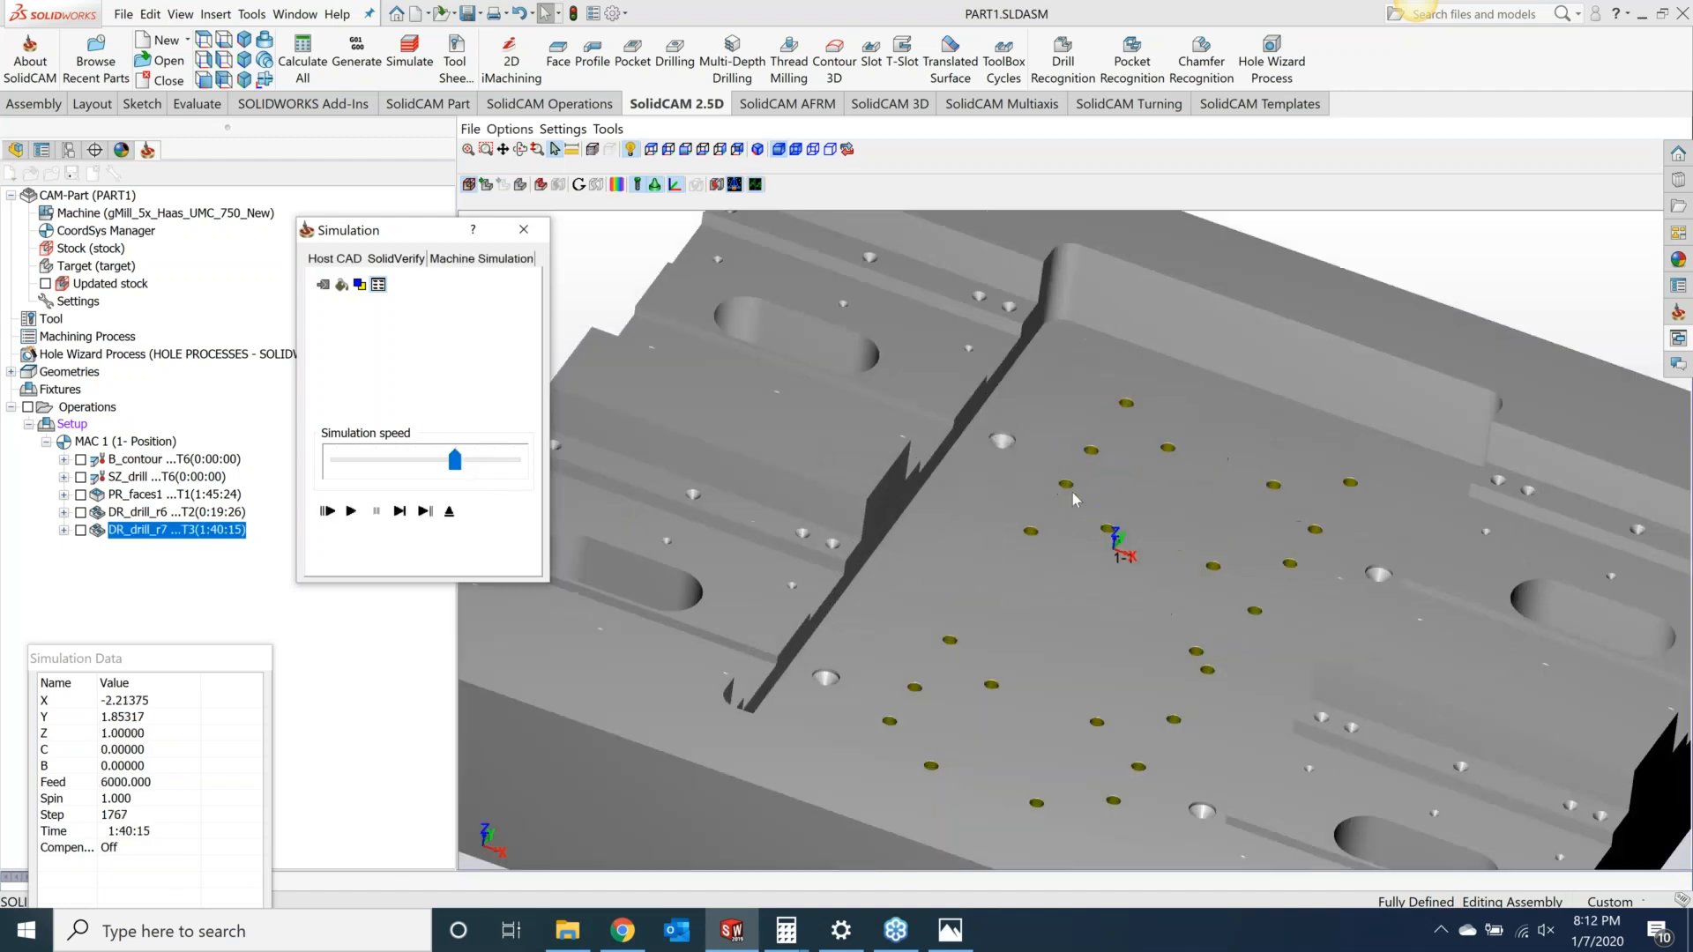
{"action": "scroll", "coordinate": [1073, 494], "scroll_direction": "up", "scroll_amount": 5}
{"action": "scroll", "coordinate": [1061, 448], "scroll_direction": "up", "scroll_amount": 2}
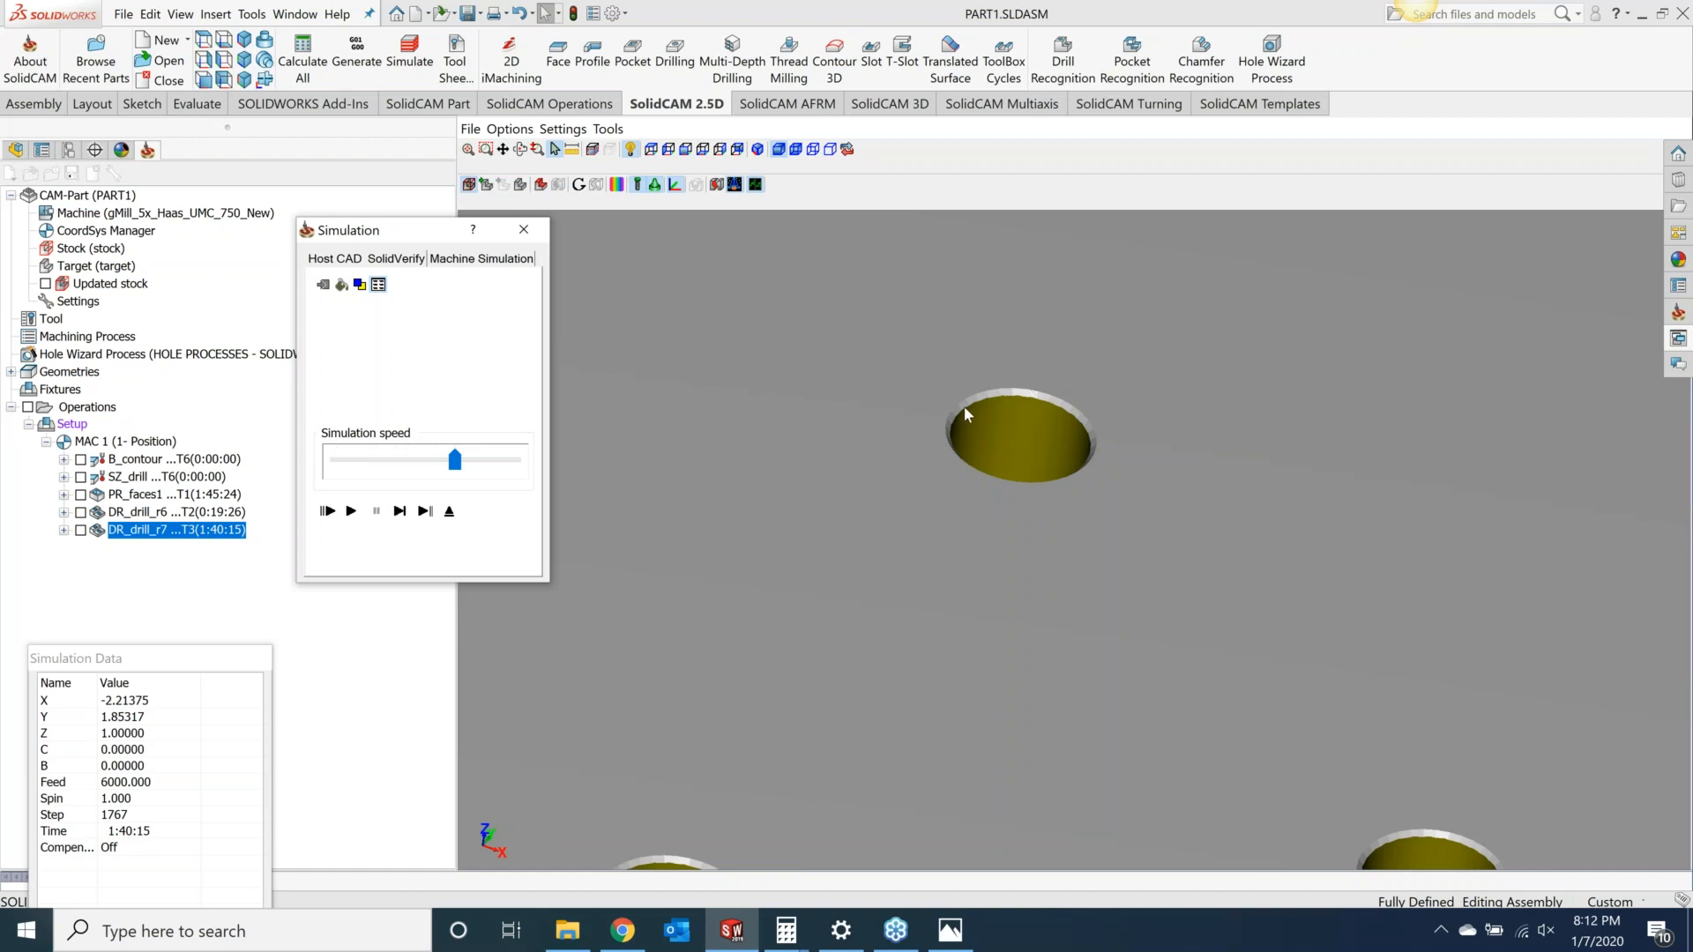
{"action": "scroll", "coordinate": [967, 411], "scroll_direction": "down", "scroll_amount": 10}
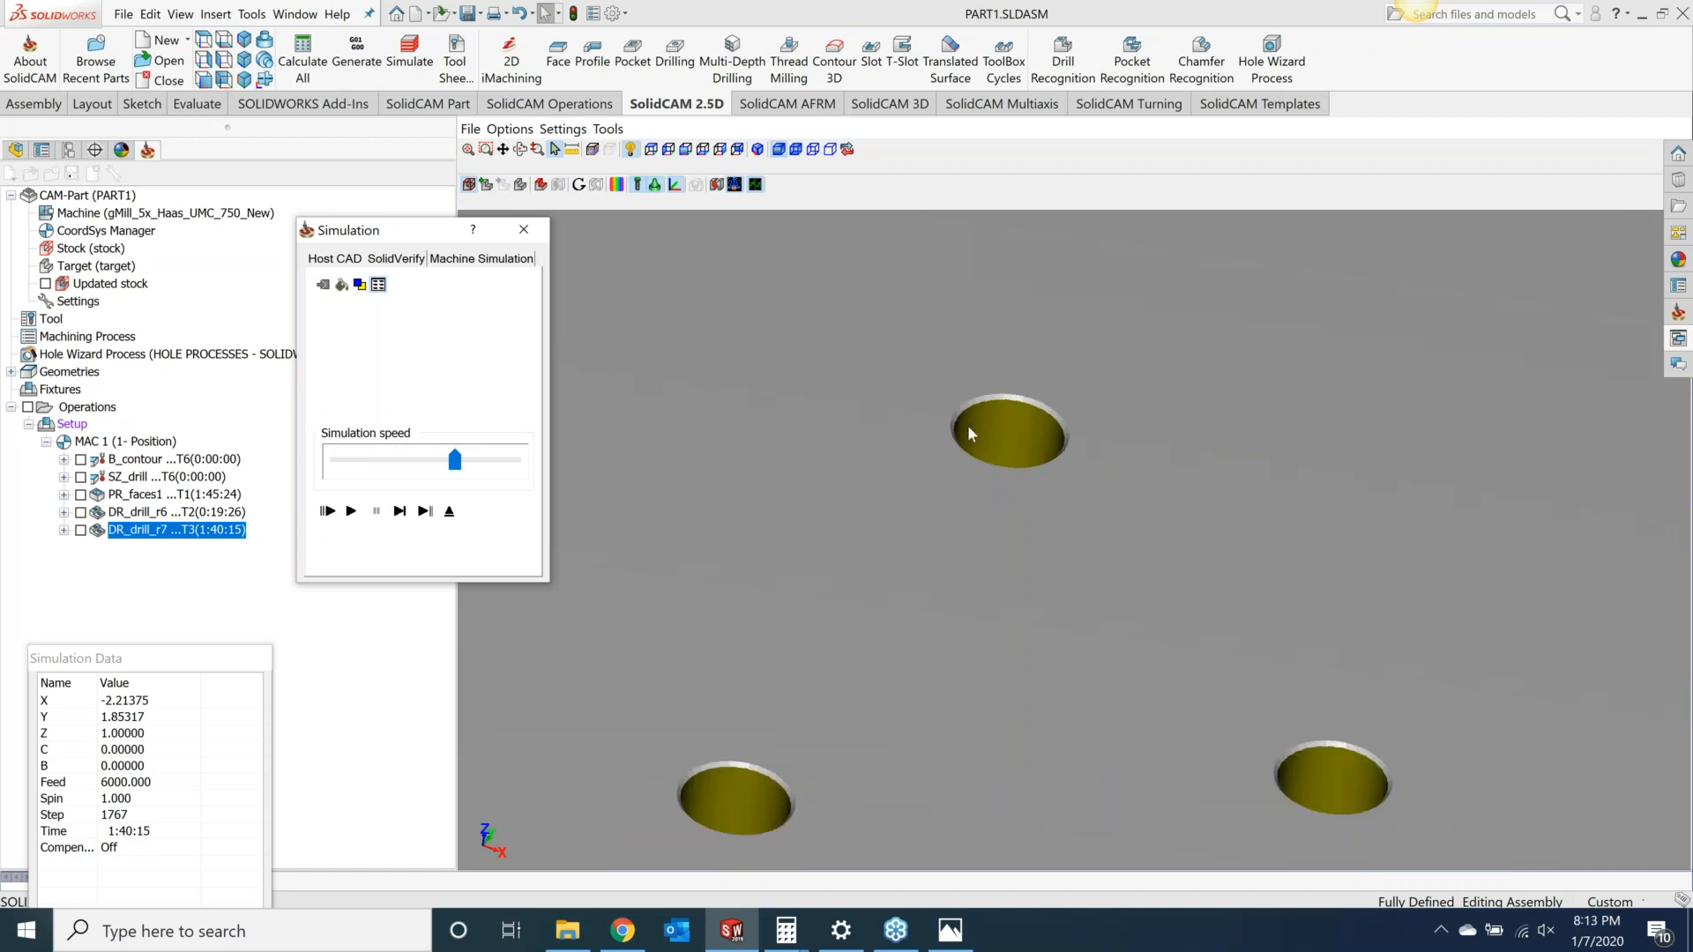
{"action": "left_click", "coordinate": [524, 230]}
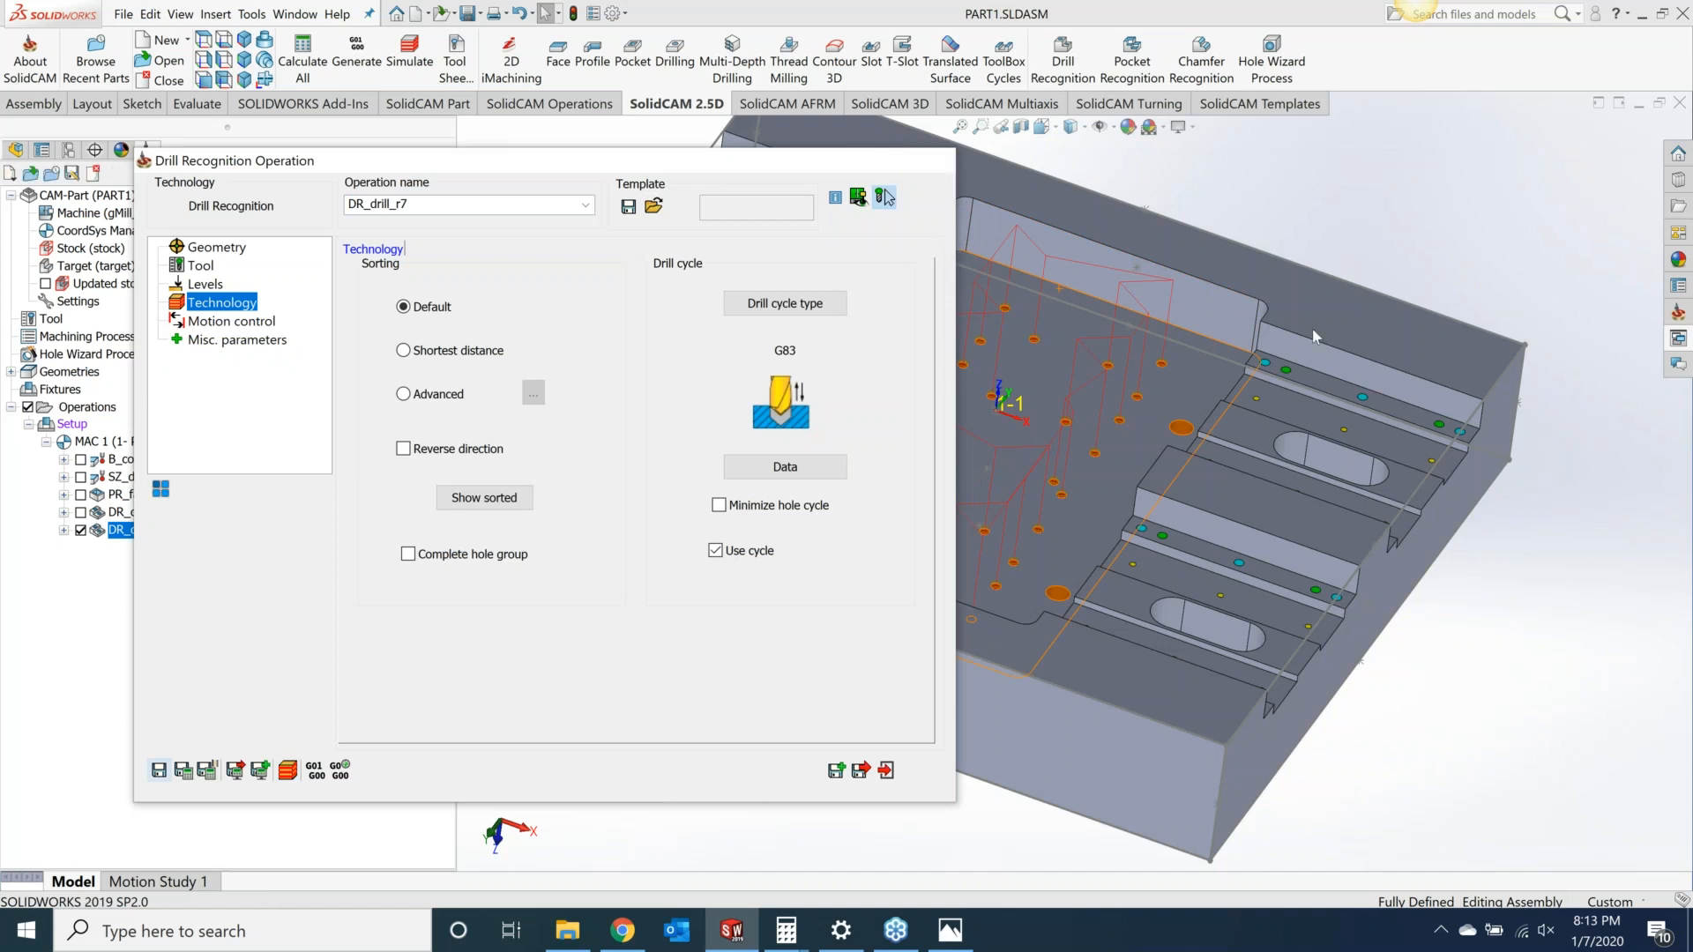
{"action": "left_click", "coordinate": [929, 159]}
Step: Start a new Drill Recognition operation and manually pick the four large orange holes as its geometry
{"action": "left_click", "coordinate": [80, 530]}
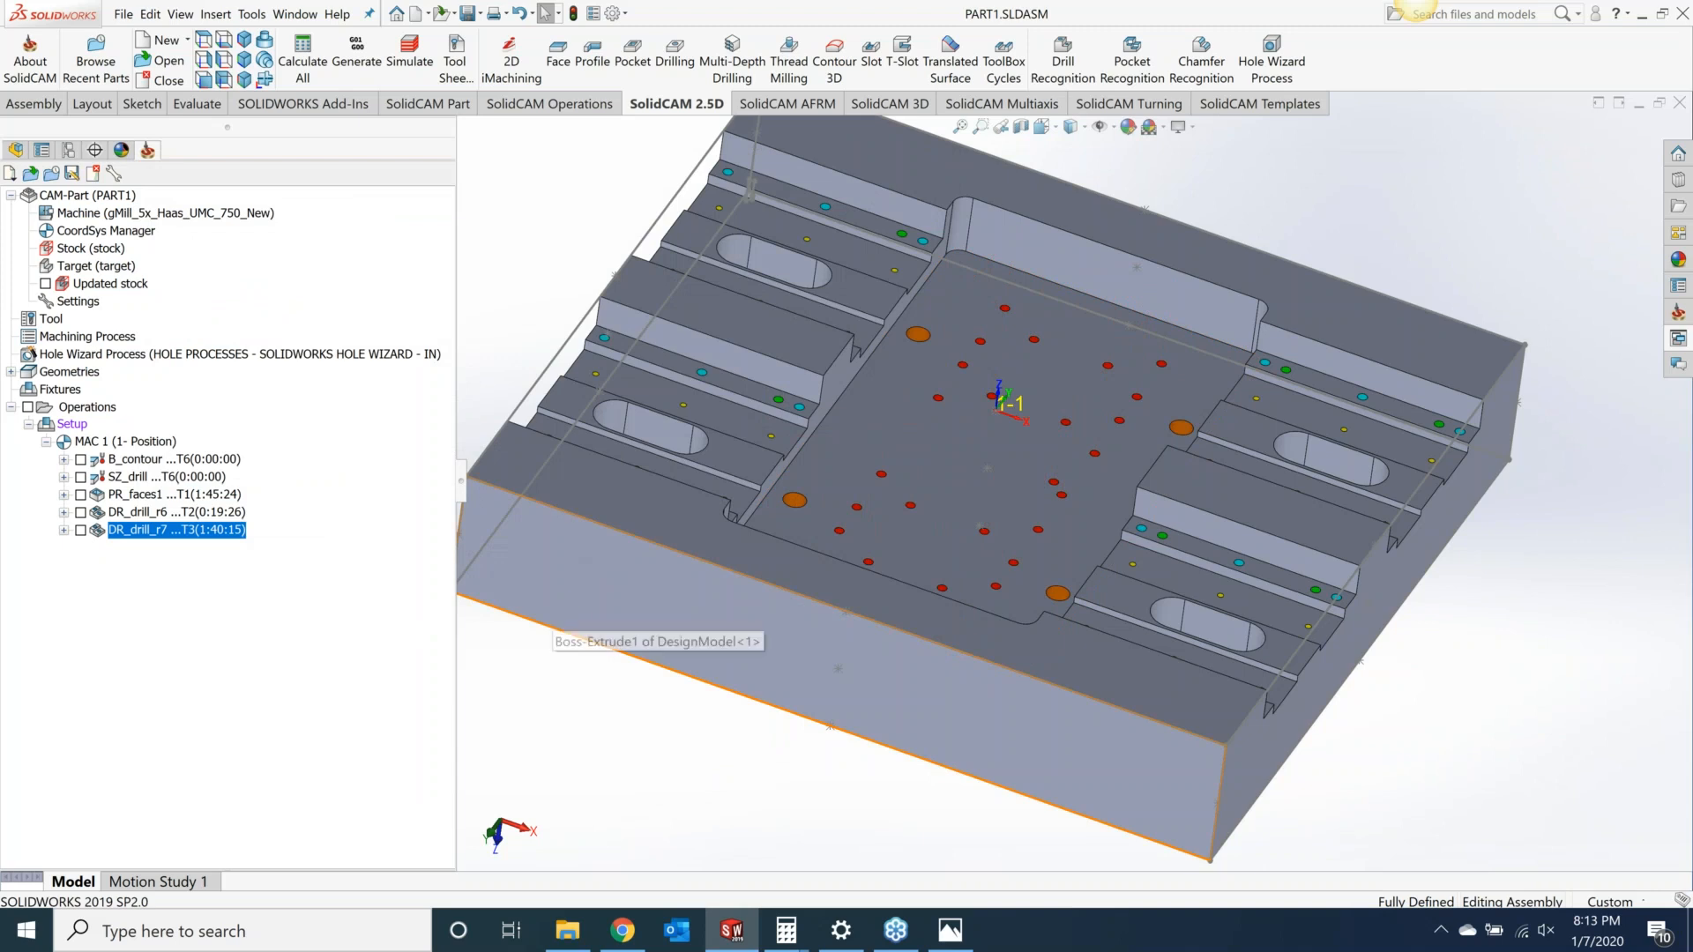
{"action": "left_click", "coordinate": [1081, 66]}
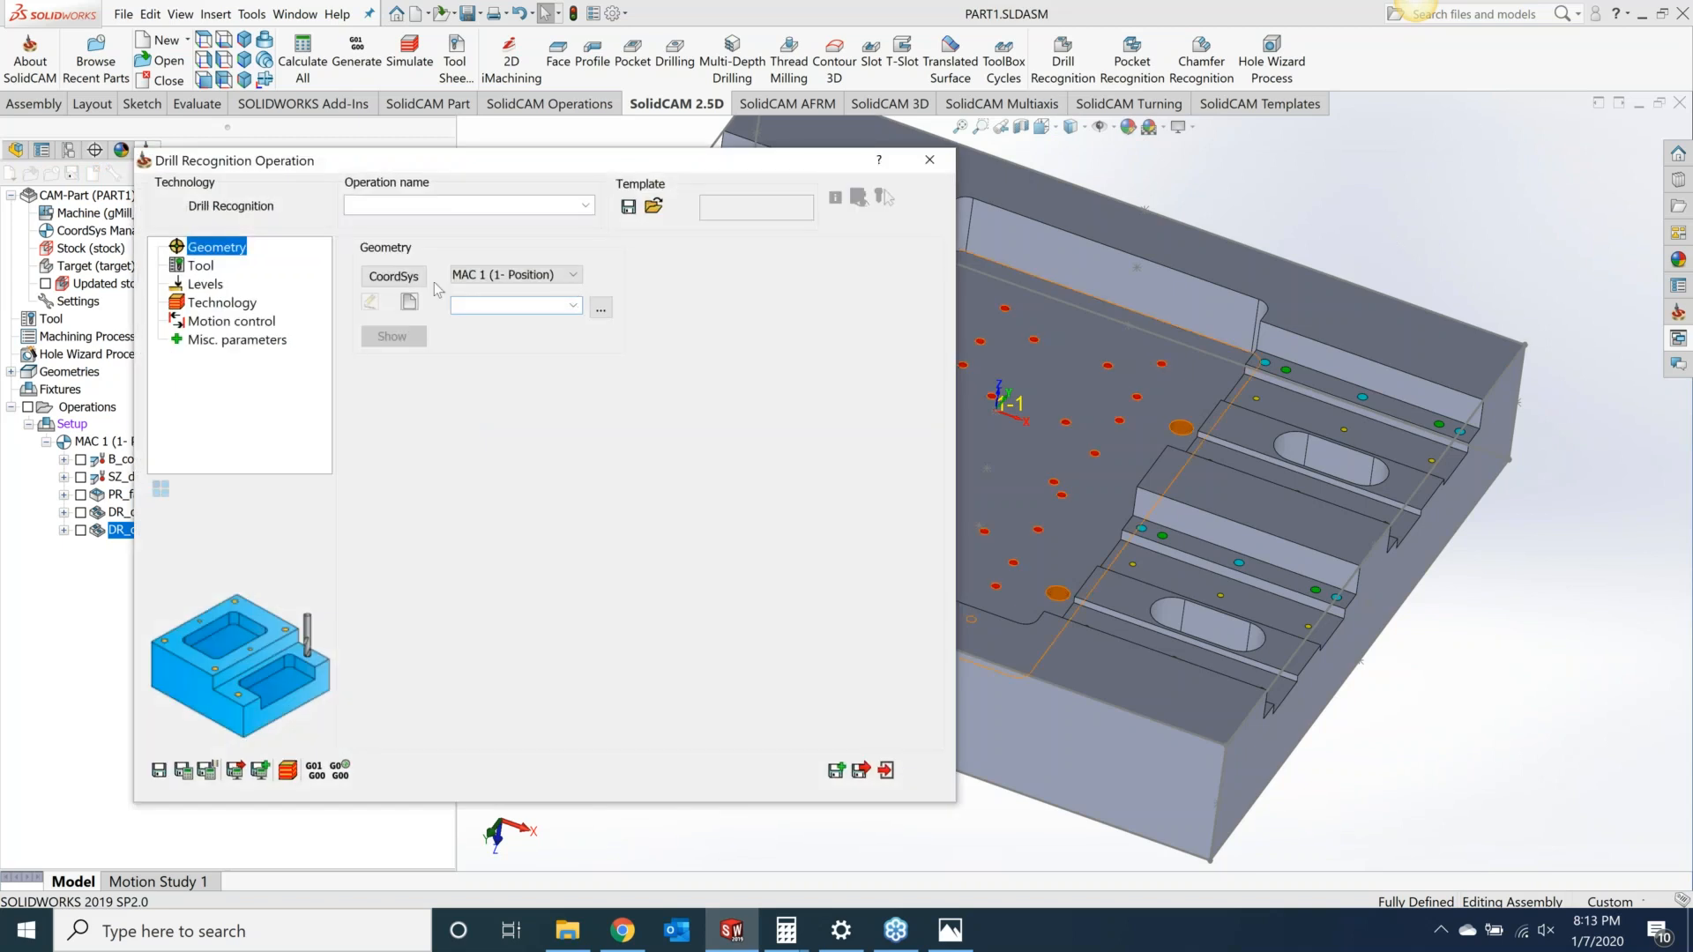
{"action": "left_click", "coordinate": [410, 304]}
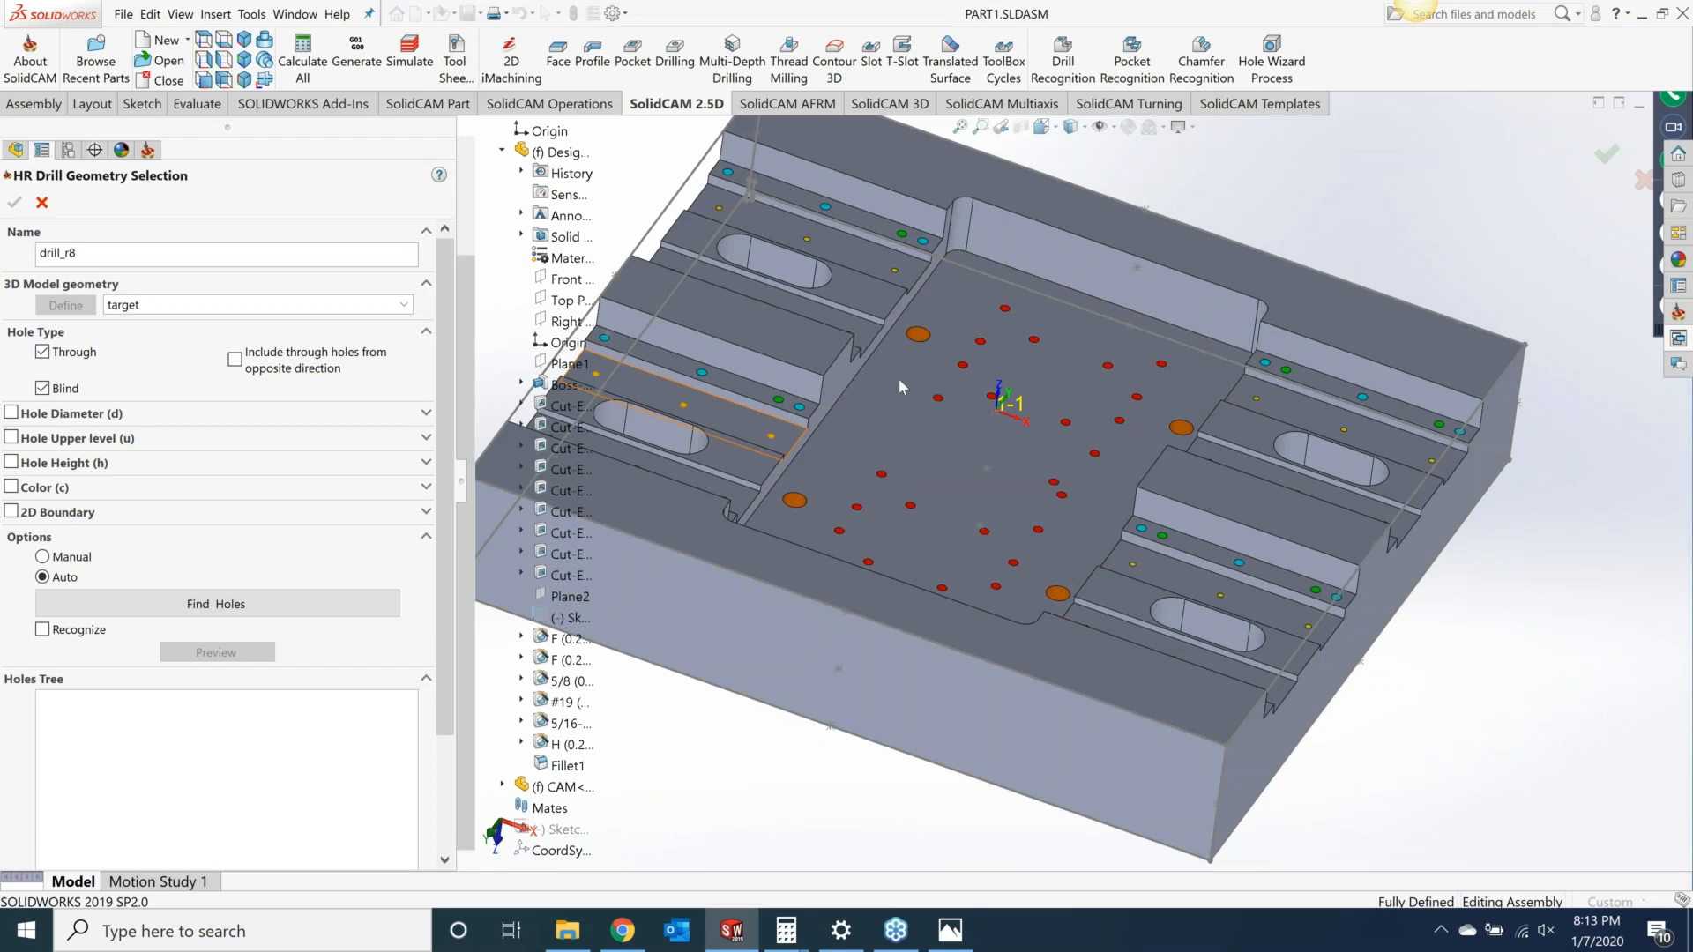
{"action": "scroll", "coordinate": [1086, 491], "scroll_direction": "up", "scroll_amount": 10}
{"action": "scroll", "coordinate": [1086, 491], "scroll_direction": "down", "scroll_amount": 10}
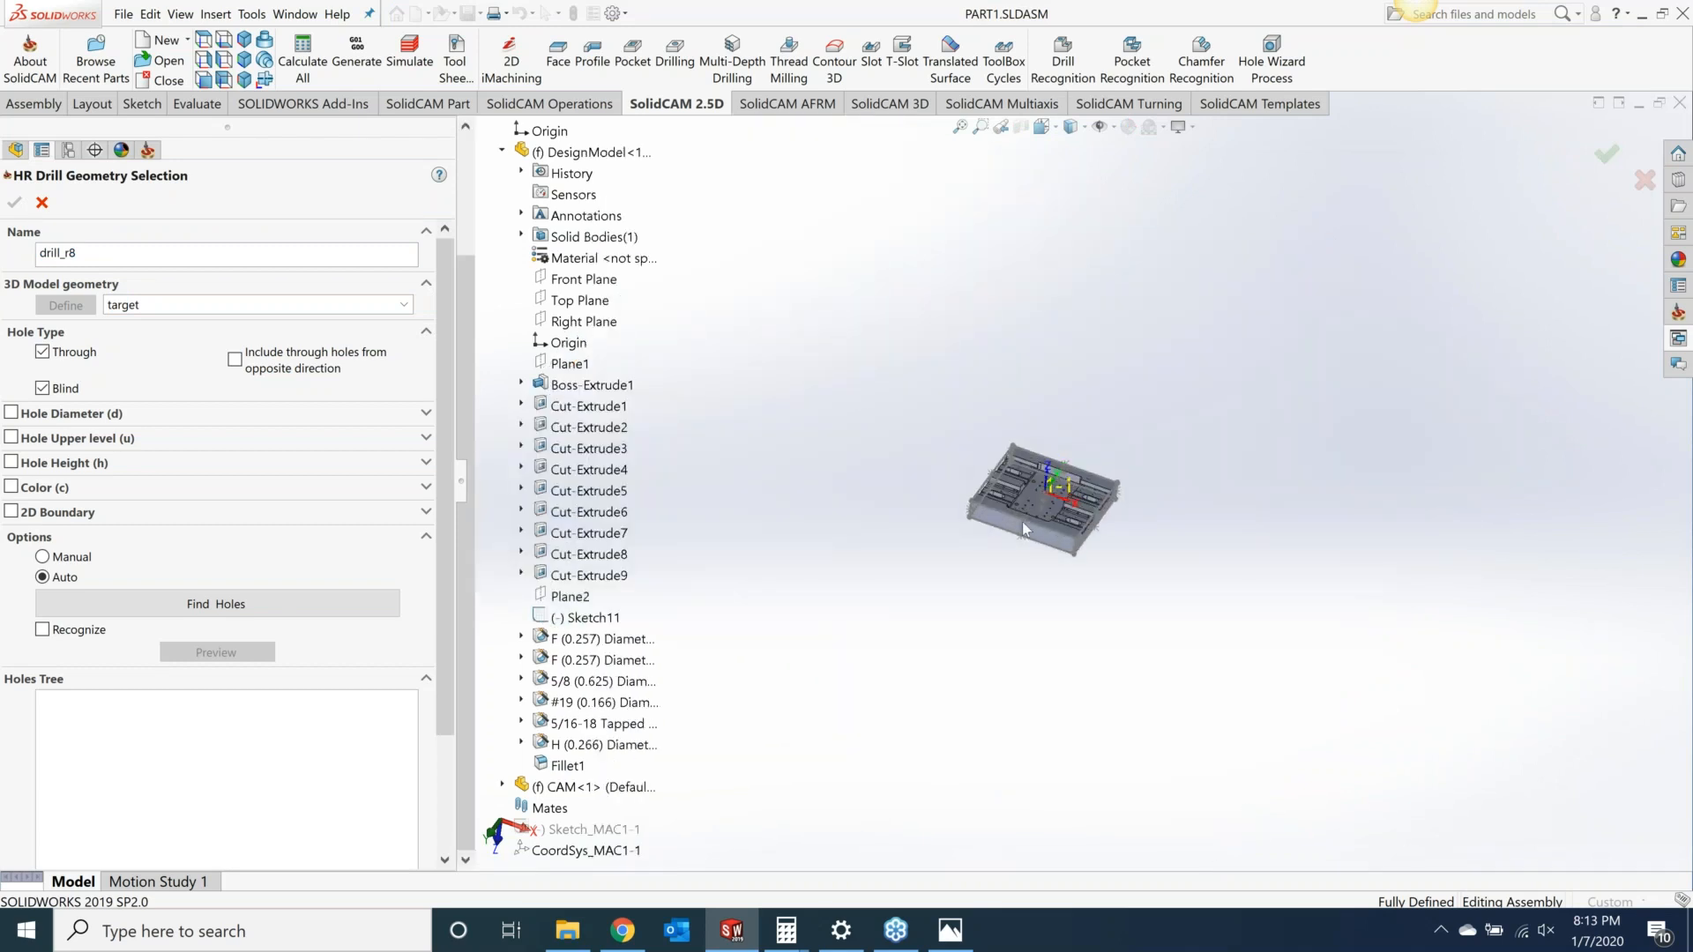
{"action": "scroll", "coordinate": [1151, 271], "scroll_direction": "down", "scroll_amount": 2}
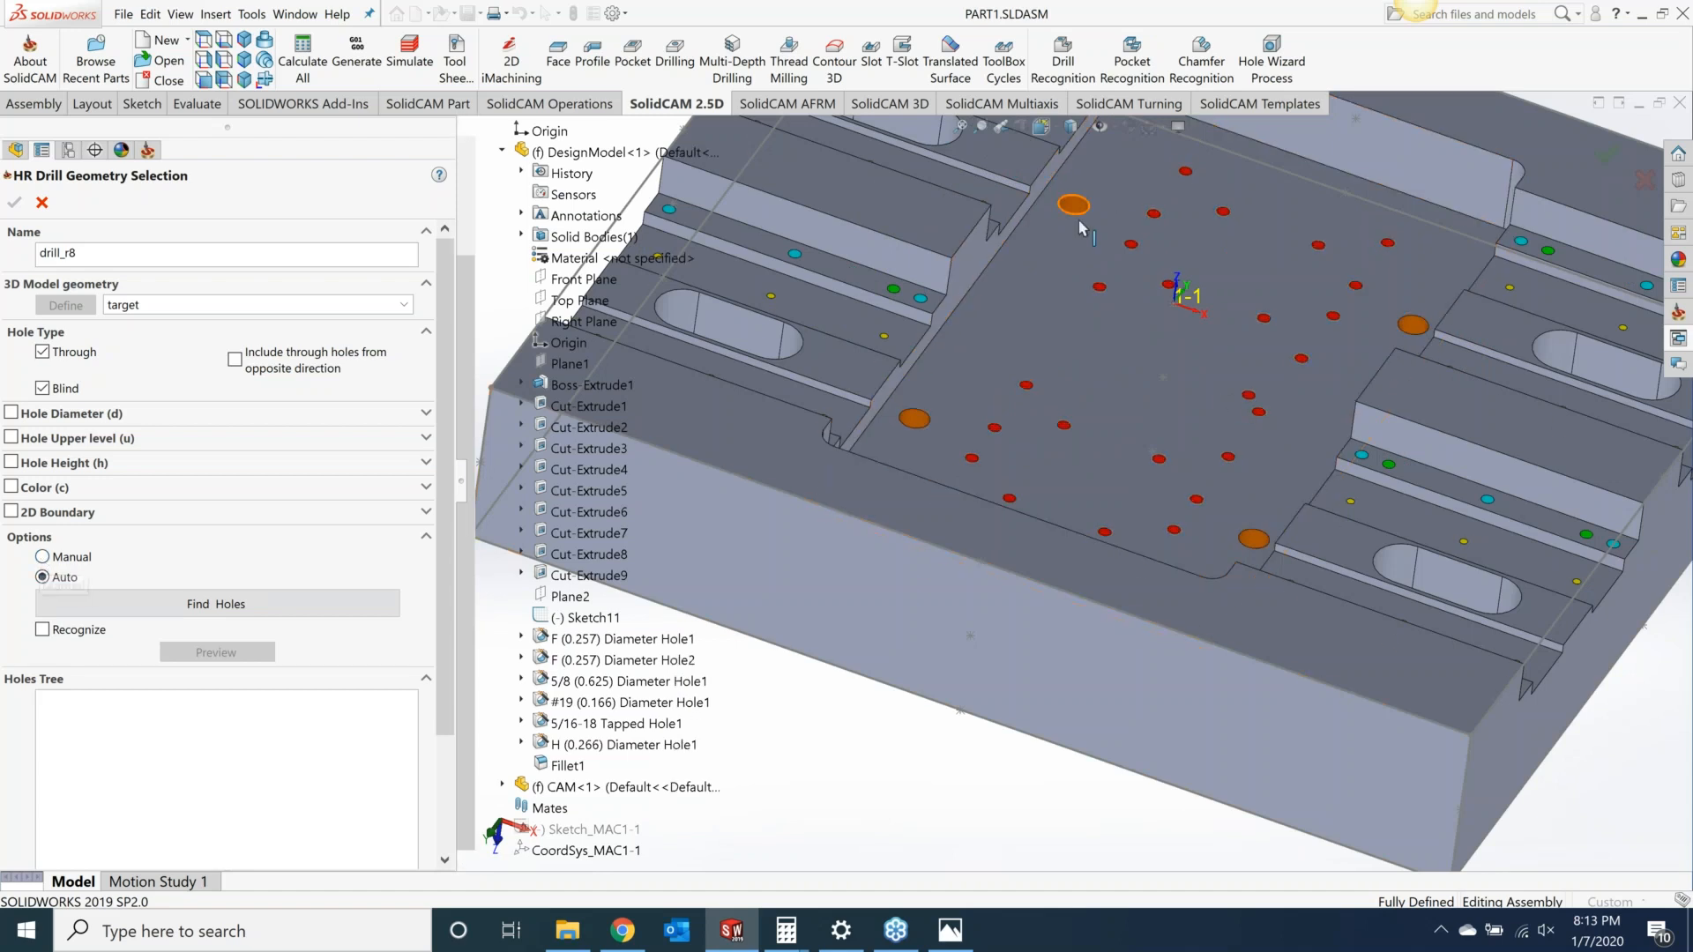
{"action": "left_click", "coordinate": [41, 557]}
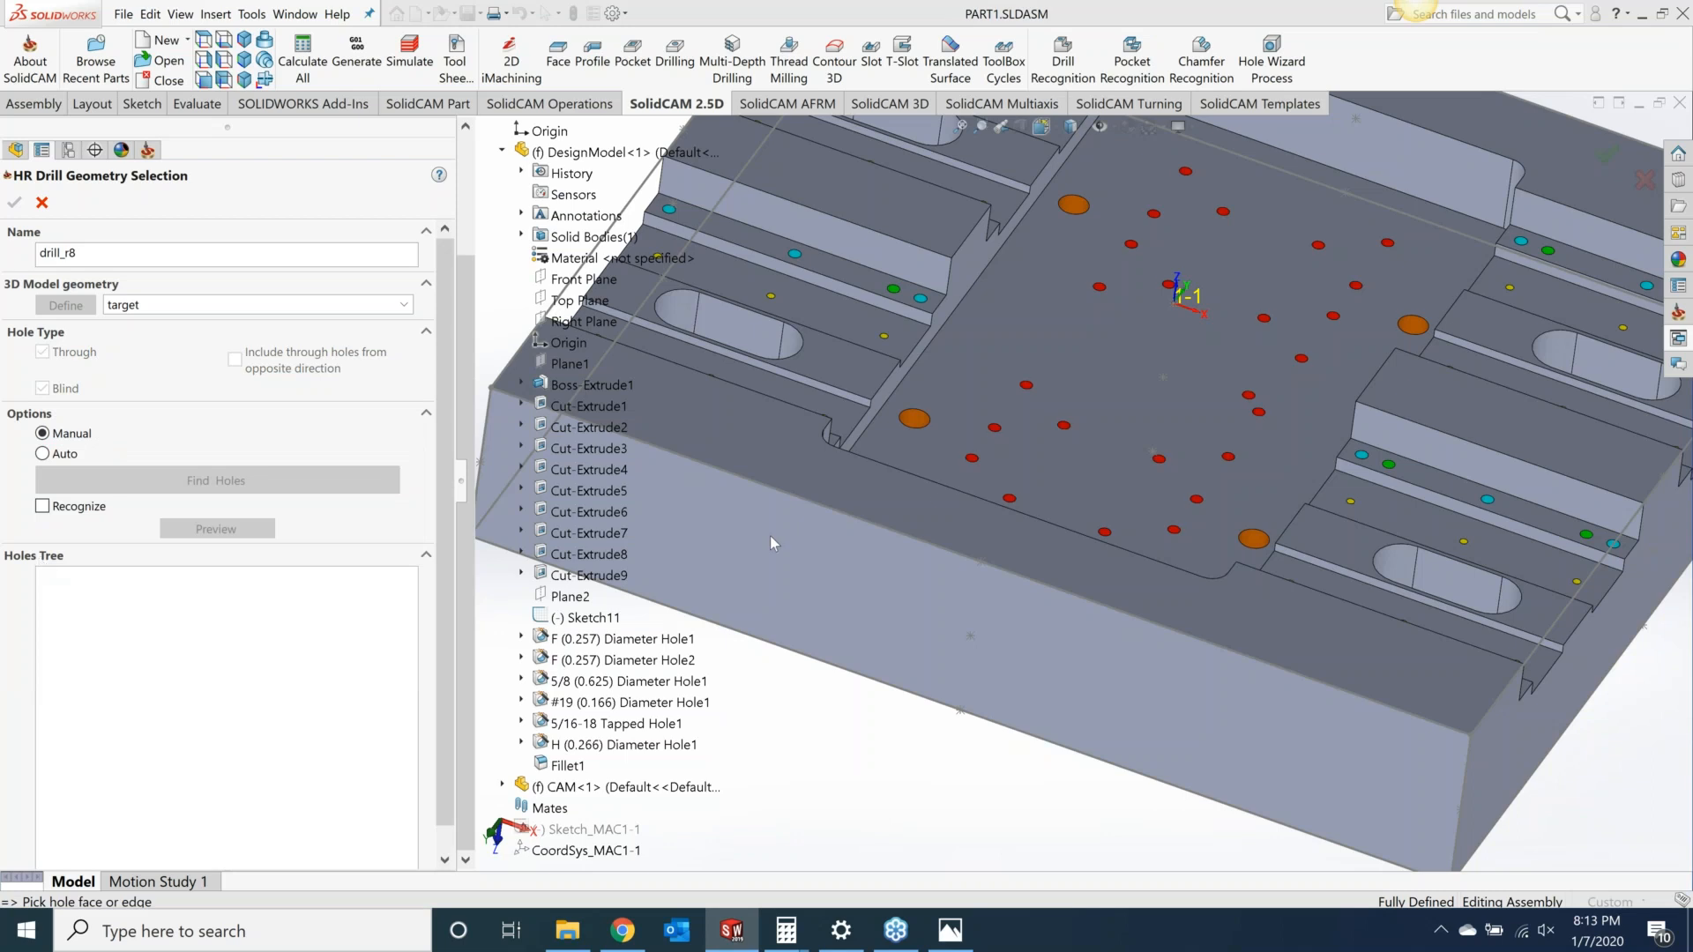
{"action": "left_click", "coordinate": [915, 419]}
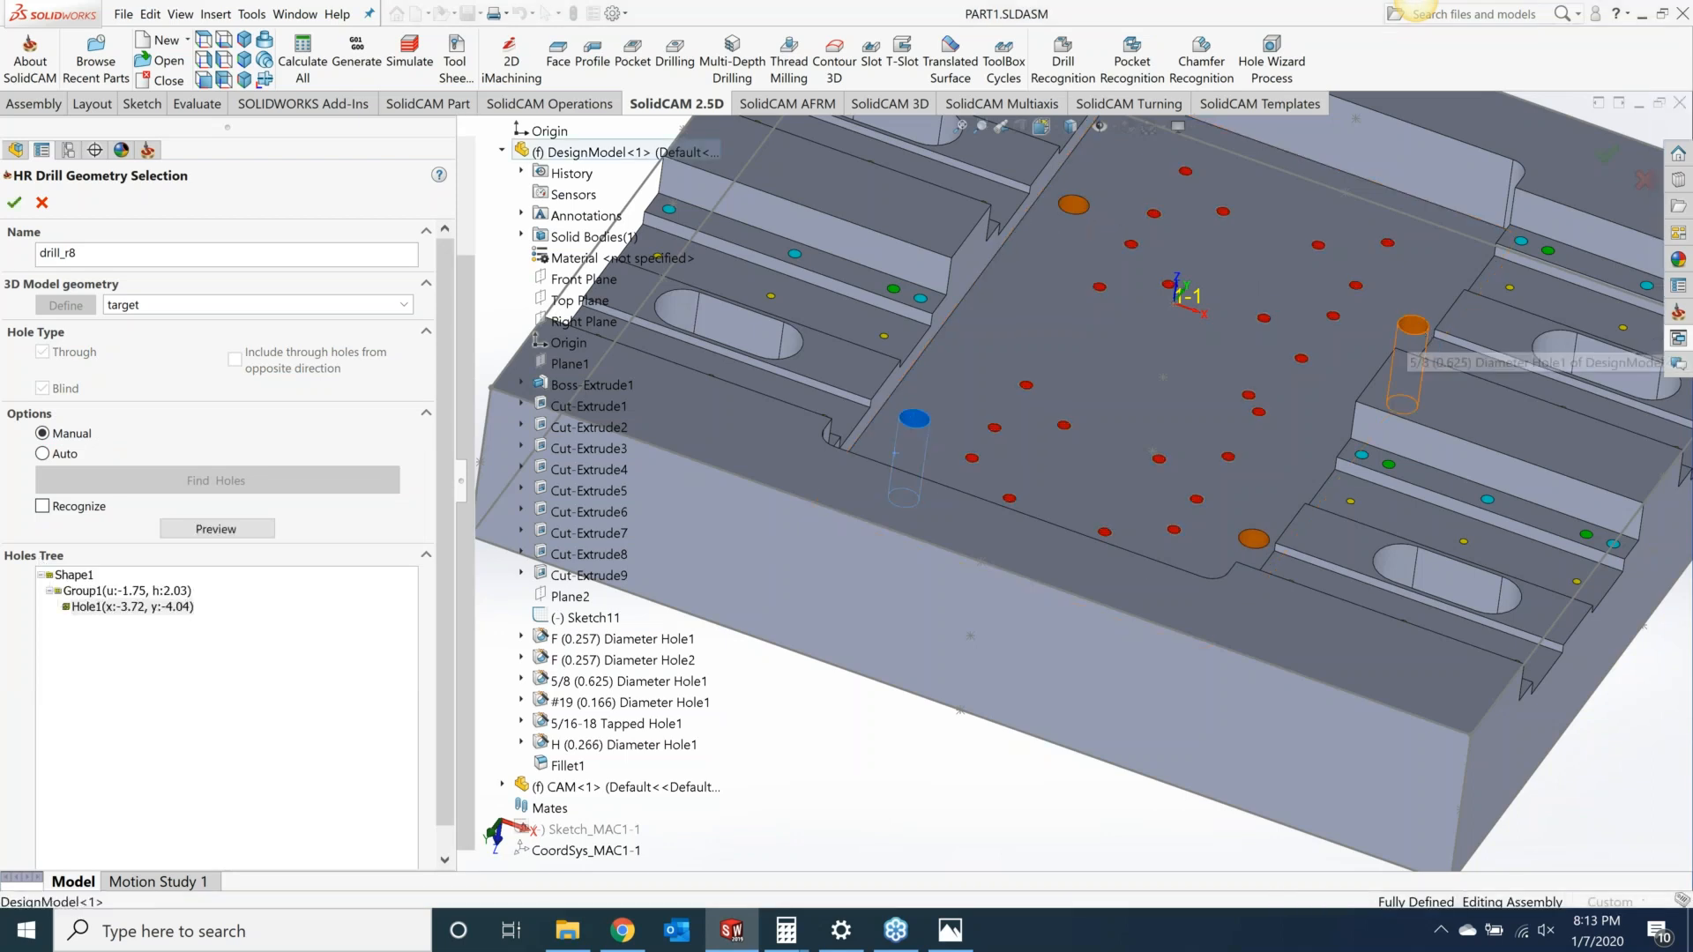
{"action": "left_click", "coordinate": [1413, 326]}
{"action": "left_click", "coordinate": [1255, 540]}
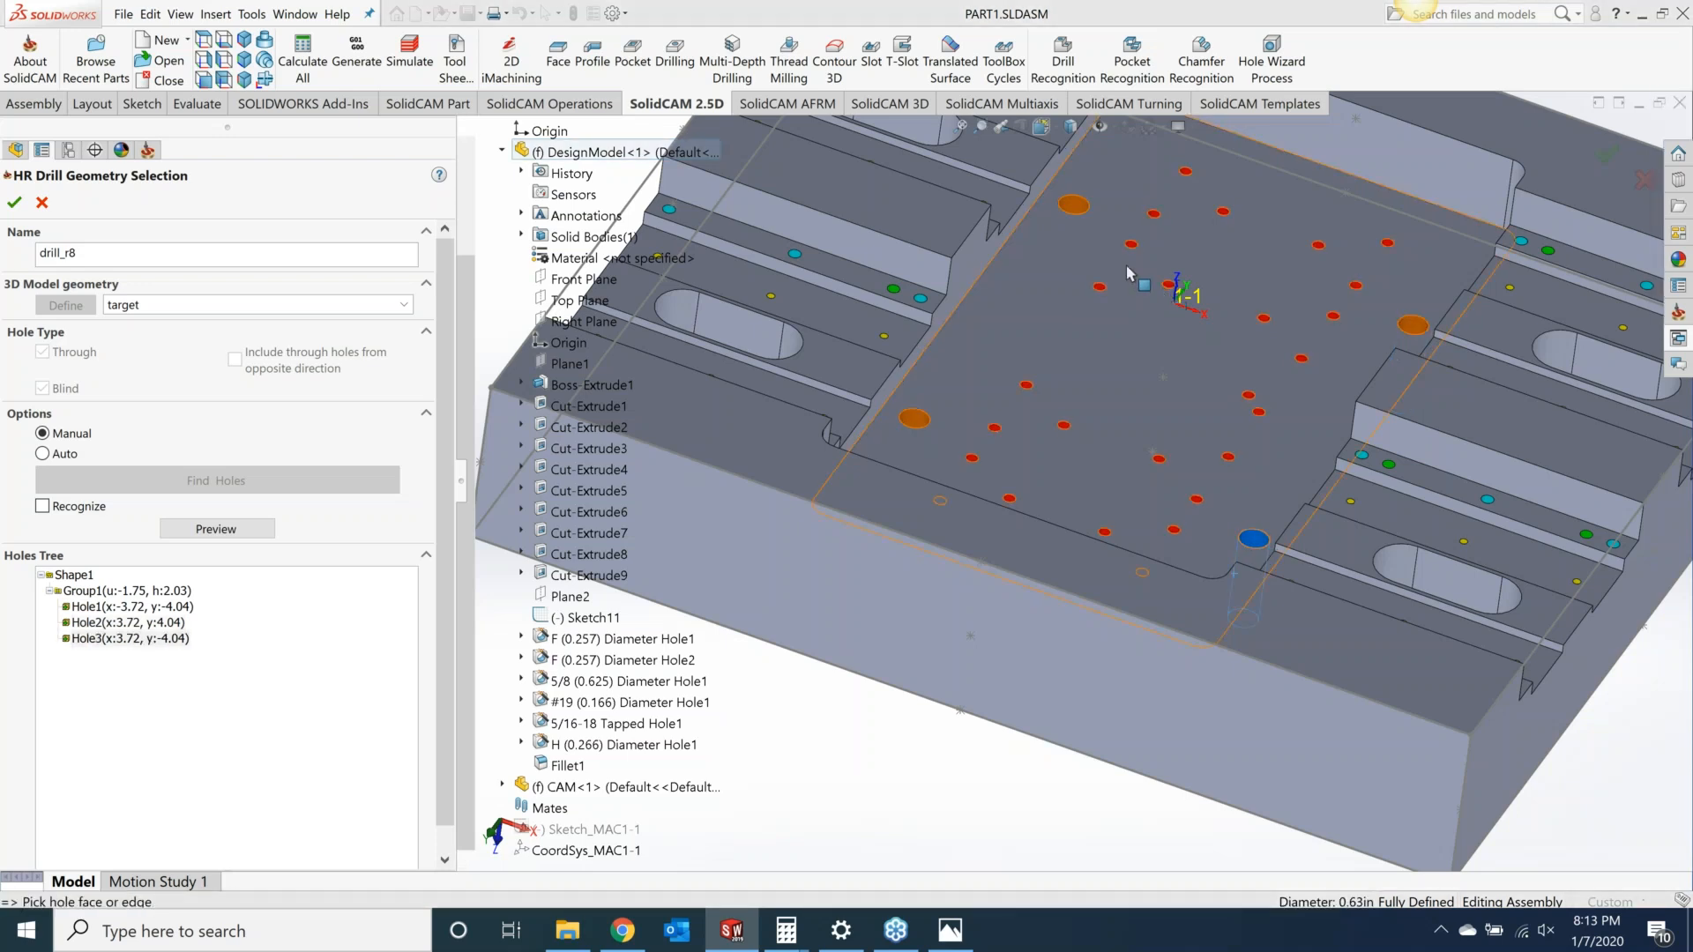
{"action": "left_click", "coordinate": [1073, 205]}
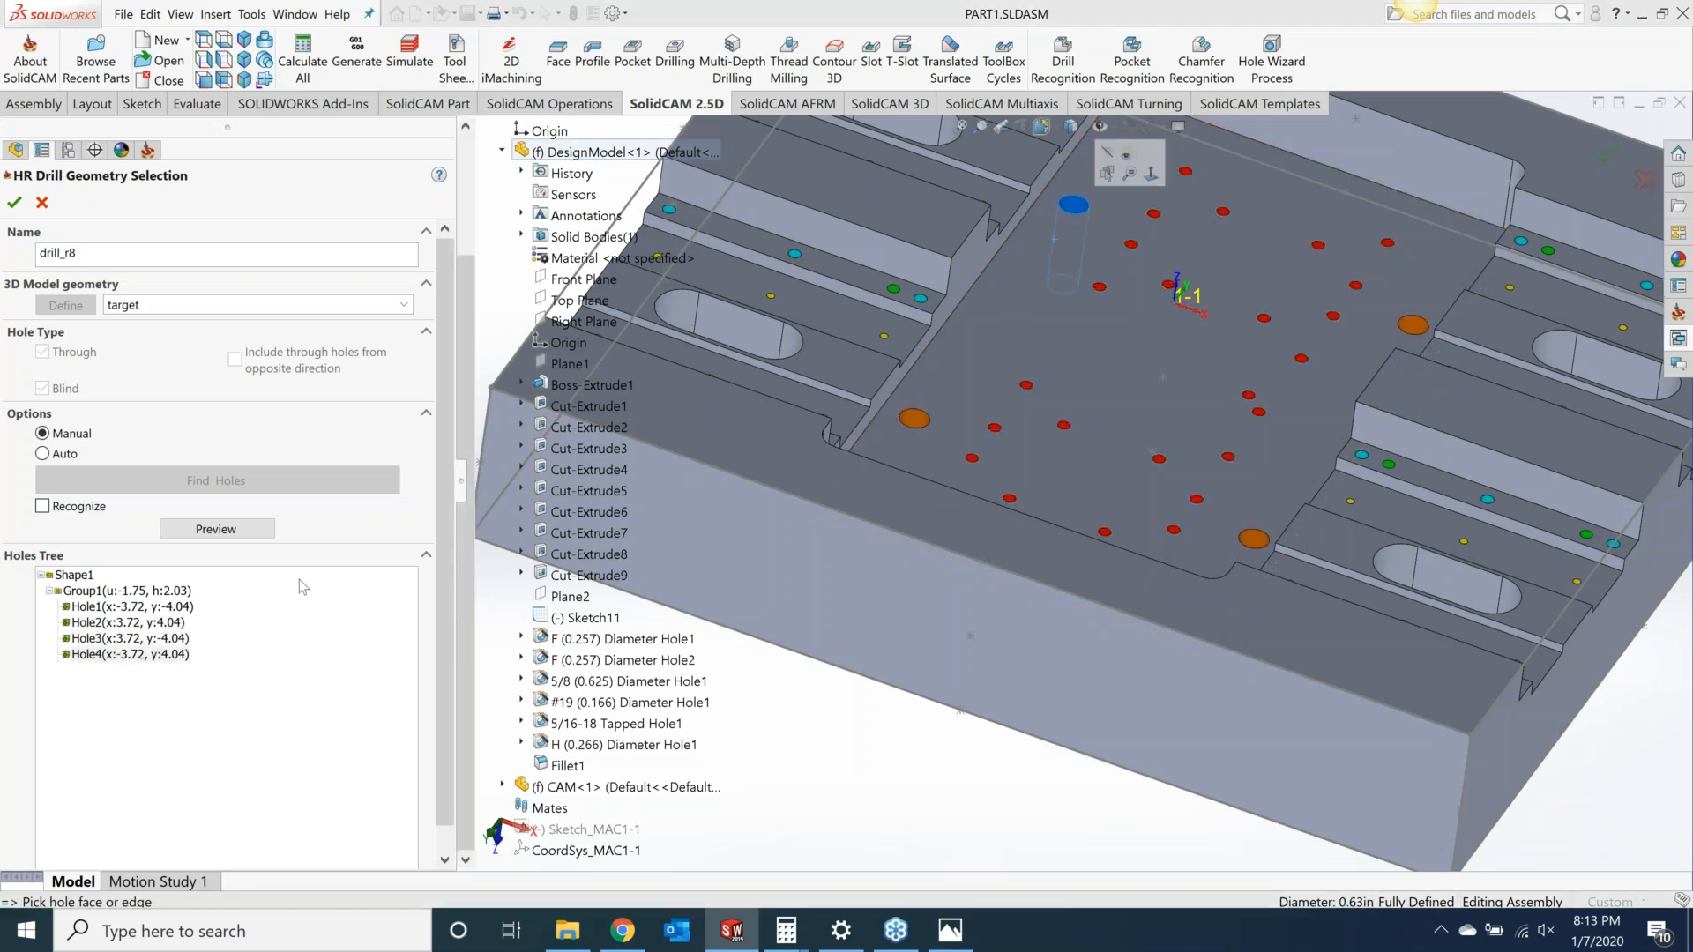
Step: Preview the selected holes and confirm the geometry selection
{"action": "left_click", "coordinate": [231, 530]}
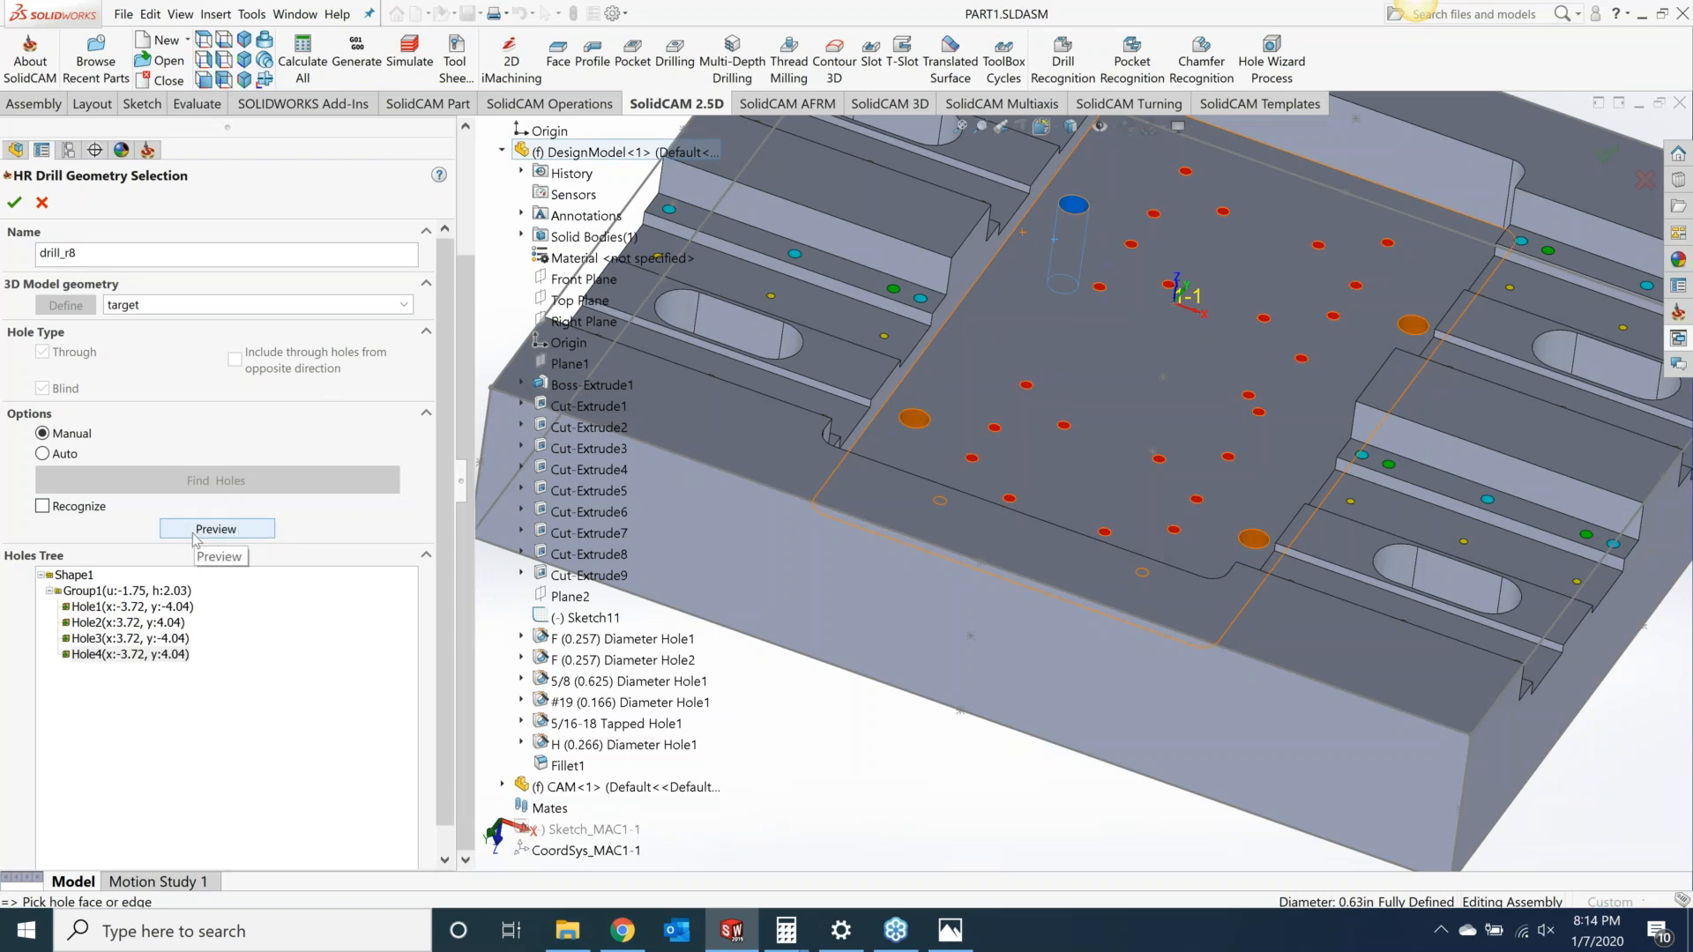
{"action": "left_click", "coordinate": [195, 532]}
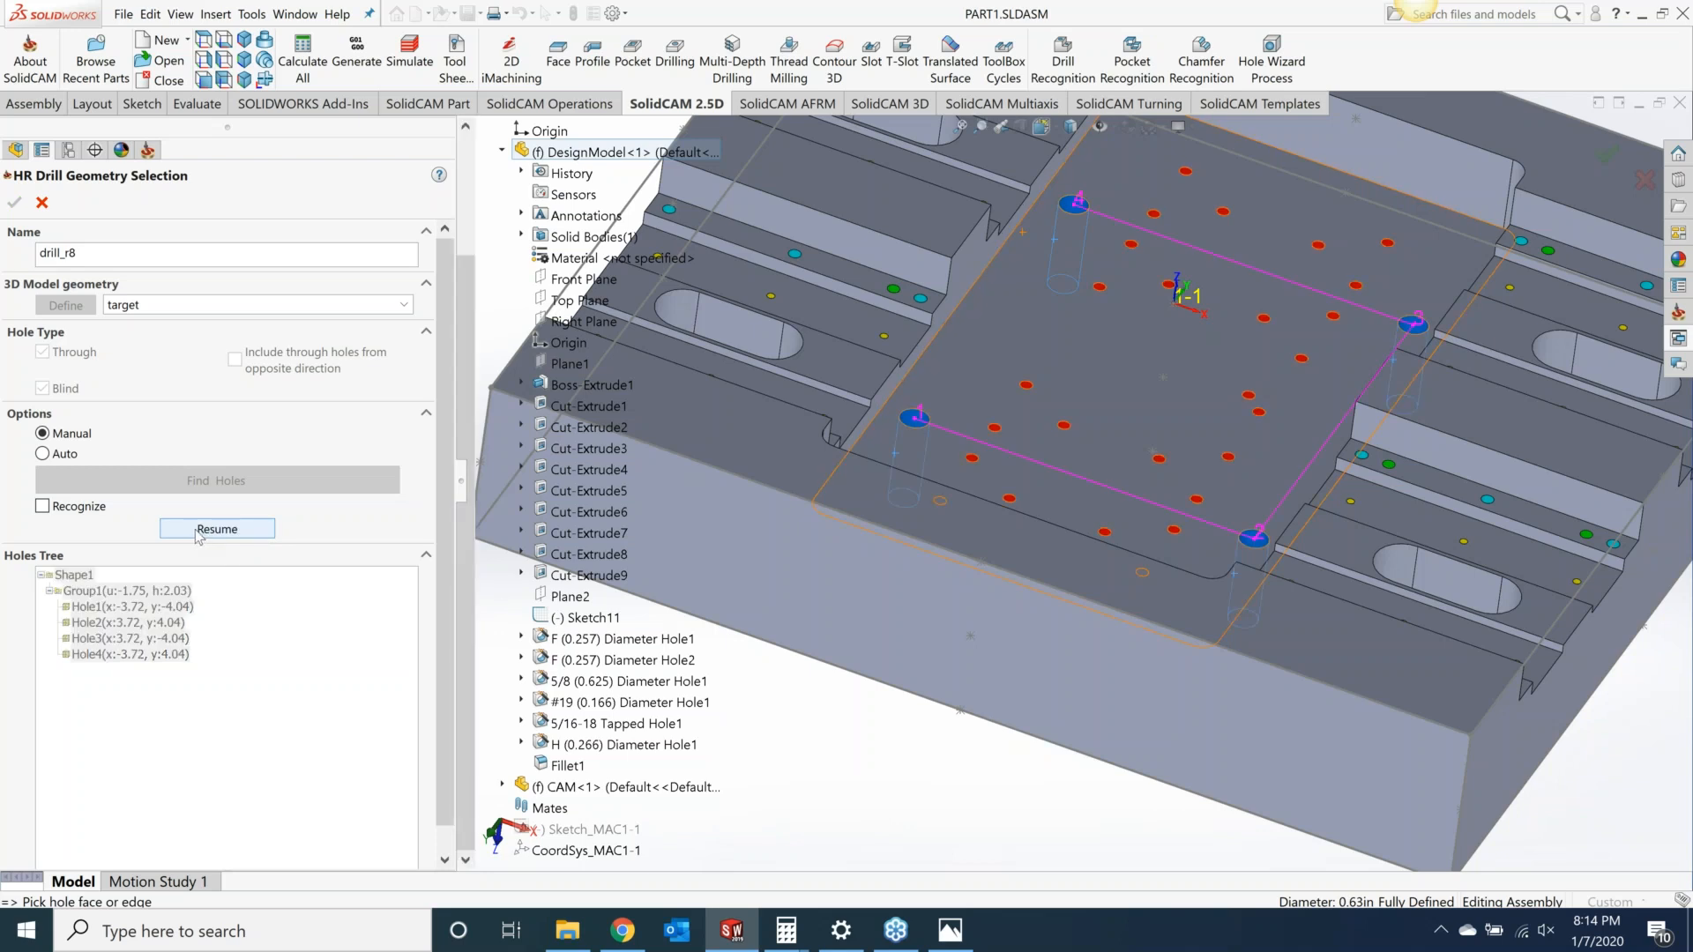
{"action": "left_click", "coordinate": [208, 530]}
{"action": "left_click", "coordinate": [14, 204]}
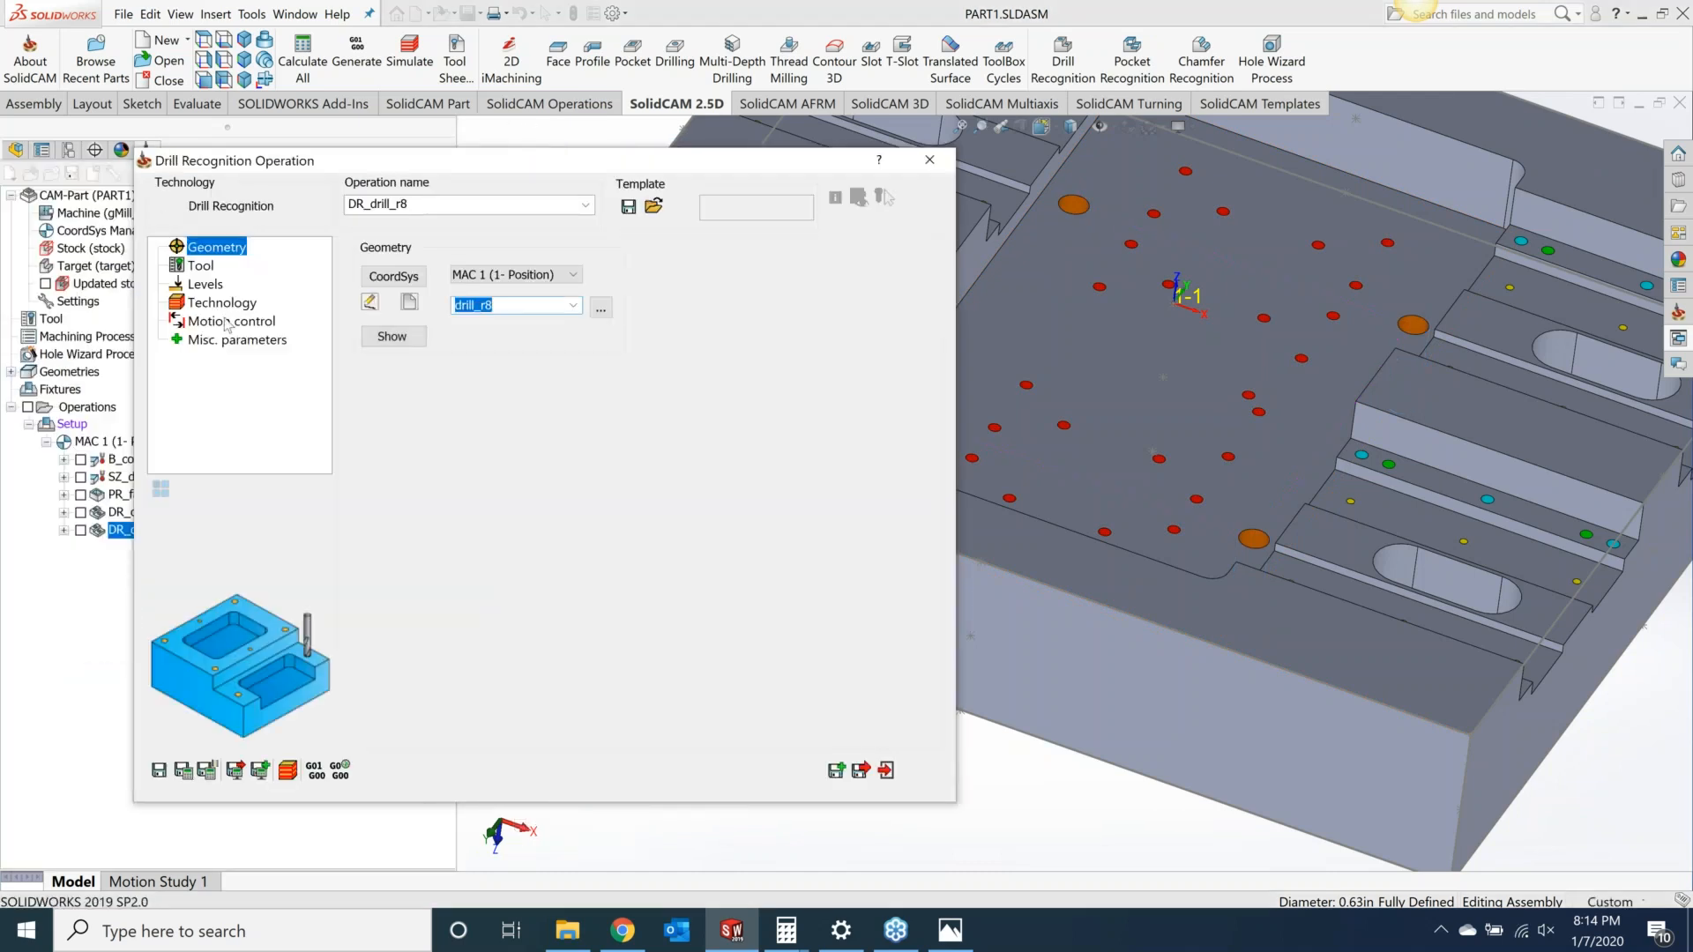
Step: Select the 0.625 inch drill, tool number 4, as the operation's tool
{"action": "left_click", "coordinate": [195, 265]}
{"action": "left_click", "coordinate": [517, 622]}
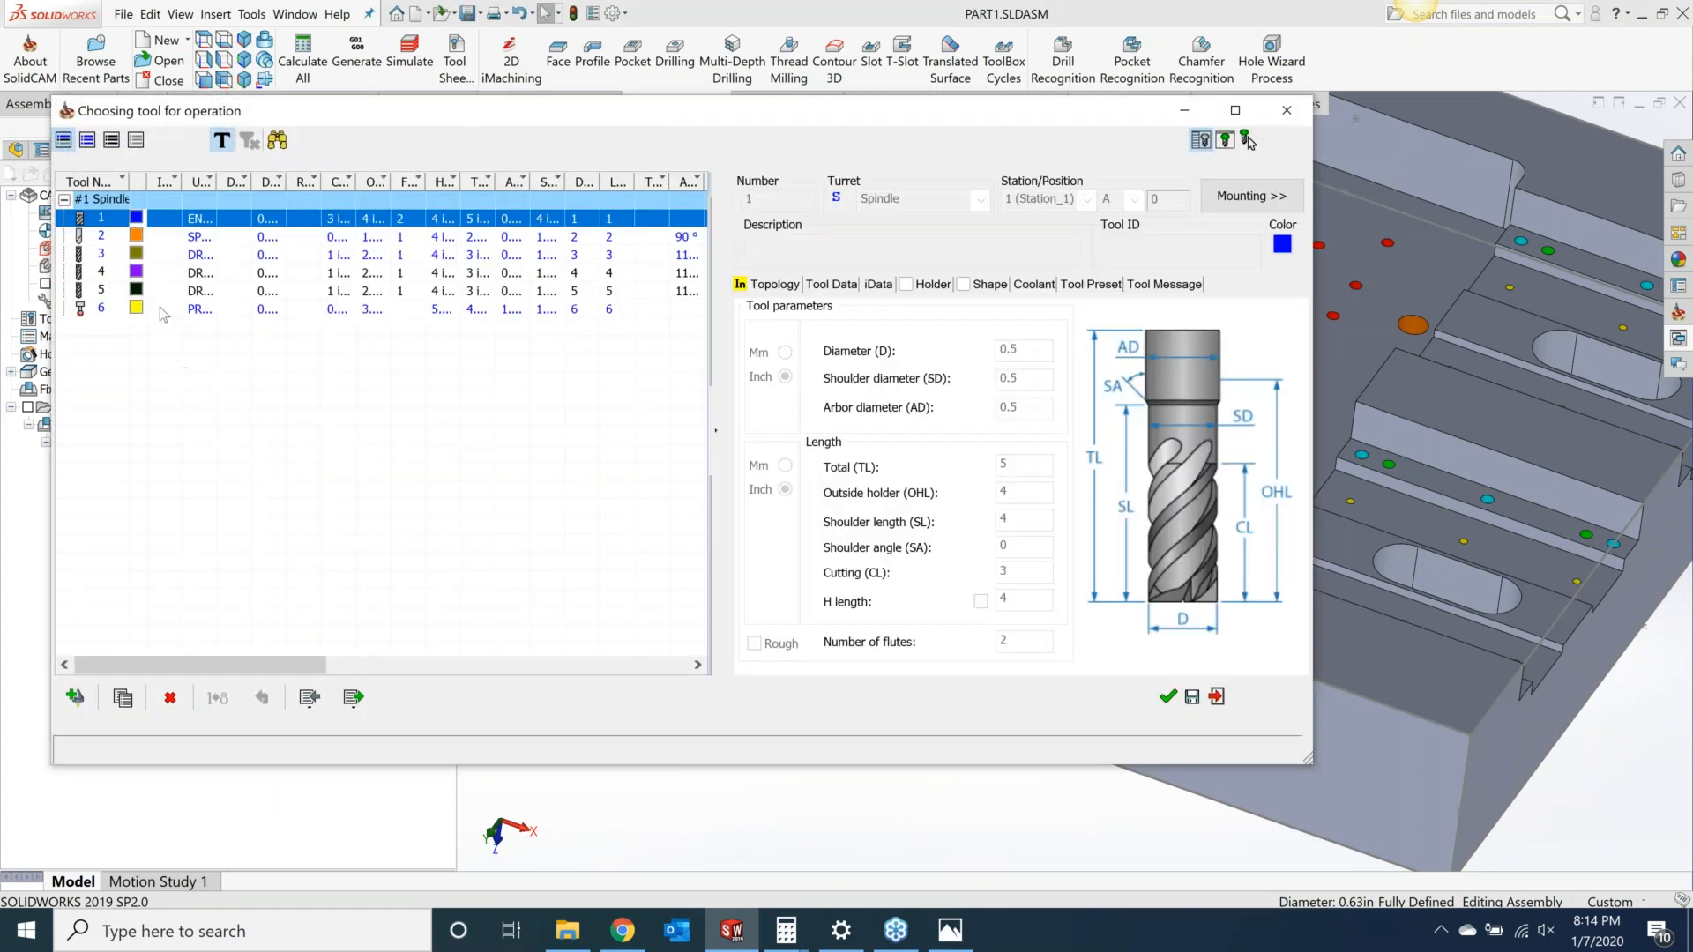
{"action": "left_click", "coordinate": [206, 275]}
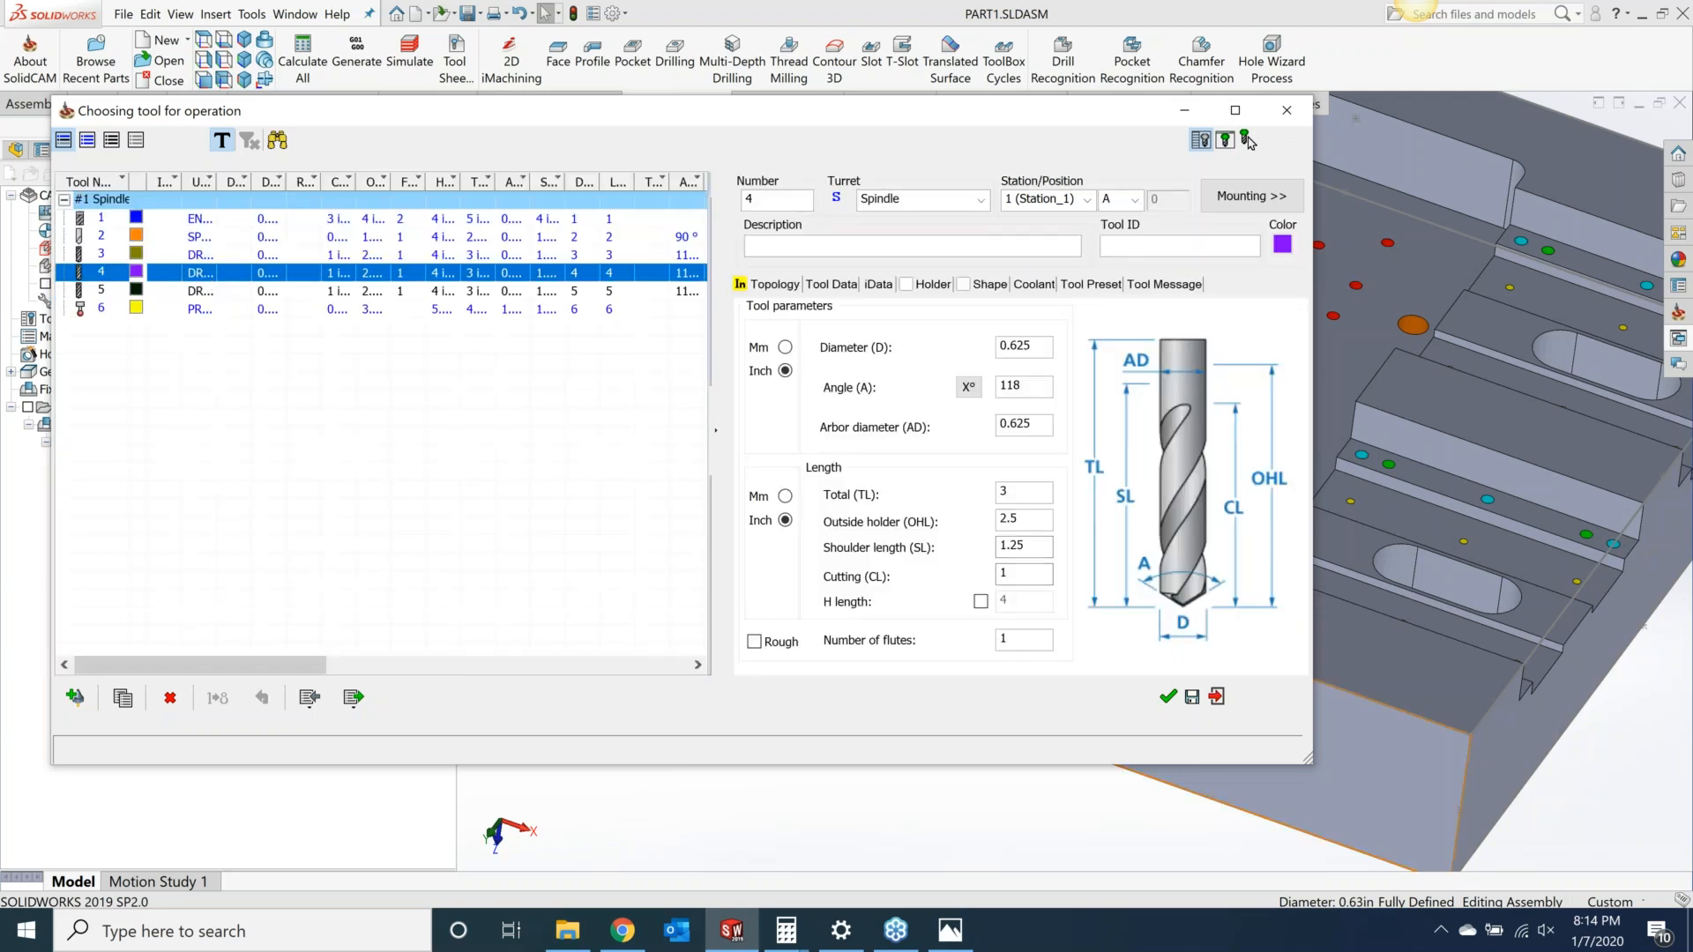
{"action": "left_click", "coordinate": [1168, 697]}
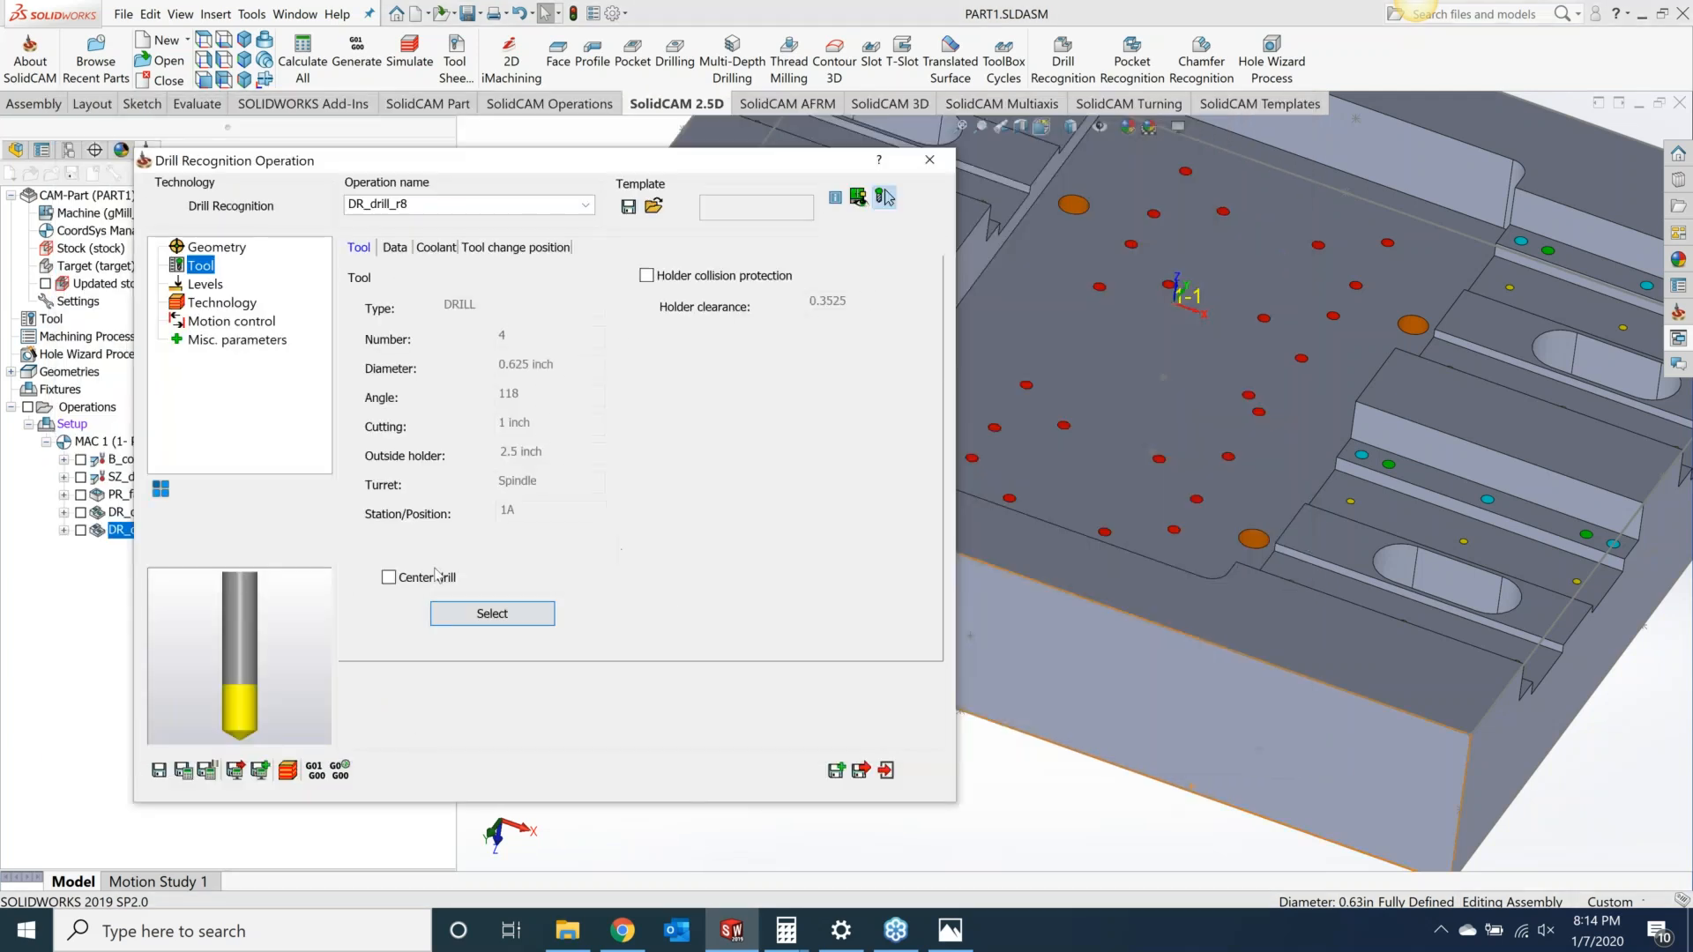
Step: In the levels' depth edit, set the depth type to Full Diameter for all holes
{"action": "left_click", "coordinate": [205, 284]}
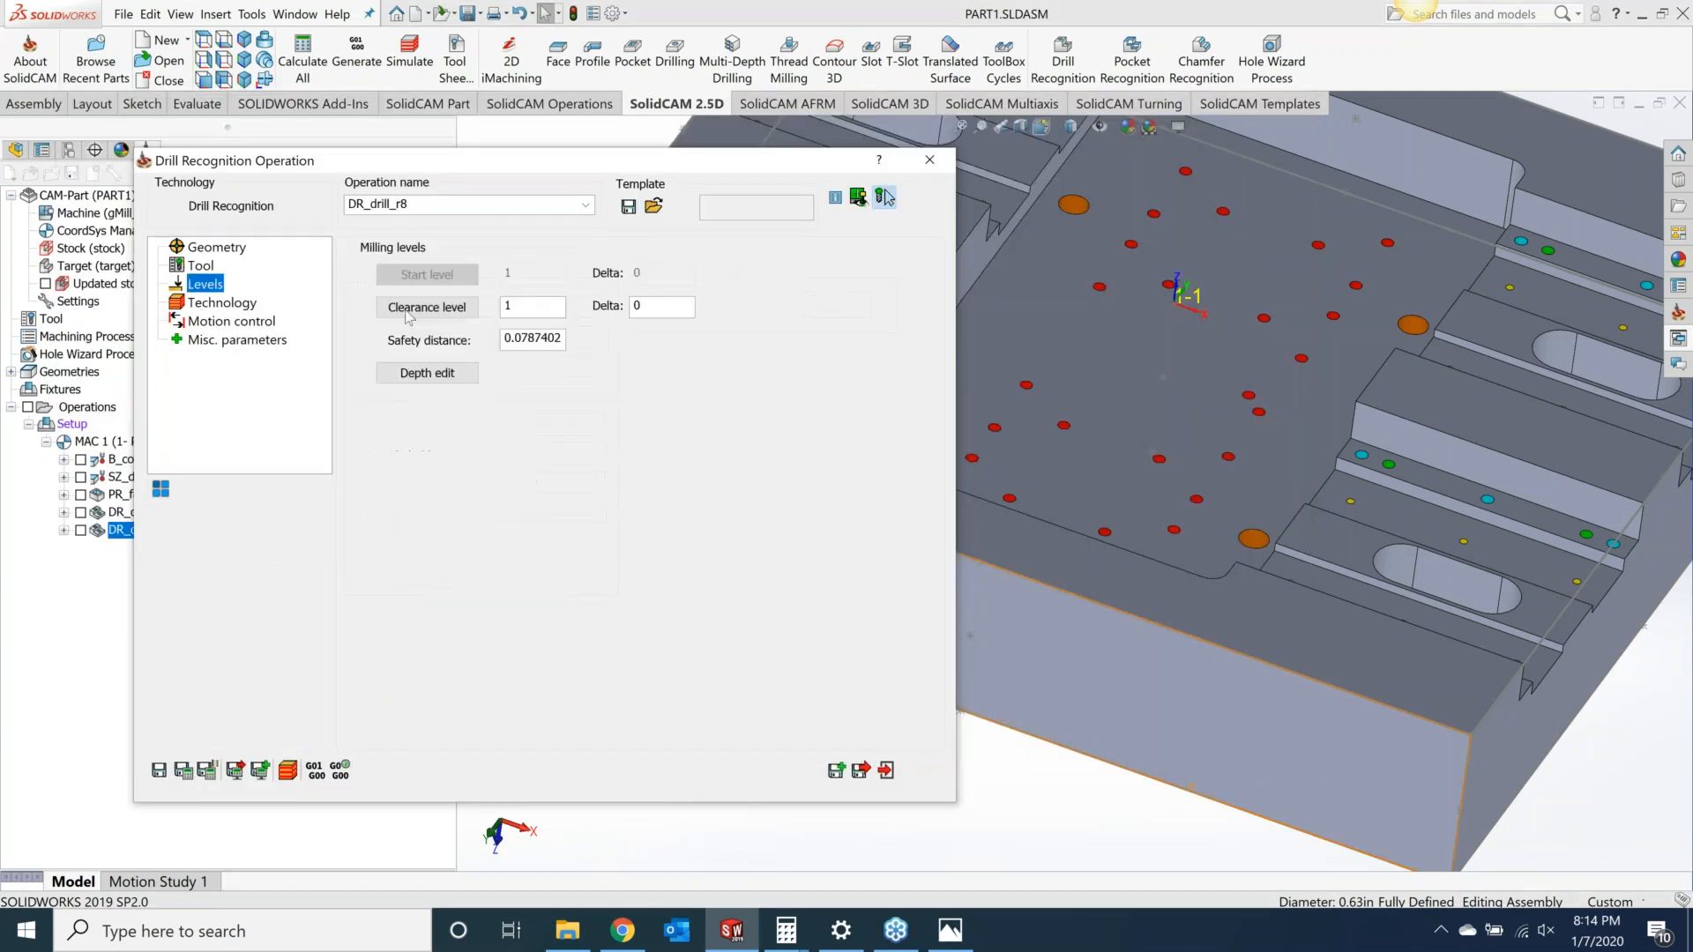
{"action": "left_click", "coordinate": [427, 373]}
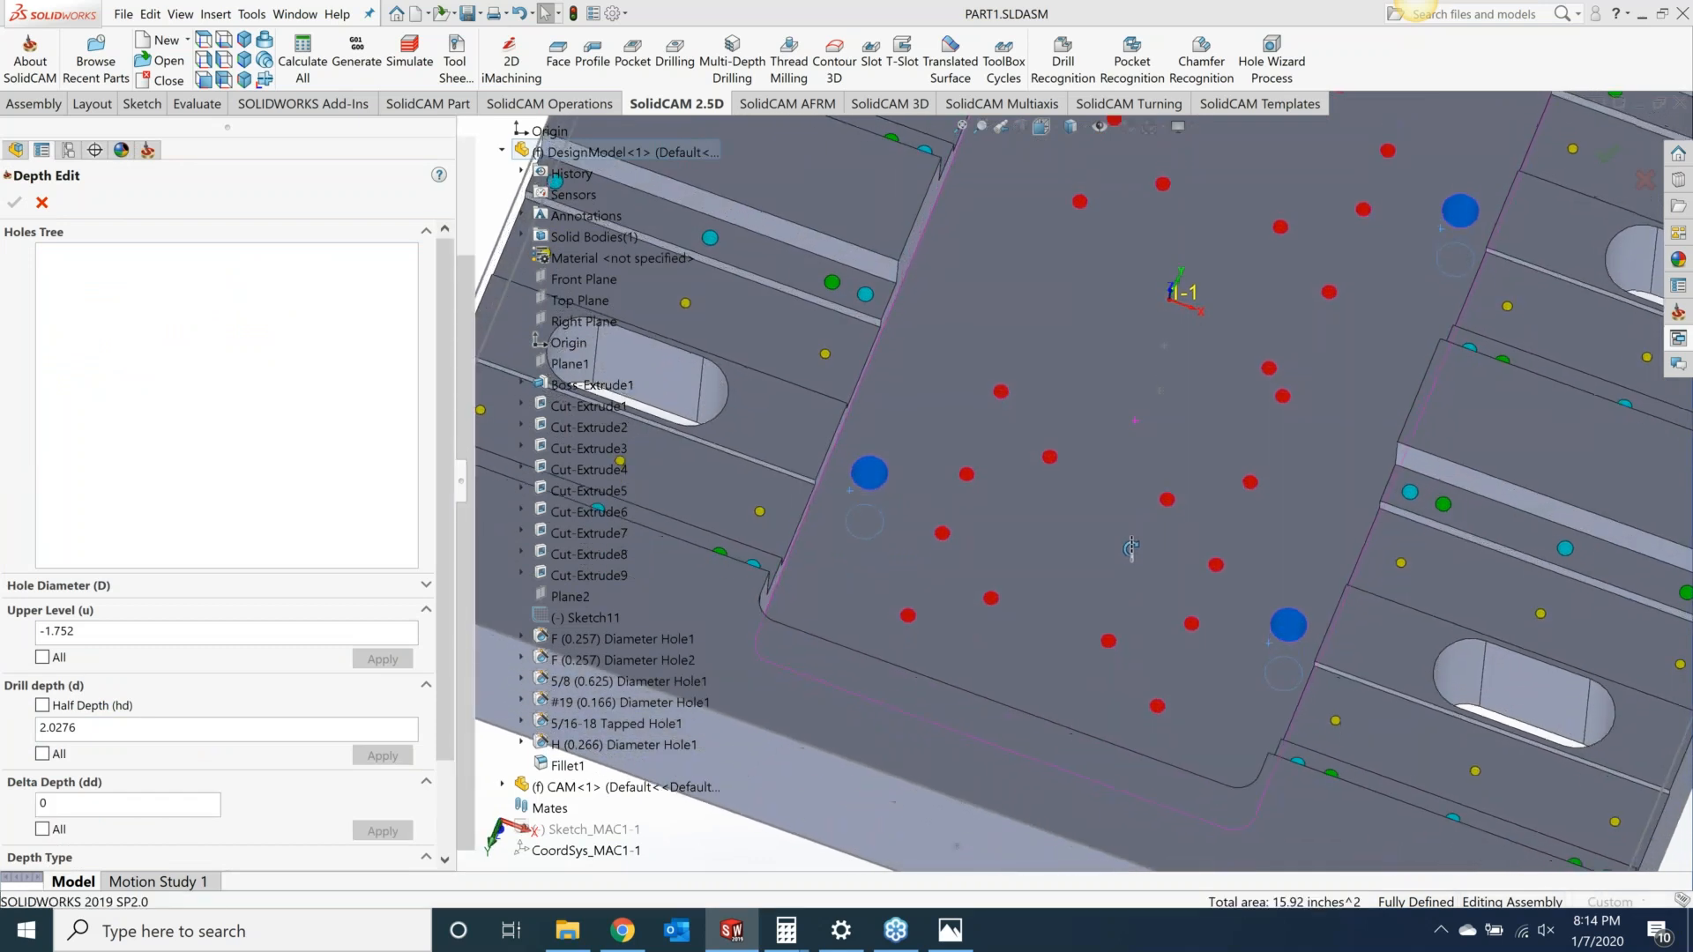
{"action": "scroll", "coordinate": [183, 711], "scroll_direction": "down", "scroll_amount": 3}
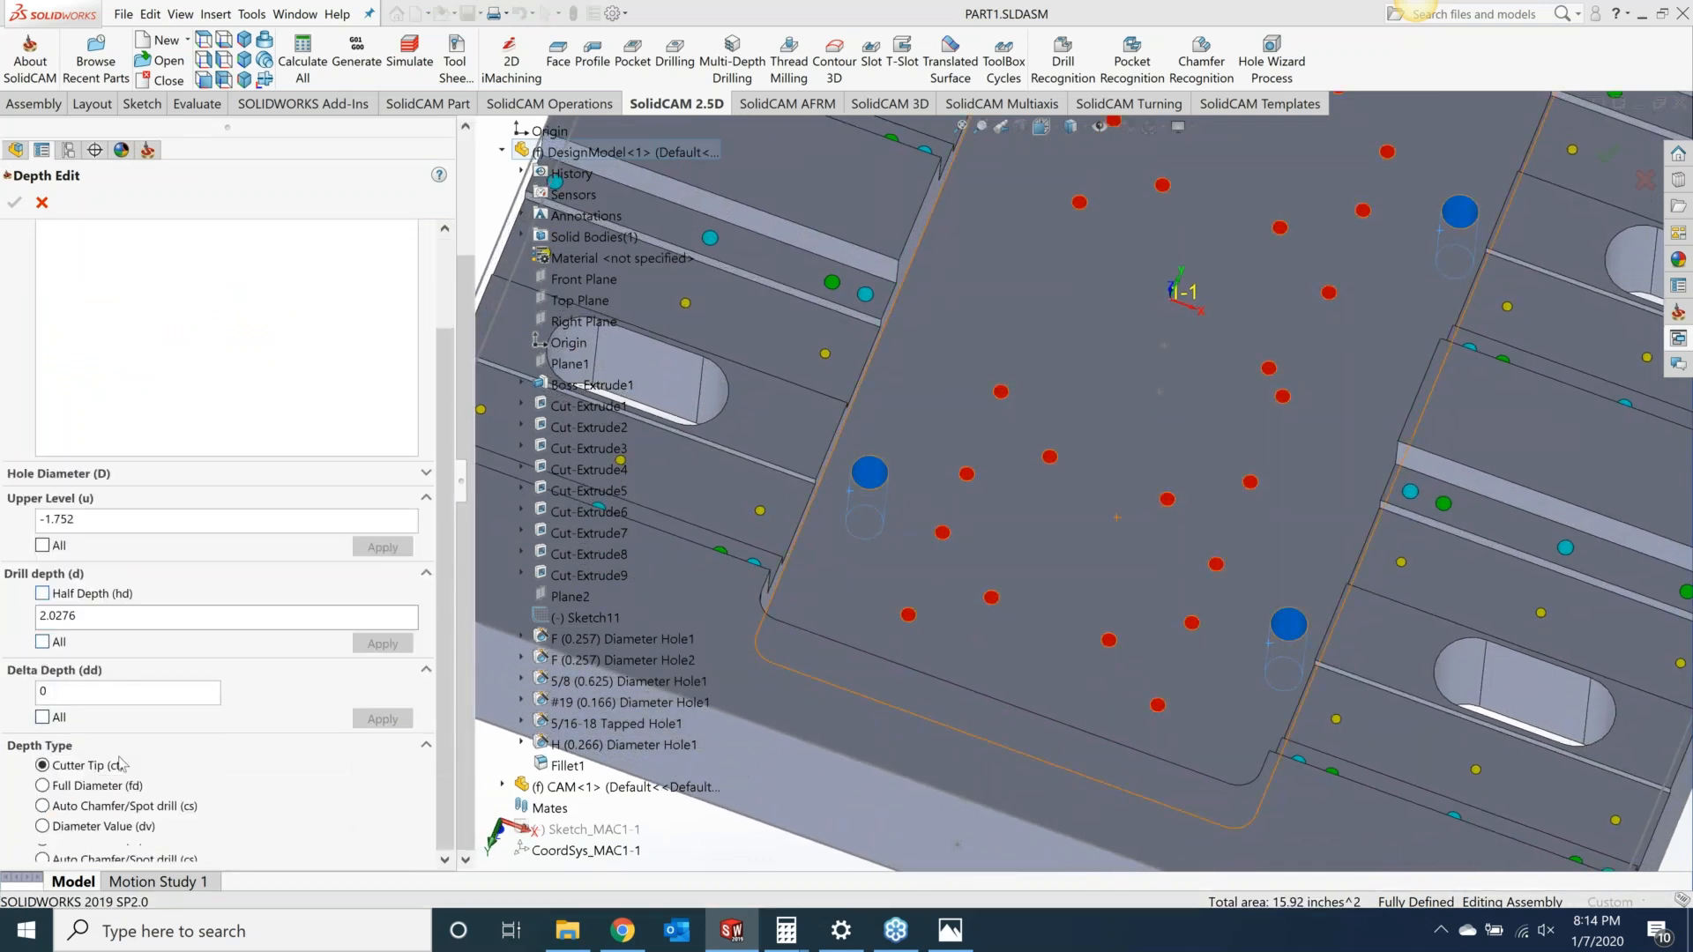
{"action": "left_click", "coordinate": [42, 786]}
{"action": "left_click", "coordinate": [42, 852]}
{"action": "left_click", "coordinate": [382, 856]}
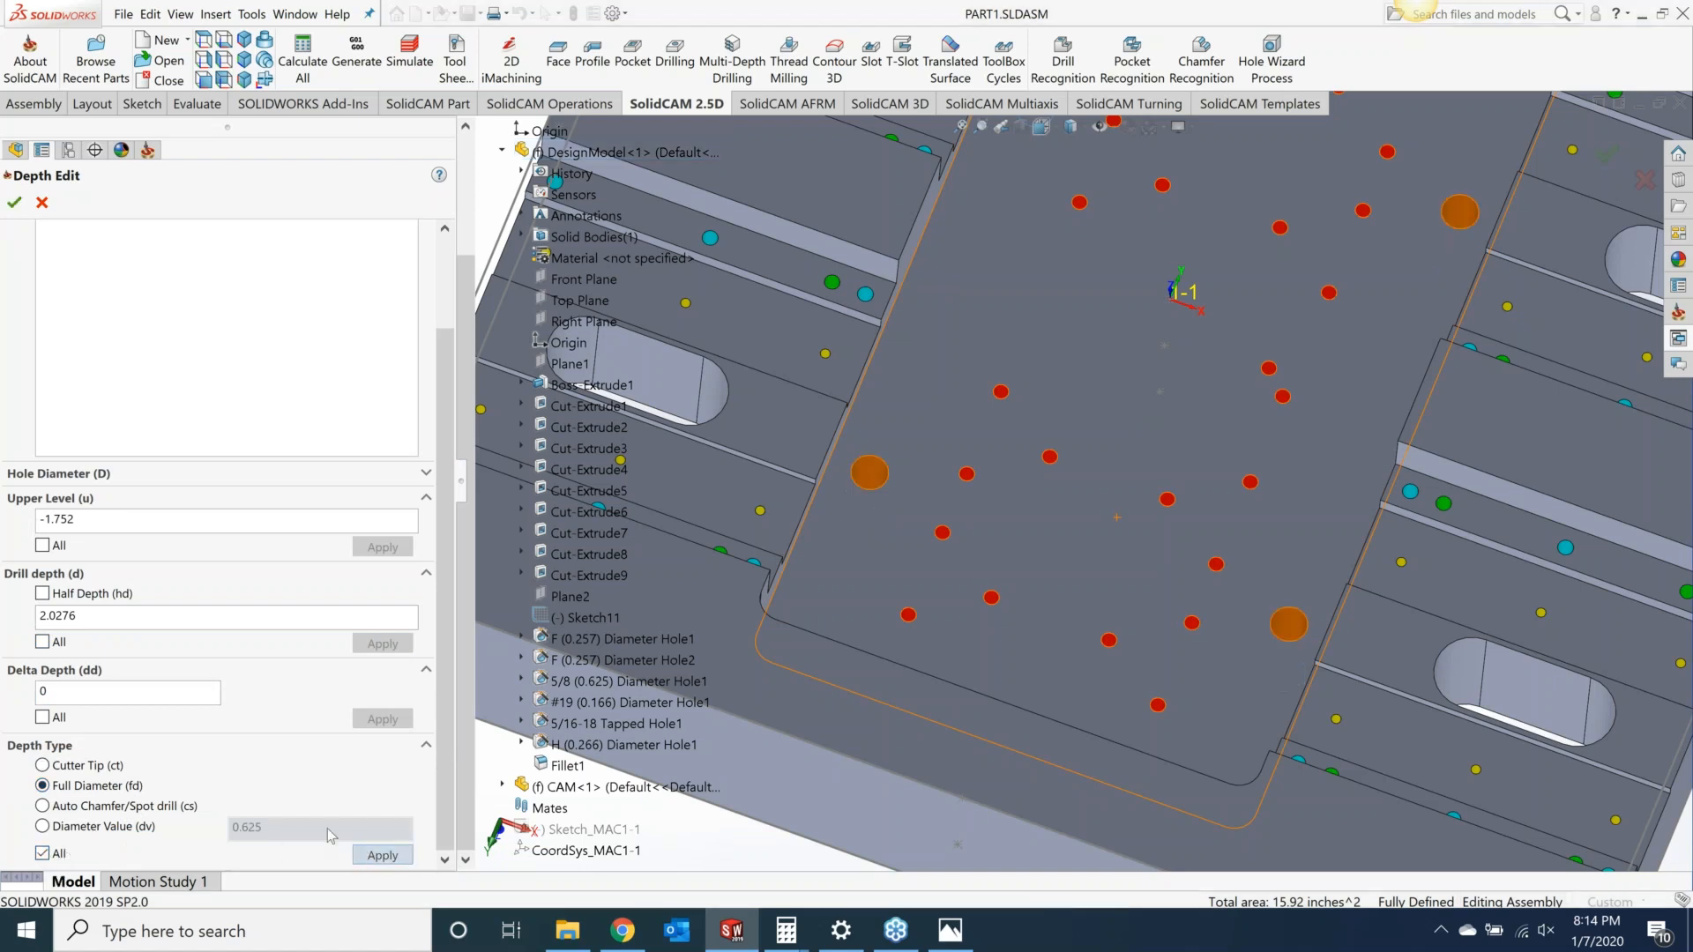
Step: Set the delta depth to -0.01, apply it to all holes, and confirm the depth edit
{"action": "double_click", "coordinate": [42, 693]}
{"action": "type", "text": "-.01"}
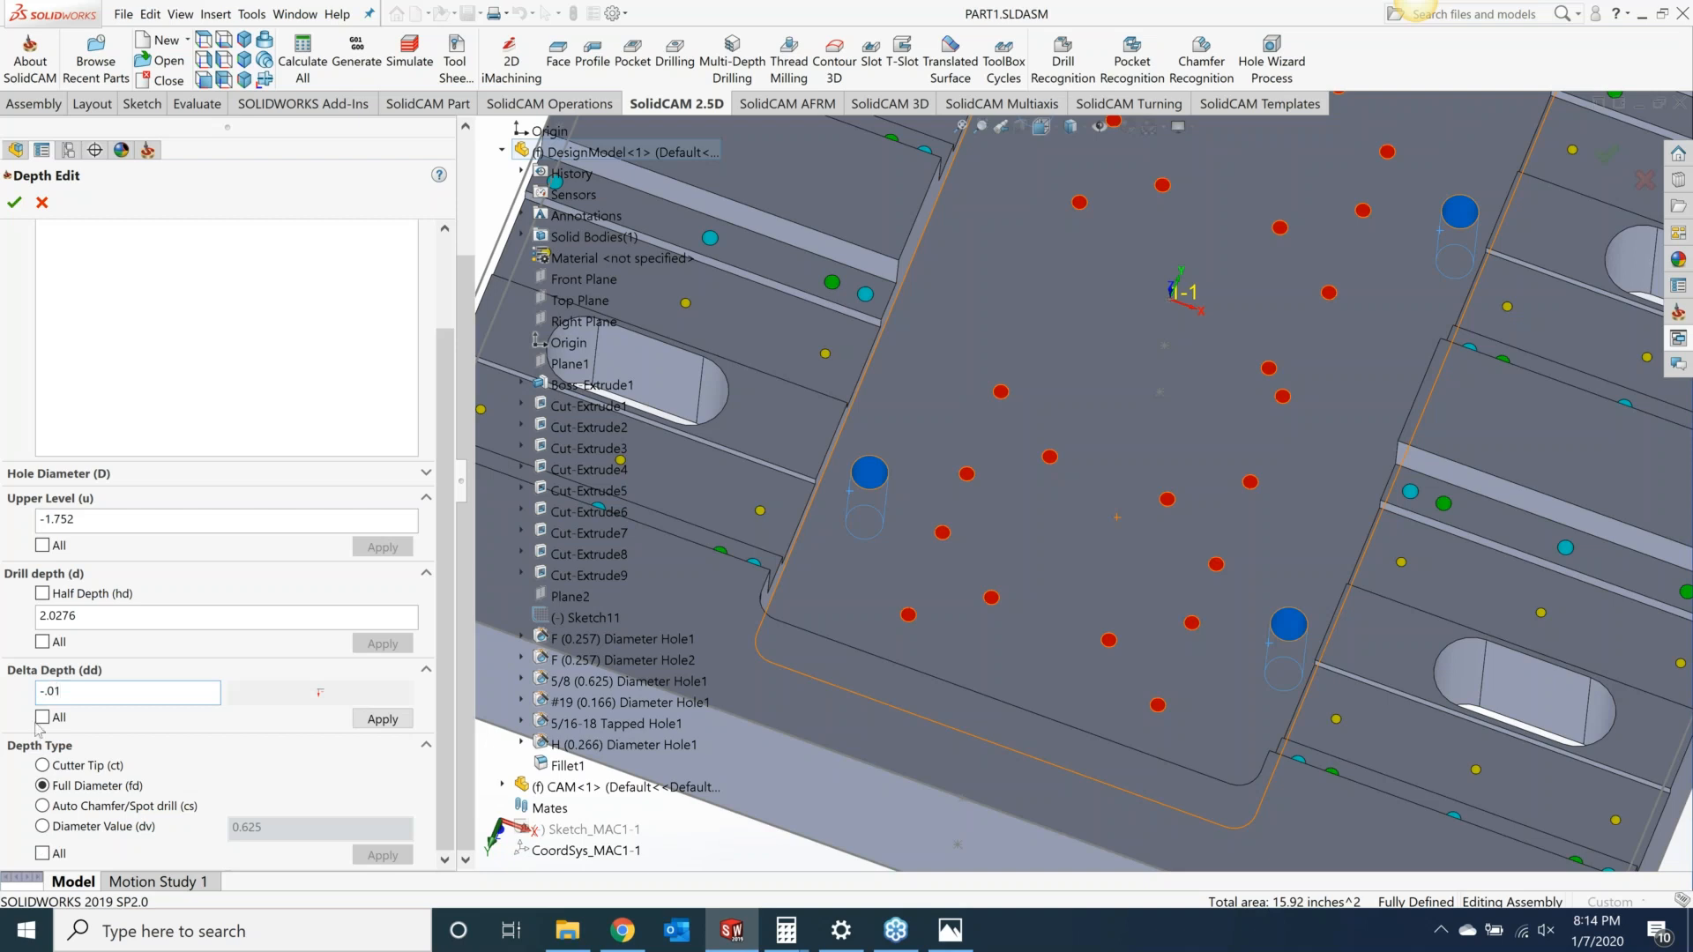
{"action": "left_click", "coordinate": [375, 719]}
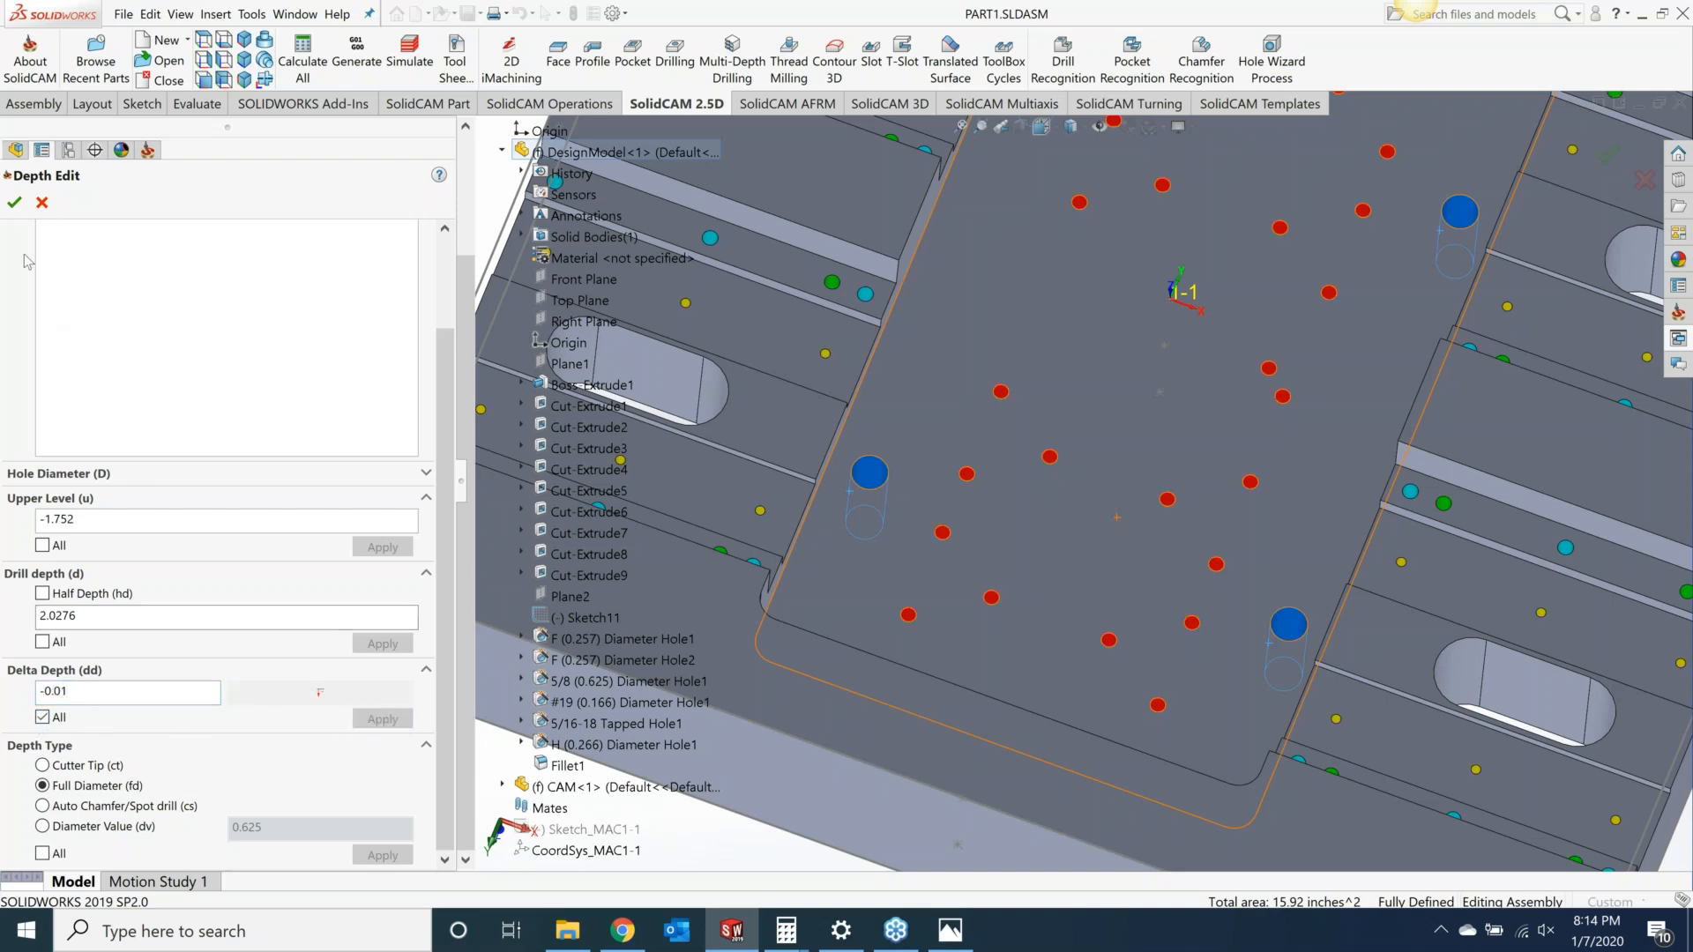
{"action": "left_click", "coordinate": [15, 203]}
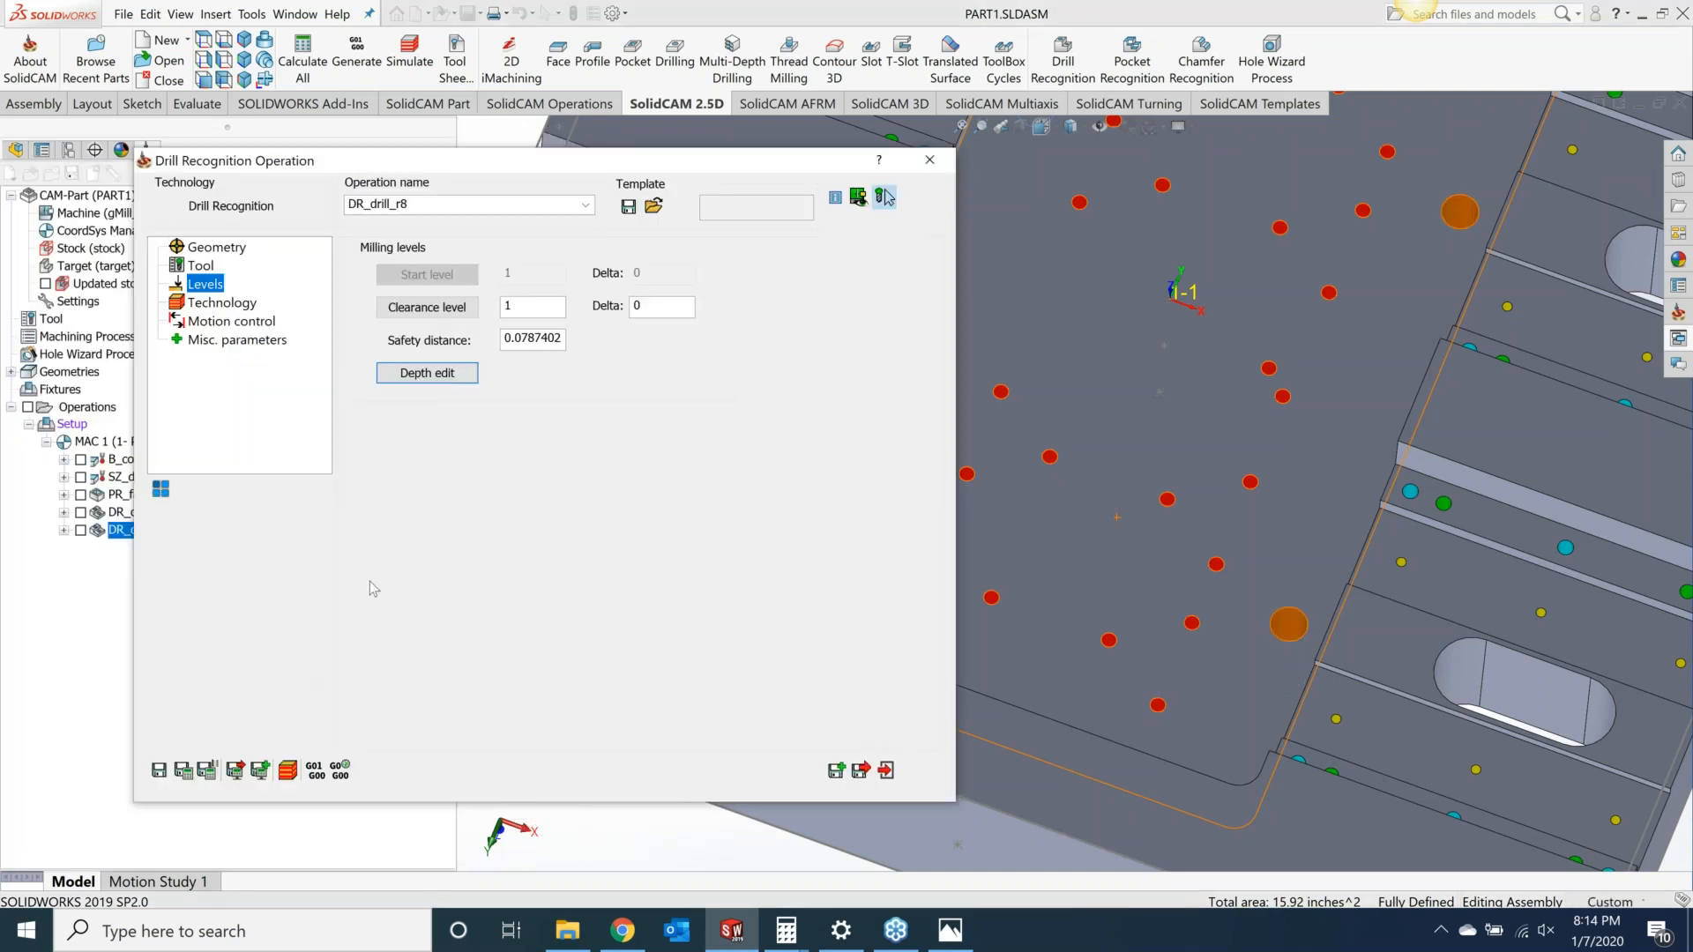
Step: Set the drill cycle to G83 with a 0.2 step down and 0.2 Q_Peck, then save and calculate the operation
{"action": "left_click", "coordinate": [225, 309]}
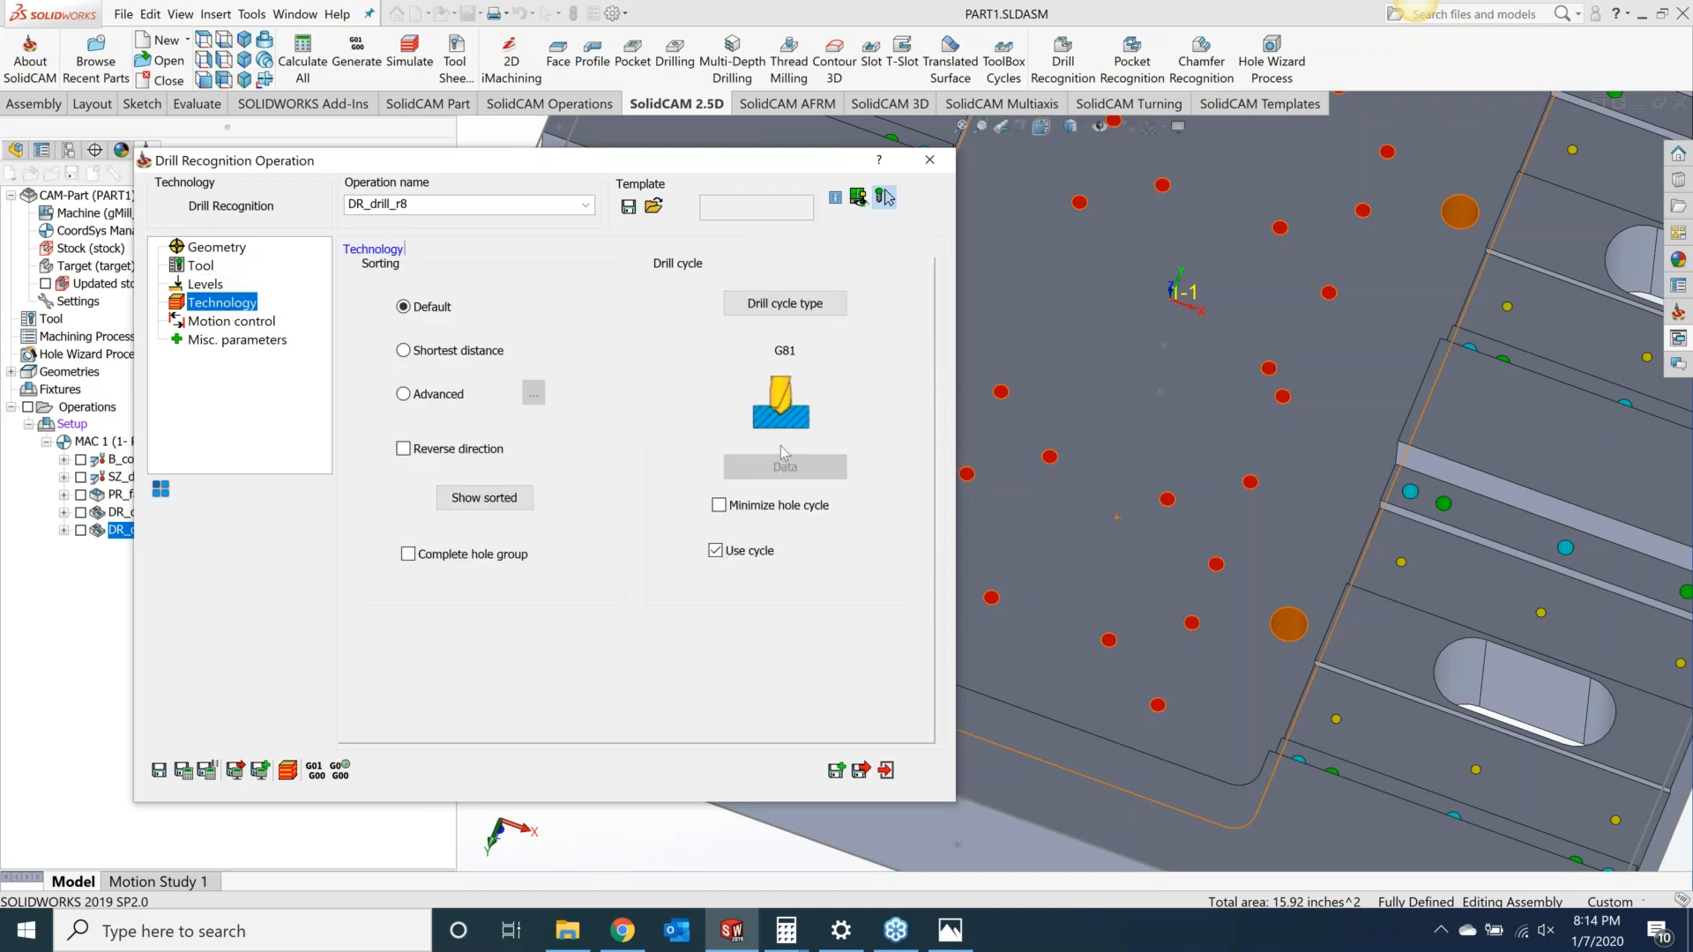
{"action": "left_click", "coordinate": [749, 304]}
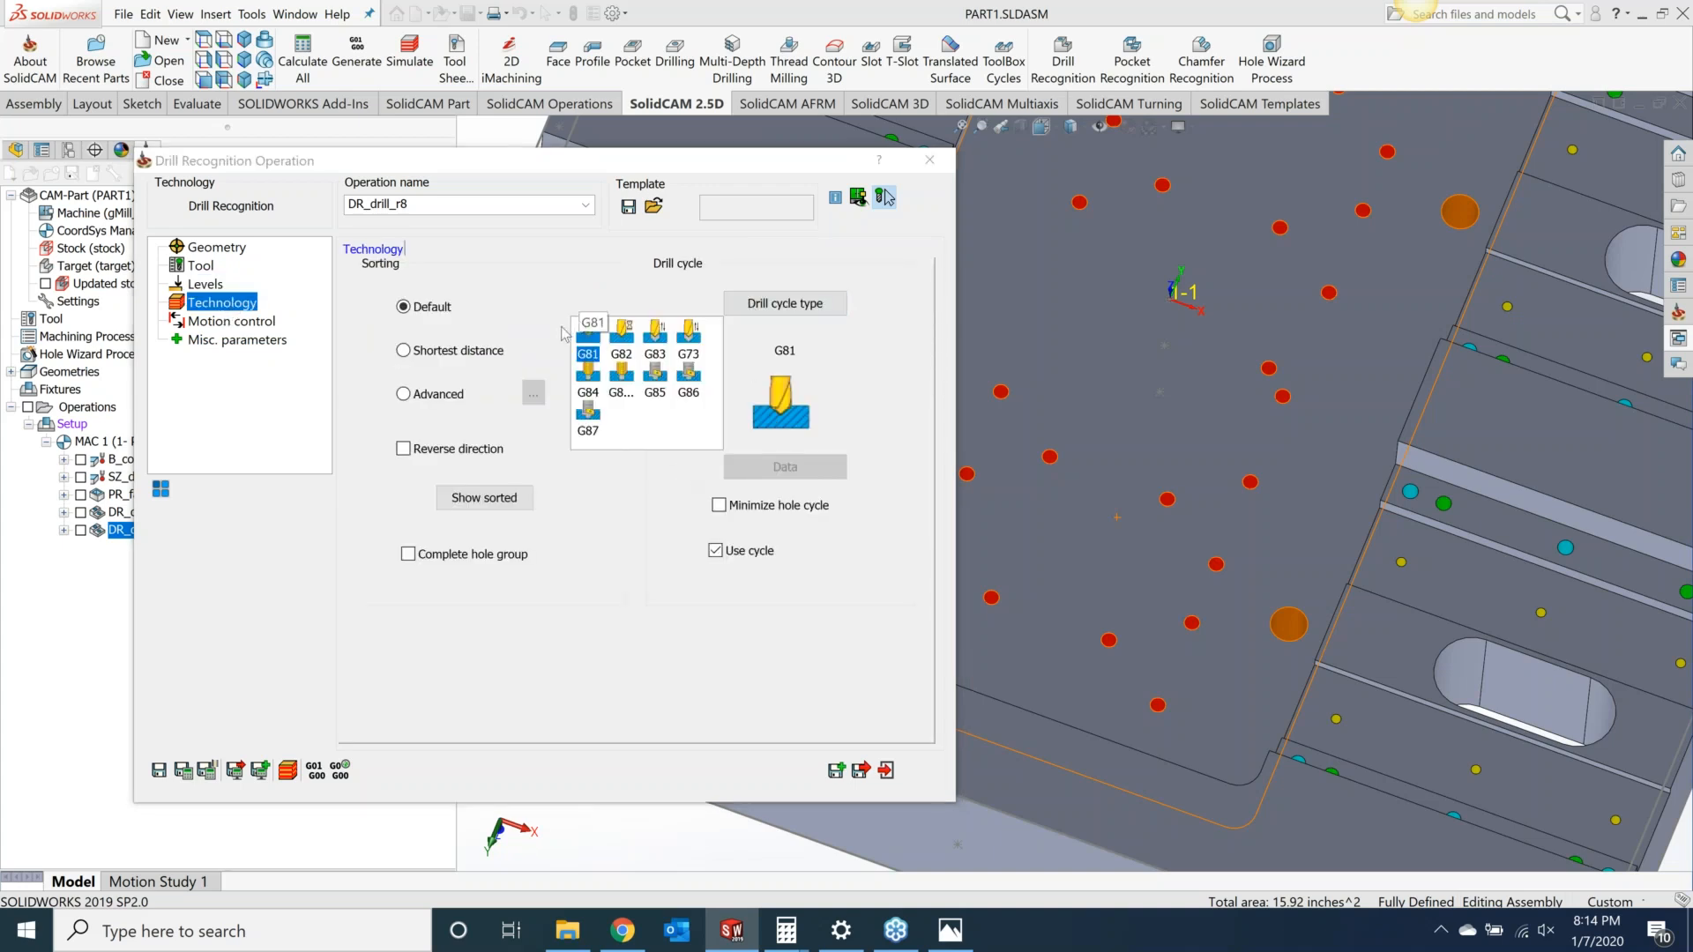
{"action": "left_click", "coordinate": [664, 340]}
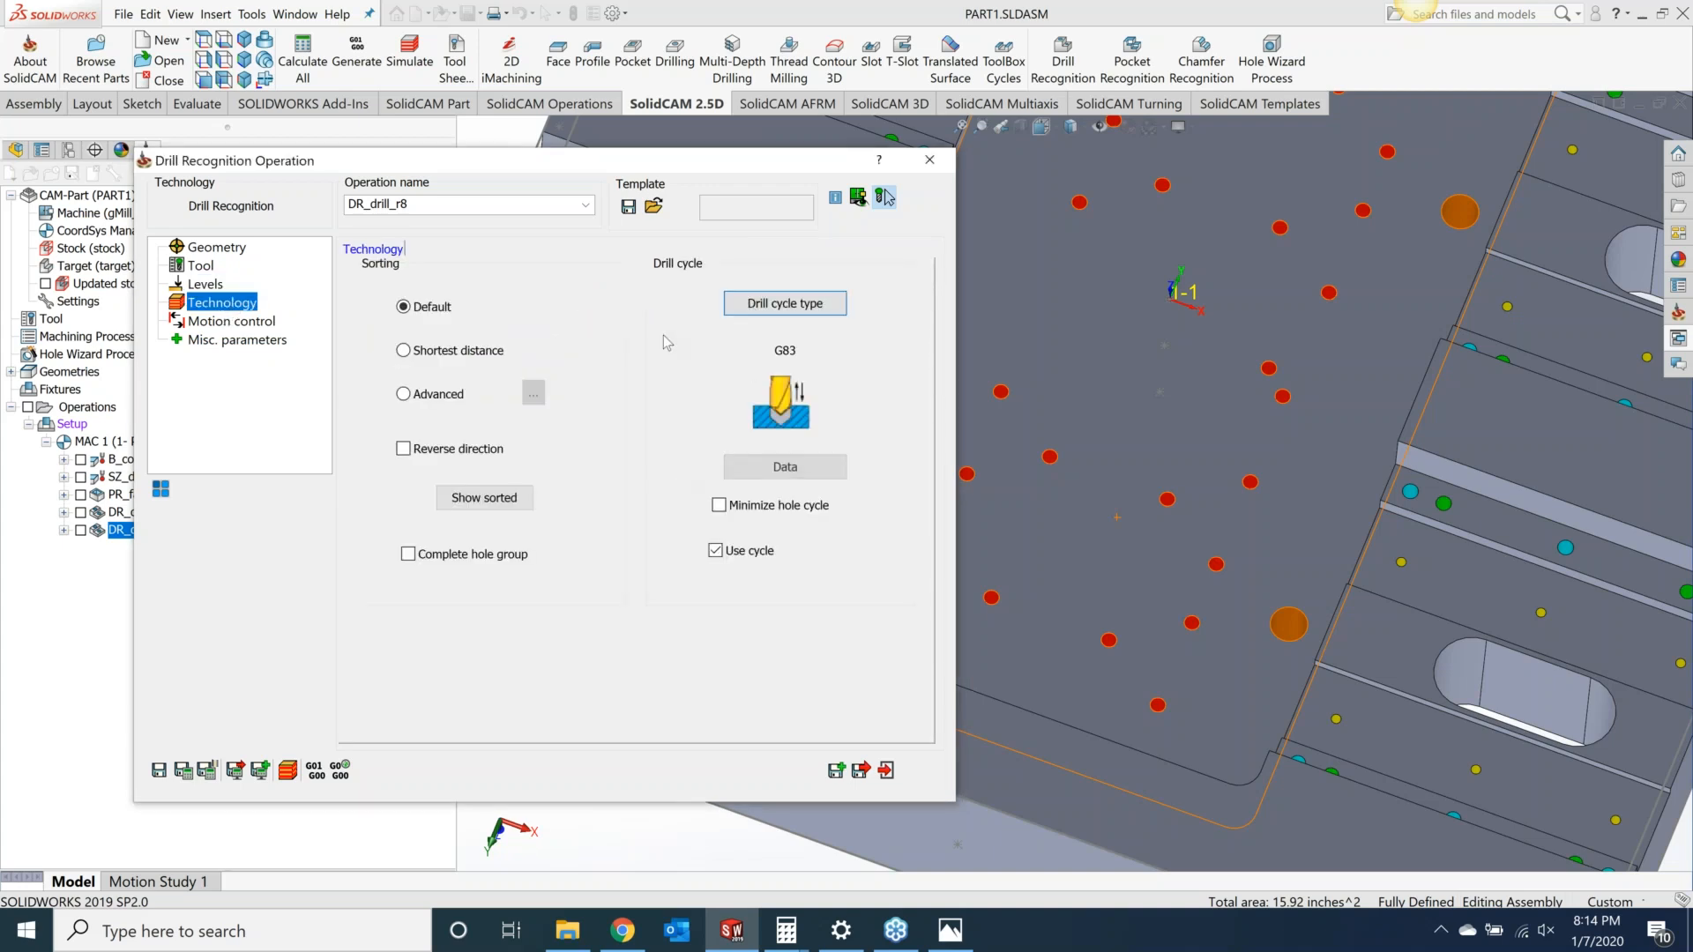
{"action": "left_click", "coordinate": [785, 466]}
{"action": "left_click", "coordinate": [672, 281]}
{"action": "type", "text": ".2"}
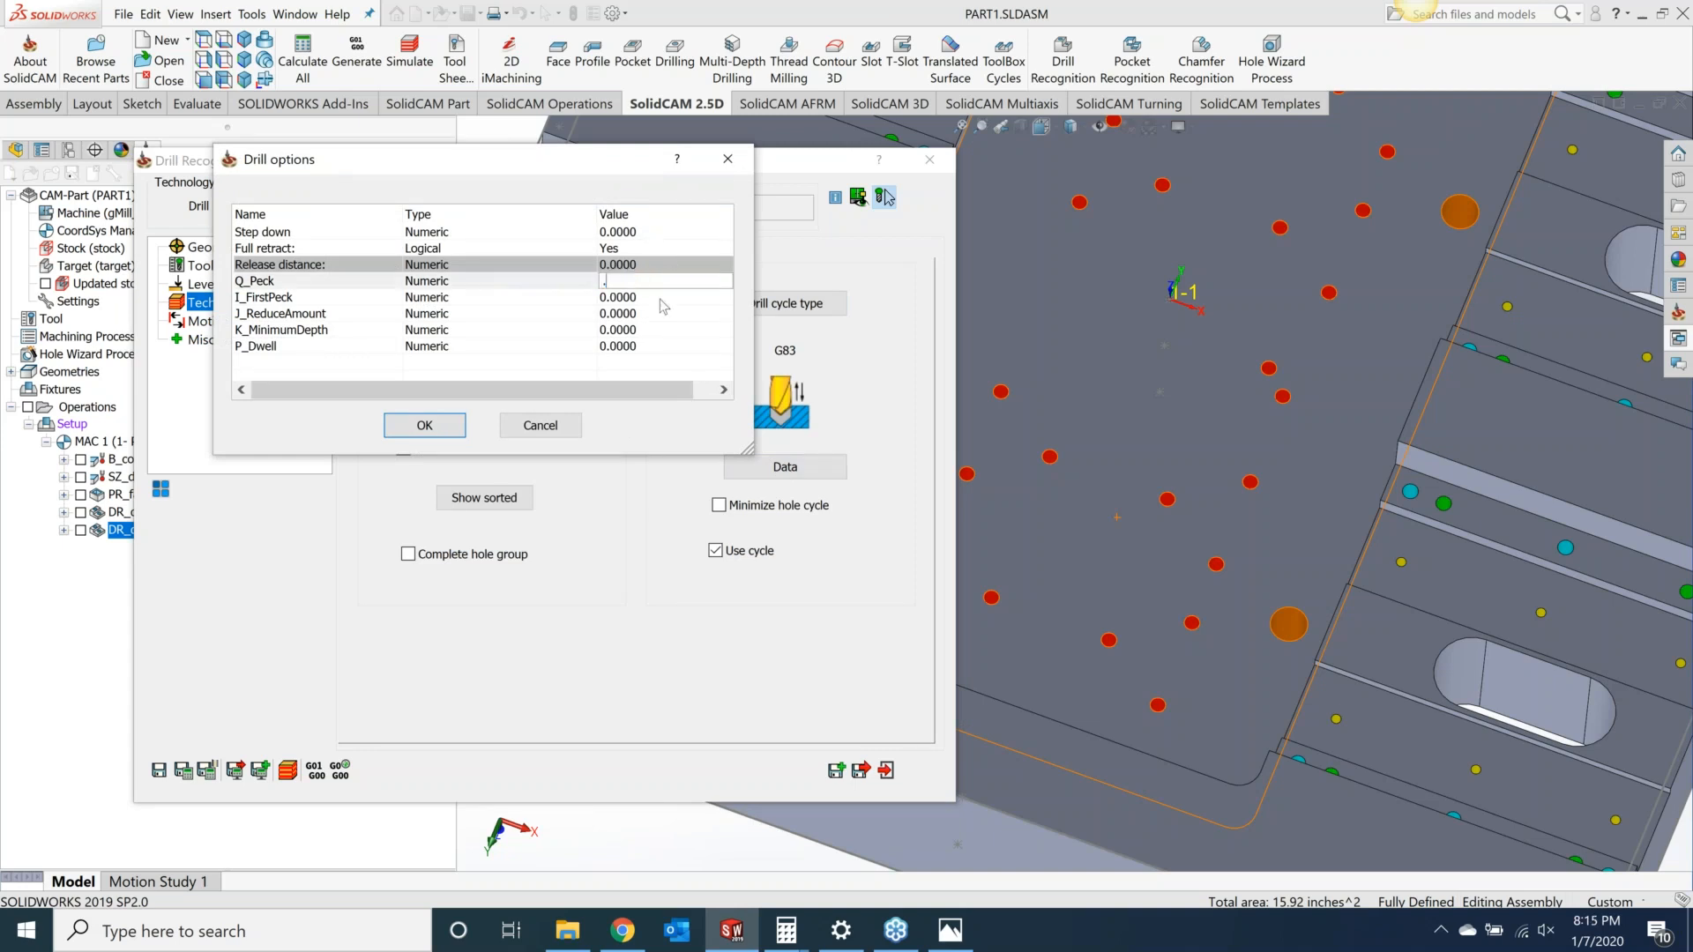
{"action": "left_click", "coordinate": [658, 231]}
{"action": "type", "text": ".2"}
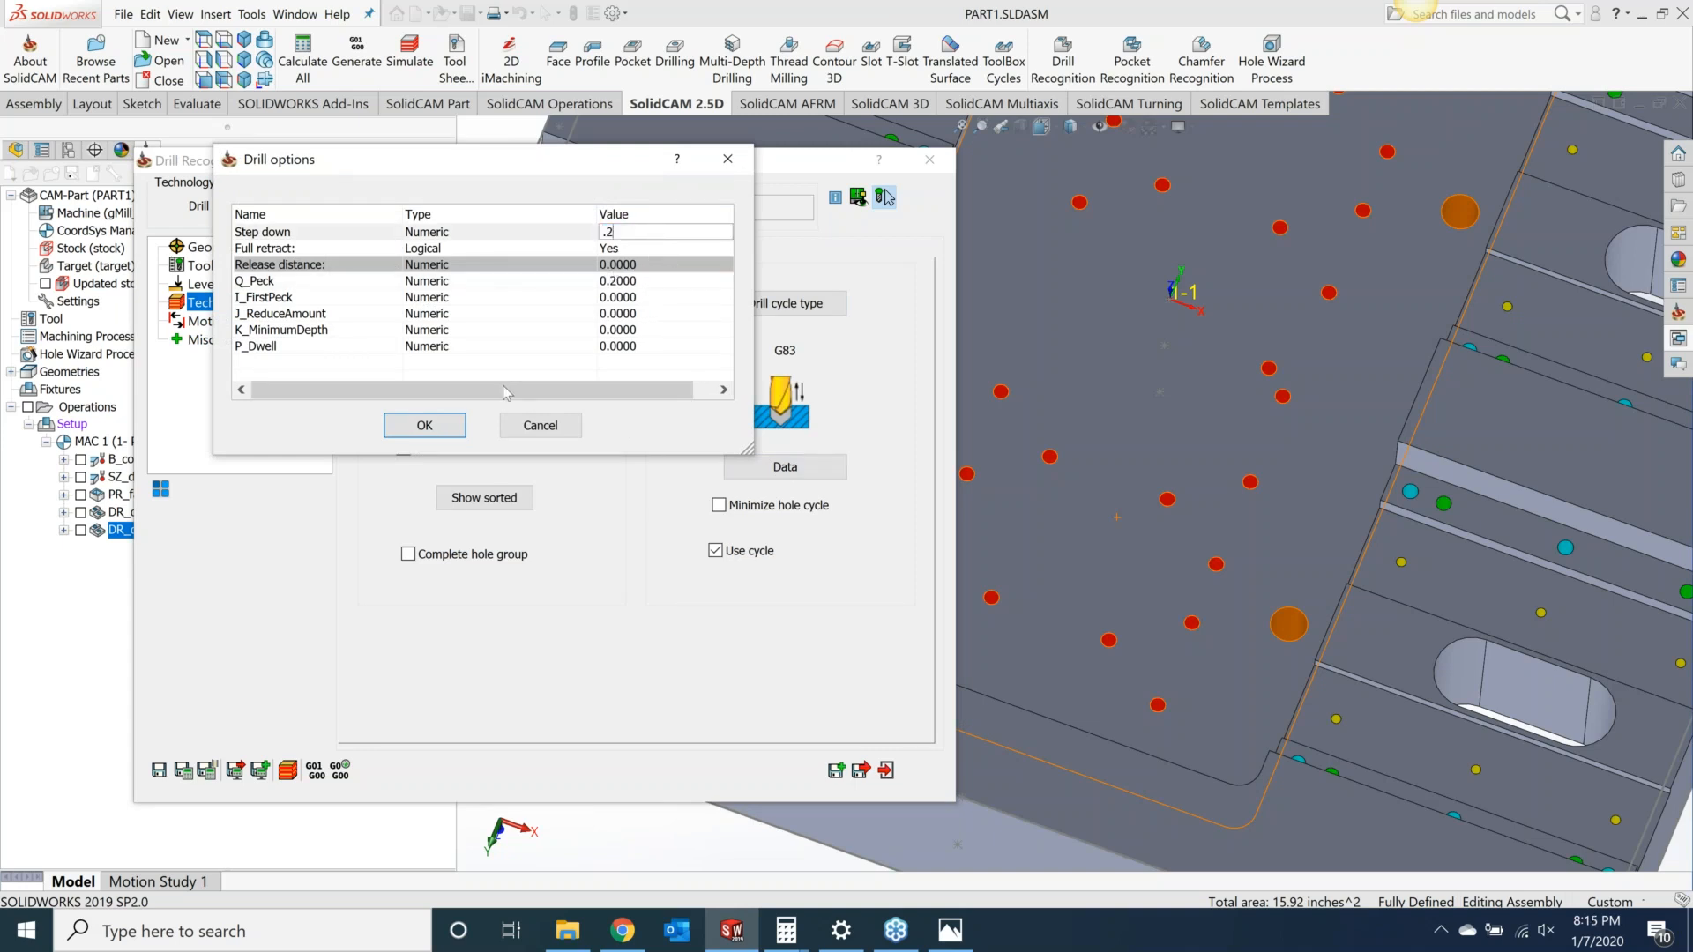
{"action": "left_click", "coordinate": [424, 425]}
{"action": "left_click", "coordinate": [184, 771]}
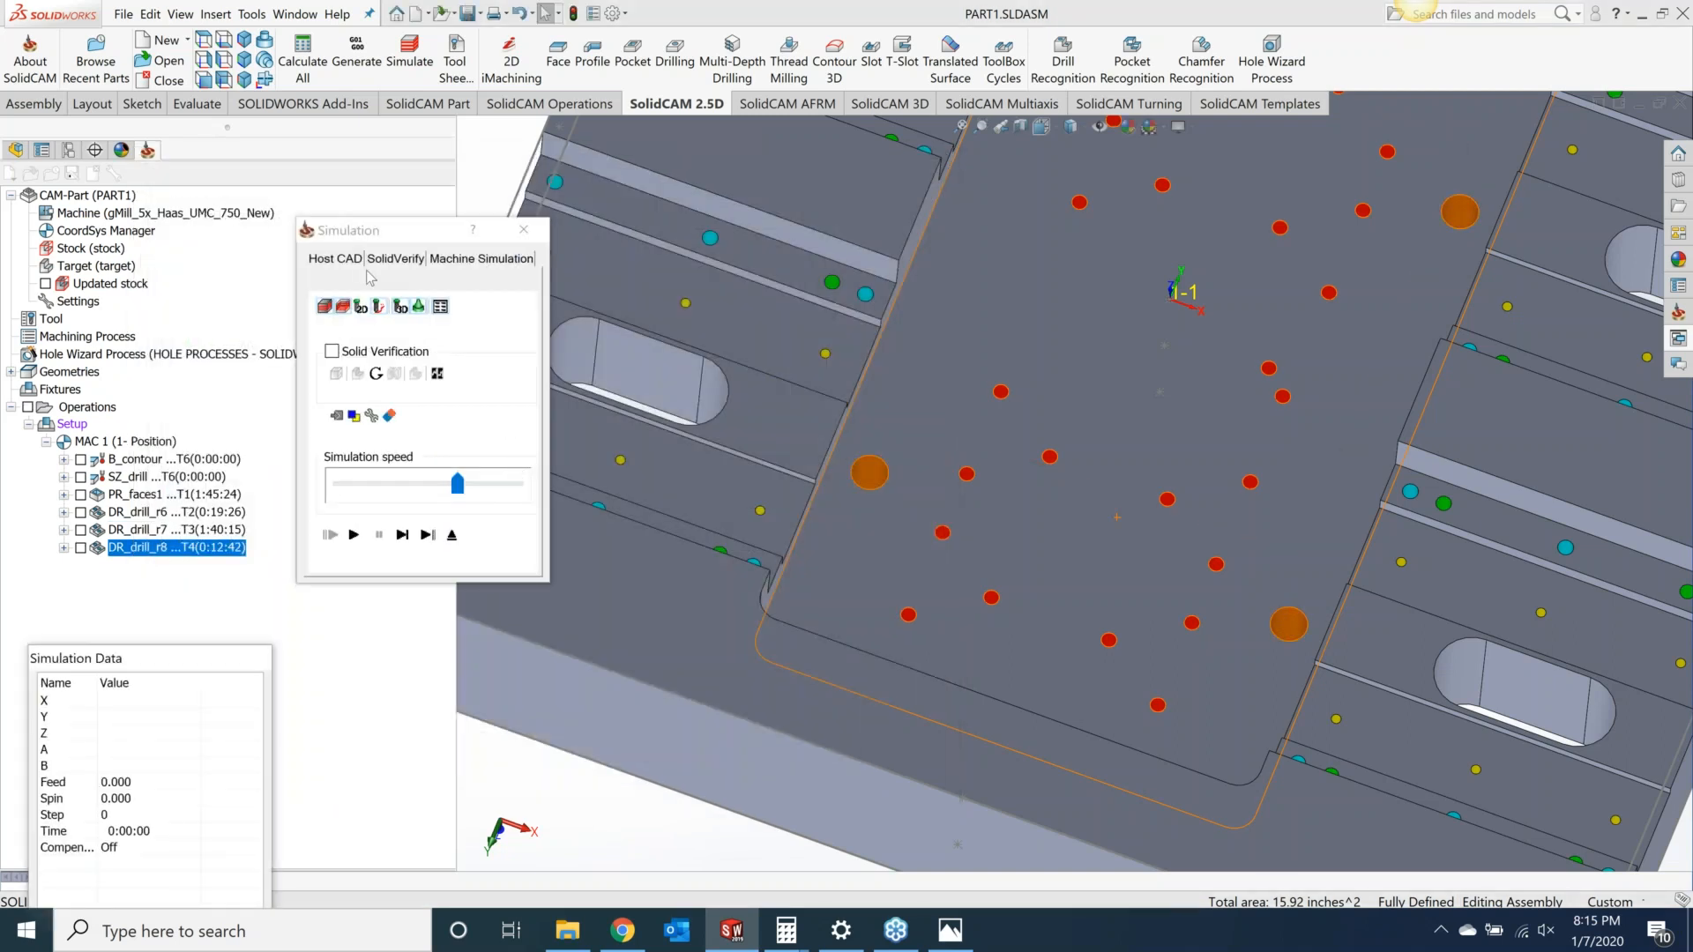
Step: Simulate the drilling in SolidVerify, rotating the part to inspect the holes, then close the simulation and operation
{"action": "left_click", "coordinate": [395, 258]}
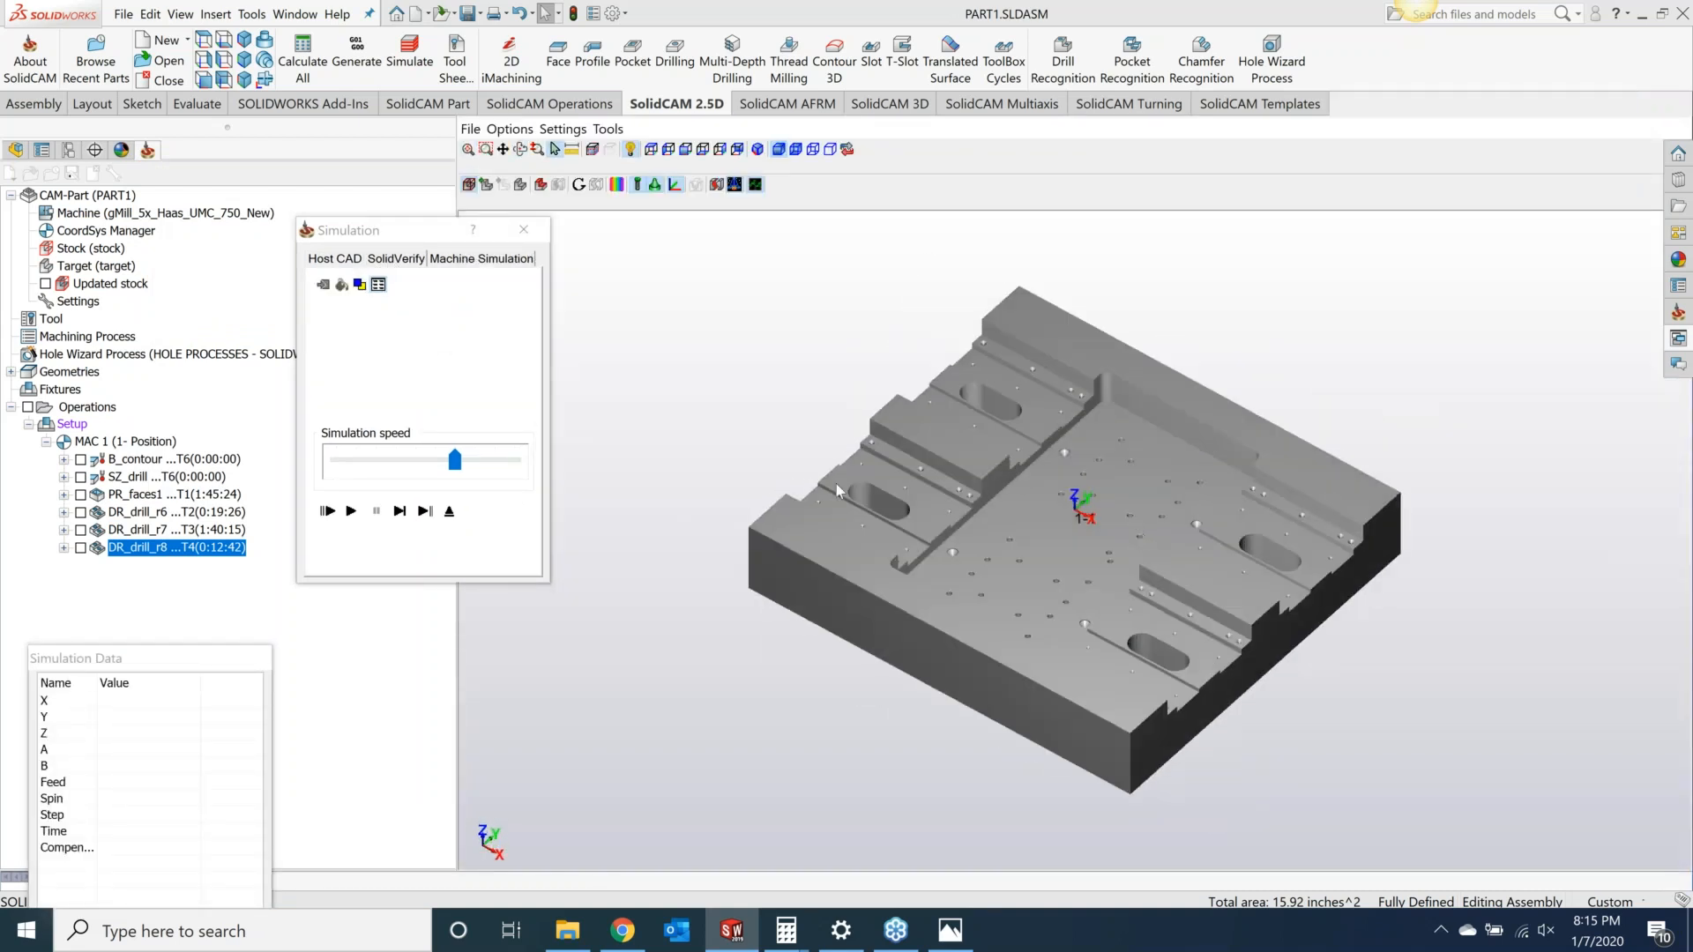
{"action": "left_click", "coordinate": [351, 512]}
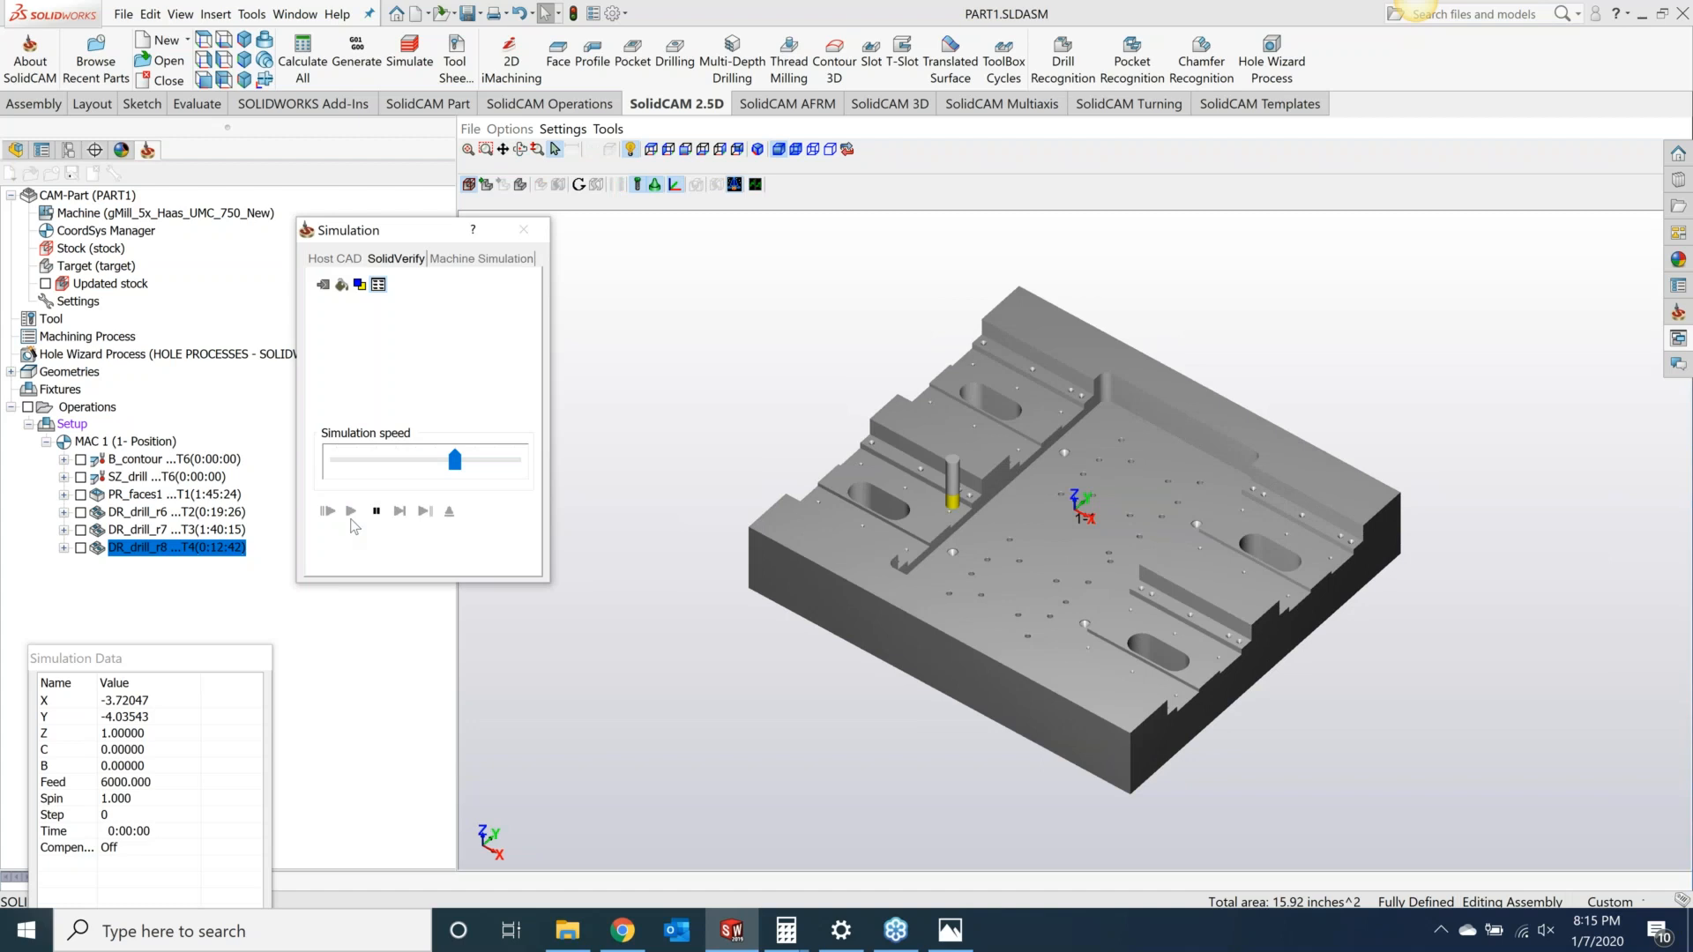
{"action": "mouse_move", "coordinate": [812, 576]}
{"action": "left_mouse_down"}
{"action": "mouse_move", "coordinate": [823, 494]}
{"action": "mouse_move", "coordinate": [812, 559]}
{"action": "mouse_move", "coordinate": [828, 601]}
{"action": "left_mouse_up"}
{"action": "middle_click_drag", "start_coordinate": [828, 600], "coordinate": [800, 582]}
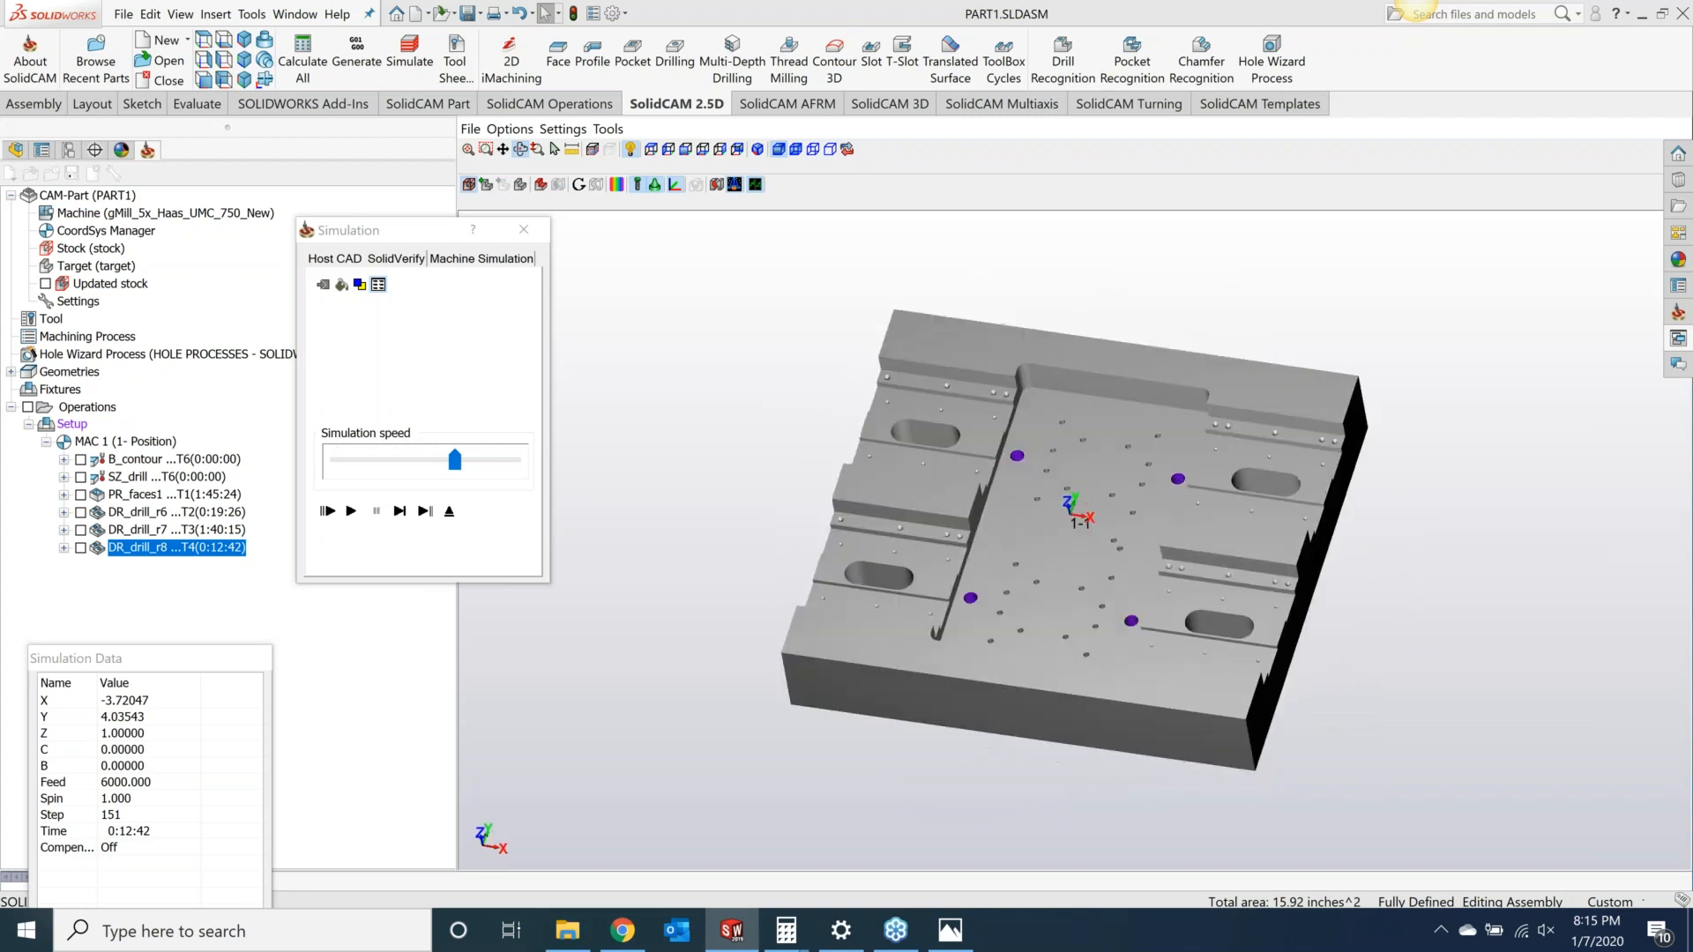
{"action": "left_click", "coordinate": [523, 229]}
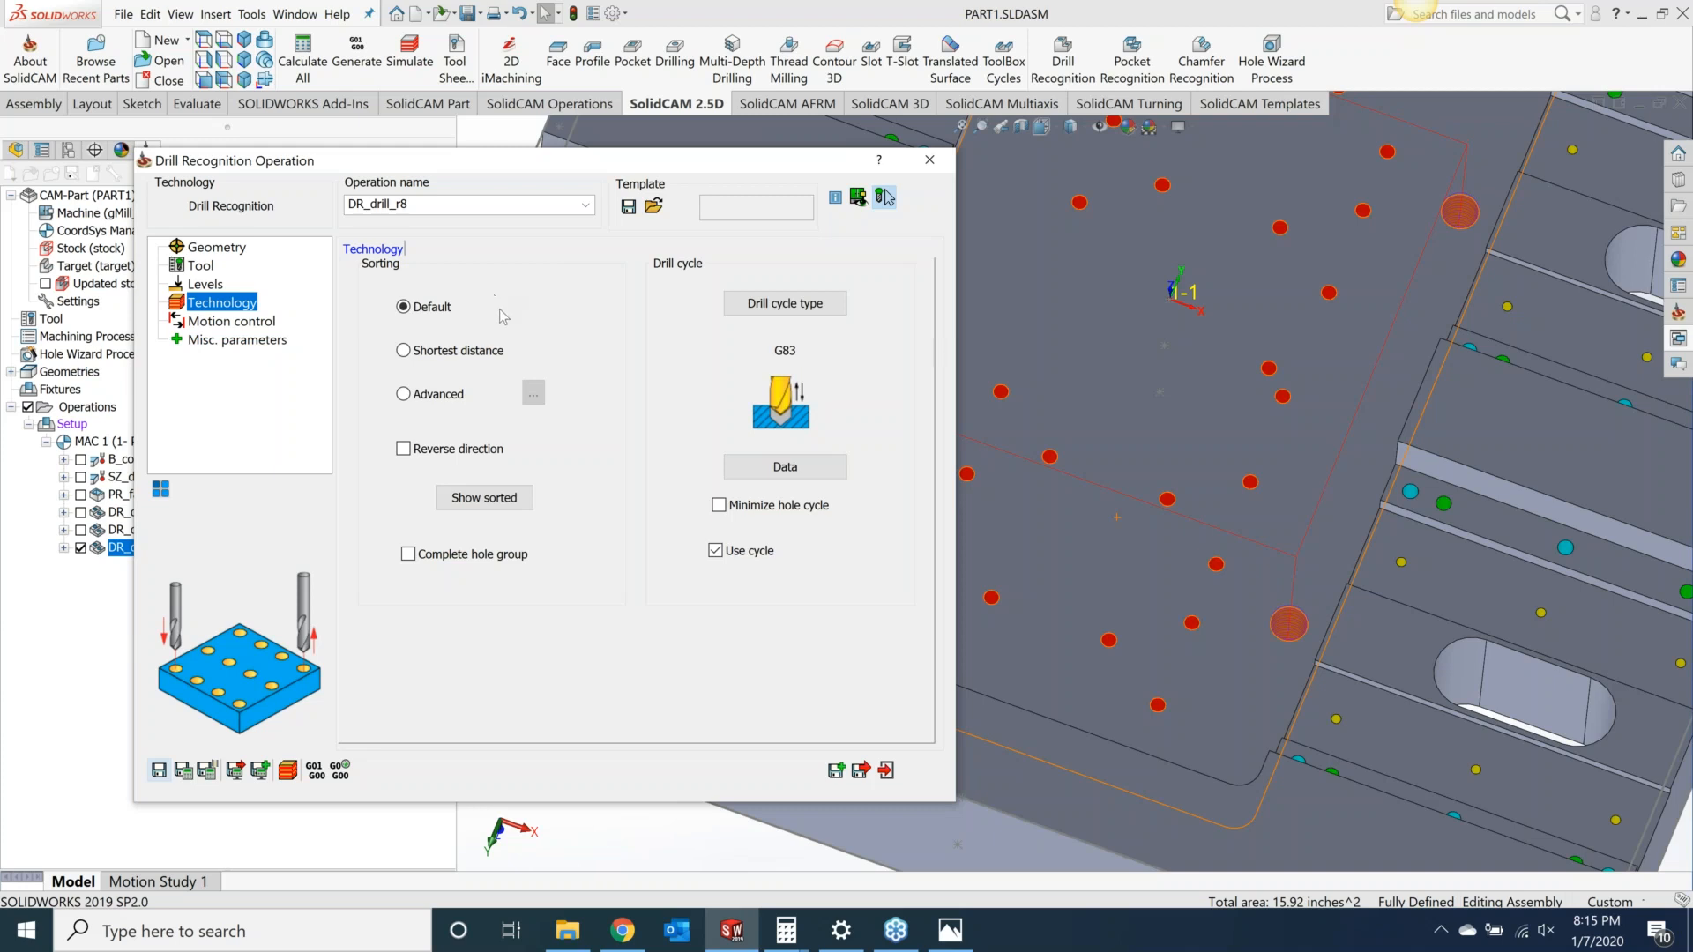
{"action": "left_click", "coordinate": [930, 160]}
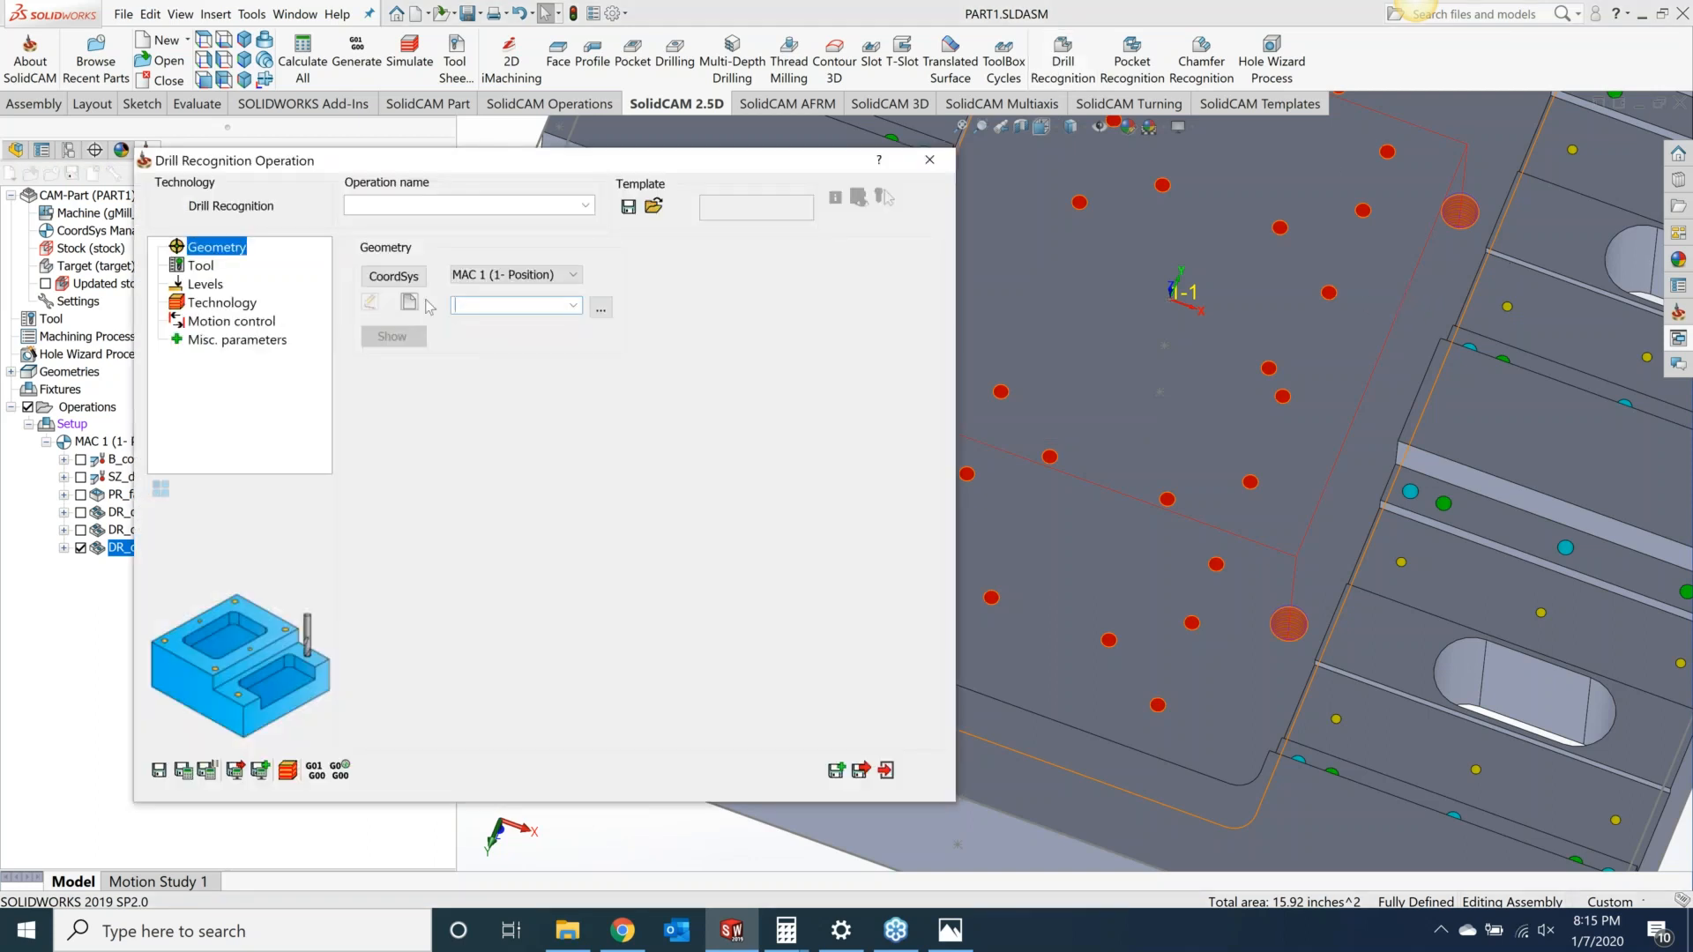
Step: Define the geometry of a new Drill Recognition operation by filtering holes of 0.166 diameter and finding them automatically
{"action": "left_click", "coordinate": [408, 302]}
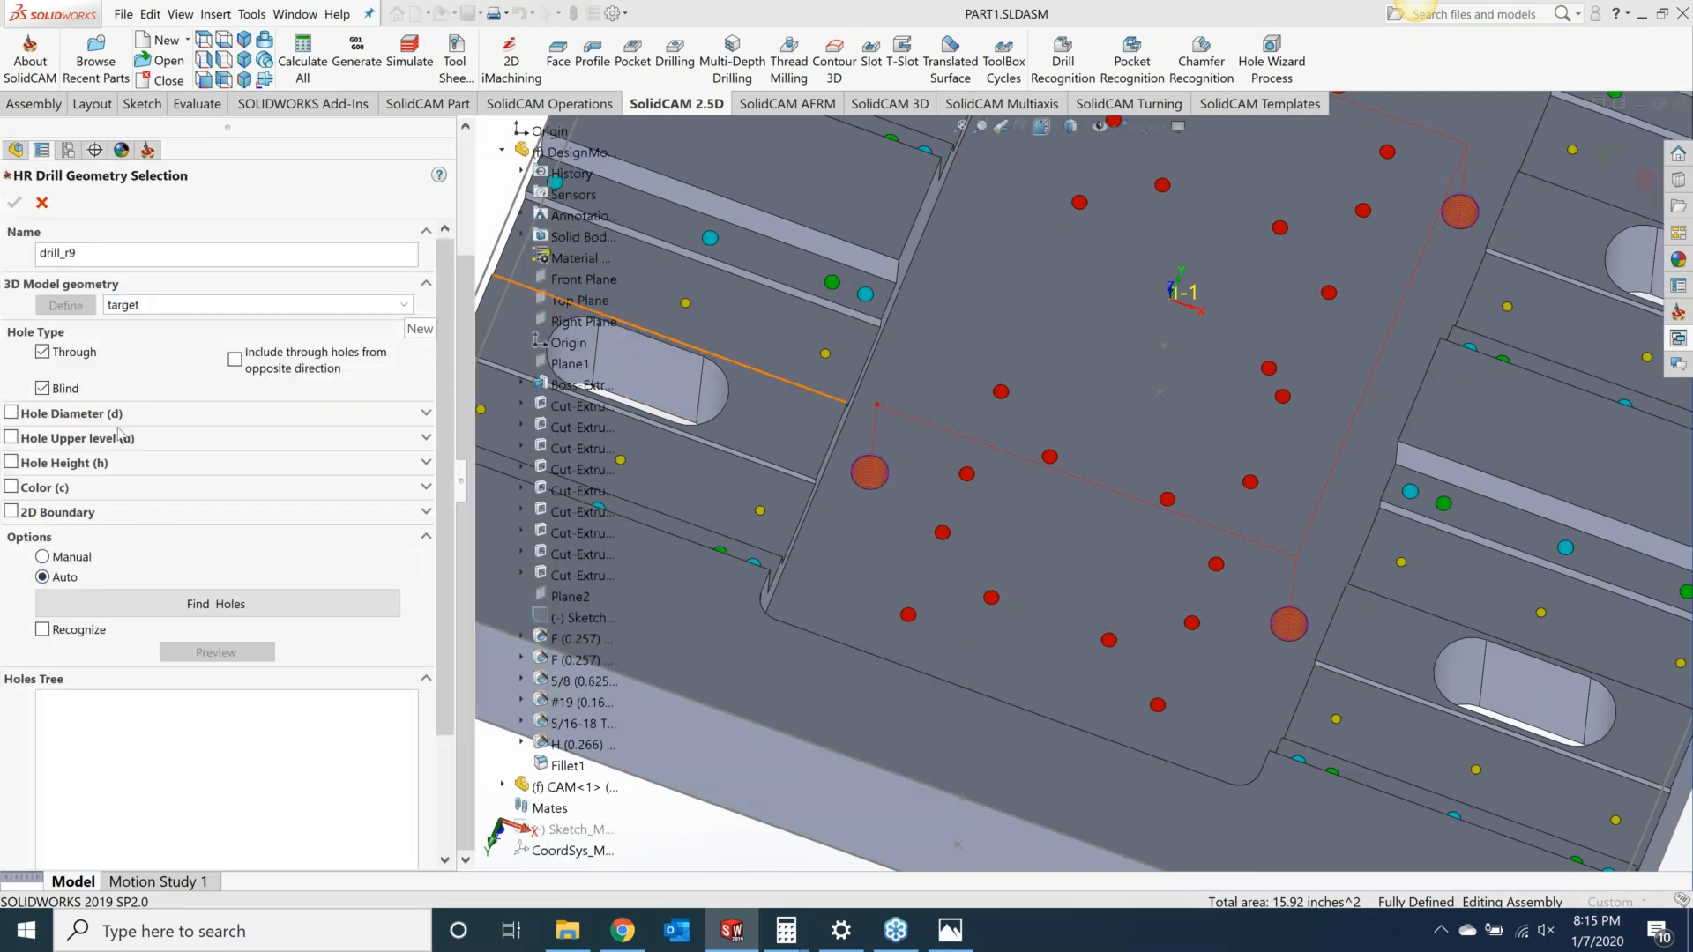
{"action": "left_click", "coordinate": [12, 413]}
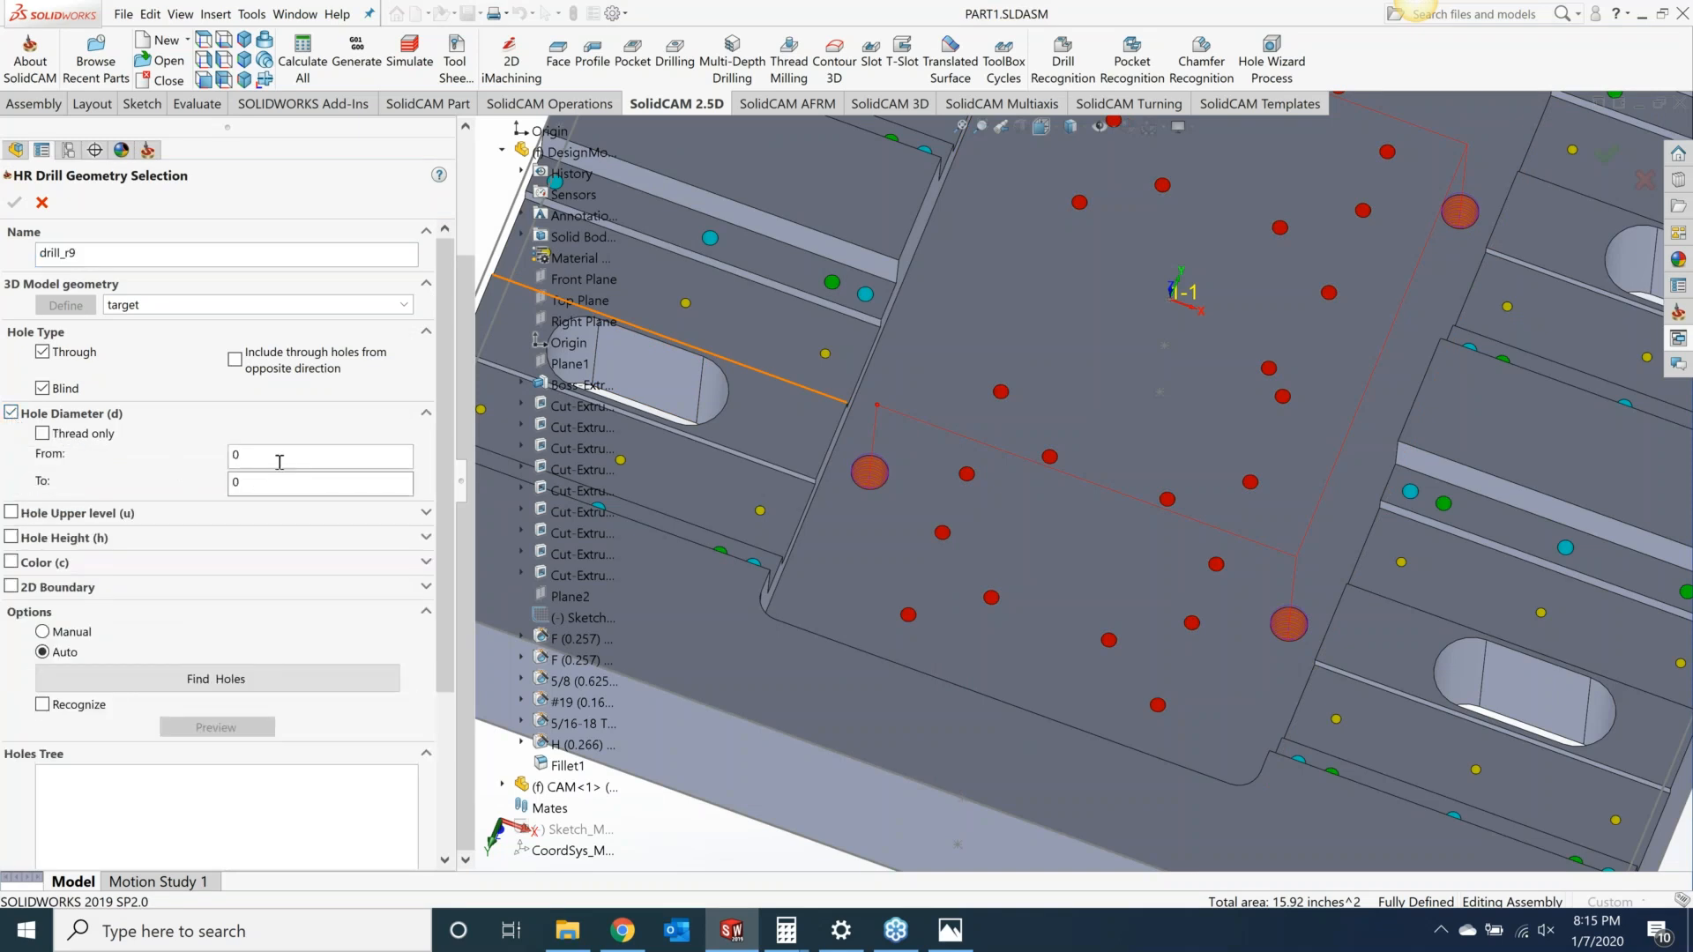
{"action": "left_click", "coordinate": [280, 459]}
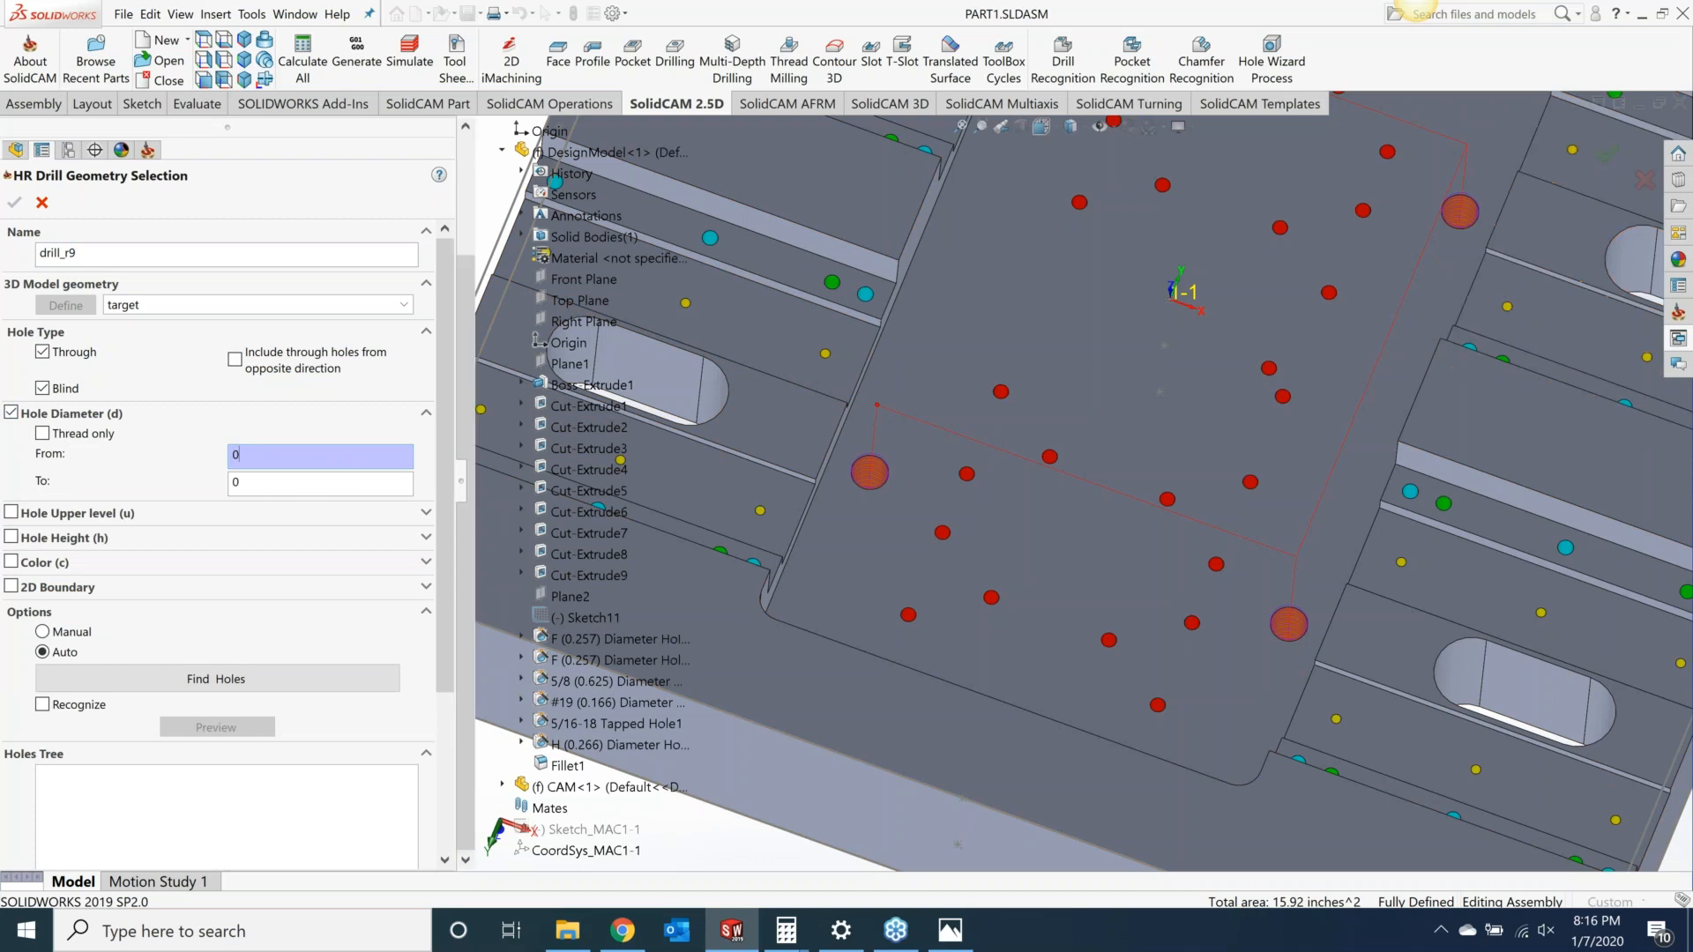
{"action": "left_click", "coordinate": [825, 354]}
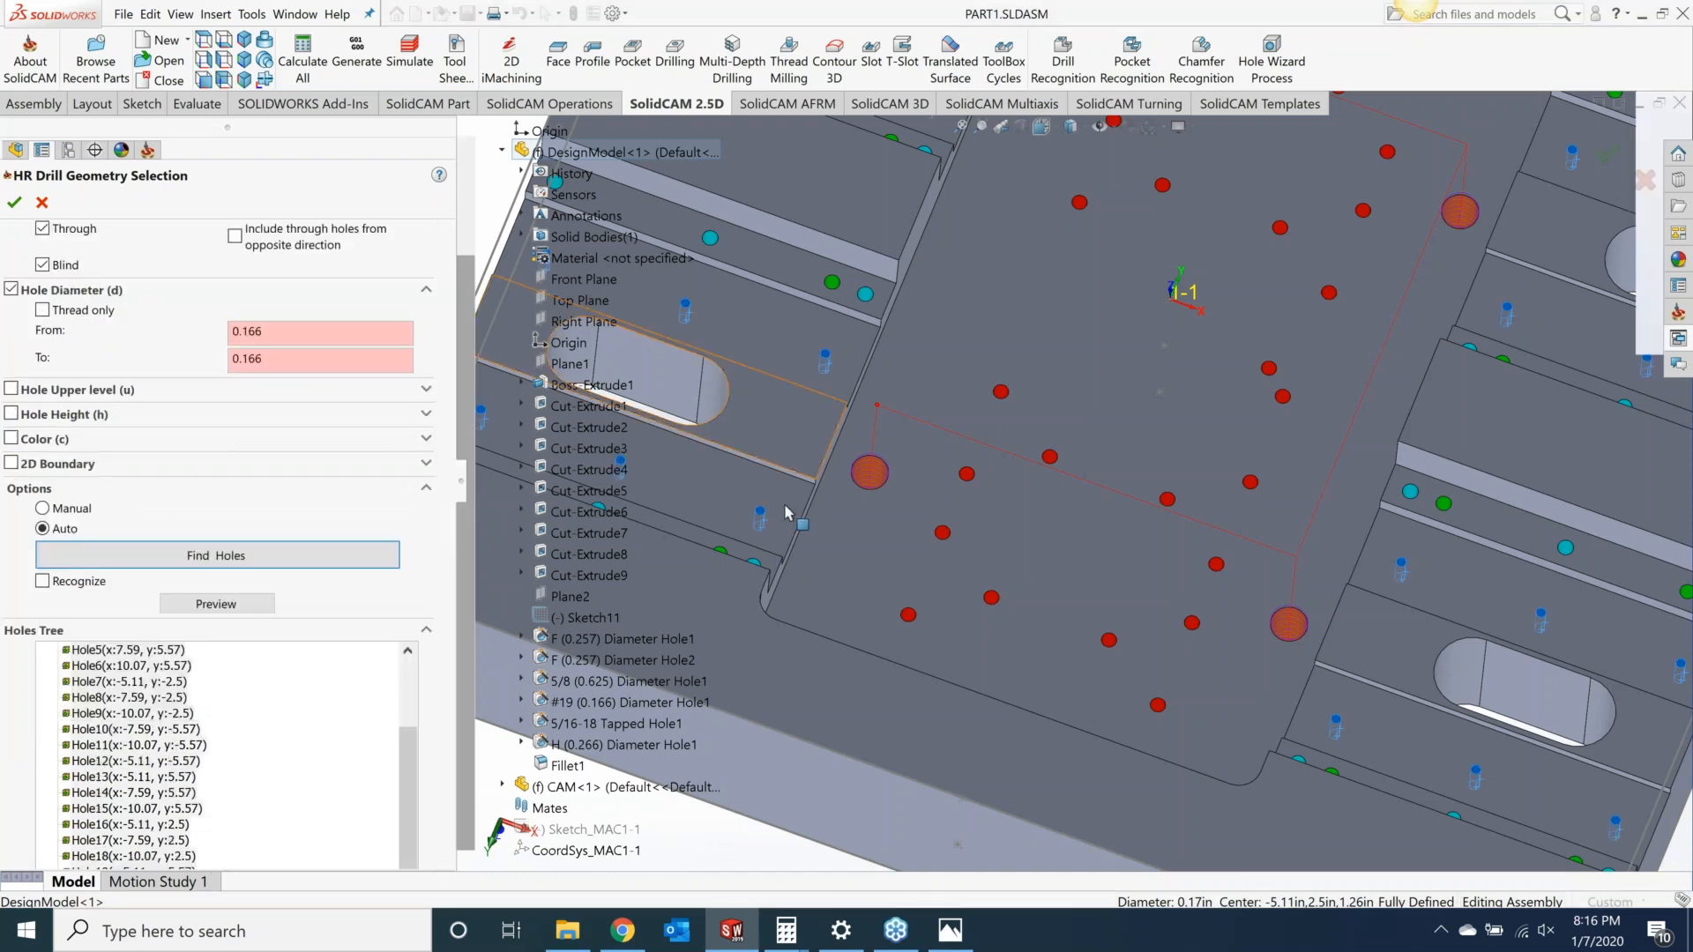
{"action": "scroll", "coordinate": [785, 514], "scroll_direction": "up", "scroll_amount": 6}
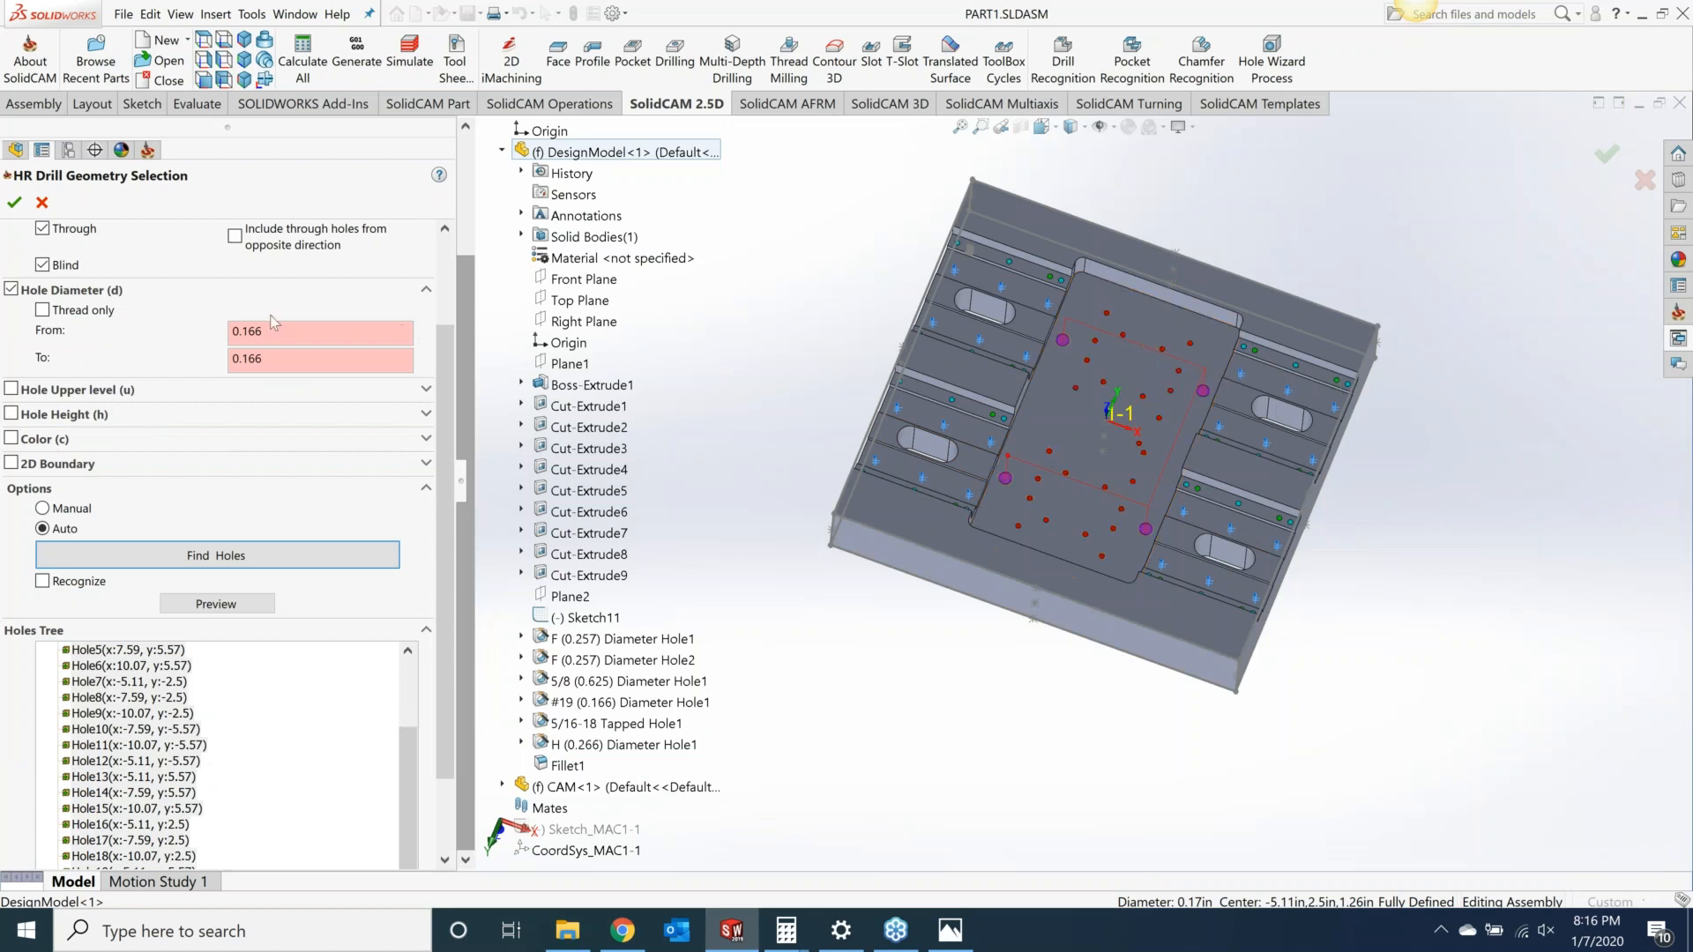
{"action": "left_click", "coordinate": [14, 204]}
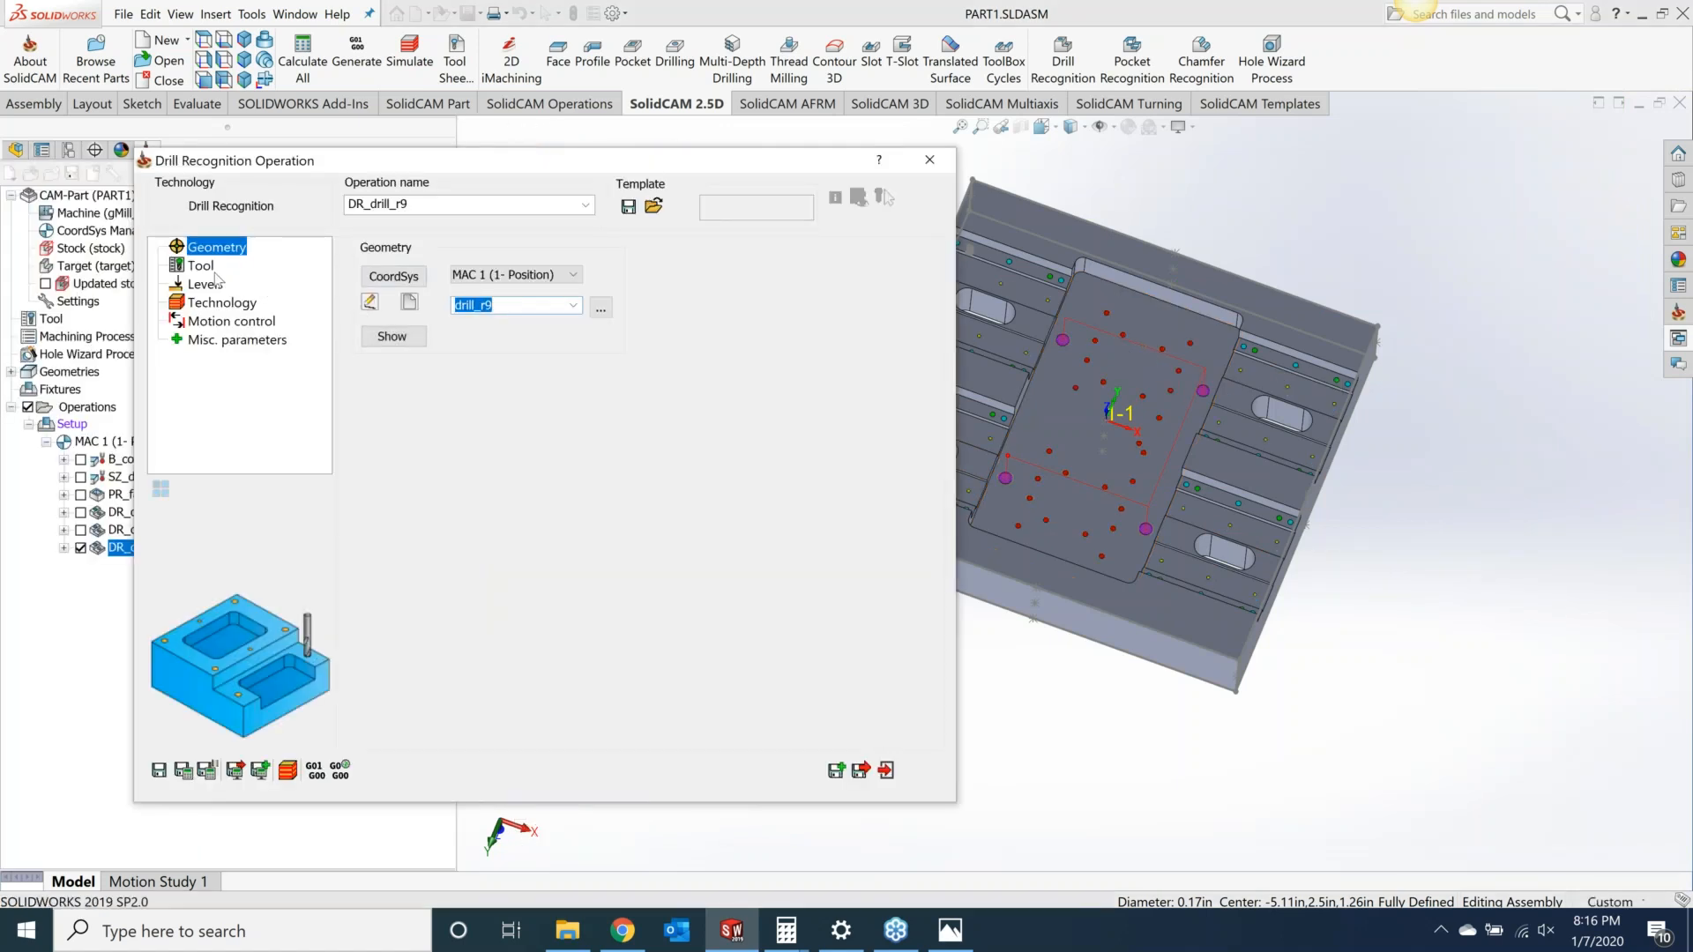
Step: Select the 0.166 inch drill, tool number 5, as the operation's tool
{"action": "left_click", "coordinate": [231, 266]}
{"action": "left_click", "coordinate": [526, 611]}
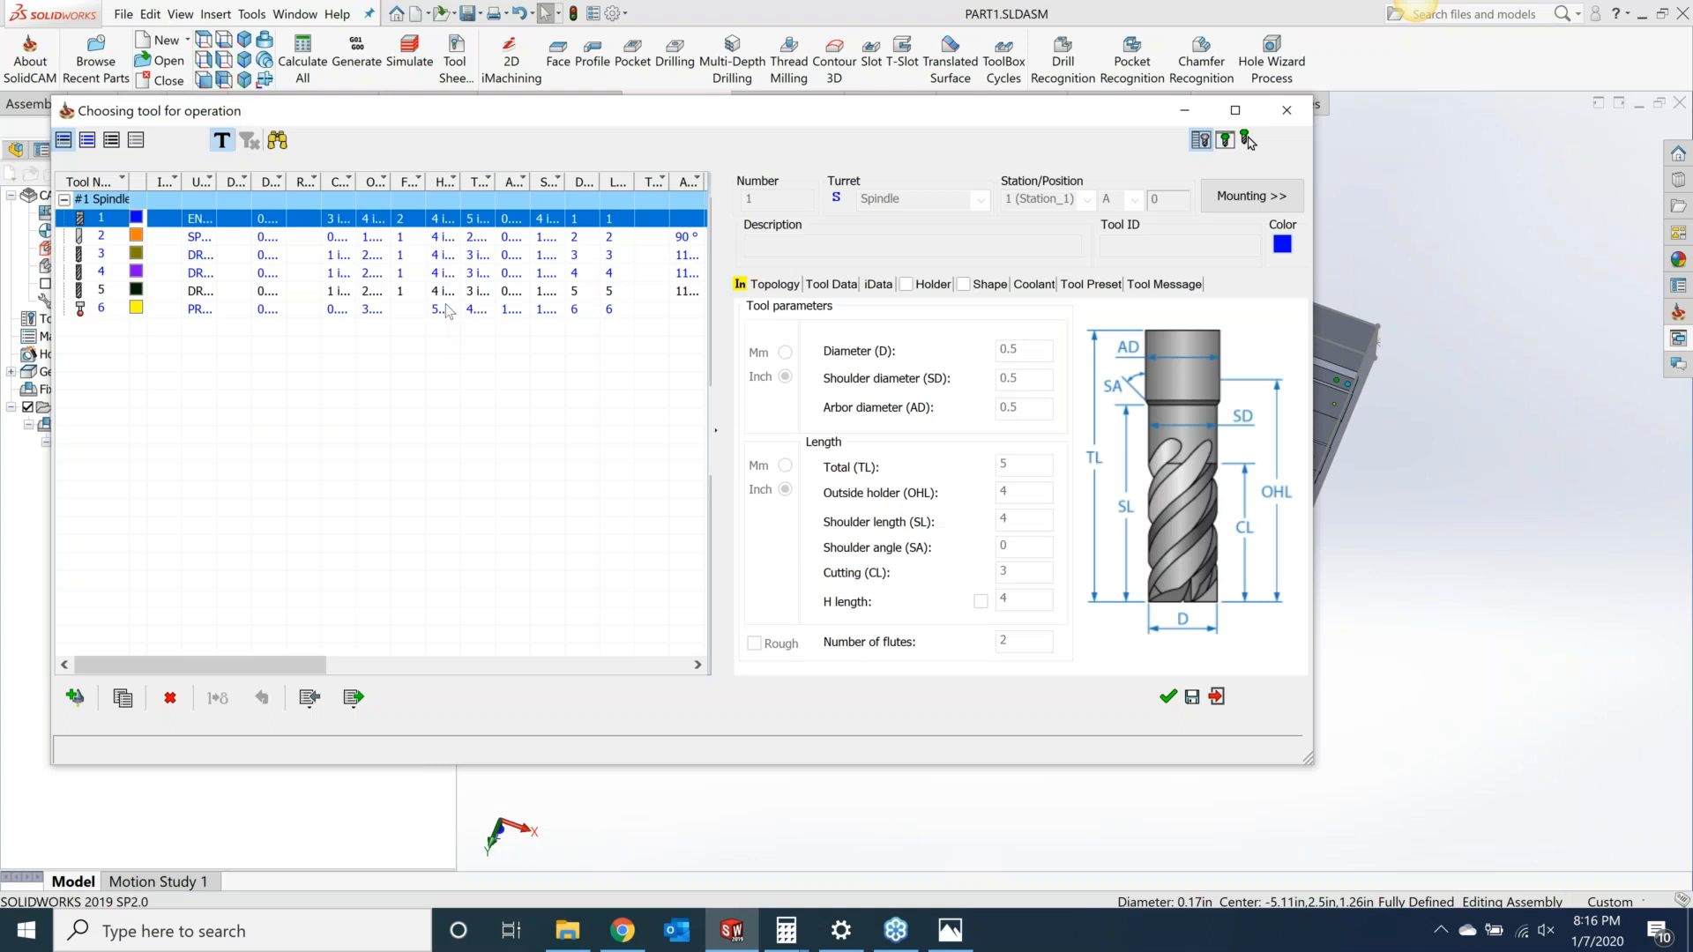
{"action": "left_click", "coordinate": [453, 291]}
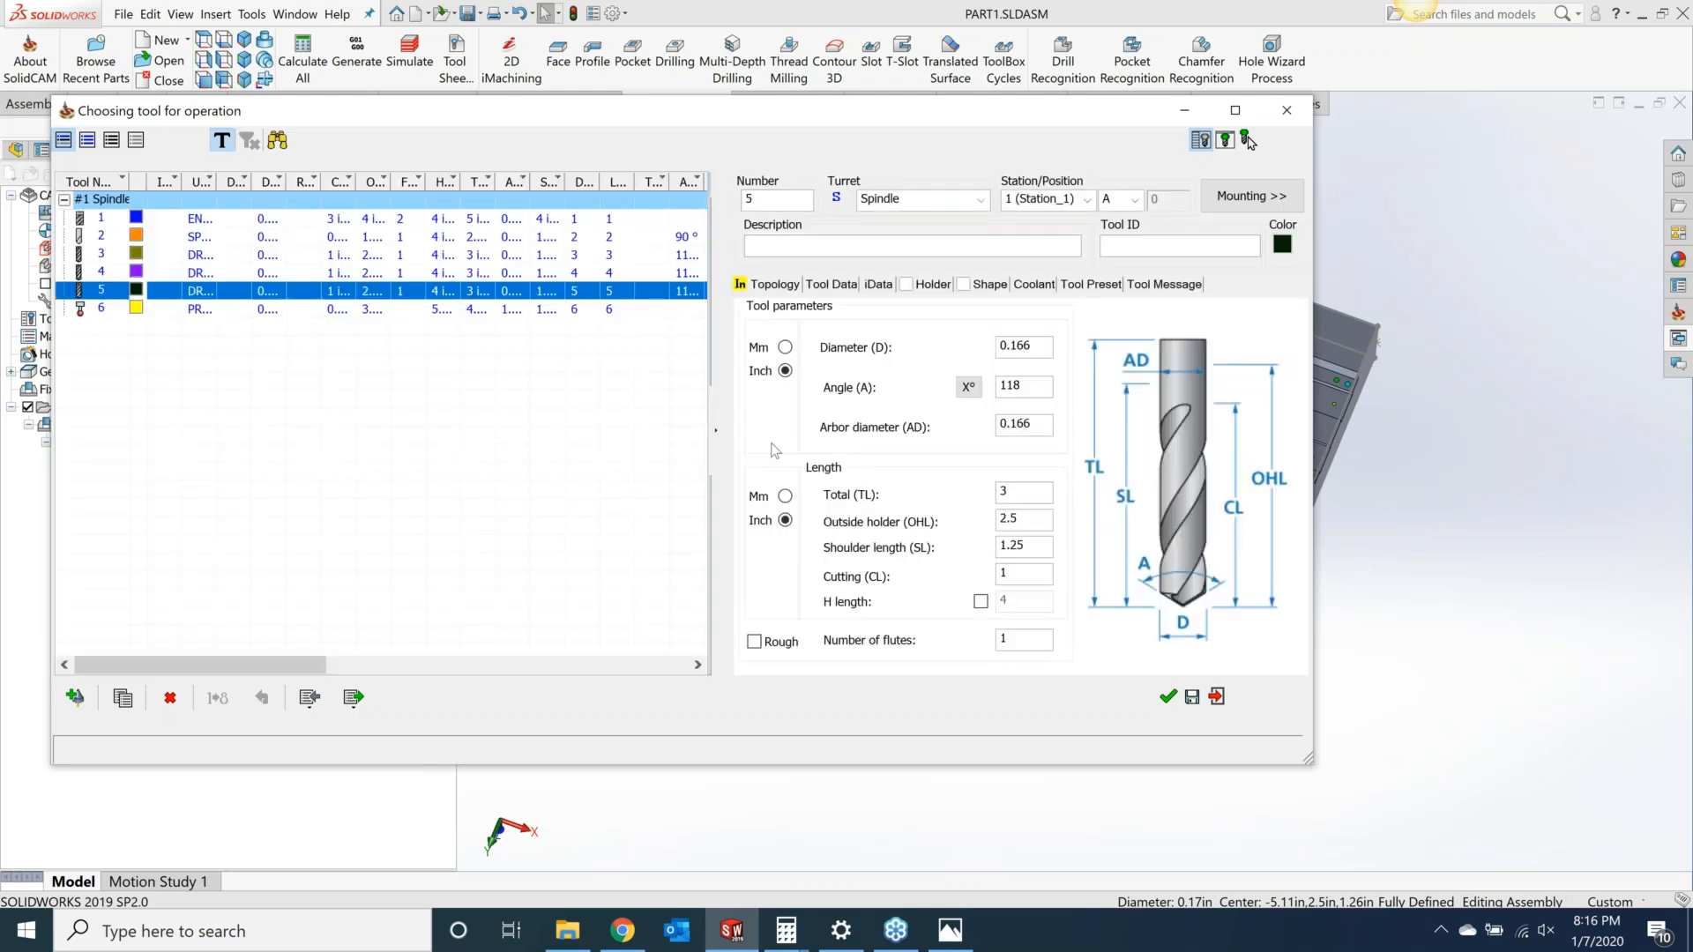
{"action": "left_click", "coordinate": [1165, 696]}
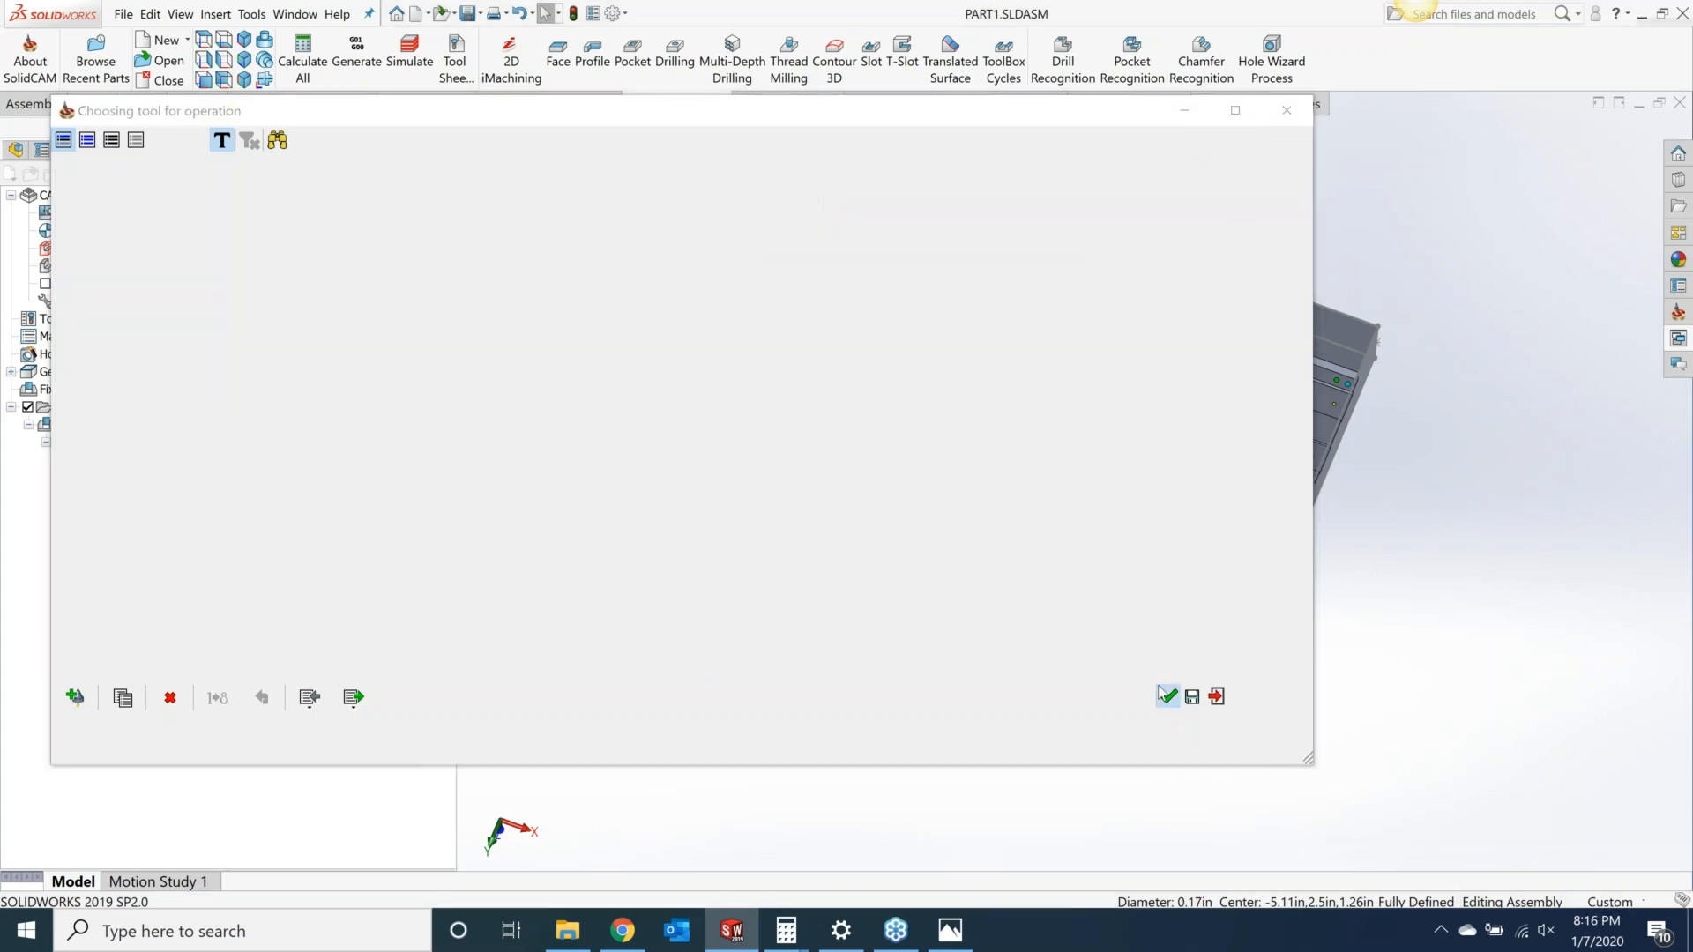
Step: Open the depth edit for the levels and accept the hole depths
{"action": "left_click", "coordinate": [205, 285]}
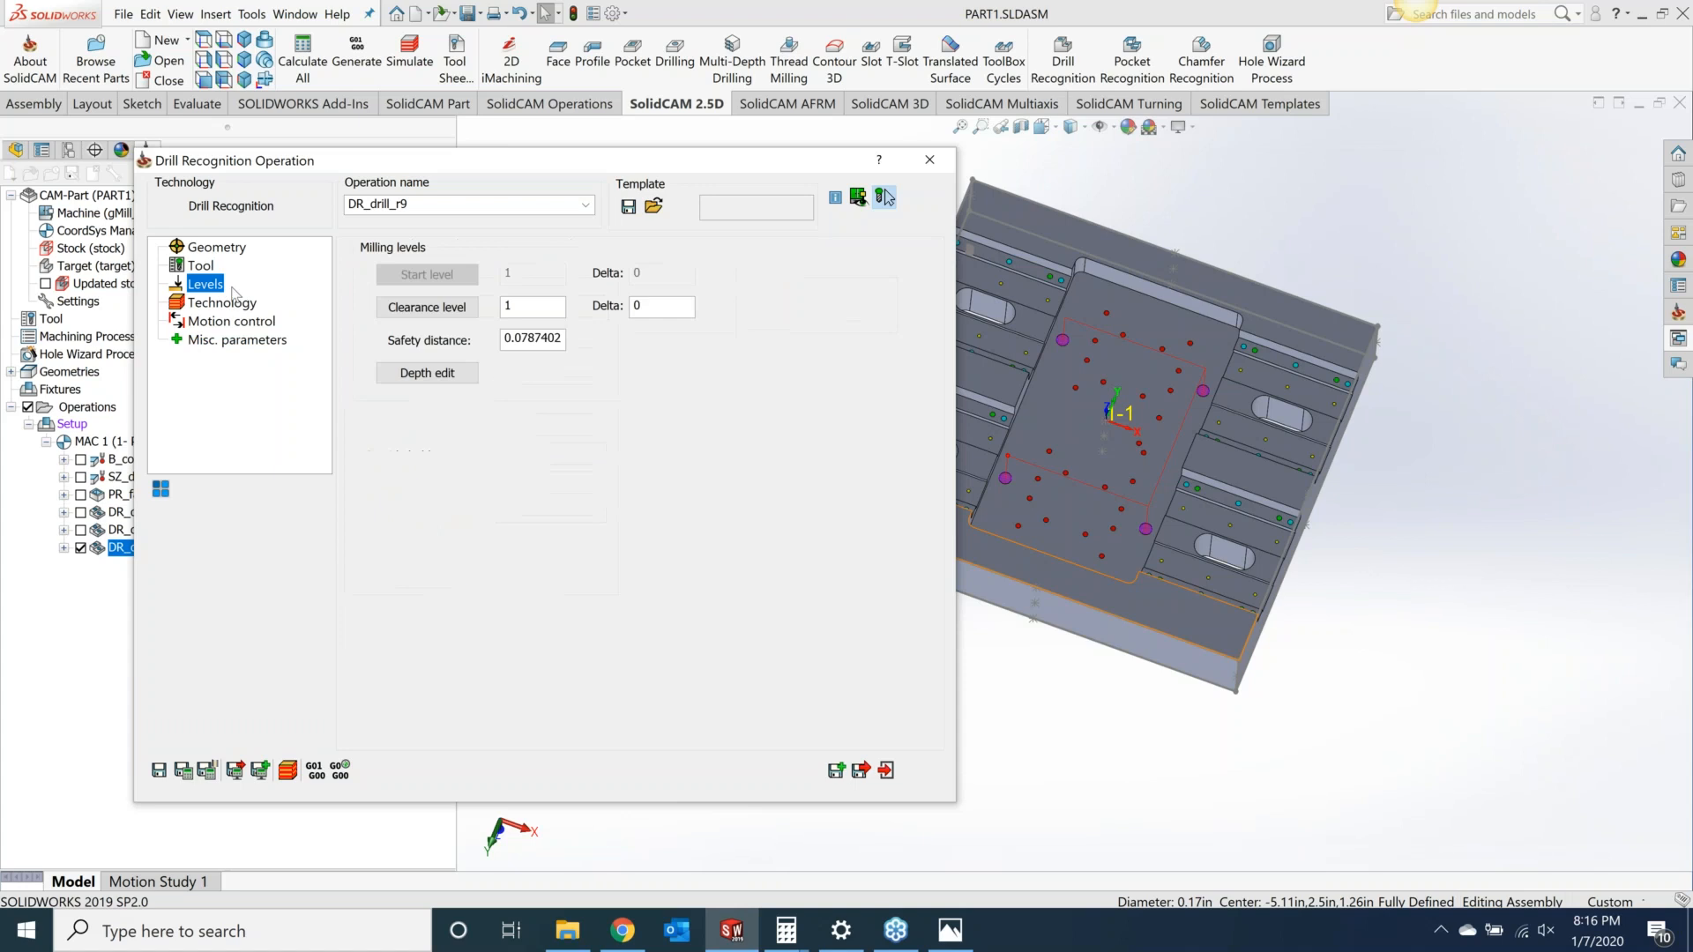
{"action": "left_click", "coordinate": [431, 374]}
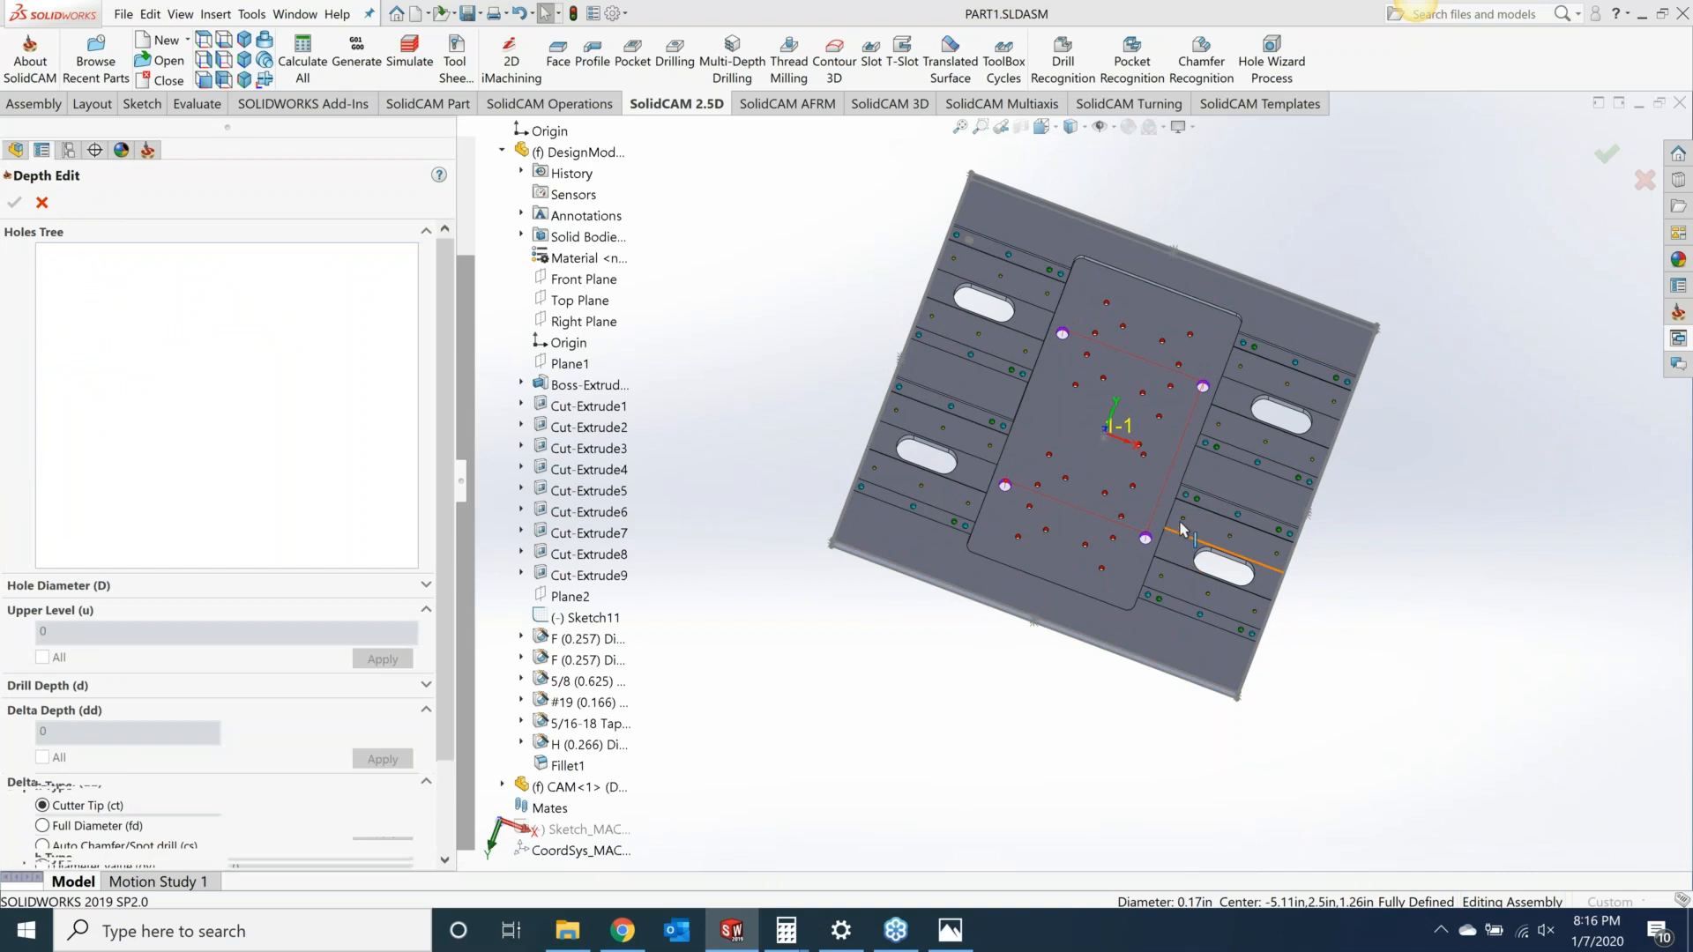
{"action": "left_click", "coordinate": [41, 203]}
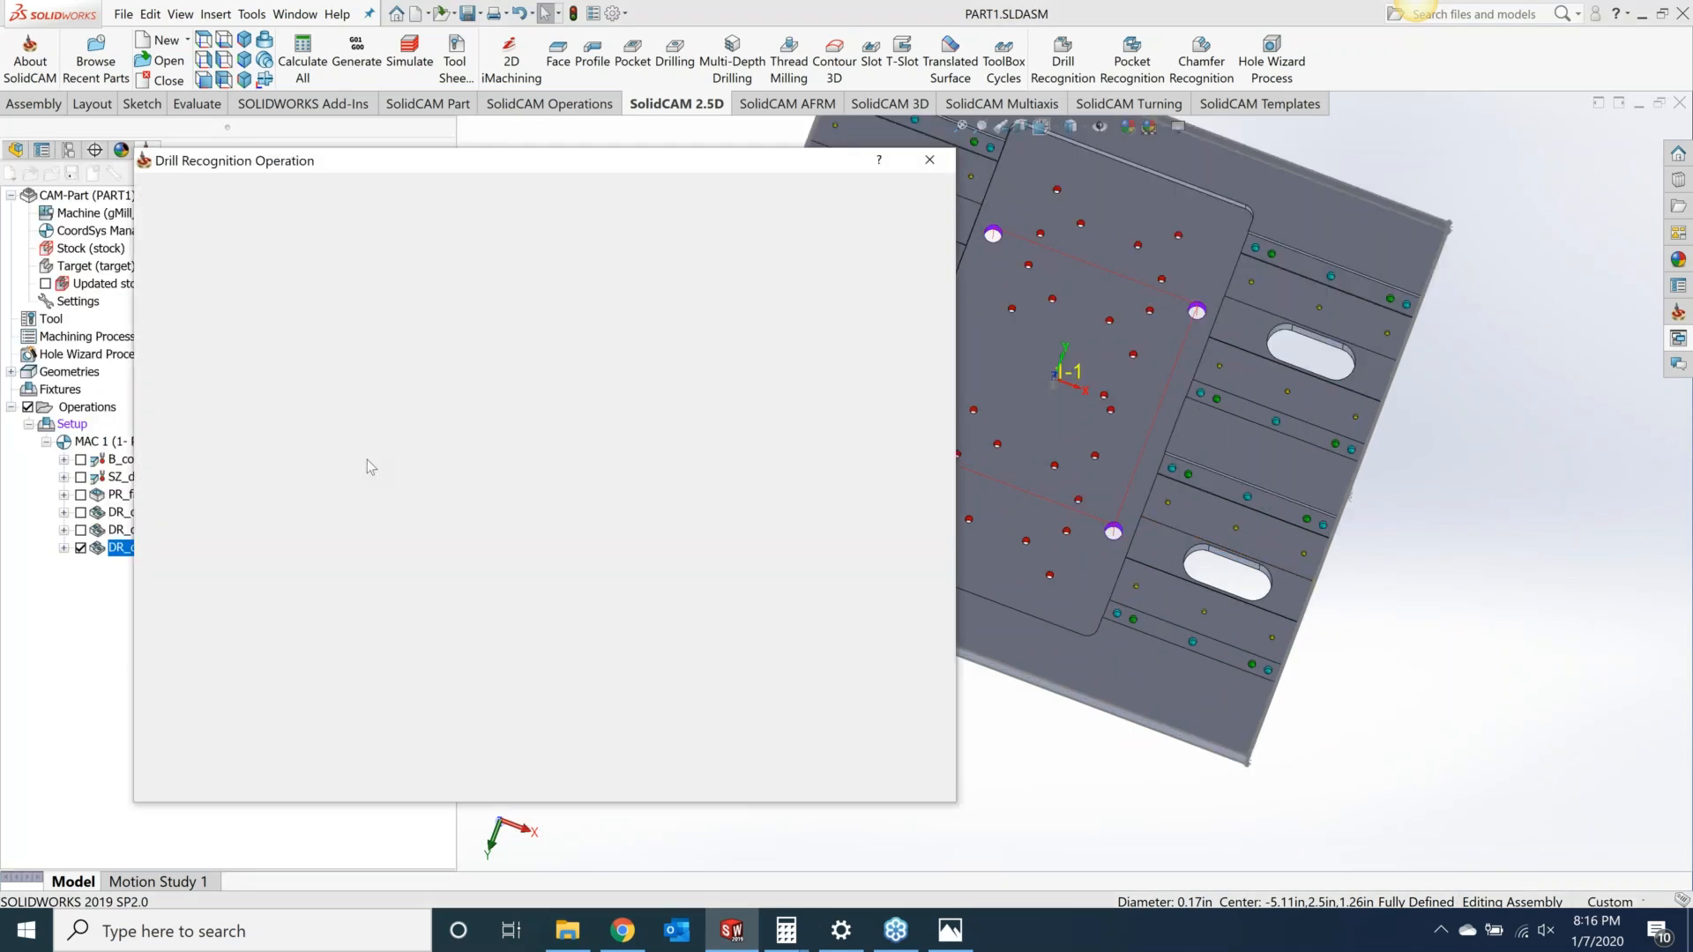
Step: Set the drill cycle to G83 with a 0.07 step down and 0.075 Q_Peck, then save and calculate
{"action": "left_click", "coordinate": [218, 303]}
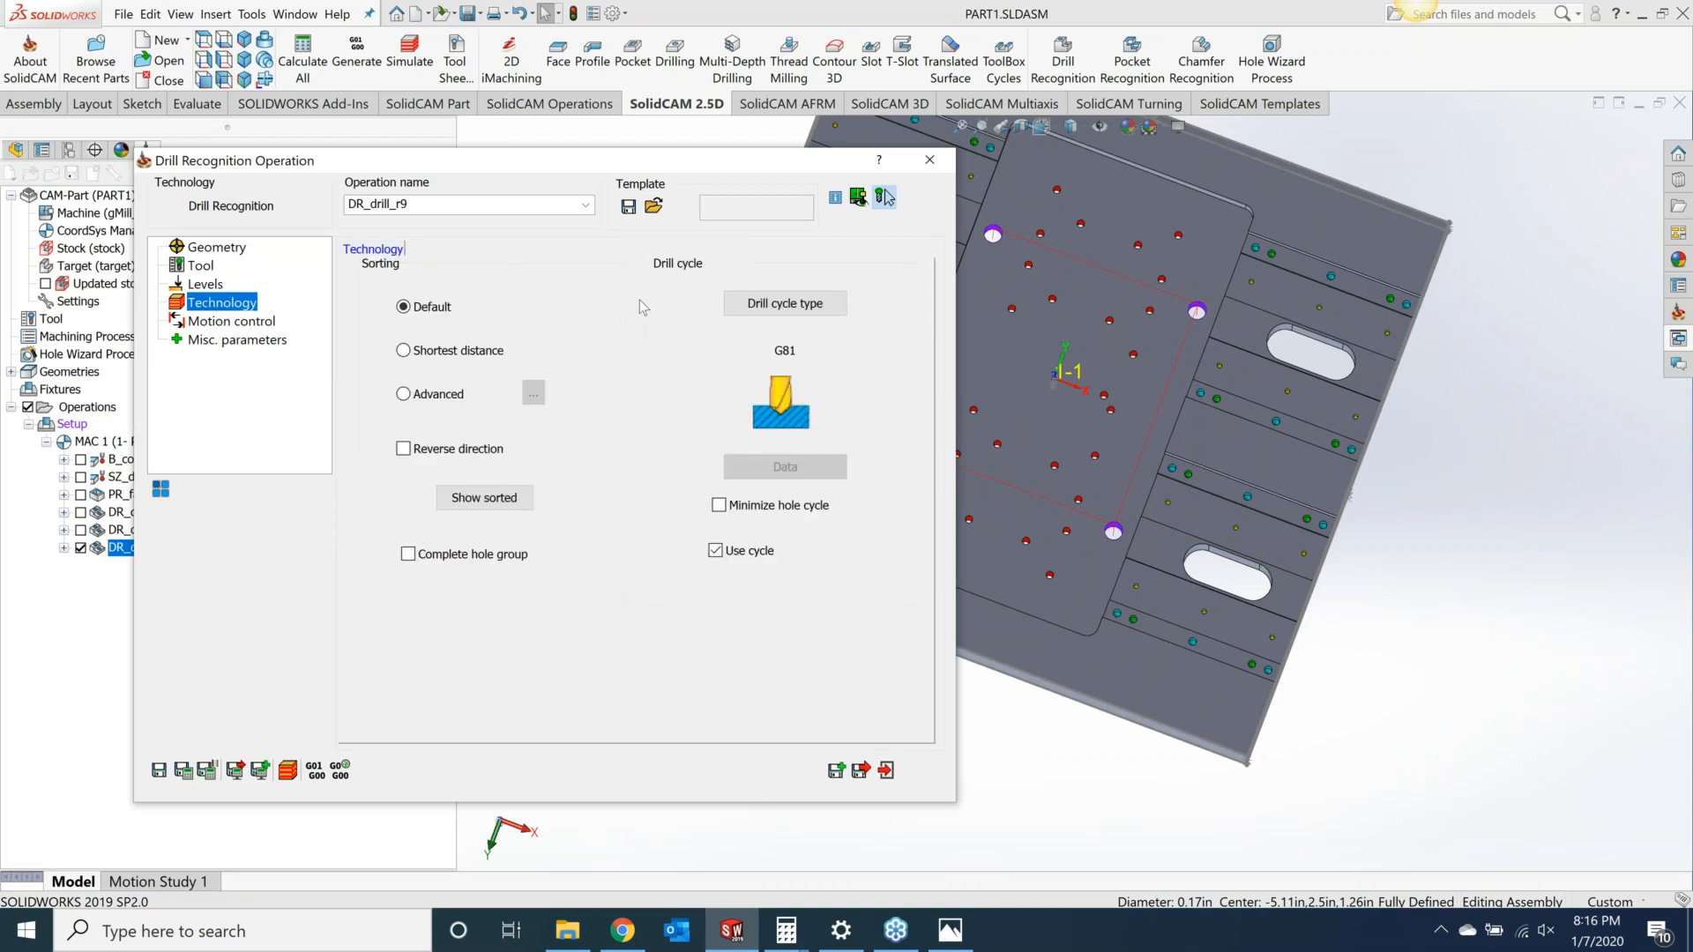
{"action": "left_click", "coordinate": [780, 304]}
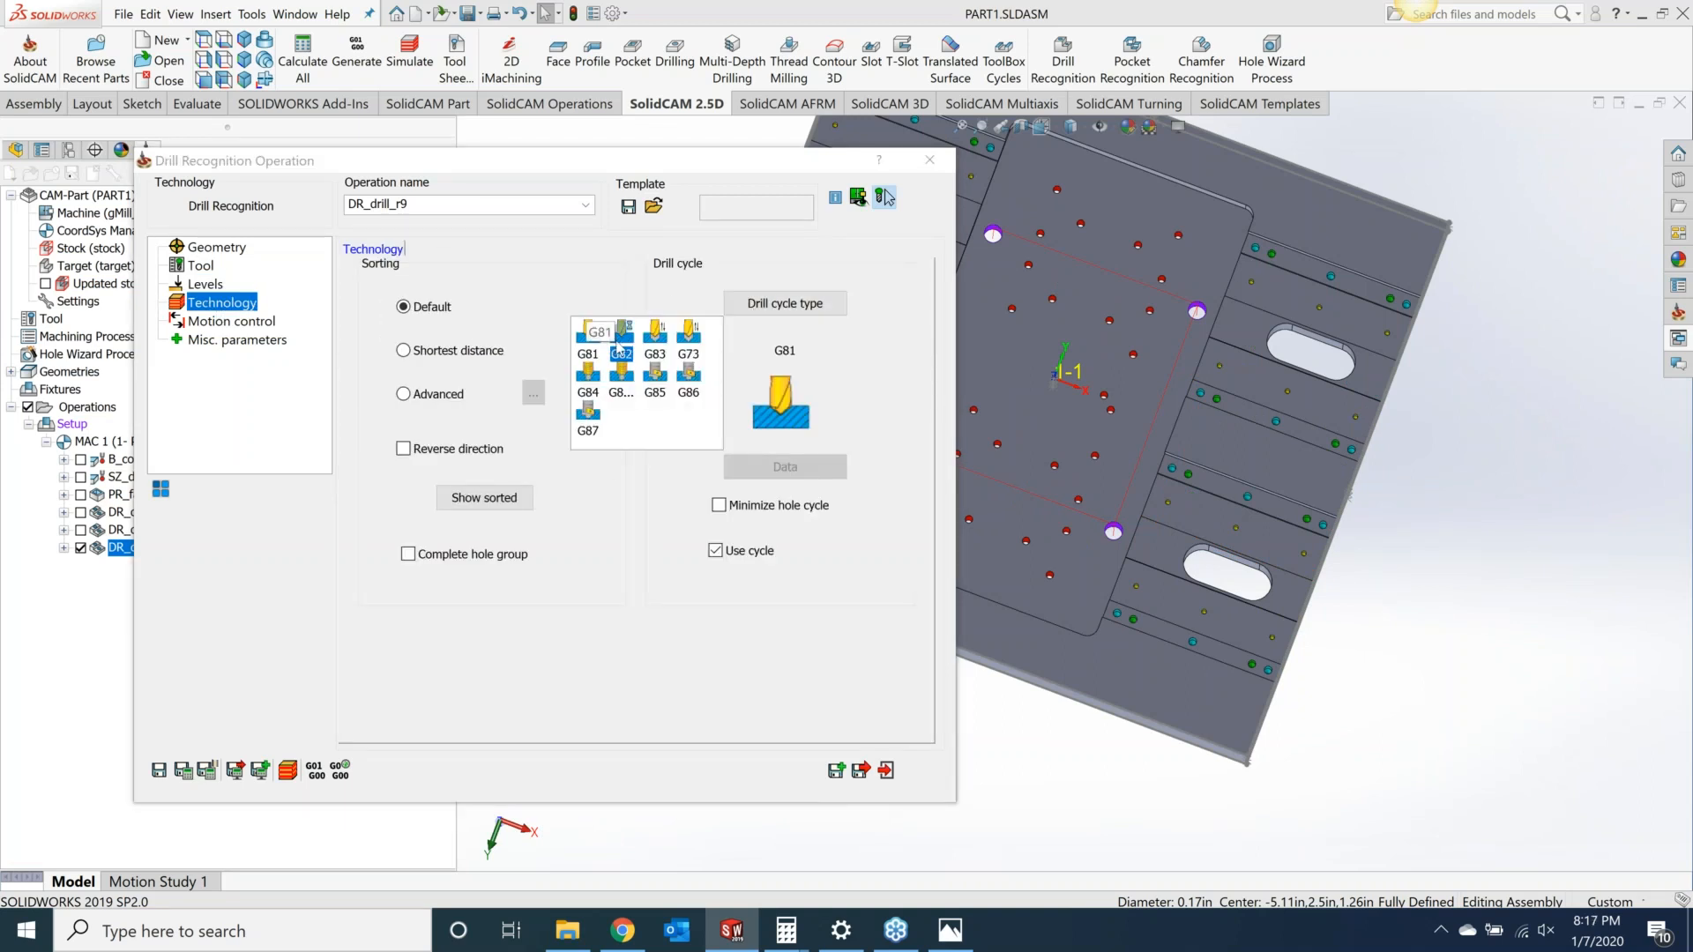
{"action": "left_click", "coordinate": [655, 340]}
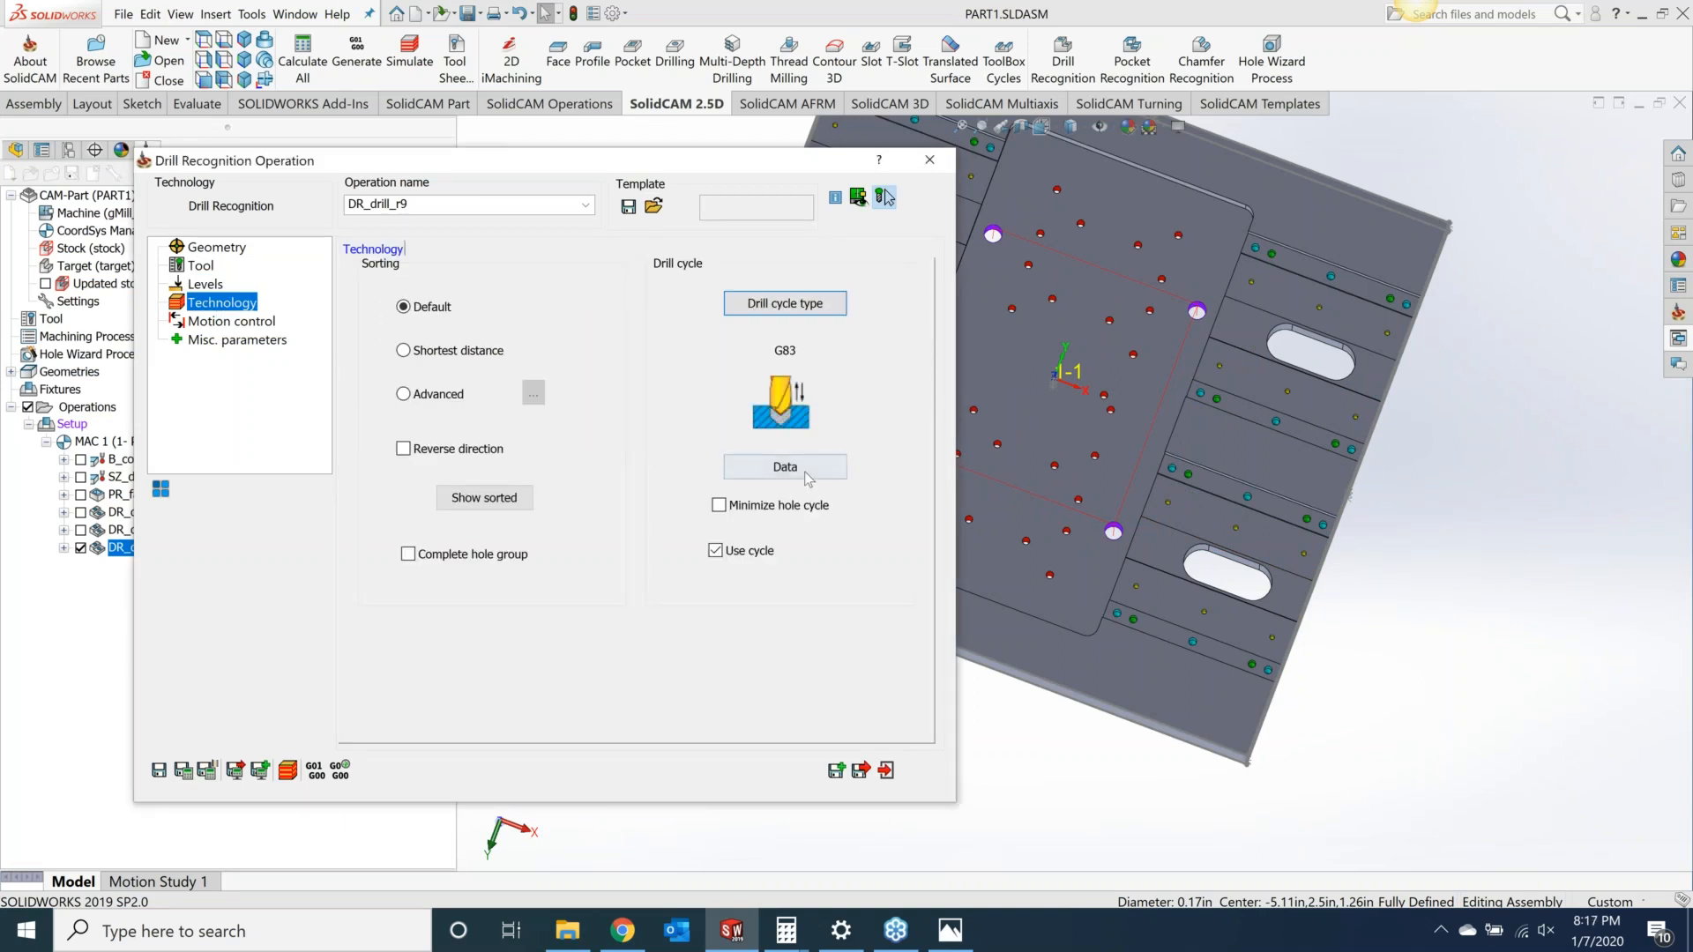
{"action": "left_click", "coordinate": [829, 469]}
{"action": "left_click", "coordinate": [686, 234]}
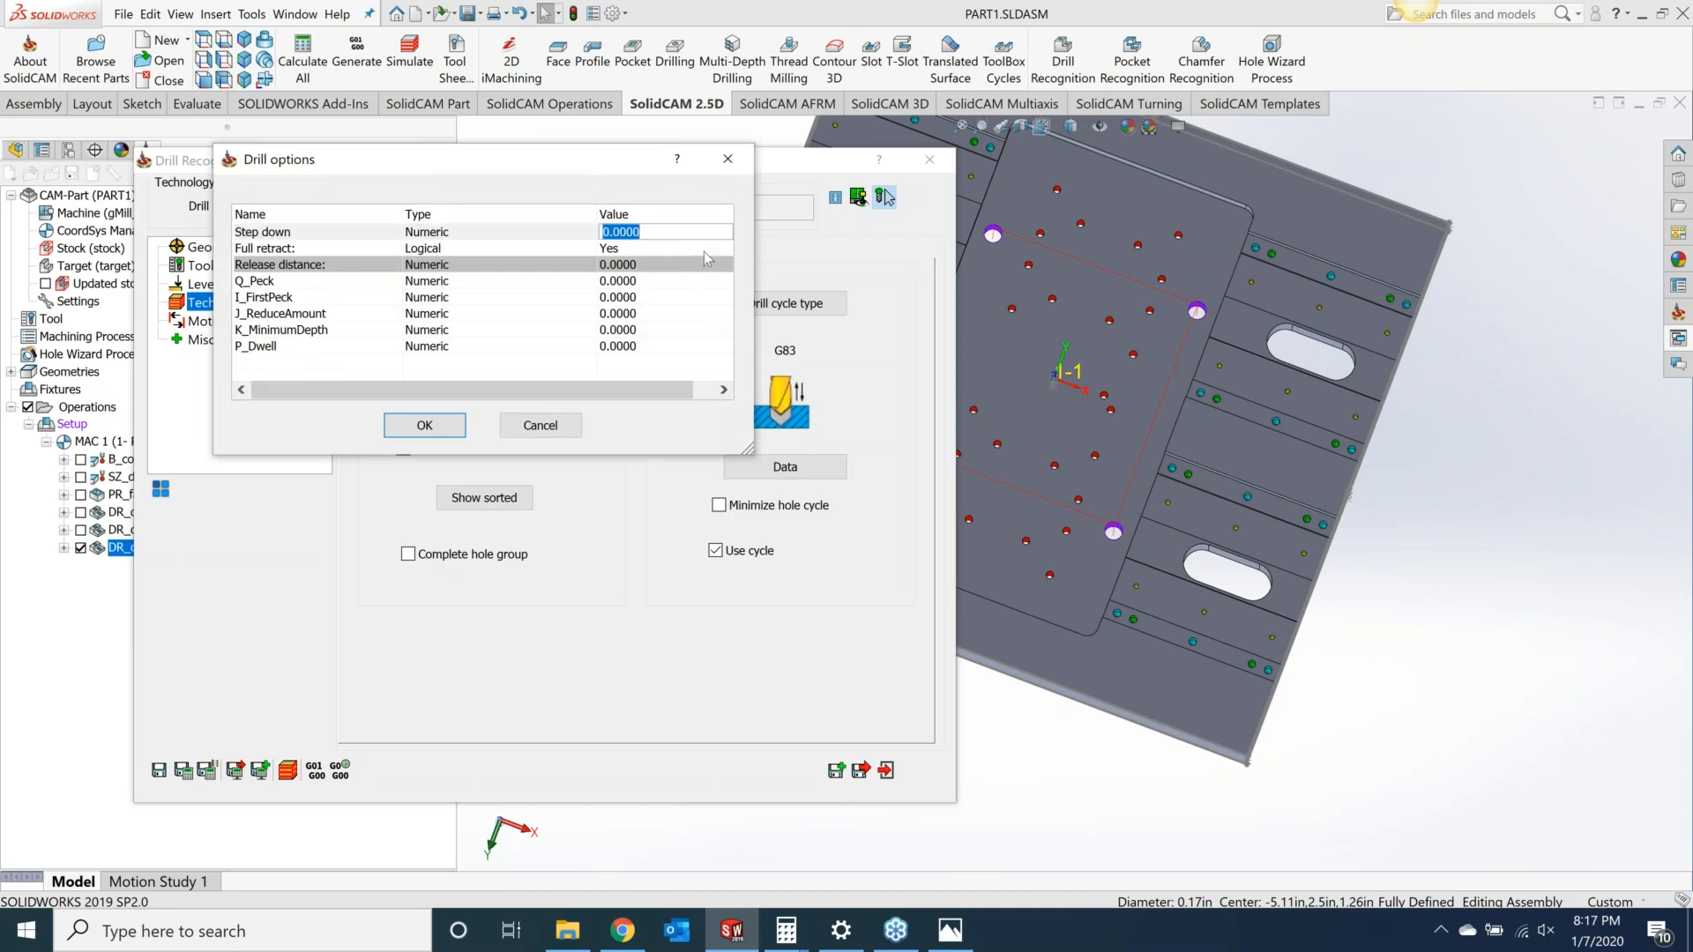
{"action": "type", "text": ".075"}
{"action": "left_click", "coordinate": [642, 280]}
{"action": "type", "text": ".075"}
{"action": "left_click", "coordinate": [459, 425]}
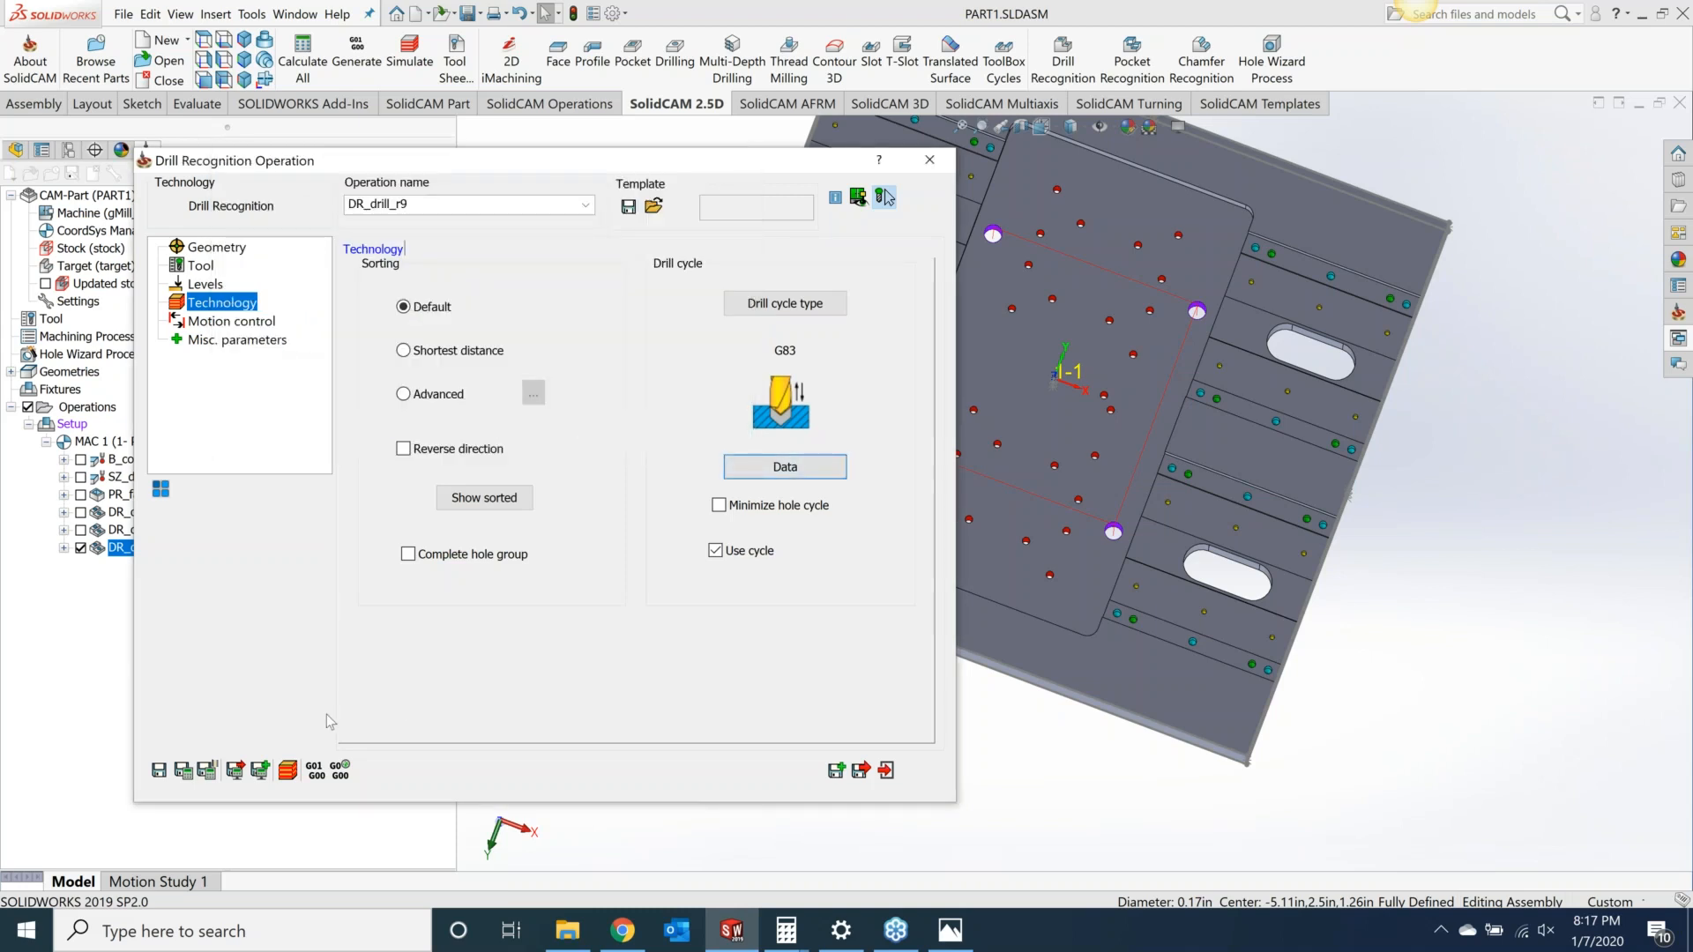
{"action": "left_click", "coordinate": [184, 770]}
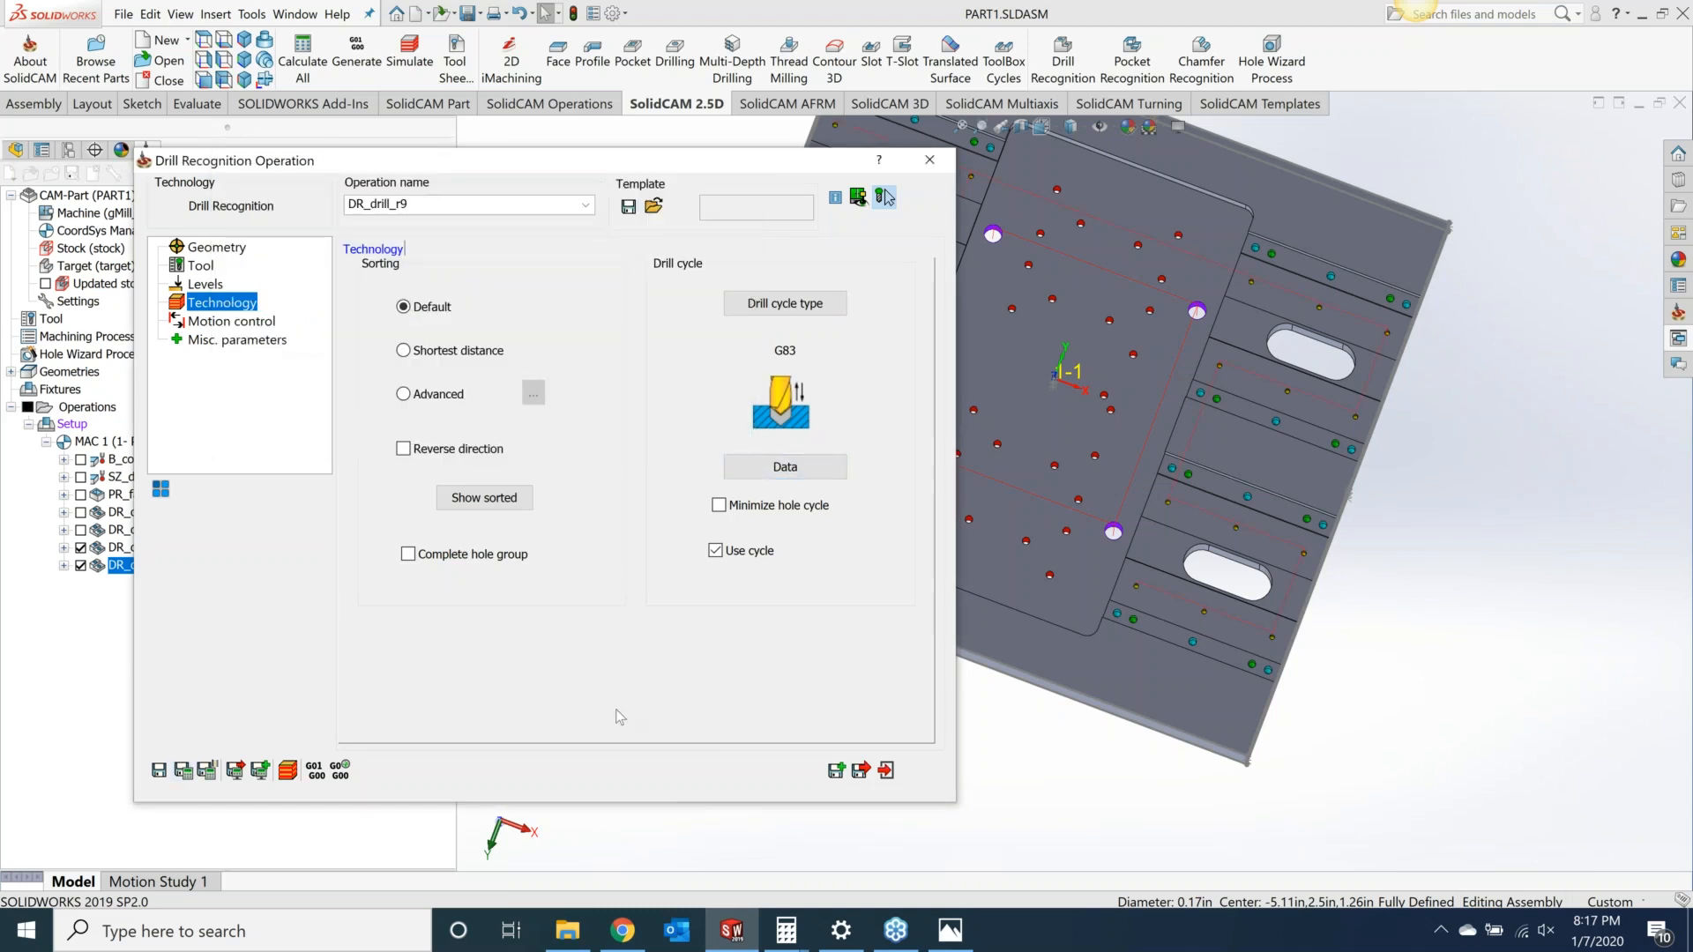
Step: Simulate the operations in SolidVerify
{"action": "left_click", "coordinate": [291, 771]}
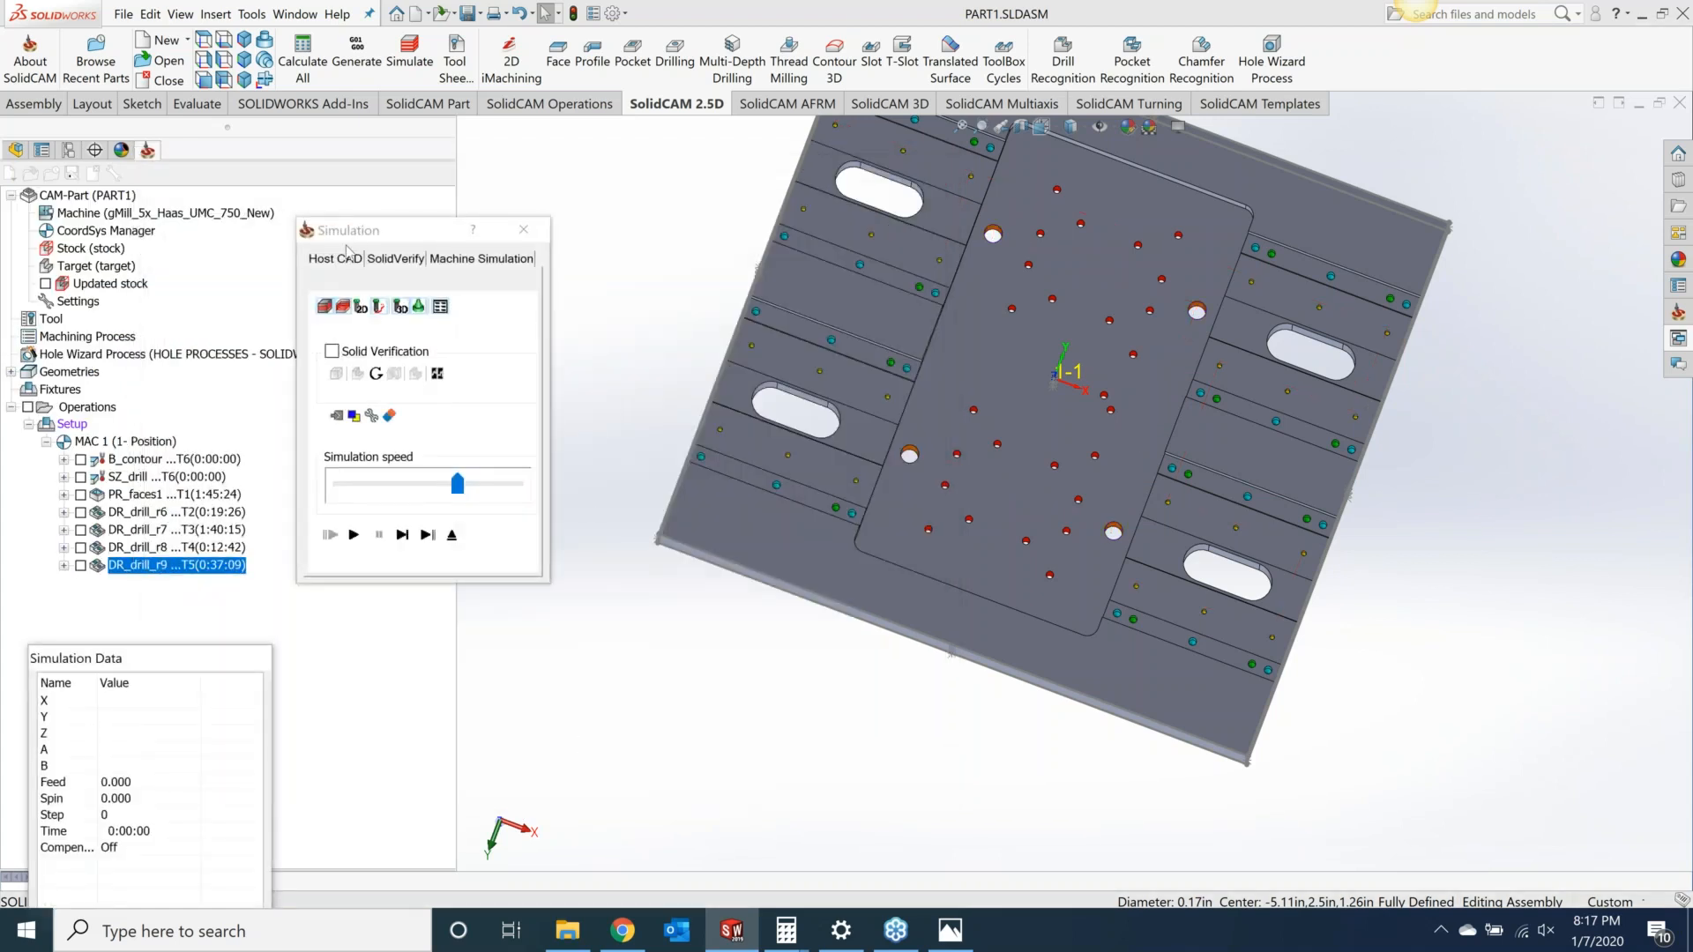
{"action": "left_click", "coordinate": [395, 259]}
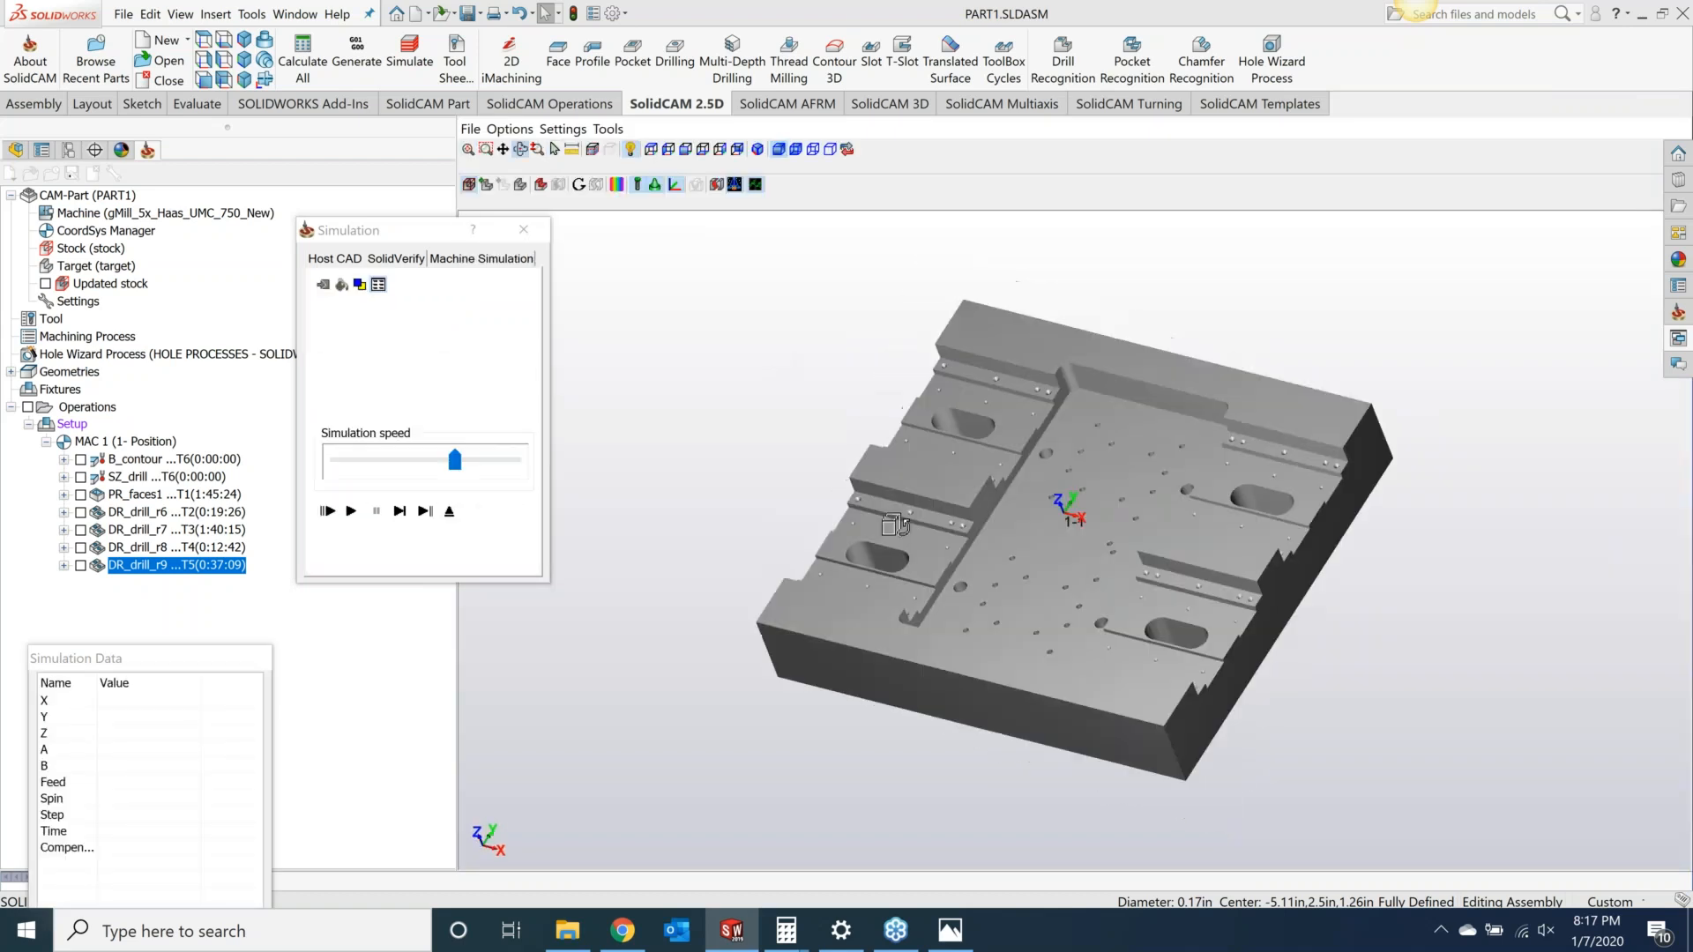
{"action": "left_click", "coordinate": [356, 513]}
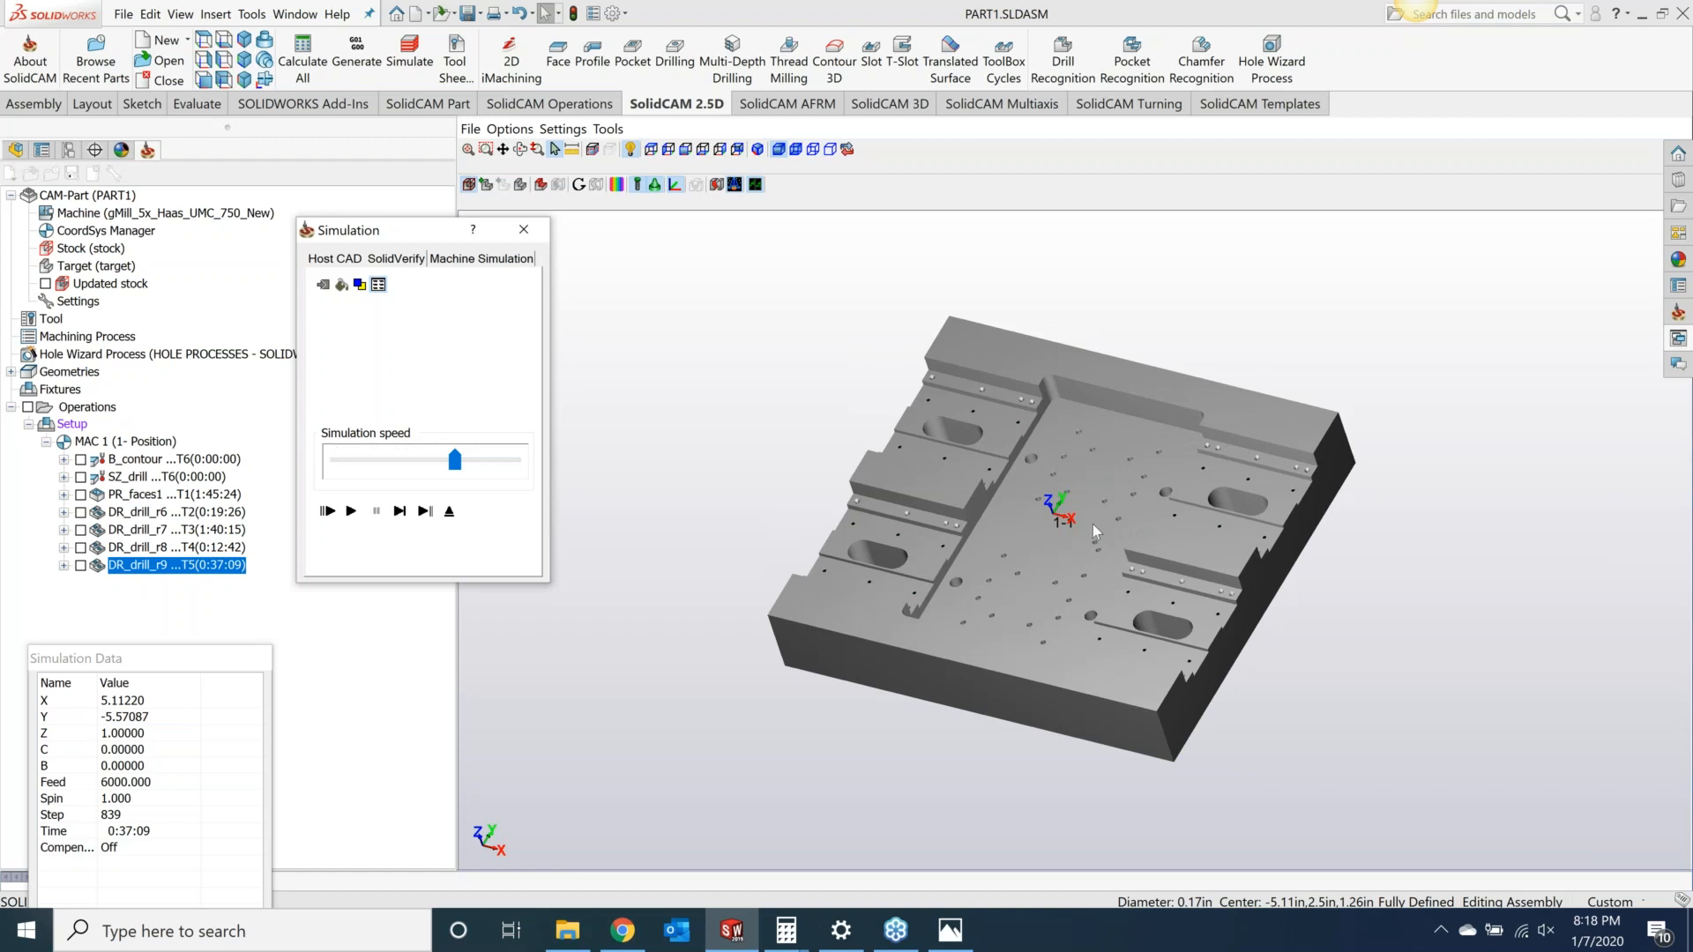
Step: Close the simulation and the operation dialog, then examine the tapped and red holes on the part
{"action": "left_click", "coordinate": [524, 230]}
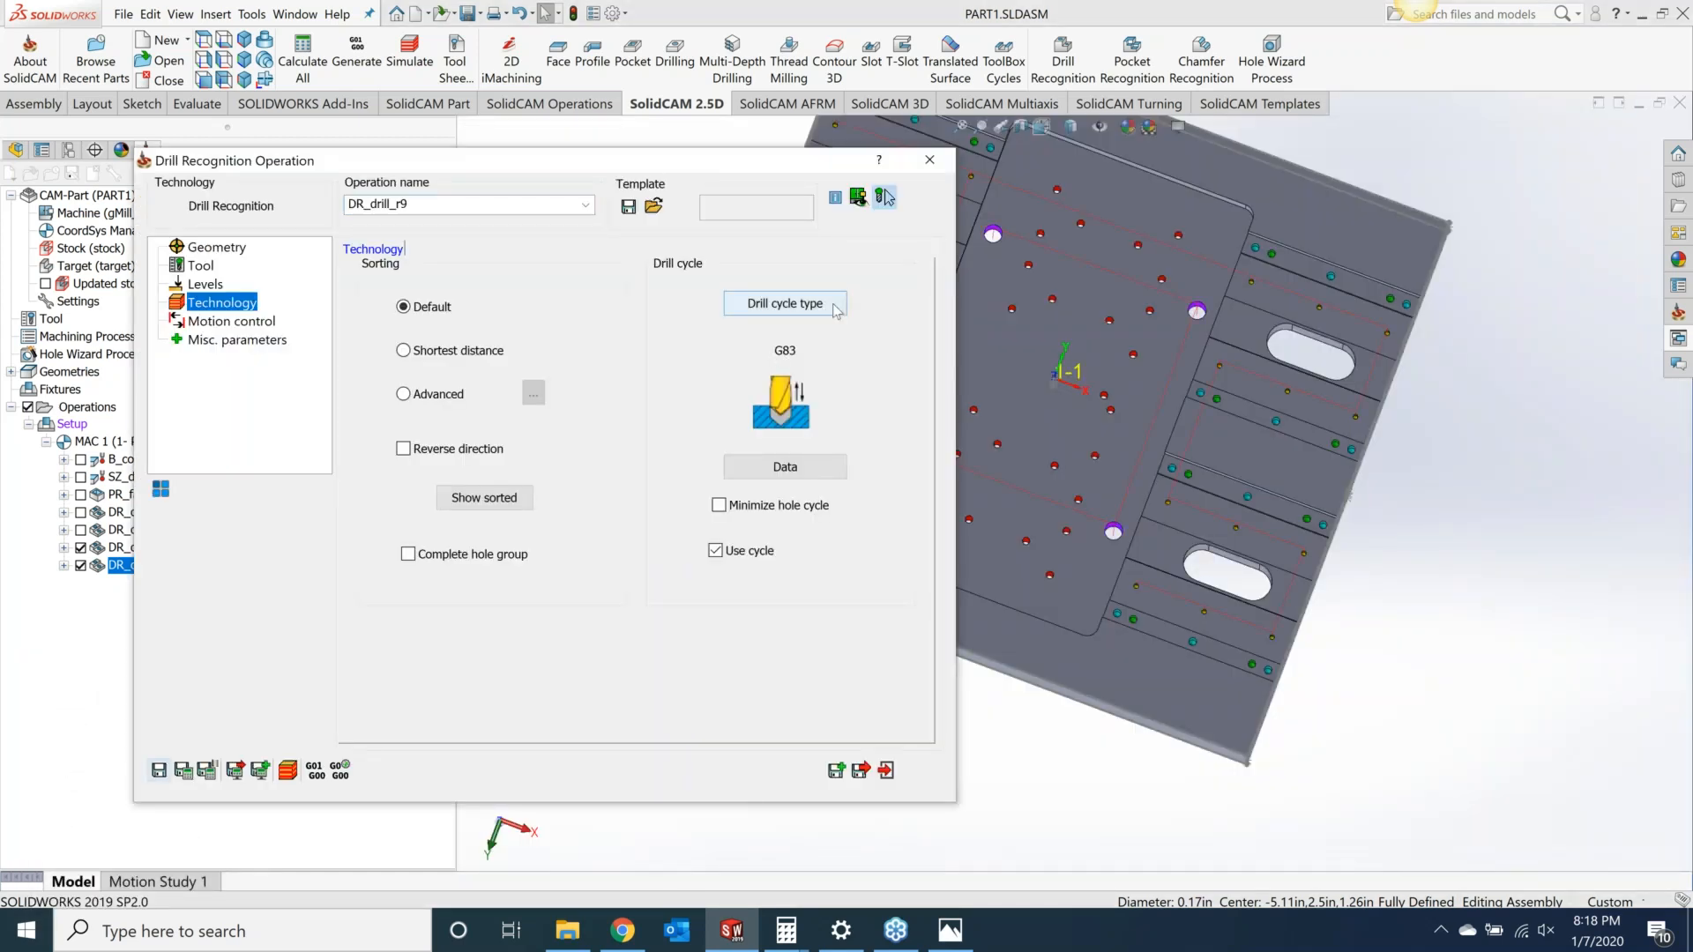
{"action": "left_click", "coordinate": [938, 165]}
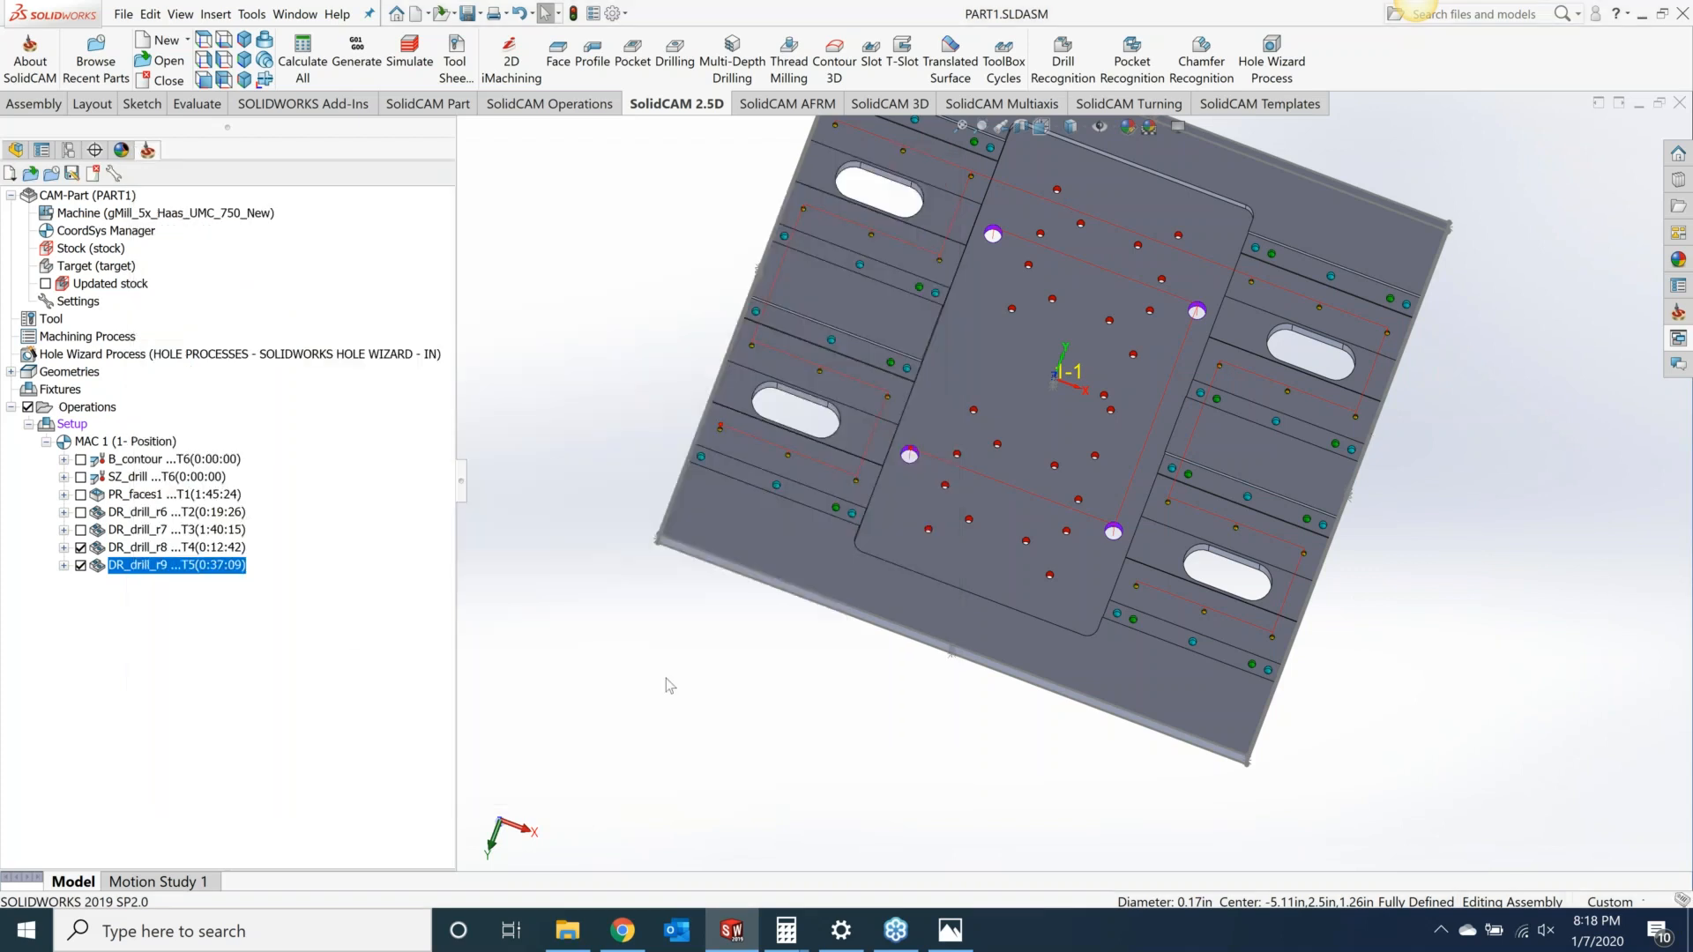
{"action": "middle_click_drag", "start_coordinate": [862, 569], "coordinate": [807, 484]}
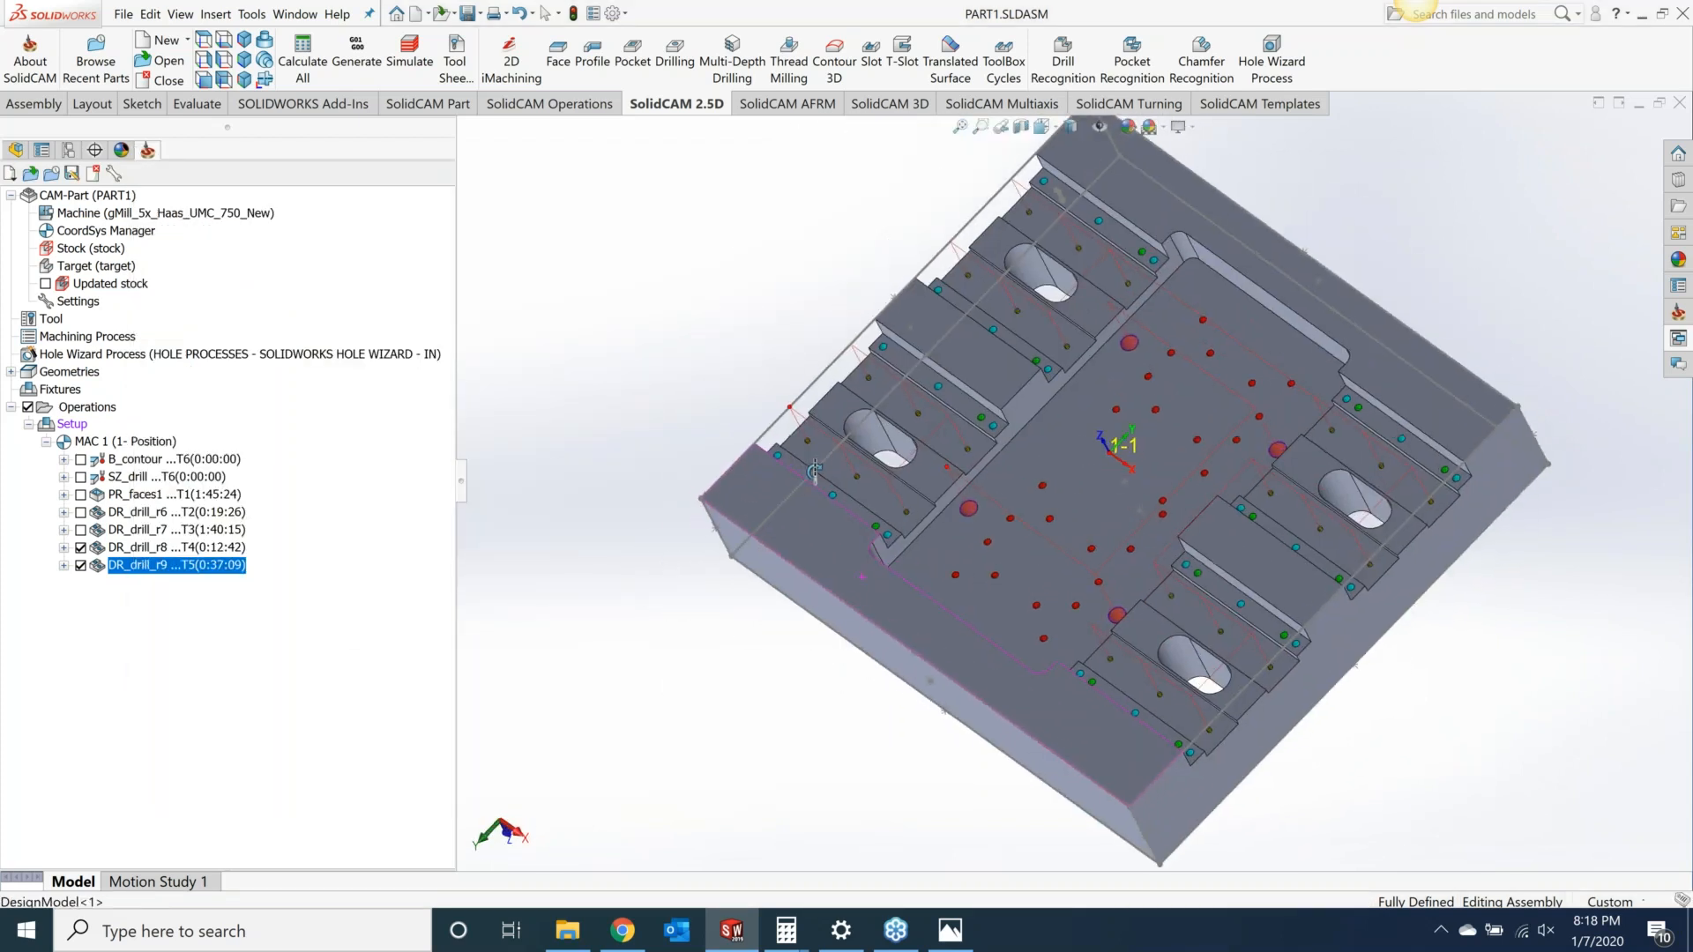
{"action": "scroll", "coordinate": [927, 554], "scroll_direction": "down", "scroll_amount": 7}
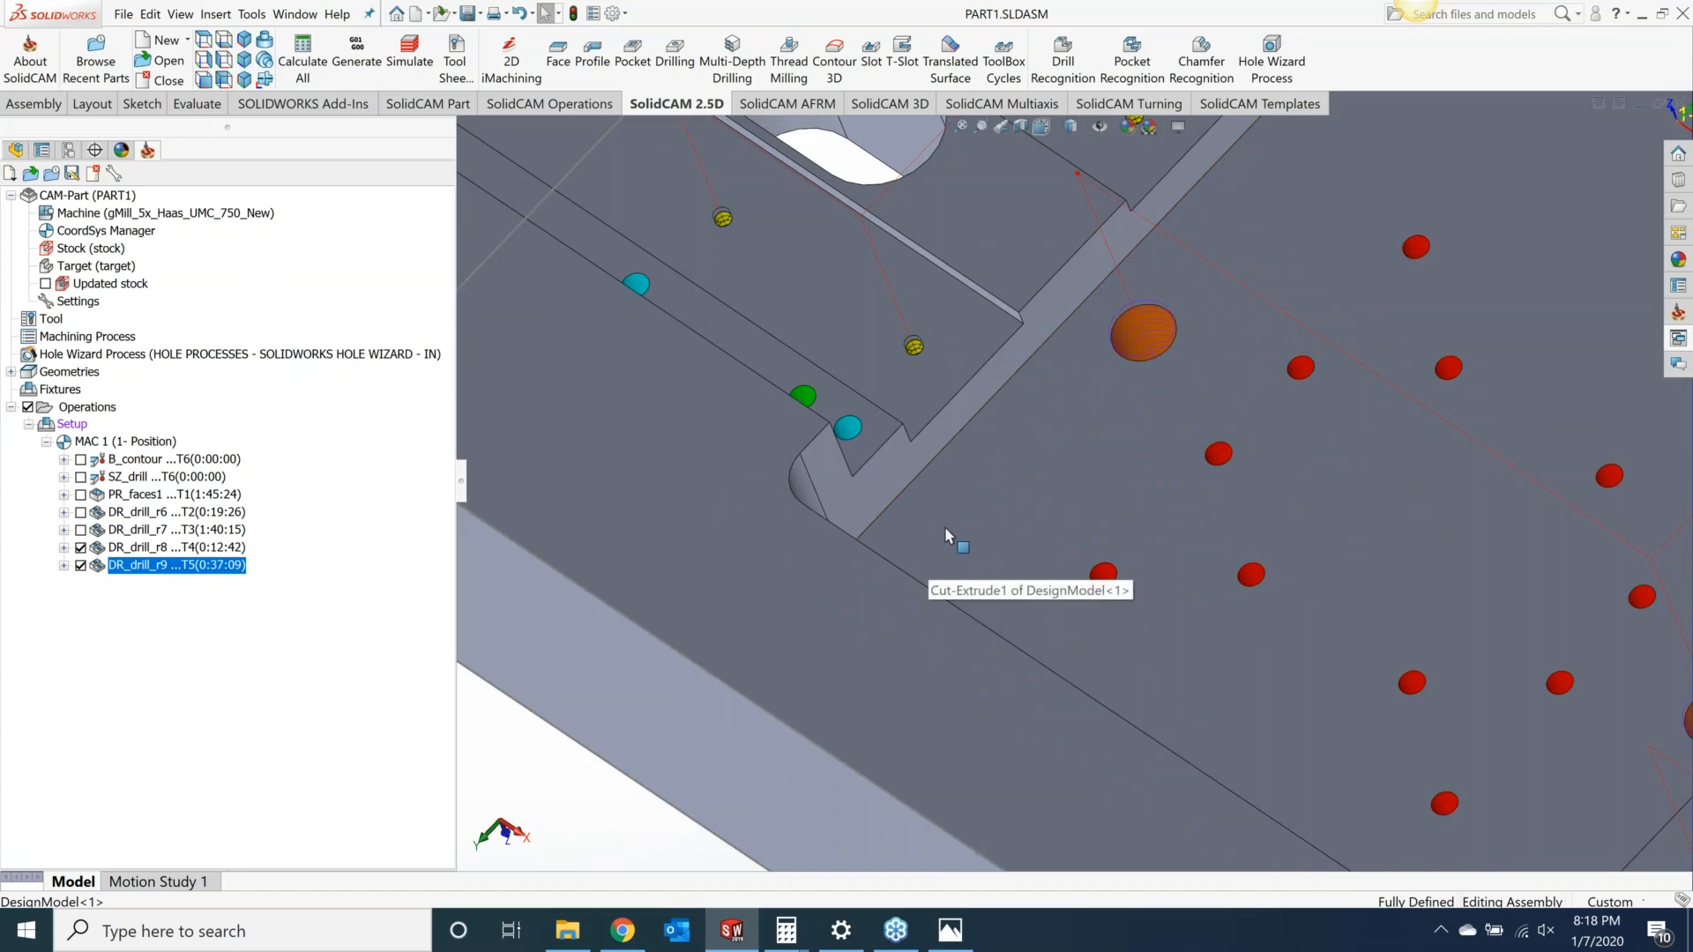
{"action": "left_click", "coordinate": [802, 396]}
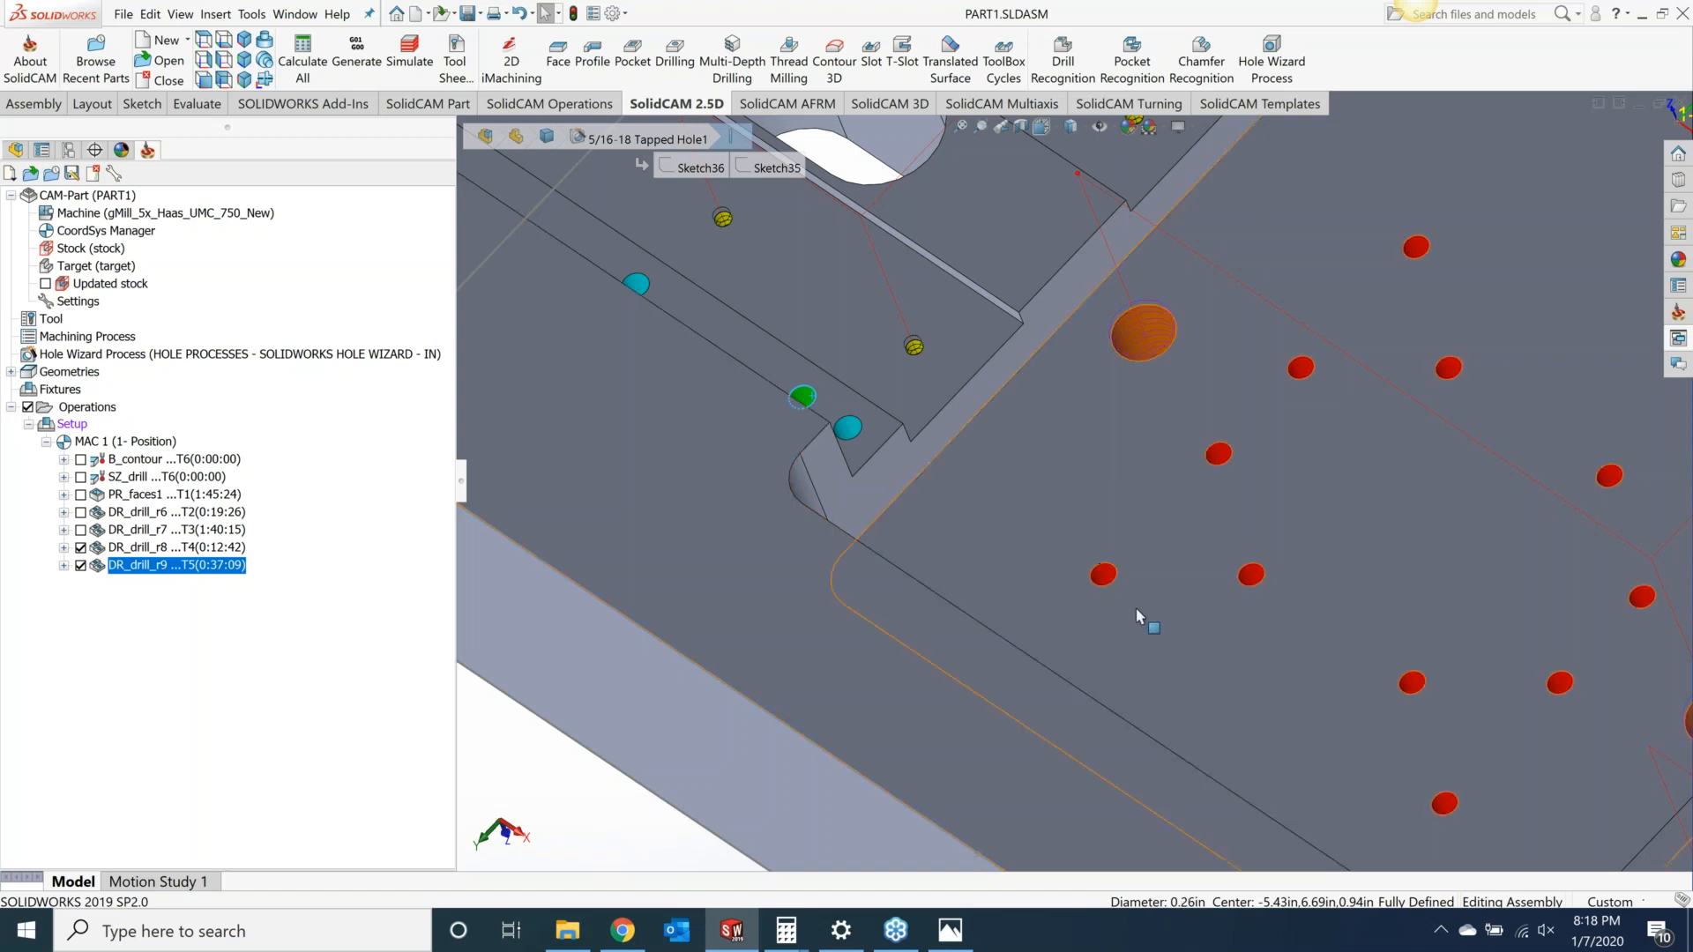
{"action": "left_click", "coordinate": [1103, 574]}
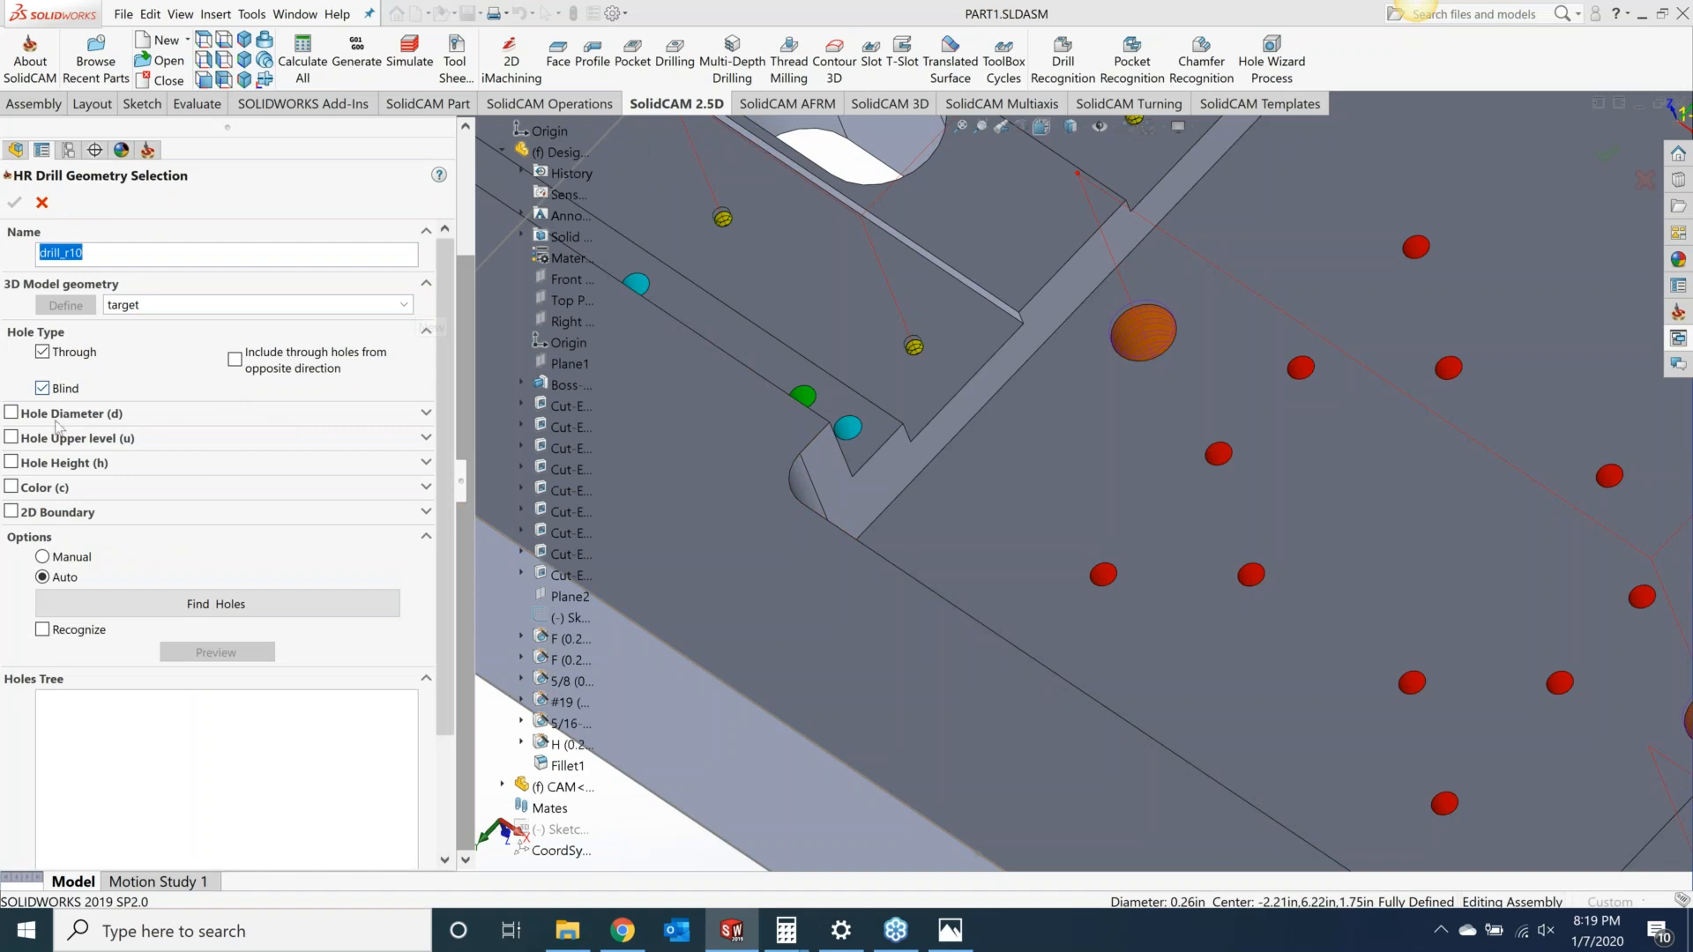
Step: Filter the drill_r10 geometry by hole diameter 0.257 and upper level -0.9449 picked from model holes, then find holes
{"action": "left_click", "coordinate": [18, 417]}
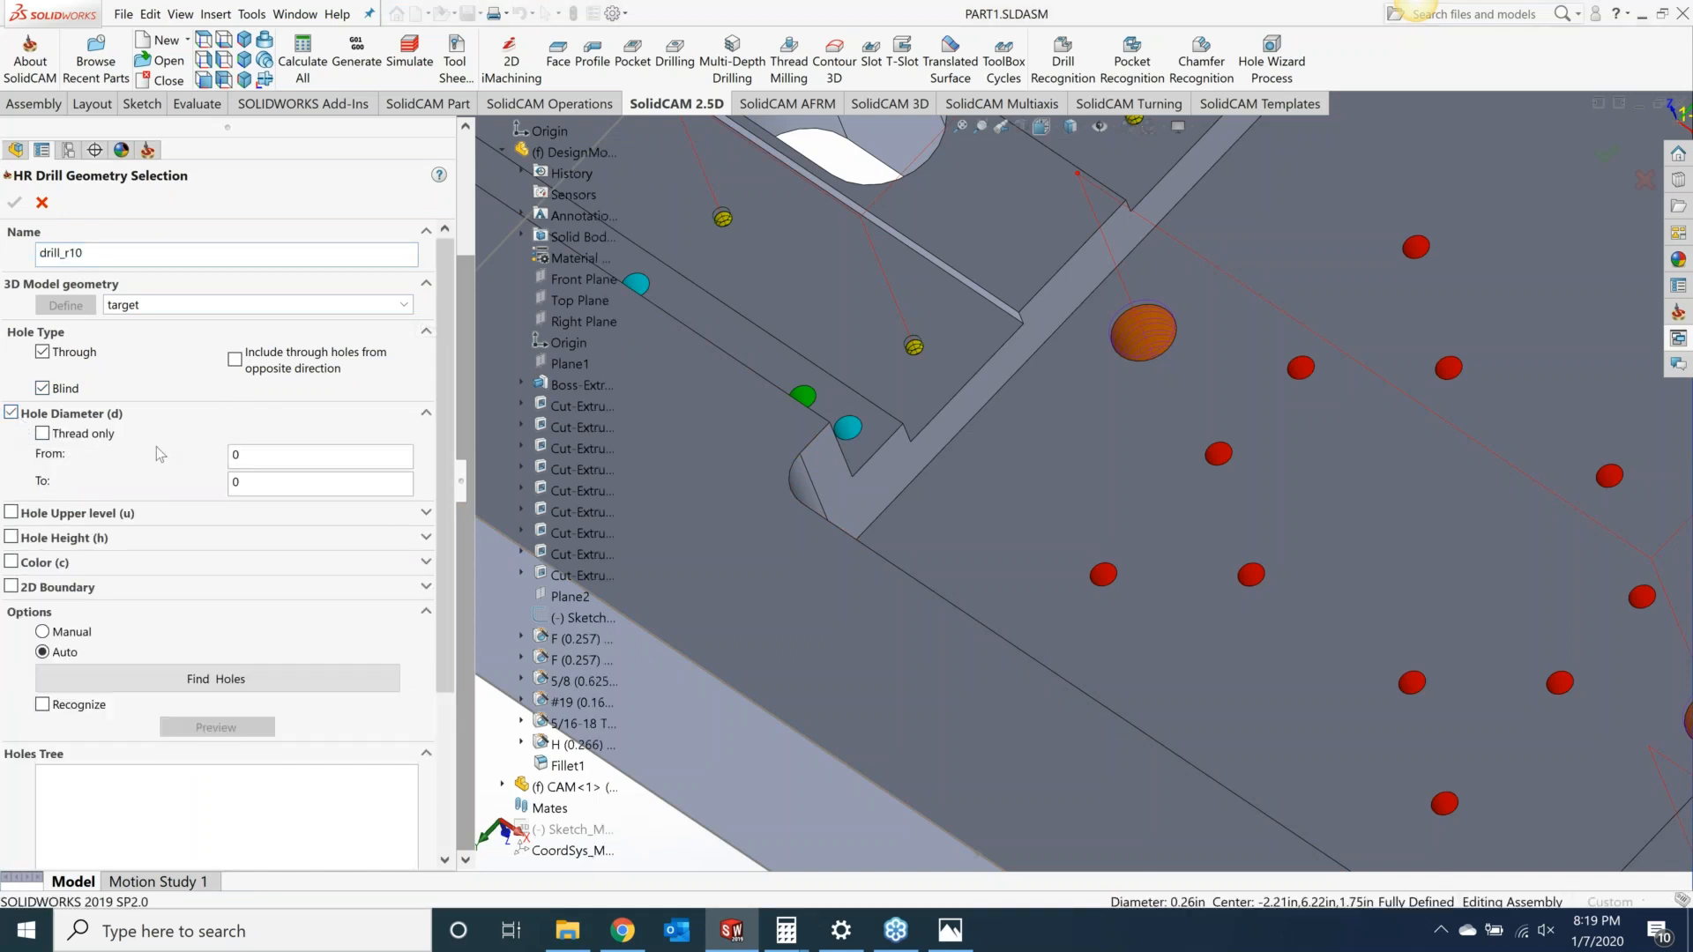
{"action": "left_click", "coordinate": [296, 455]}
{"action": "left_click", "coordinate": [810, 396]}
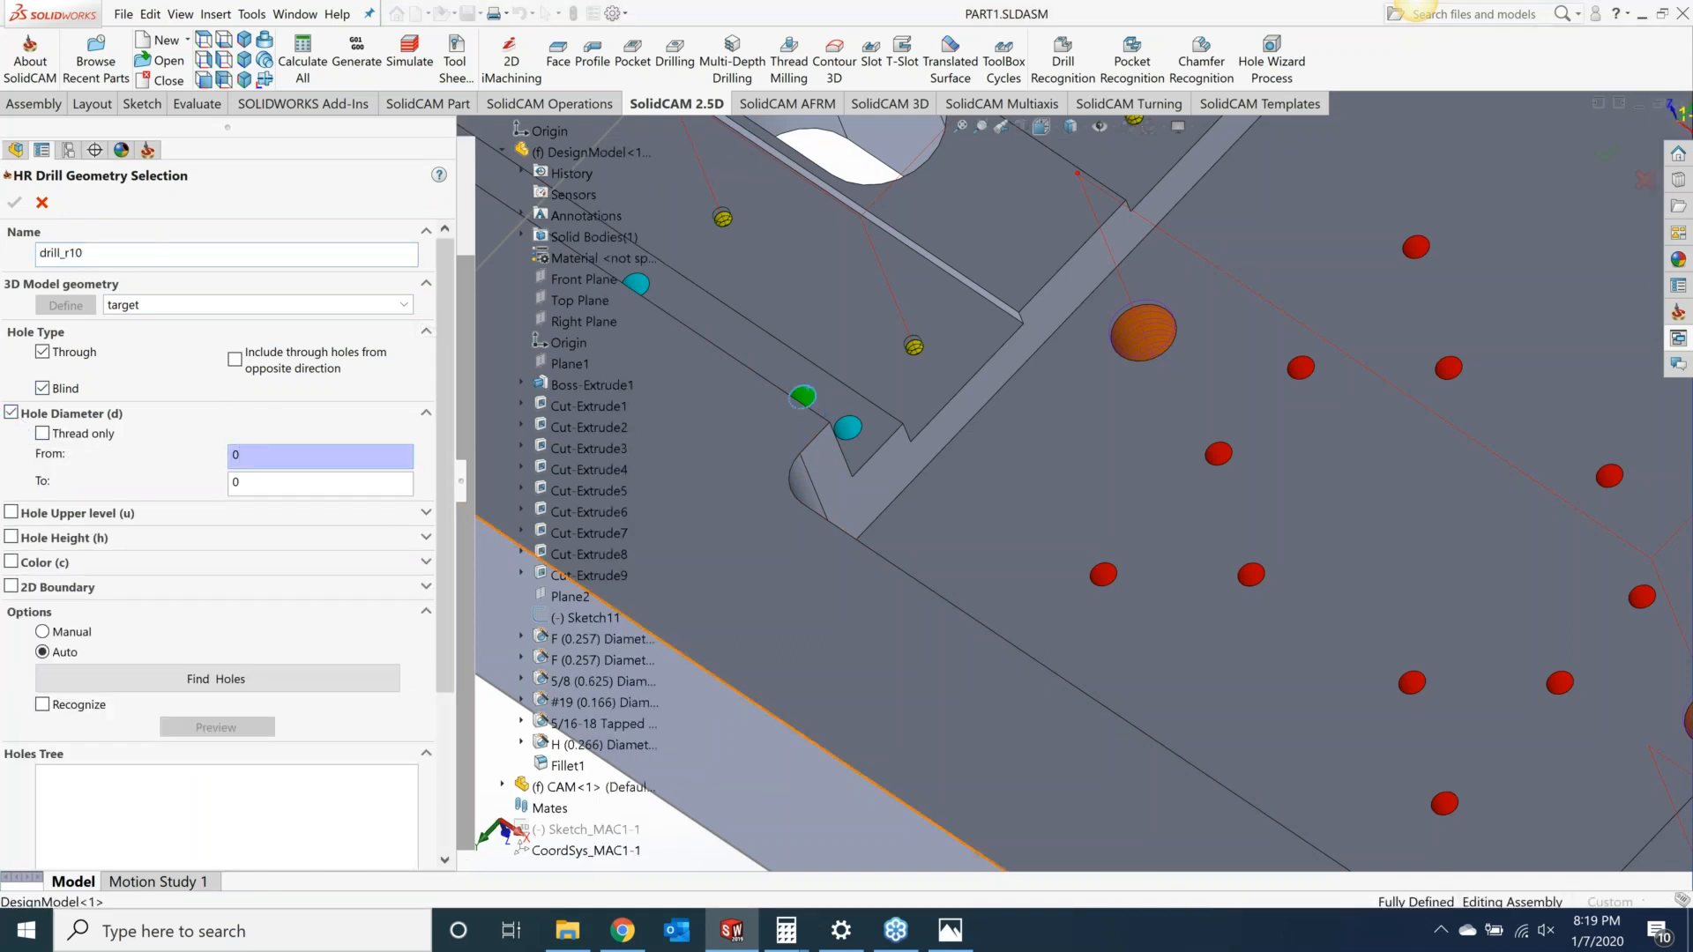
{"action": "left_click", "coordinate": [11, 512]}
{"action": "left_click", "coordinate": [303, 532]}
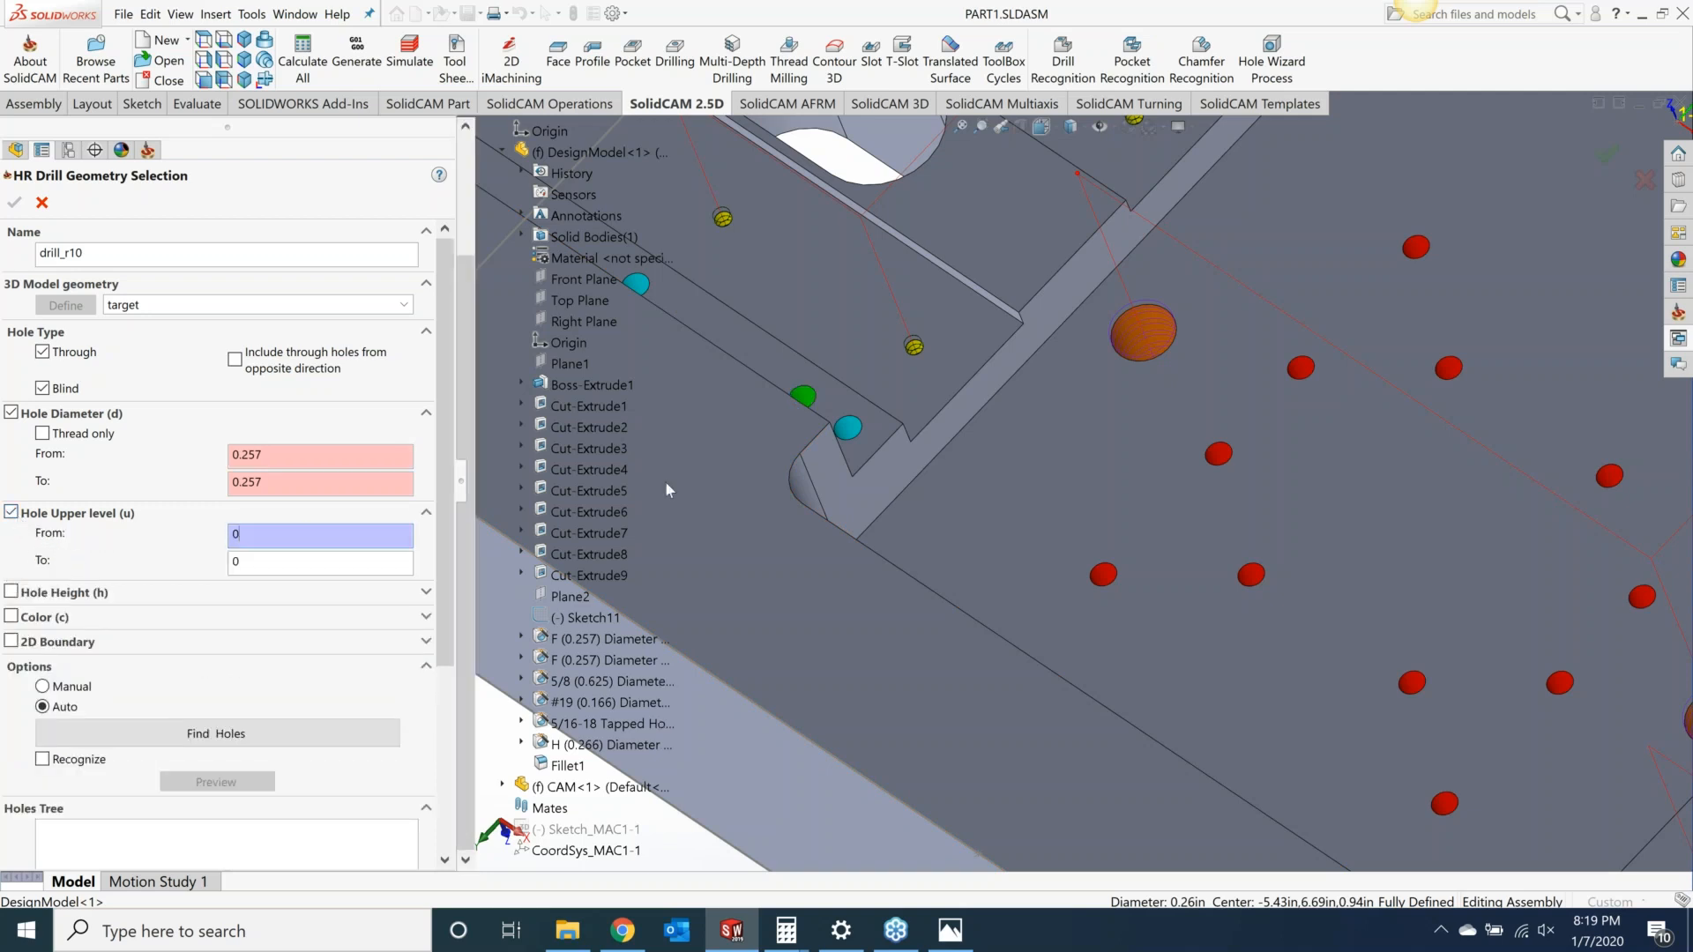
{"action": "left_click", "coordinate": [763, 364]}
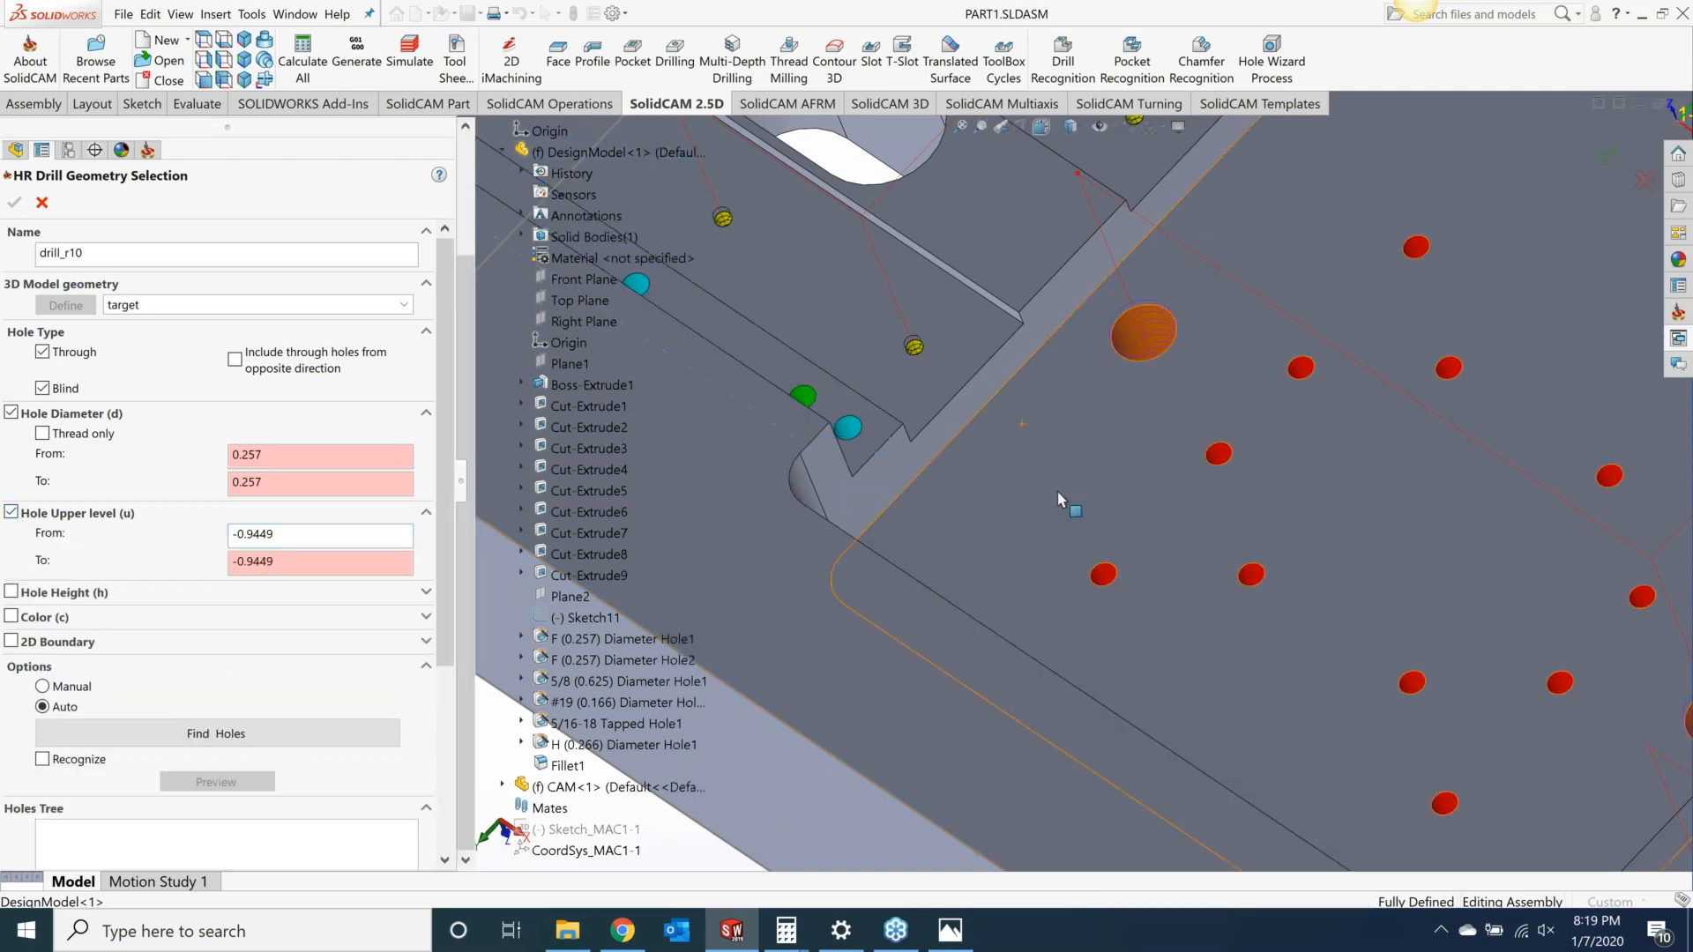
{"action": "left_click", "coordinate": [311, 734]}
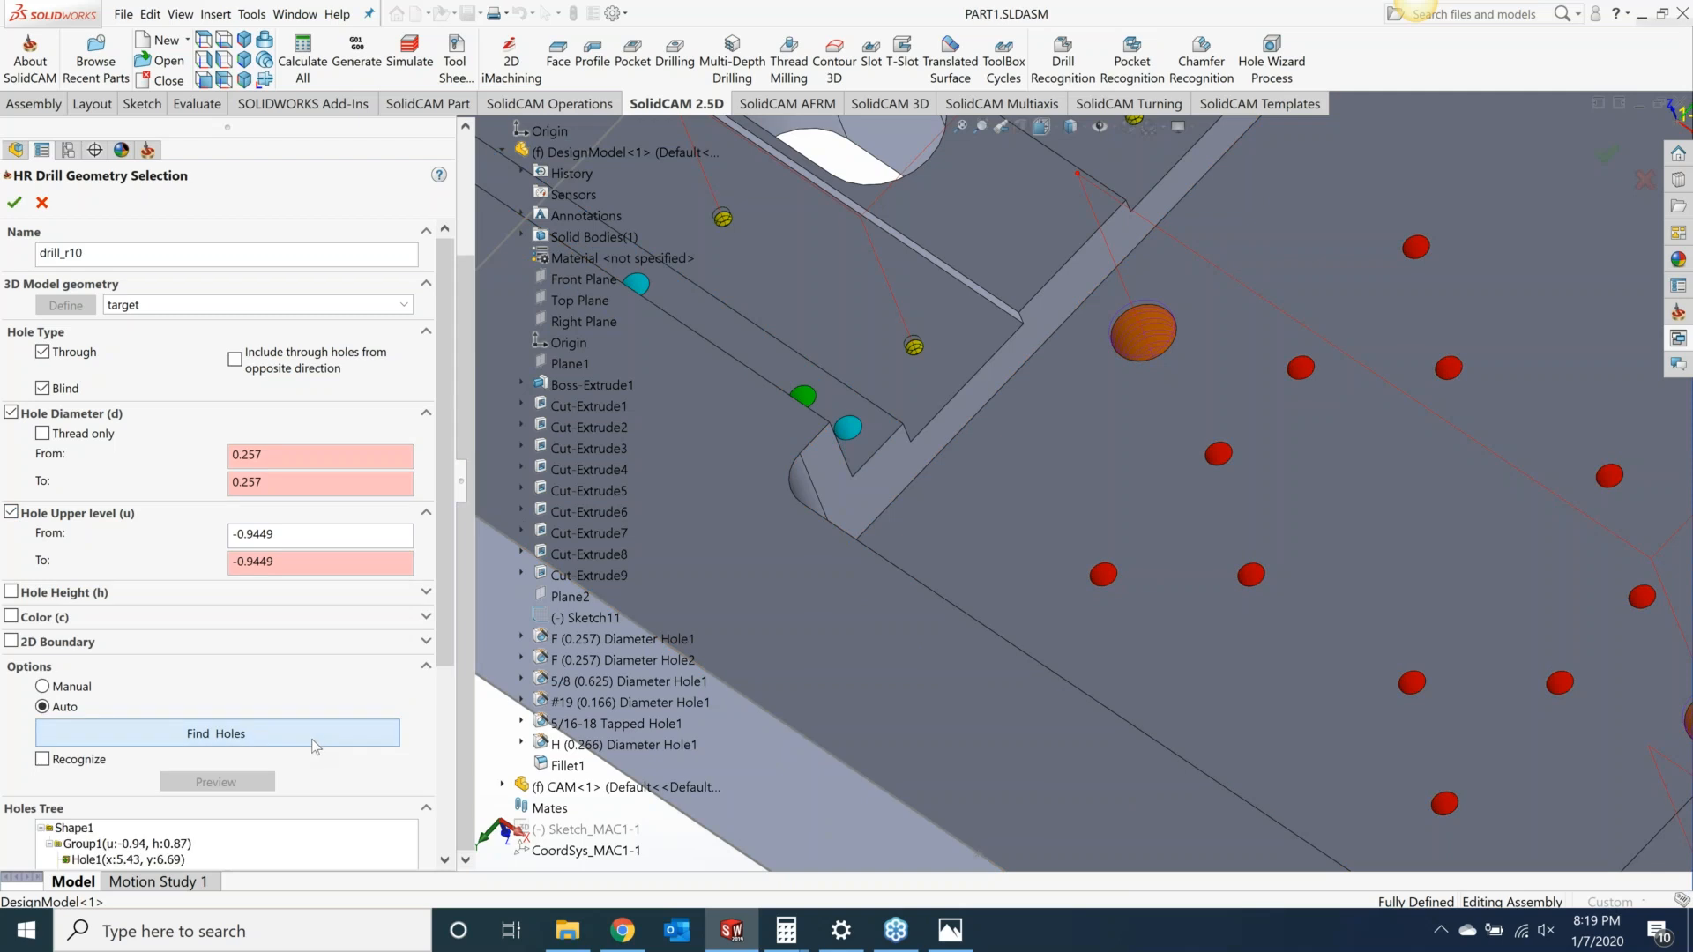
Step: Preview the found holes and confirm the drill_r10 geometry selection
{"action": "scroll", "coordinate": [287, 795], "scroll_direction": "down", "scroll_amount": 3}
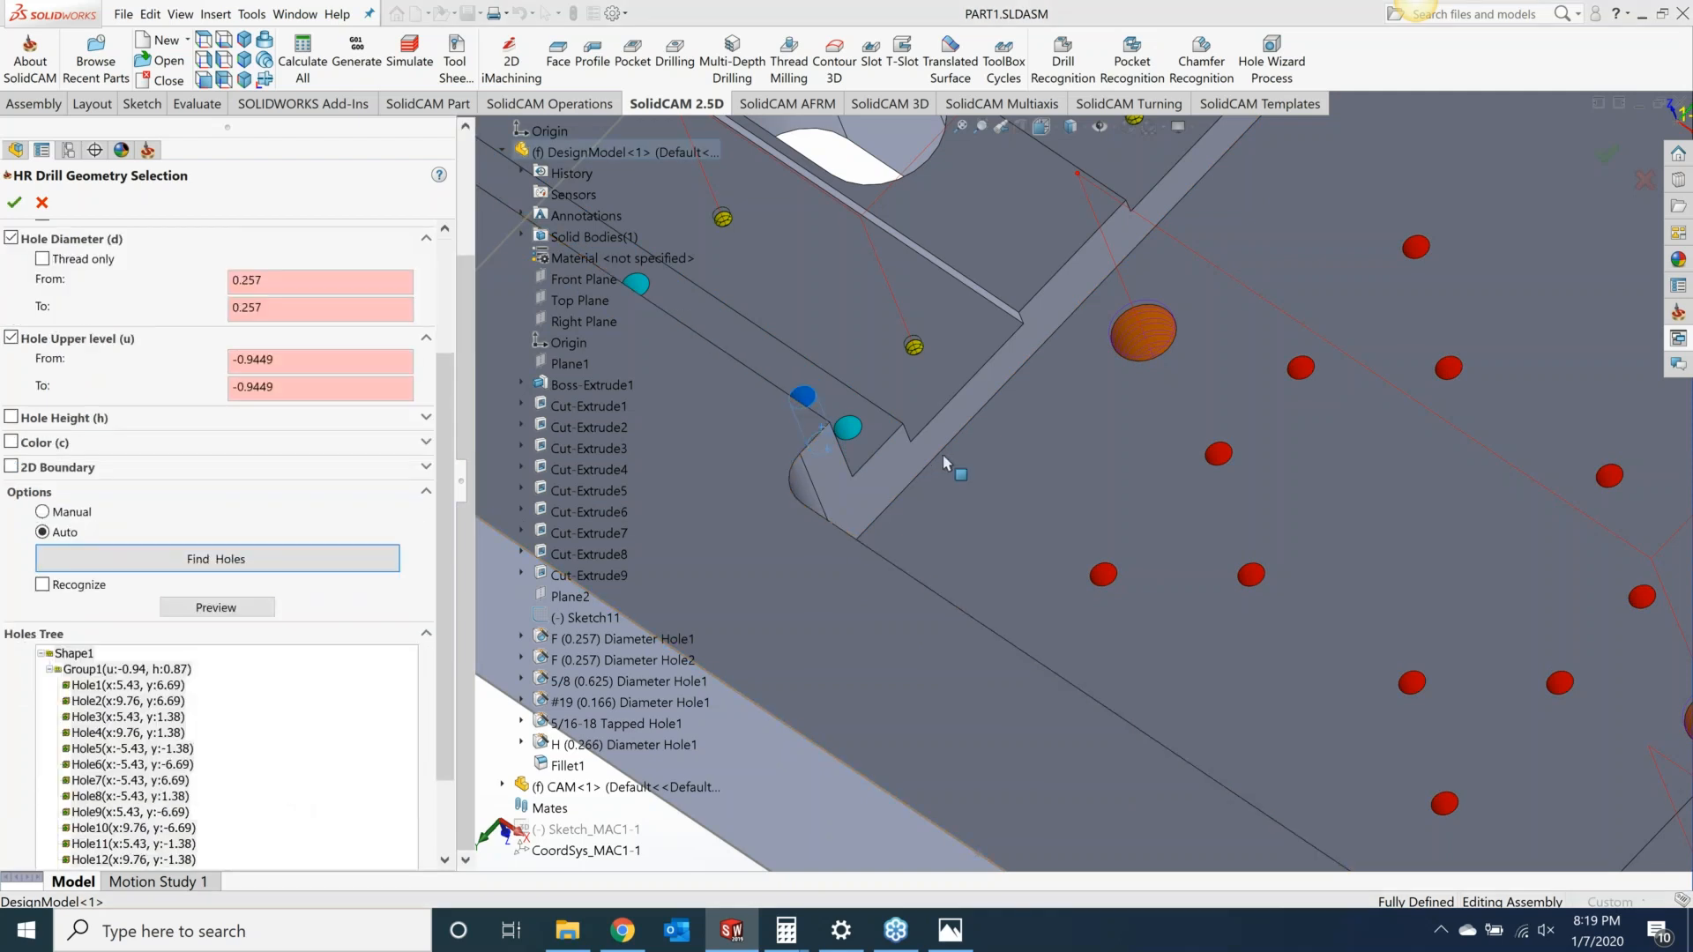
{"action": "left_click", "coordinate": [216, 608]}
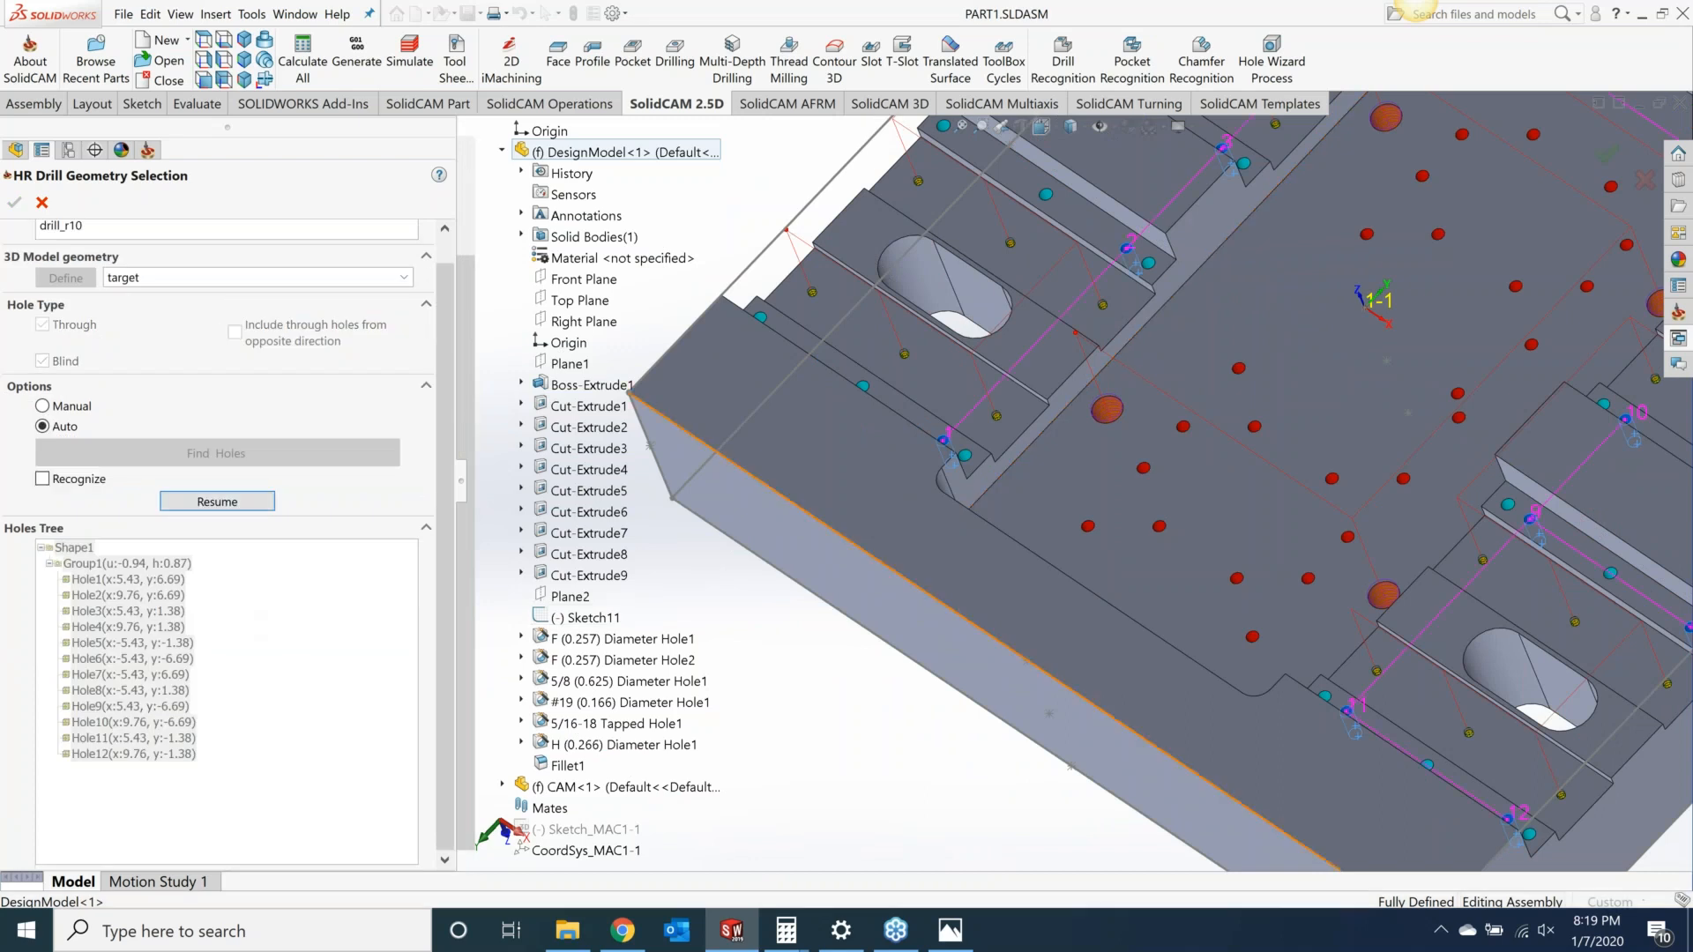
{"action": "scroll", "coordinate": [1106, 536], "scroll_direction": "up", "scroll_amount": 1}
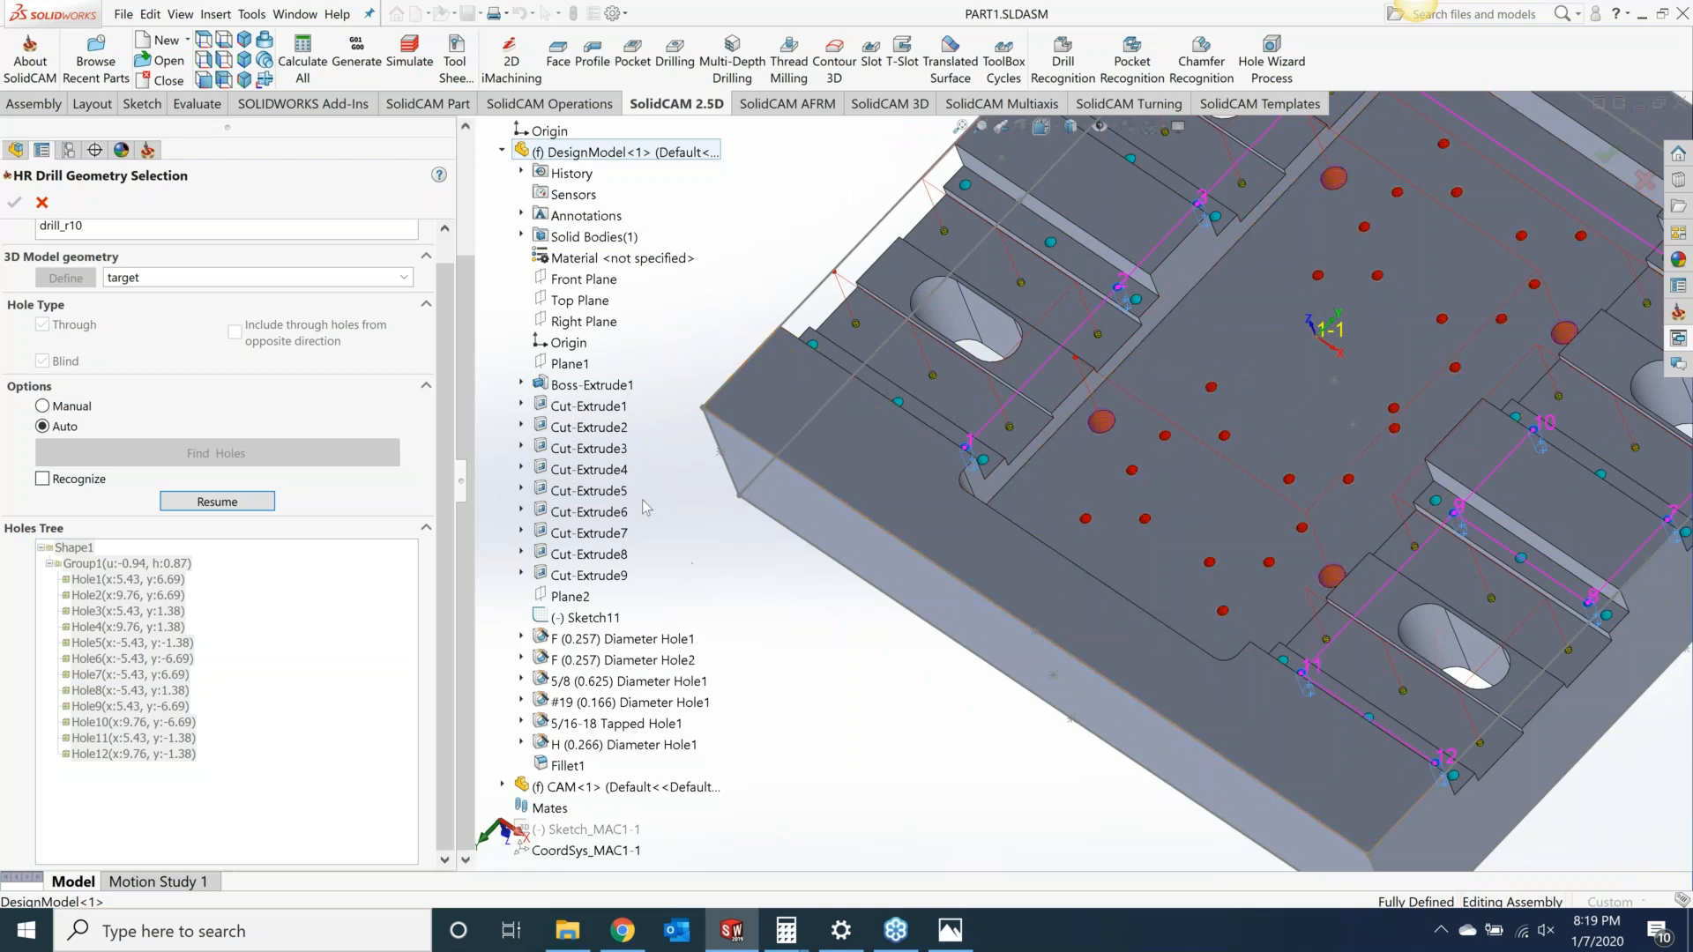
{"action": "left_click", "coordinate": [218, 502]}
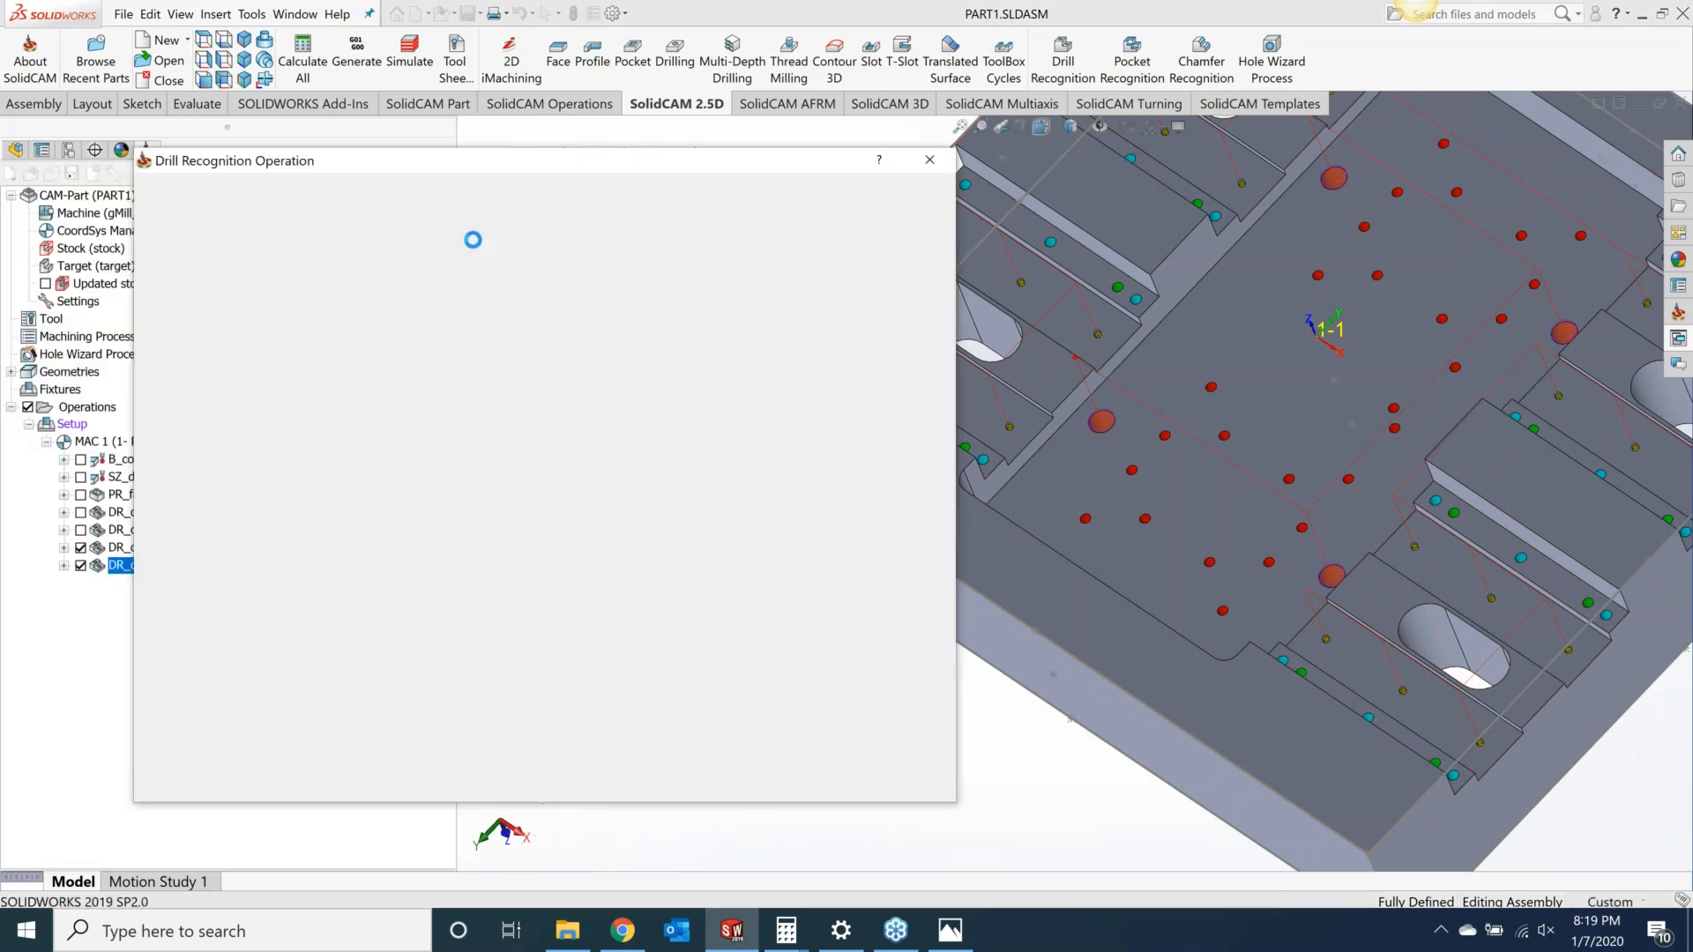
Step: Select the 0.257 inch drill, tool number 3, as the operation's tool
{"action": "left_click", "coordinate": [210, 266]}
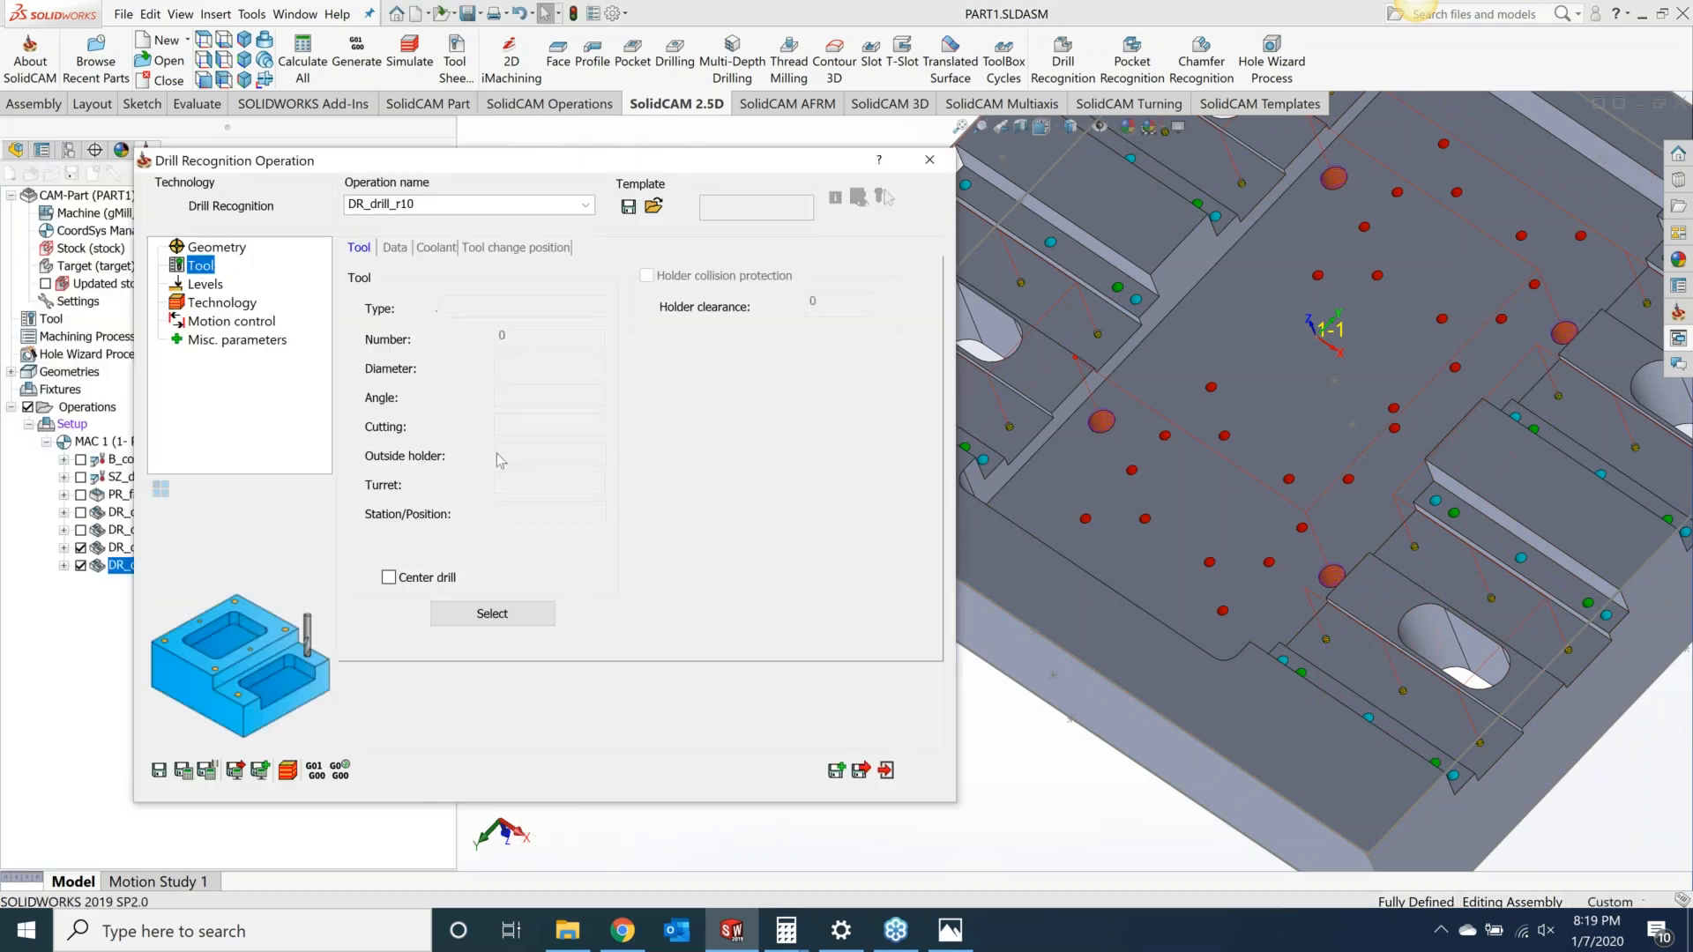
{"action": "left_click", "coordinate": [505, 614]}
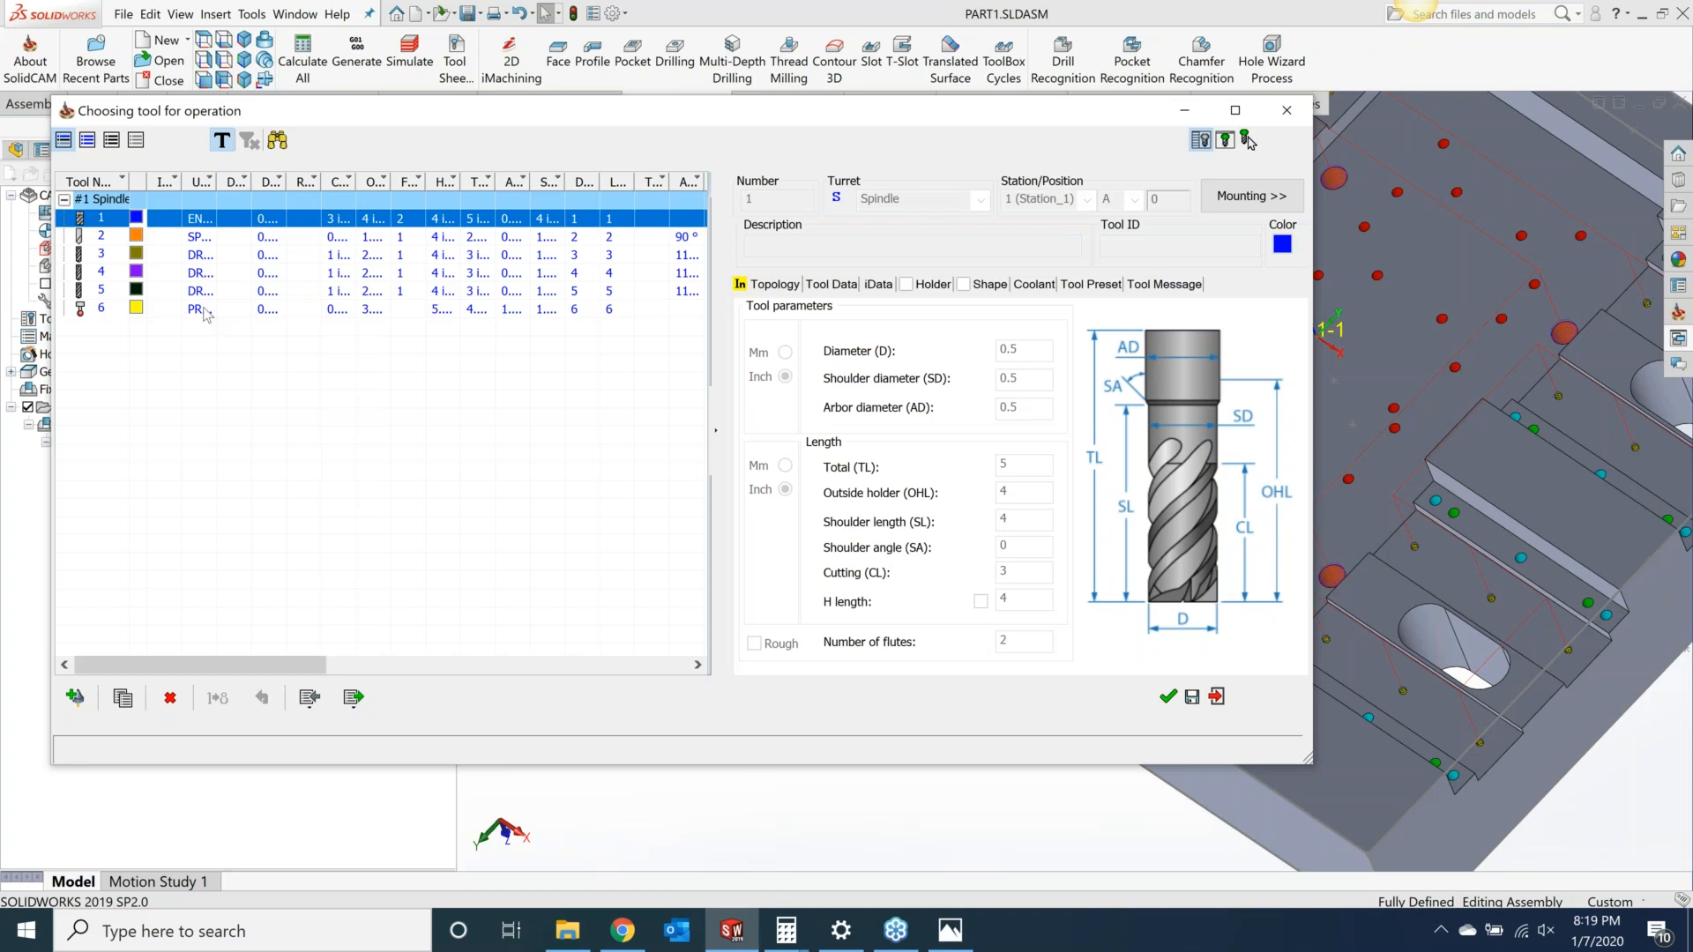
{"action": "left_click", "coordinate": [211, 291]}
{"action": "left_click", "coordinate": [216, 274]}
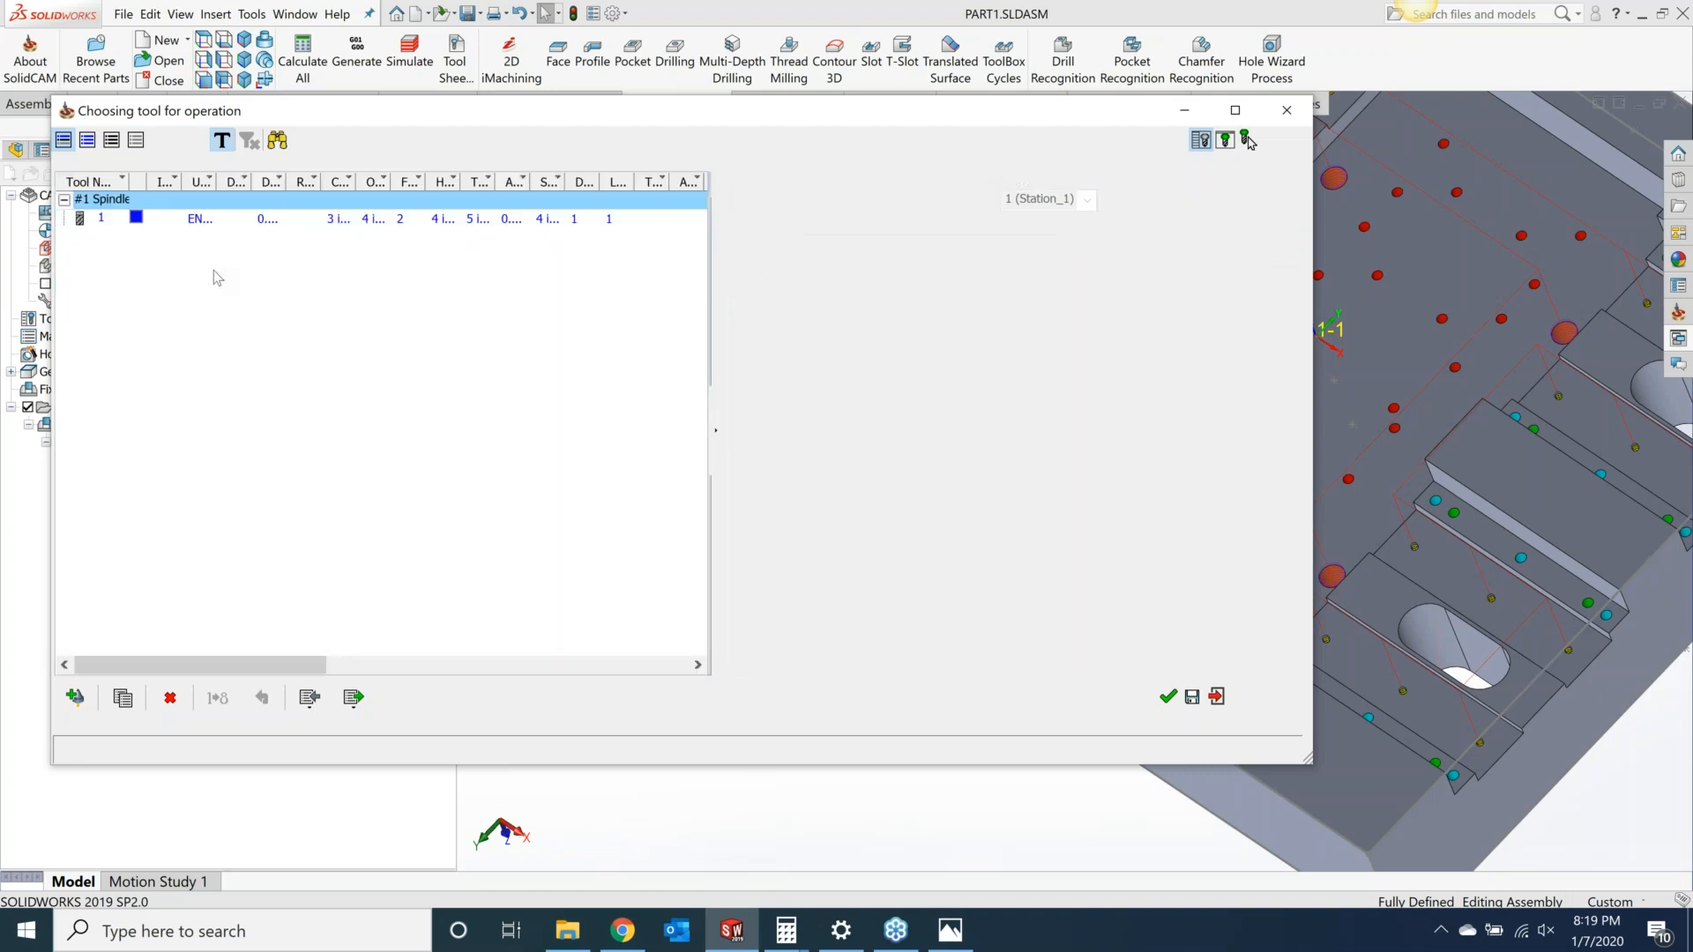
{"action": "left_click", "coordinate": [217, 261]}
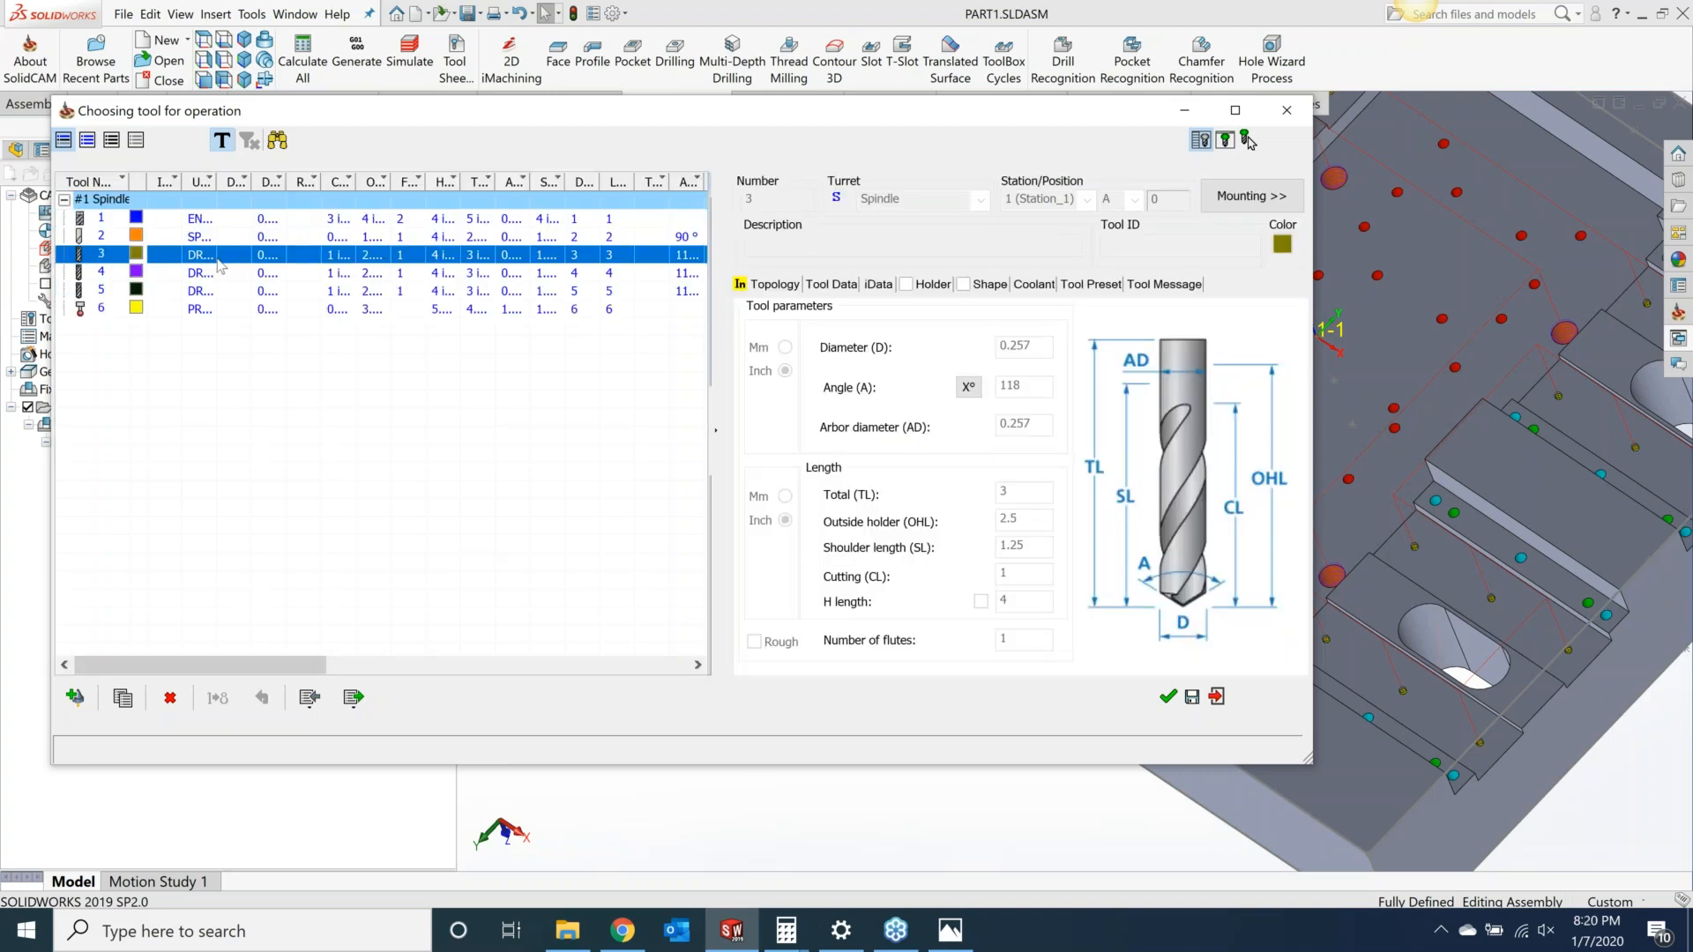
{"action": "left_click", "coordinate": [1167, 697]}
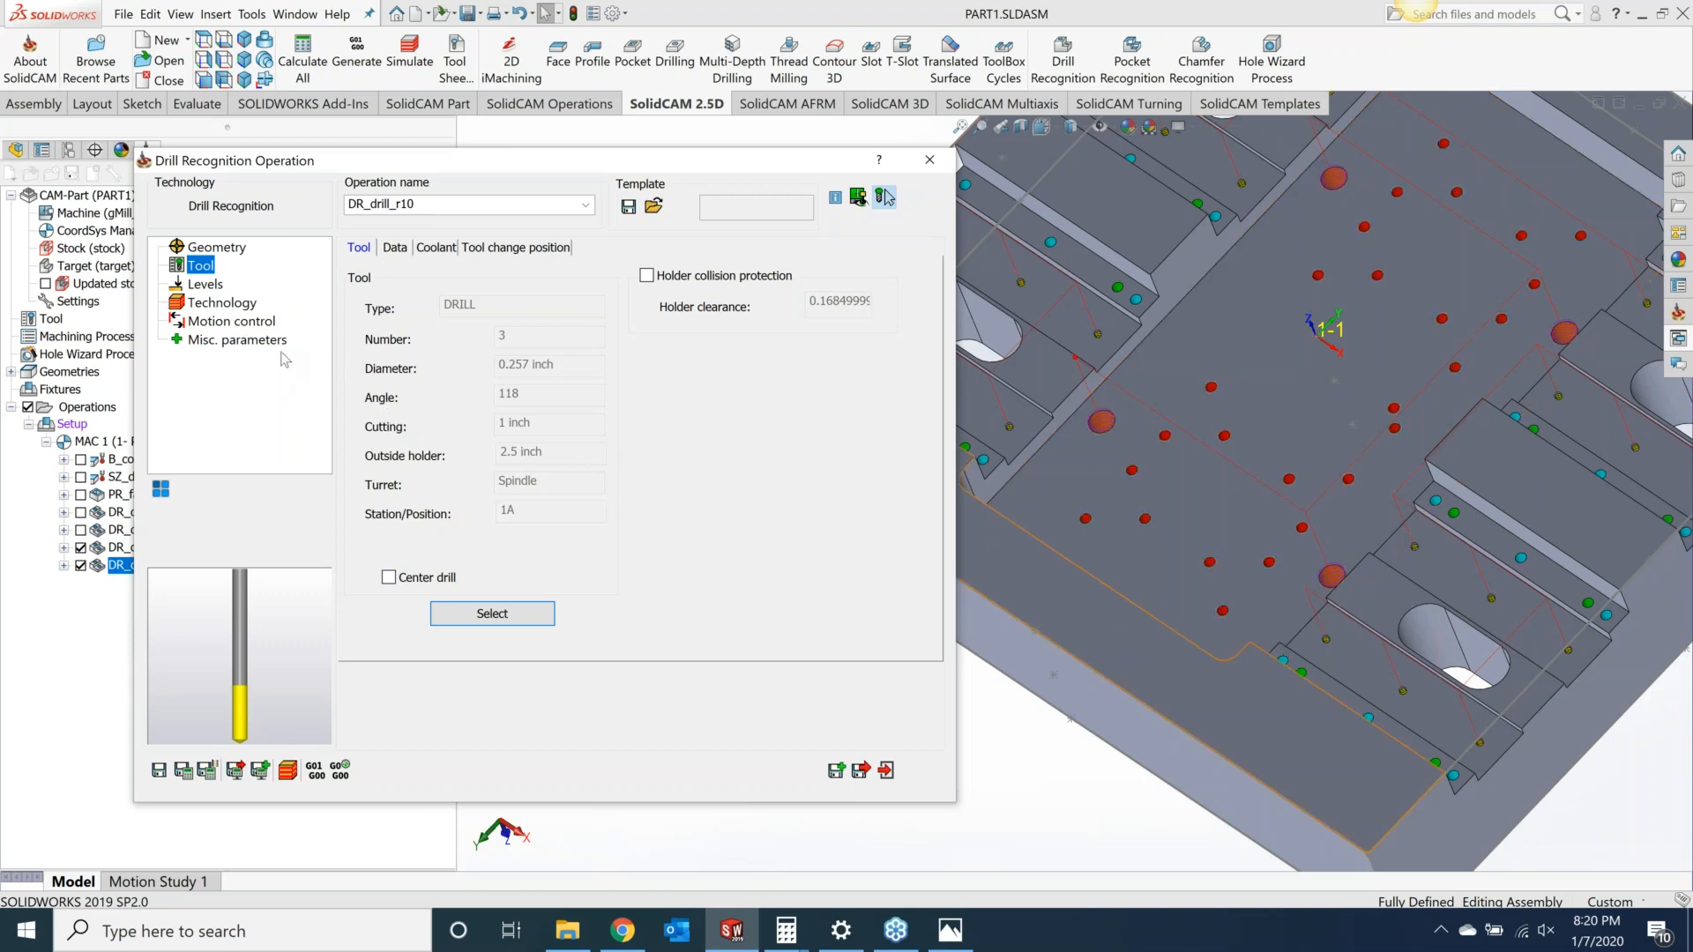
Step: Set the drill cycle to G83 with a 0.1 step down and 0.1 Q_Peck, then save and calculate
{"action": "left_click", "coordinate": [233, 307]}
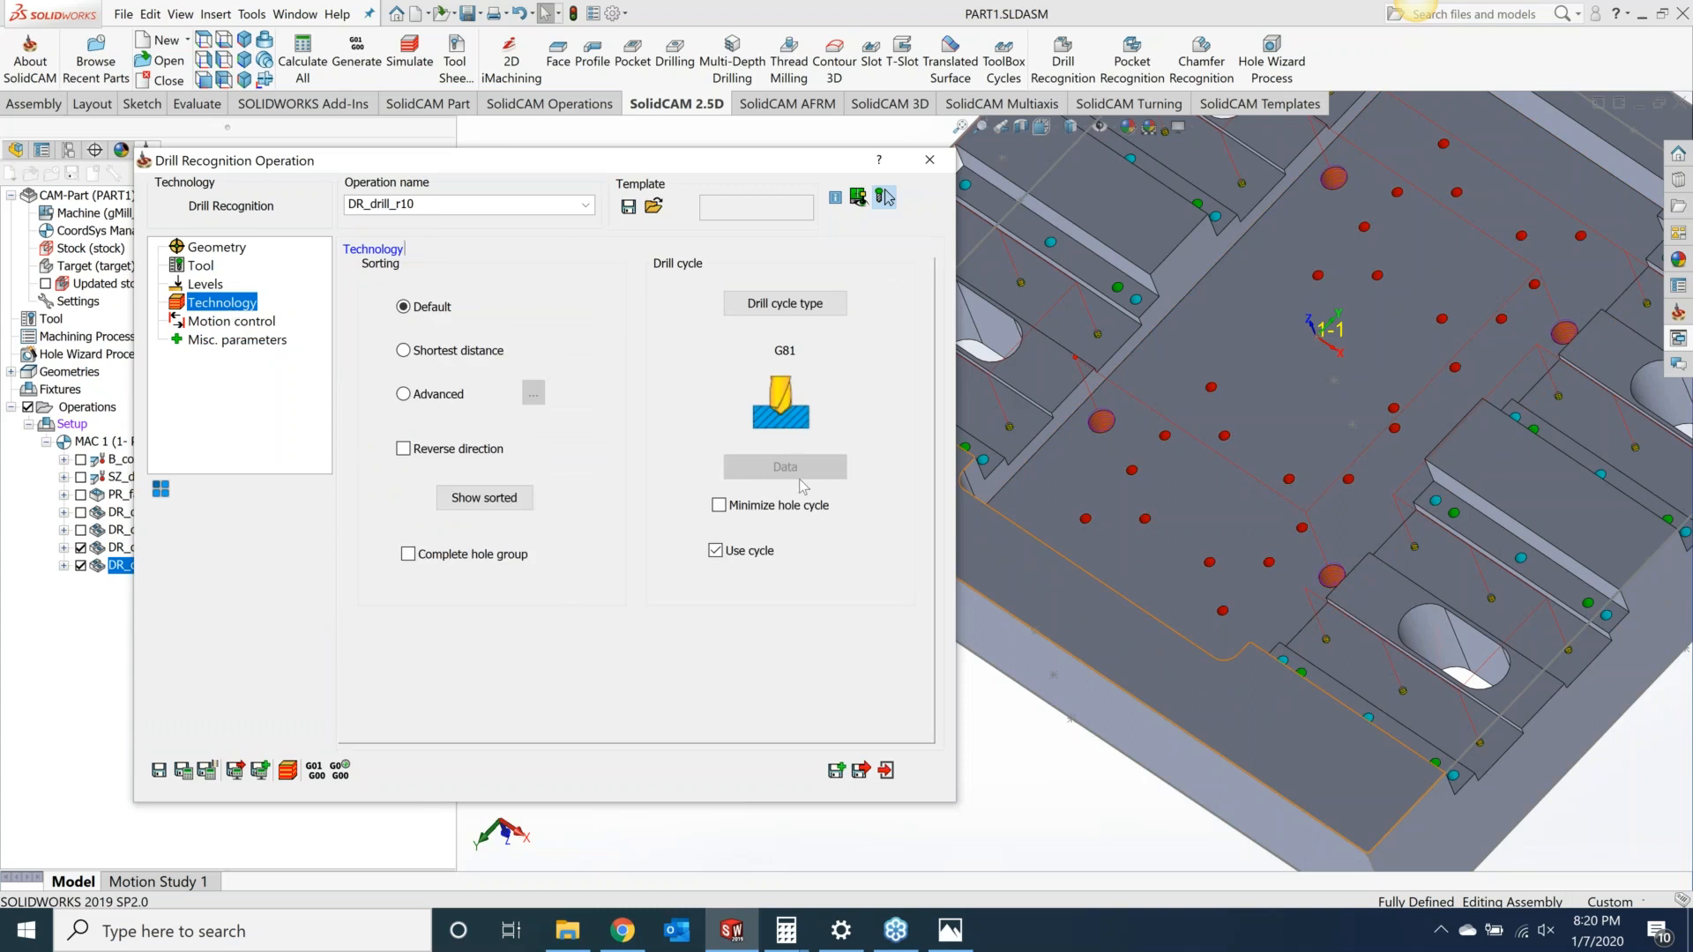
{"action": "left_click", "coordinate": [781, 309]}
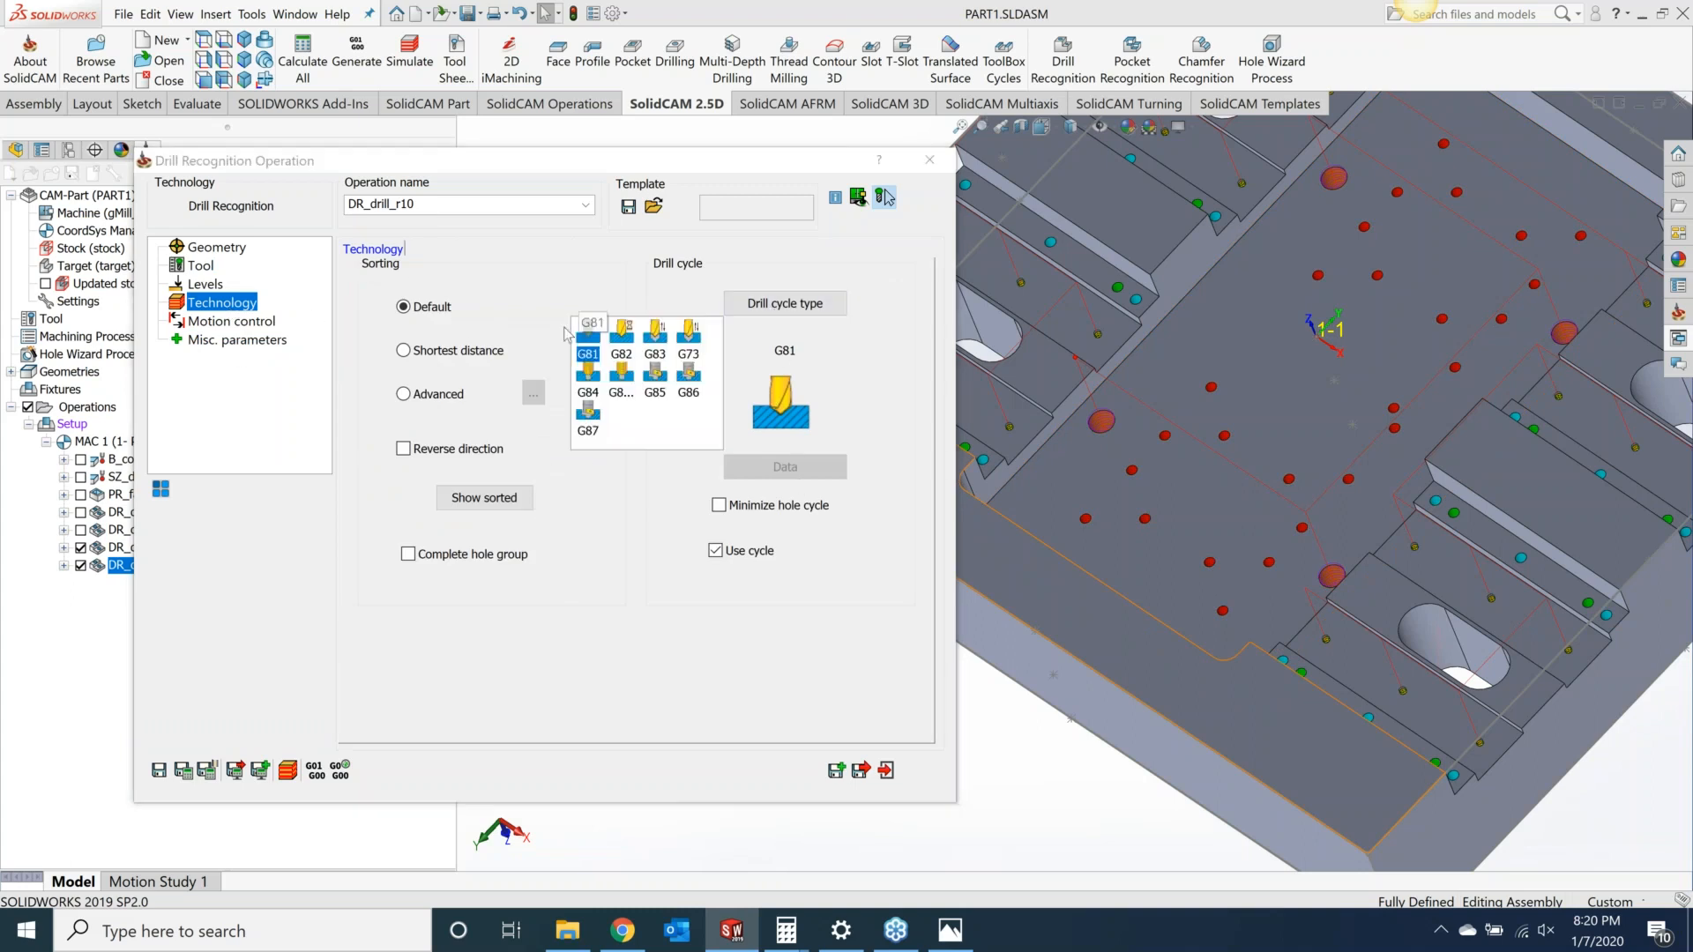
{"action": "left_click", "coordinate": [655, 339]}
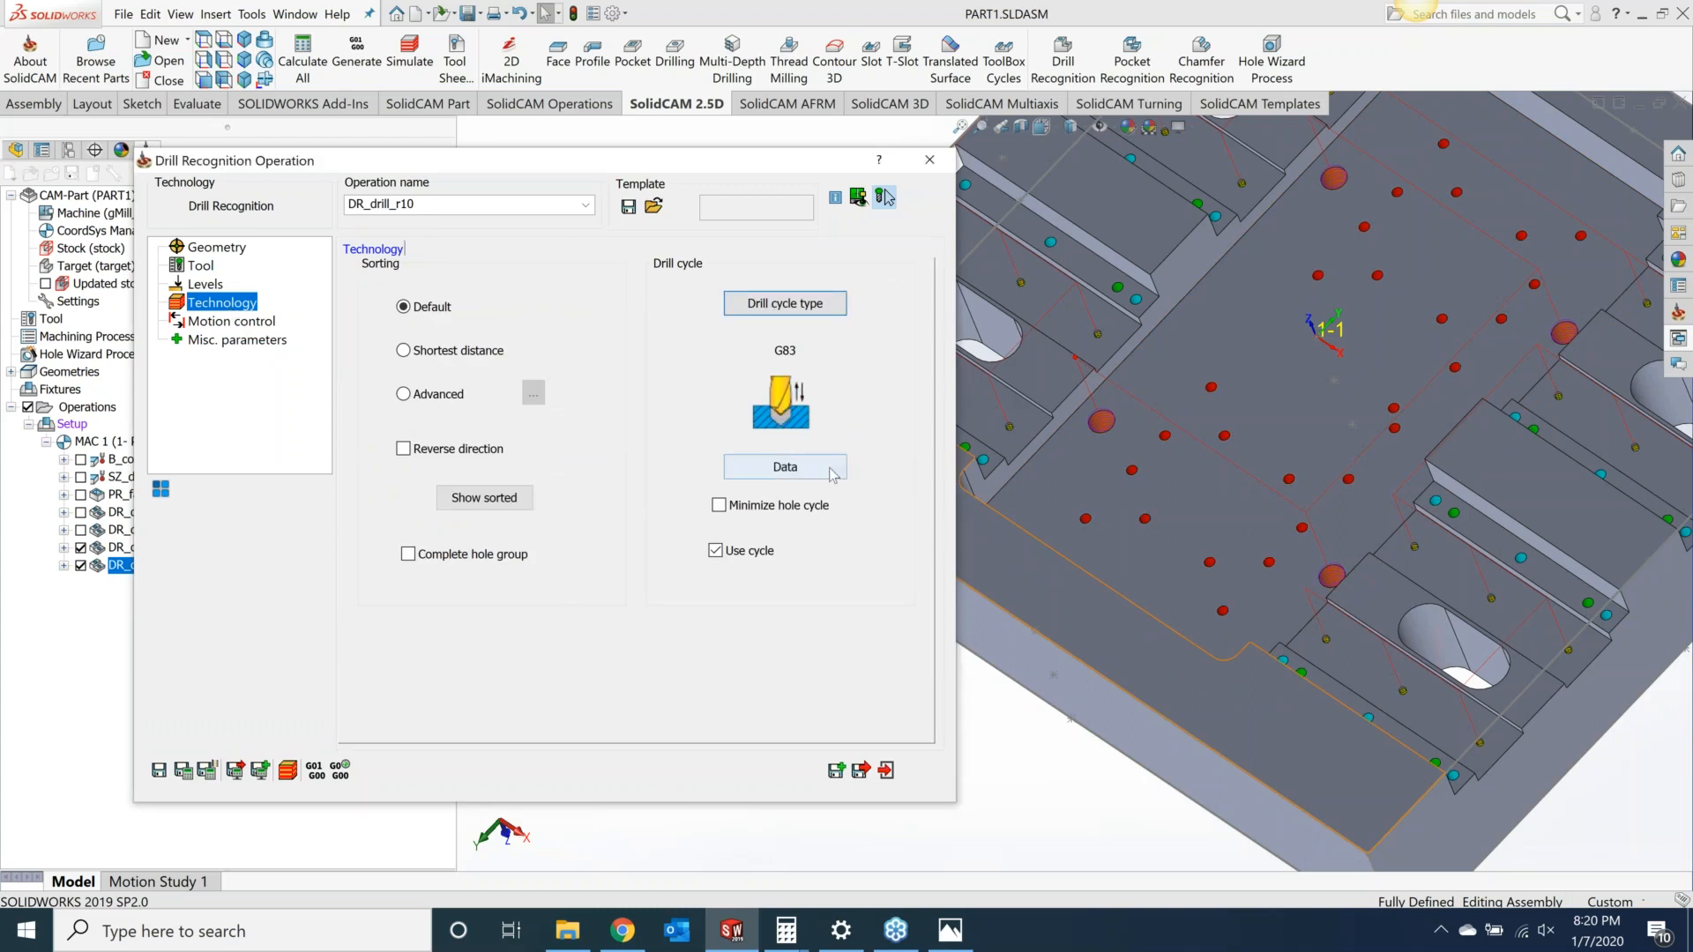
{"action": "left_click", "coordinate": [785, 466]}
{"action": "left_click", "coordinate": [680, 232]}
{"action": "type", "text": ".1"}
{"action": "left_click", "coordinate": [657, 281]}
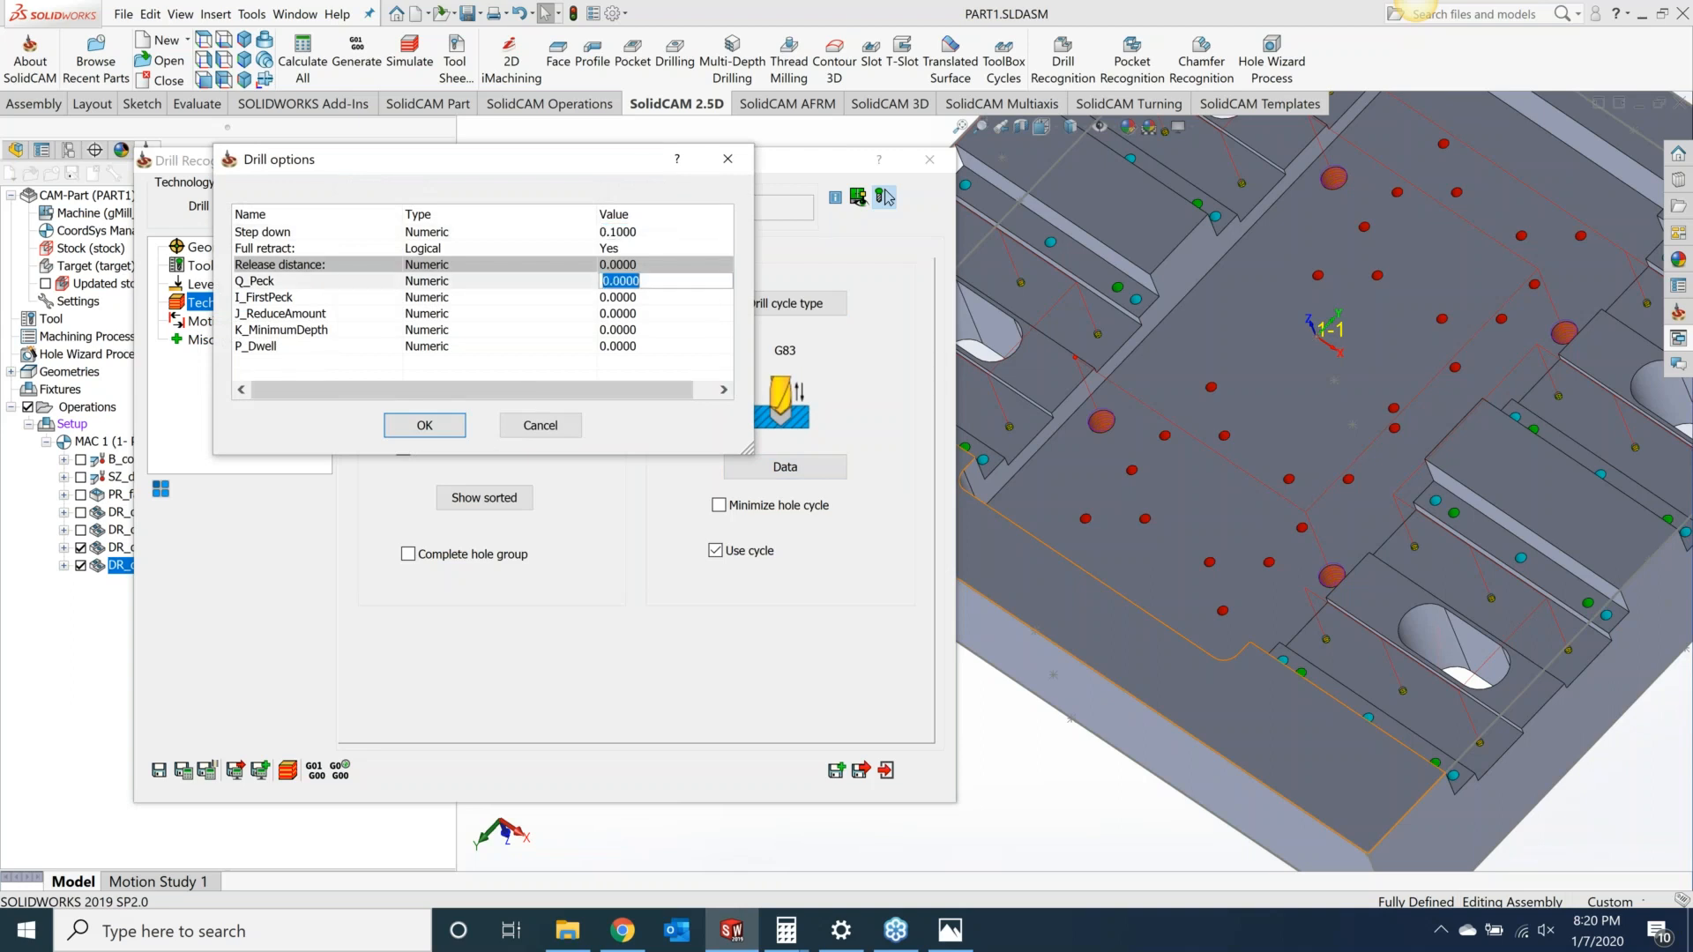
{"action": "type", "text": ".1"}
{"action": "left_click", "coordinate": [424, 425]}
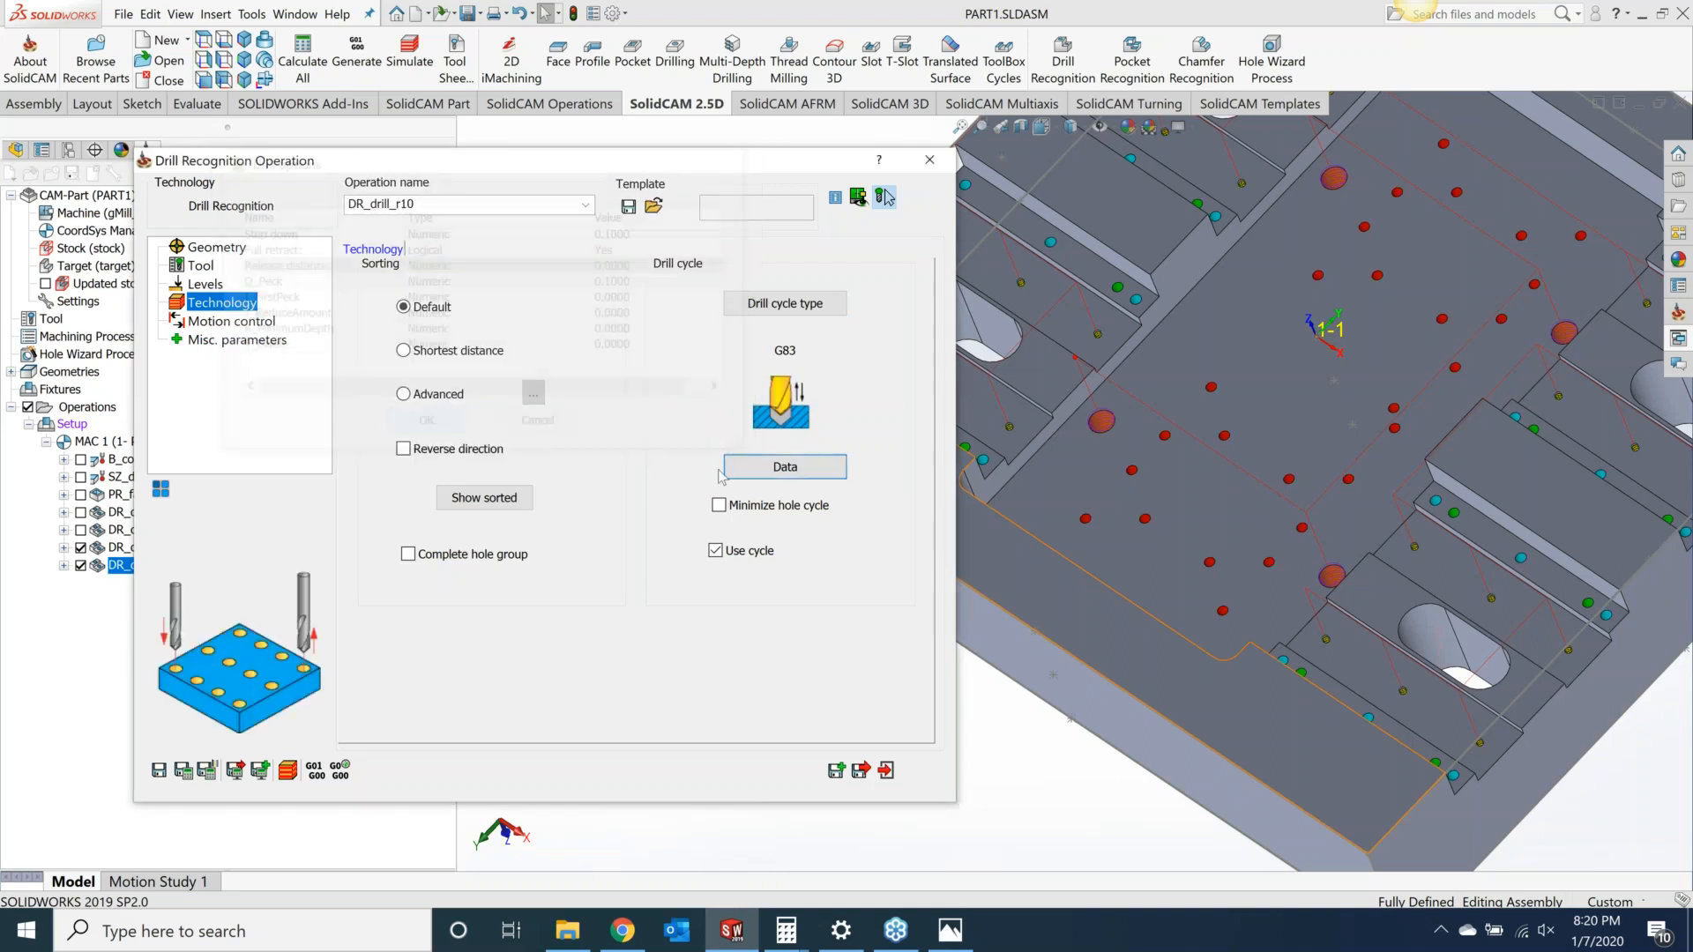
{"action": "left_click", "coordinate": [183, 769]}
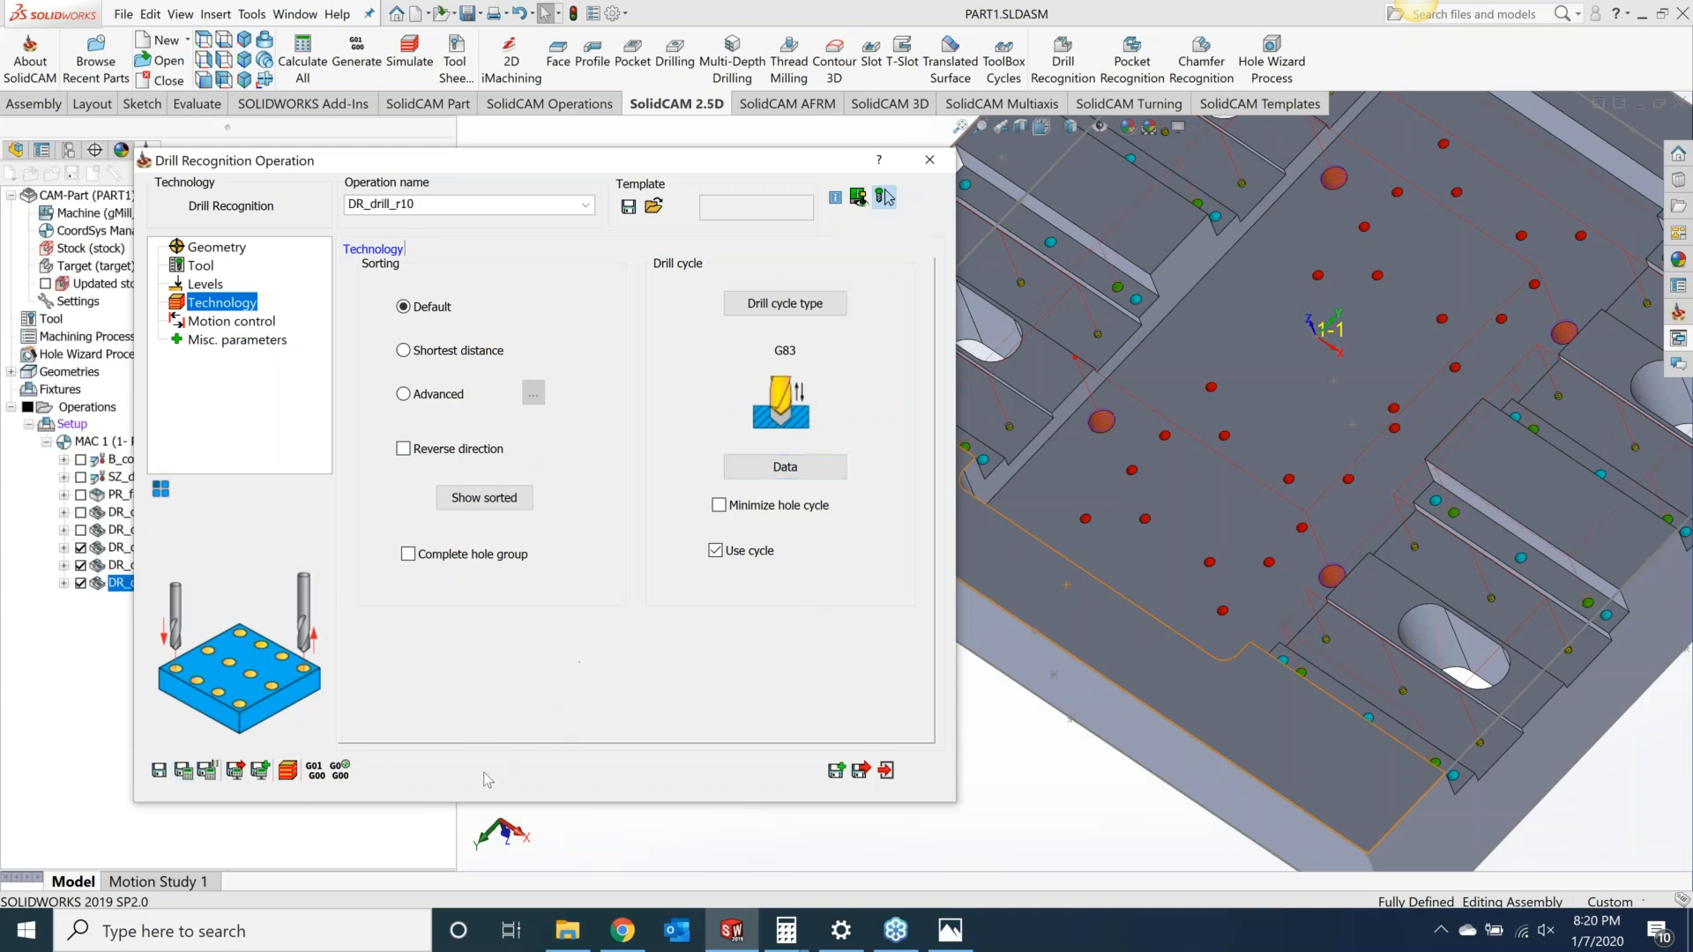
Step: Simulate the new drilling operation in SolidVerify and close the simulation
{"action": "left_click", "coordinate": [296, 768]}
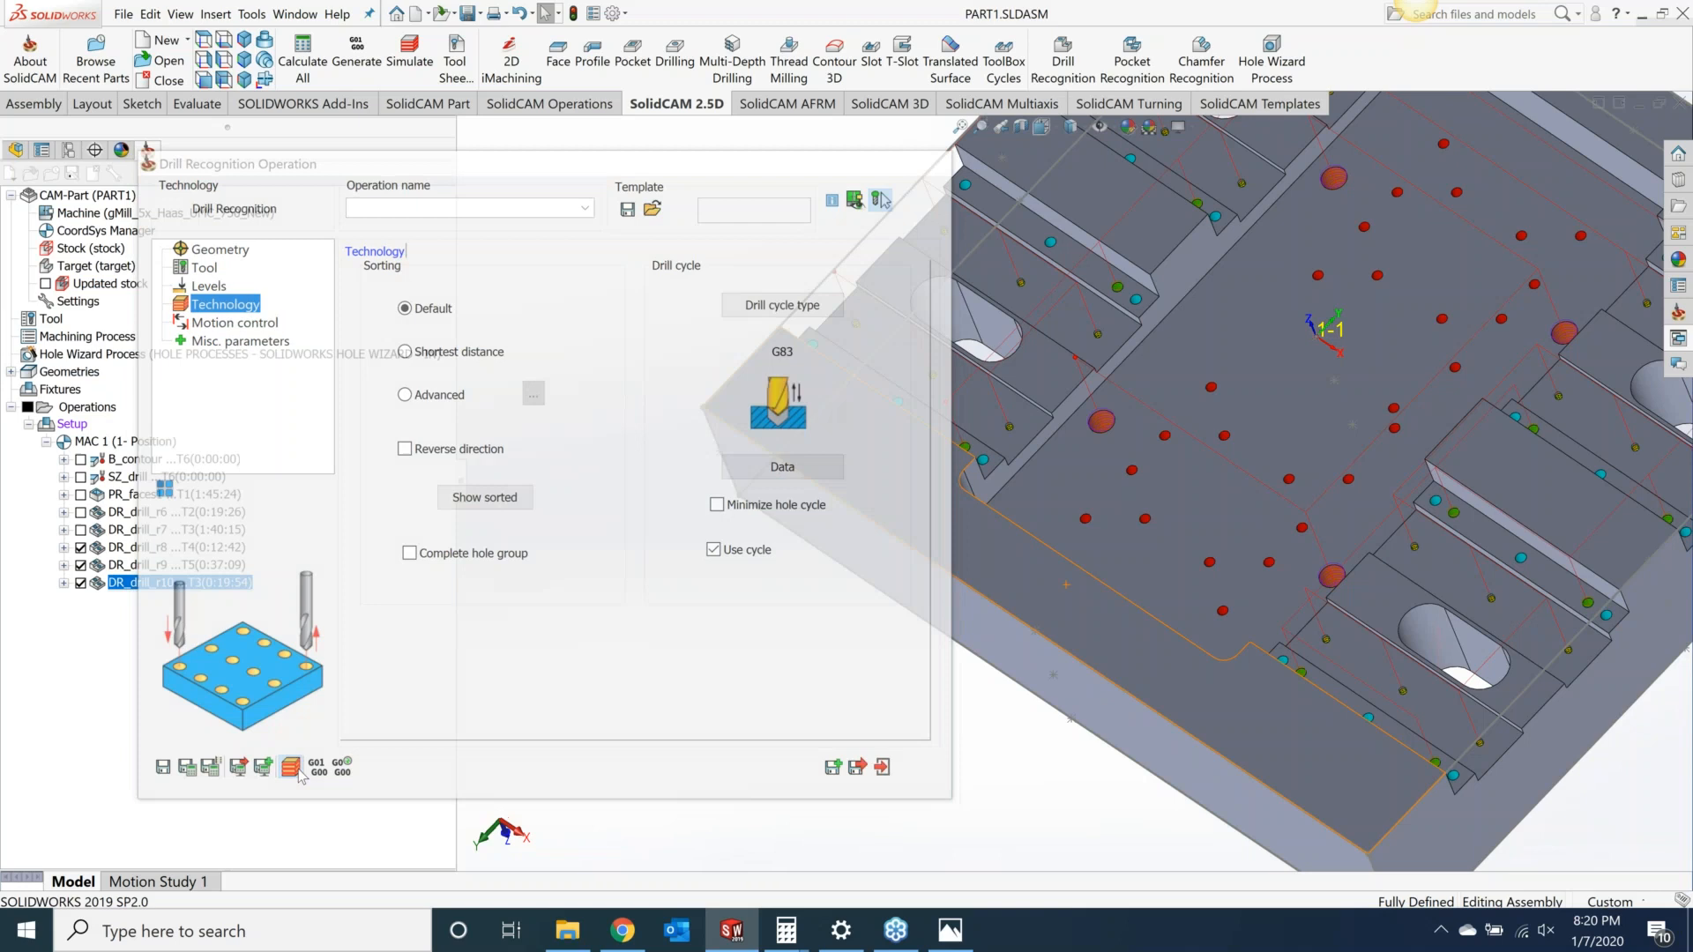
{"action": "left_click", "coordinate": [386, 260]}
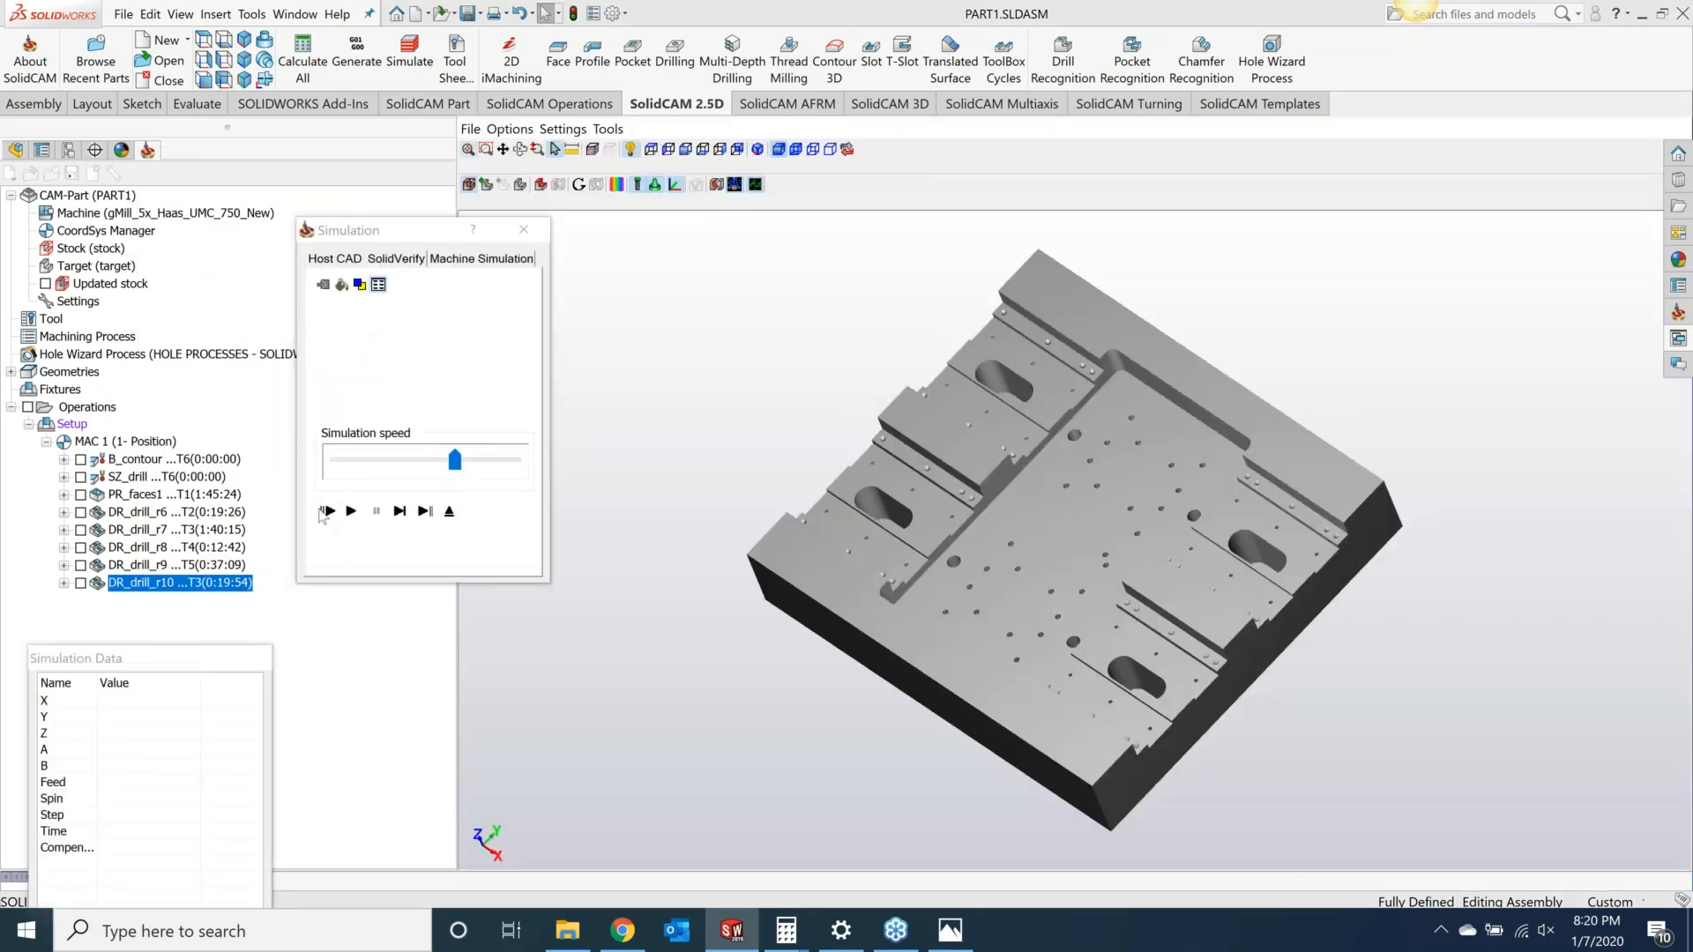
{"action": "left_click", "coordinate": [350, 511]}
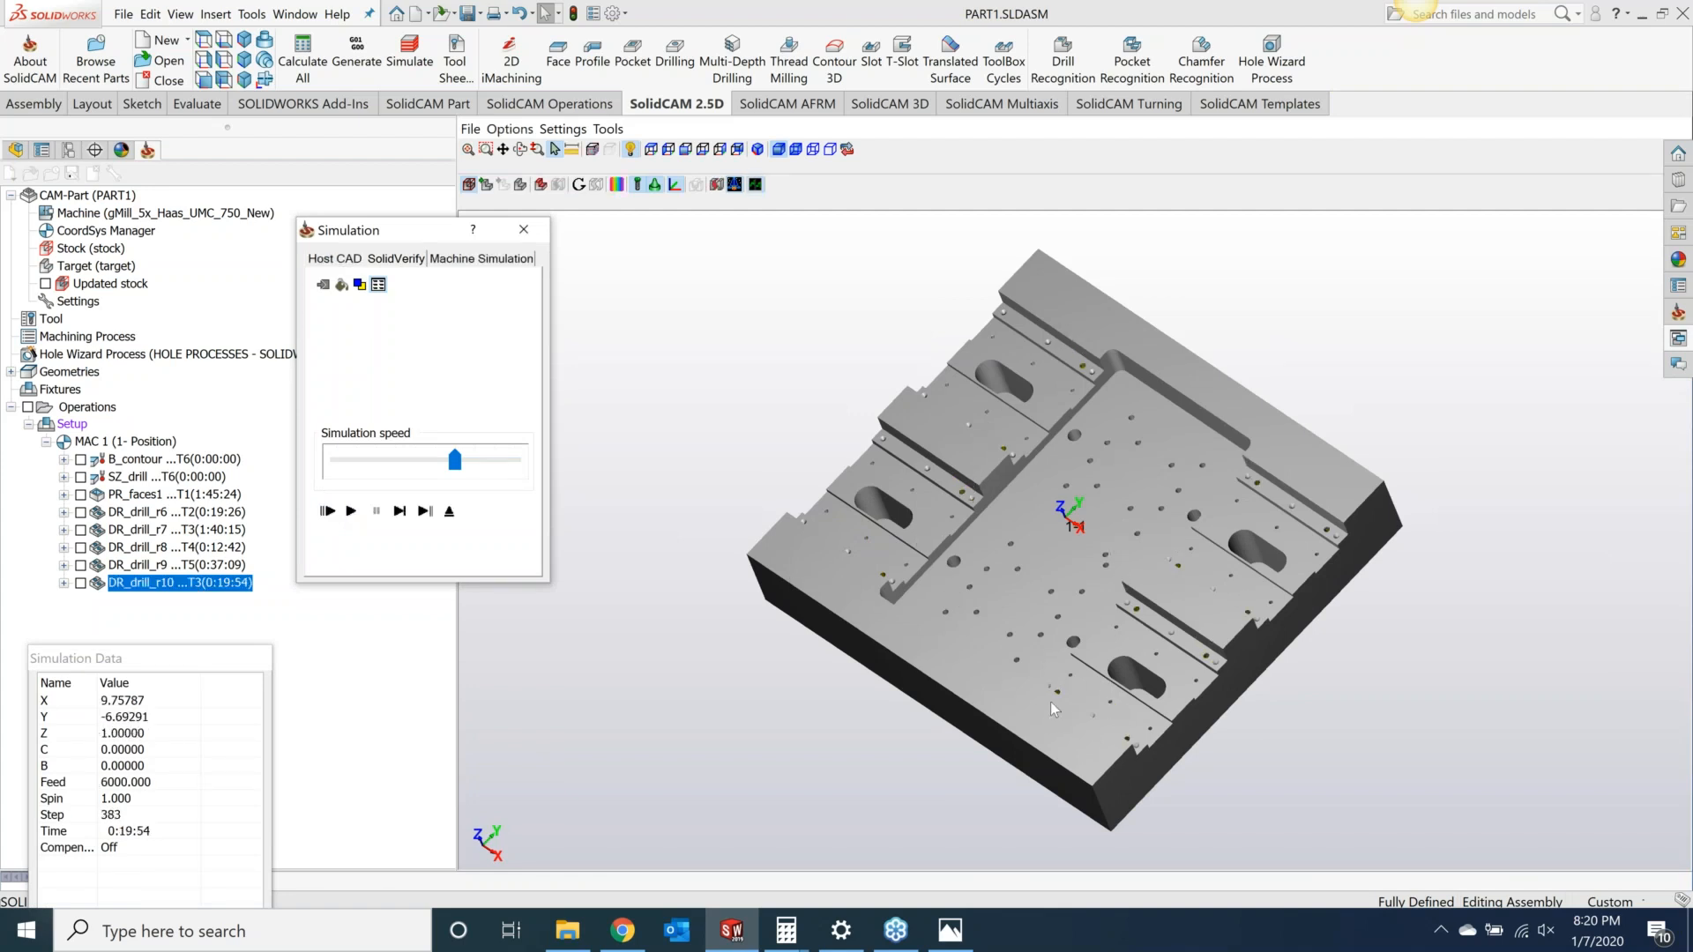
{"action": "middle_click_drag", "start_coordinate": [1050, 697], "coordinate": [1044, 602]}
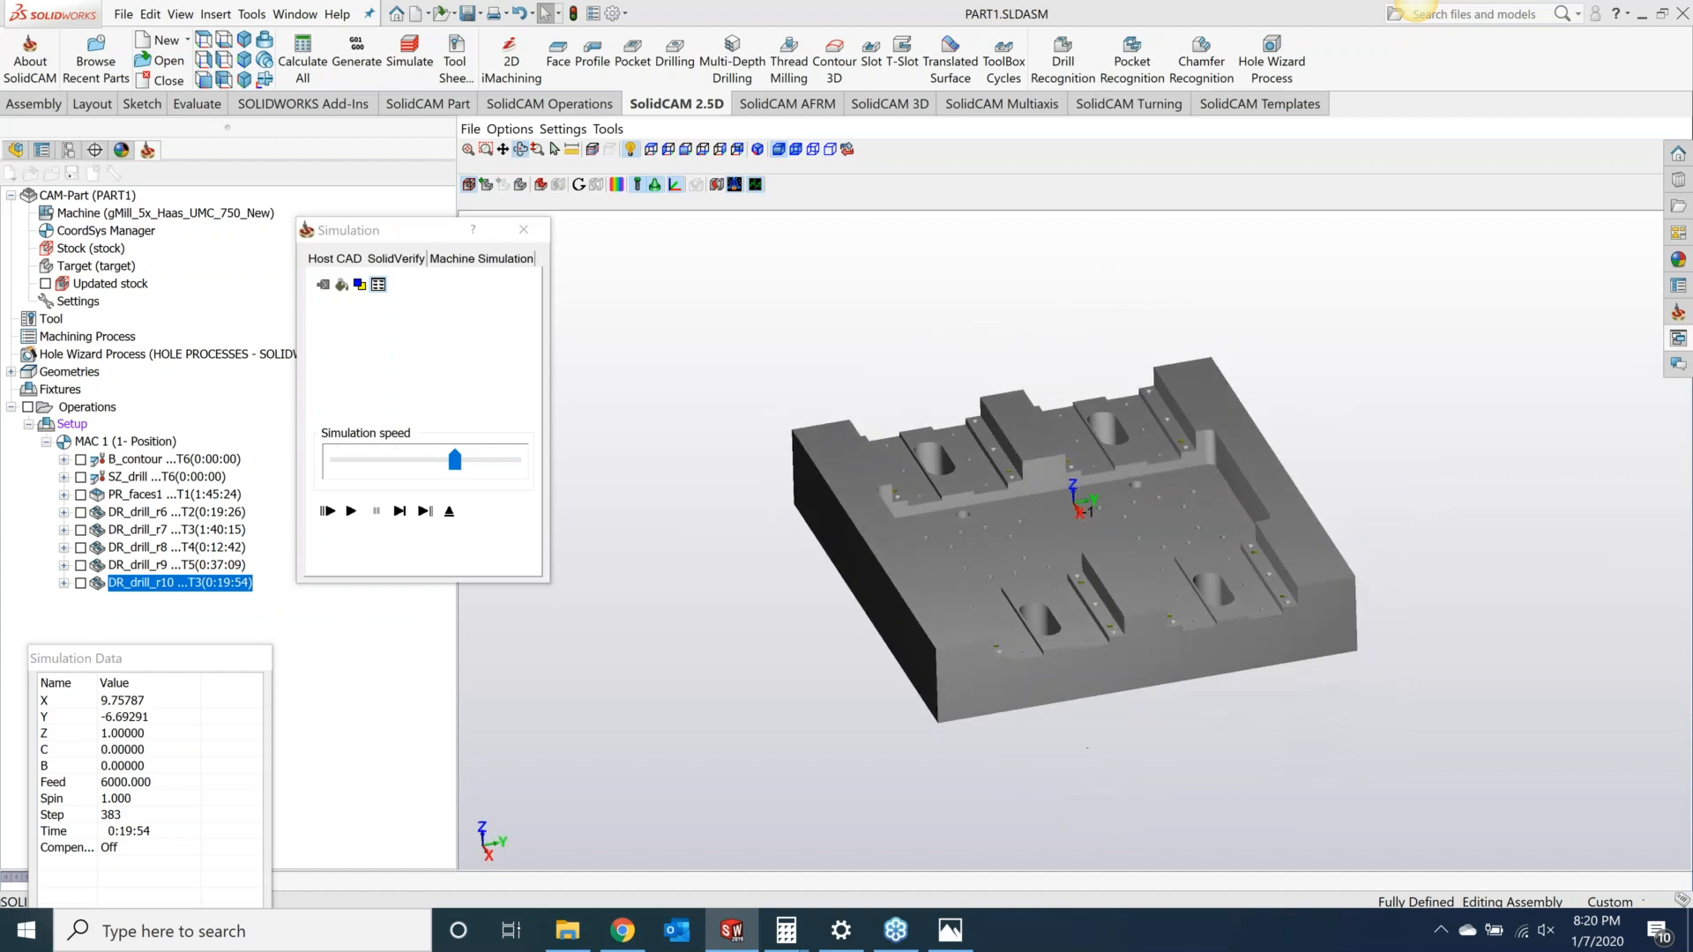
{"action": "scroll", "coordinate": [1140, 639], "scroll_direction": "up", "scroll_amount": 5}
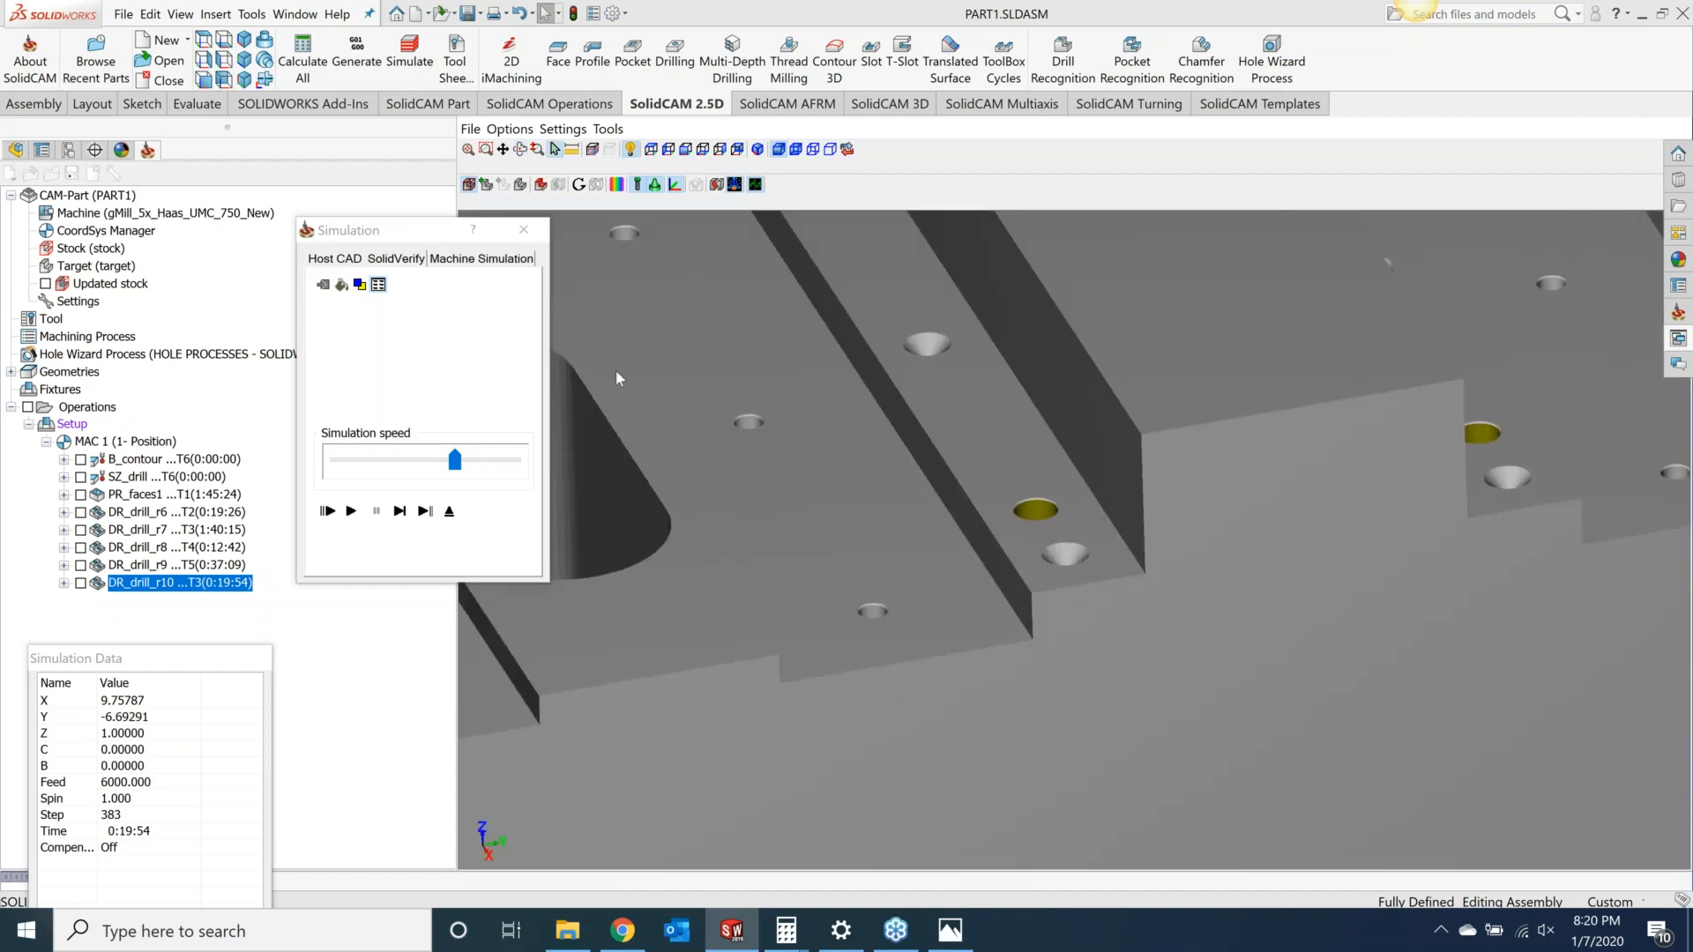
{"action": "left_click", "coordinate": [524, 229]}
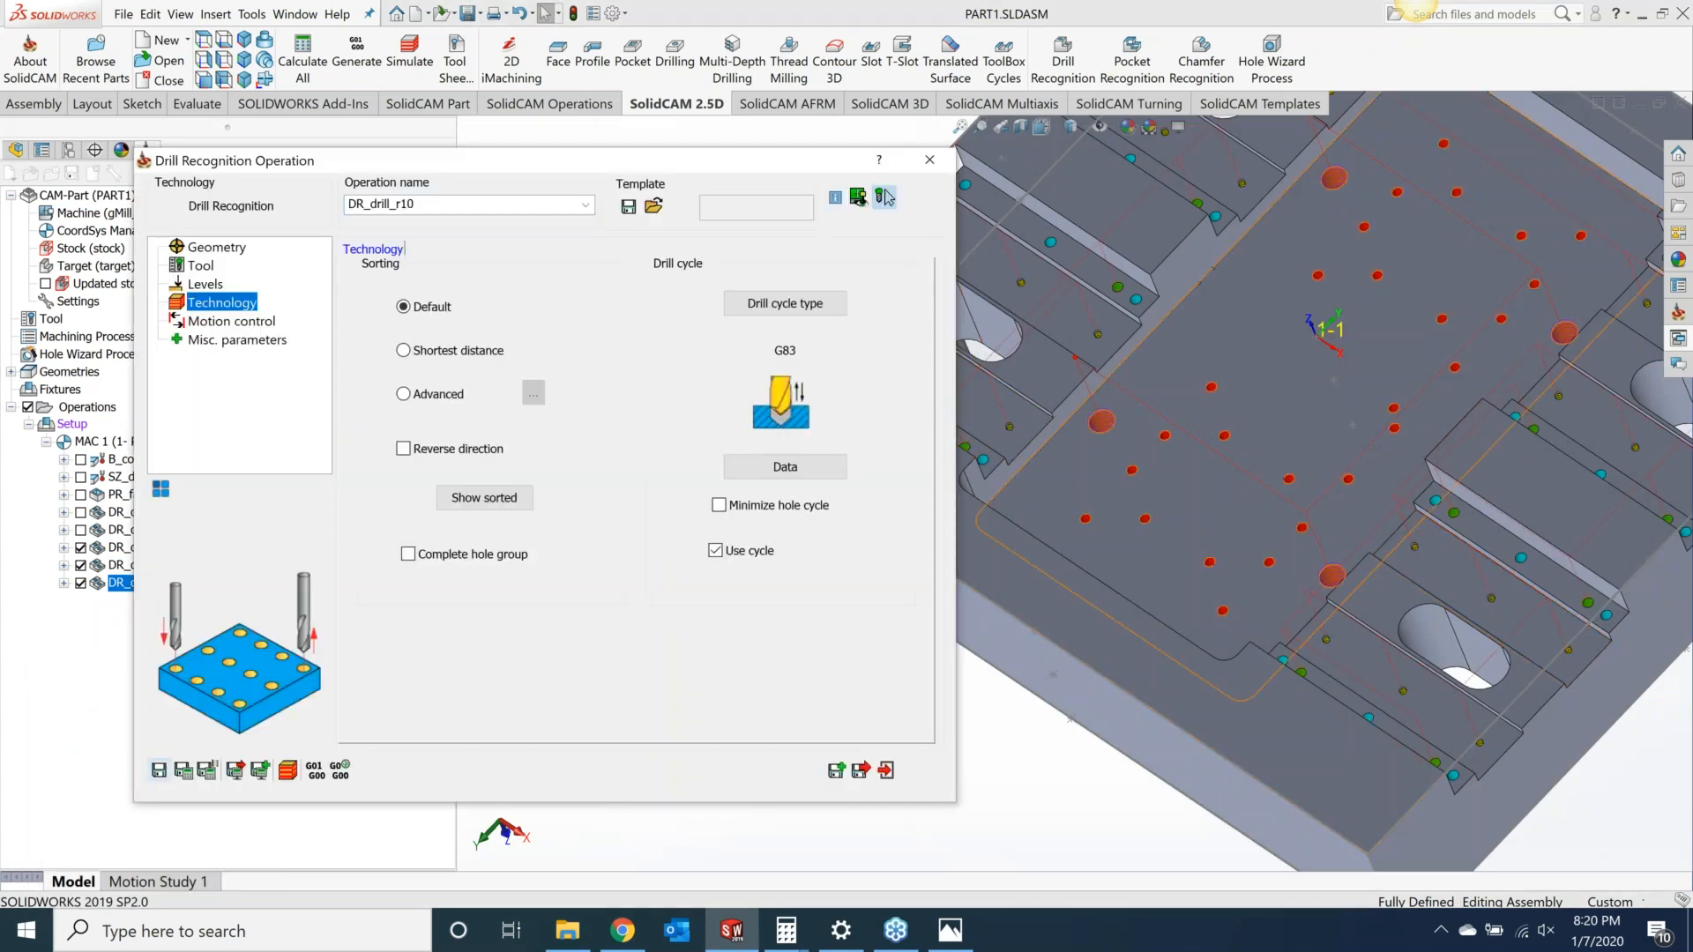
Step: Save a copy of the drilling operation and give the copy a new tap tool with 18 TPI and 0.3125 inch thread diameter
{"action": "left_click", "coordinate": [836, 771]}
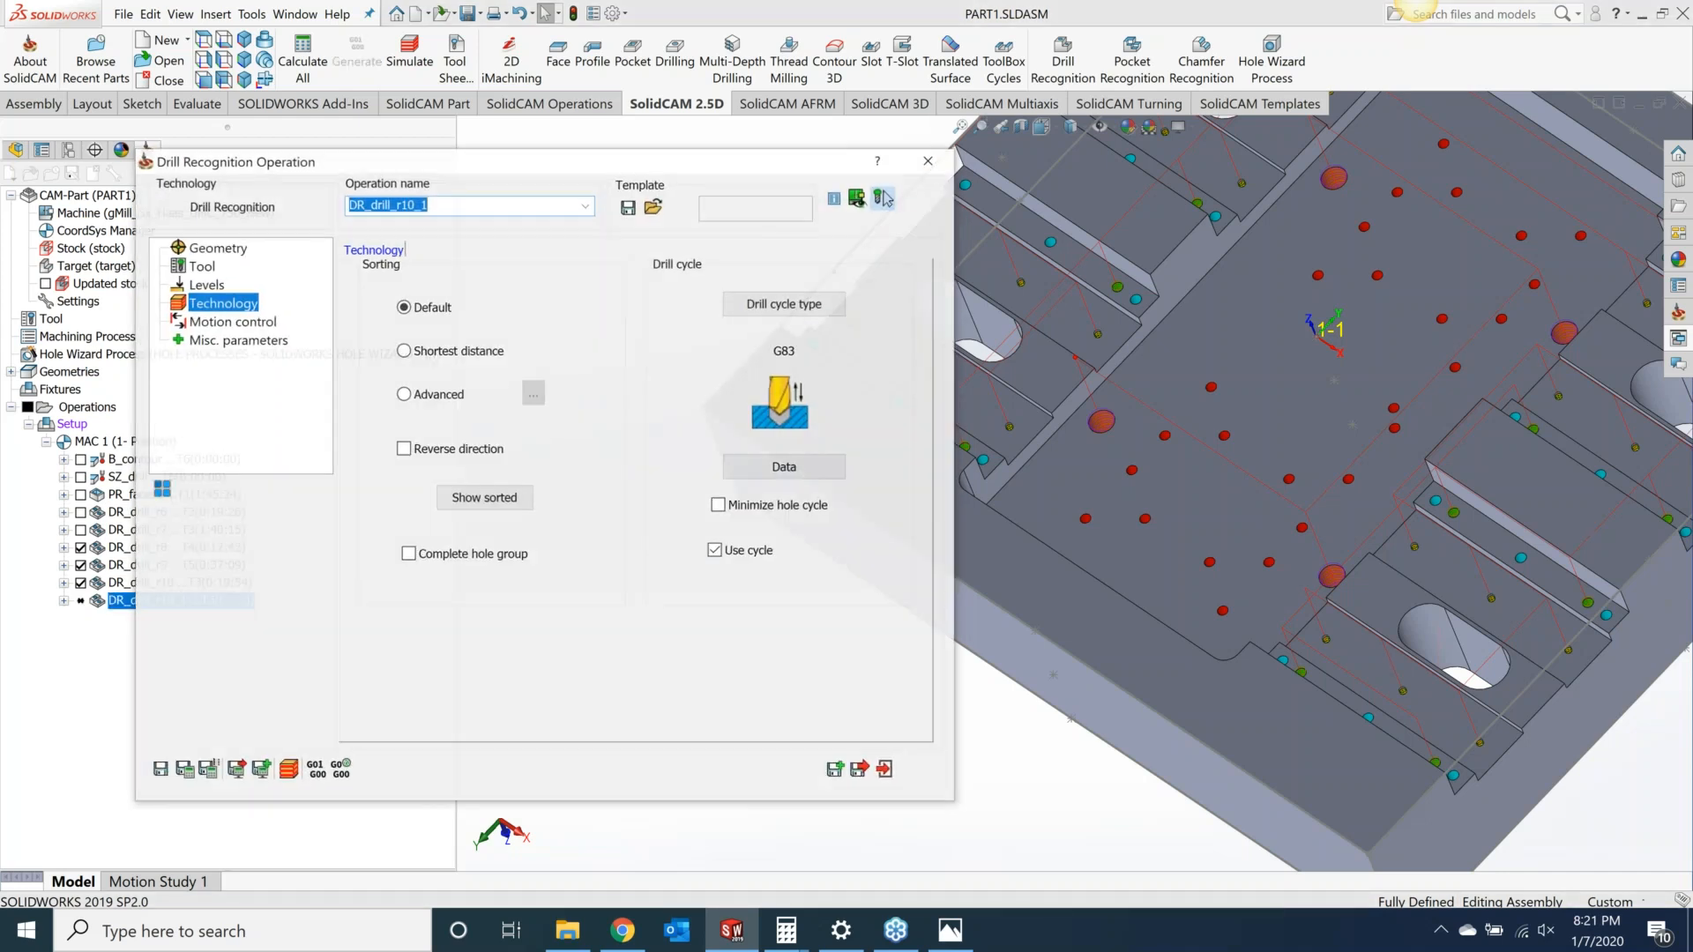
{"action": "left_click", "coordinate": [201, 267]}
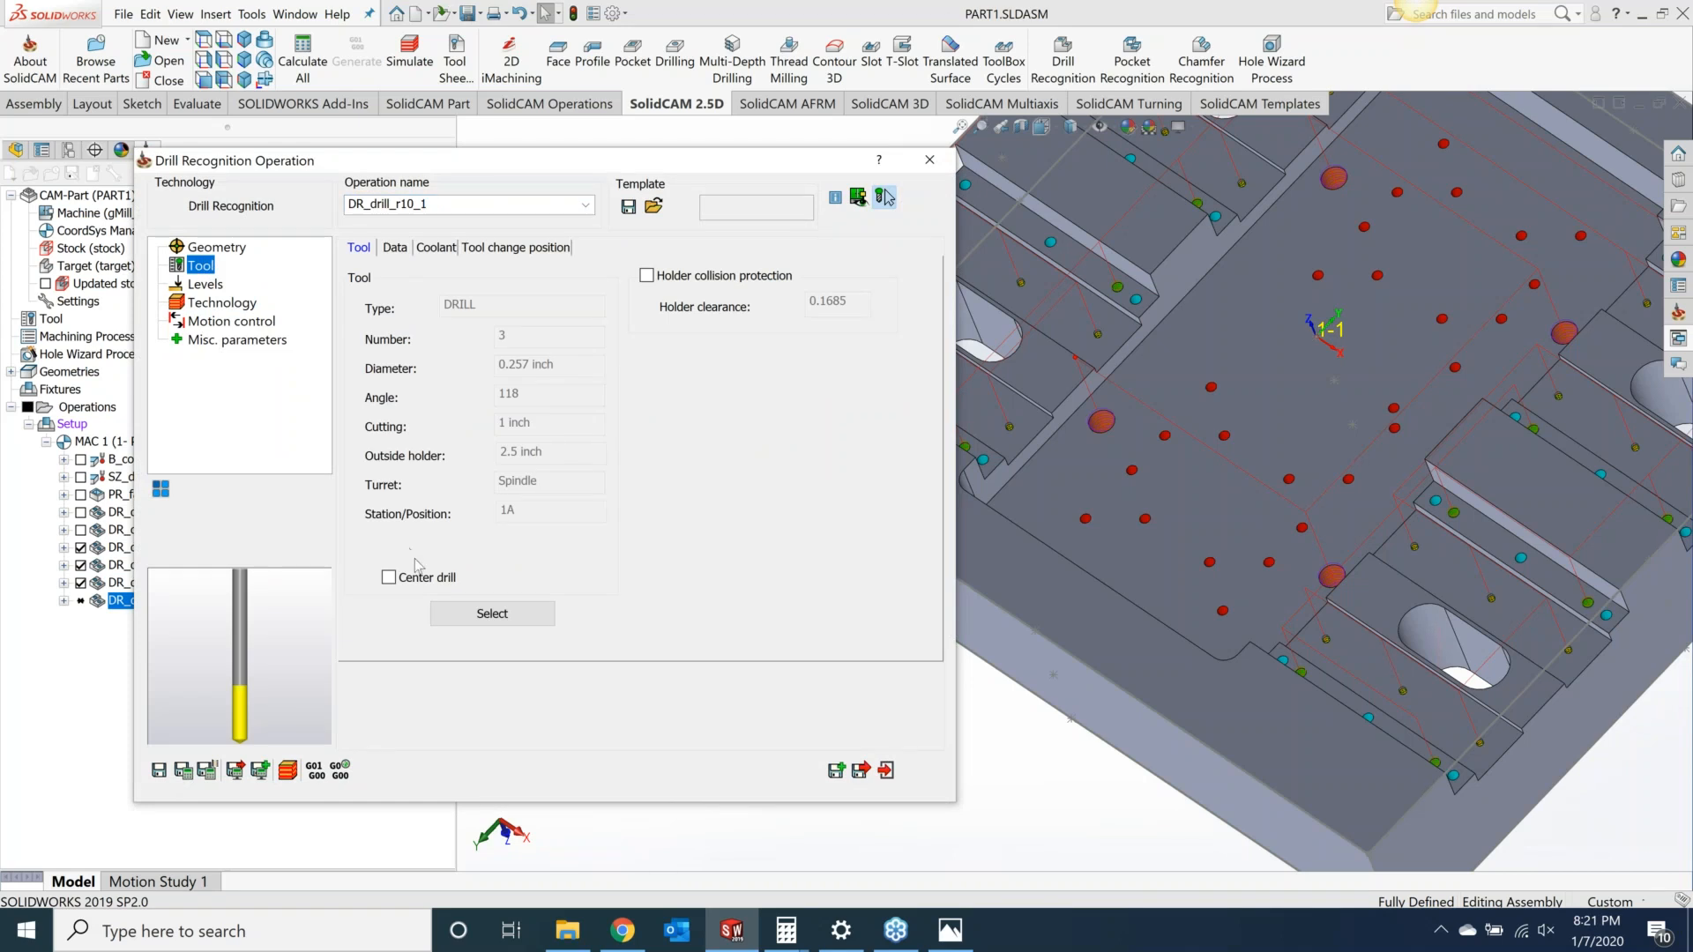
{"action": "left_click", "coordinate": [474, 622]}
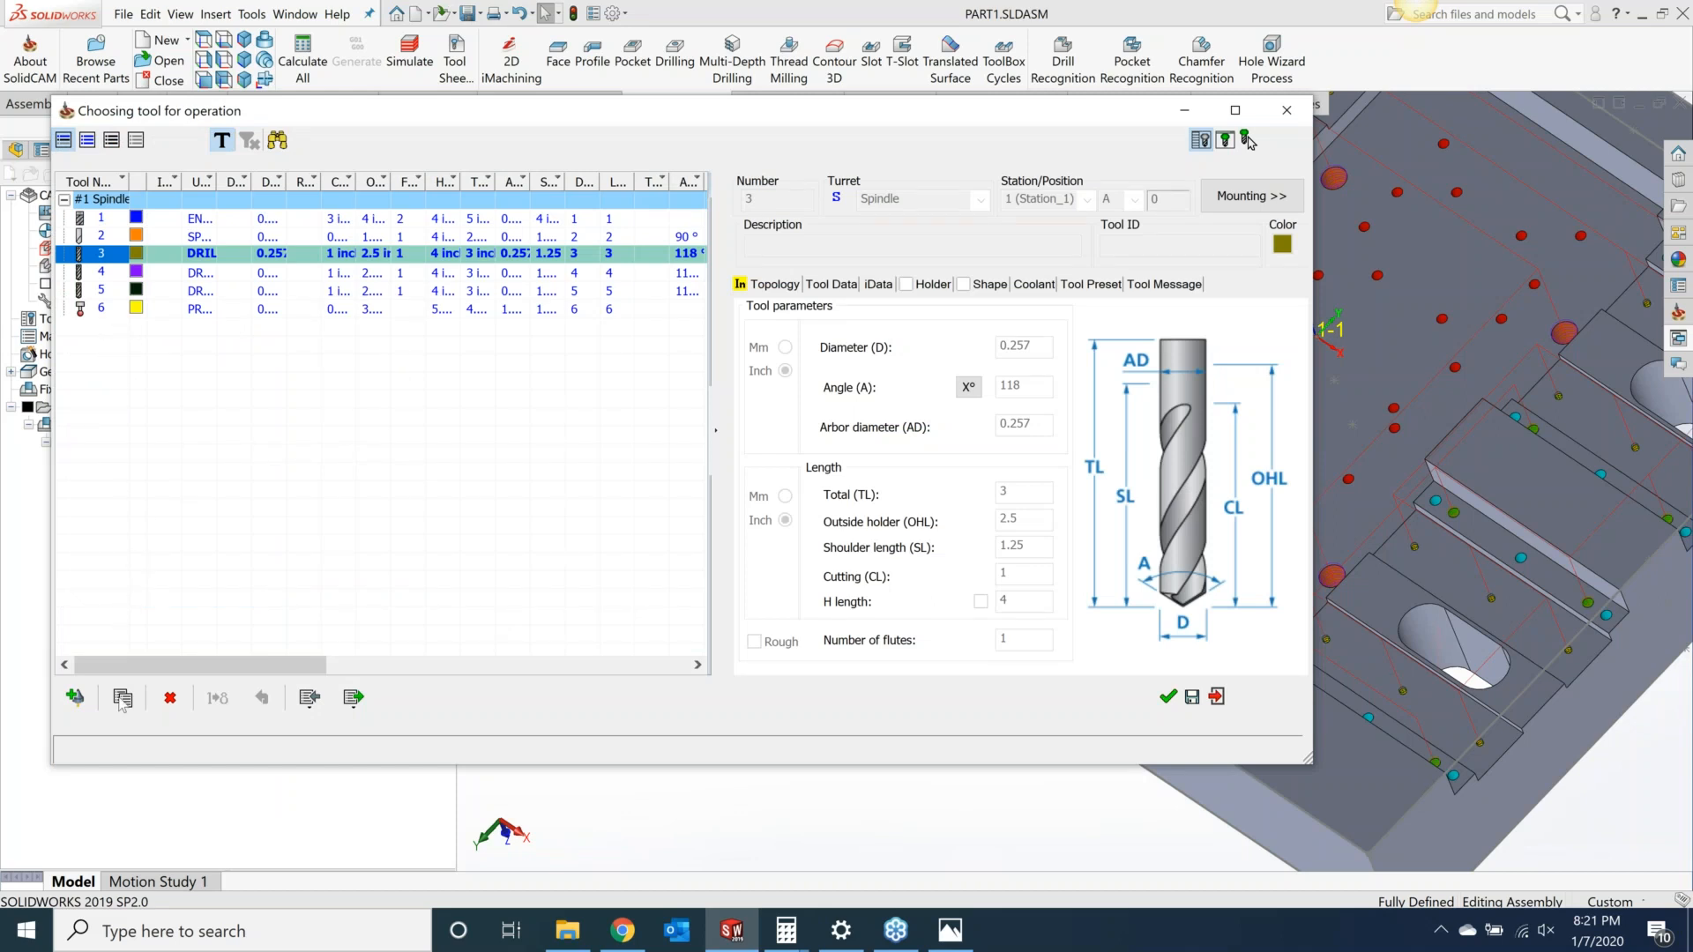
{"action": "left_click", "coordinate": [75, 697]}
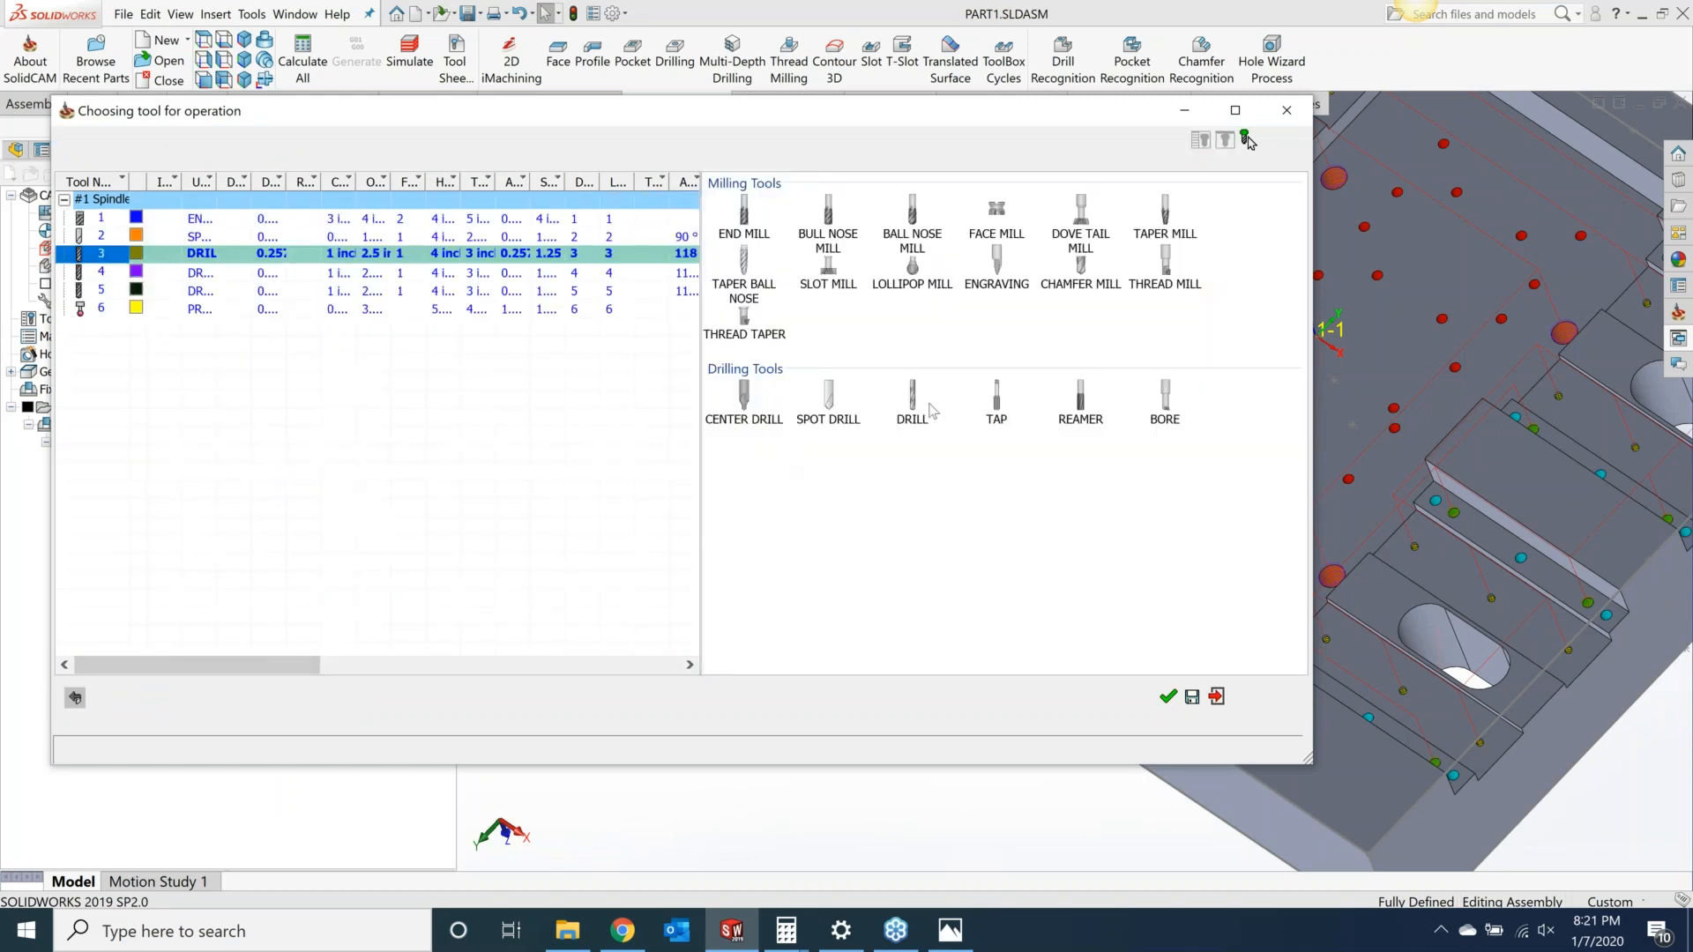
{"action": "left_click", "coordinate": [994, 404]}
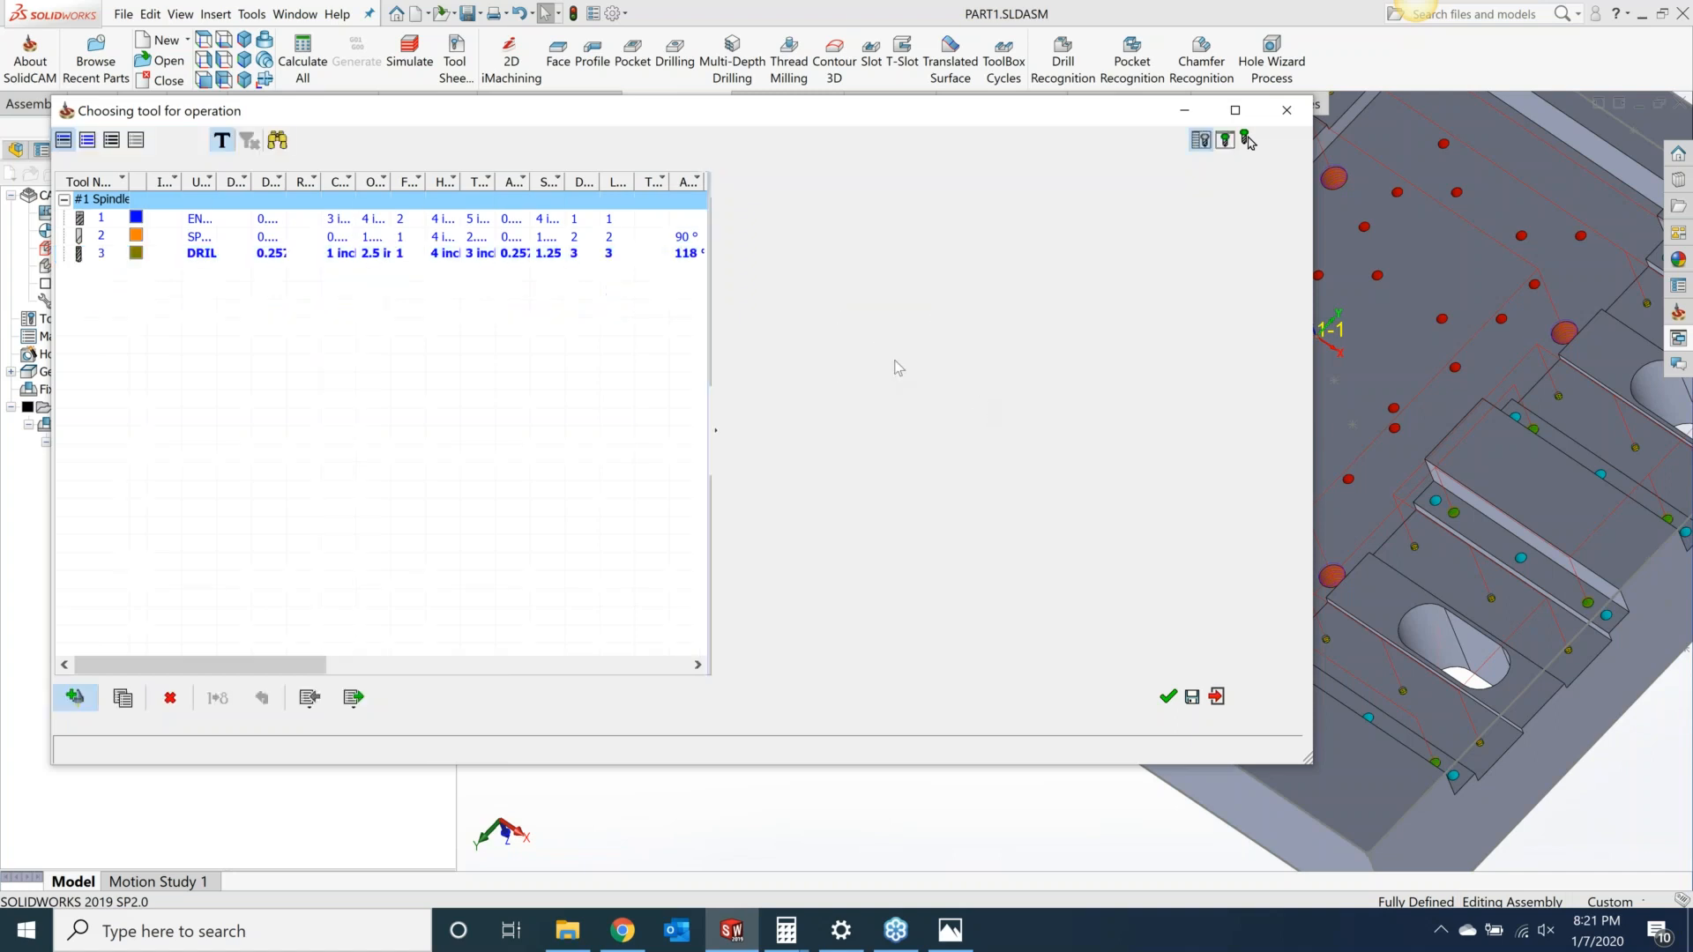
{"action": "left_click", "coordinate": [821, 374]}
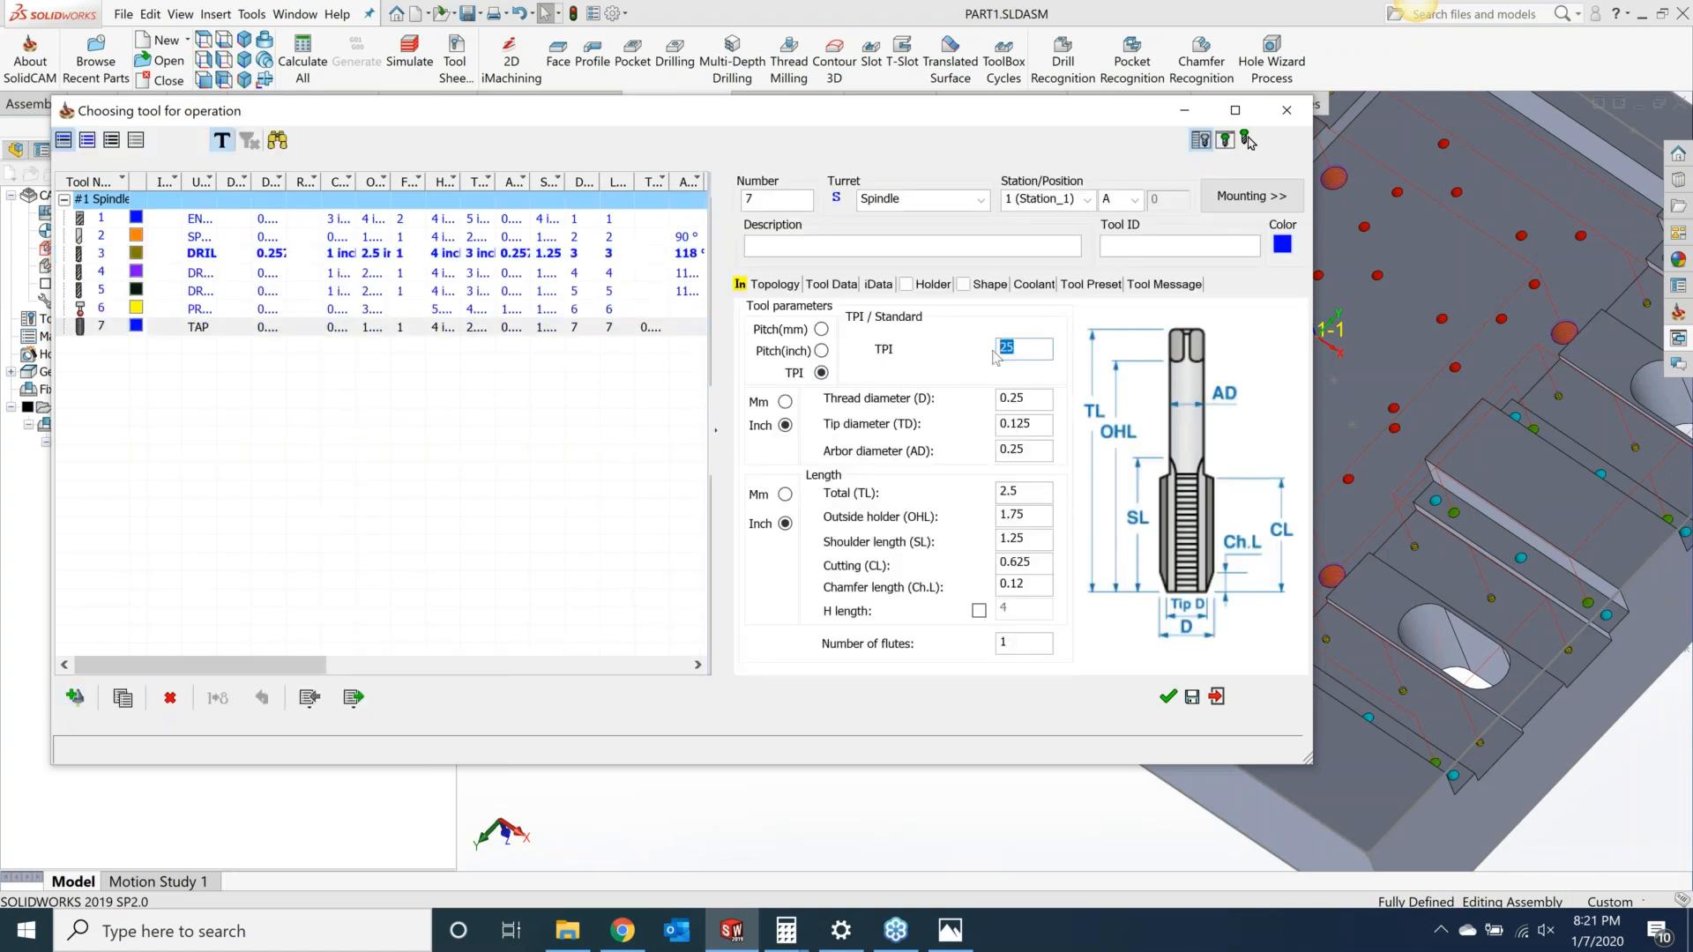
{"action": "type", "text": "18"}
{"action": "double_click", "coordinate": [1040, 396]}
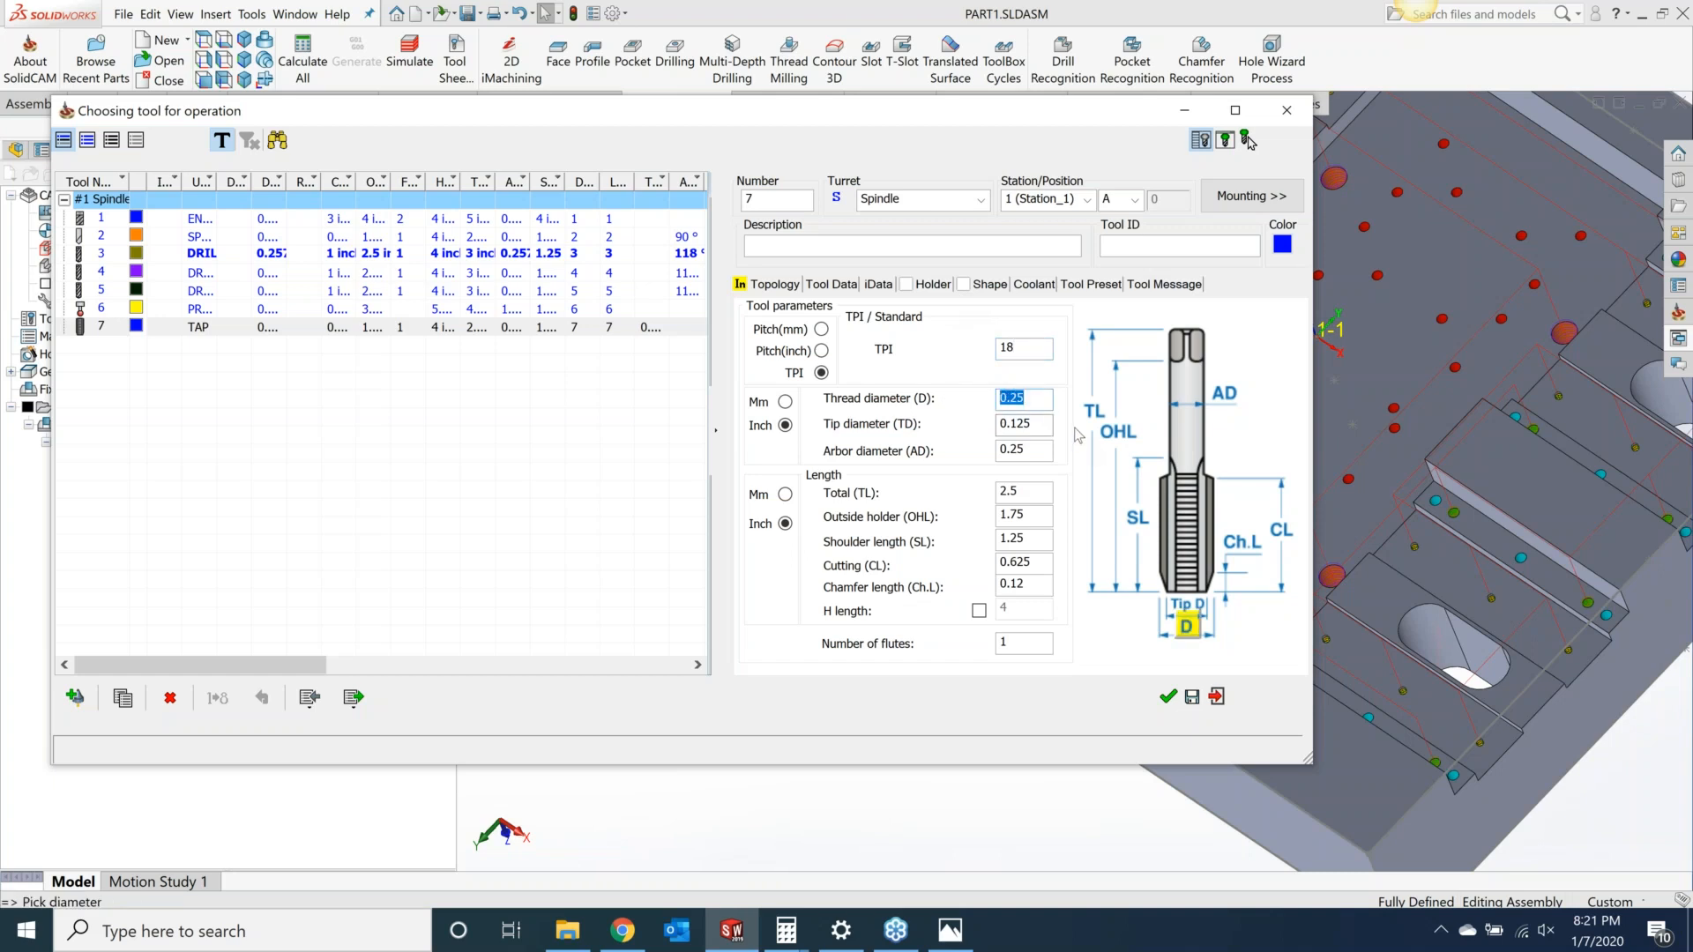
{"action": "type", "text": "."}
{"action": "left_click", "coordinate": [1039, 447]}
{"action": "left_click", "coordinate": [1168, 697]}
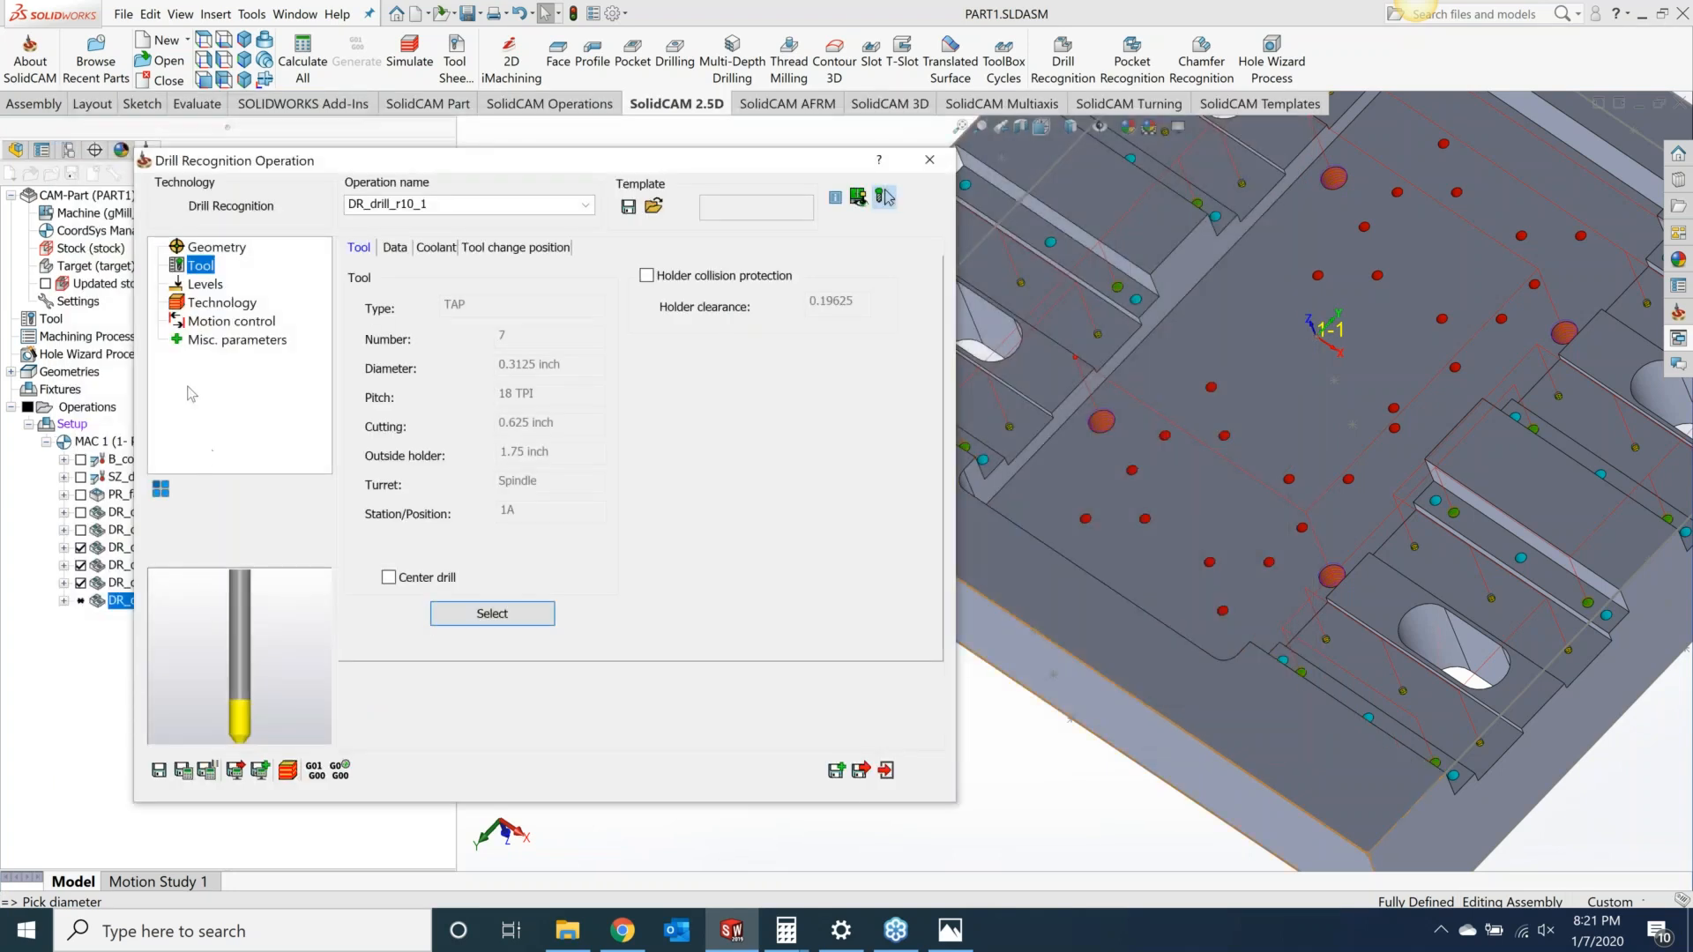
Step: Review the copy's levels and technology and hide the toolpaths of the two previous drilling operations
{"action": "left_click", "coordinate": [196, 286]}
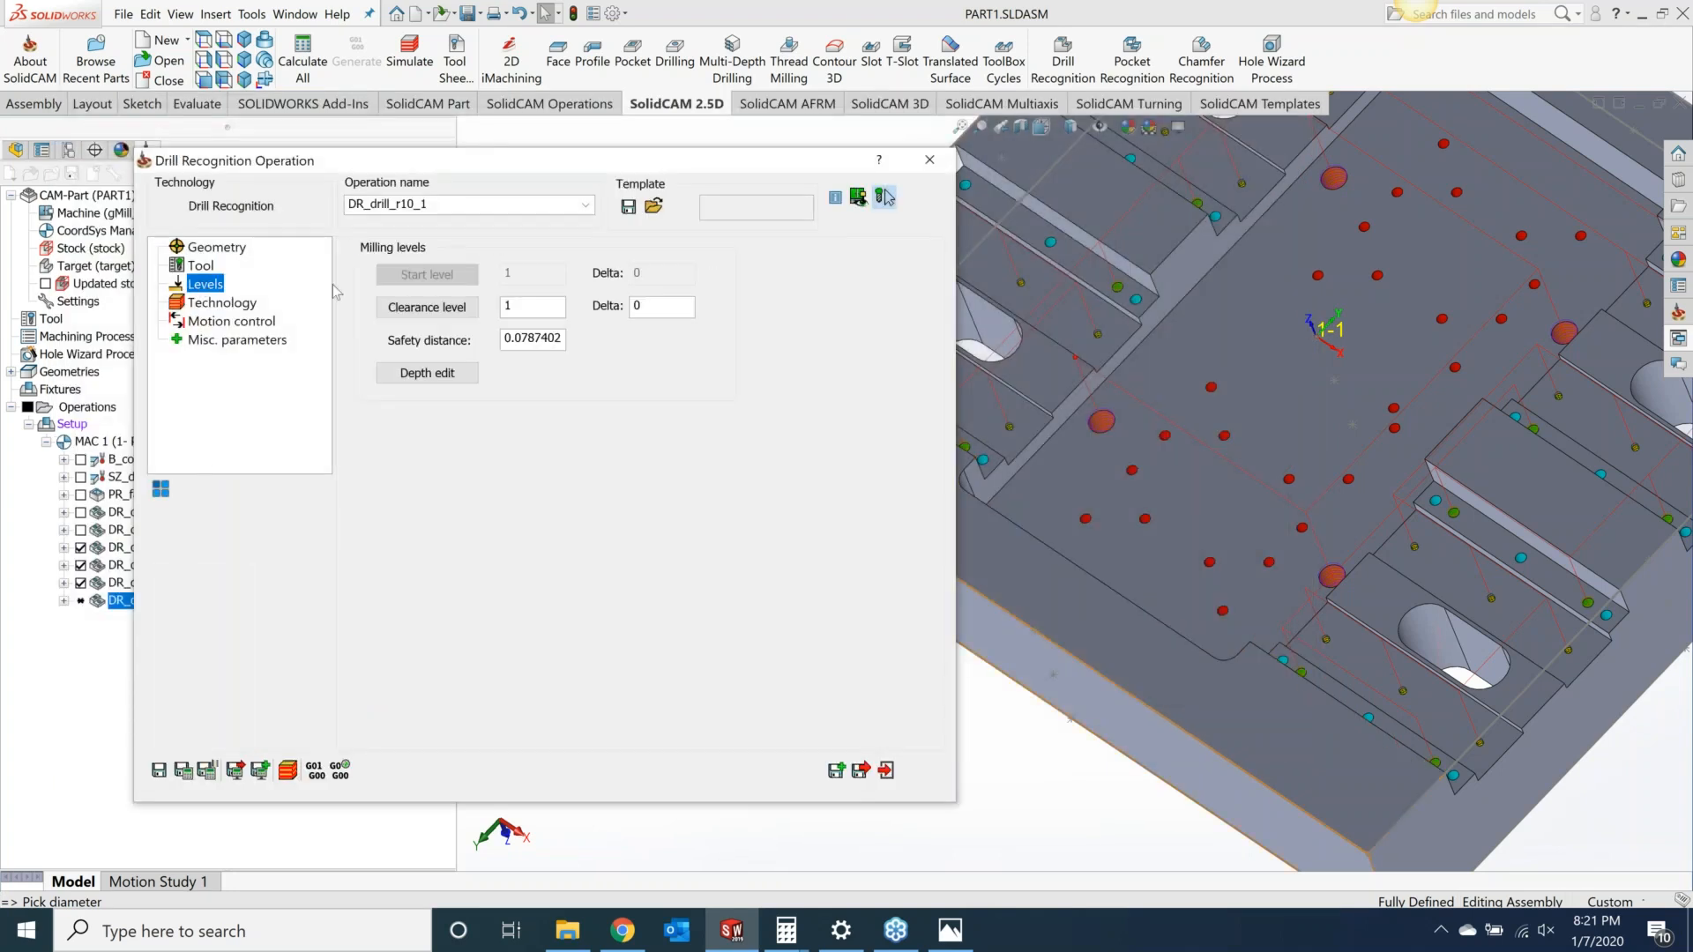
{"action": "left_click", "coordinate": [209, 305]}
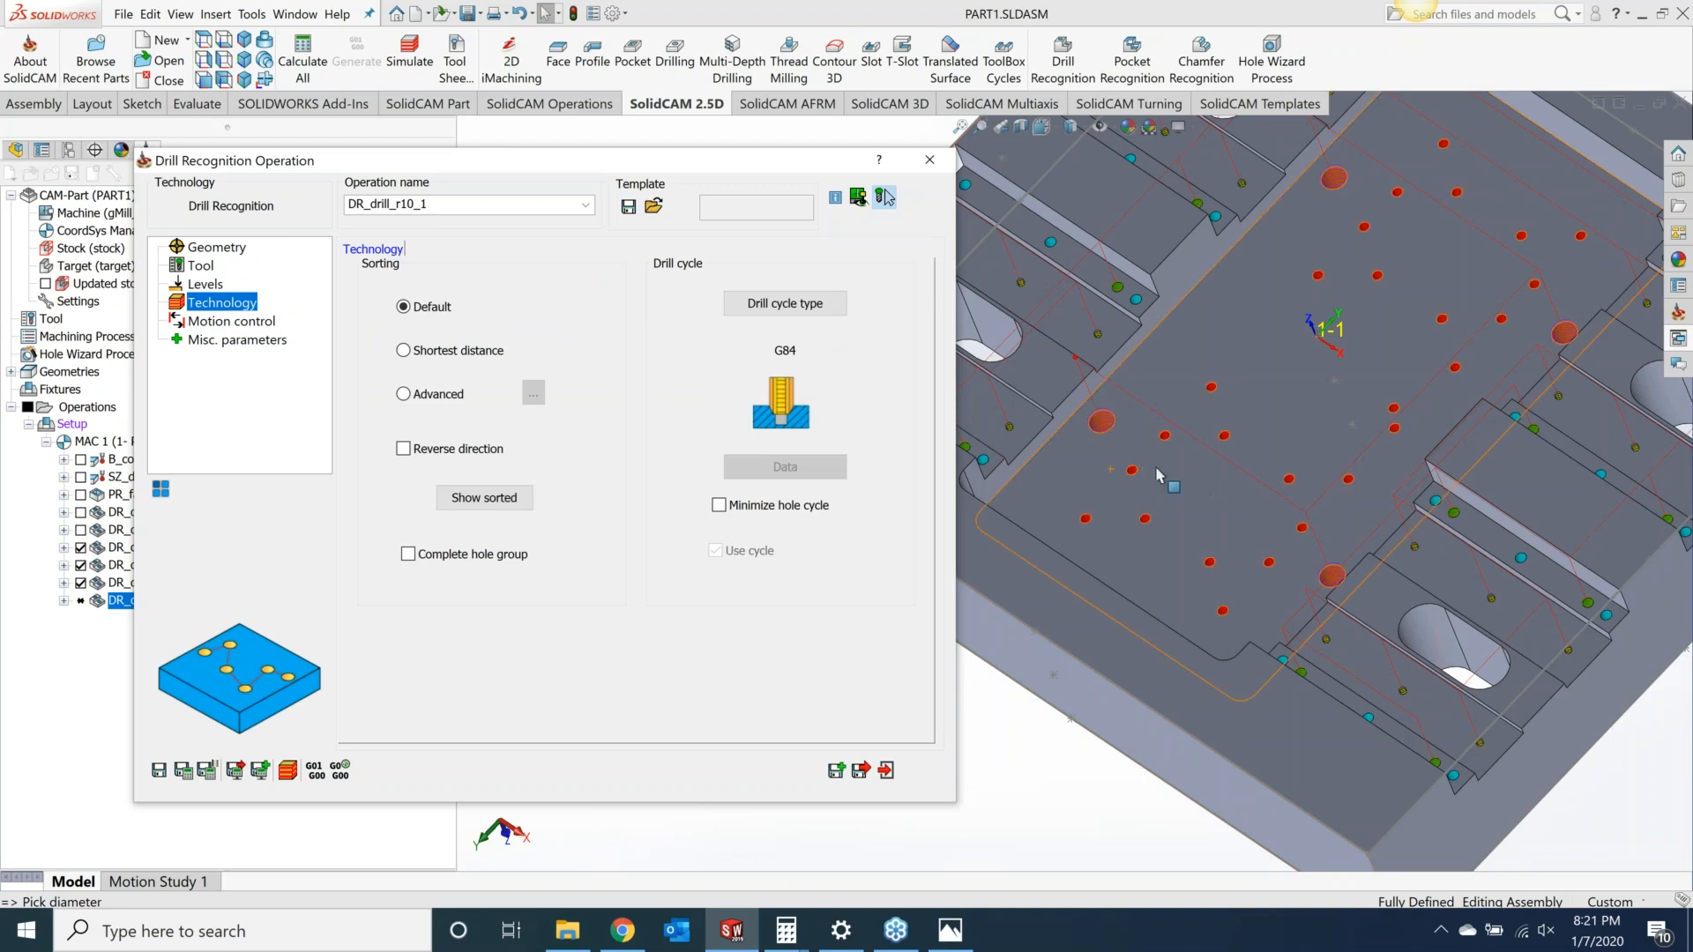
{"action": "scroll", "coordinate": [1235, 485], "scroll_direction": "up", "scroll_amount": 5}
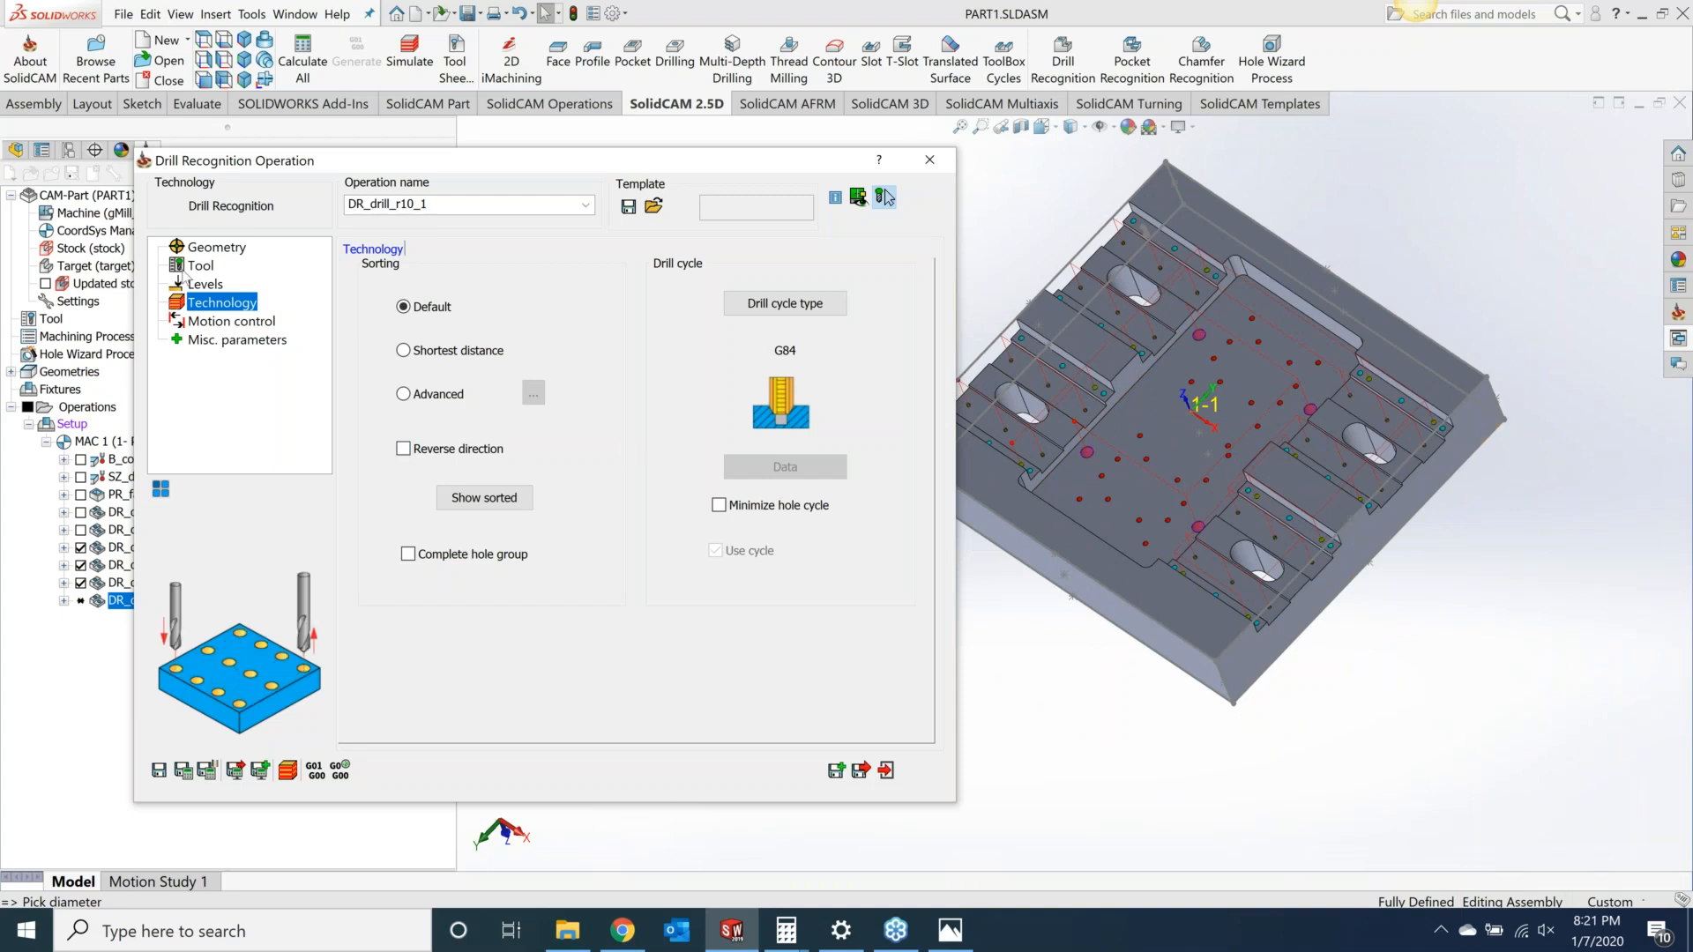
{"action": "left_click", "coordinate": [80, 548]}
{"action": "left_click", "coordinate": [80, 565]}
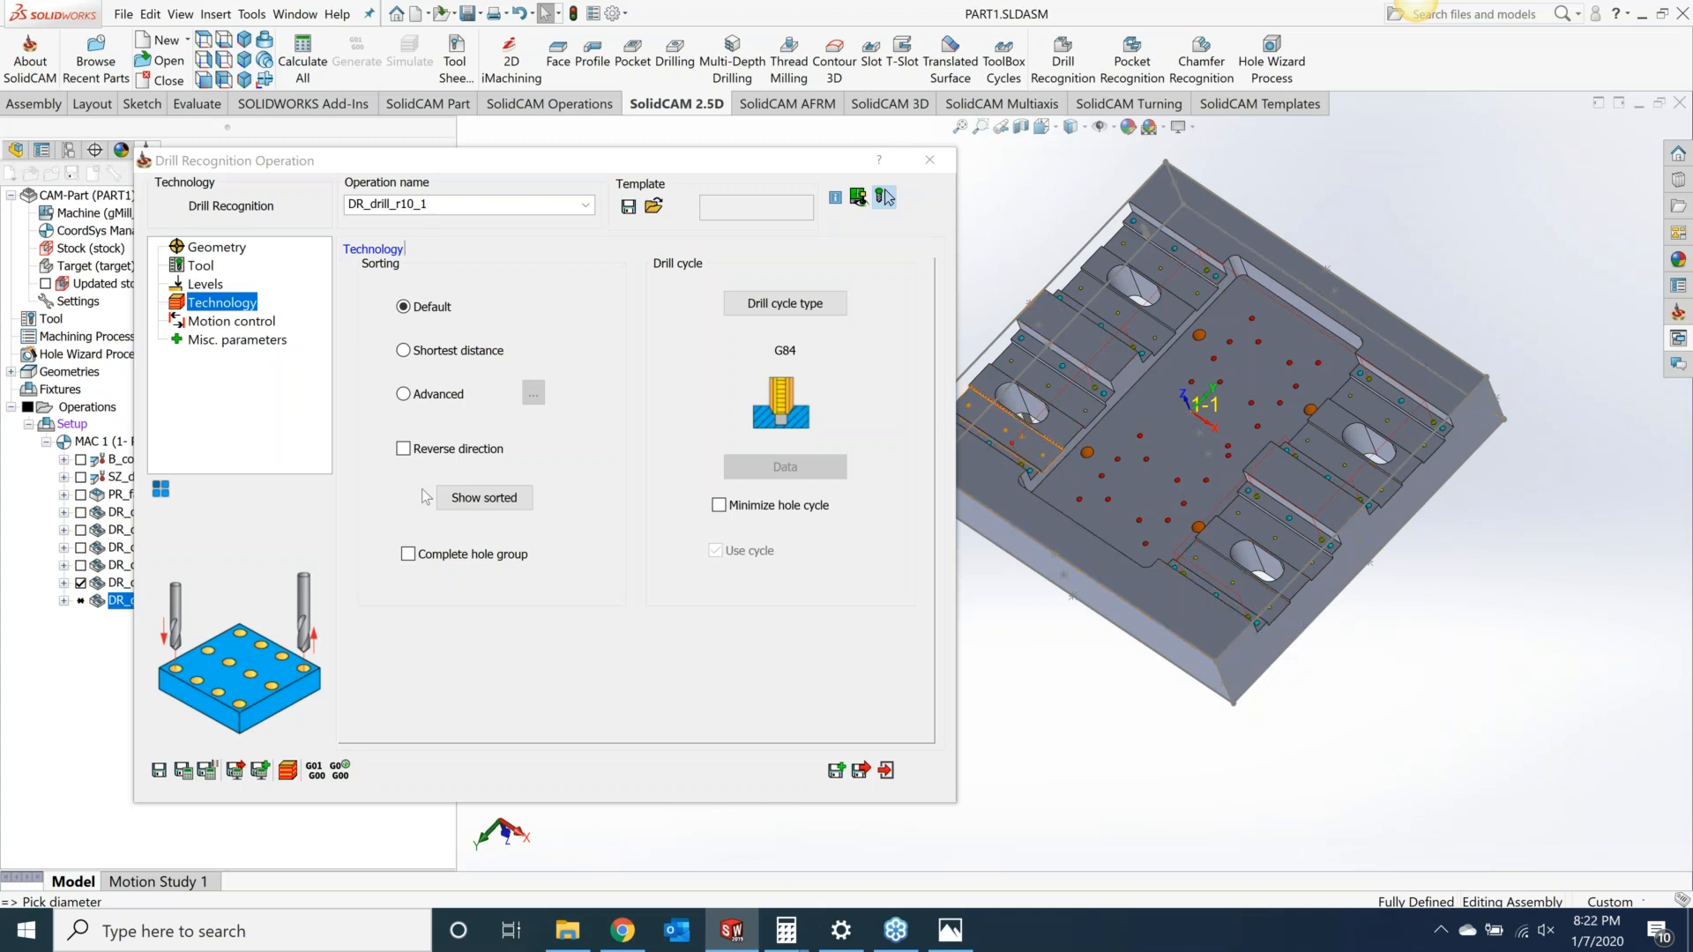
Step: Enable reverse direction for the tapping operation, save and calculate it, then close it and hide its toolpath
{"action": "left_click", "coordinate": [404, 451]}
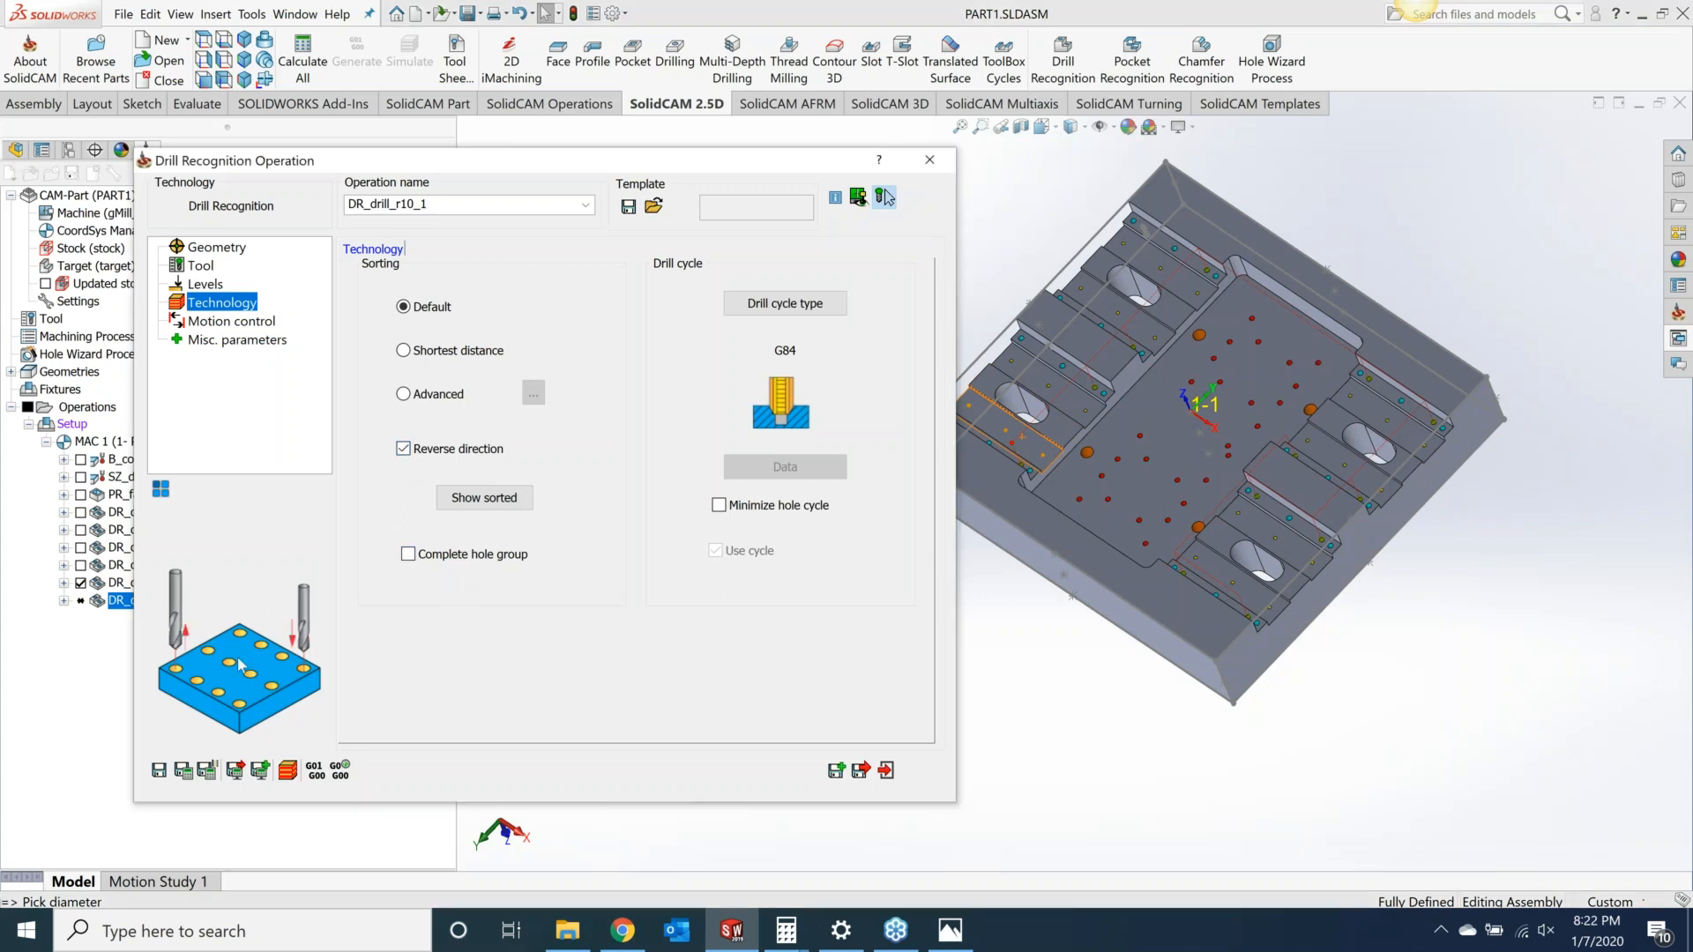
{"action": "left_click", "coordinate": [183, 773]}
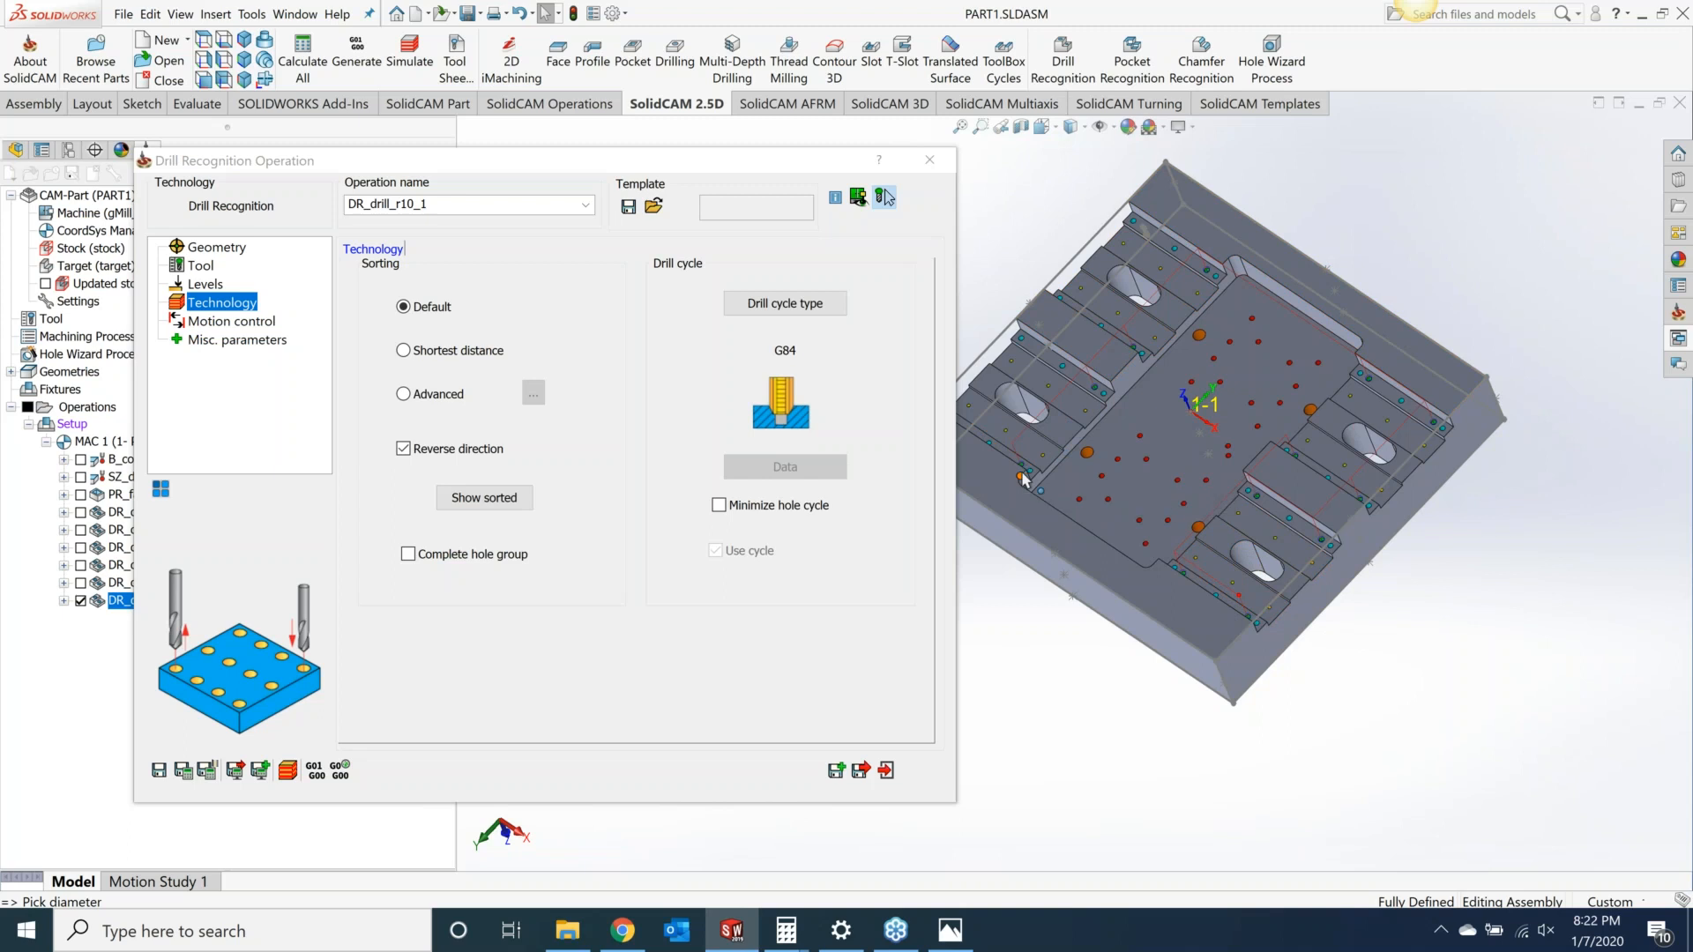
{"action": "left_click", "coordinate": [929, 160]}
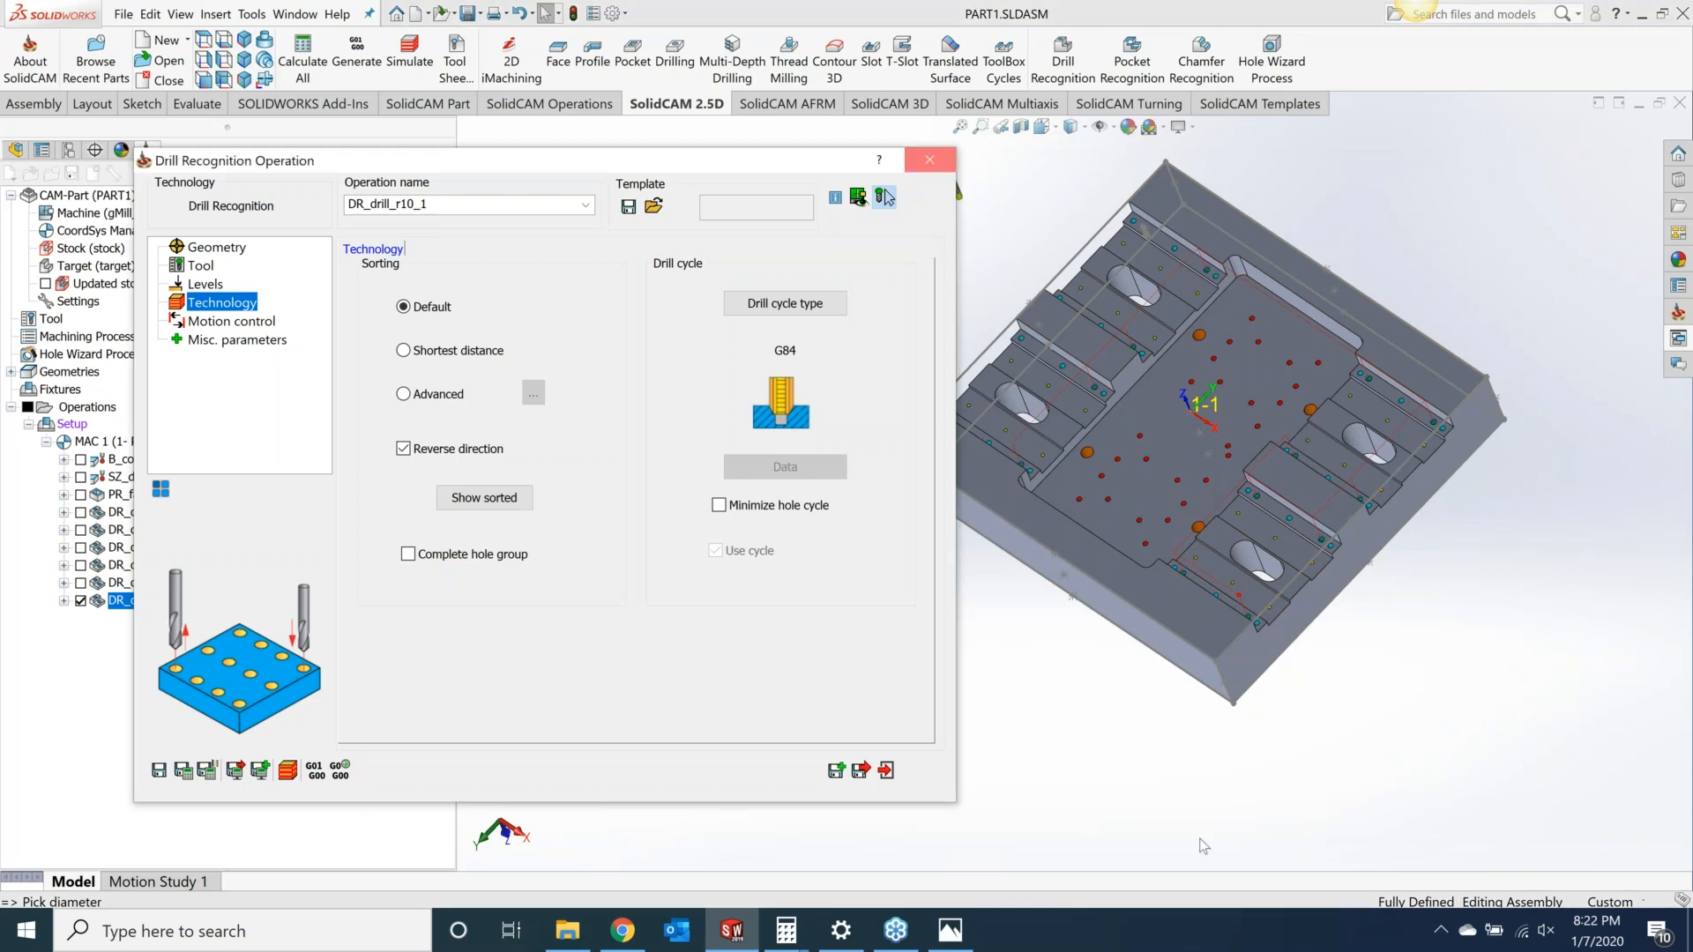
{"action": "left_click", "coordinate": [80, 601]}
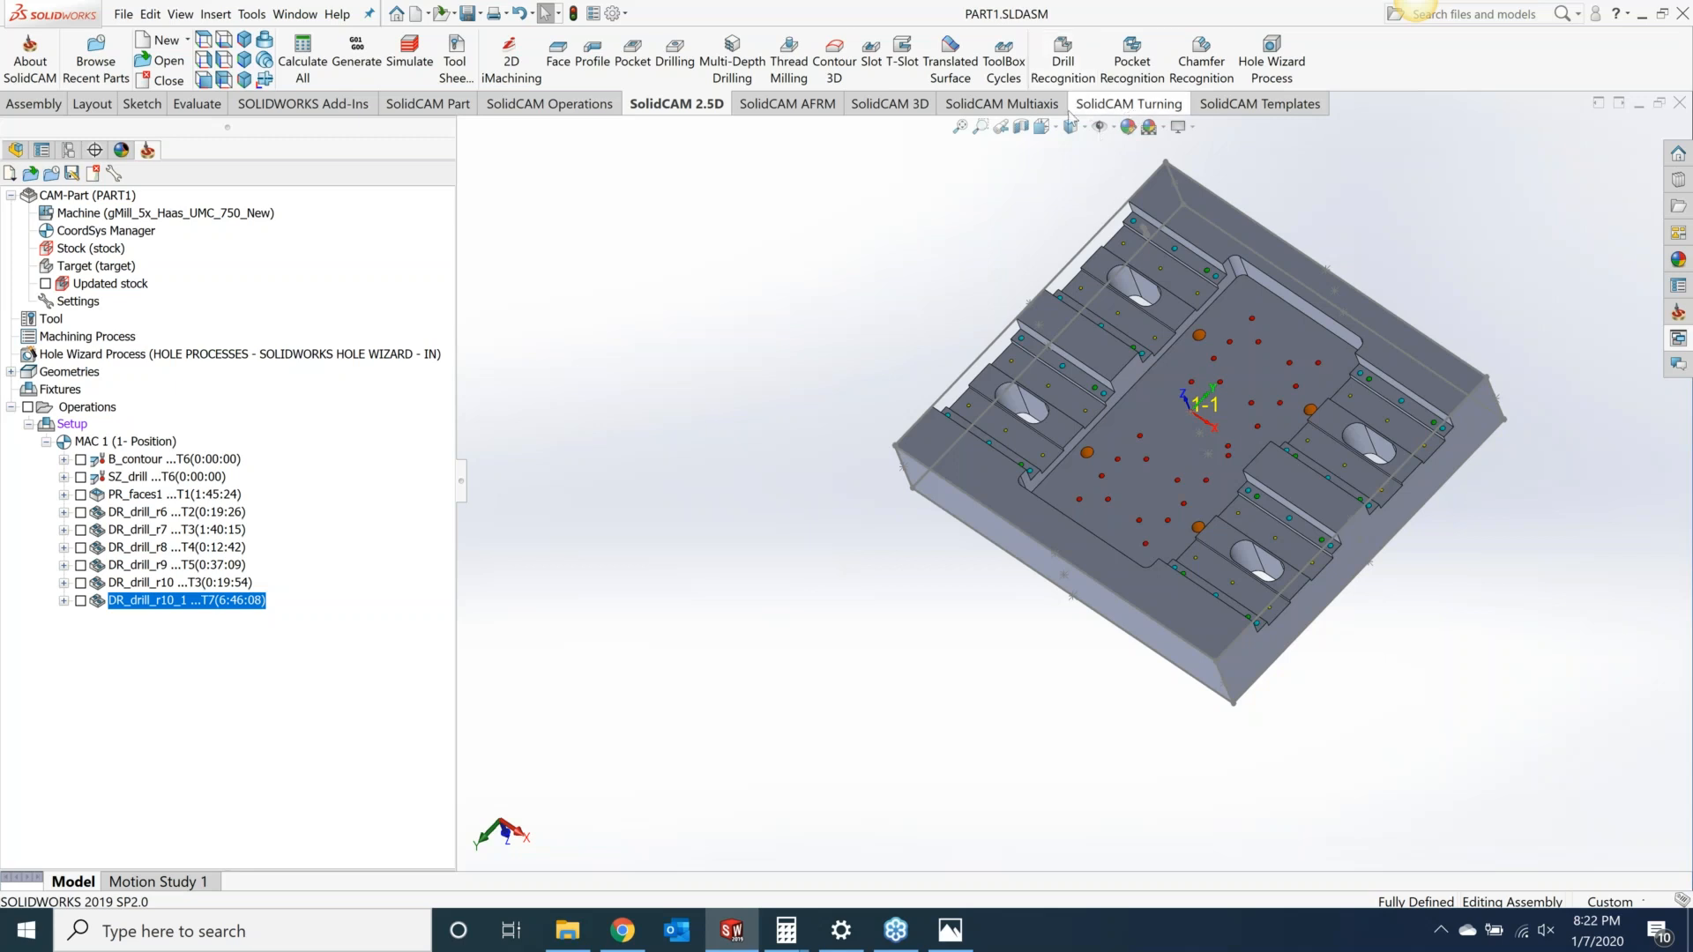
Step: Start a new Drill Recognition operation, create a new hole geometry, and enable filtering holes by color
{"action": "left_click", "coordinate": [1058, 66]}
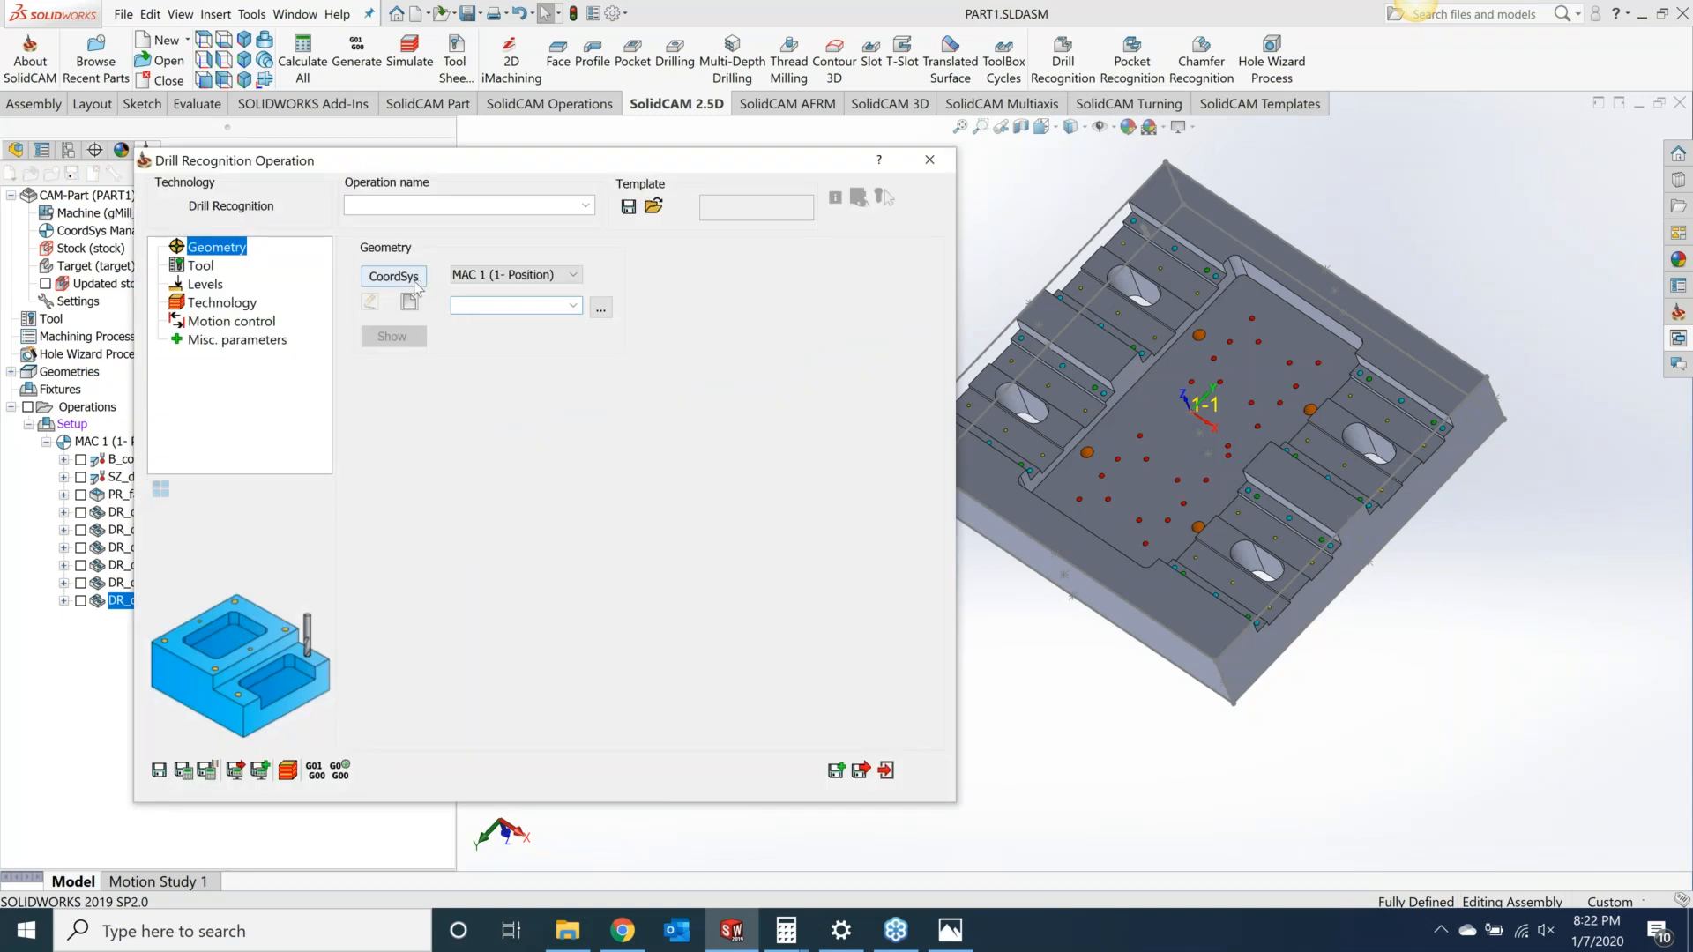
{"action": "left_click", "coordinate": [408, 303]}
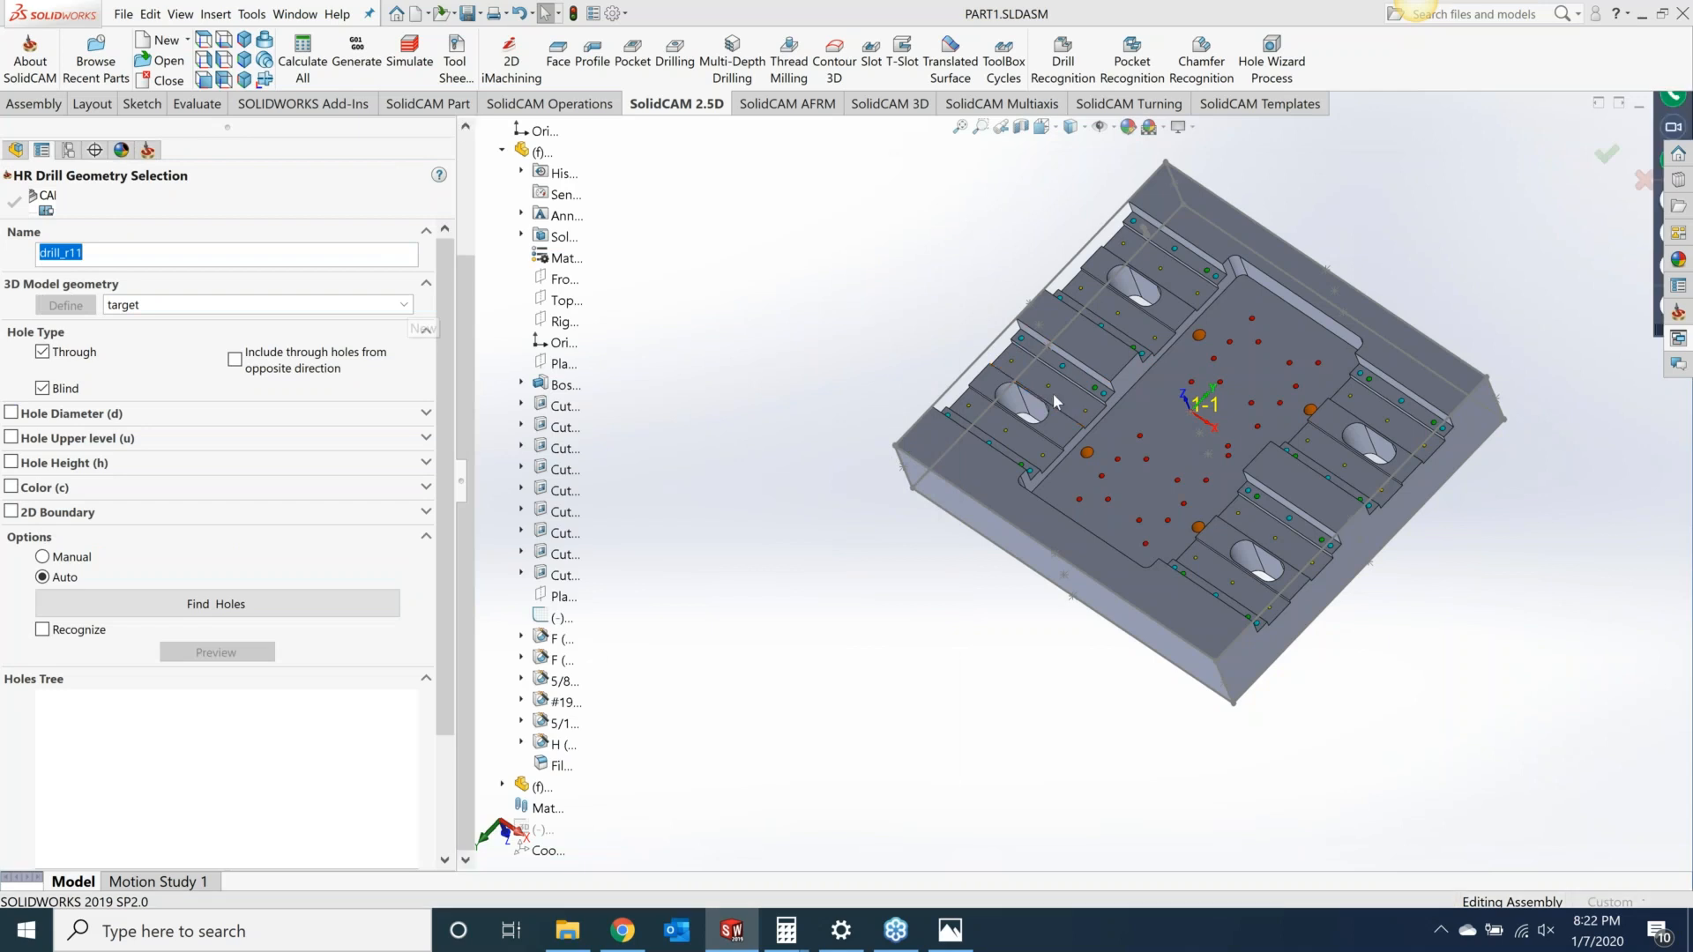
{"action": "scroll", "coordinate": [1071, 378], "scroll_direction": "down", "scroll_amount": 3}
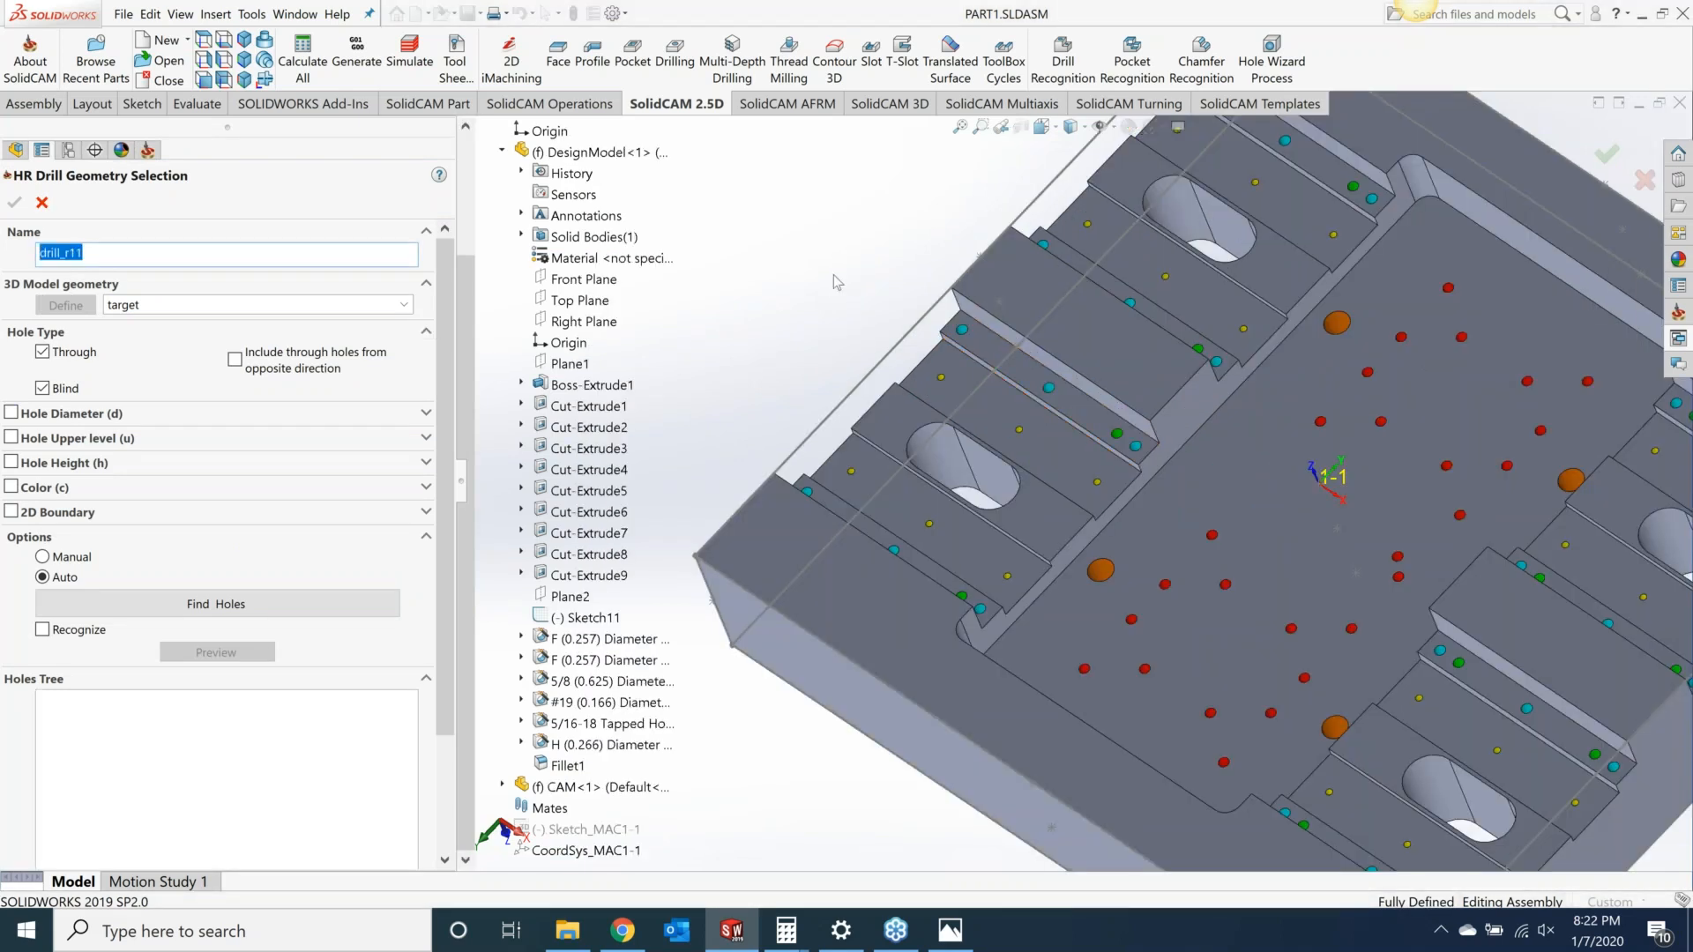
{"action": "left_click", "coordinate": [979, 309]}
{"action": "scroll", "coordinate": [995, 312], "scroll_direction": "down", "scroll_amount": 7}
{"action": "scroll", "coordinate": [835, 449], "scroll_direction": "up", "scroll_amount": 3}
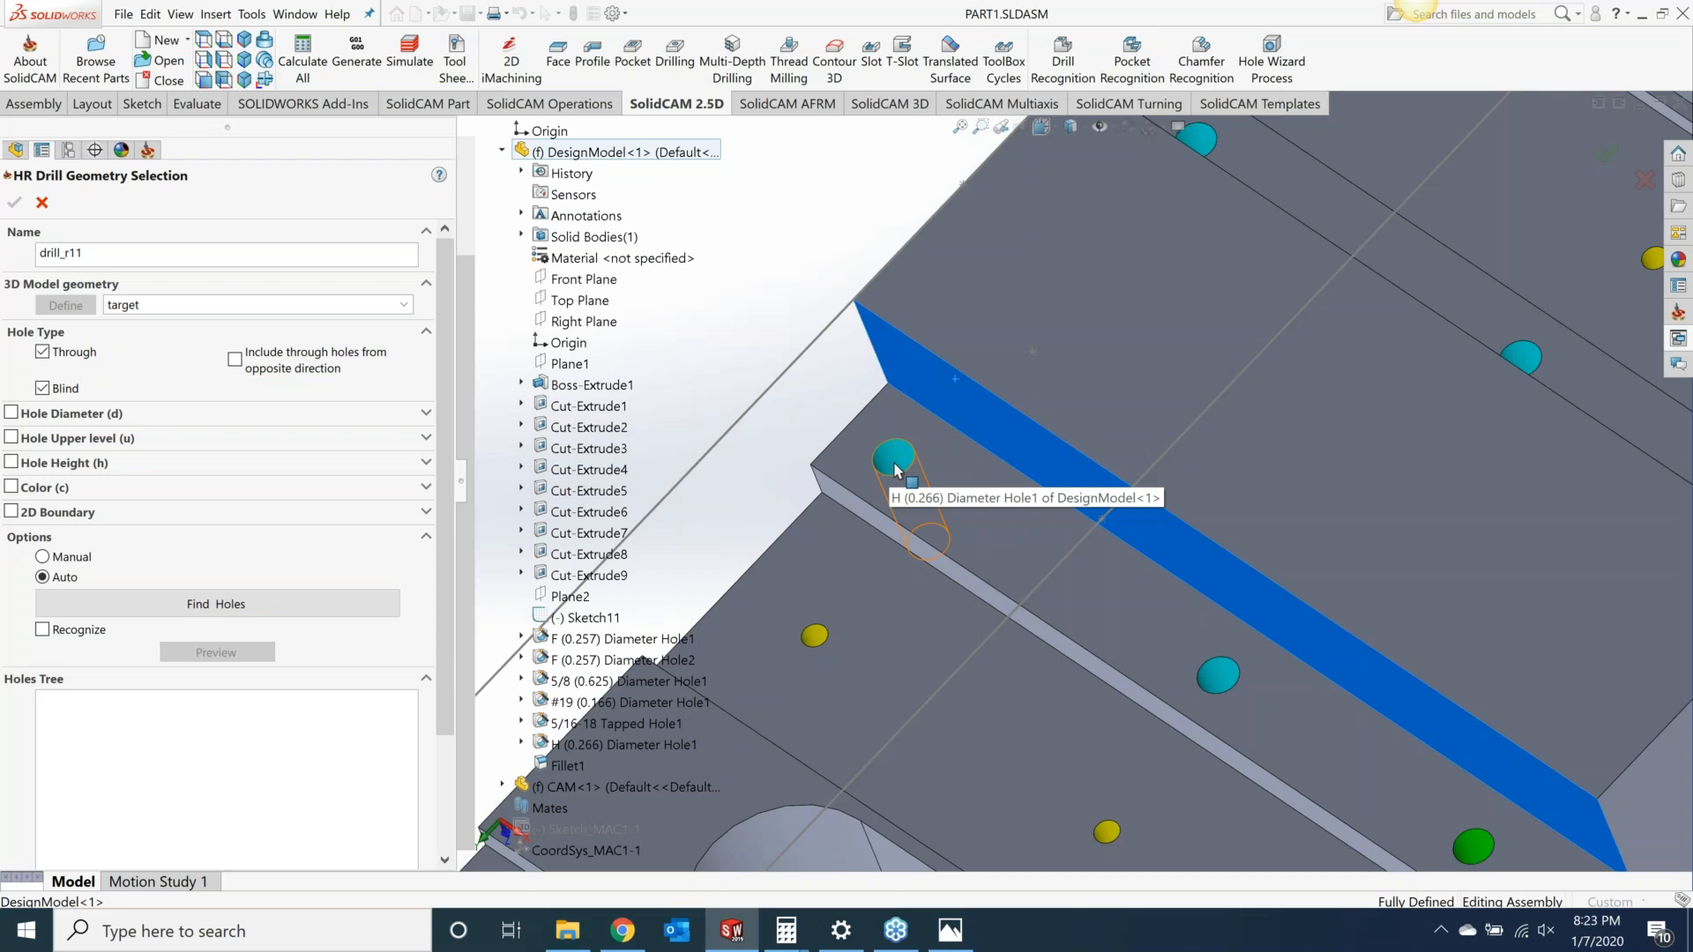
{"action": "left_click", "coordinate": [13, 486]}
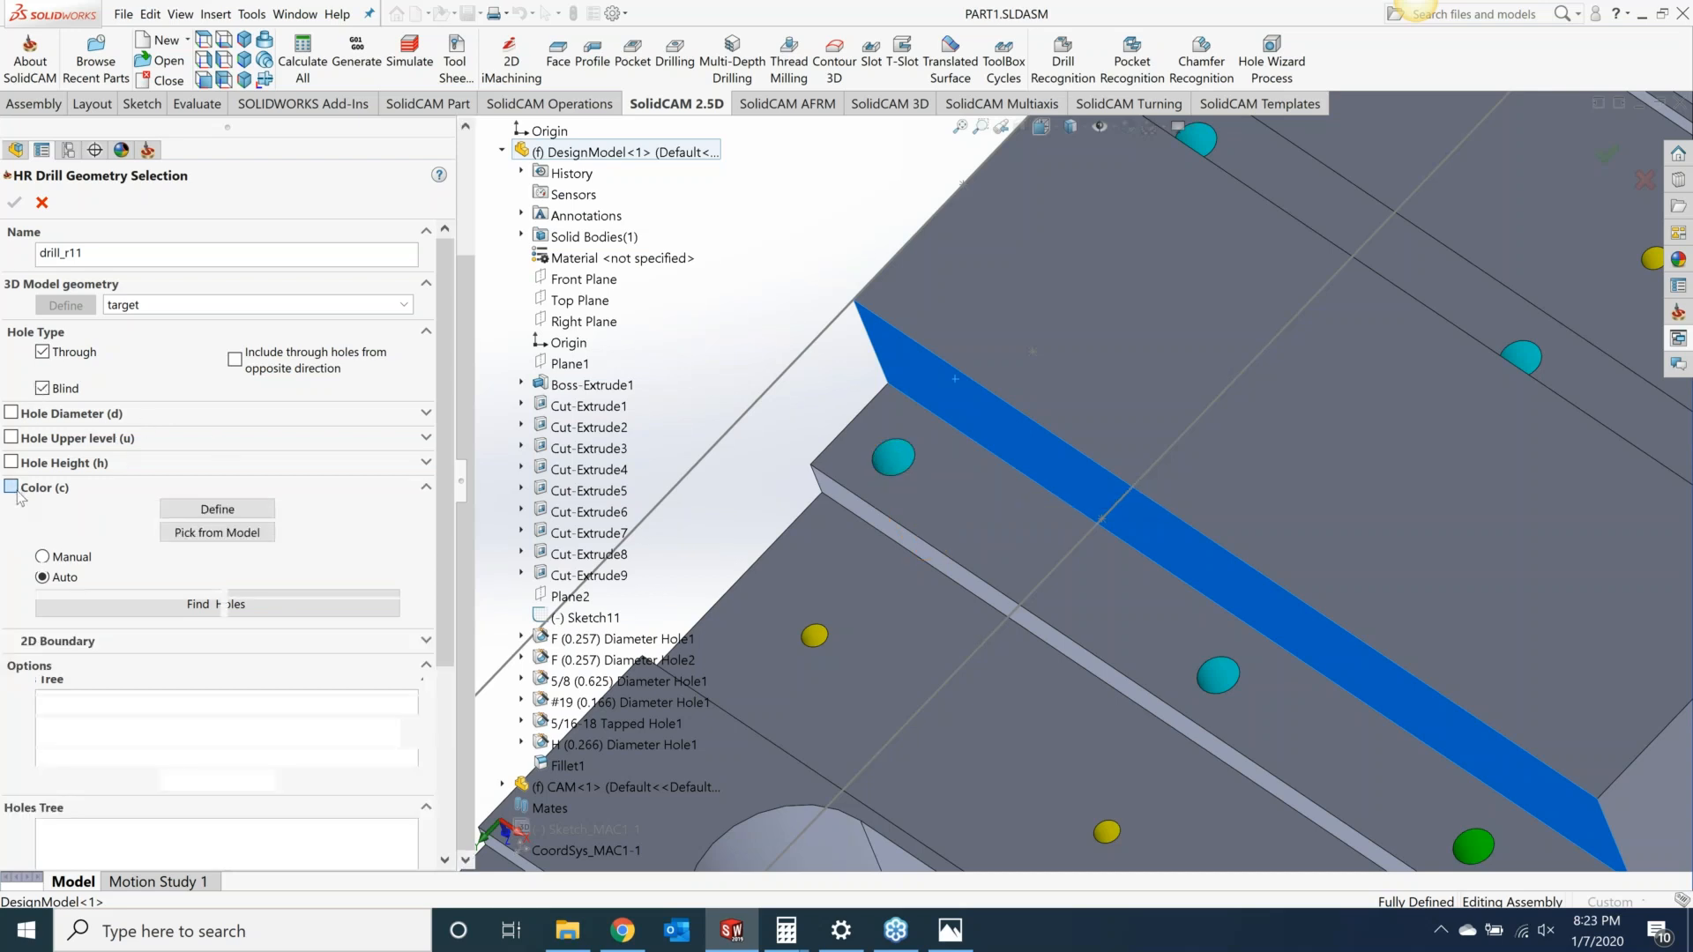
{"action": "left_click", "coordinate": [217, 510]}
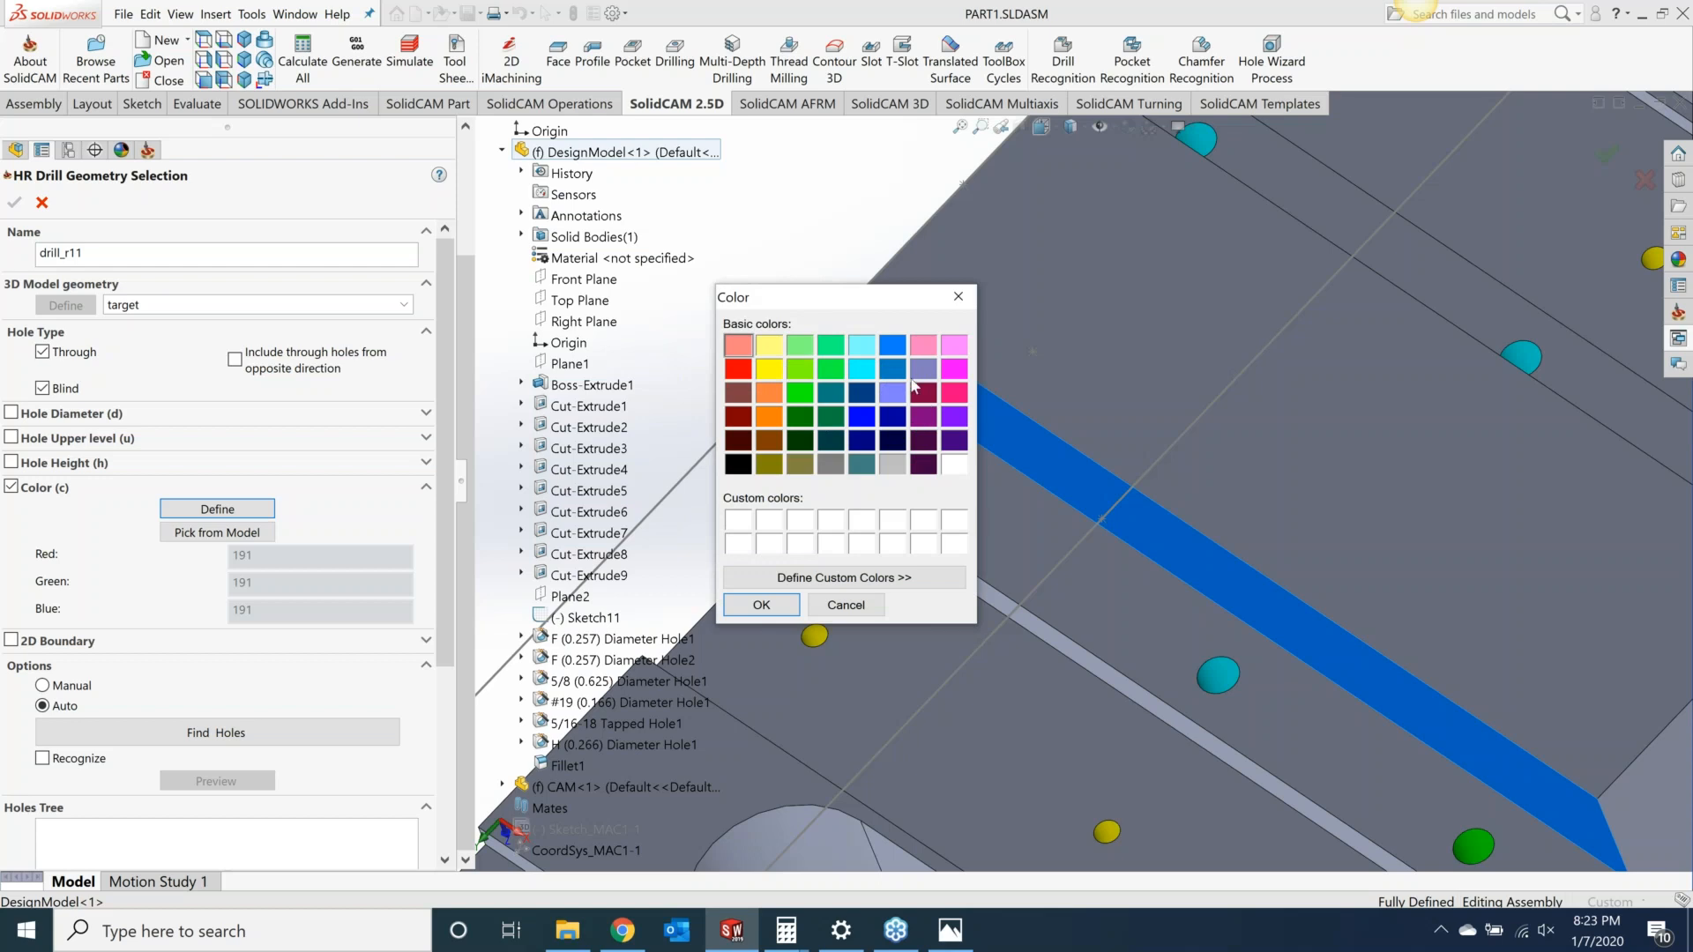
{"action": "left_click", "coordinate": [959, 297]}
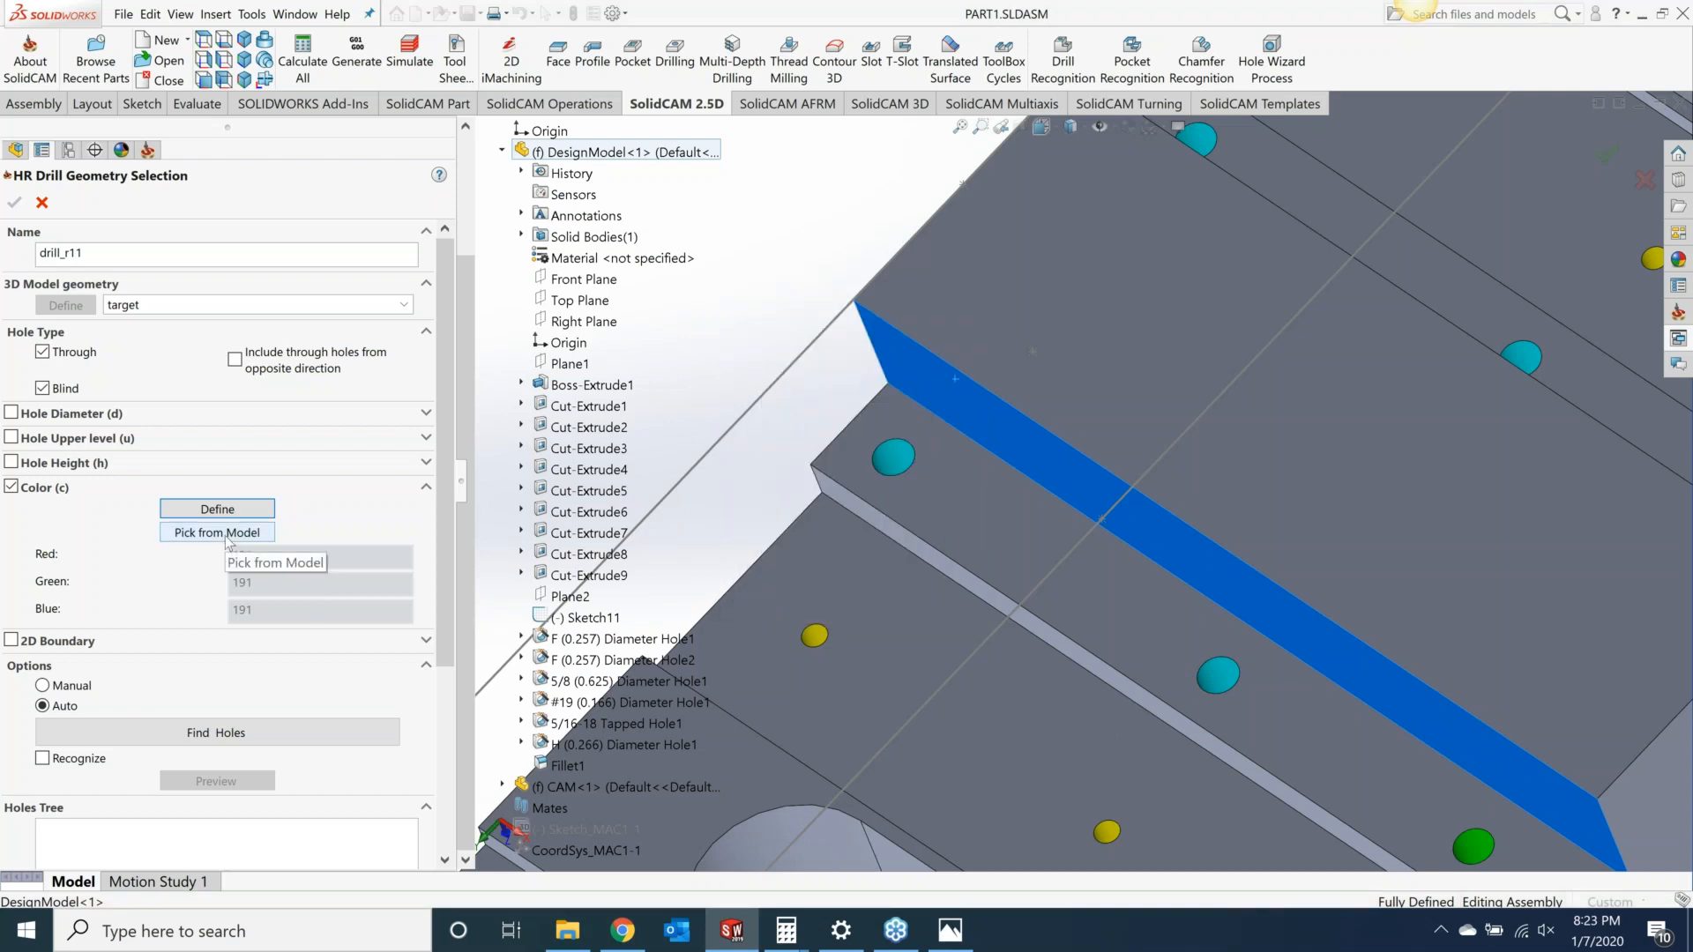
Step: Pick the cyan hole color from the model and find the matching holes
{"action": "left_click", "coordinate": [228, 540]}
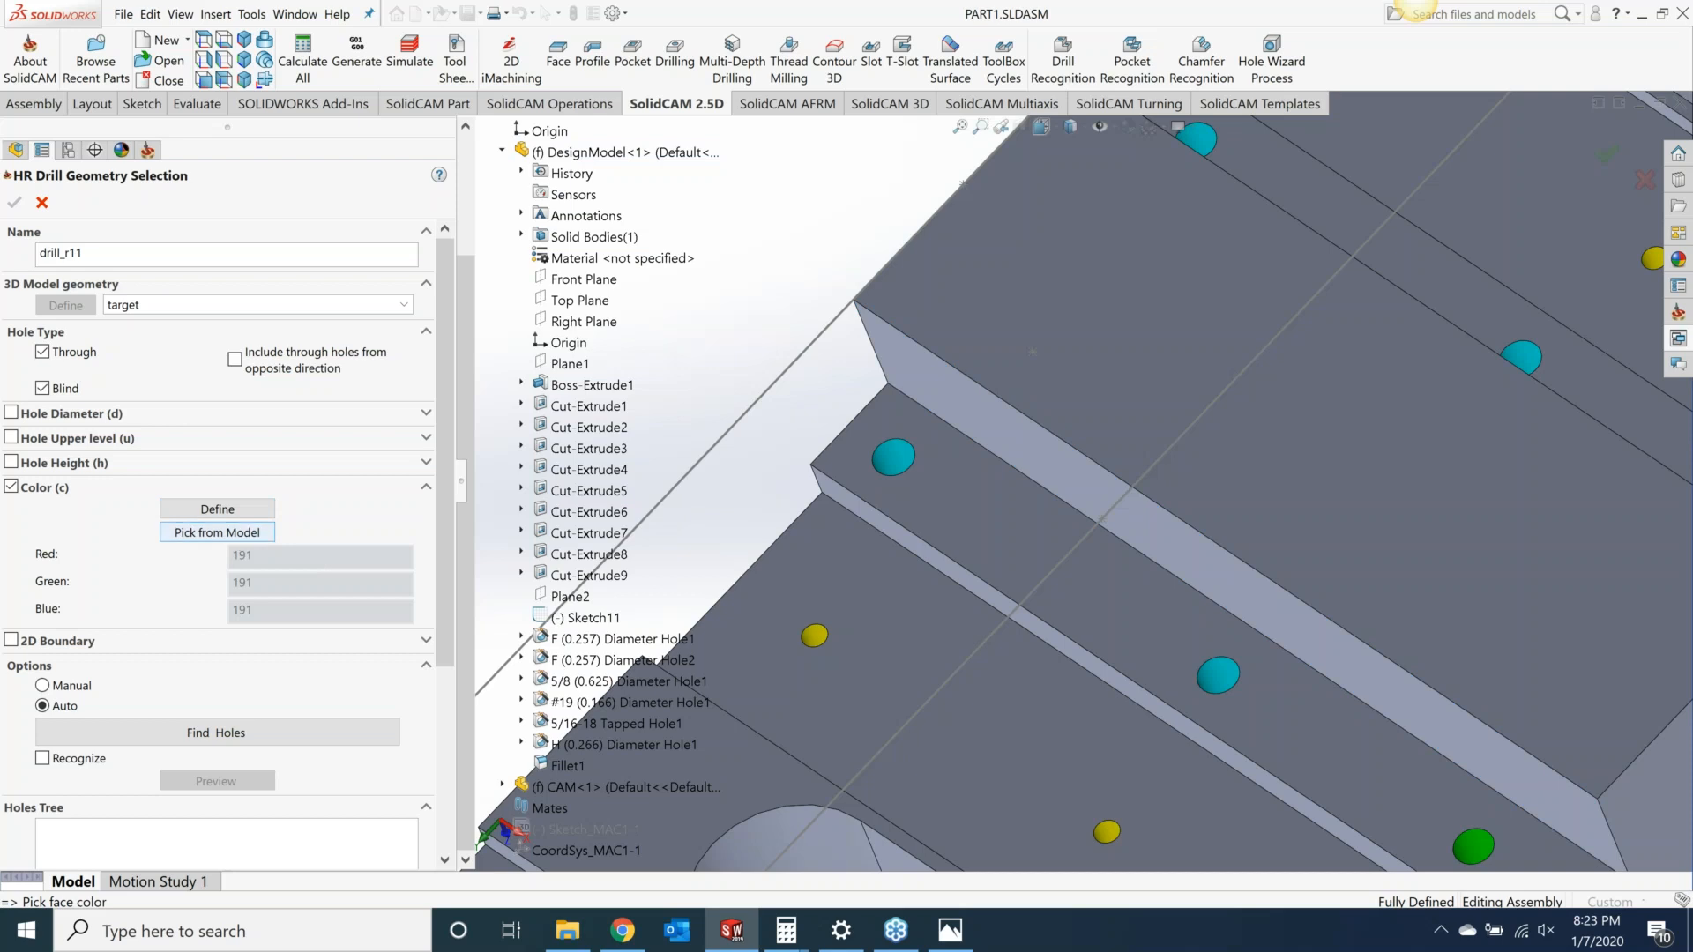
{"action": "left_click", "coordinate": [920, 474]}
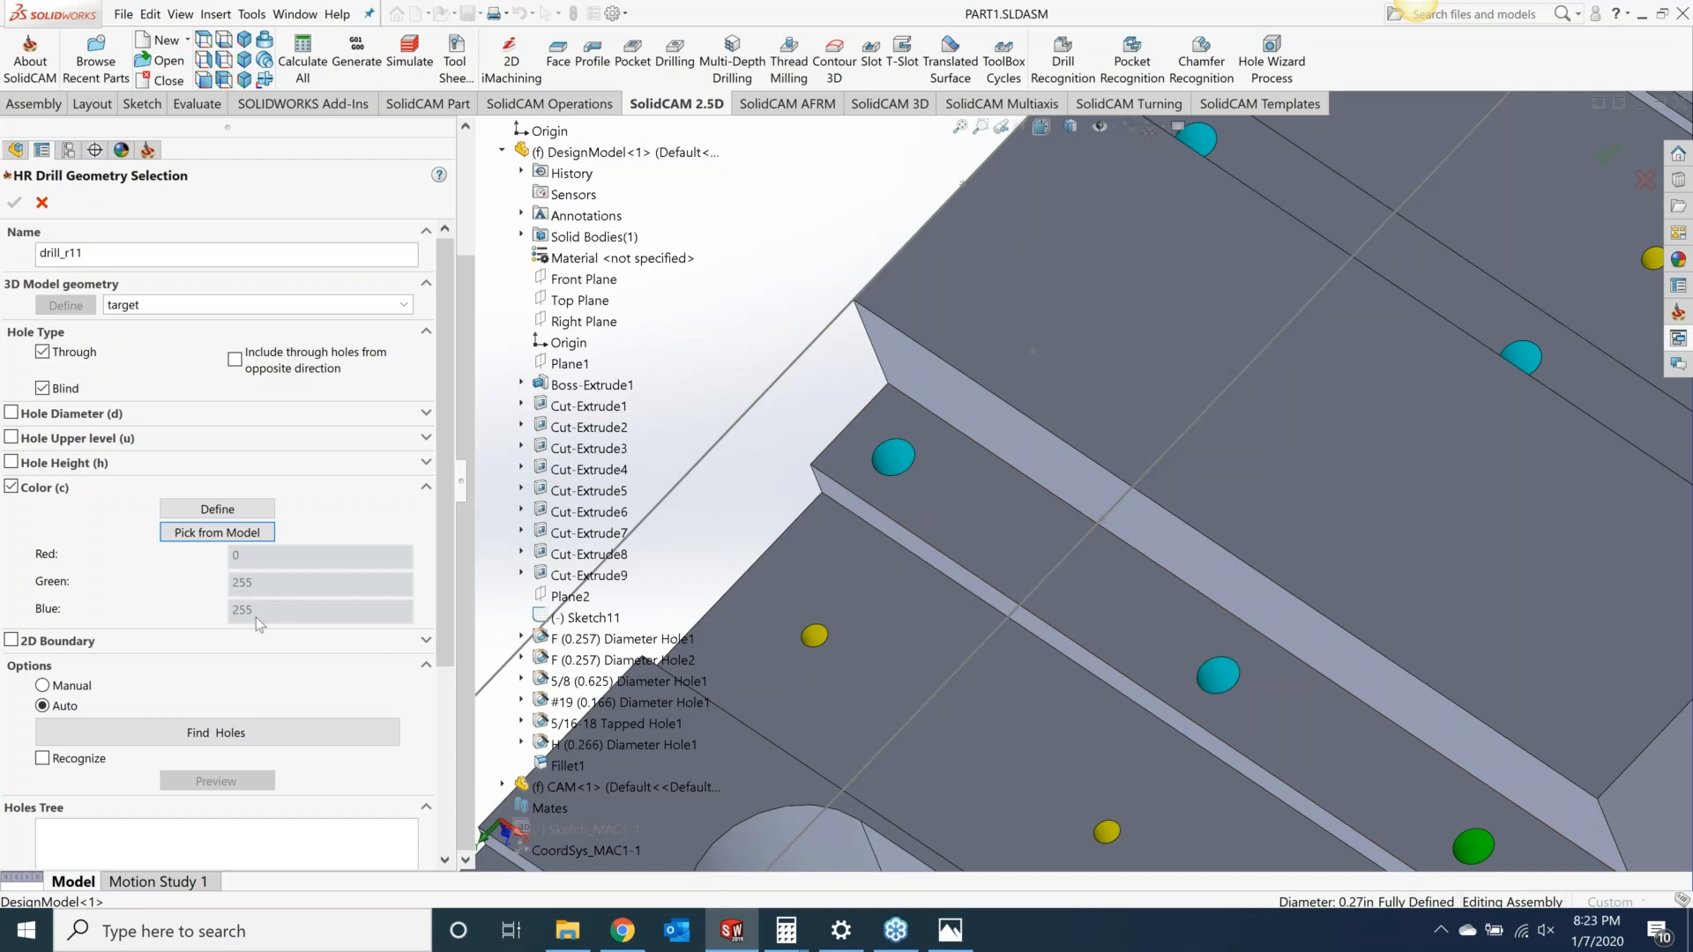
{"action": "left_click", "coordinate": [236, 738]}
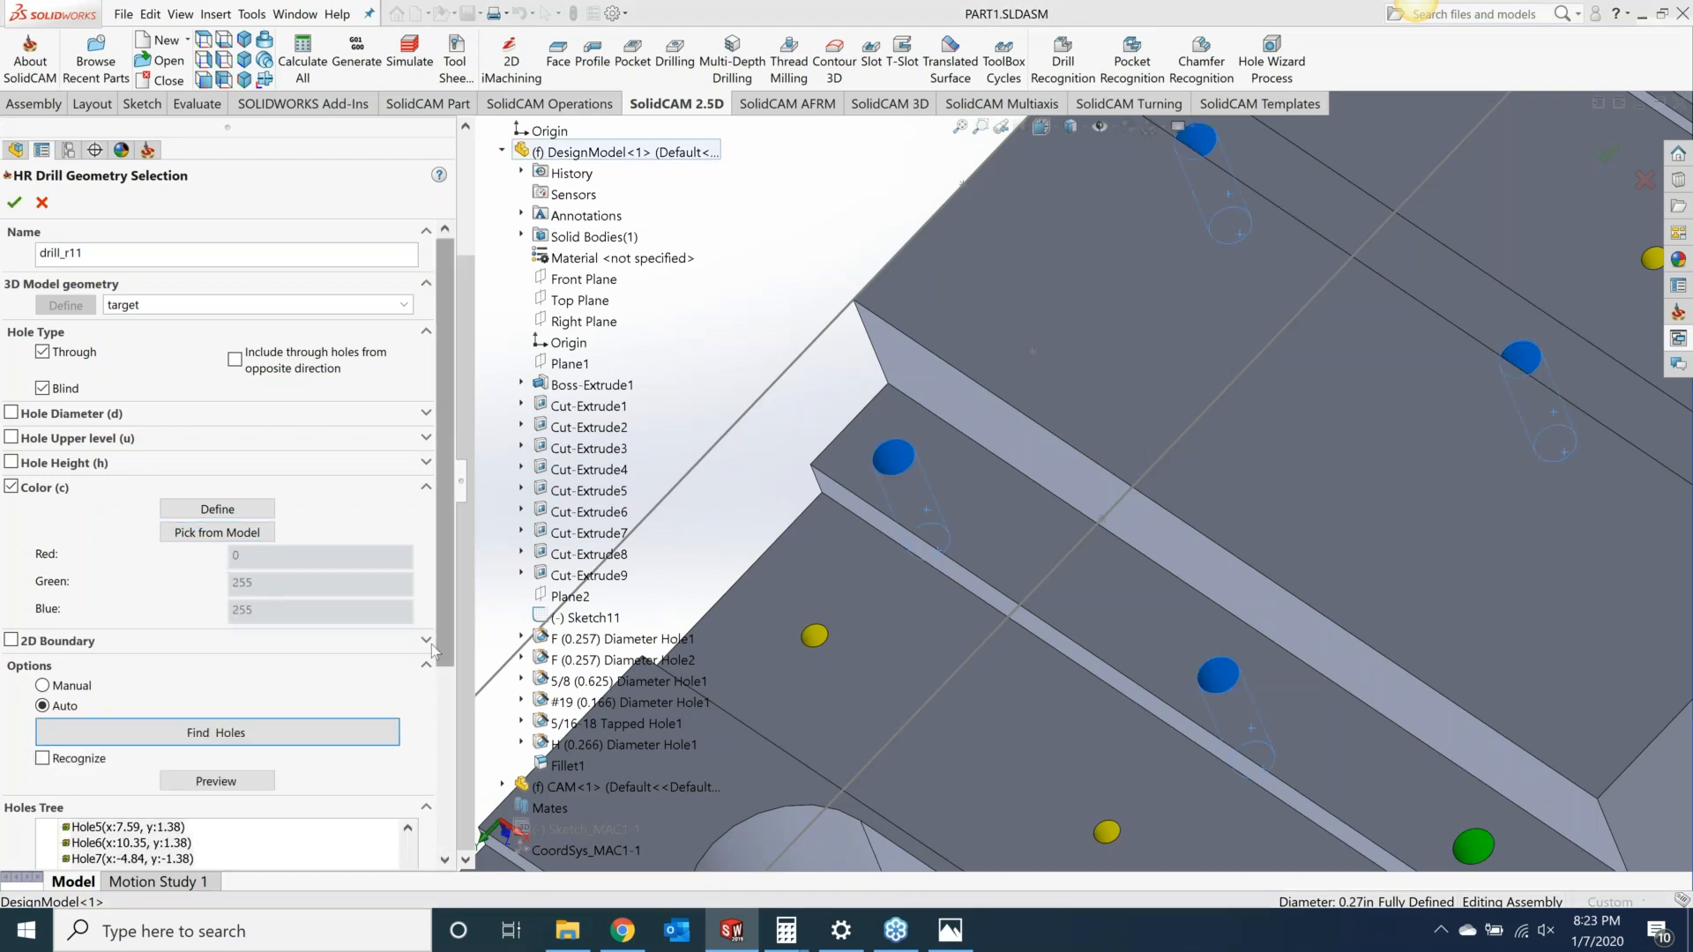
Step: Preview the found cyan holes and confirm the drill_r11 geometry selection
{"action": "scroll", "coordinate": [431, 644], "scroll_direction": "down", "scroll_amount": 3}
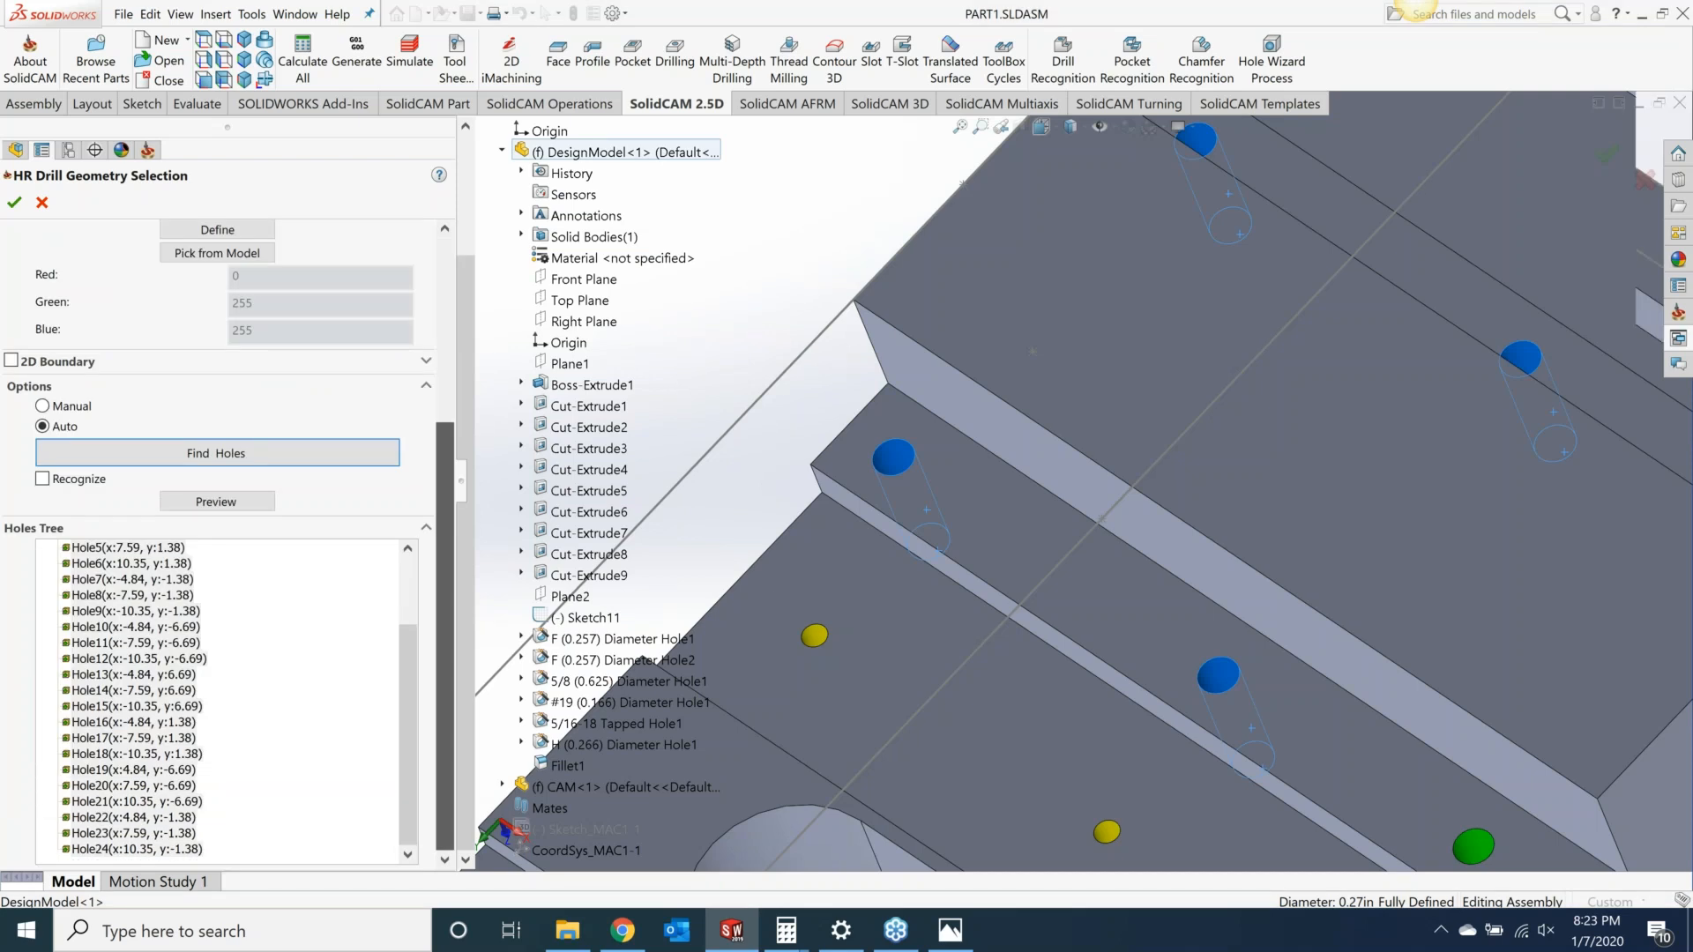
{"action": "scroll", "coordinate": [1164, 703], "scroll_direction": "up", "scroll_amount": 5}
{"action": "scroll", "coordinate": [1163, 703], "scroll_direction": "up", "scroll_amount": 2}
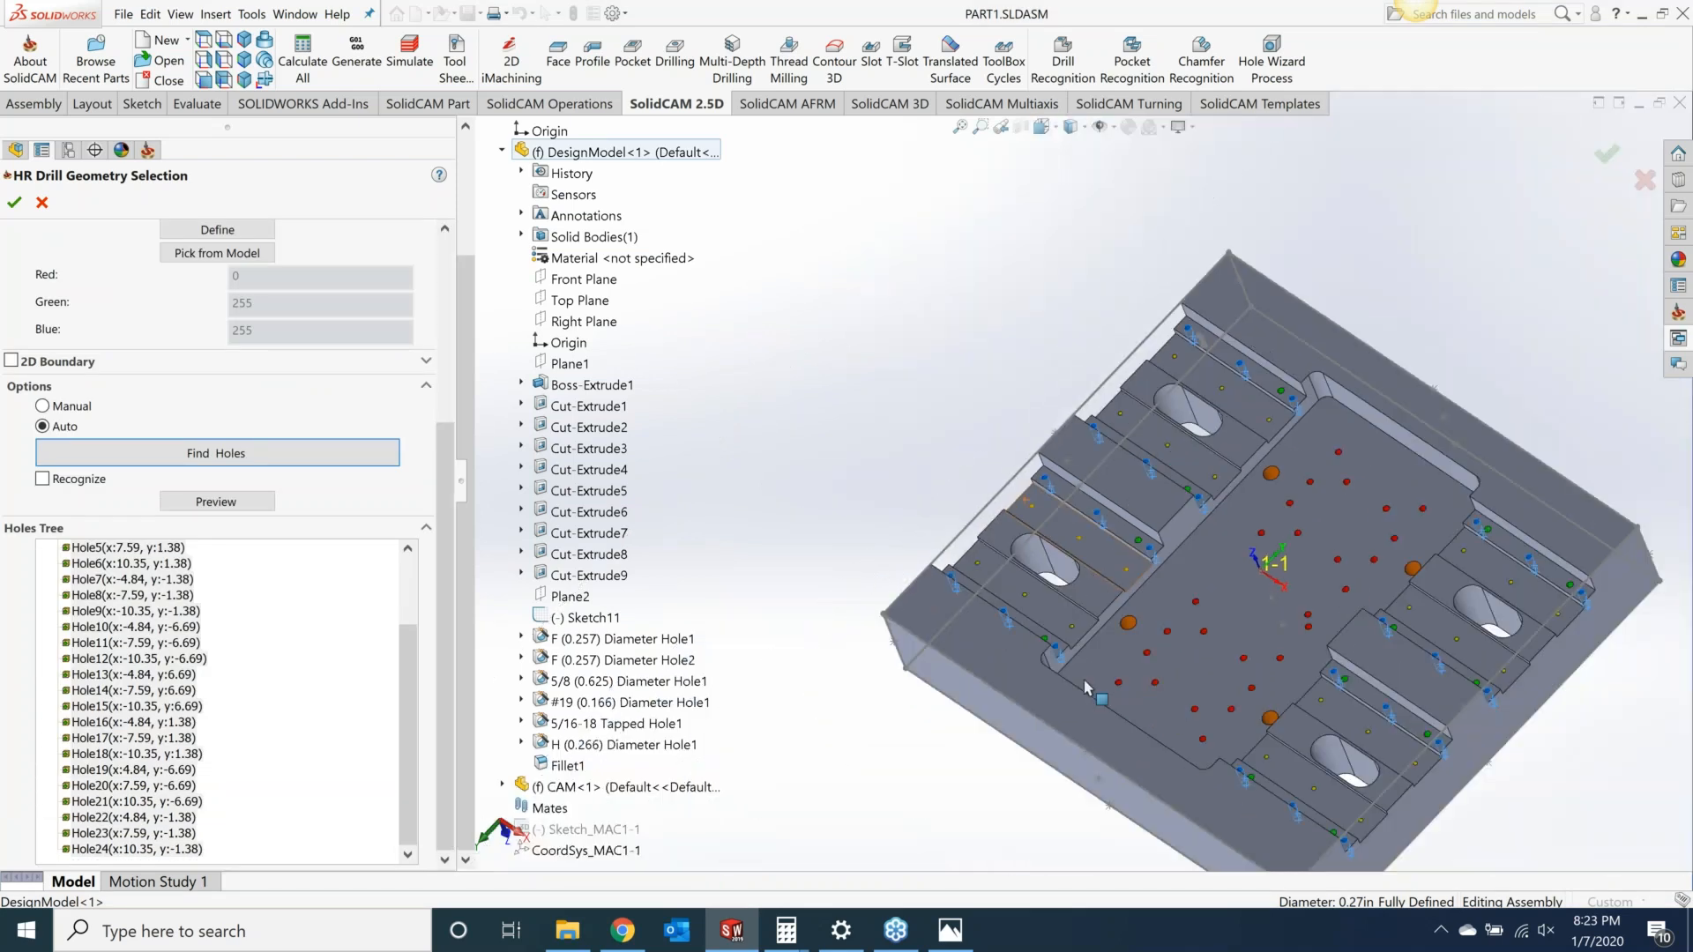
{"action": "left_click", "coordinate": [238, 502]}
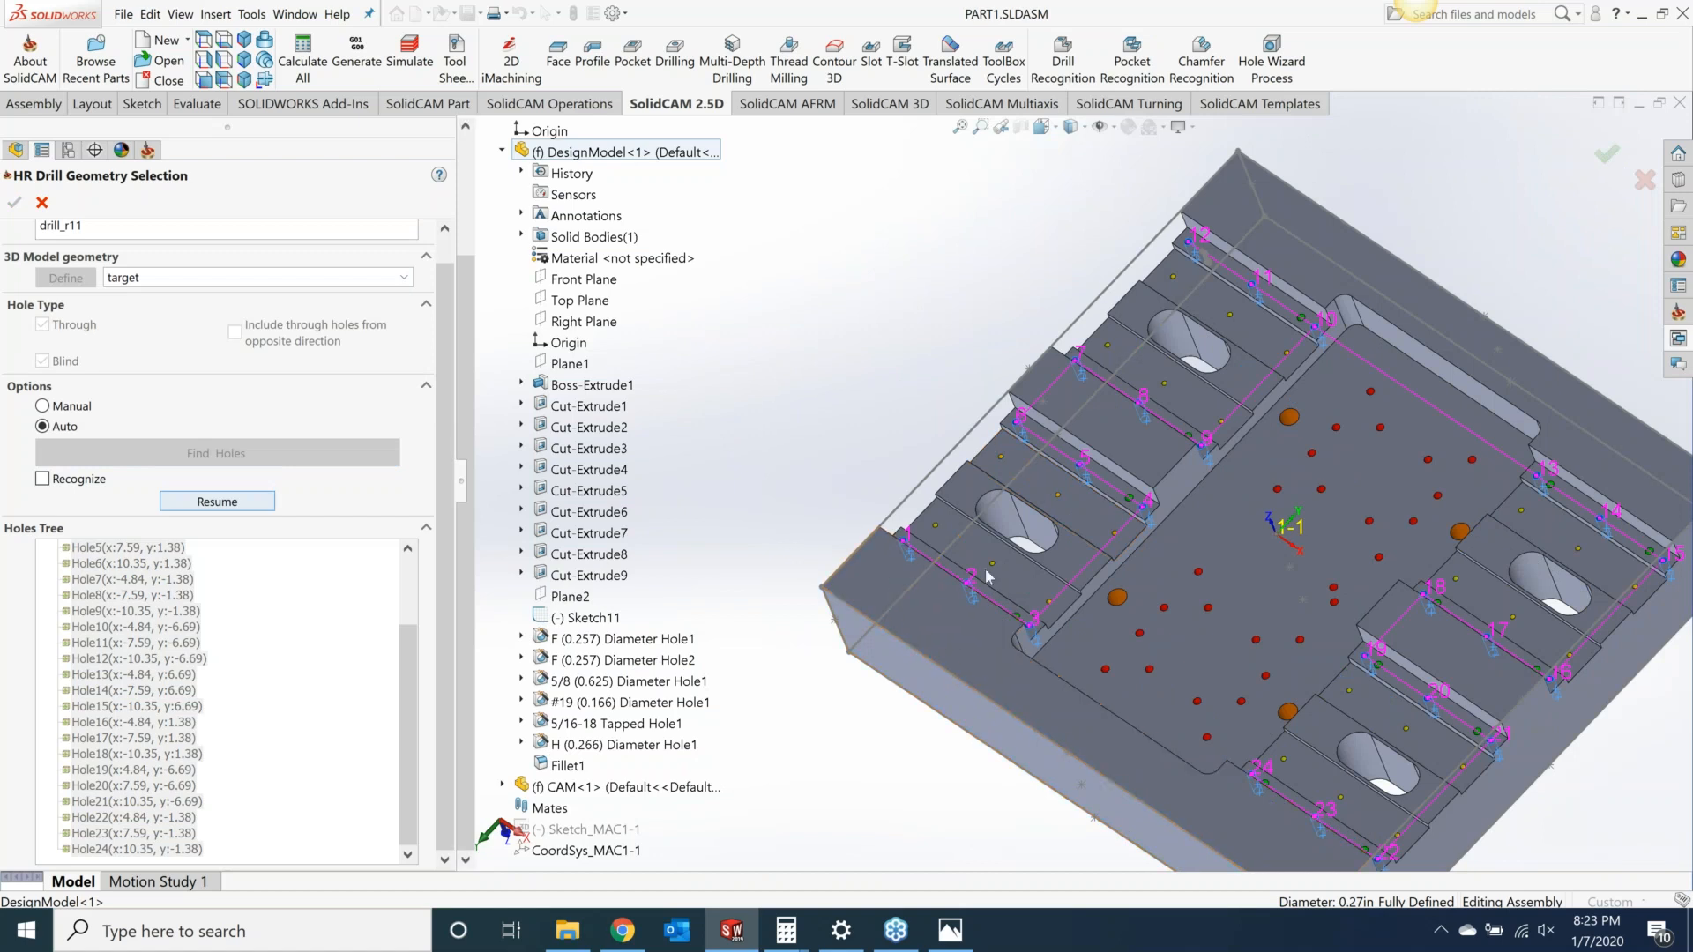
{"action": "scroll", "coordinate": [952, 611], "scroll_direction": "down", "scroll_amount": 3}
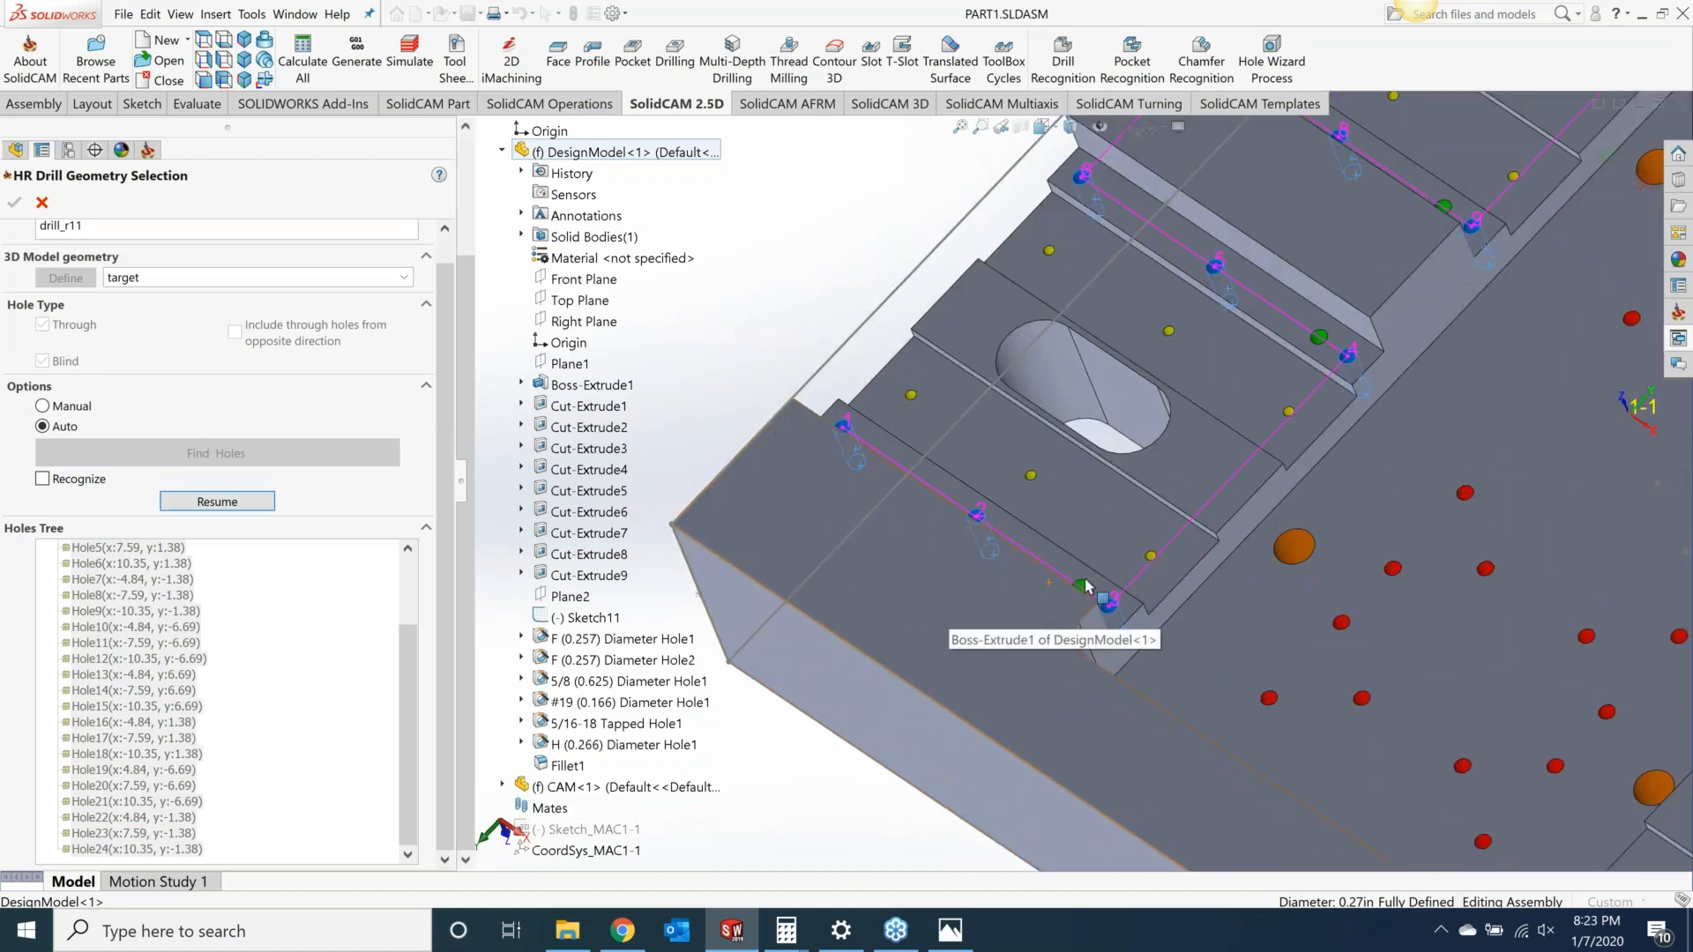
{"action": "scroll", "coordinate": [948, 653], "scroll_direction": "down", "scroll_amount": 3}
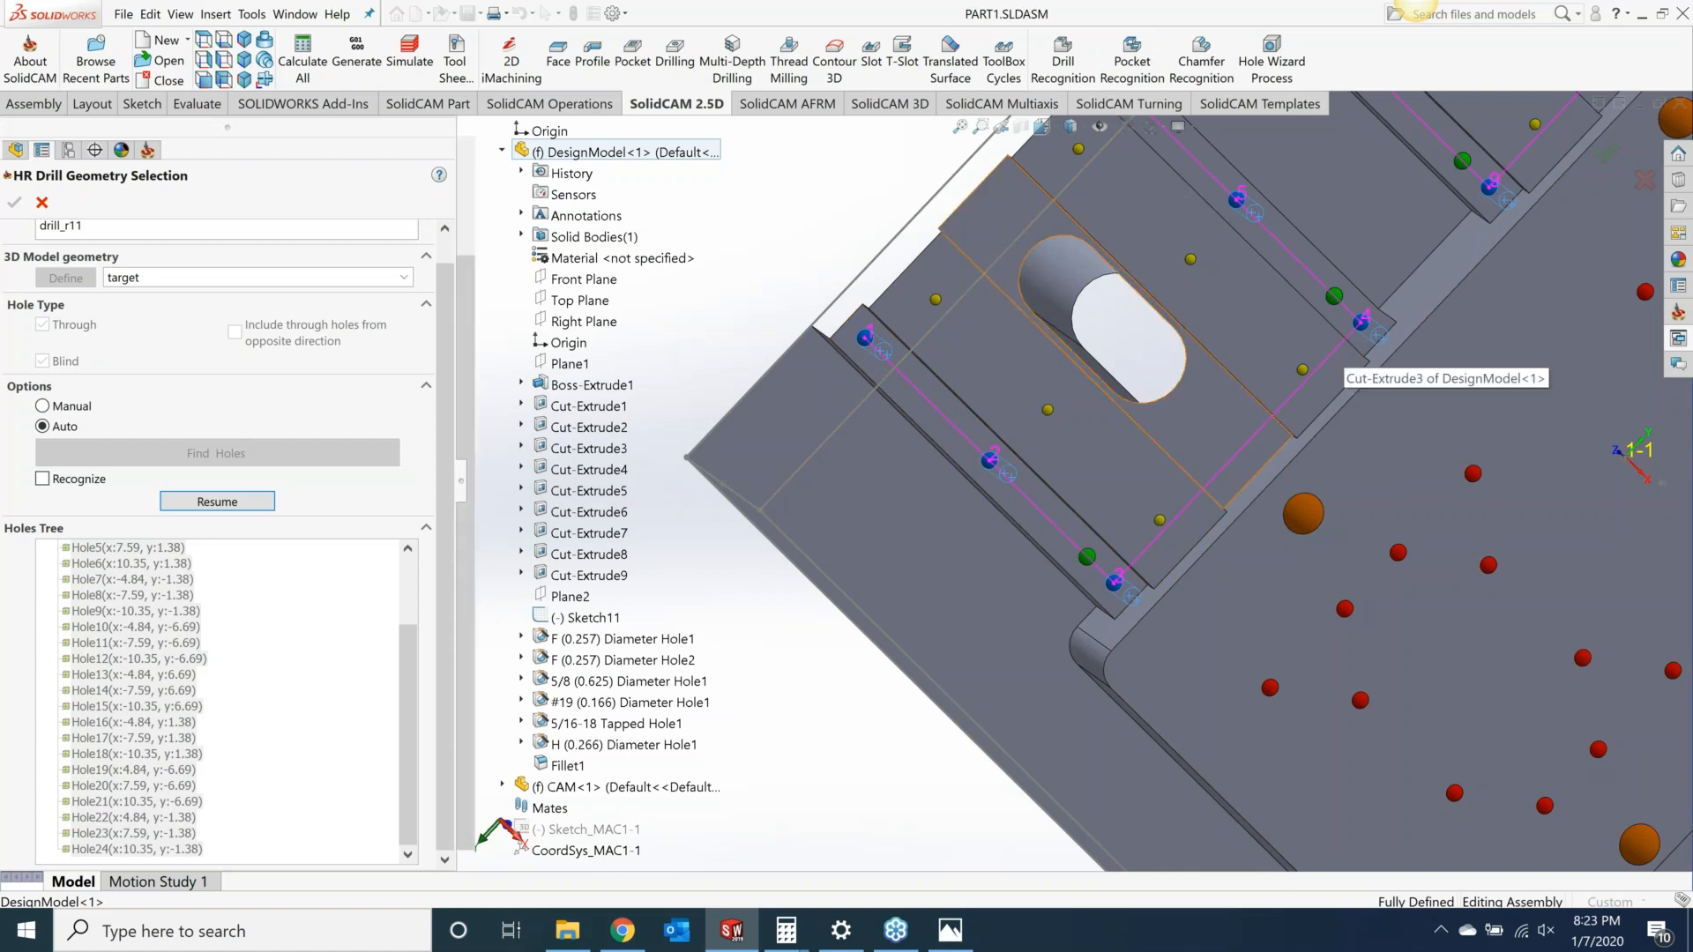
{"action": "left_click", "coordinate": [220, 502]}
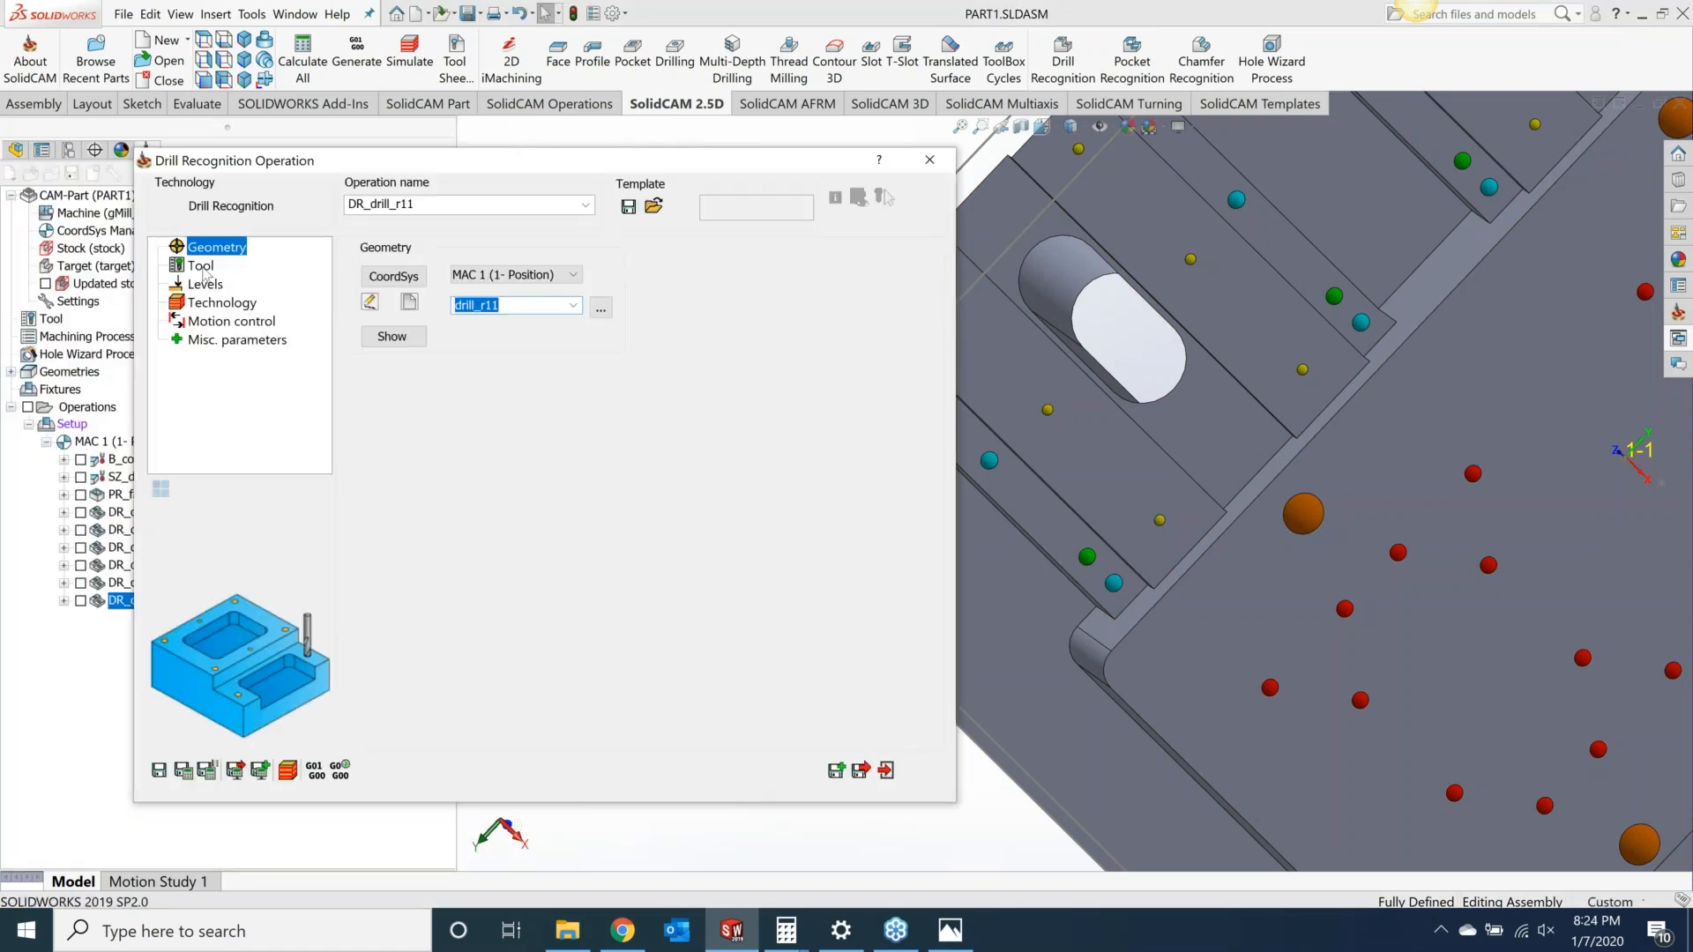
Step: Add a new drill tool with its diameter picked from a cyan hole (0.266 inch) and select it for the operation
{"action": "left_click", "coordinate": [202, 266]}
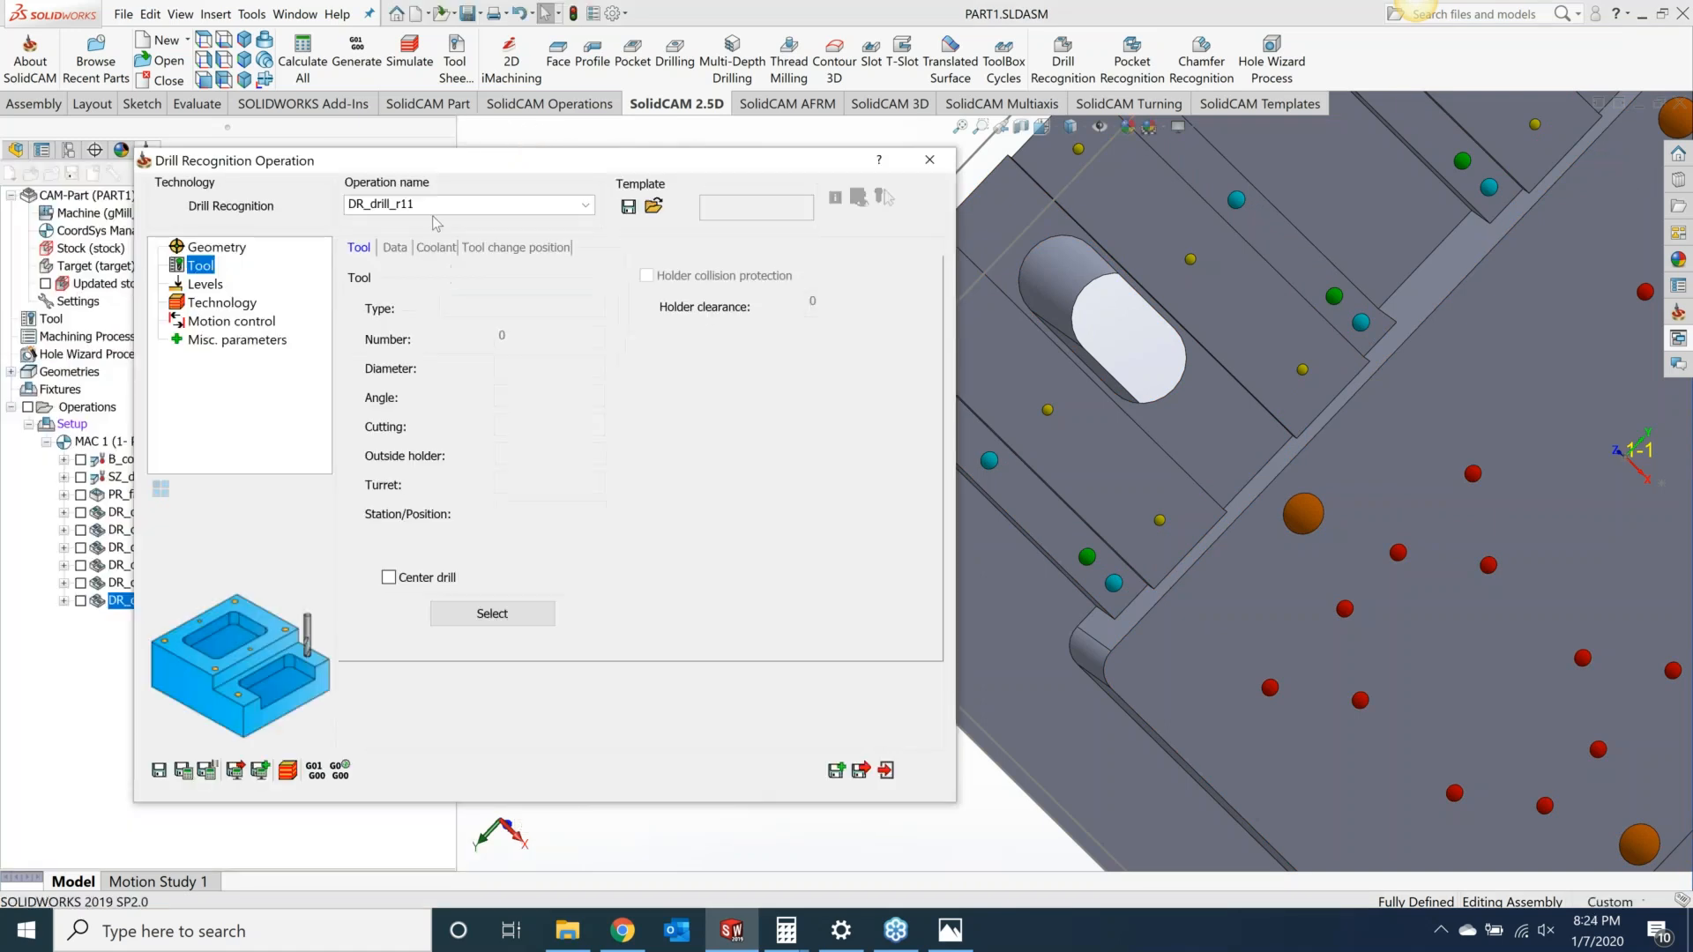
{"action": "left_click", "coordinate": [501, 614]}
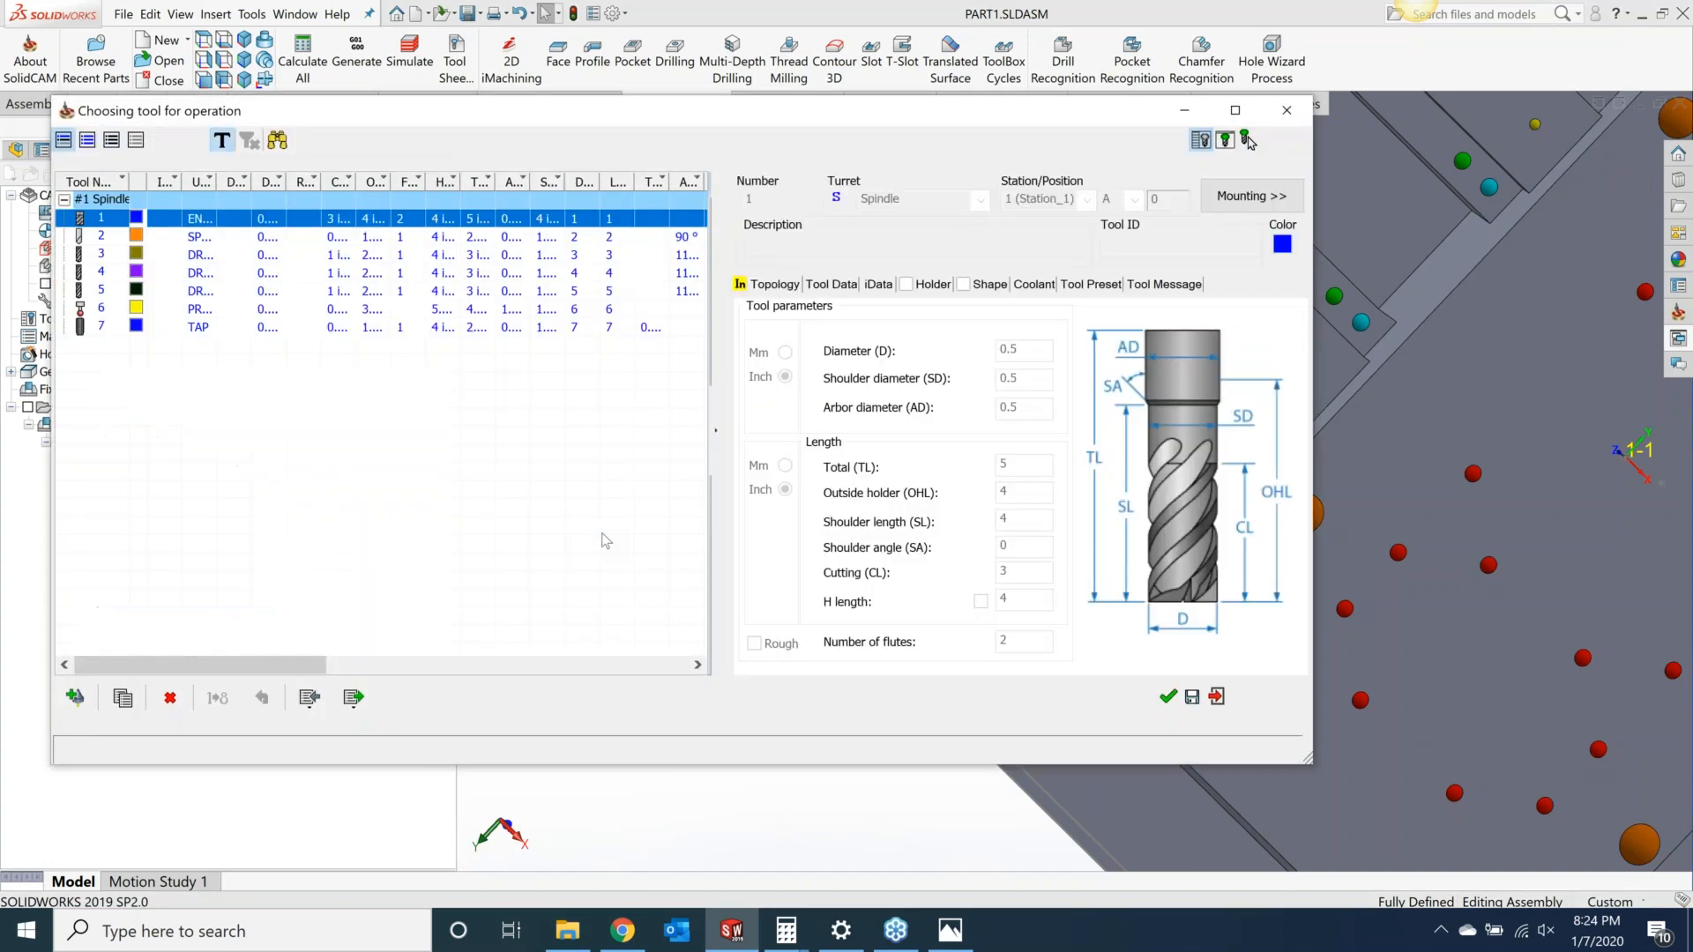
{"action": "double_click", "coordinate": [210, 324]}
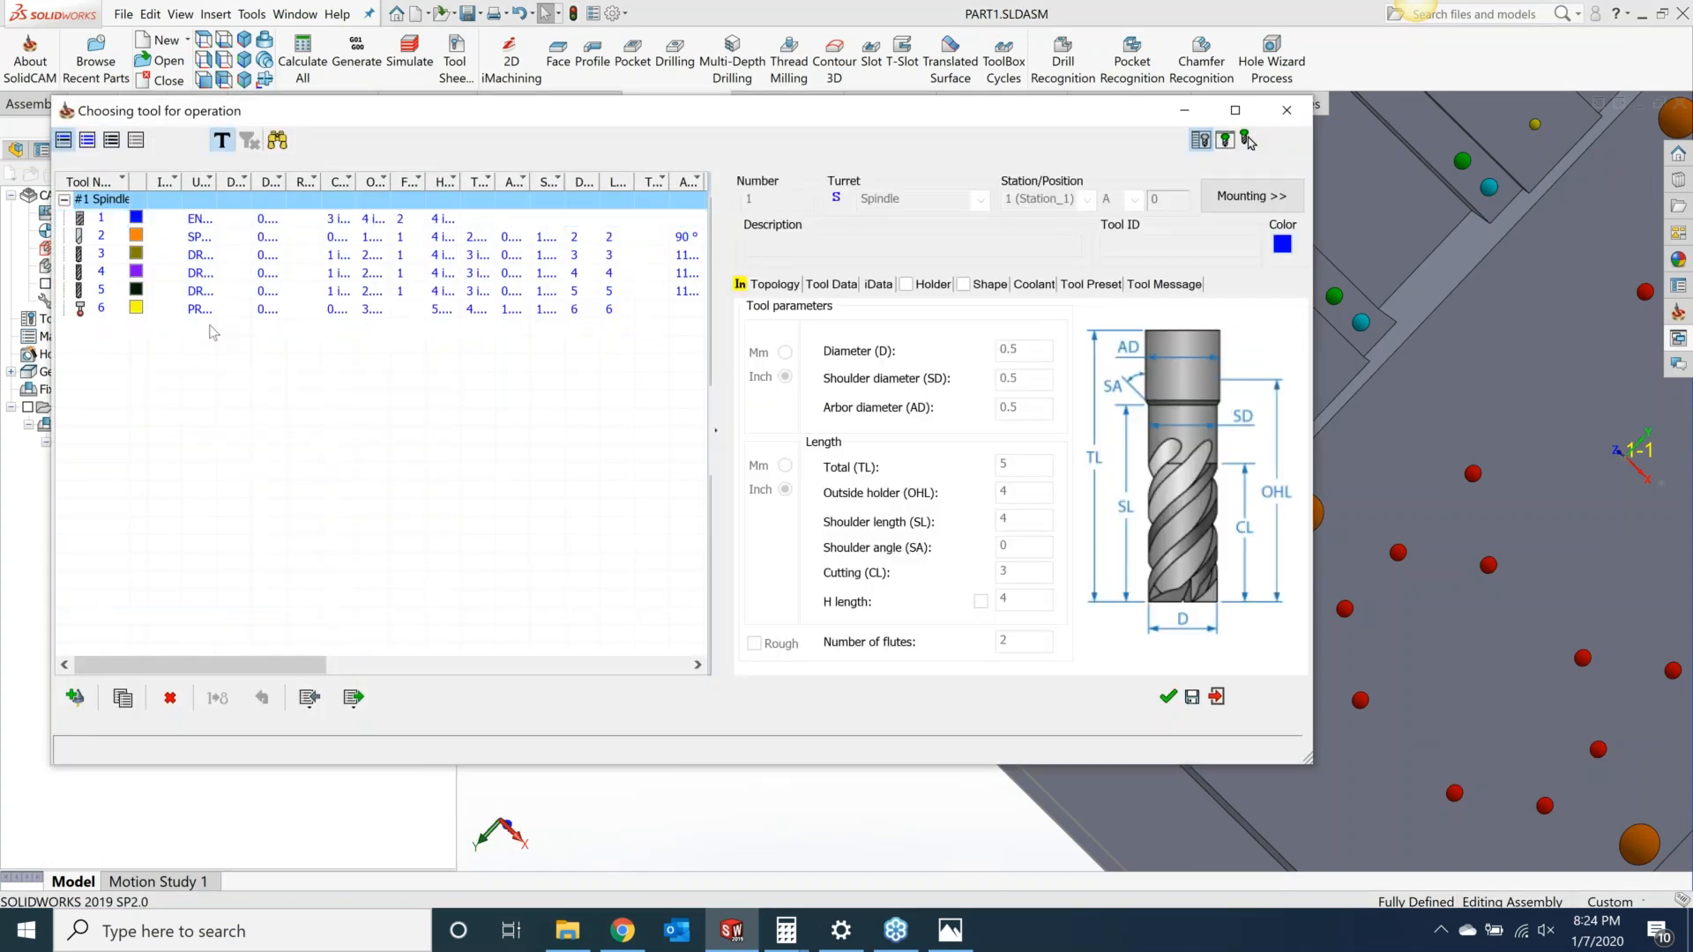
{"action": "left_click", "coordinate": [213, 296]}
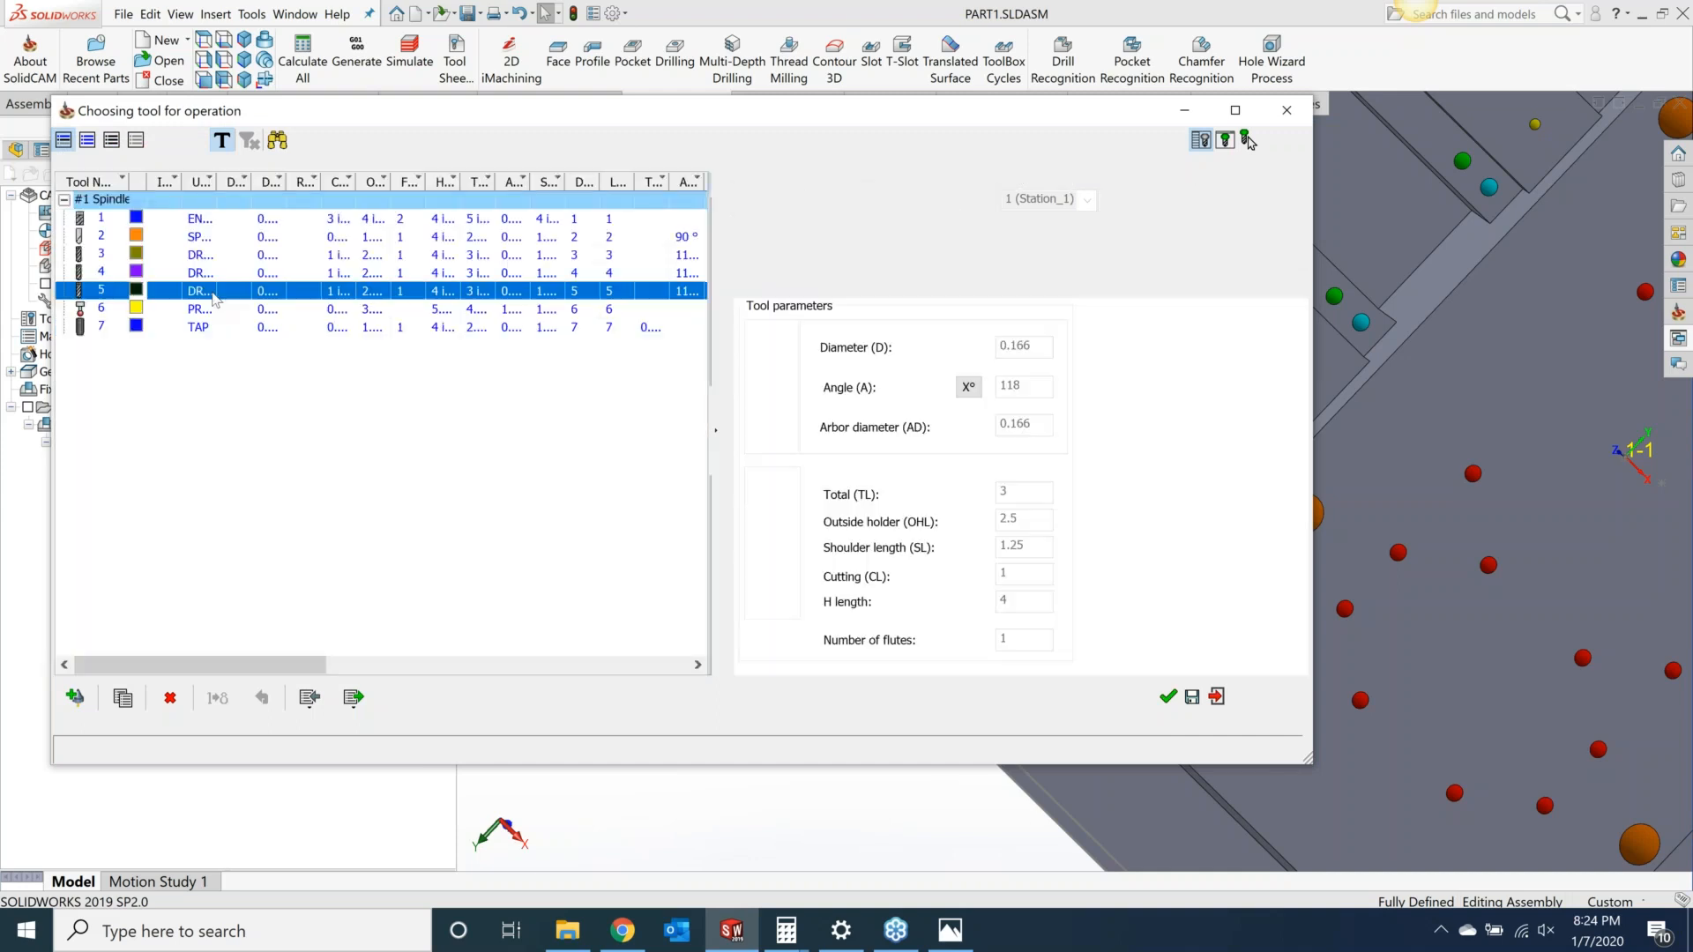
{"action": "left_click", "coordinate": [221, 278]}
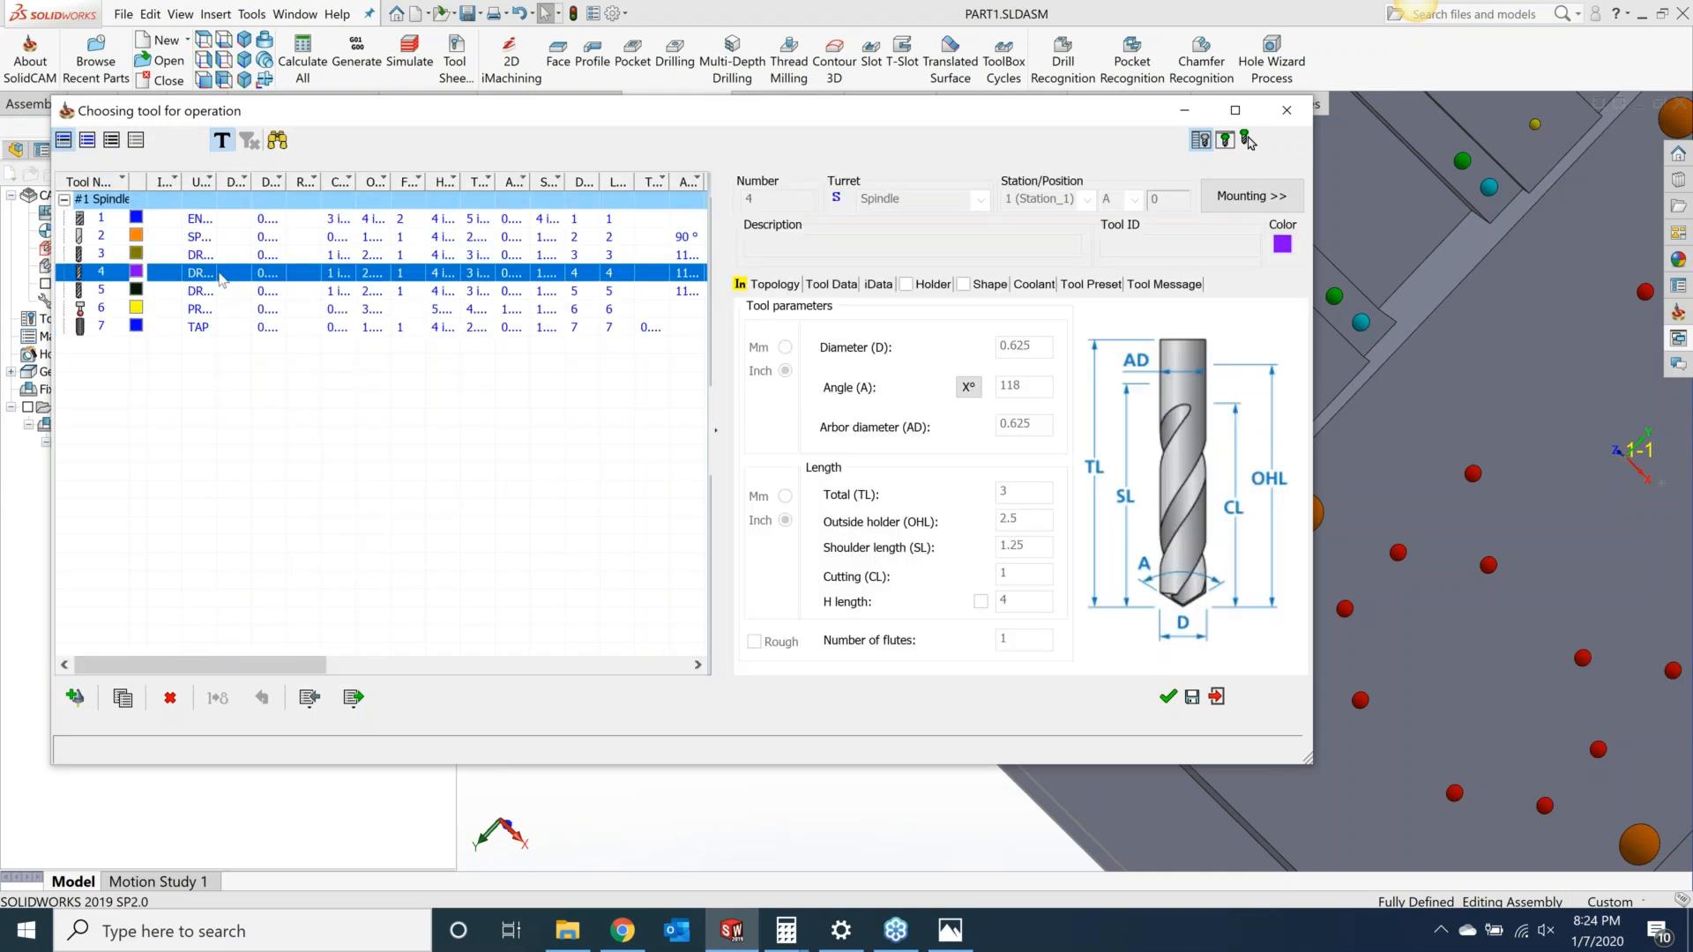
{"action": "left_click", "coordinate": [218, 255]}
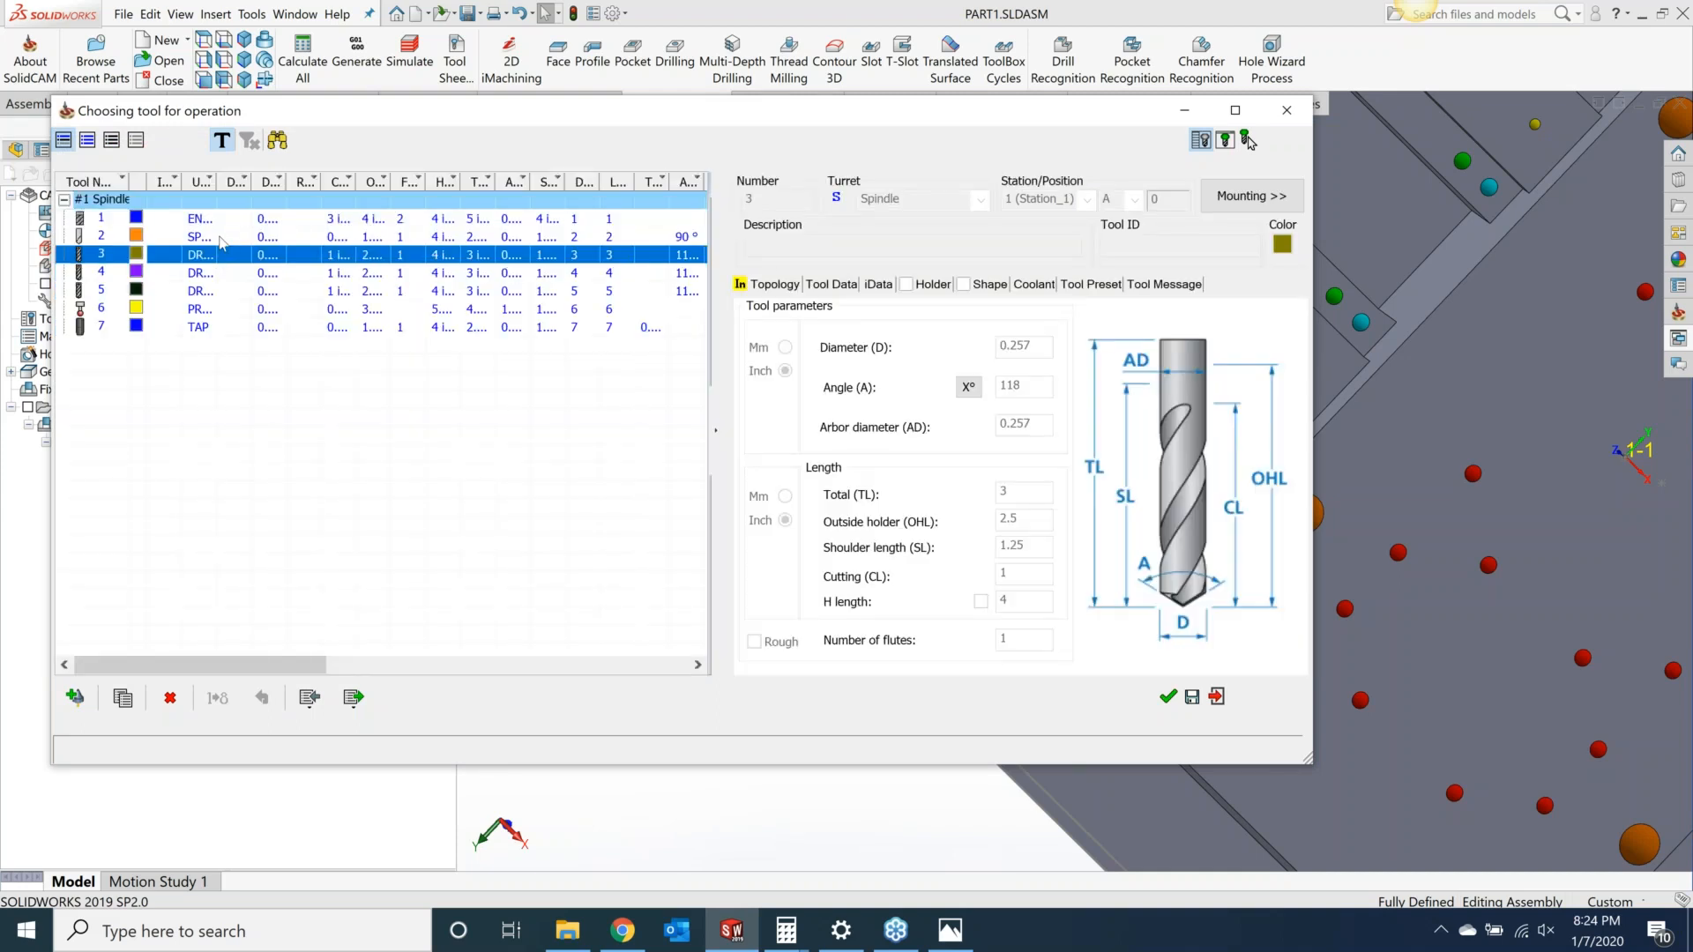
{"action": "left_click", "coordinate": [223, 238]}
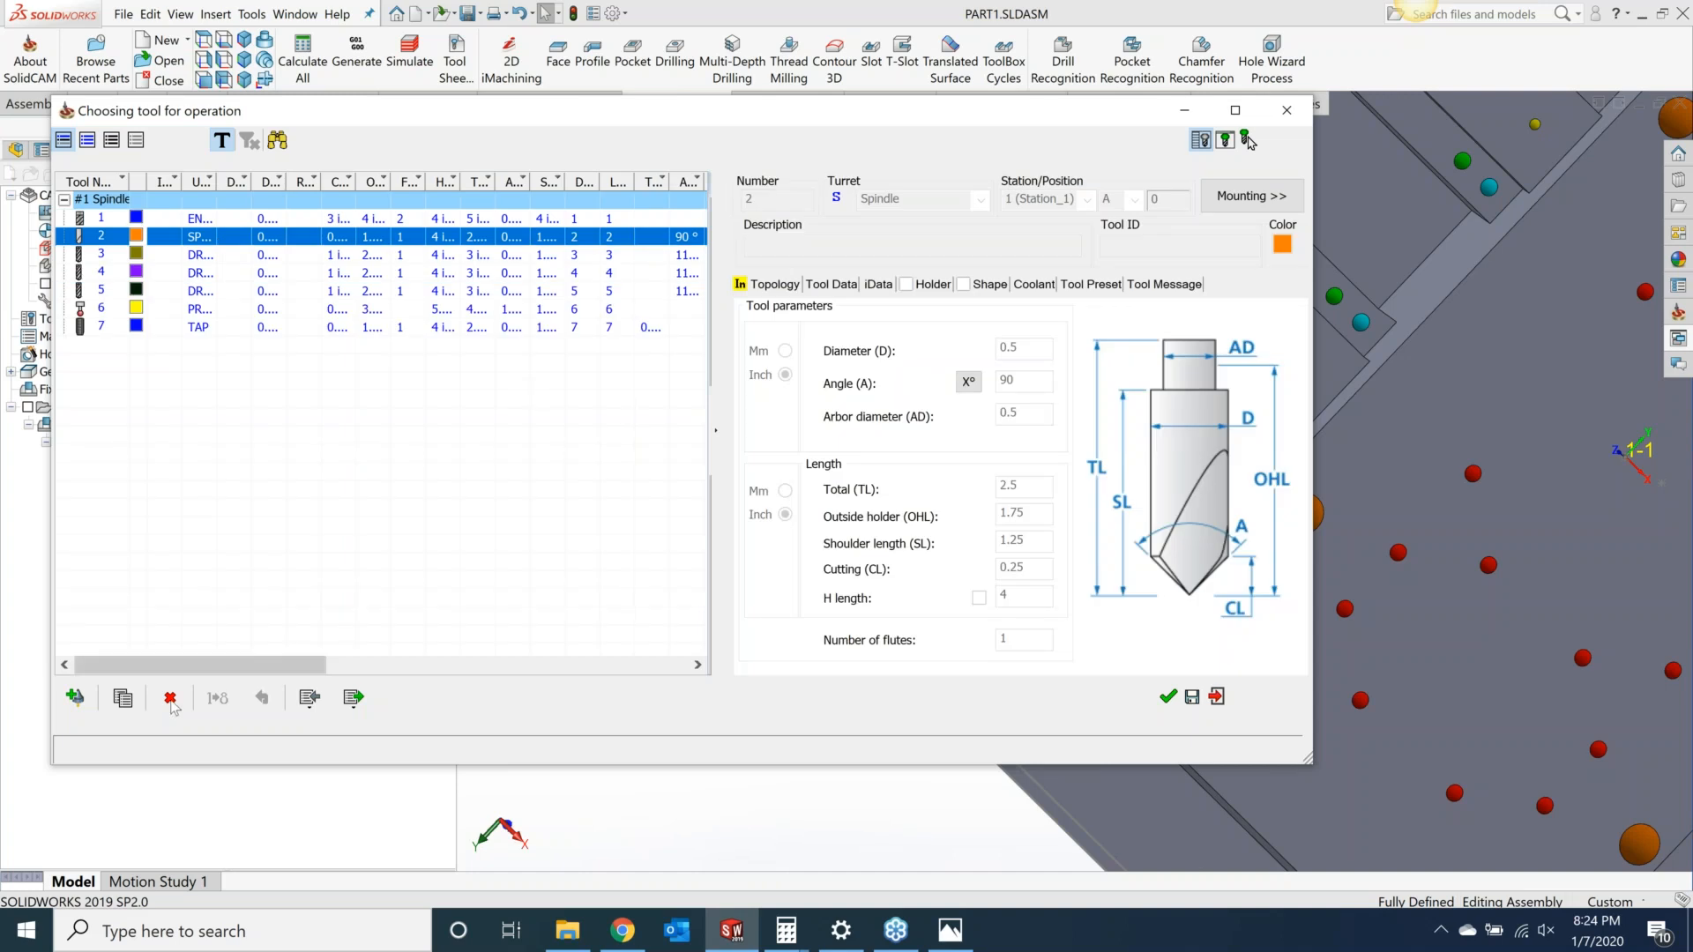
{"action": "left_click", "coordinate": [75, 698]}
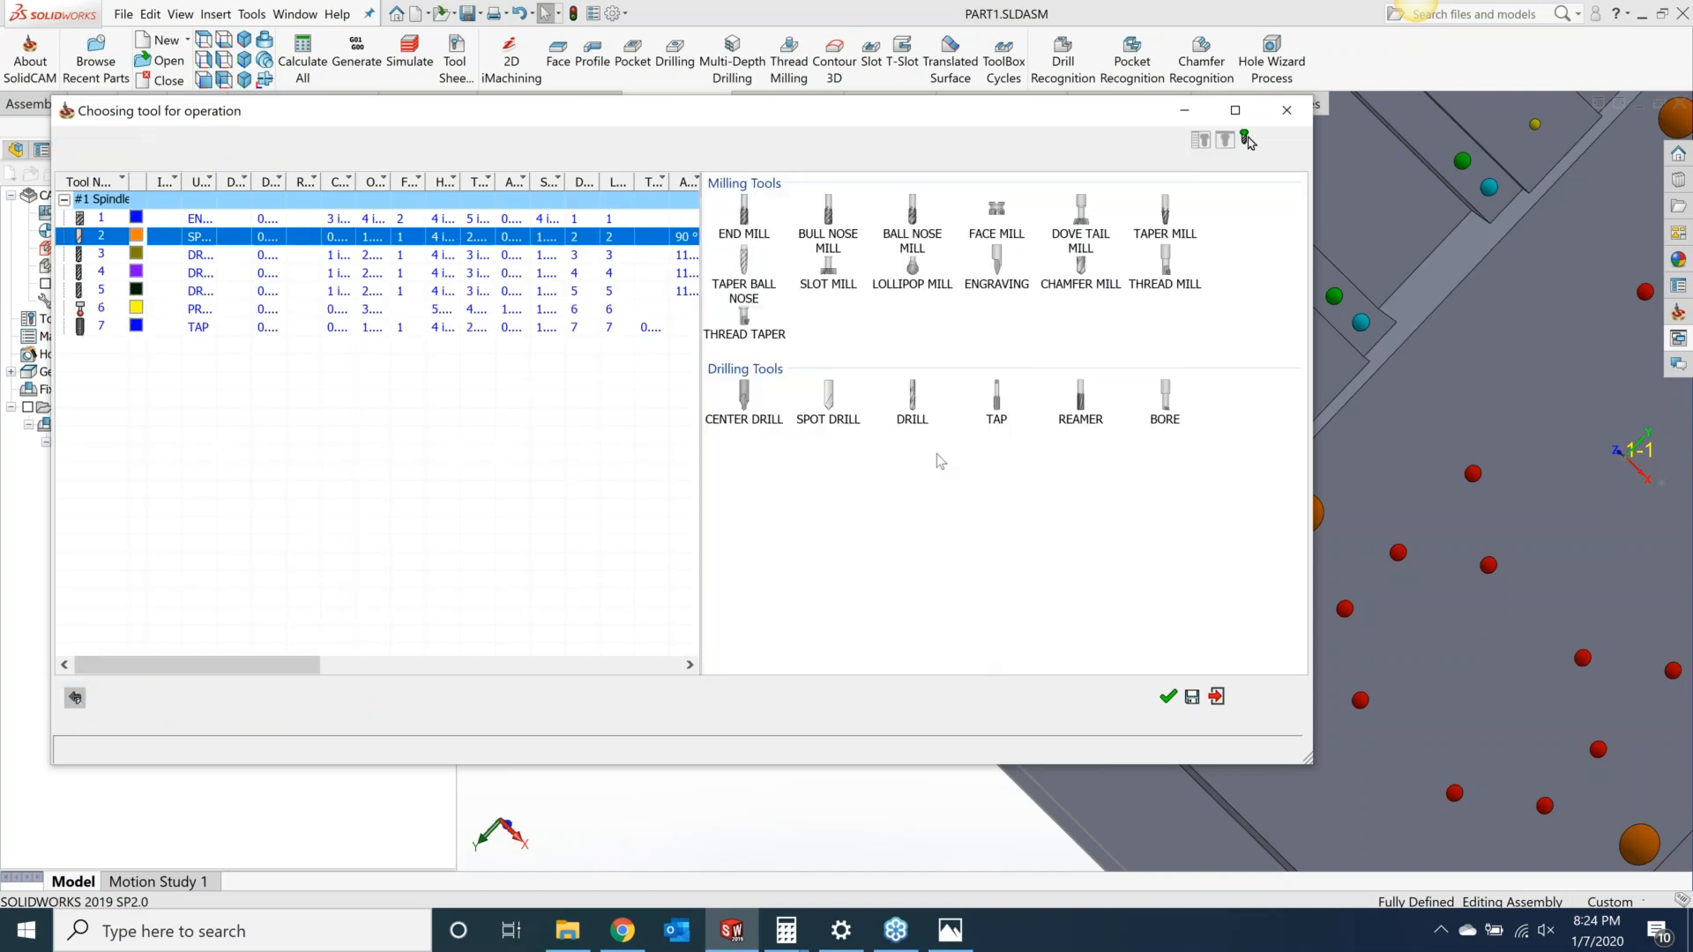
{"action": "left_click", "coordinate": [911, 408]}
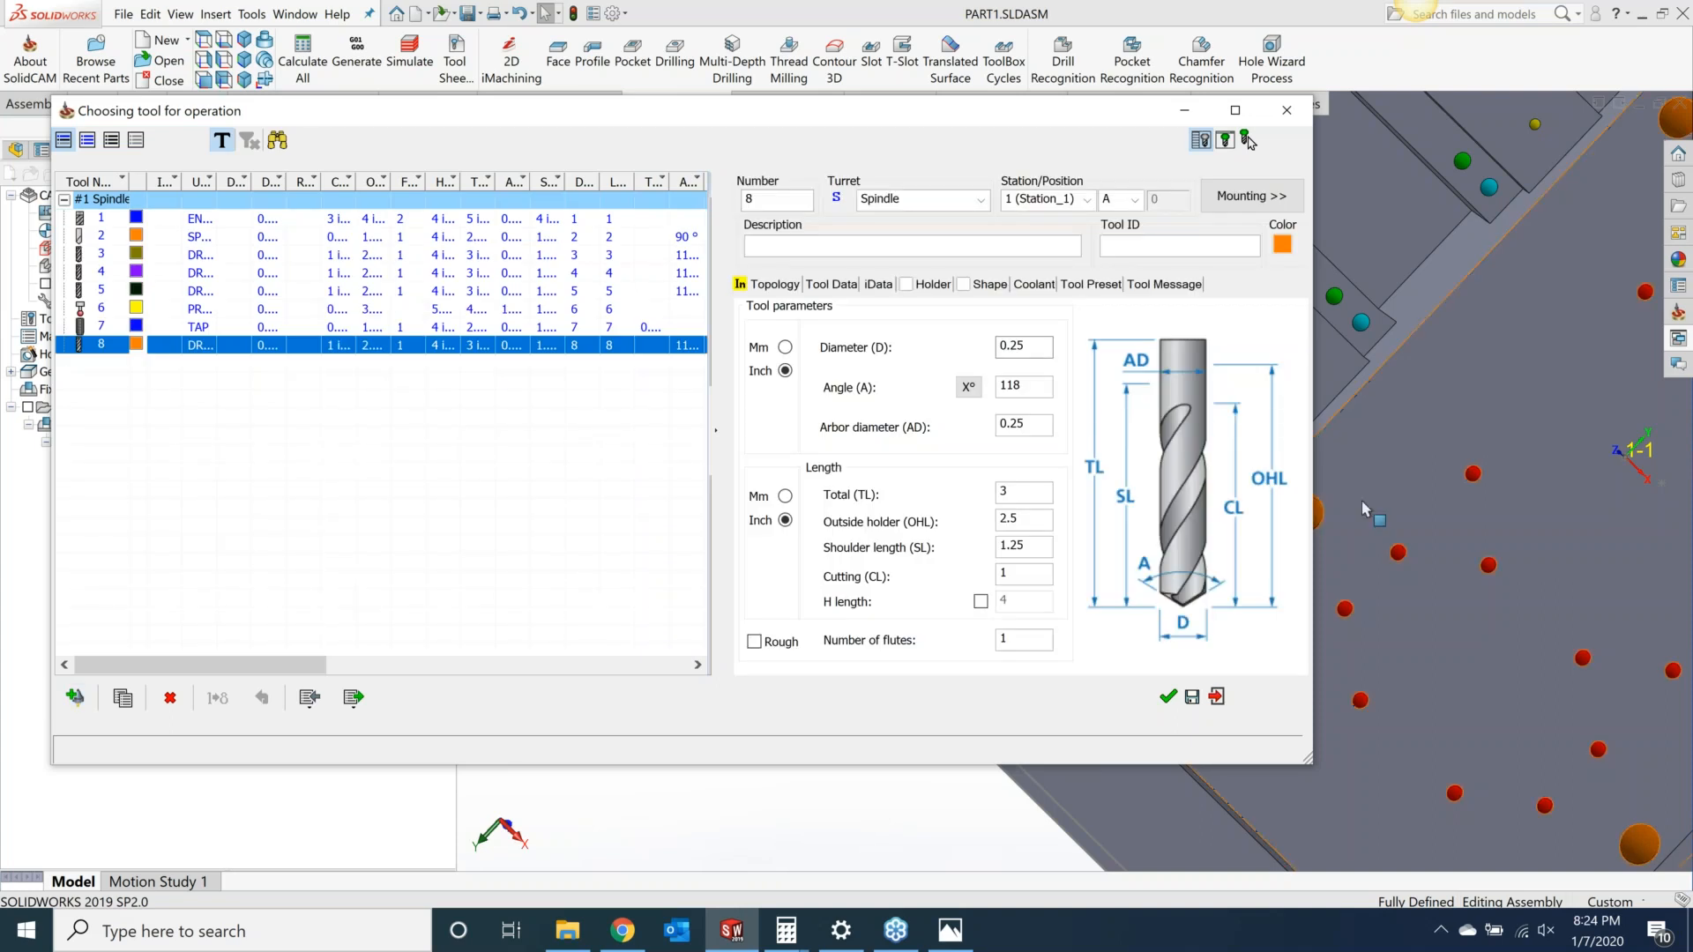
{"action": "left_click", "coordinate": [1032, 347]}
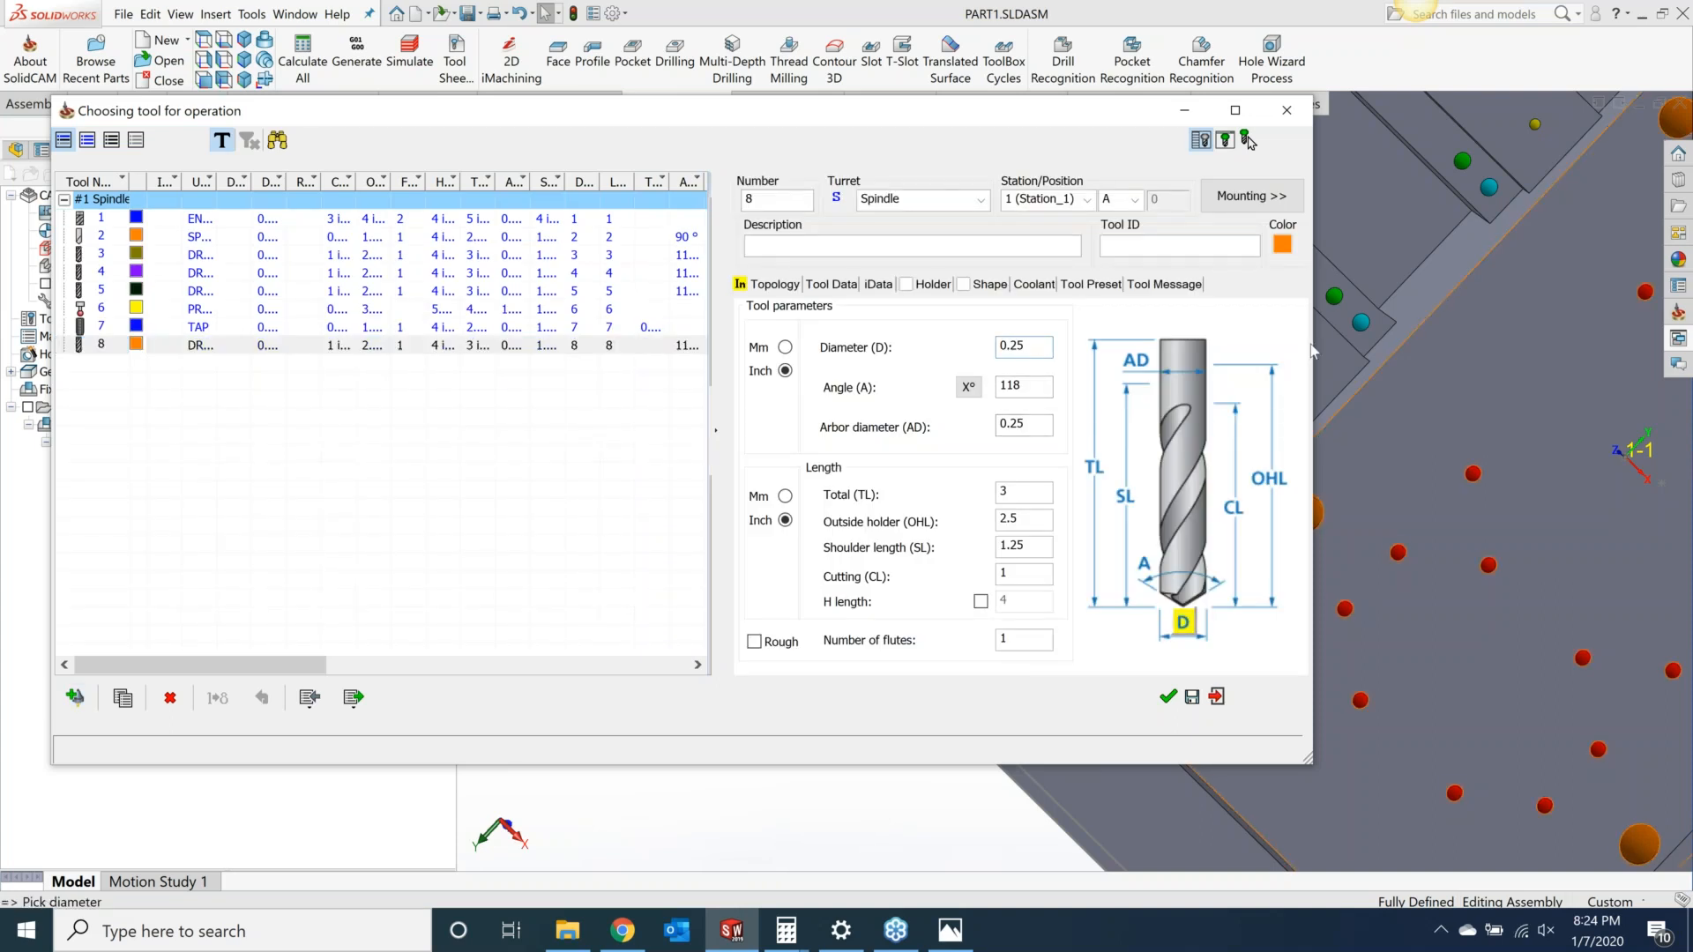
{"action": "left_click", "coordinate": [1362, 338]}
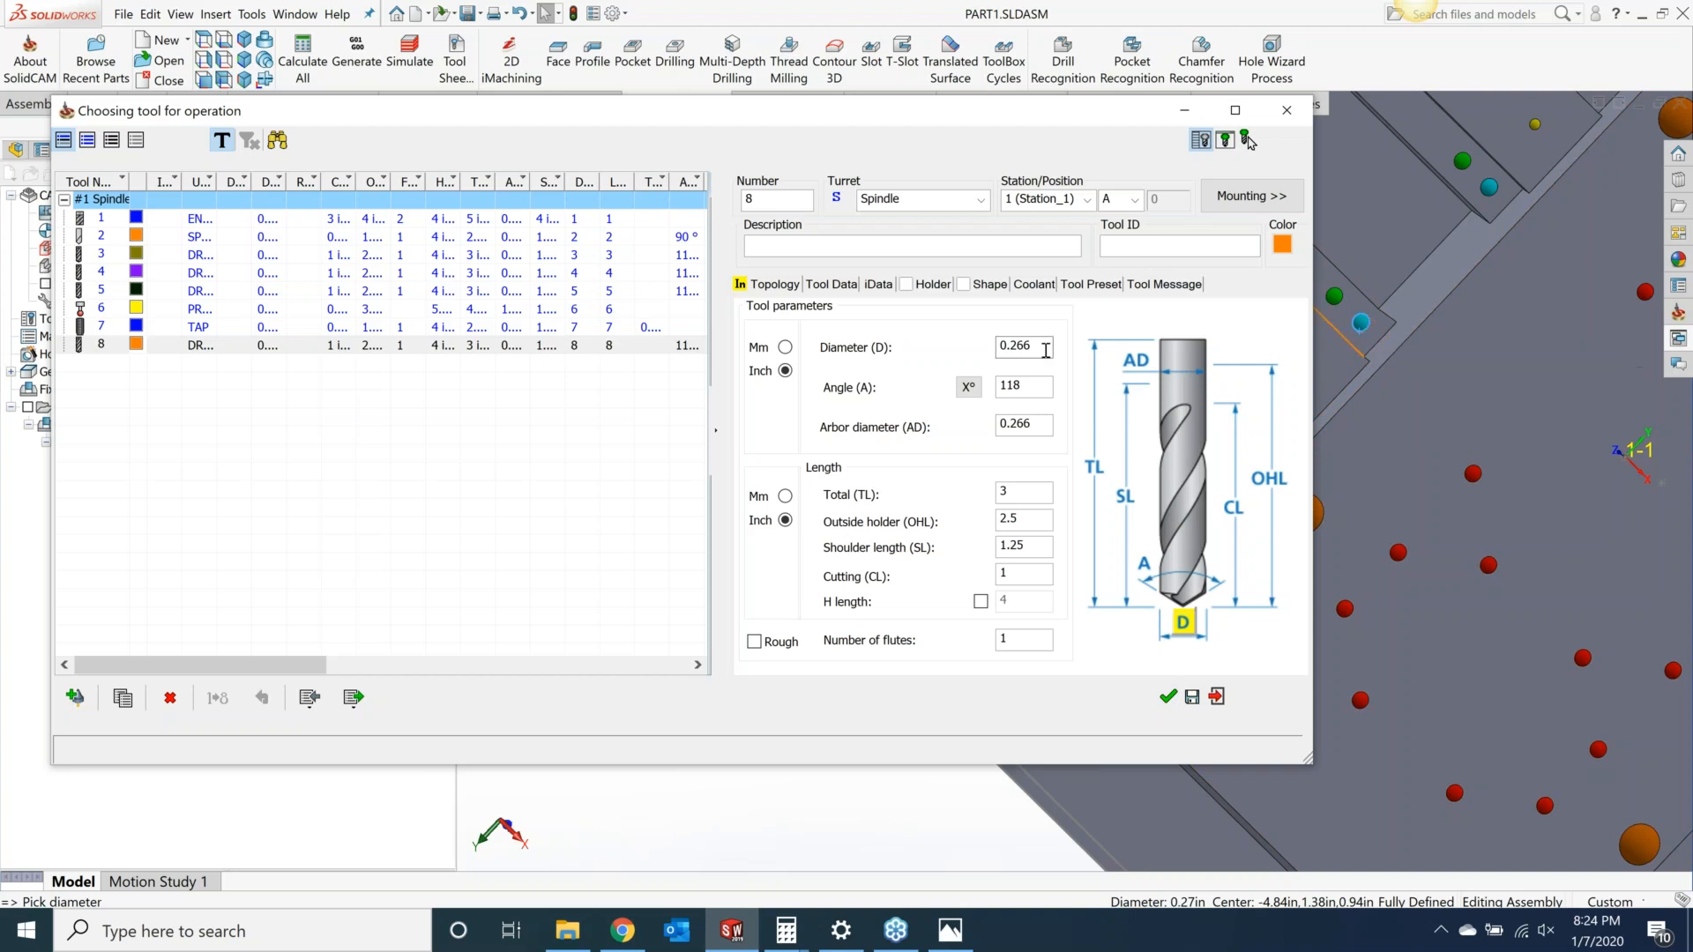
{"action": "left_click", "coordinate": [1168, 698]}
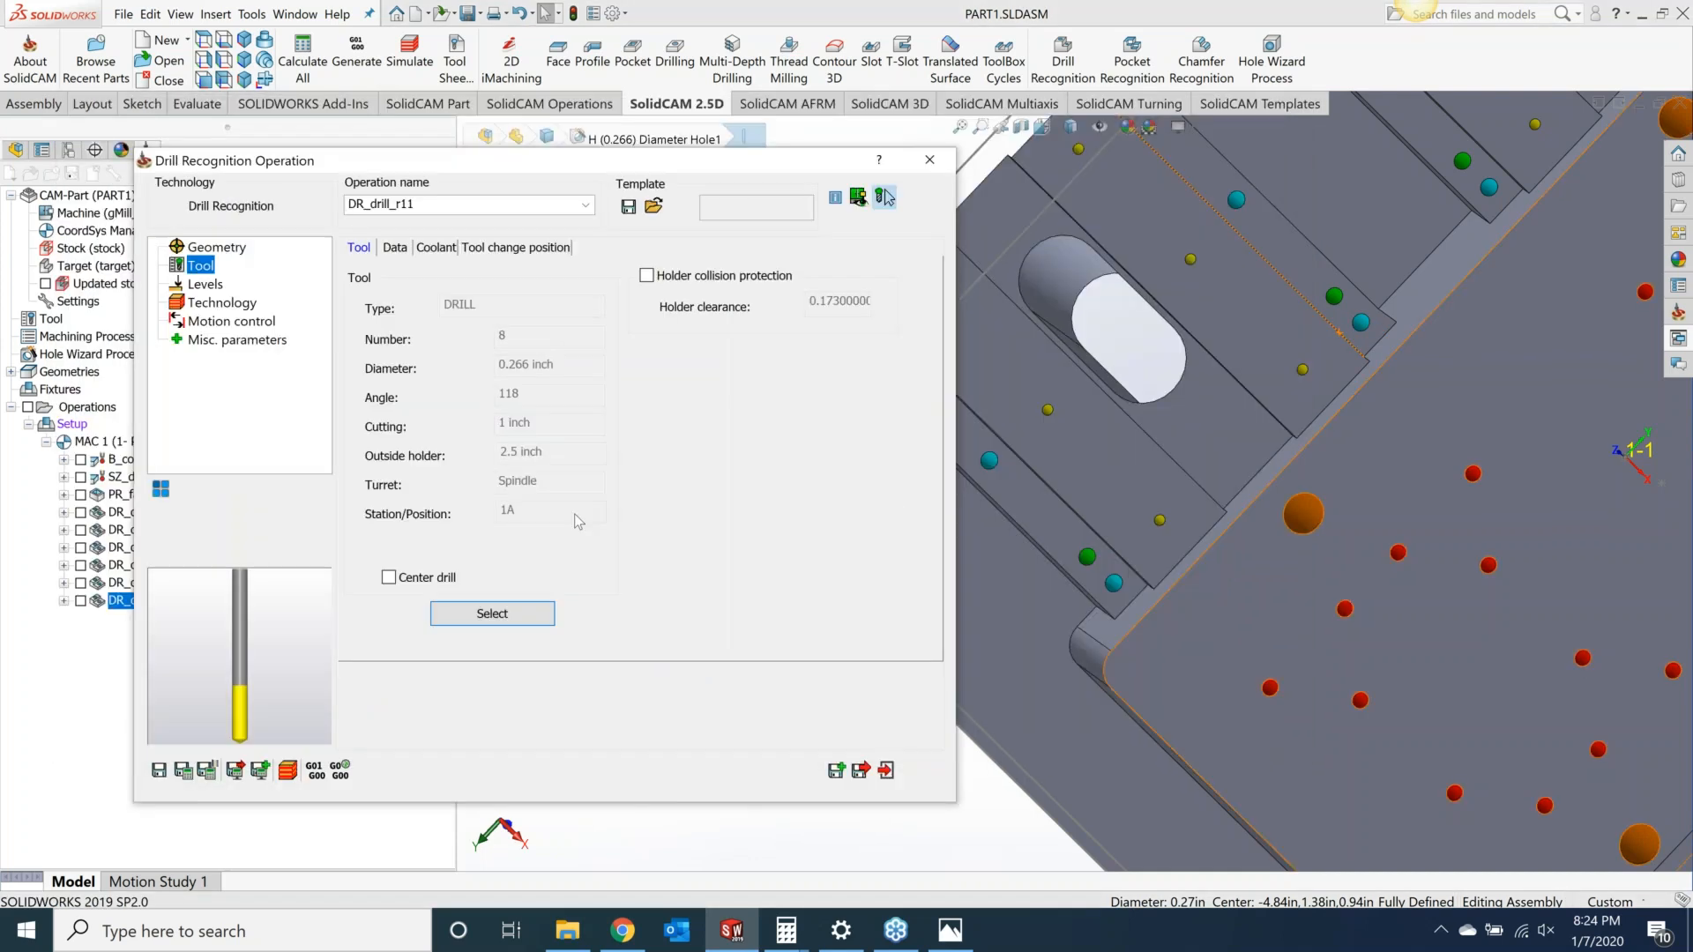
Step: Set the operation's drill cycle type to G83 peck drilling
{"action": "left_click", "coordinate": [209, 286]}
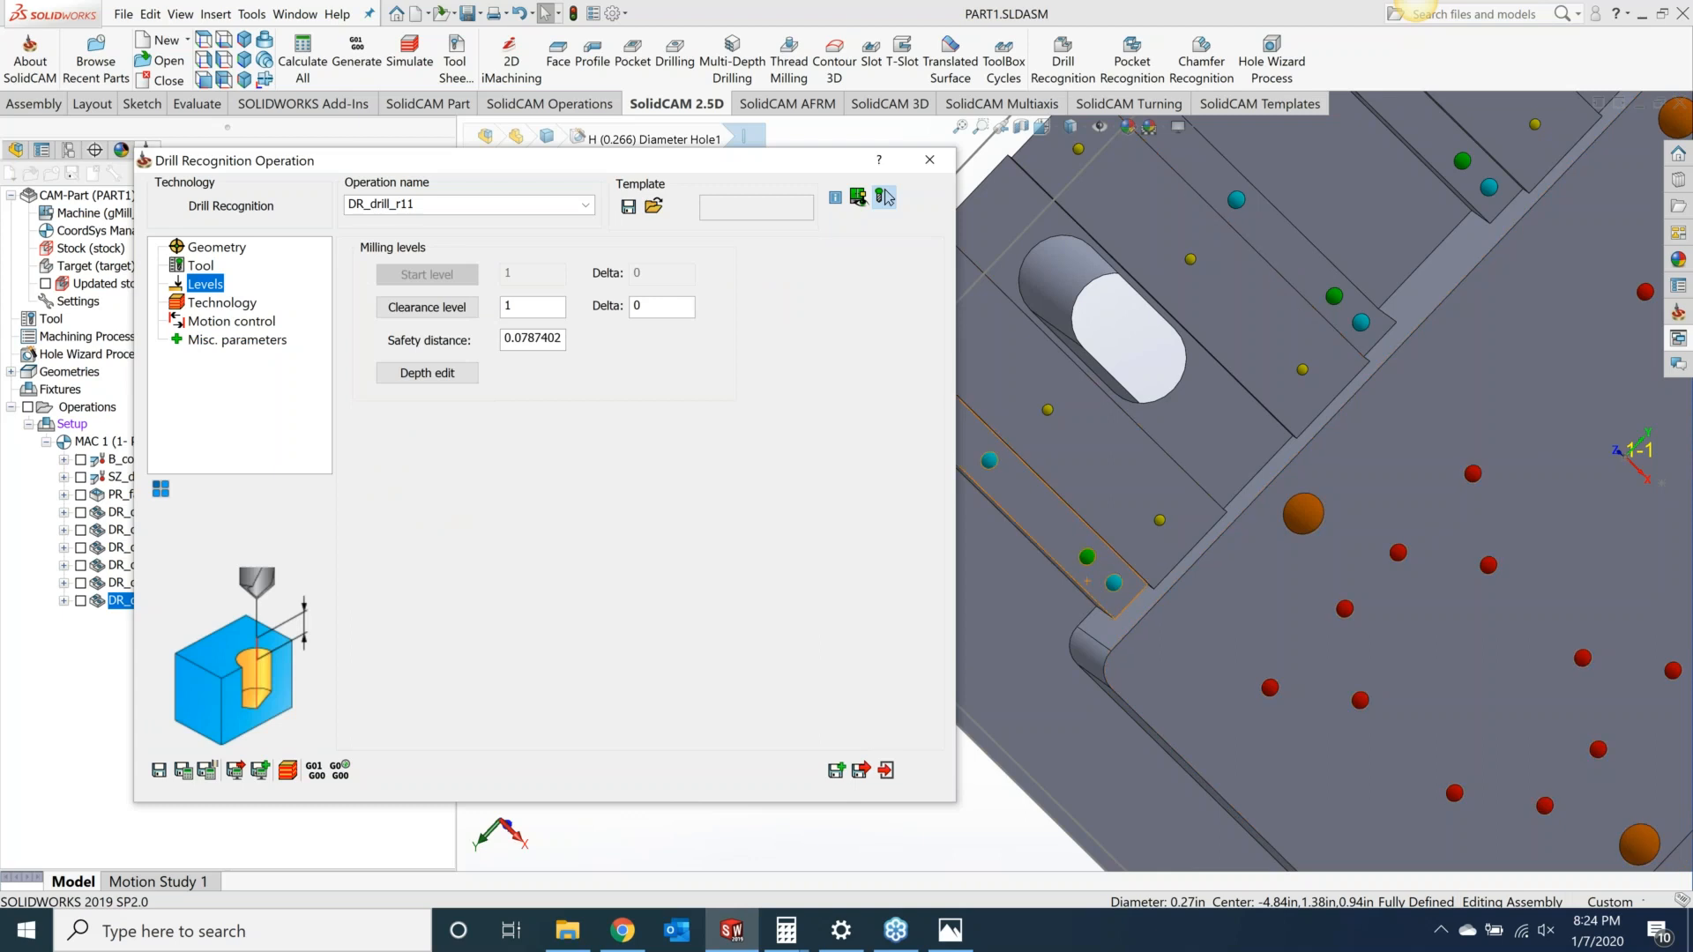
{"action": "middle_click_drag", "start_coordinate": [1100, 593], "coordinate": [1119, 624]}
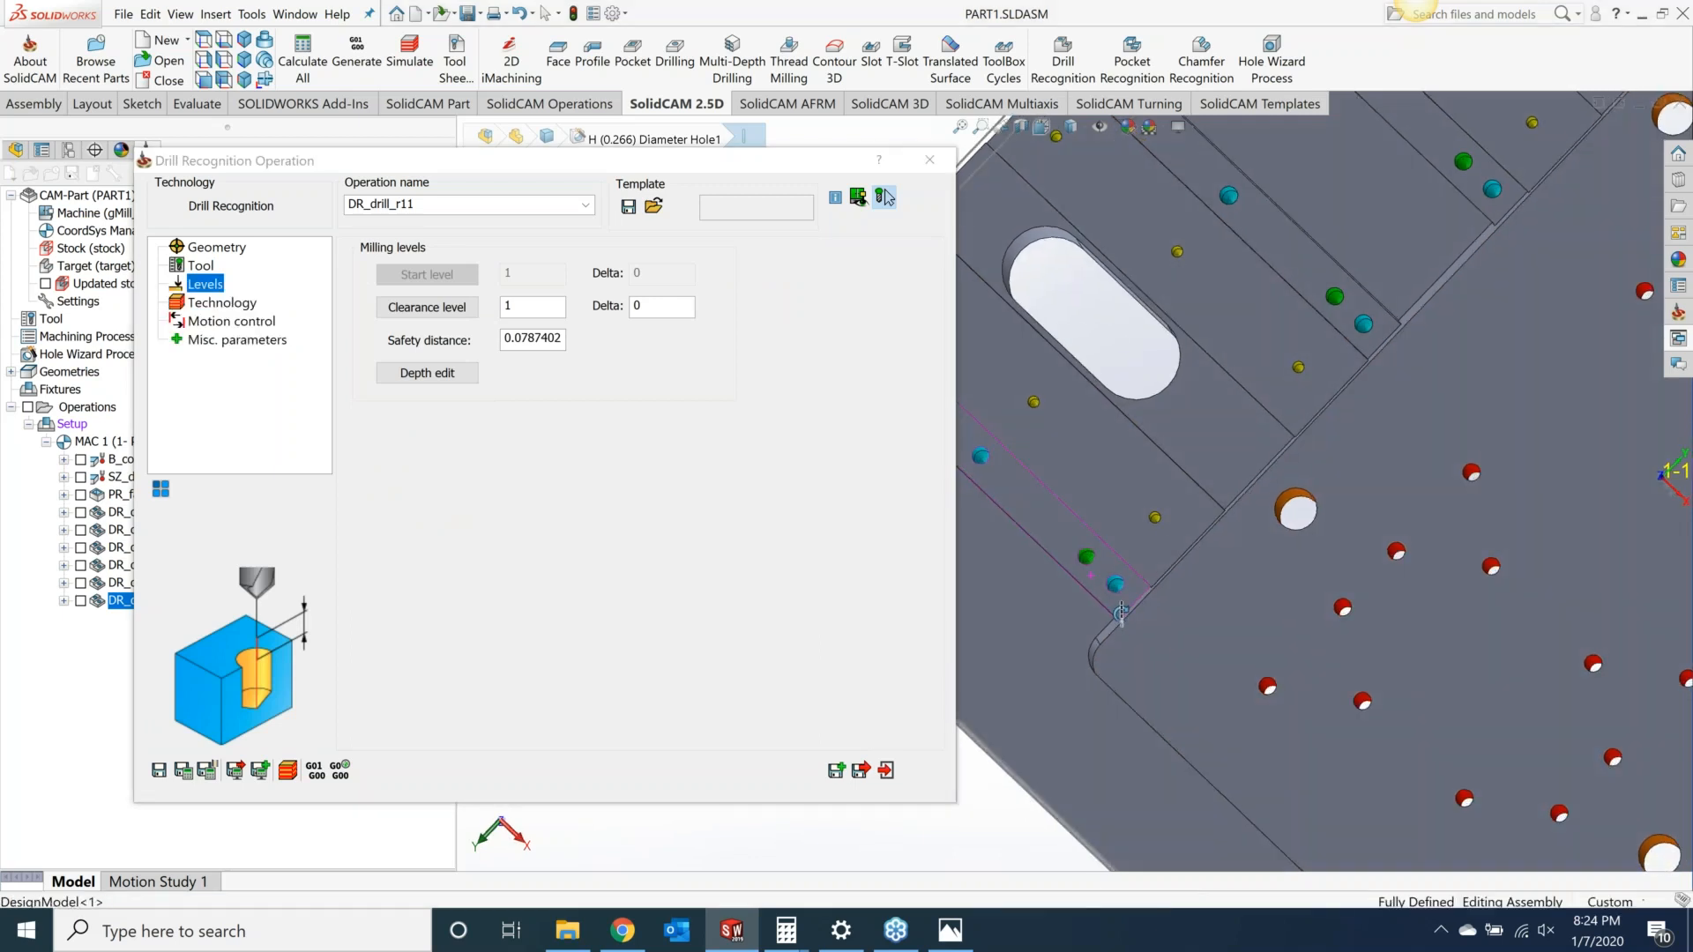
{"action": "left_click", "coordinate": [222, 305]}
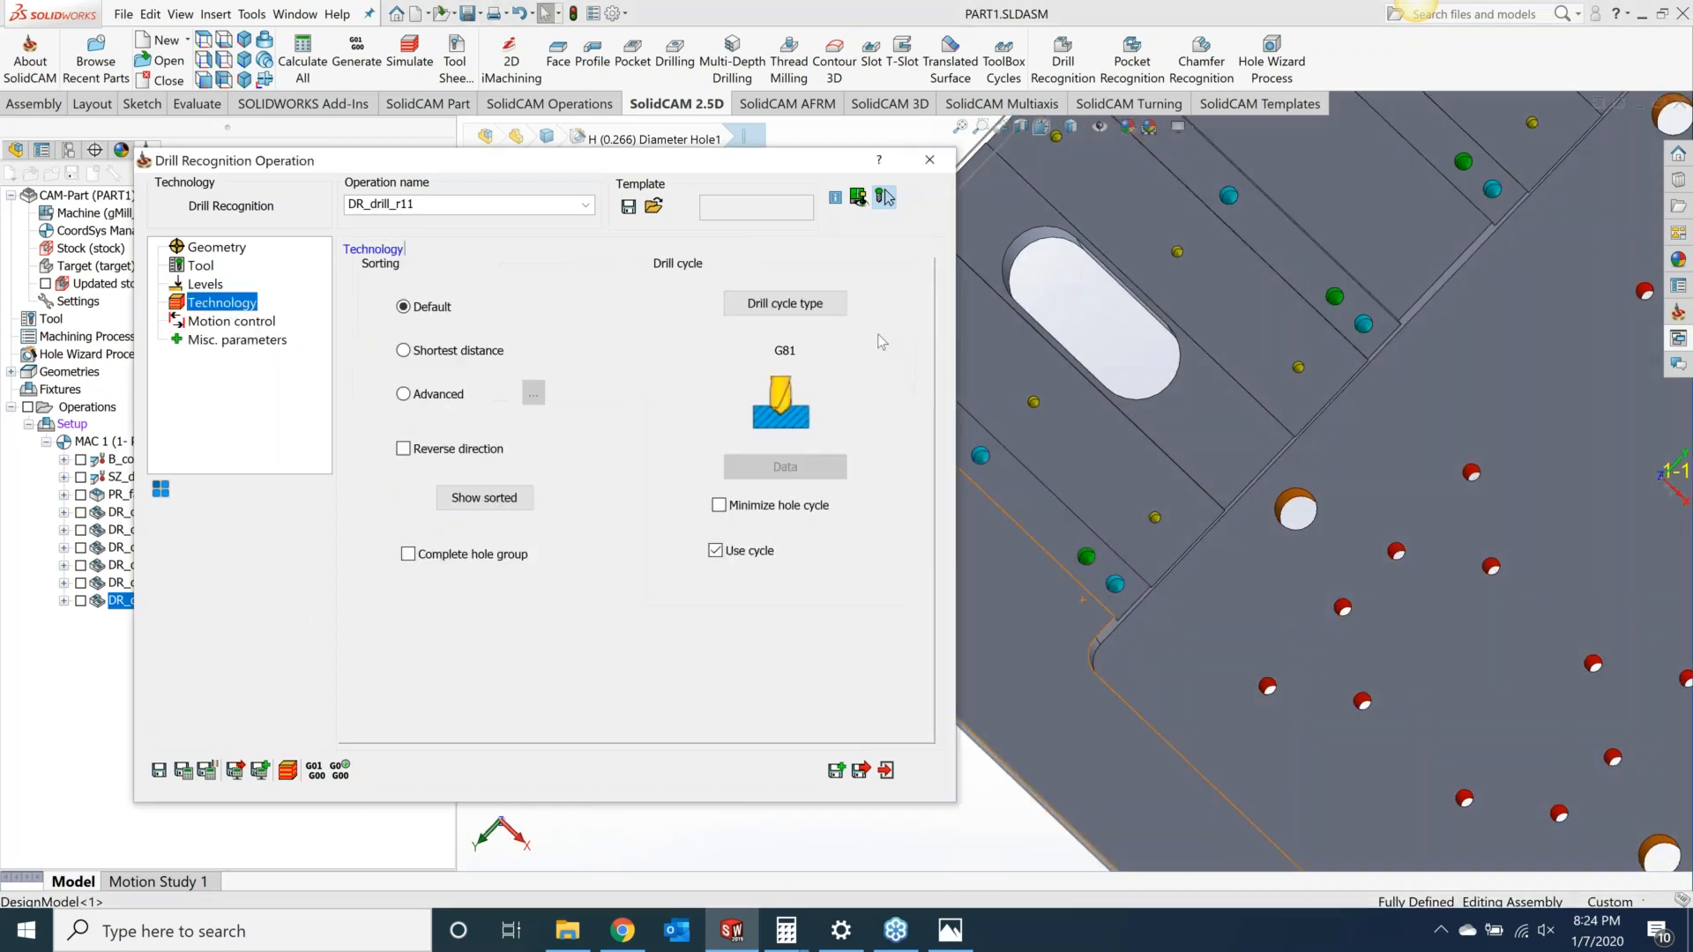
{"action": "left_click", "coordinate": [810, 311]}
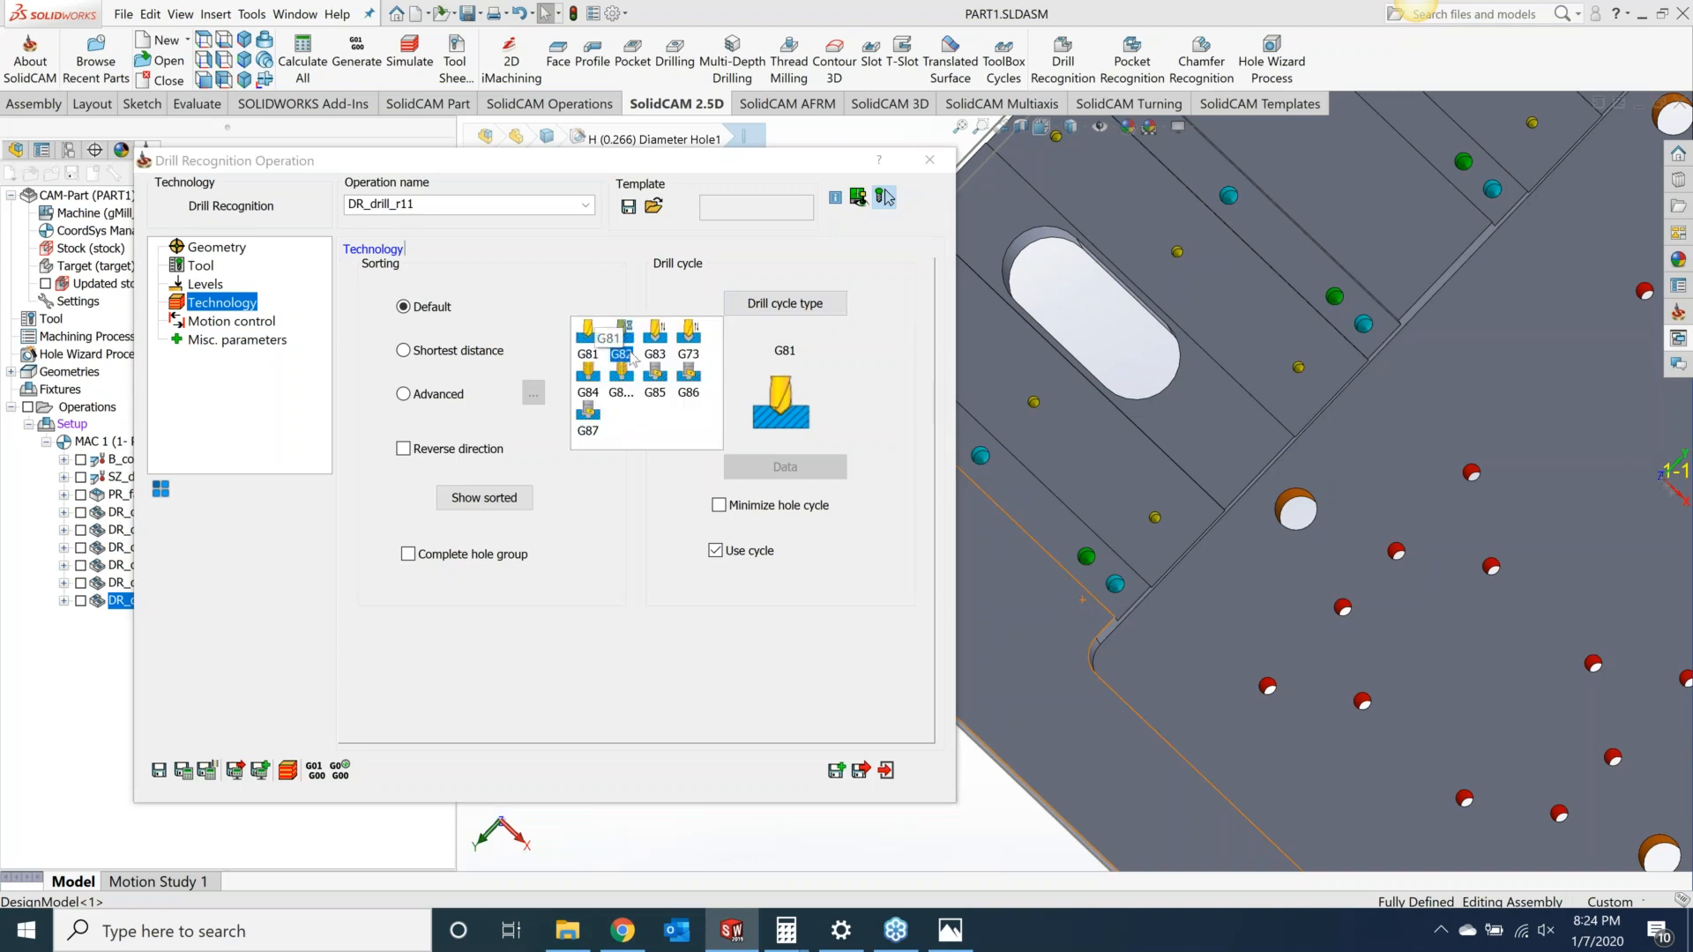
{"action": "left_click", "coordinate": [655, 346]}
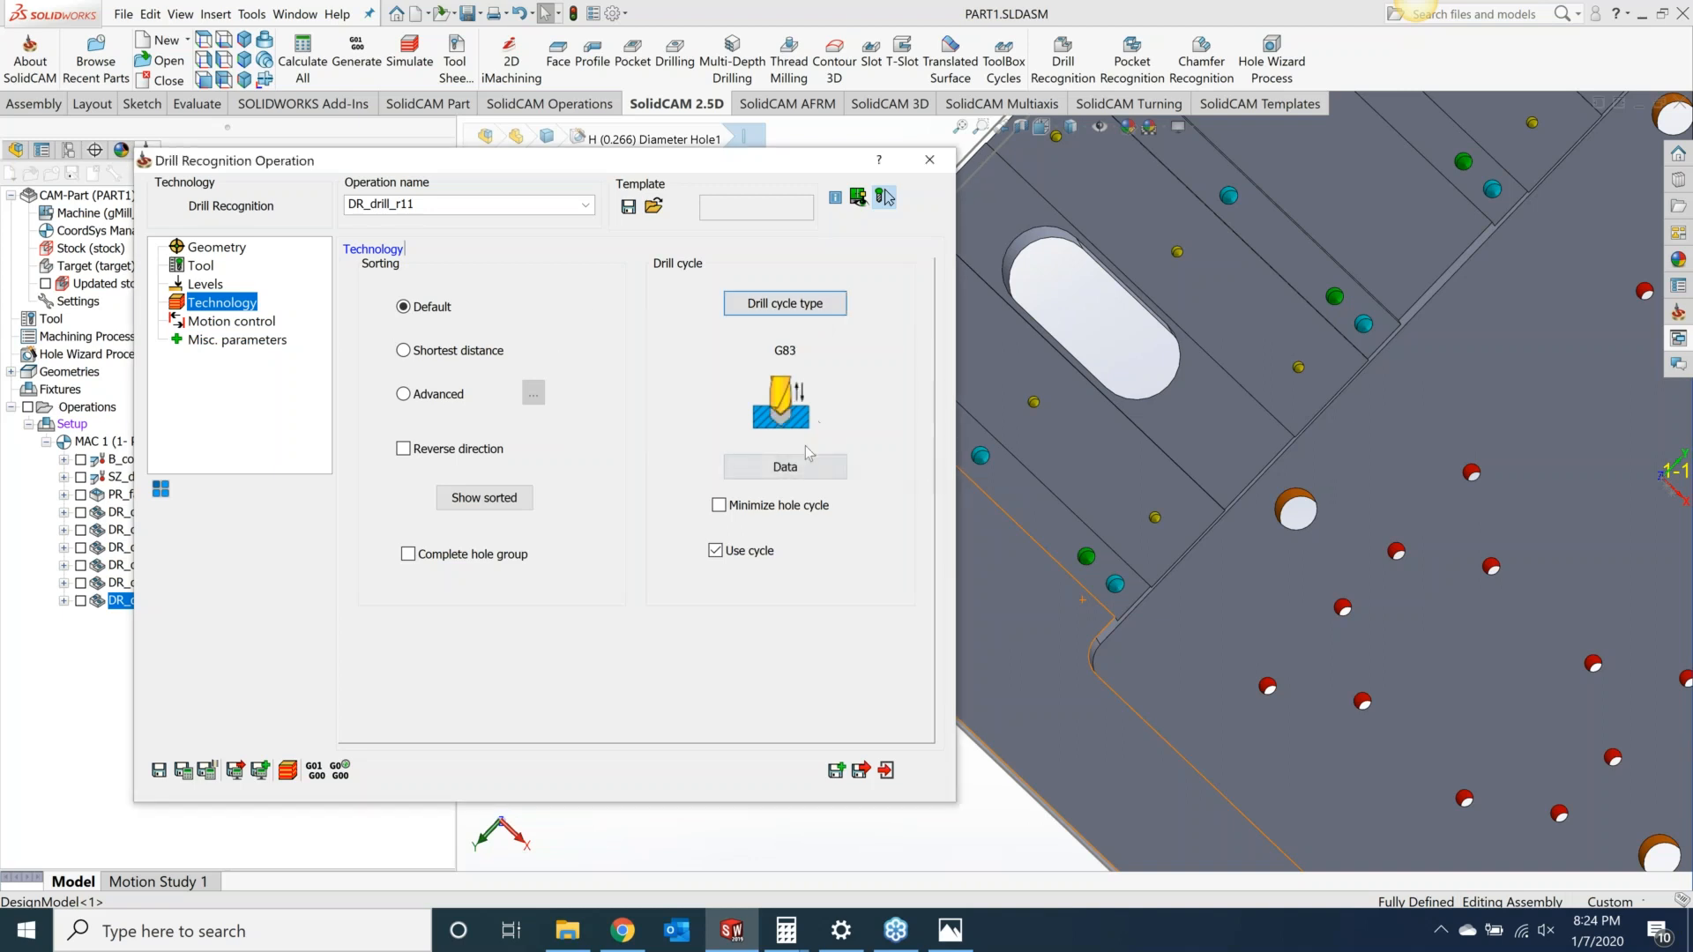
Step: Set the G83 drill options Q_Peck and Step down to 0.1 each
{"action": "left_click", "coordinate": [794, 467]}
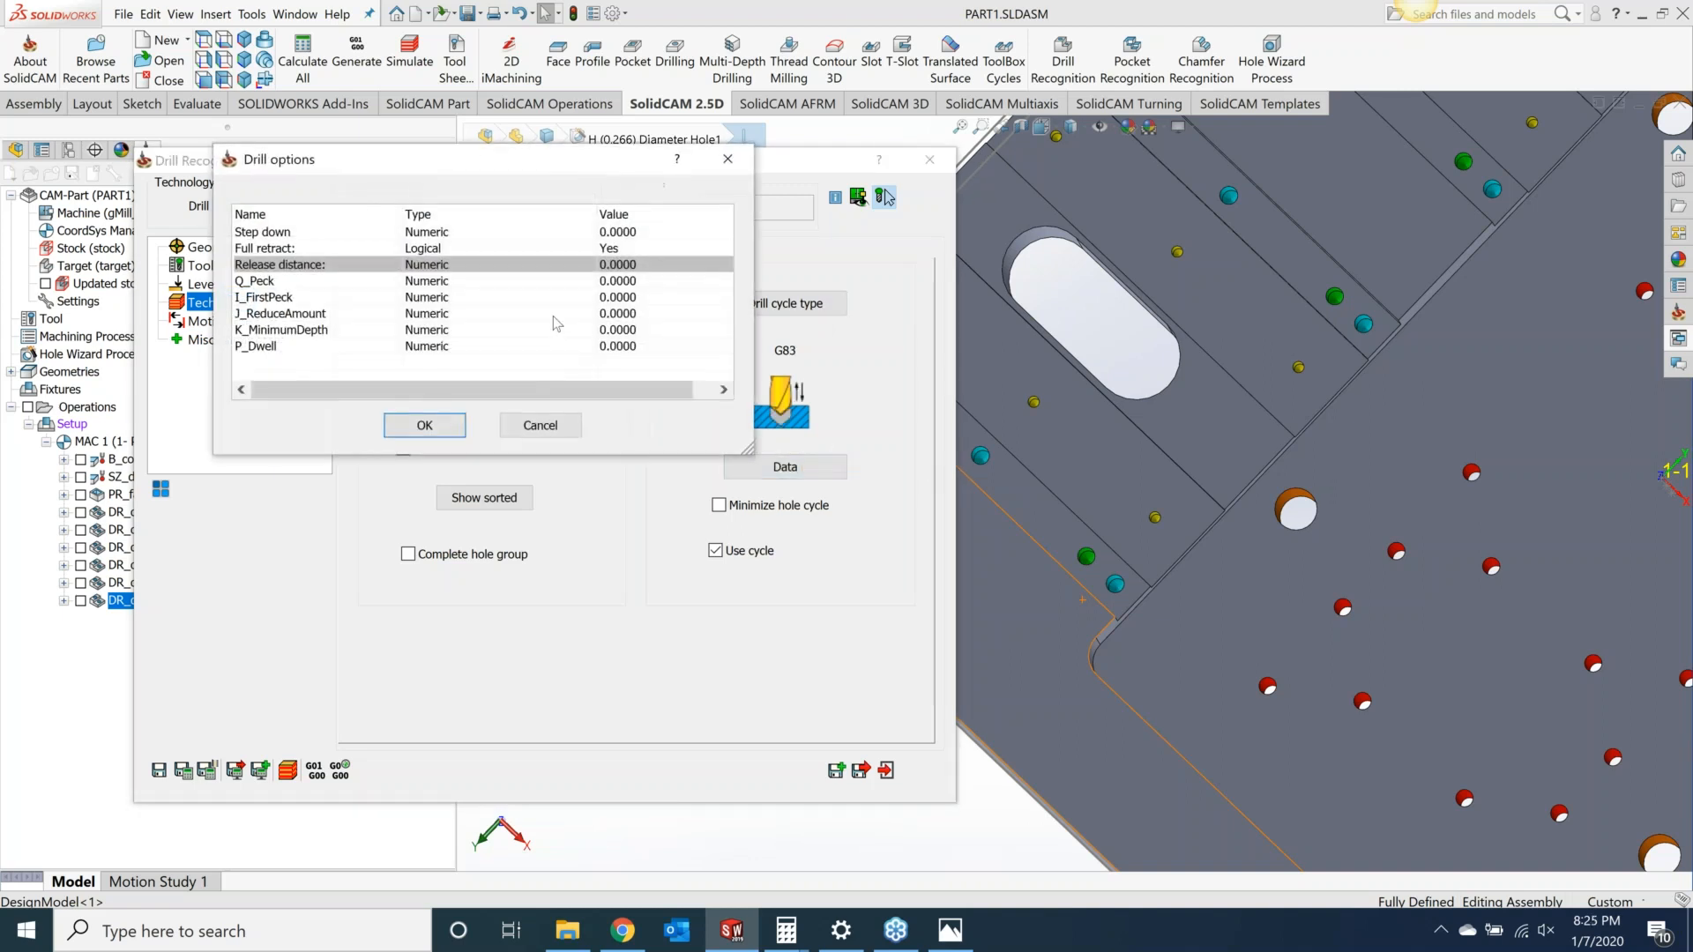
{"action": "left_click", "coordinate": [633, 282]}
{"action": "left_click", "coordinate": [633, 282]}
{"action": "type", "text": ".1"}
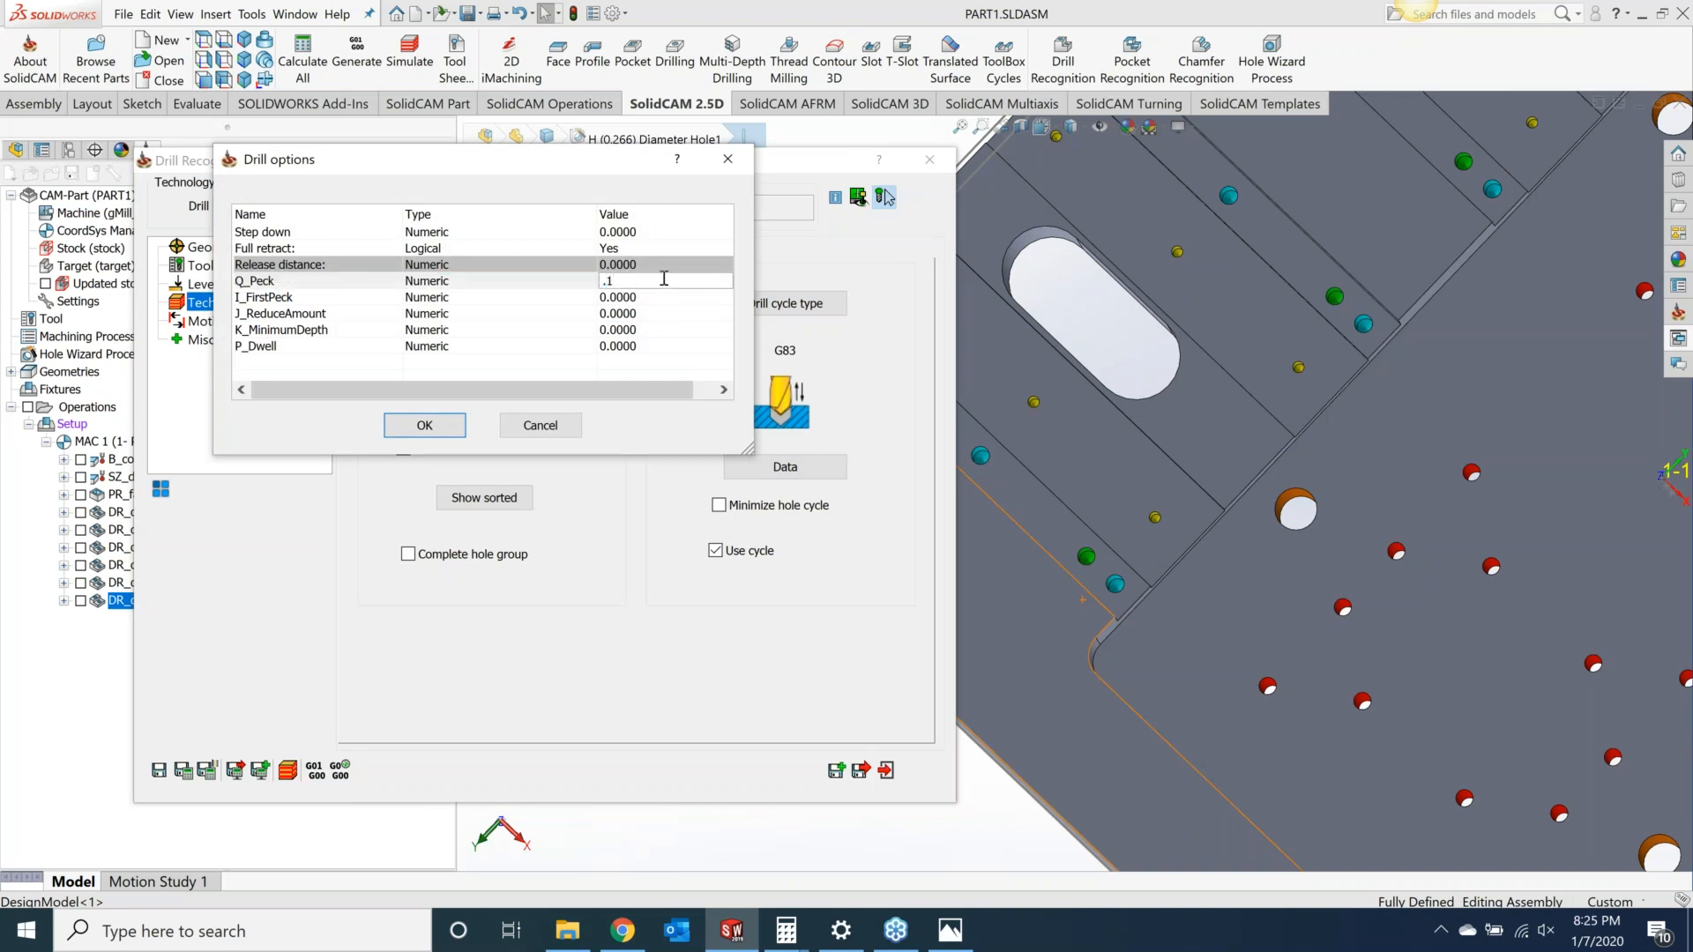
{"action": "left_click", "coordinate": [635, 231]}
{"action": "left_click", "coordinate": [635, 232]}
{"action": "type", "text": ".1"}
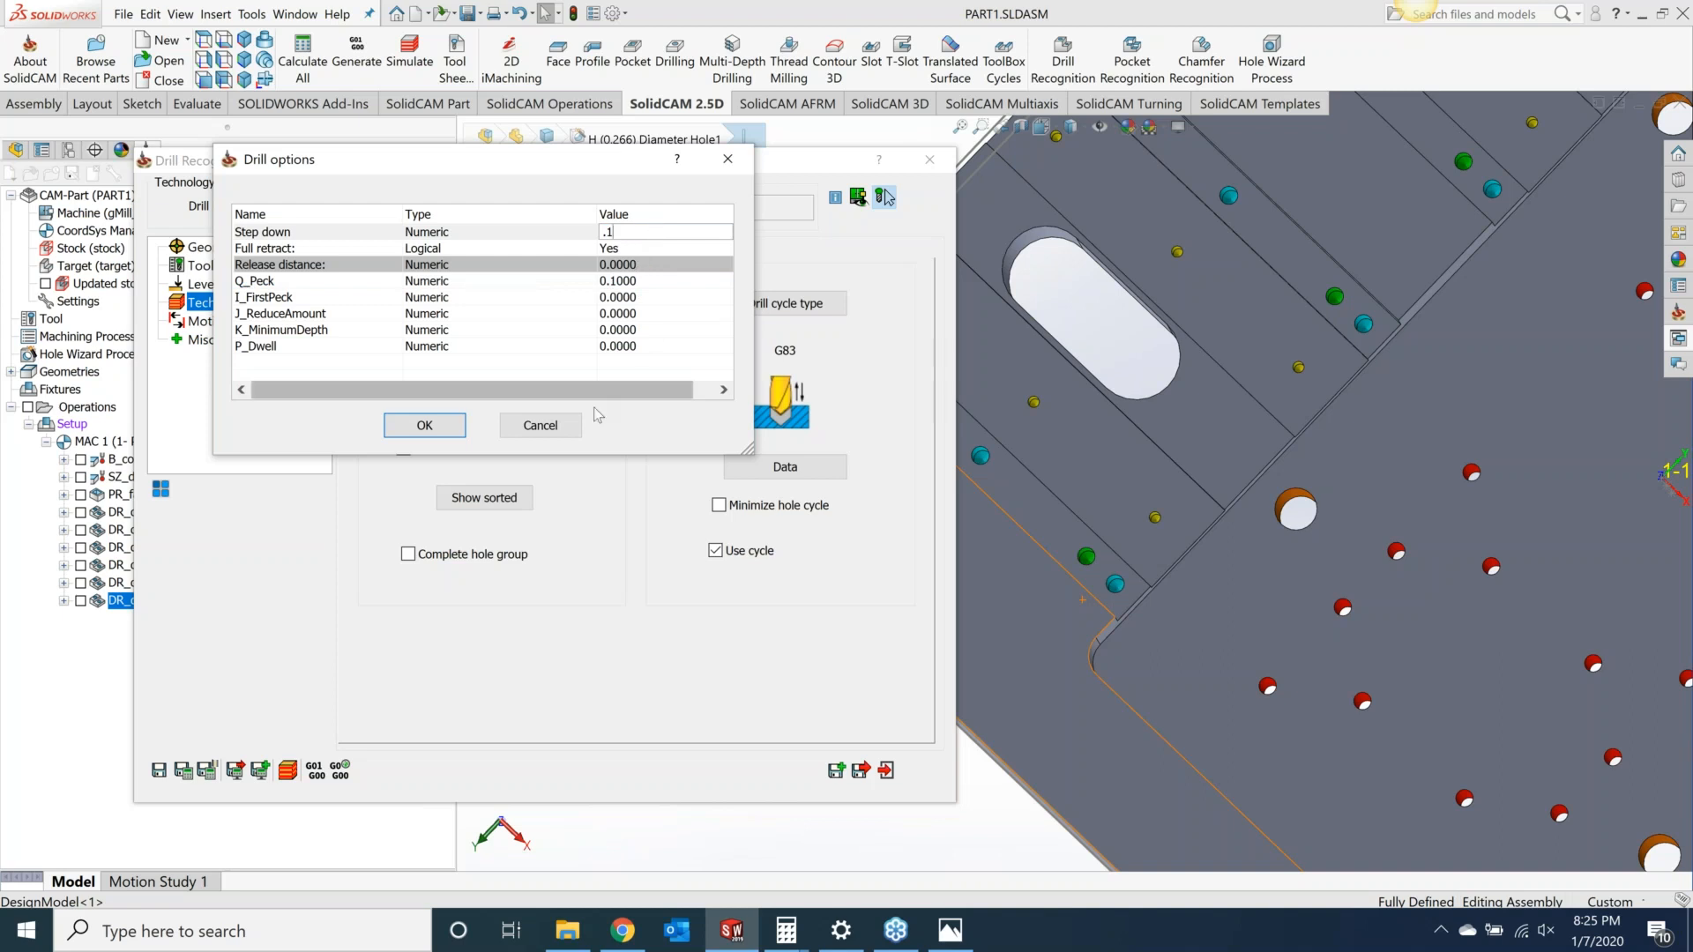
{"action": "left_click", "coordinate": [421, 425]}
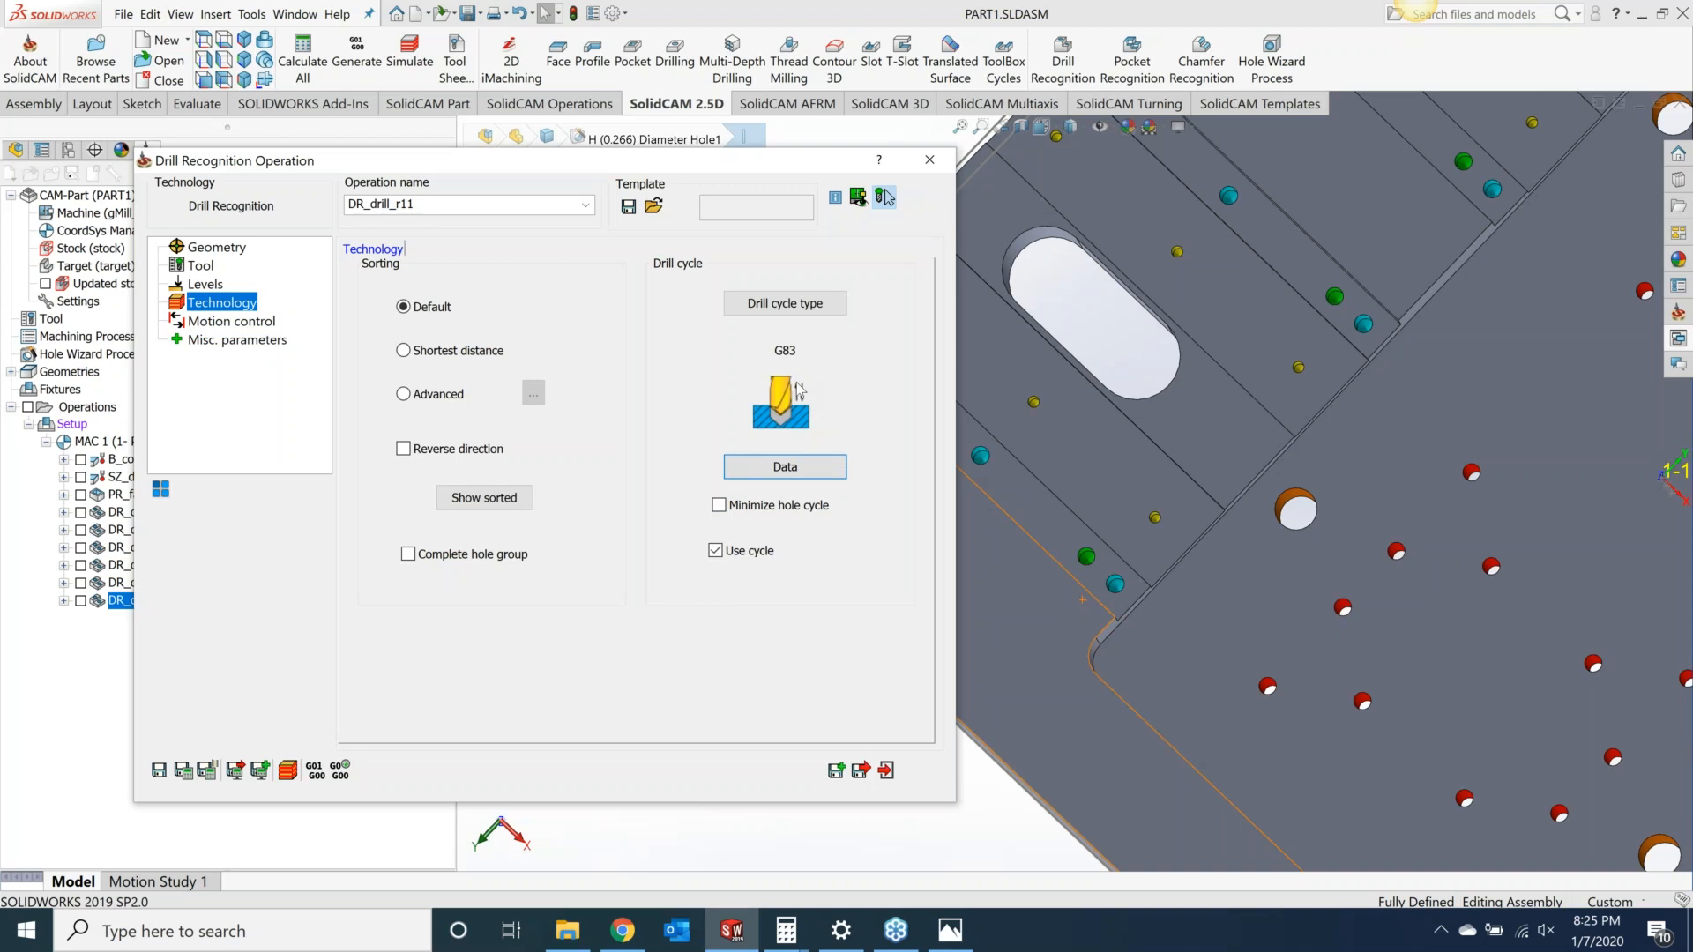
Step: Save and calculate the operation, then play it in SolidVerify simulation
{"action": "left_click", "coordinate": [208, 771]}
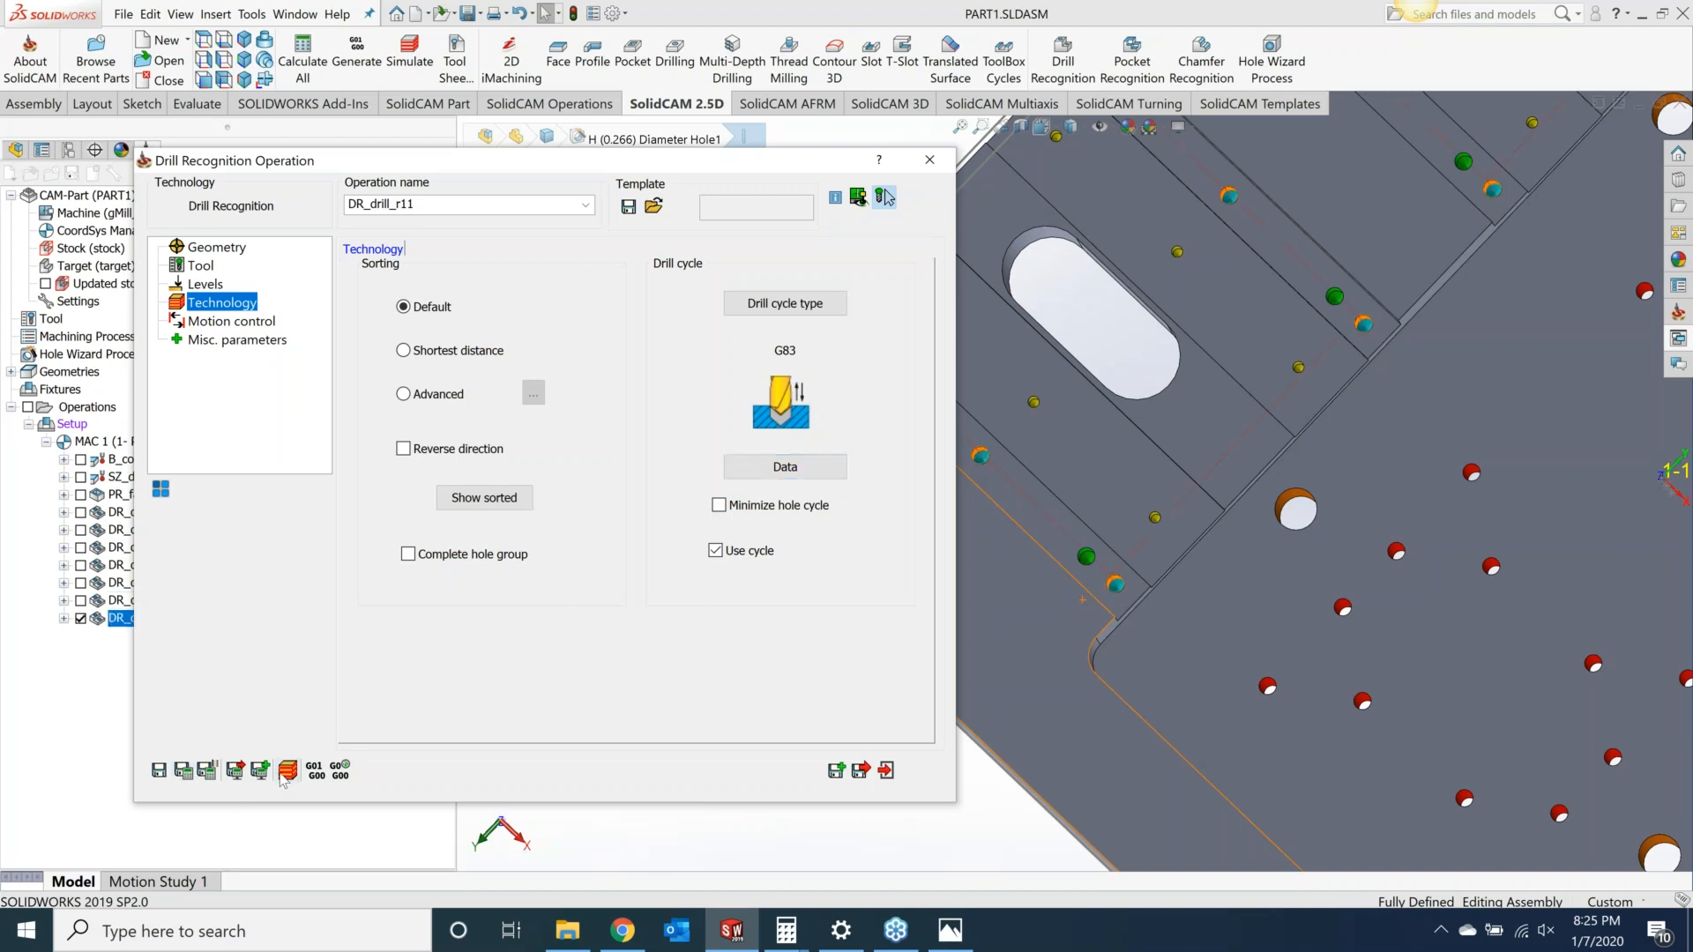
{"action": "left_click", "coordinate": [283, 771]}
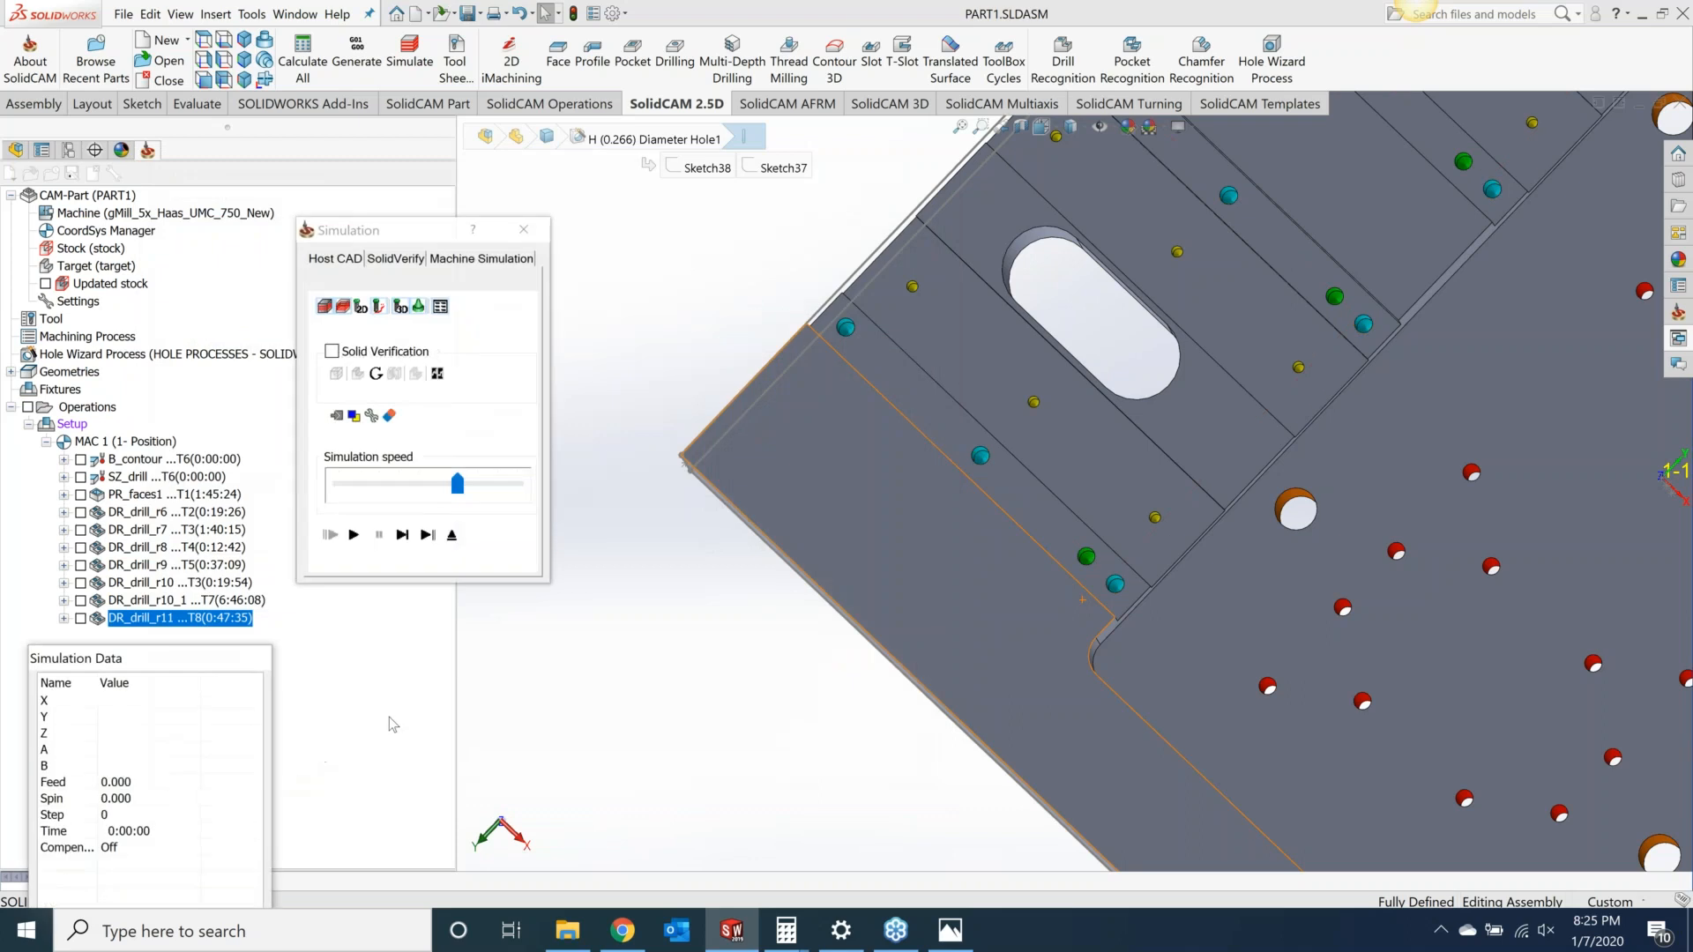
{"action": "left_click", "coordinate": [388, 258]}
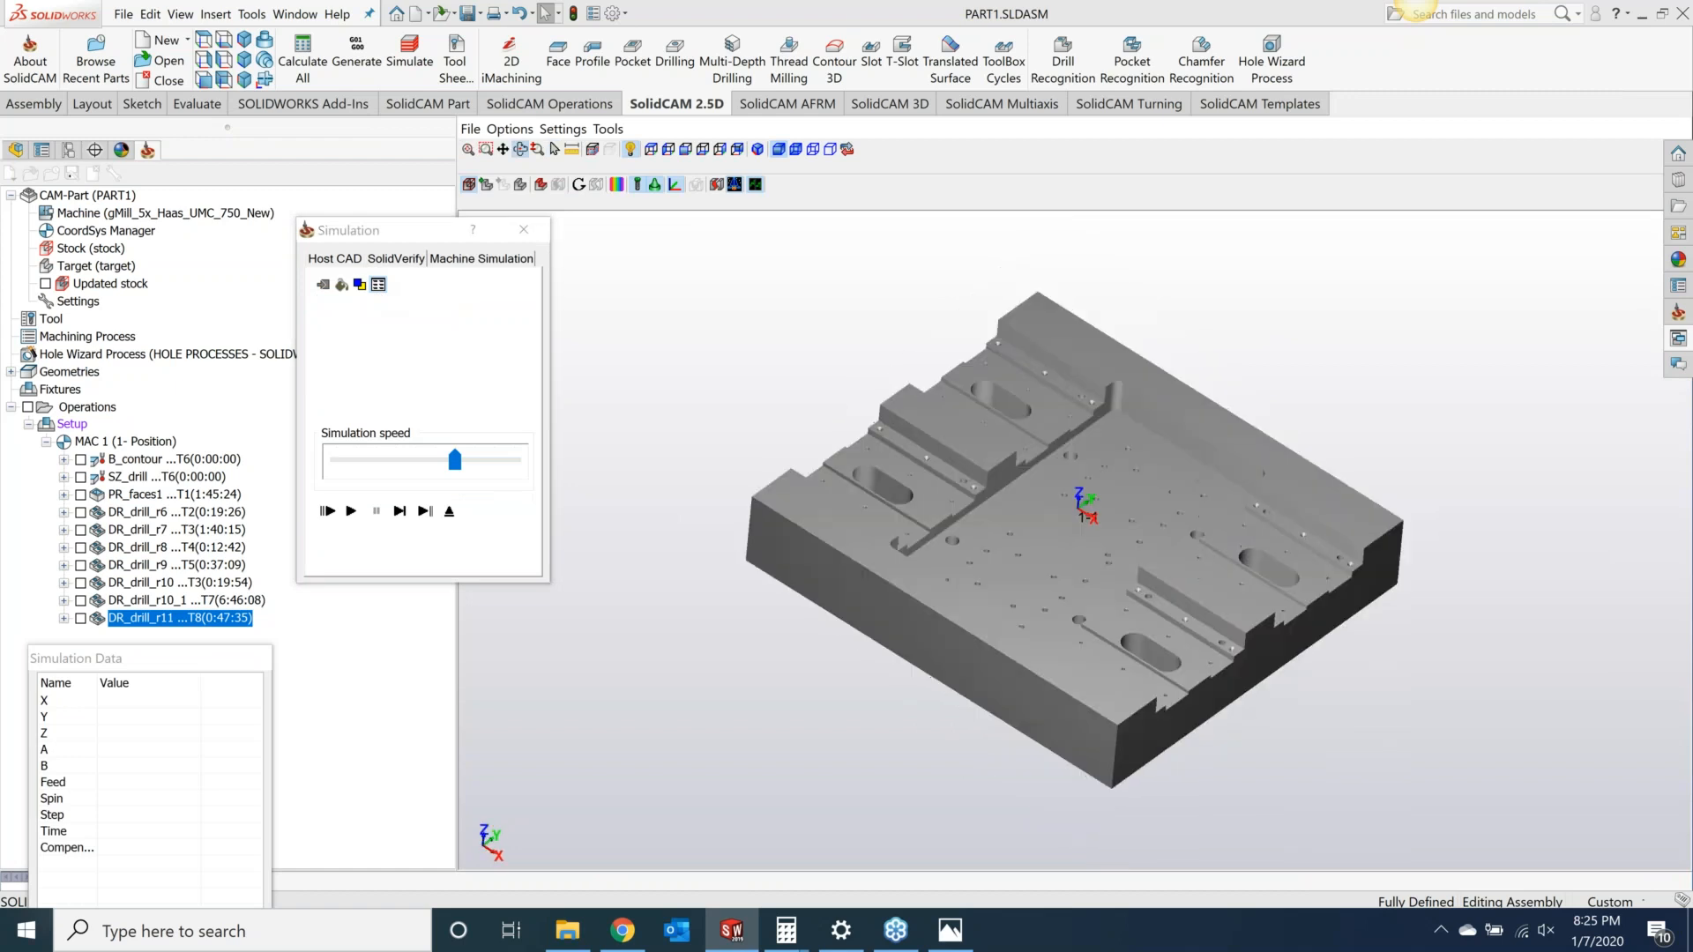
{"action": "scroll", "coordinate": [1085, 375], "scroll_direction": "up", "scroll_amount": 3}
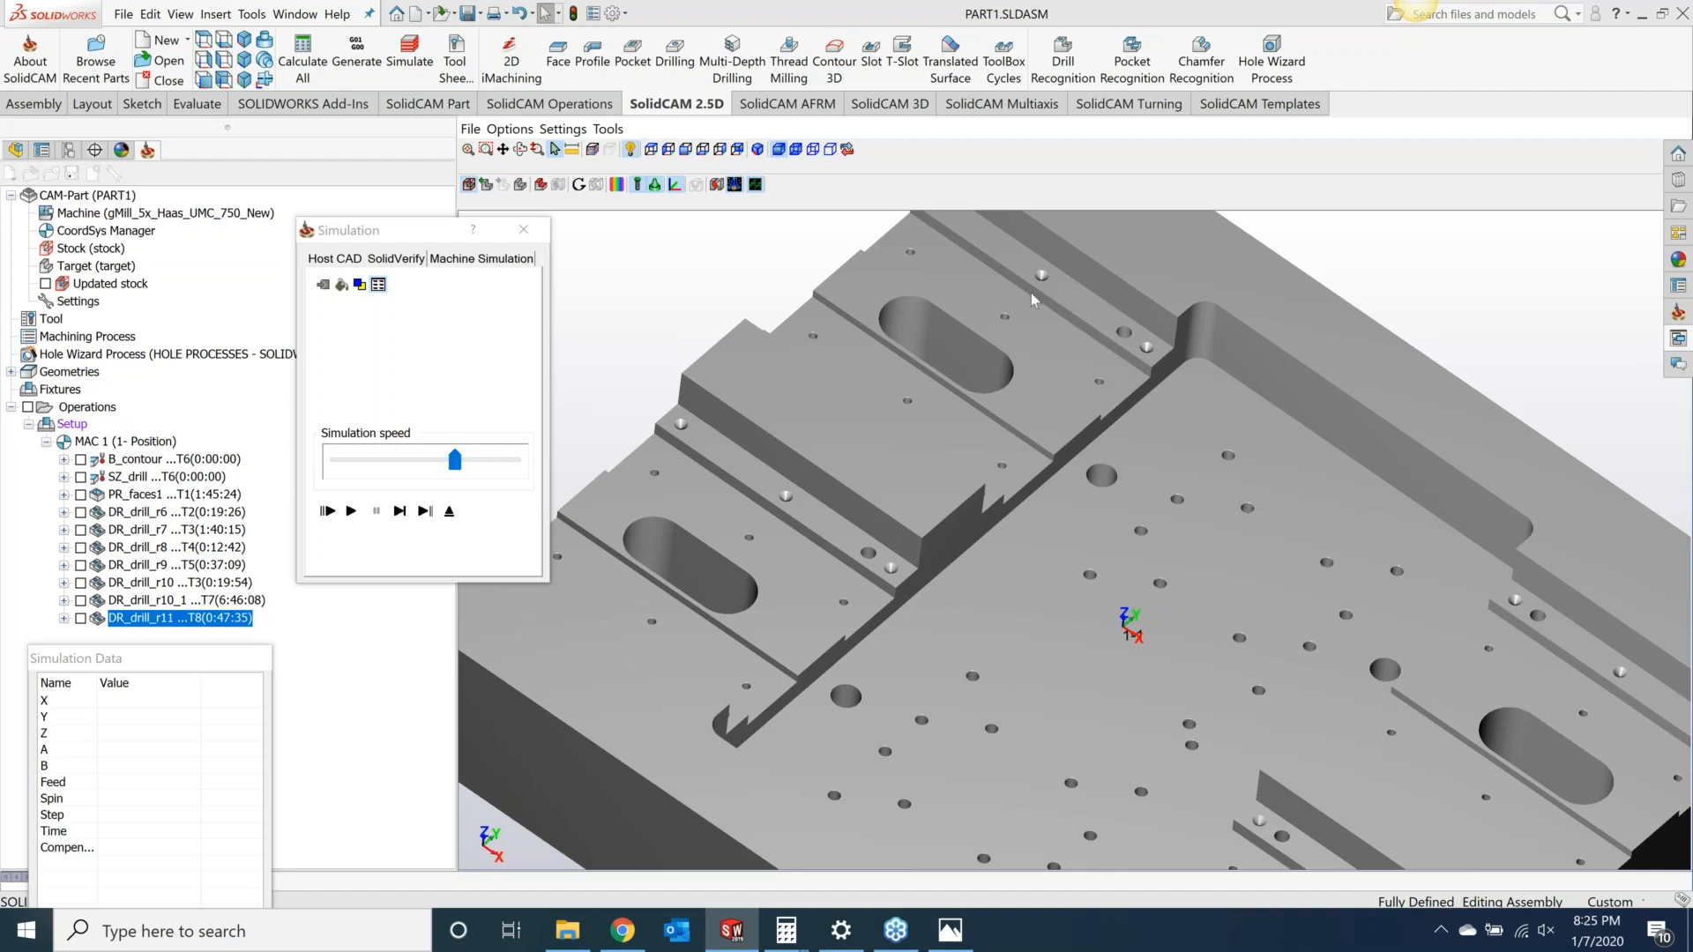
{"action": "left_click", "coordinate": [351, 511]}
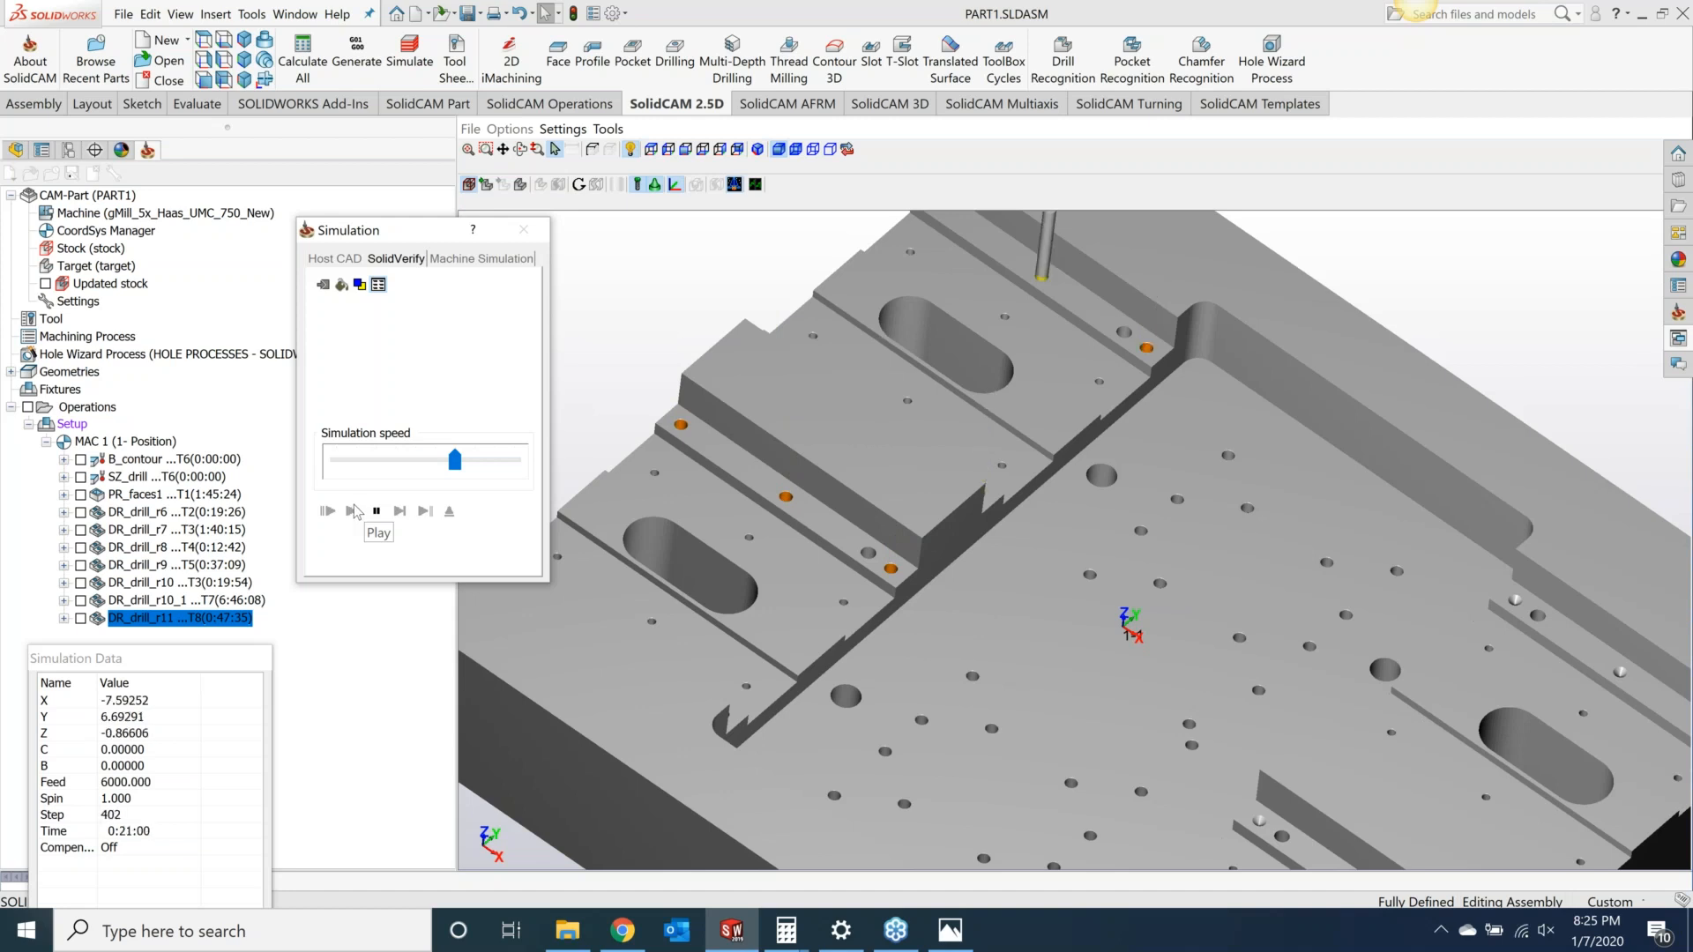
Step: Inspect the simulated part from different zoom levels and angles
{"action": "scroll", "coordinate": [1301, 753], "scroll_direction": "down", "scroll_amount": 2}
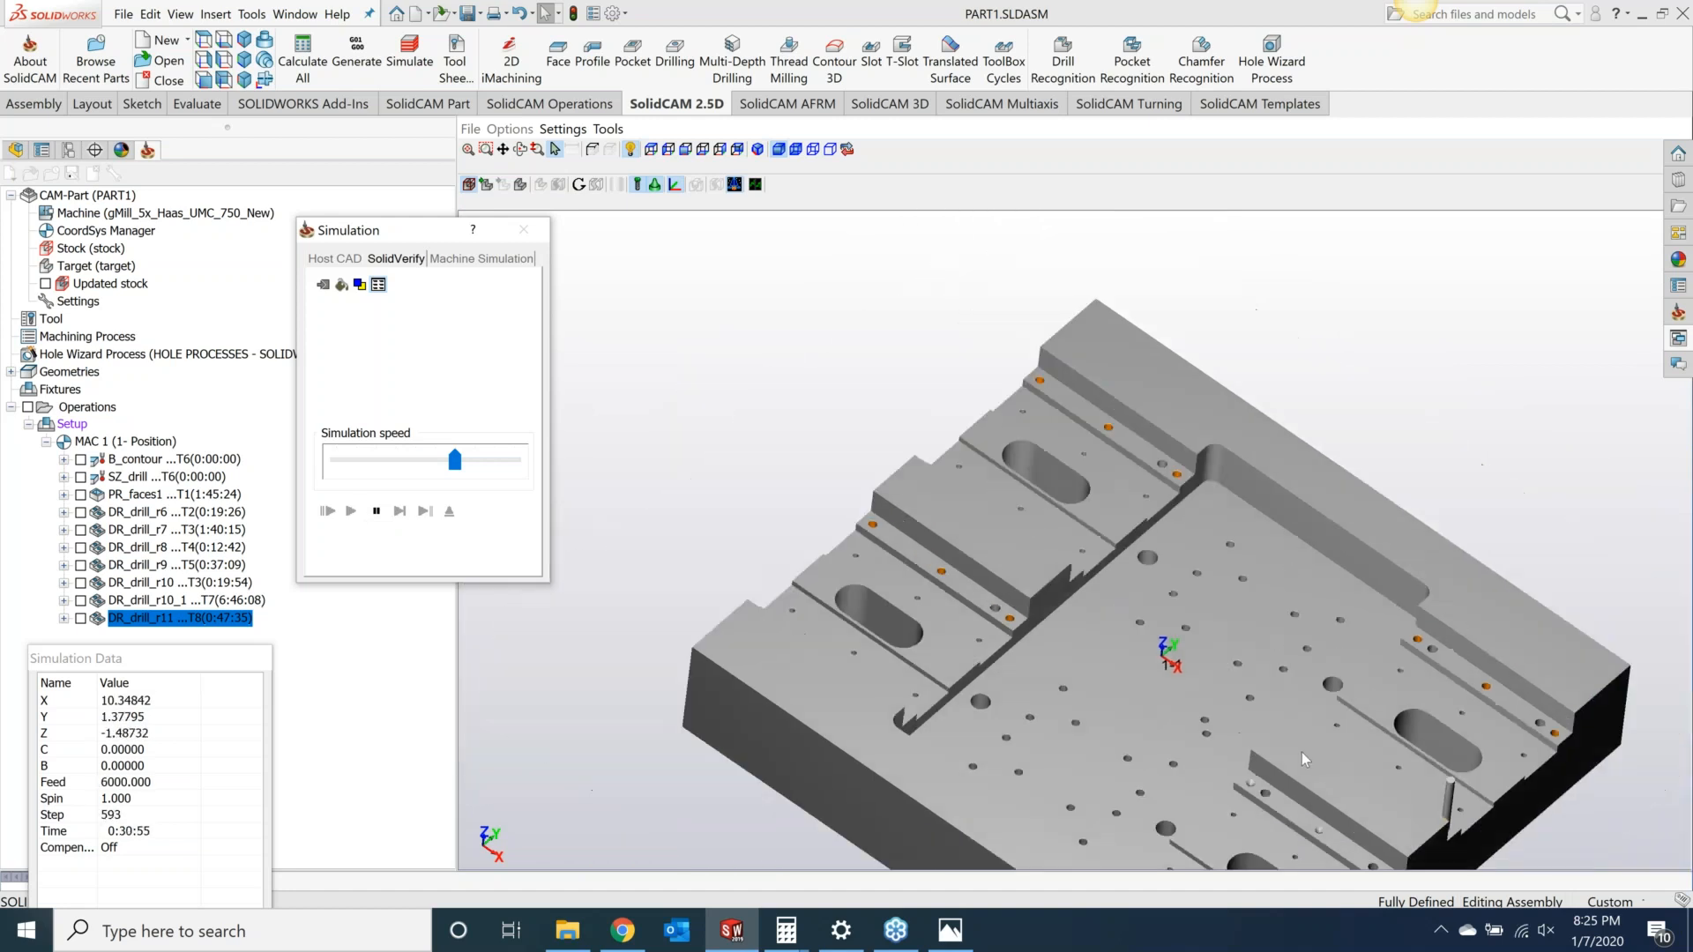
{"action": "scroll", "coordinate": [1480, 836], "scroll_direction": "up", "scroll_amount": 2}
{"action": "scroll", "coordinate": [1472, 836], "scroll_direction": "down", "scroll_amount": 2}
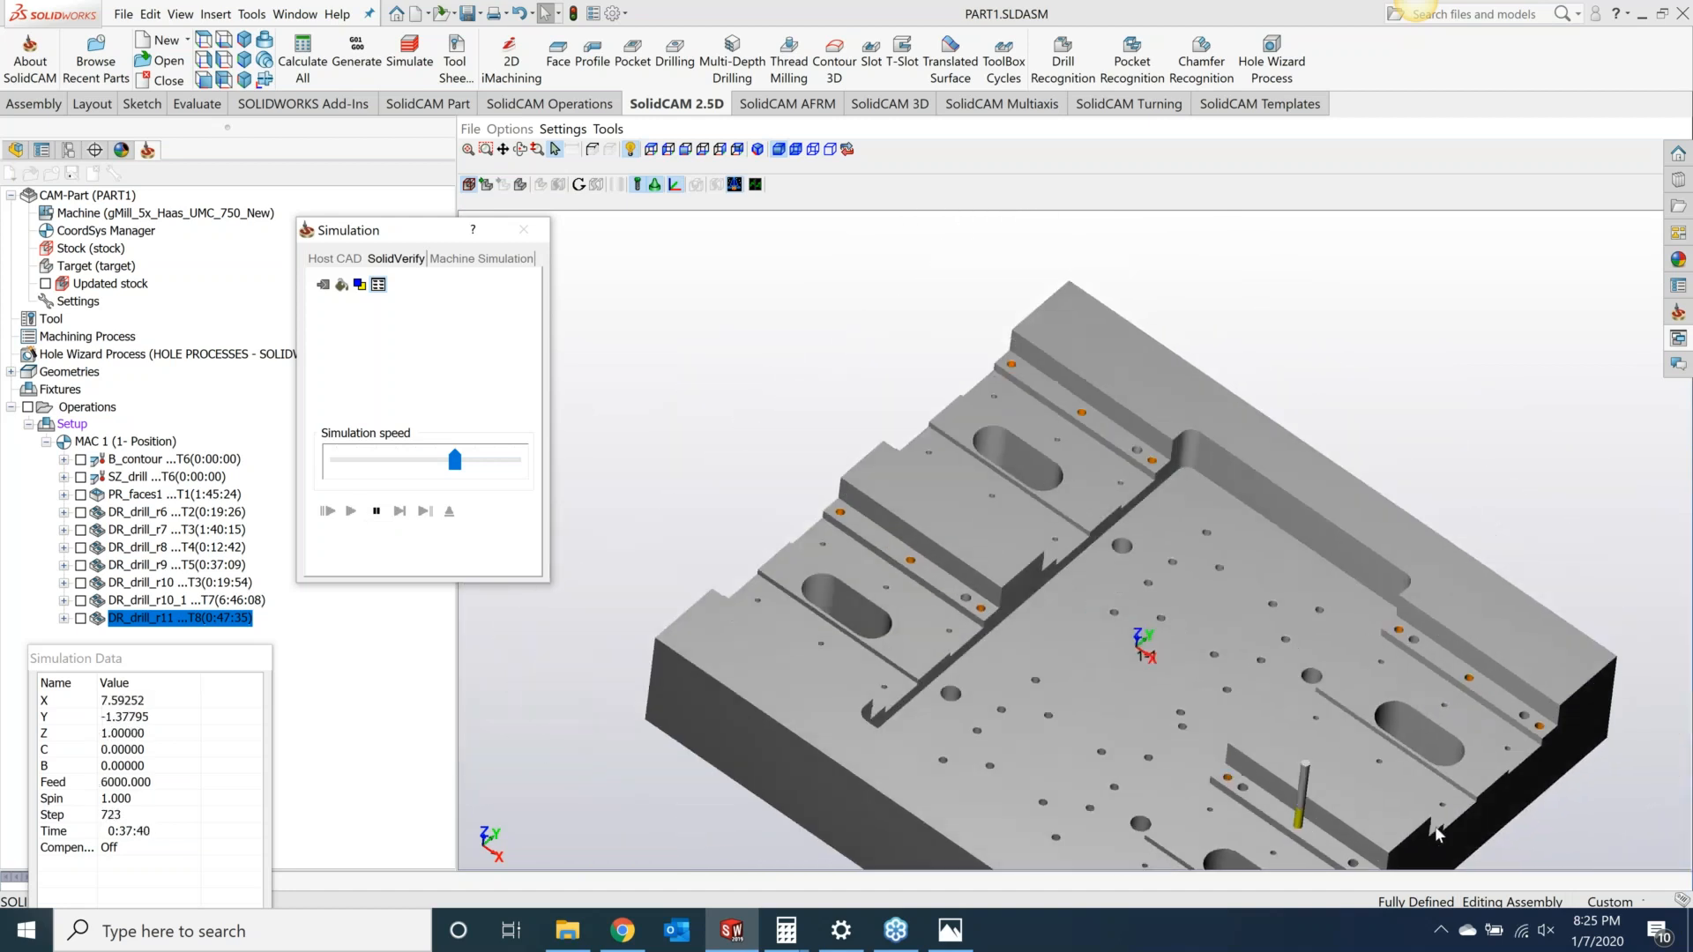
{"action": "scroll", "coordinate": [1435, 833], "scroll_direction": "down", "scroll_amount": 2}
{"action": "scroll", "coordinate": [1441, 823], "scroll_direction": "up", "scroll_amount": 2}
{"action": "scroll", "coordinate": [1440, 823], "scroll_direction": "down", "scroll_amount": 2}
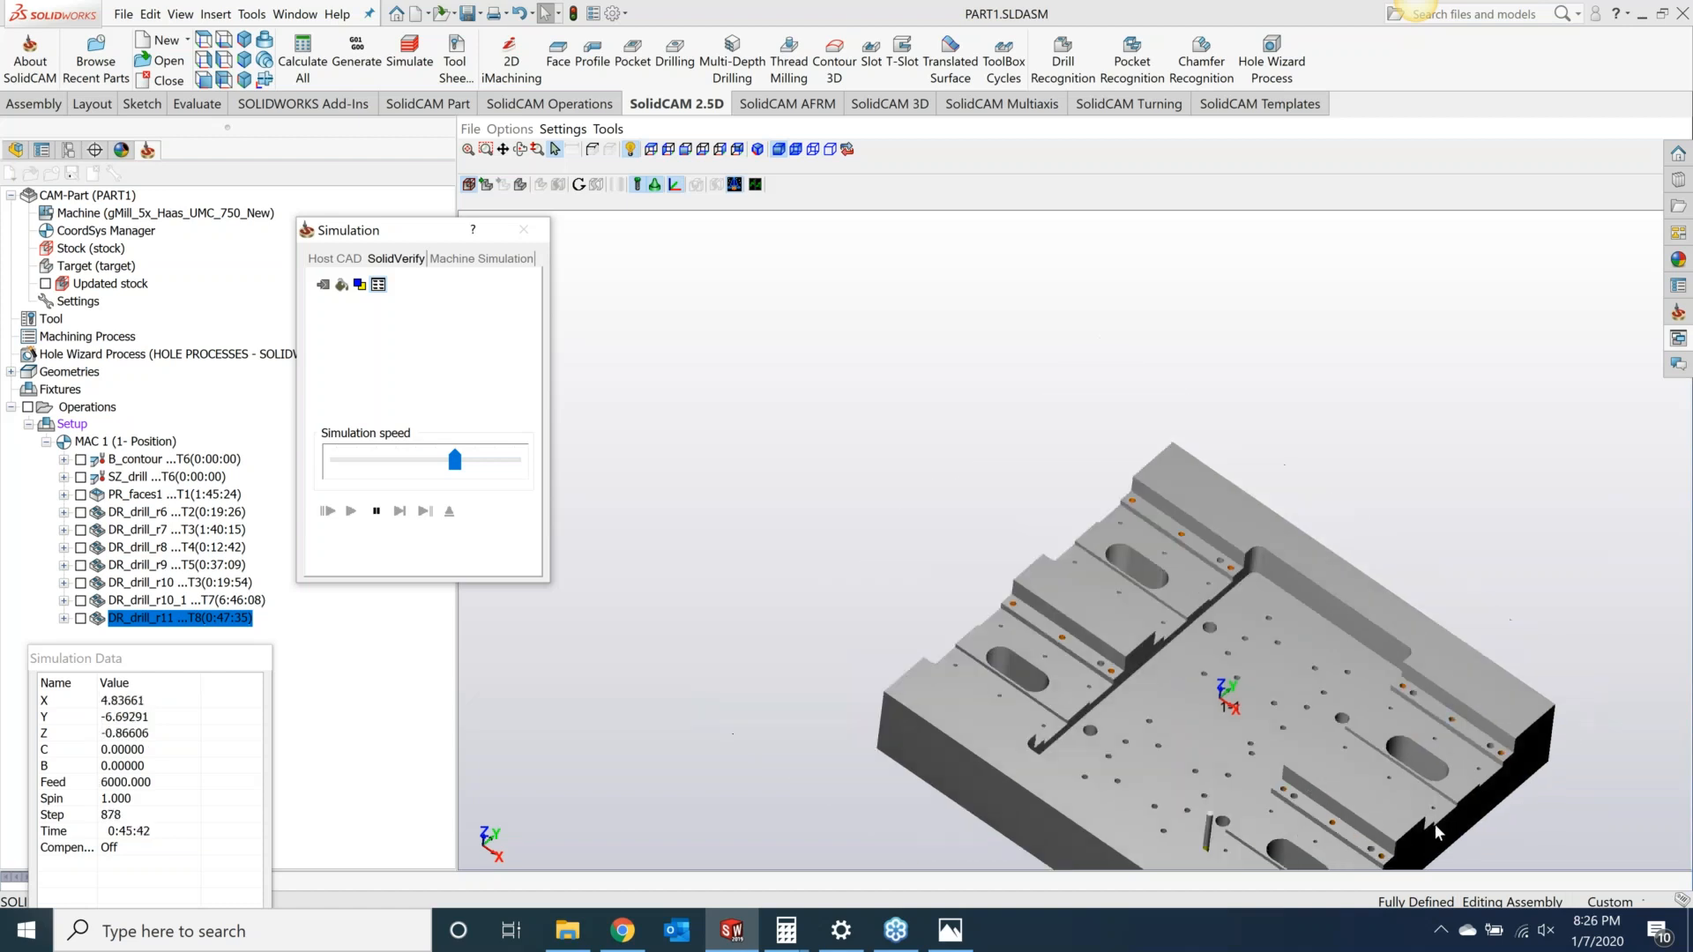
{"action": "scroll", "coordinate": [1541, 857], "scroll_direction": "down", "scroll_amount": 1}
{"action": "scroll", "coordinate": [1500, 859], "scroll_direction": "up", "scroll_amount": 5}
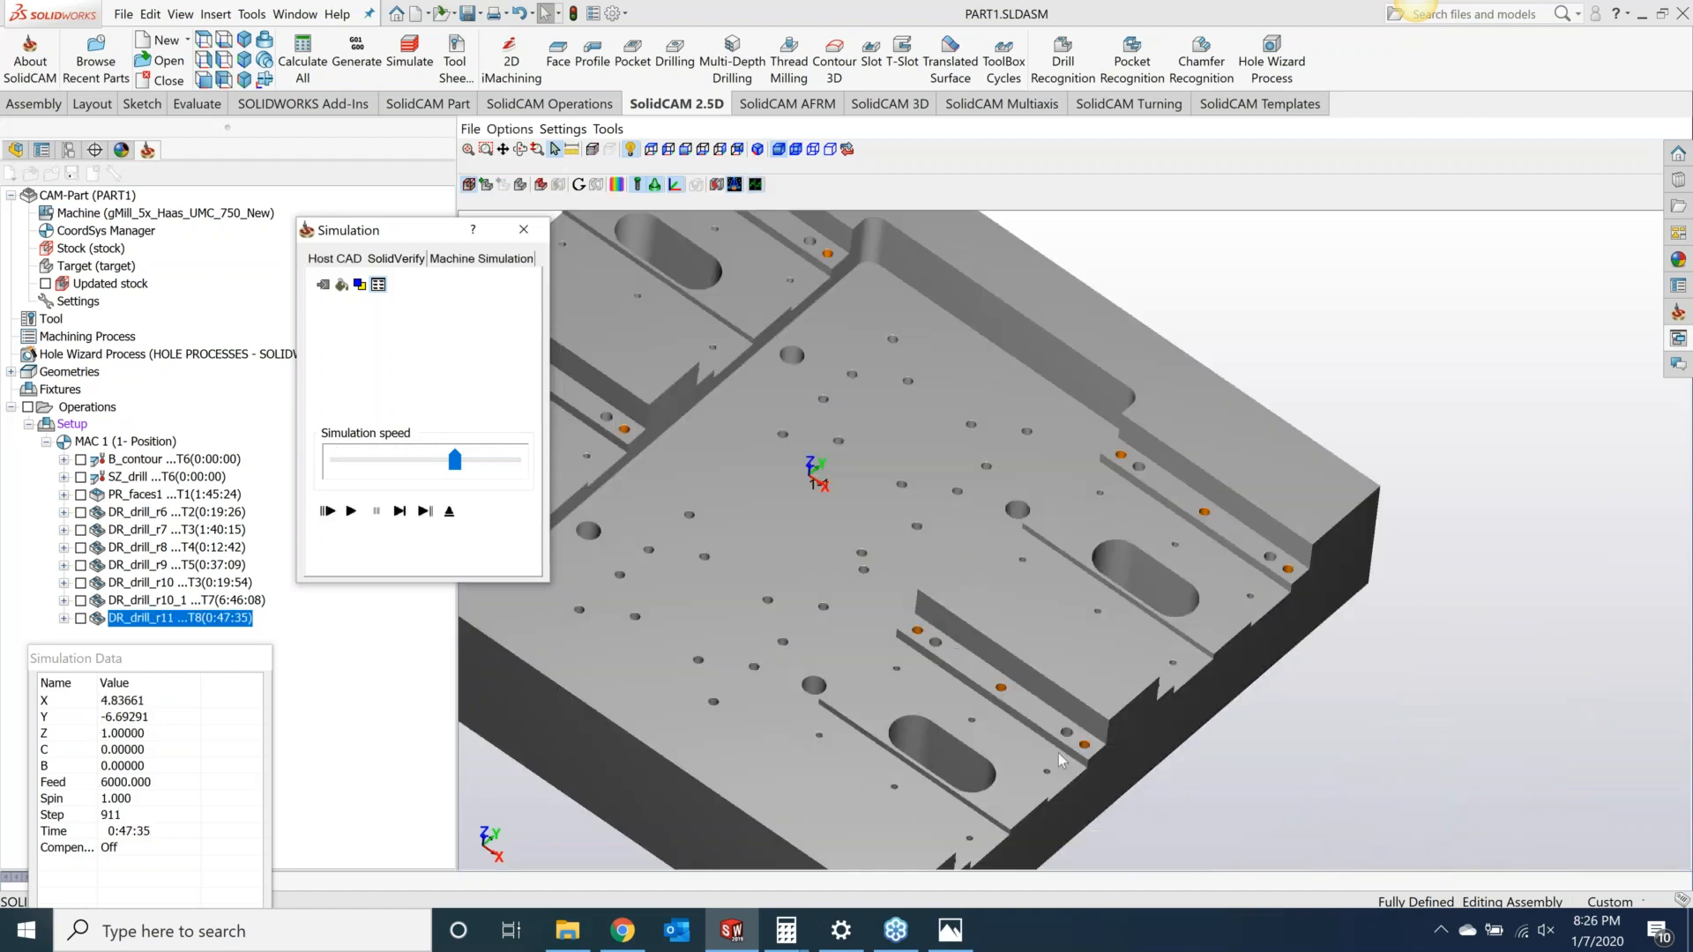
{"action": "middle_click_drag", "start_coordinate": [1116, 680], "coordinate": [928, 489]}
Step: Run the target and machined stock comparison on the simulated part
{"action": "left_click", "coordinate": [618, 185]}
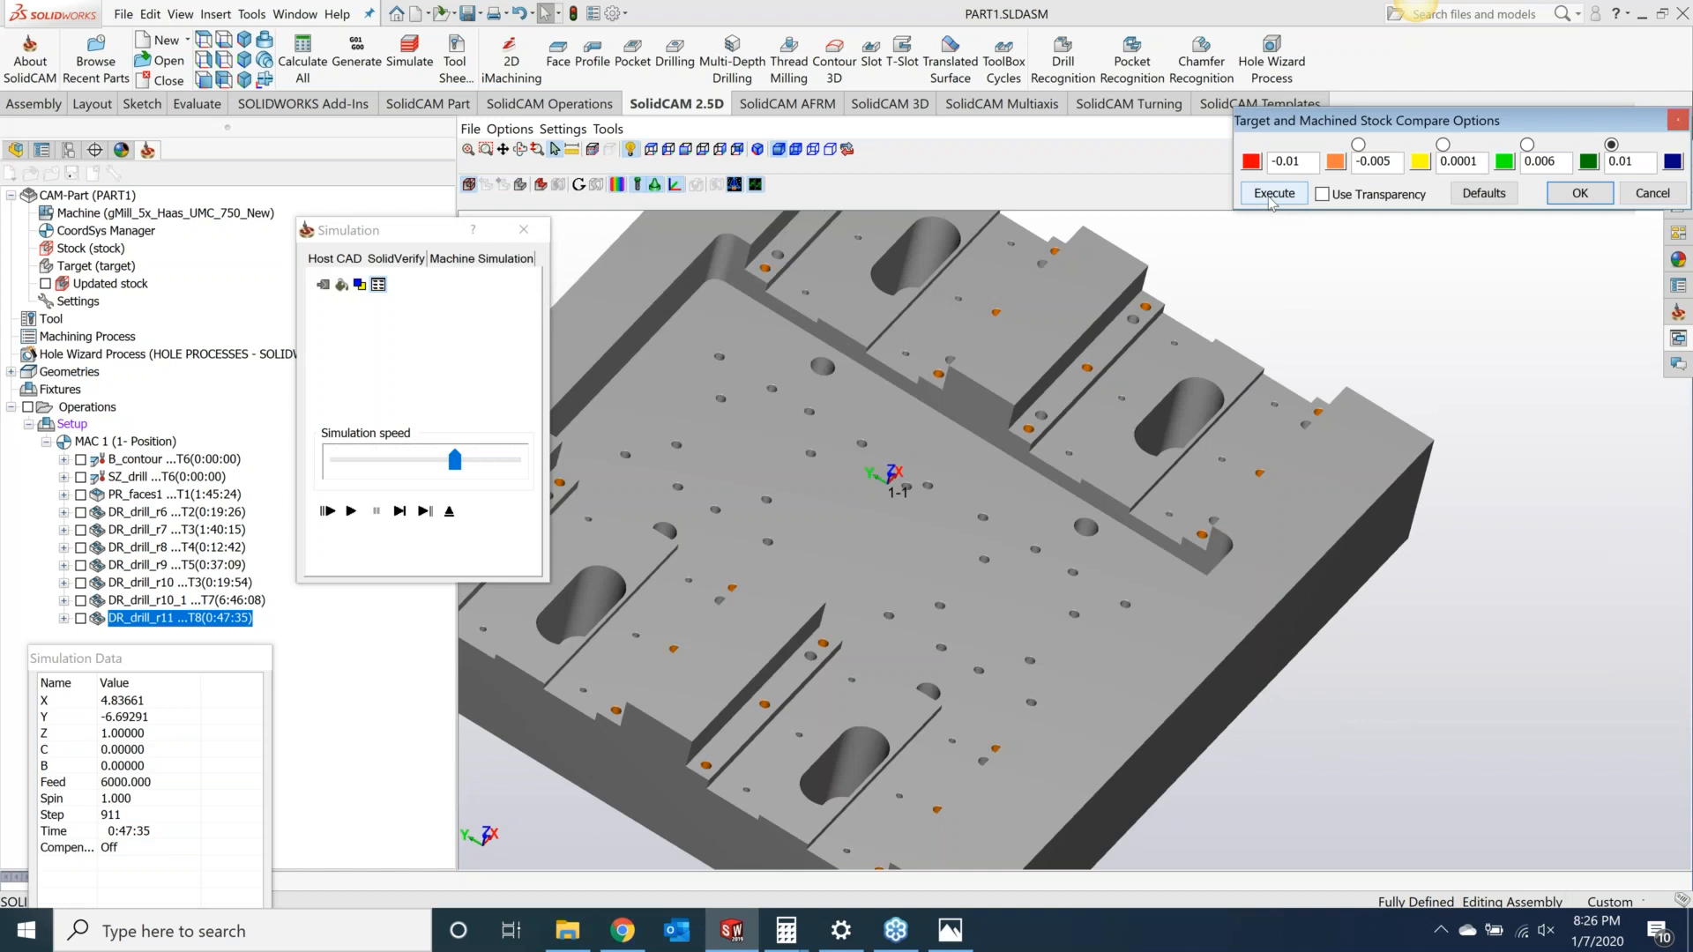
{"action": "left_click", "coordinate": [1272, 194]}
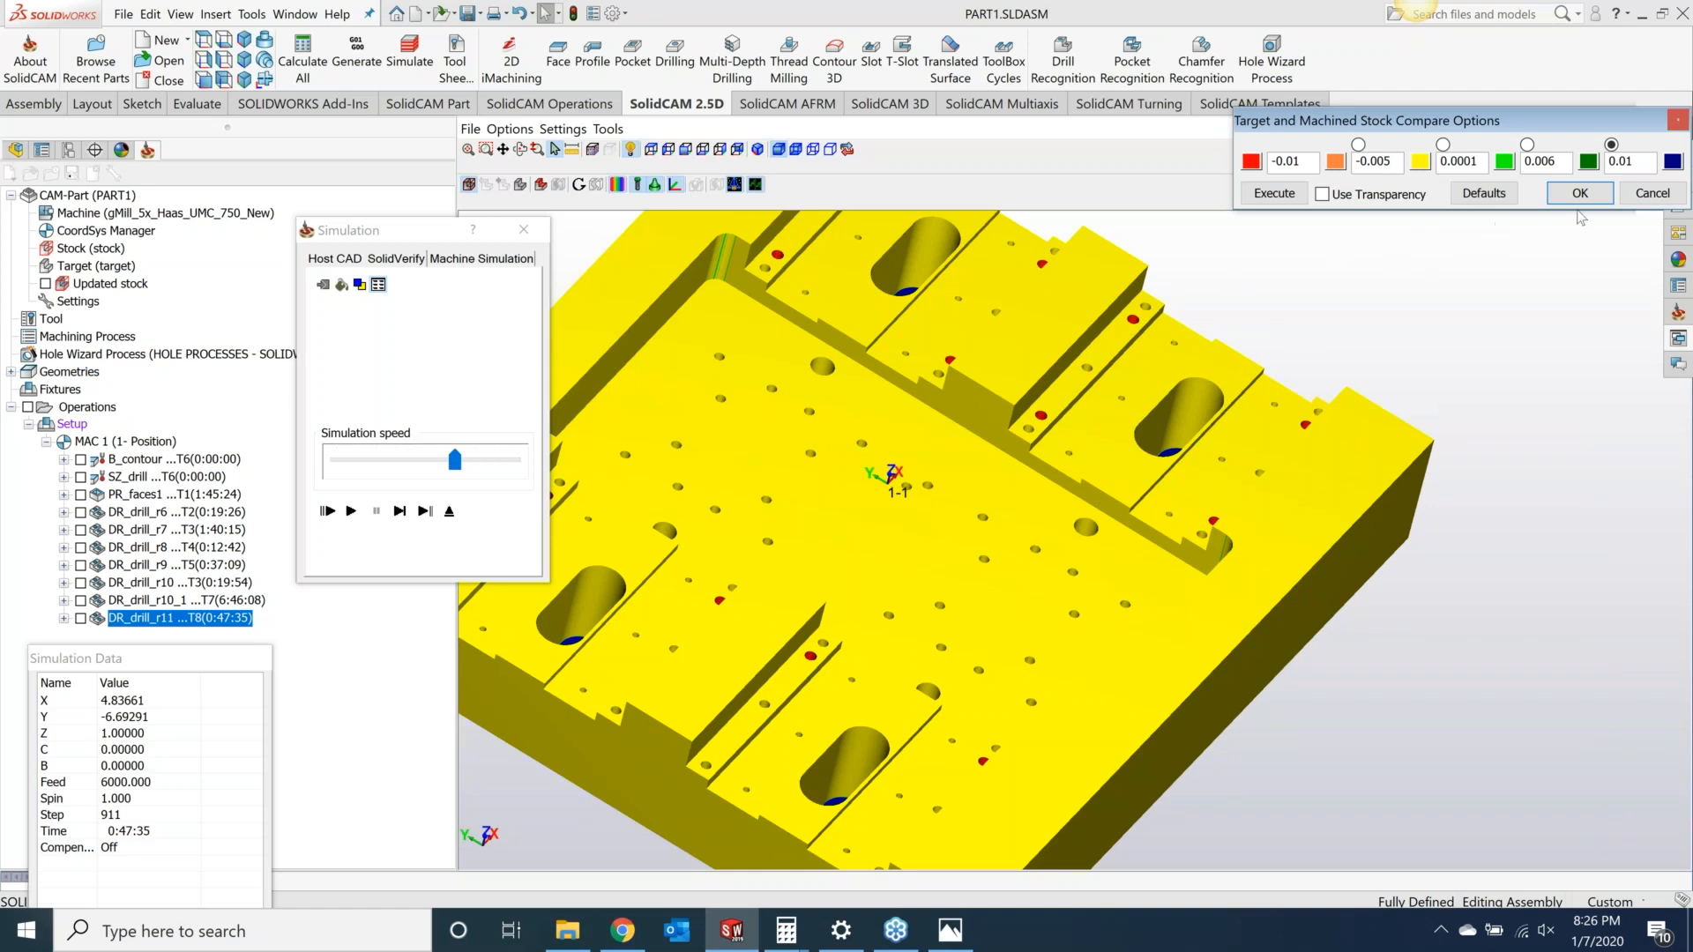
{"action": "left_click", "coordinate": [1580, 193]}
Step: Close the simulation and the Drill Recognition operation dialog
{"action": "left_click", "coordinate": [524, 231]}
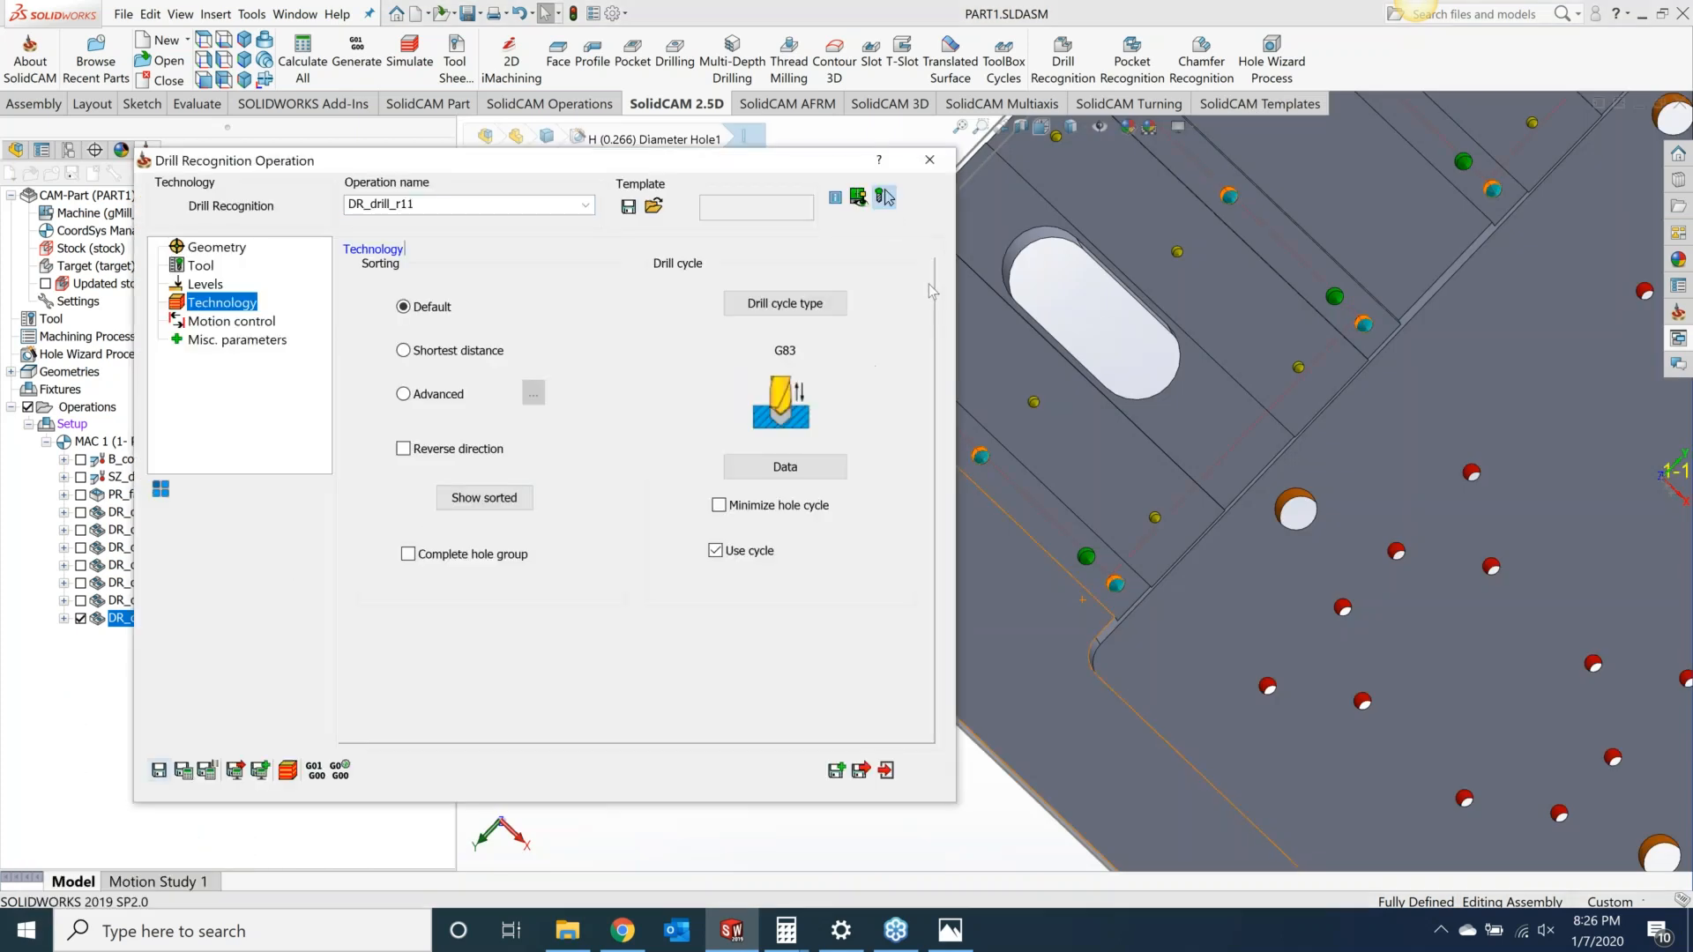
{"action": "left_click", "coordinate": [926, 166]}
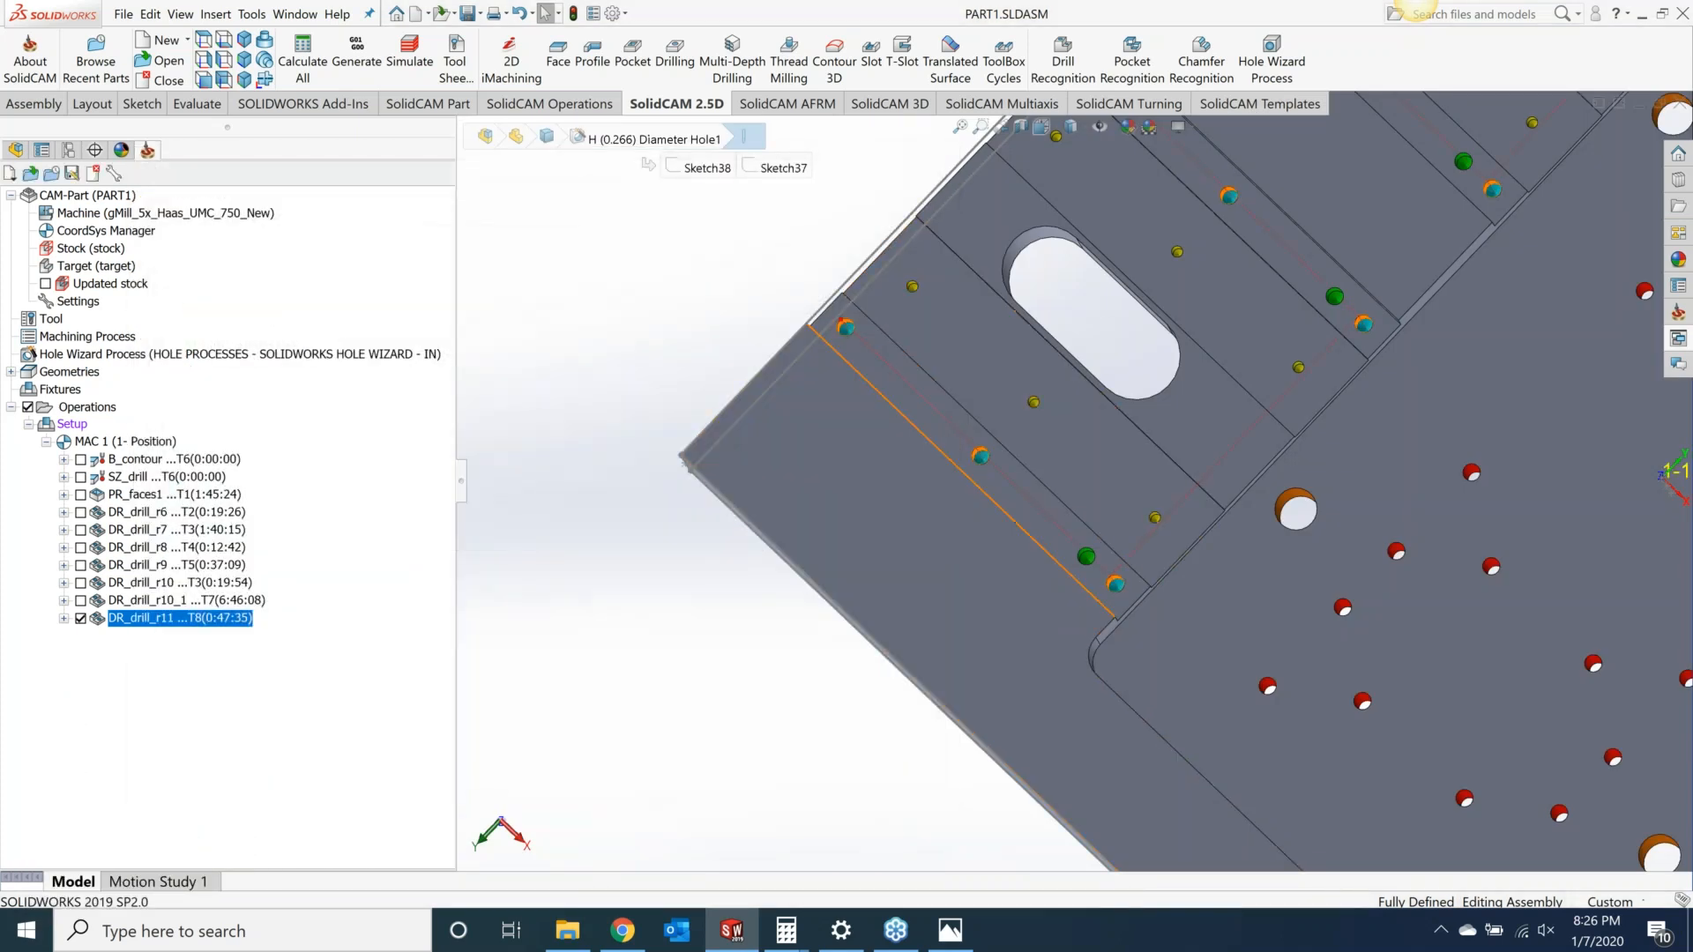
{"action": "scroll", "coordinate": [1208, 544], "scroll_direction": "up", "scroll_amount": 8}
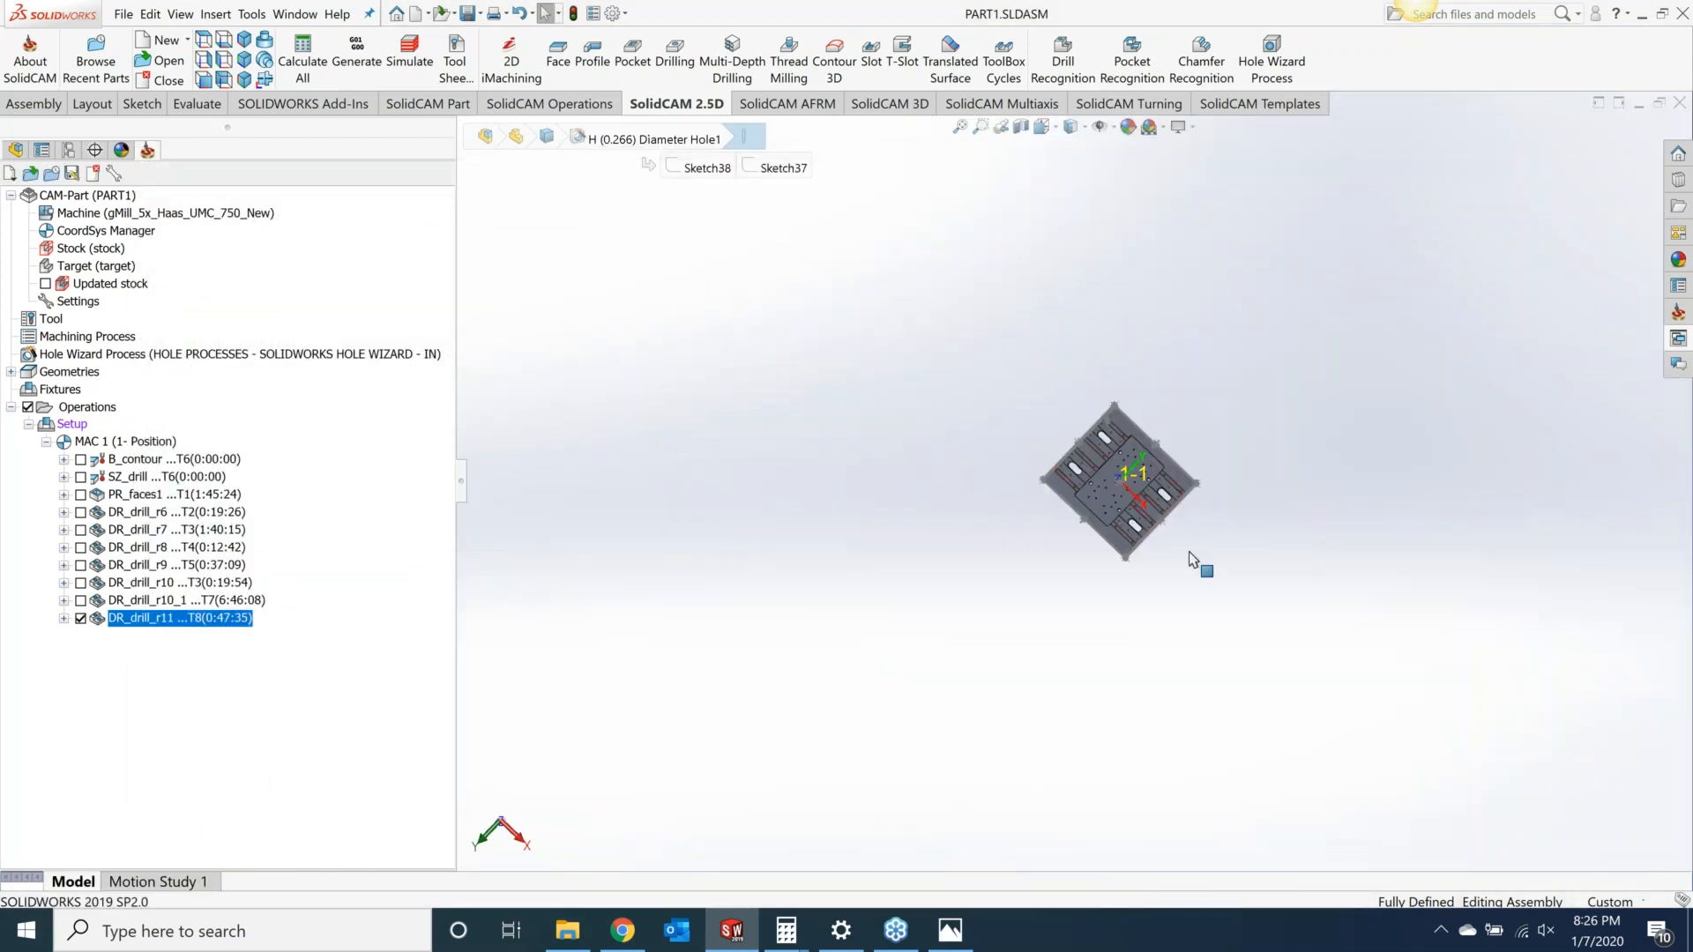
Step: Rename the DR_drill_r6 operation as spot all holes
{"action": "scroll", "coordinate": [1114, 477], "scroll_direction": "down", "scroll_amount": 8}
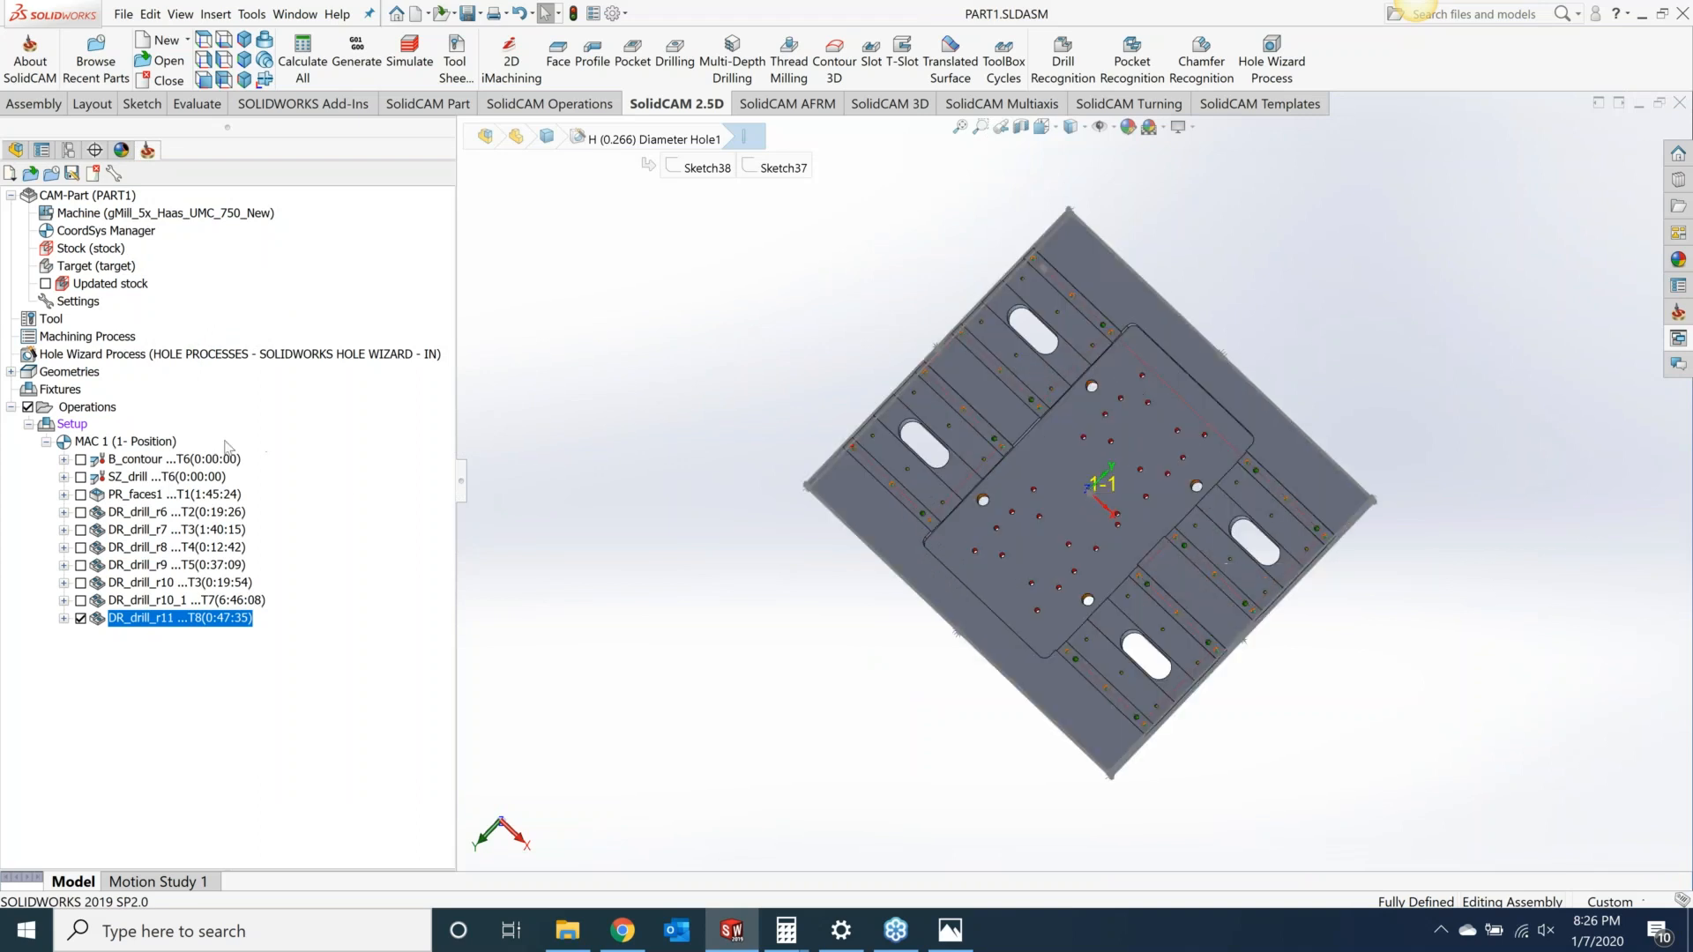
{"action": "left_click", "coordinate": [106, 409]}
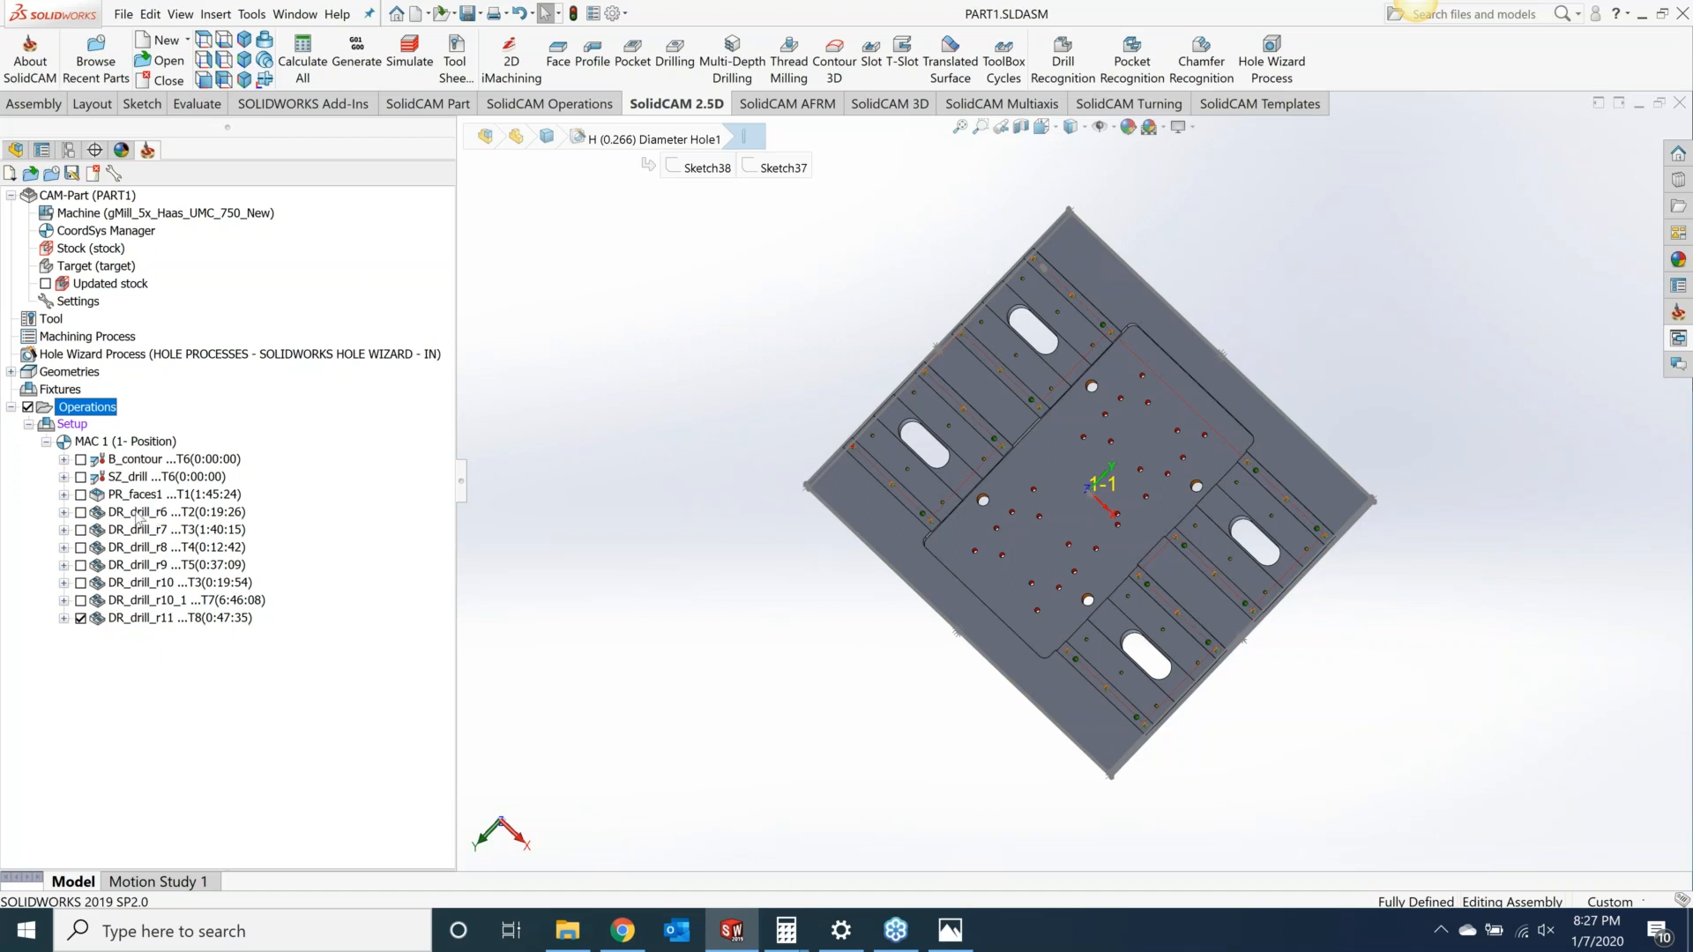
{"action": "left_click", "coordinate": [138, 512]}
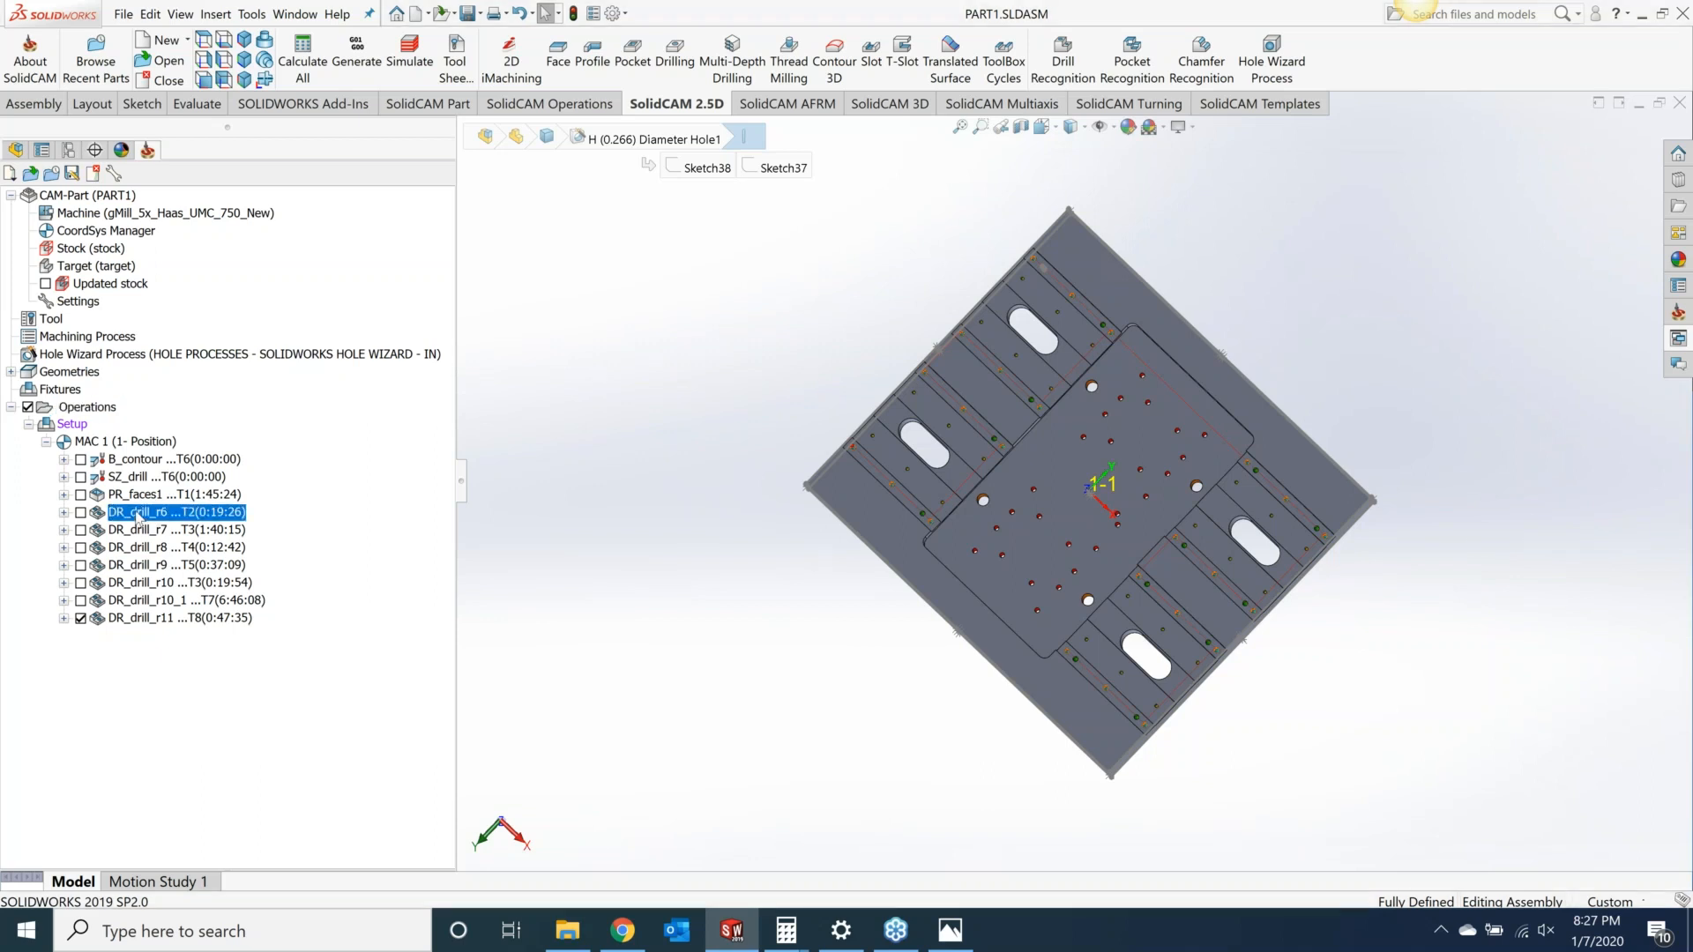
{"action": "right_click", "coordinate": [138, 518]}
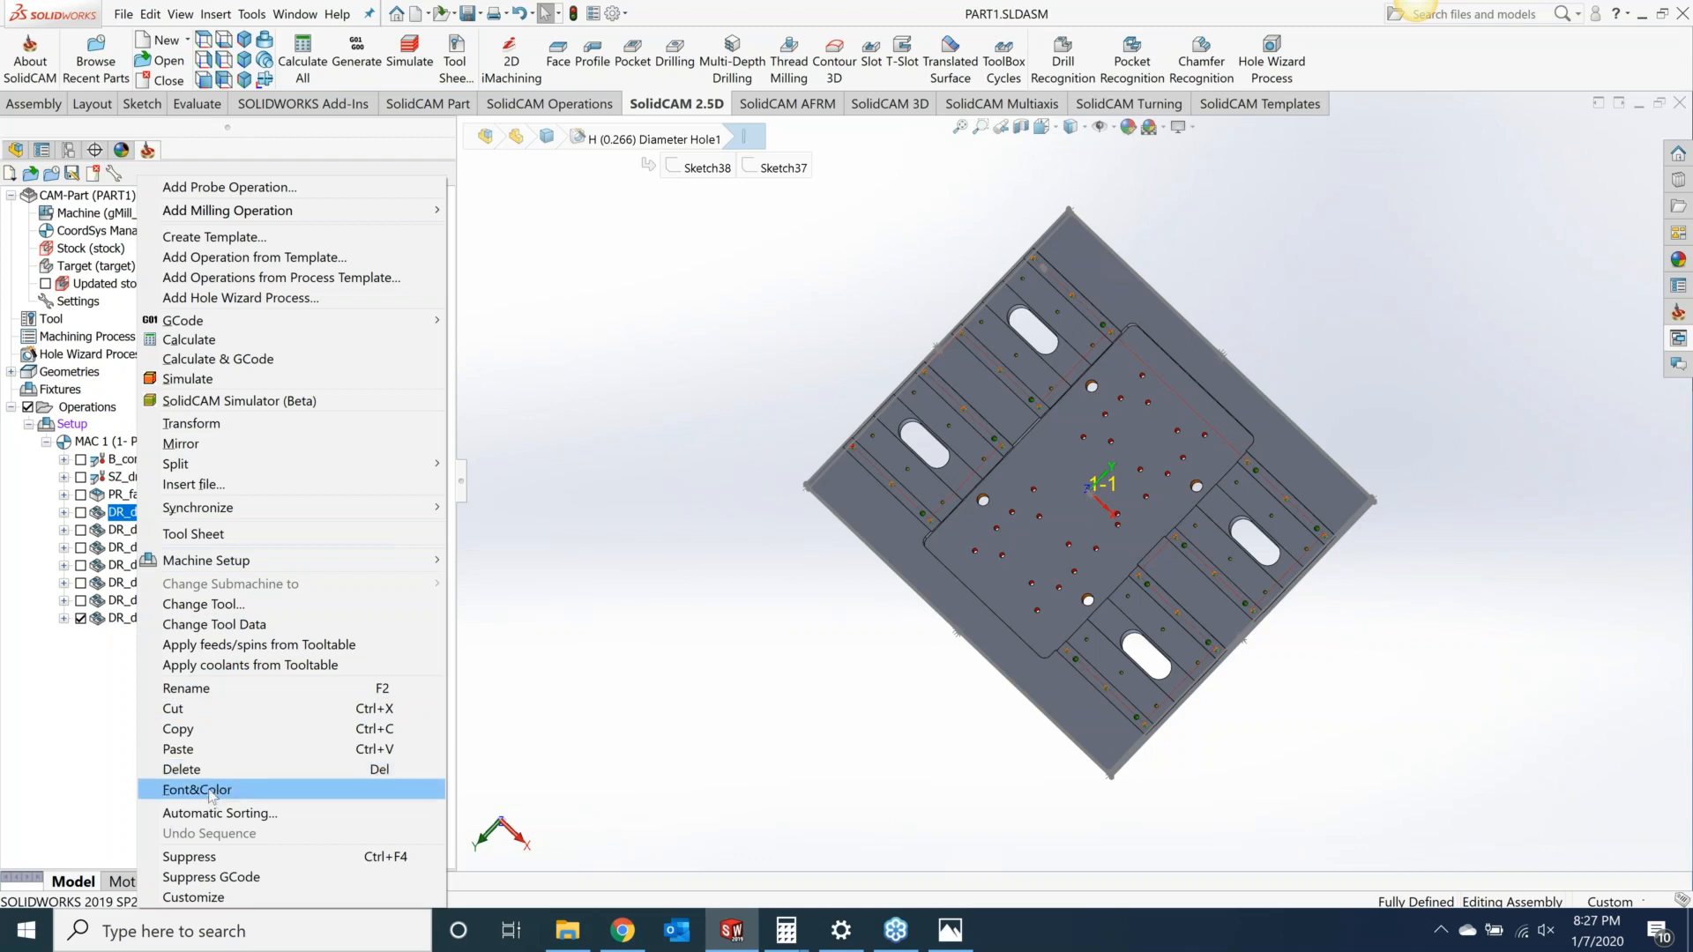
{"action": "left_click", "coordinate": [212, 688]}
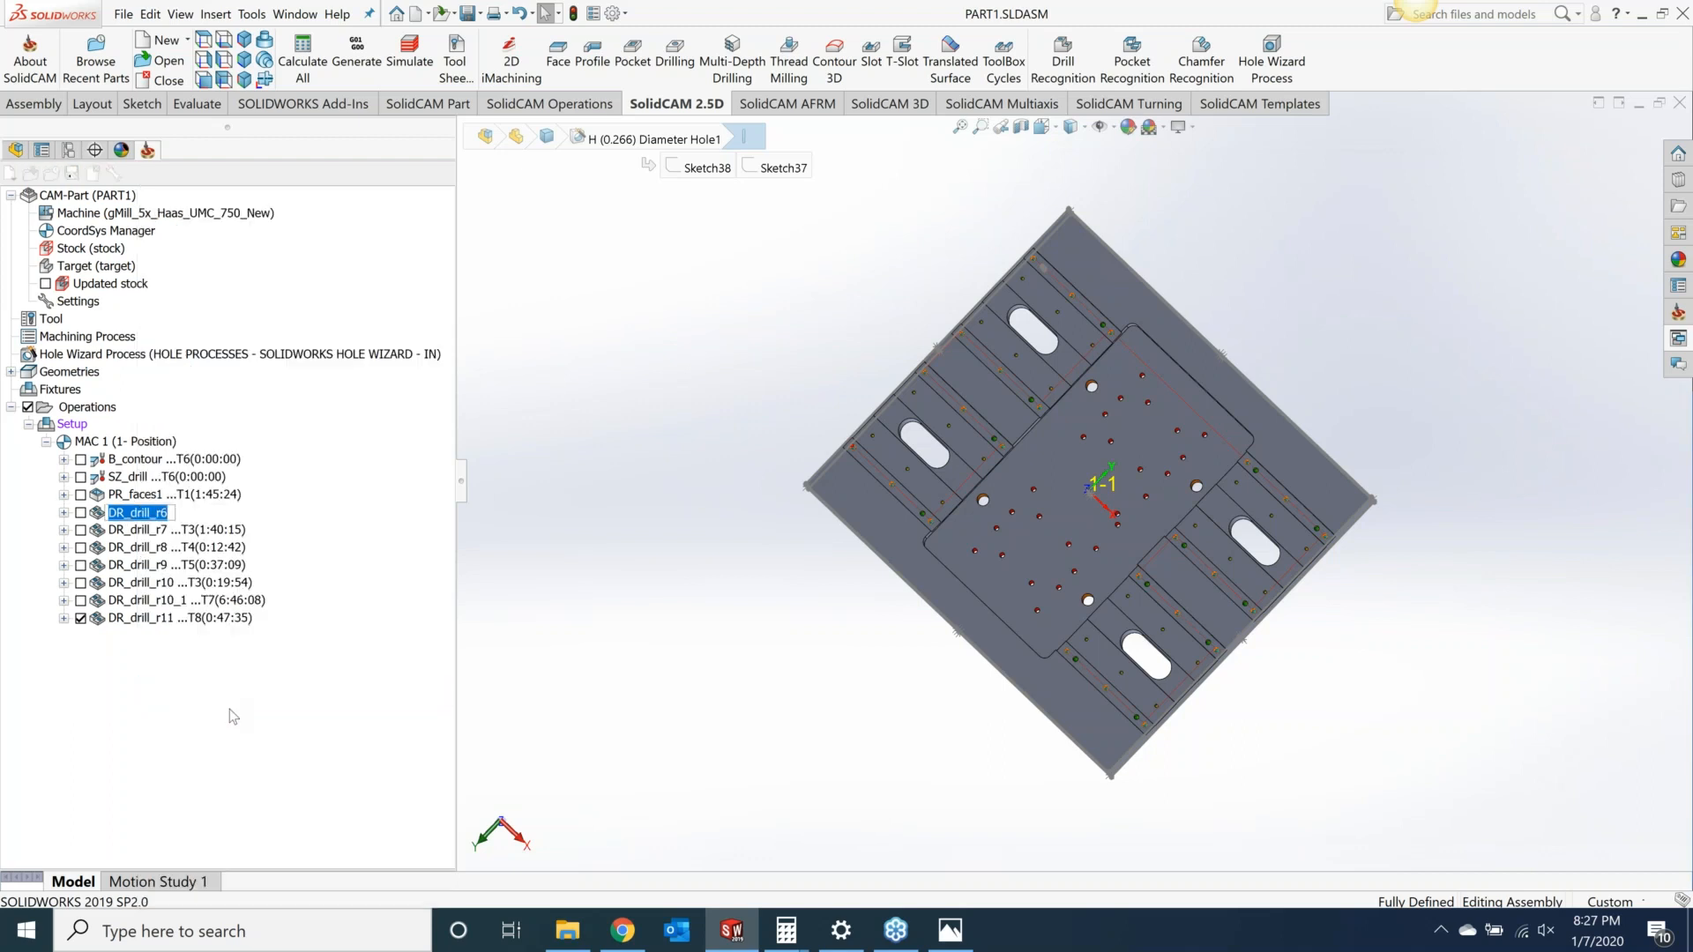
{"action": "type", "text": "spot all holes"}
{"action": "left_click", "coordinate": [177, 547]}
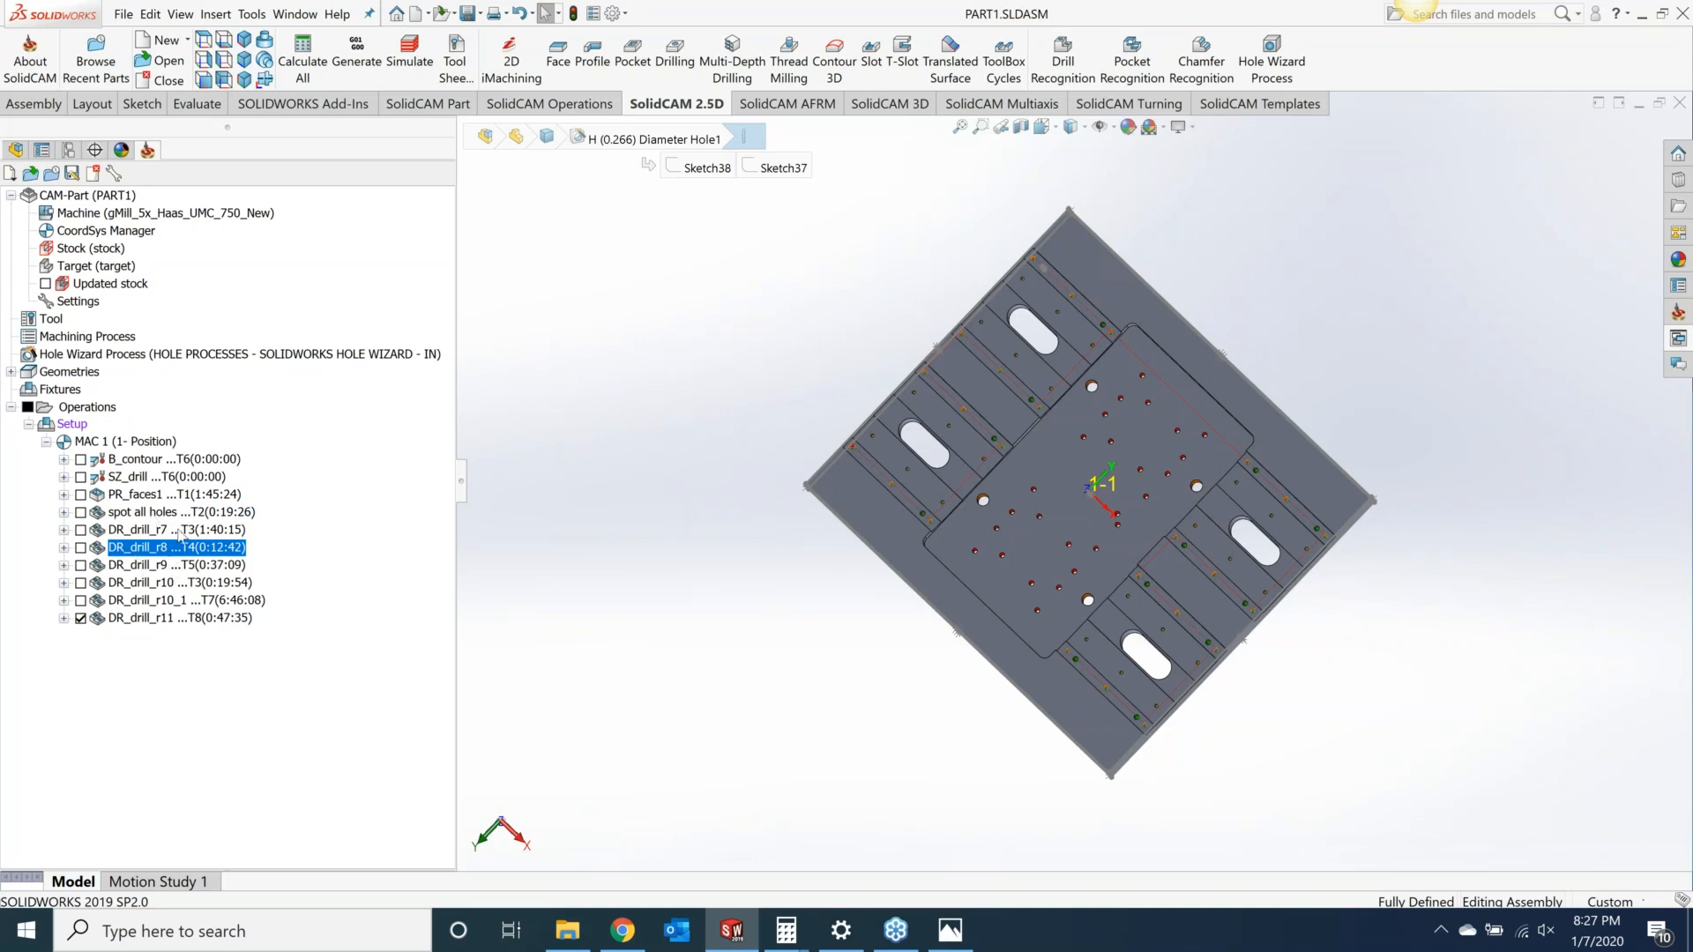
Step: Zoom in on the colored holes and open the 5/8 hole's Hole Wizard specification from the part's feature tree to review it
{"action": "right_click", "coordinate": [92, 408]}
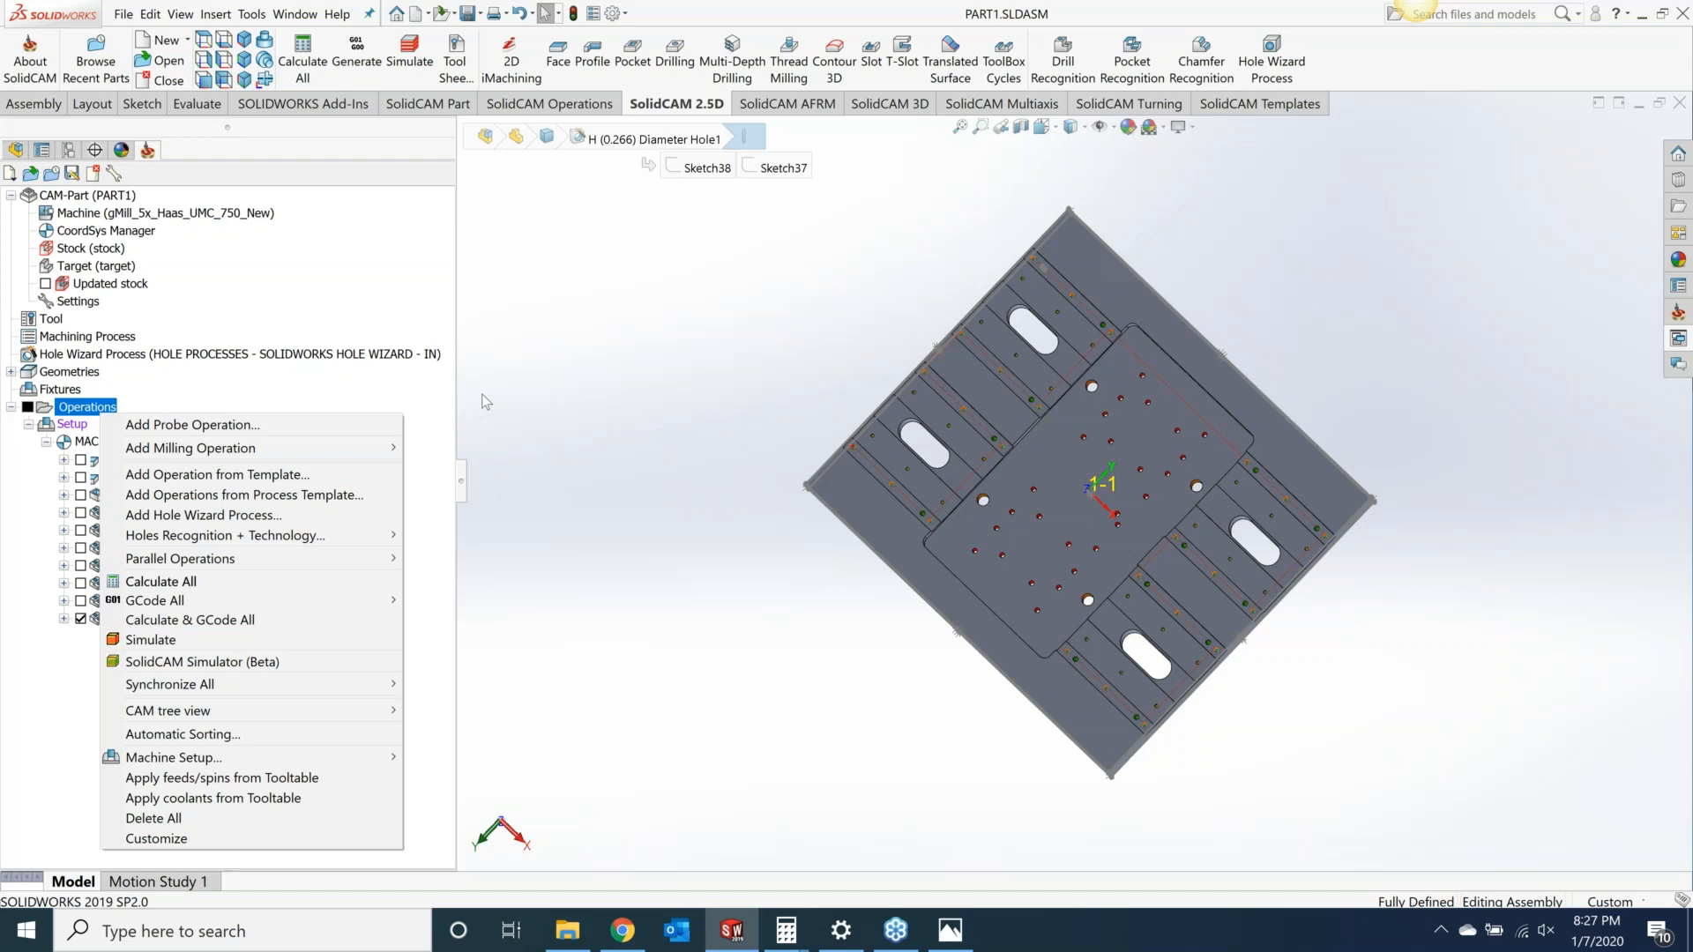
{"action": "left_click", "coordinate": [674, 411]}
{"action": "scroll", "coordinate": [961, 415], "scroll_direction": "down", "scroll_amount": 10}
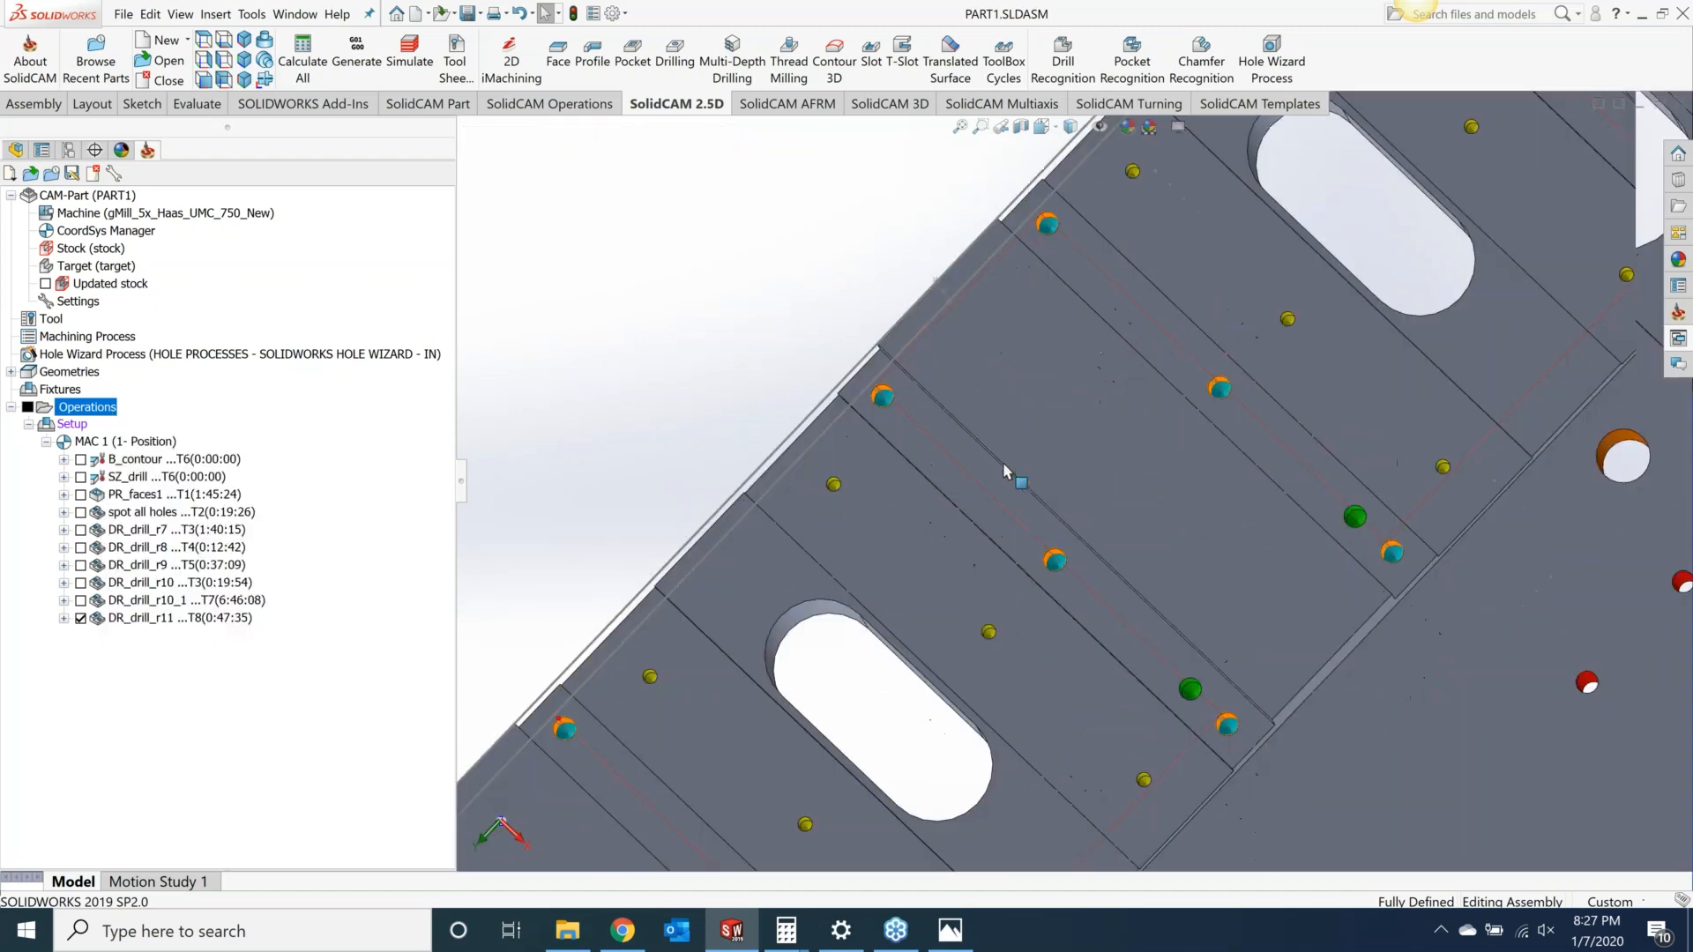
{"action": "scroll", "coordinate": [852, 478], "scroll_direction": "up", "scroll_amount": 10}
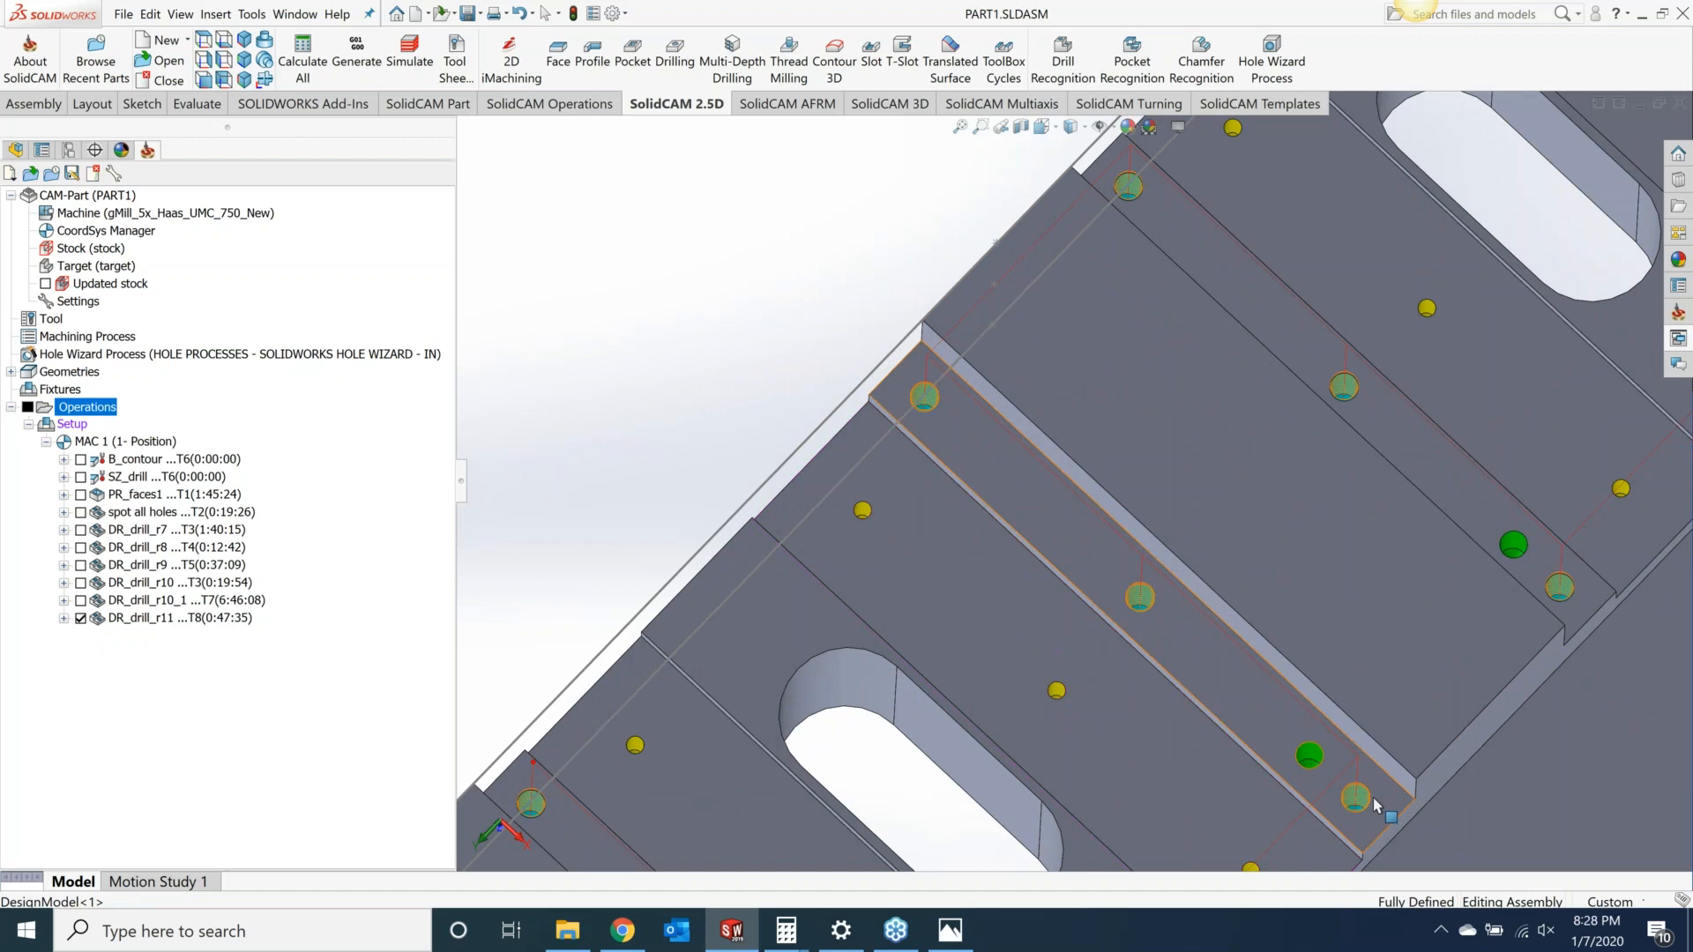
{"action": "scroll", "coordinate": [1390, 806], "scroll_direction": "down", "scroll_amount": 5}
{"action": "scroll", "coordinate": [1212, 706], "scroll_direction": "down", "scroll_amount": 3}
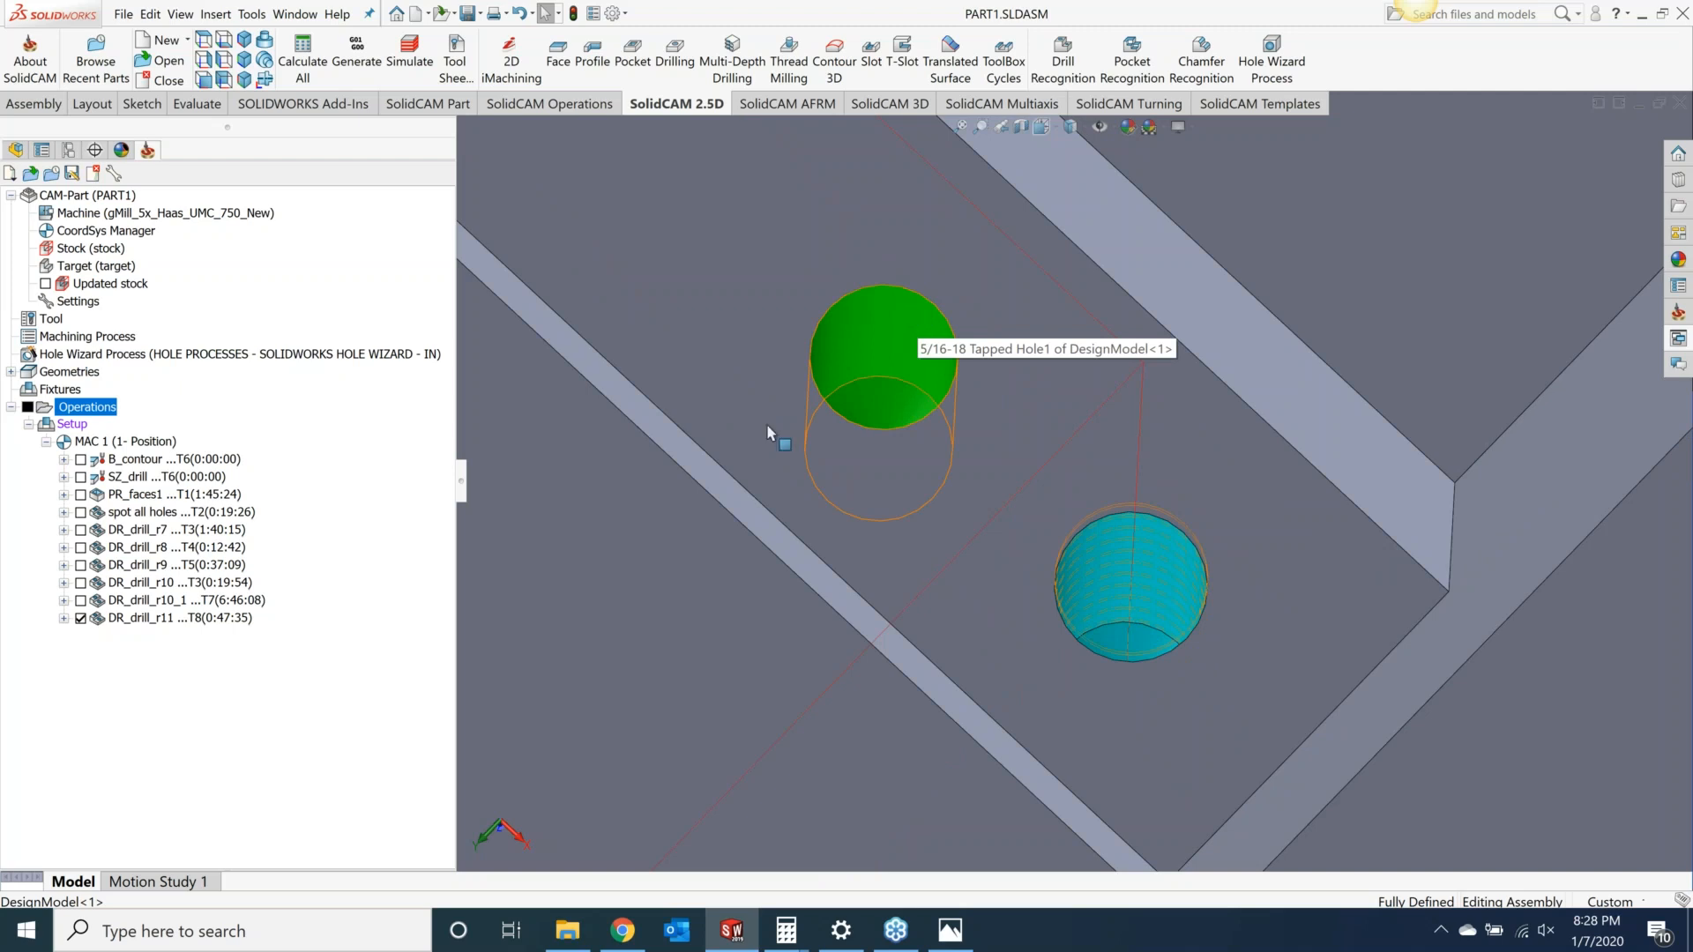
{"action": "left_click", "coordinate": [16, 149]}
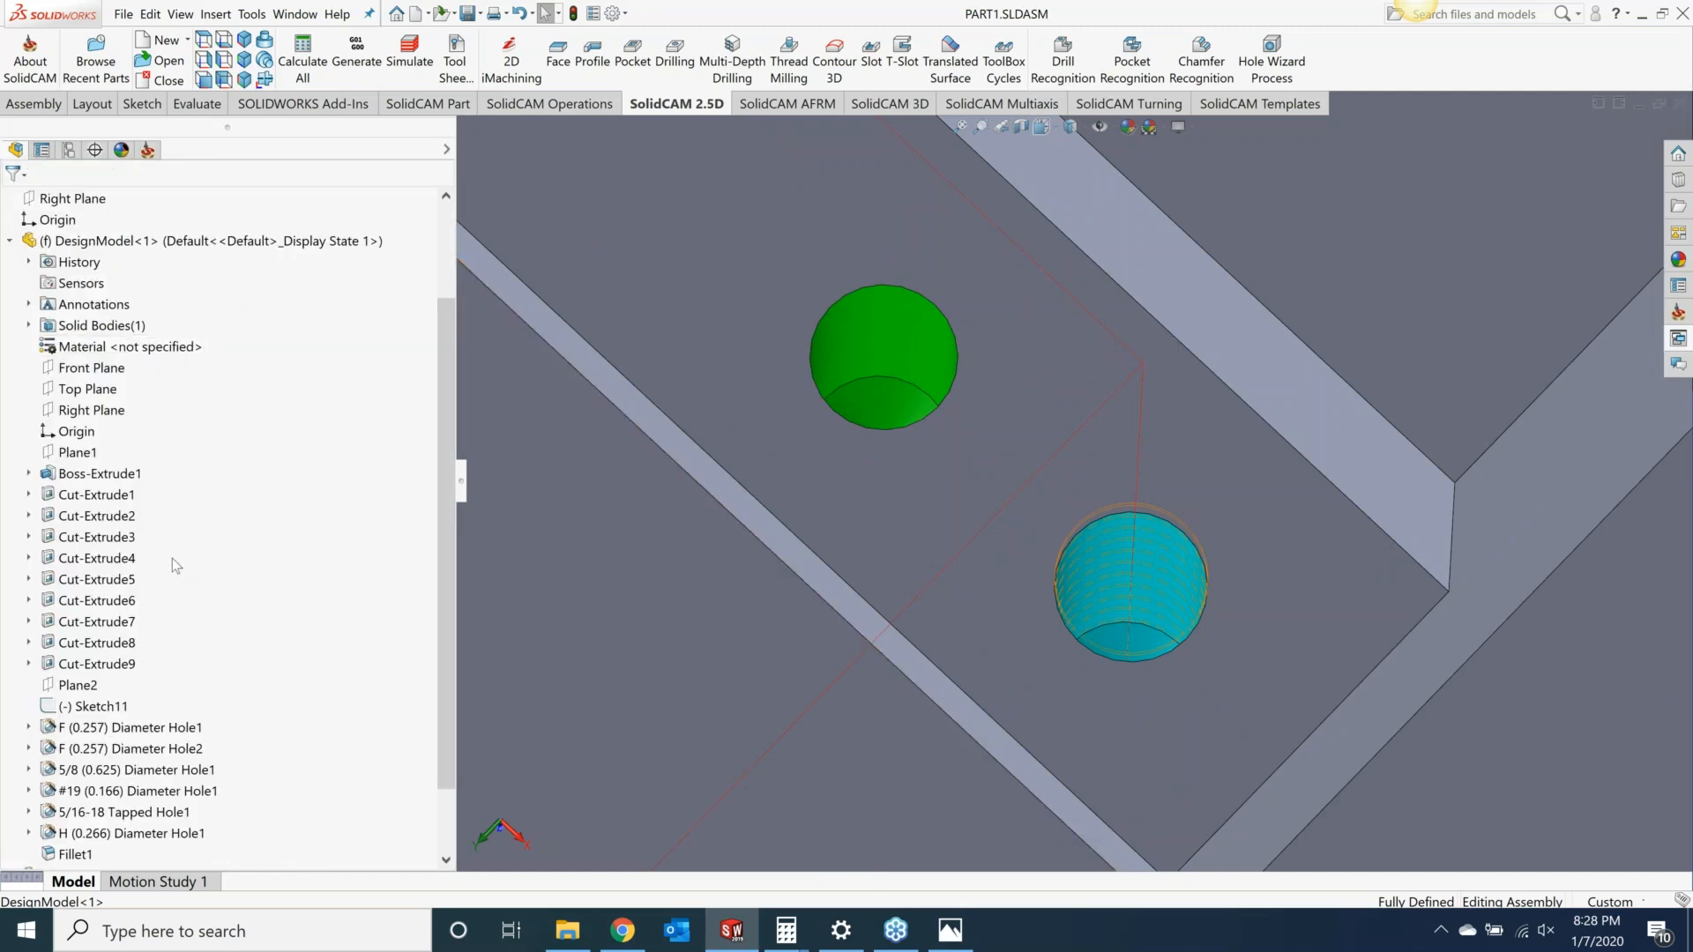
{"action": "right_click", "coordinate": [127, 778]}
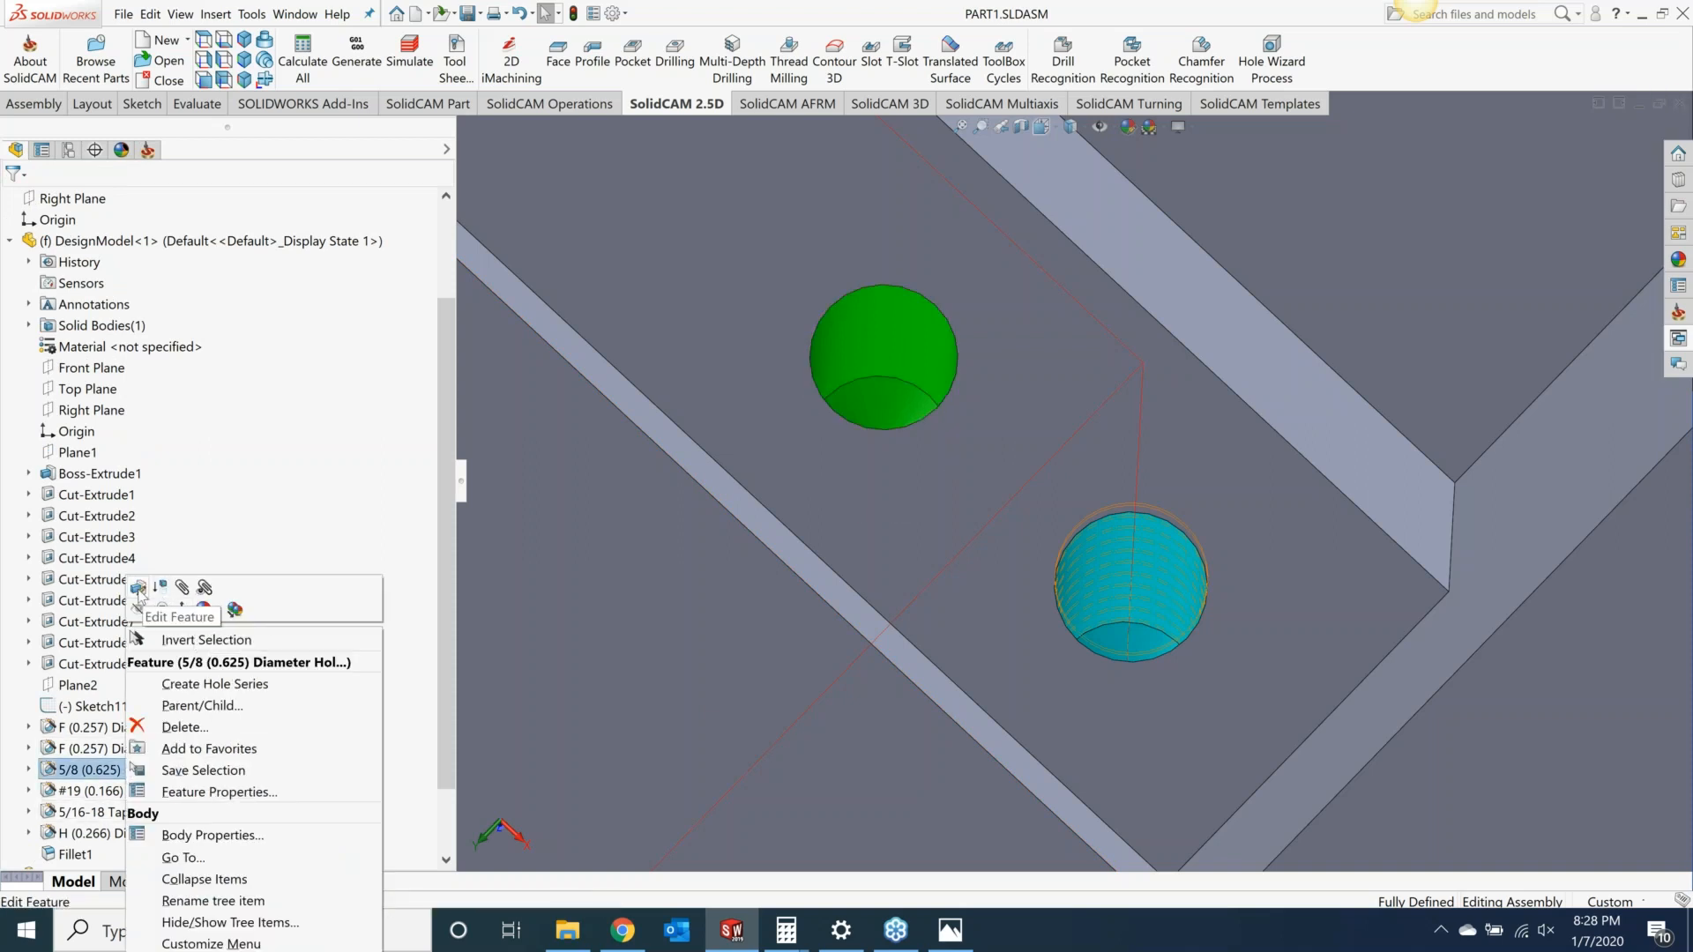
{"action": "left_click", "coordinate": [138, 589]}
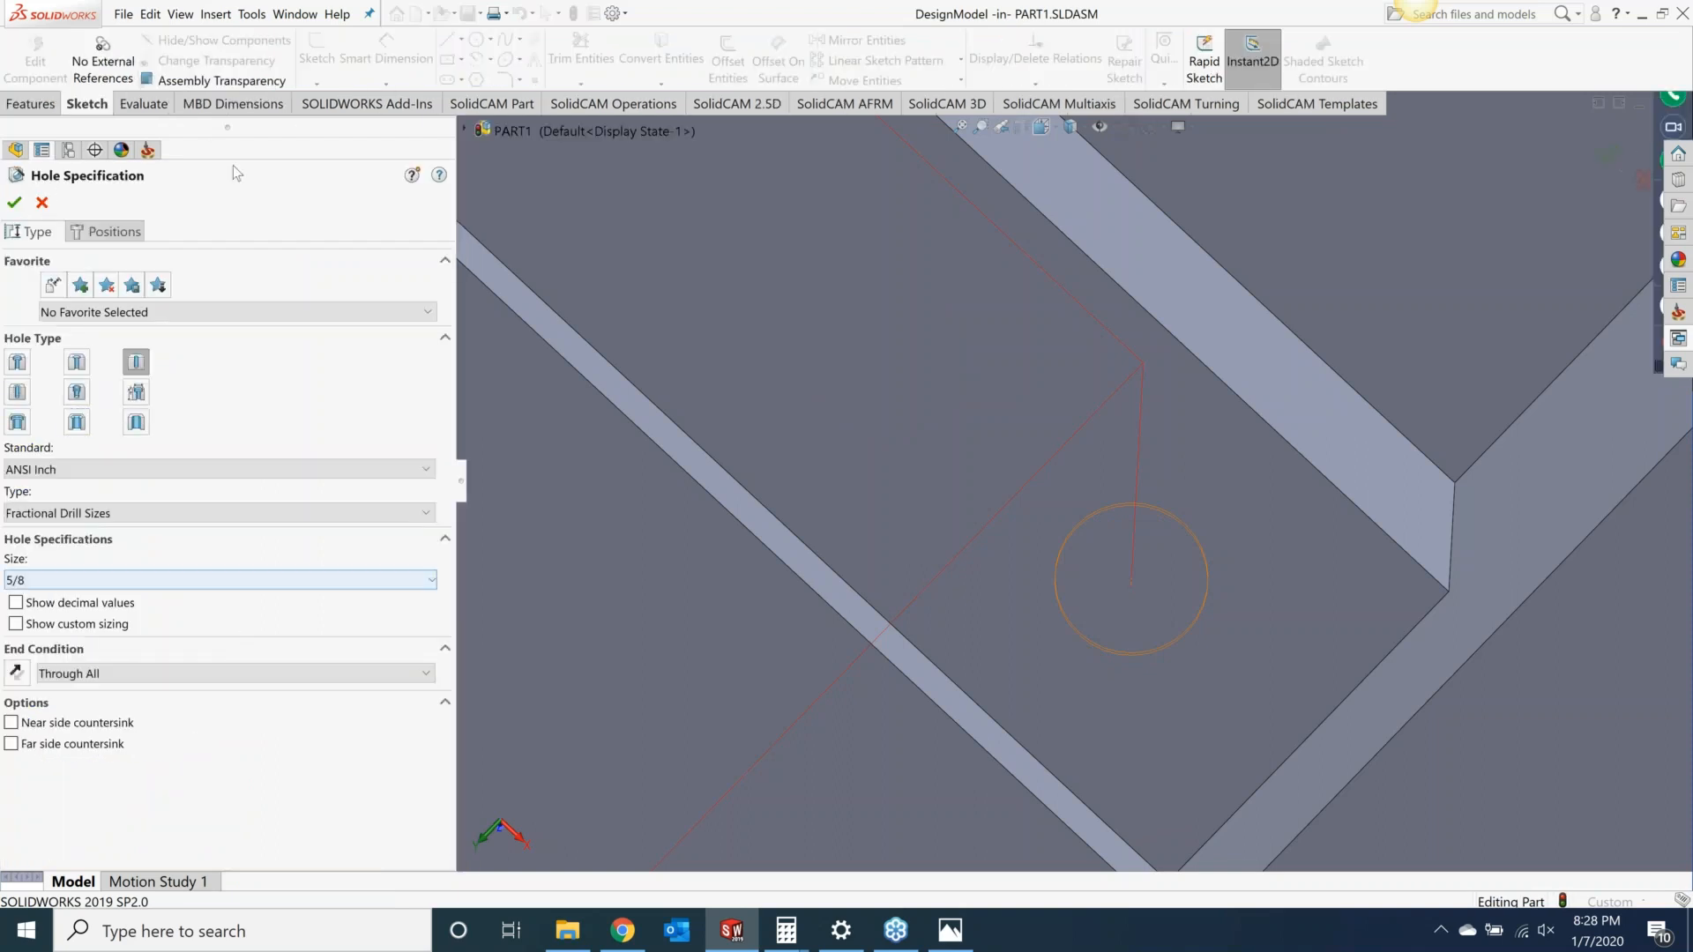
{"action": "left_click", "coordinate": [14, 202]}
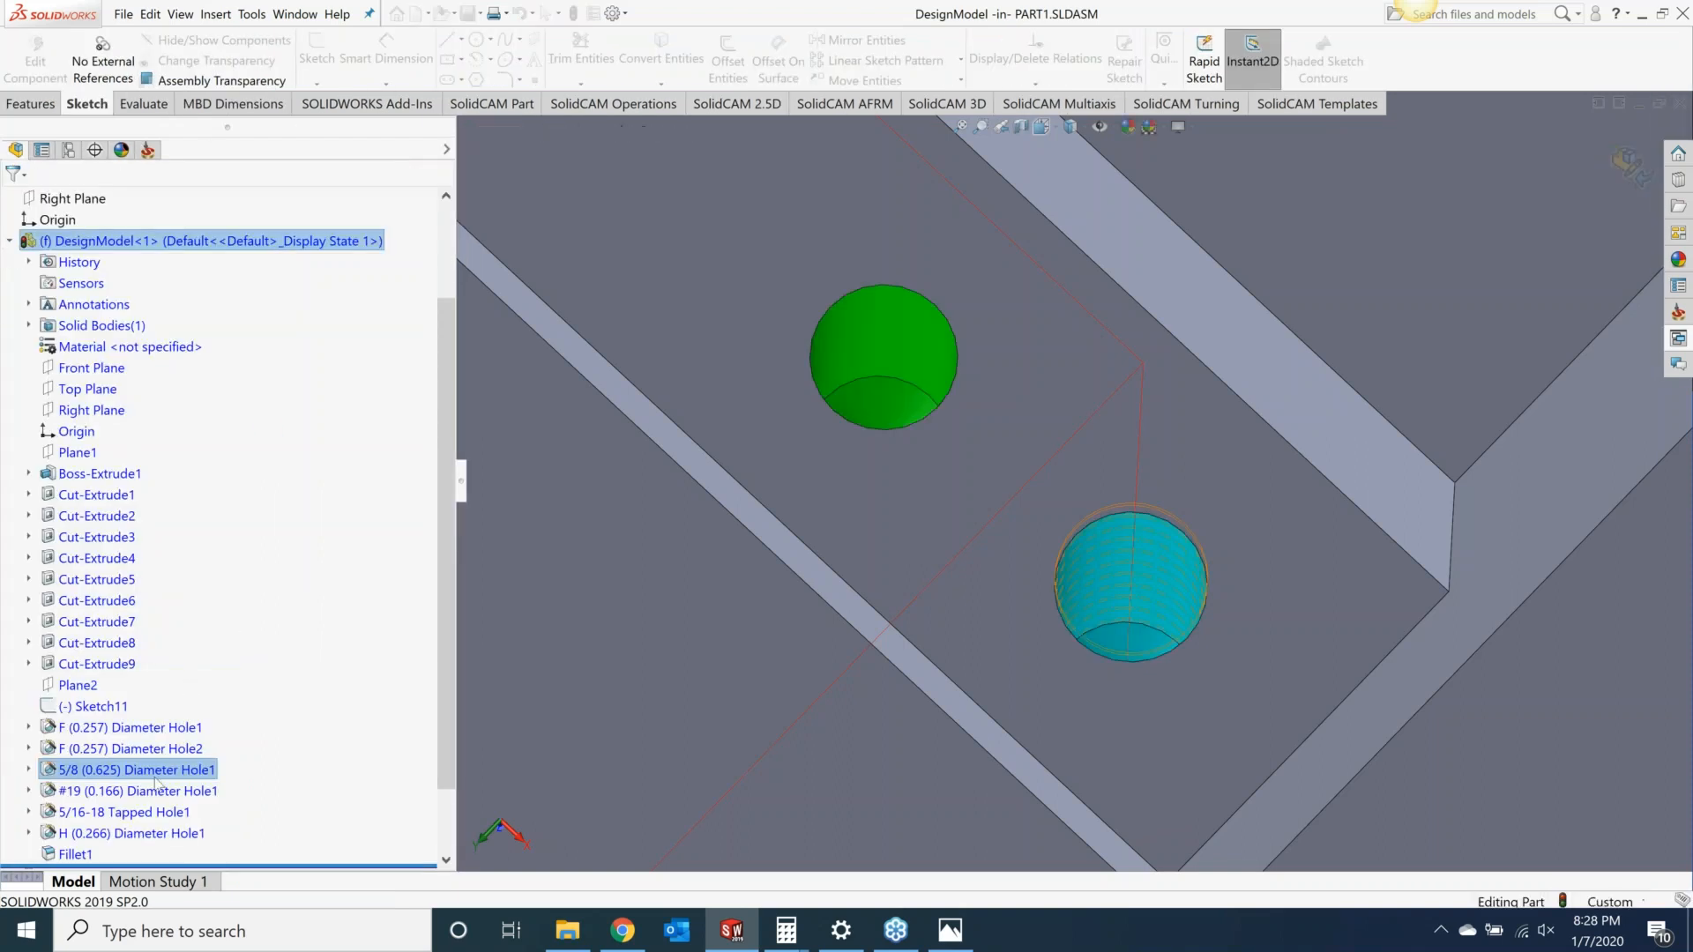
Step: Try to switch the 5/16-18 tapped hole's specification option to tap drill diameter
{"action": "left_click", "coordinate": [159, 812]}
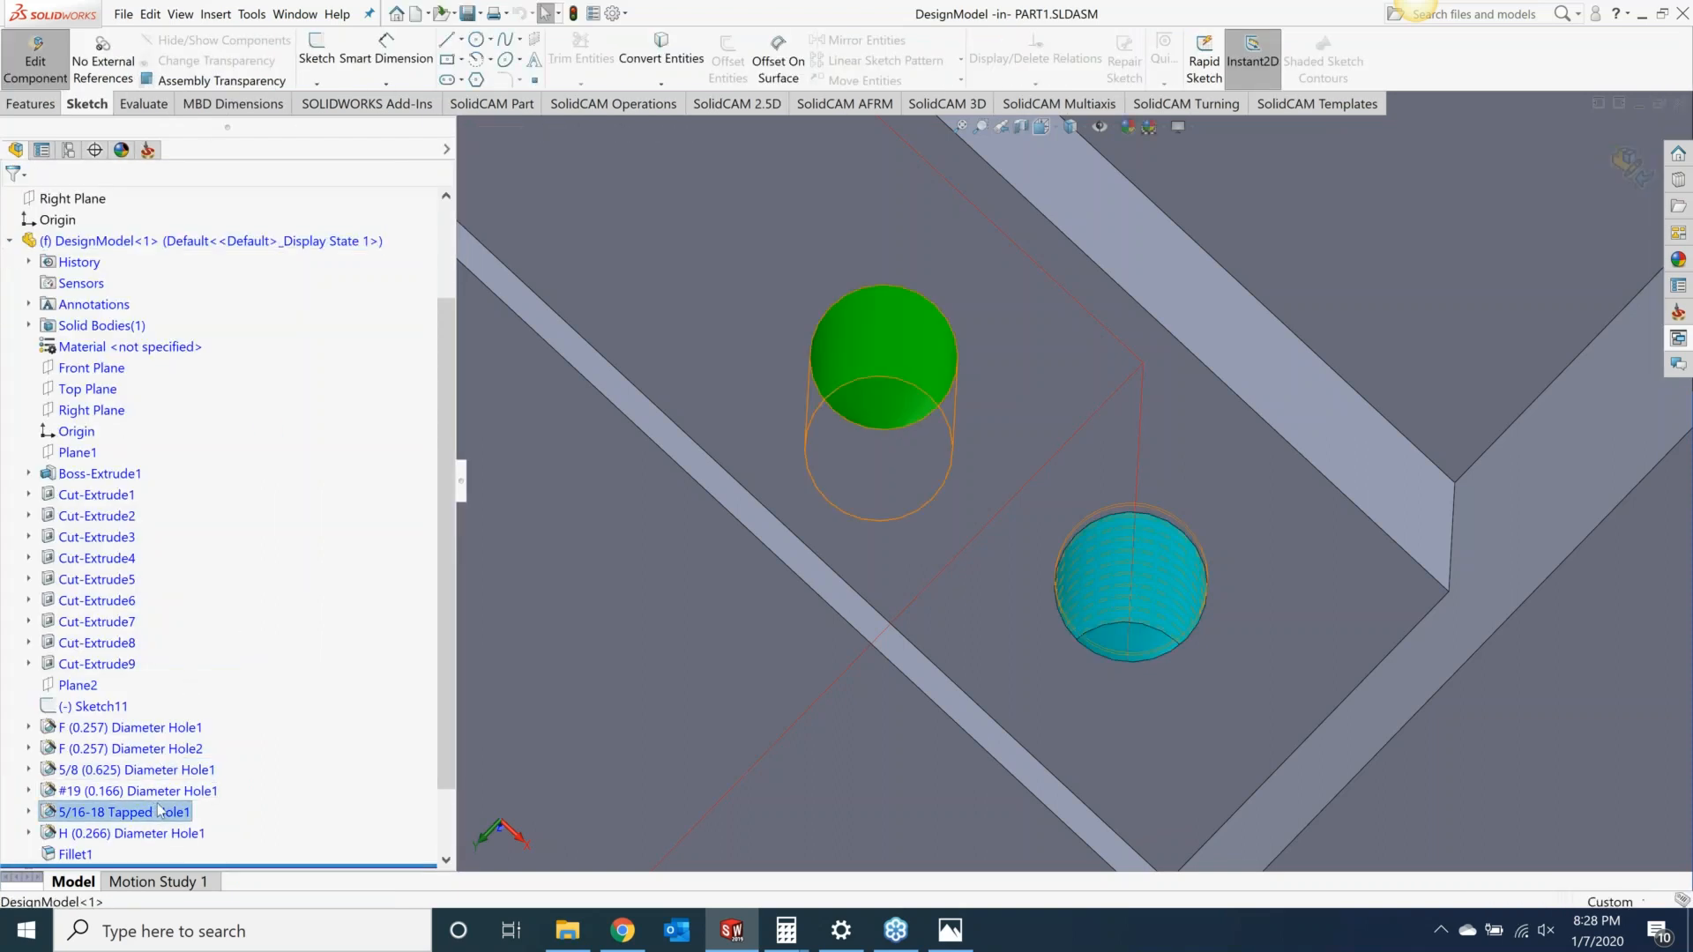
{"action": "right_click", "coordinate": [160, 811]}
{"action": "left_click", "coordinate": [163, 579]}
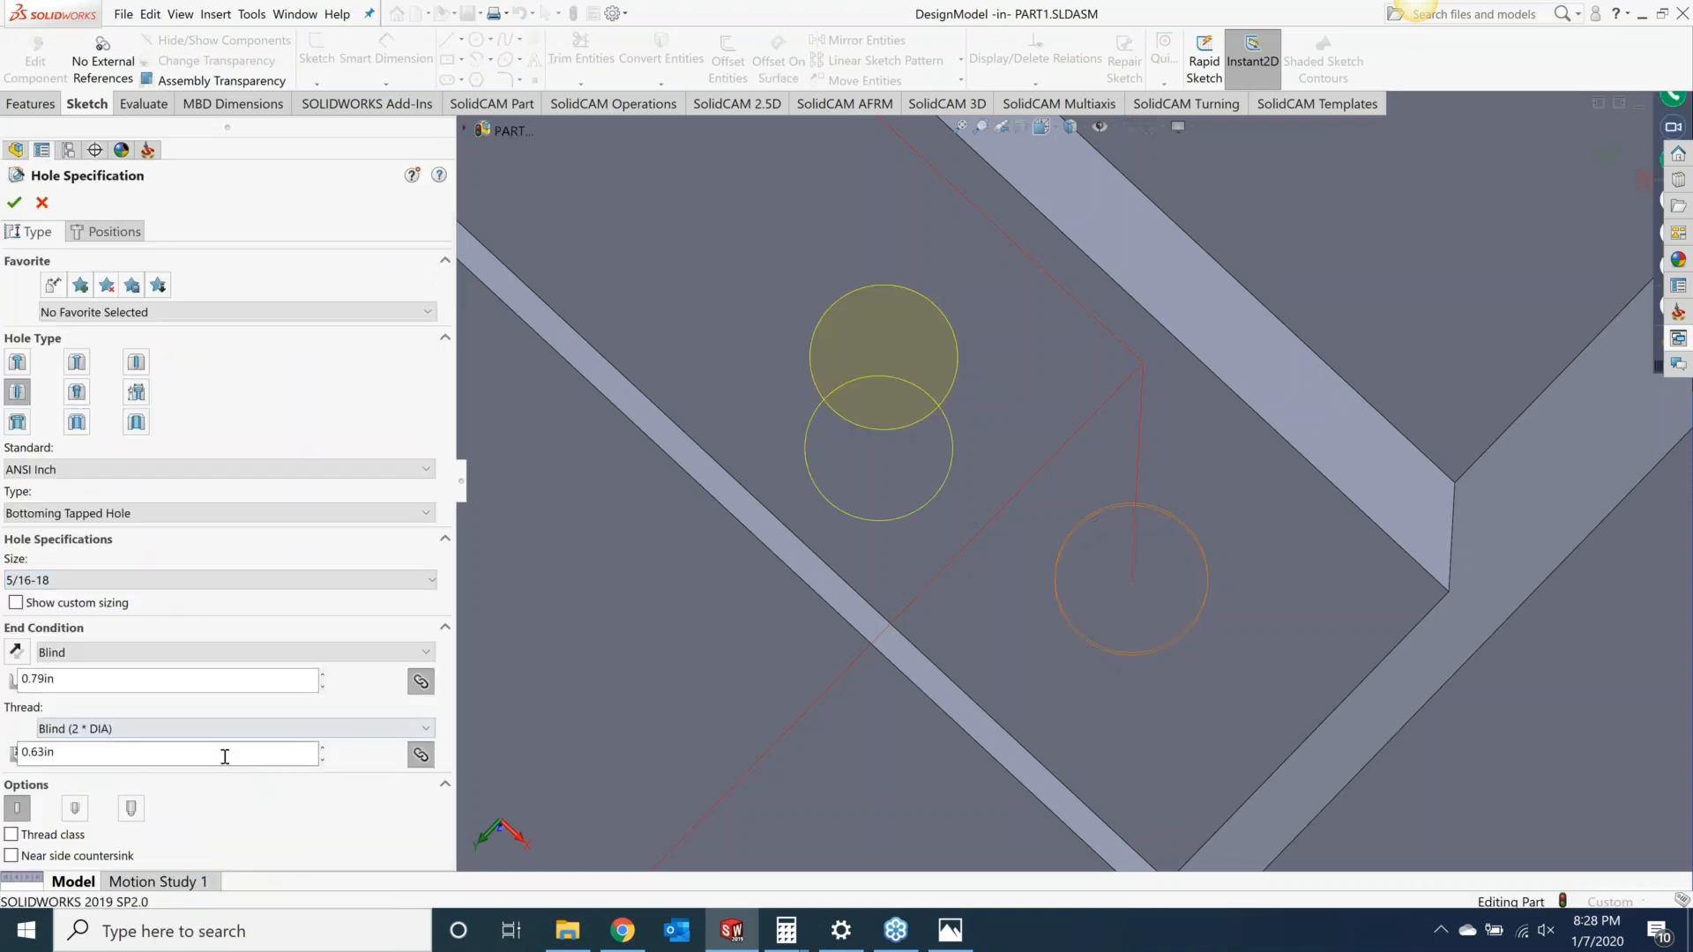
{"action": "left_click", "coordinate": [22, 811]}
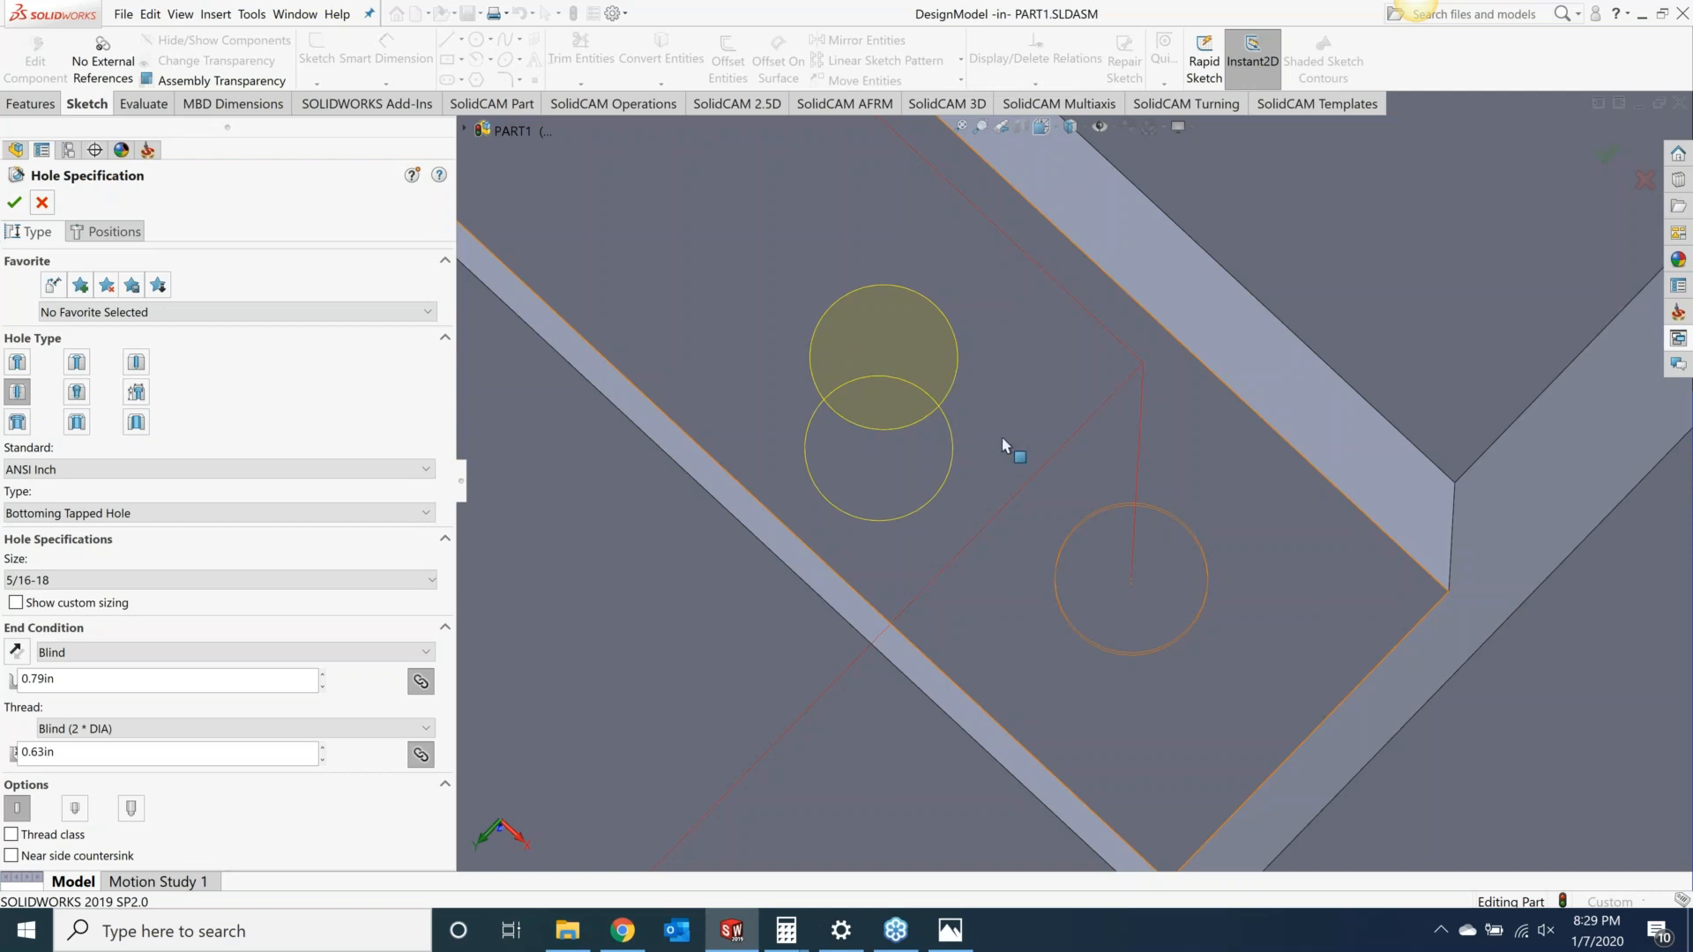
{"action": "mouse_move", "coordinate": [1003, 443]}
{"action": "middle_mouse_down"}
{"action": "mouse_move", "coordinate": [1002, 410]}
{"action": "mouse_move", "coordinate": [1029, 401]}
{"action": "mouse_move", "coordinate": [1014, 434]}
{"action": "middle_mouse_up"}
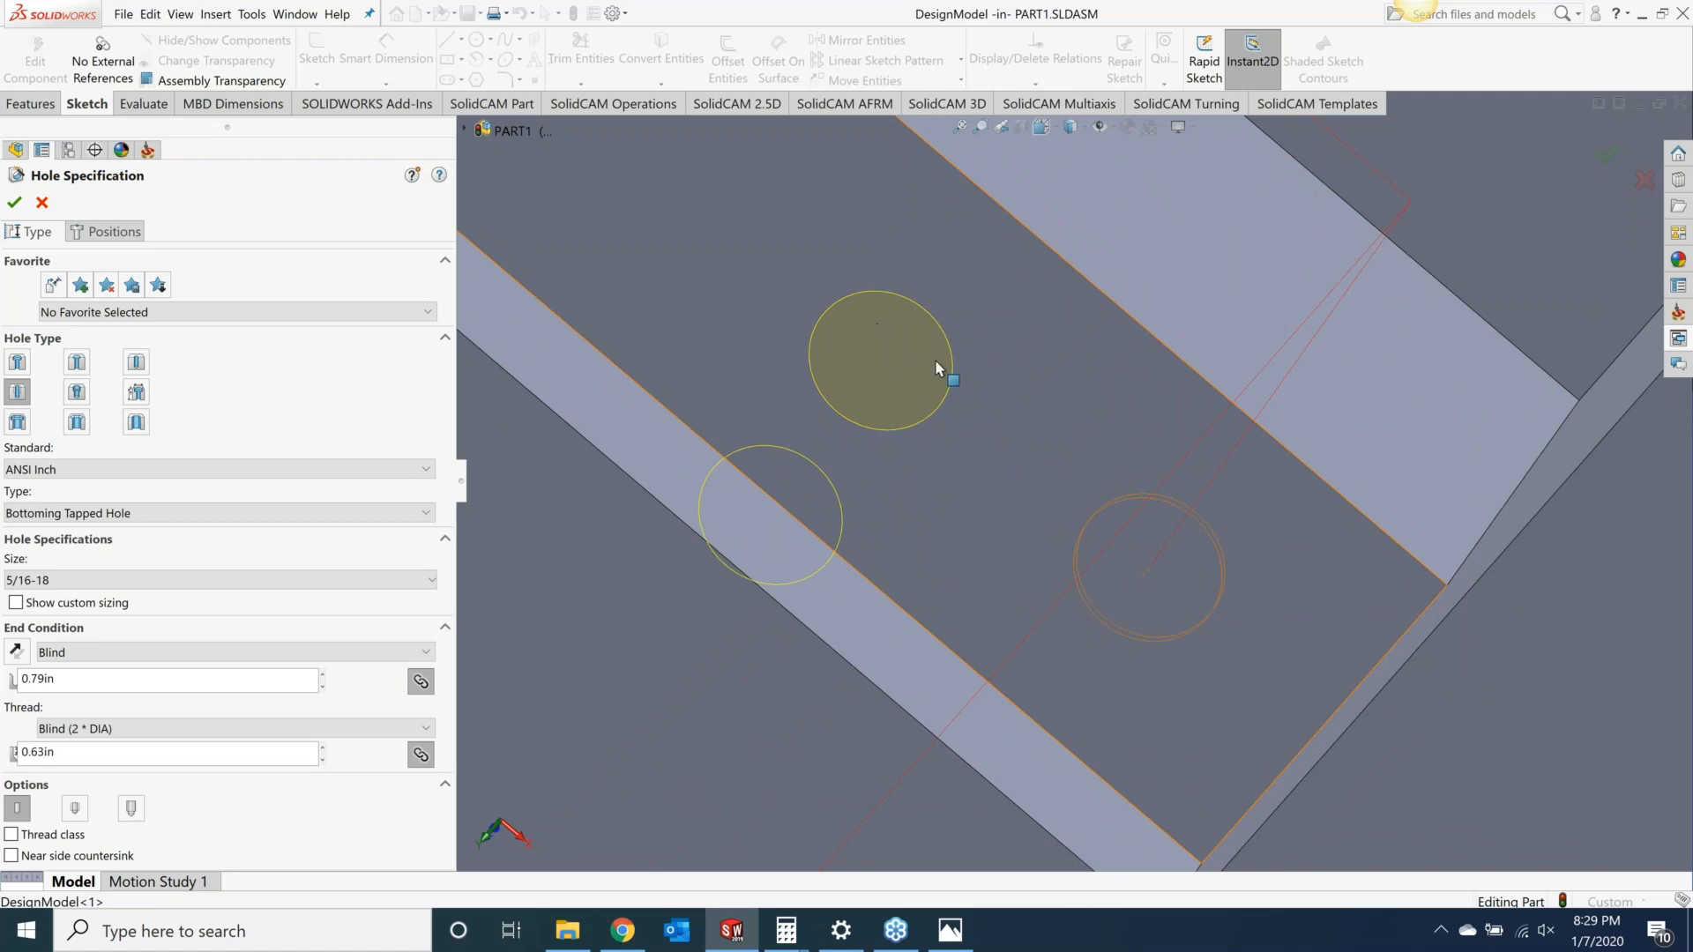
{"action": "left_click", "coordinate": [42, 202]}
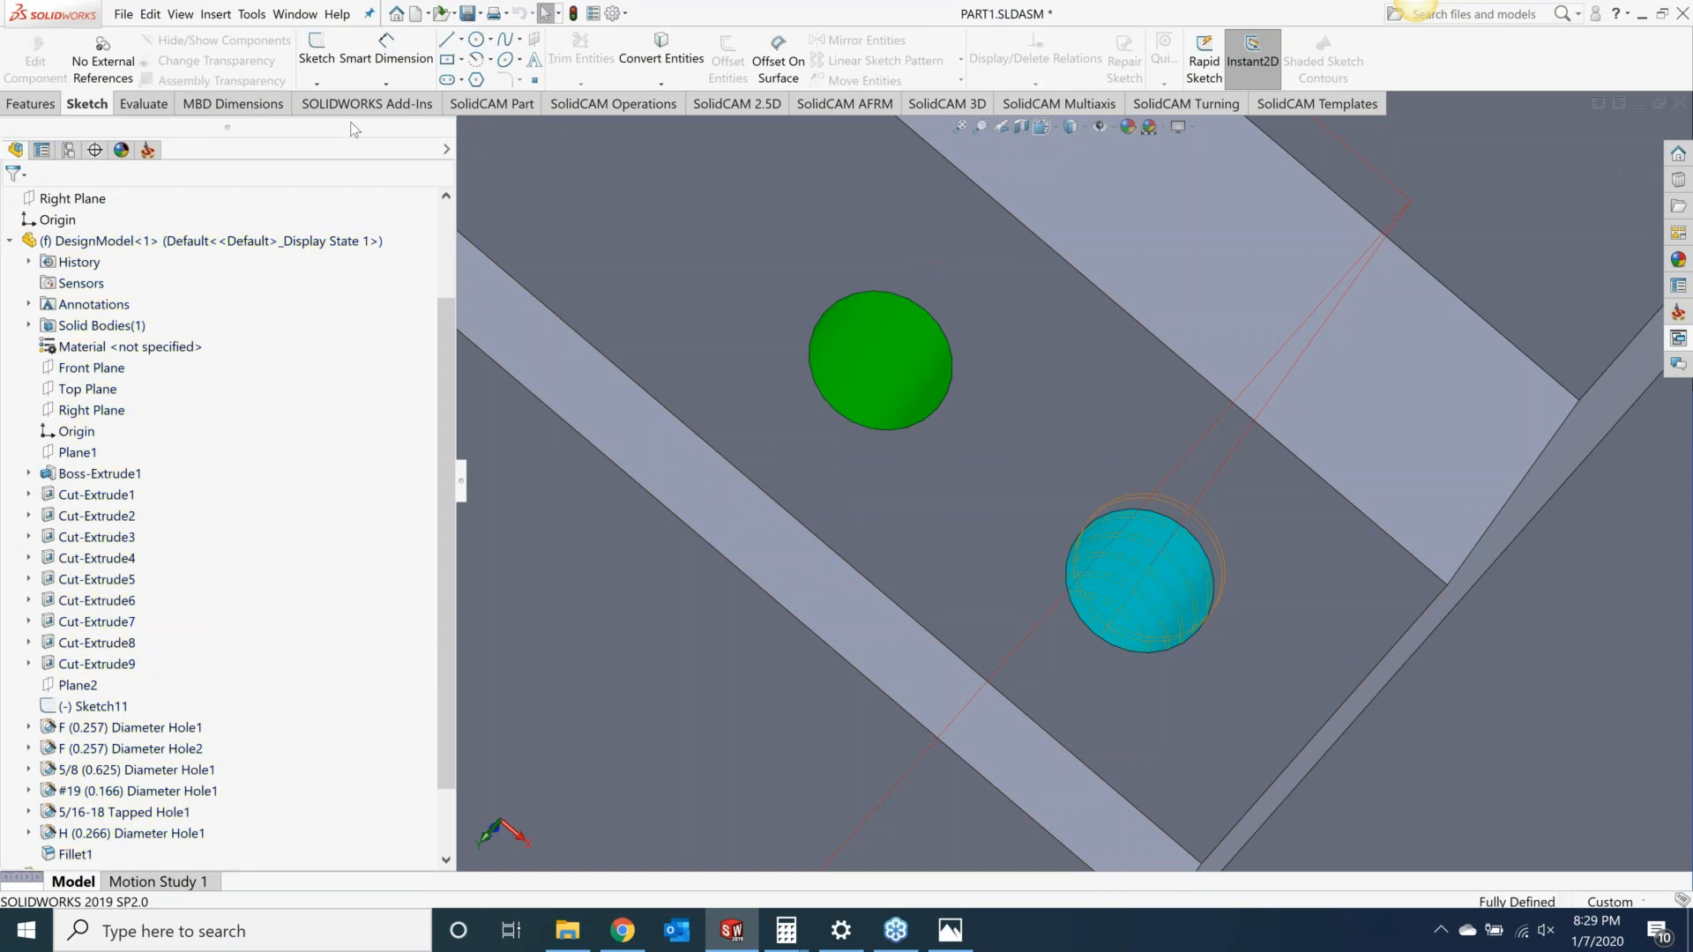
Step: Switch back to the SolidCAM manager tree and review the colored holes across the whole part
{"action": "left_click", "coordinate": [150, 154]}
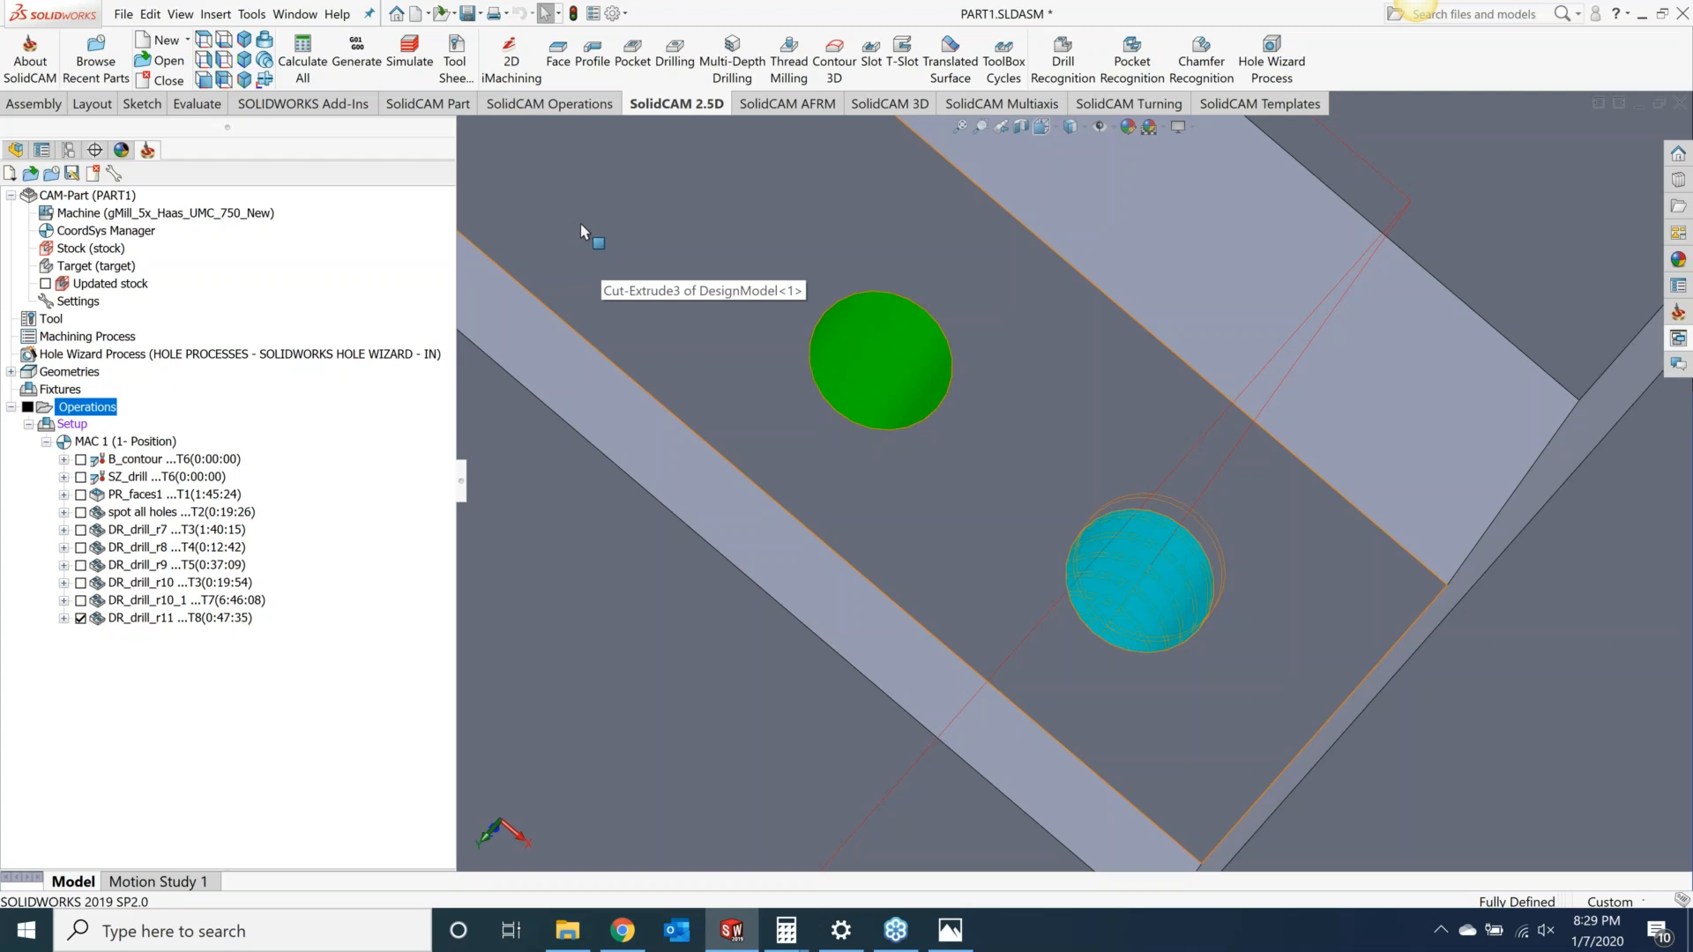
{"action": "scroll", "coordinate": [929, 377], "scroll_direction": "up", "scroll_amount": 10}
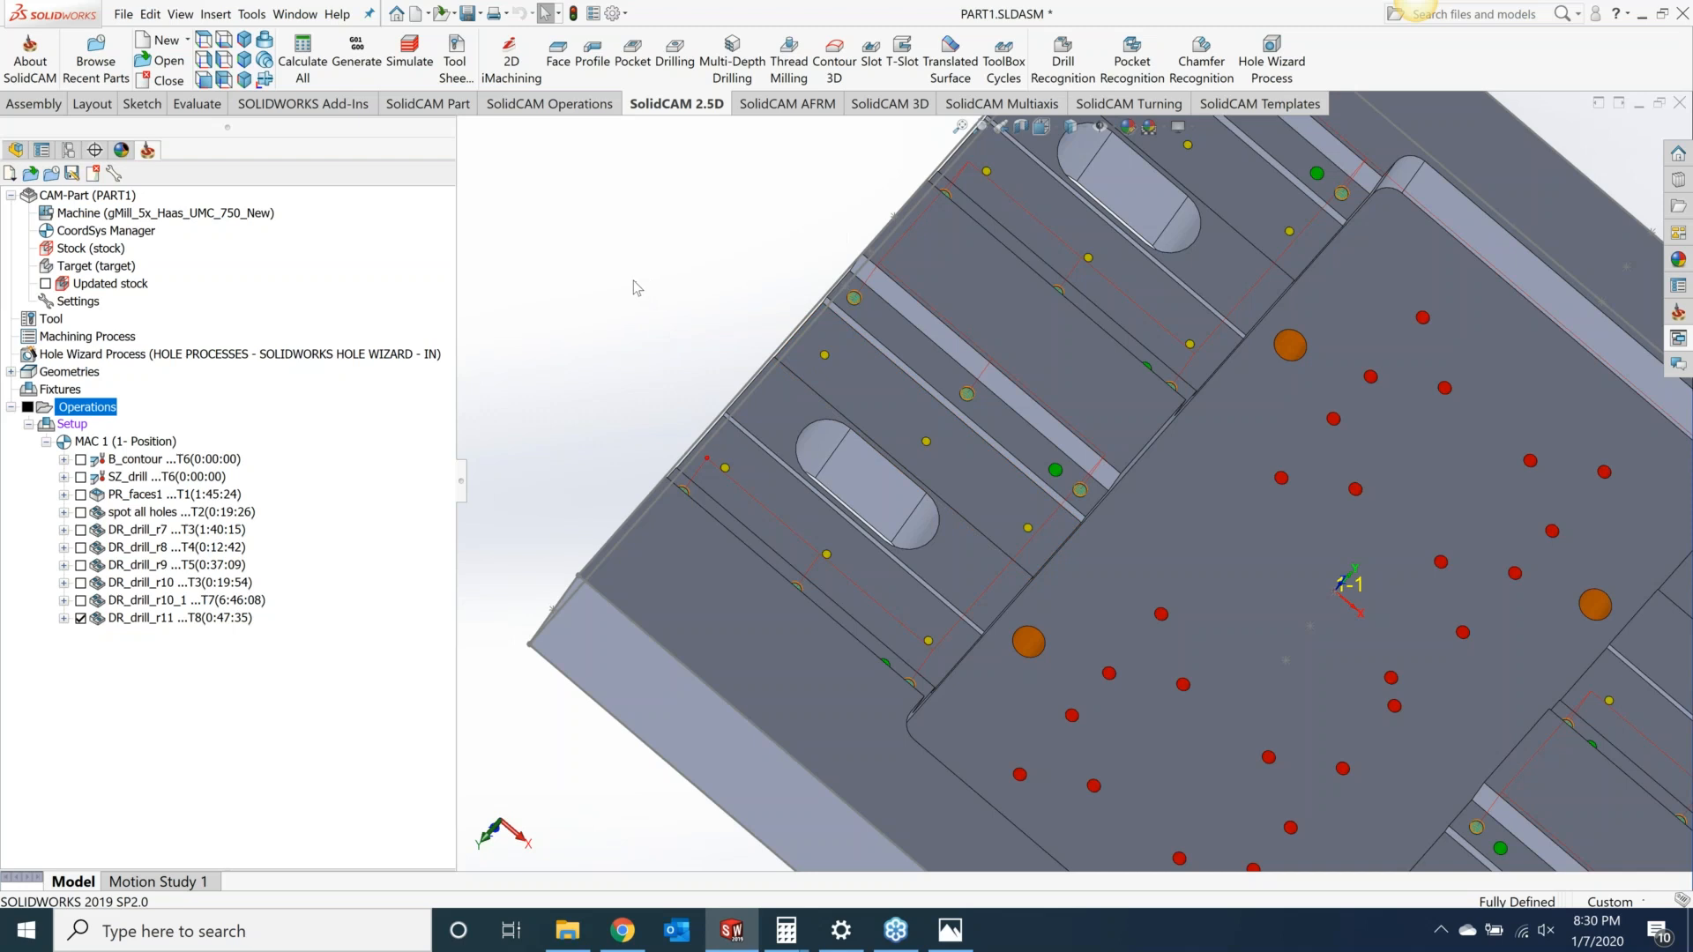
{"action": "scroll", "coordinate": [1053, 363], "scroll_direction": "up", "scroll_amount": 5}
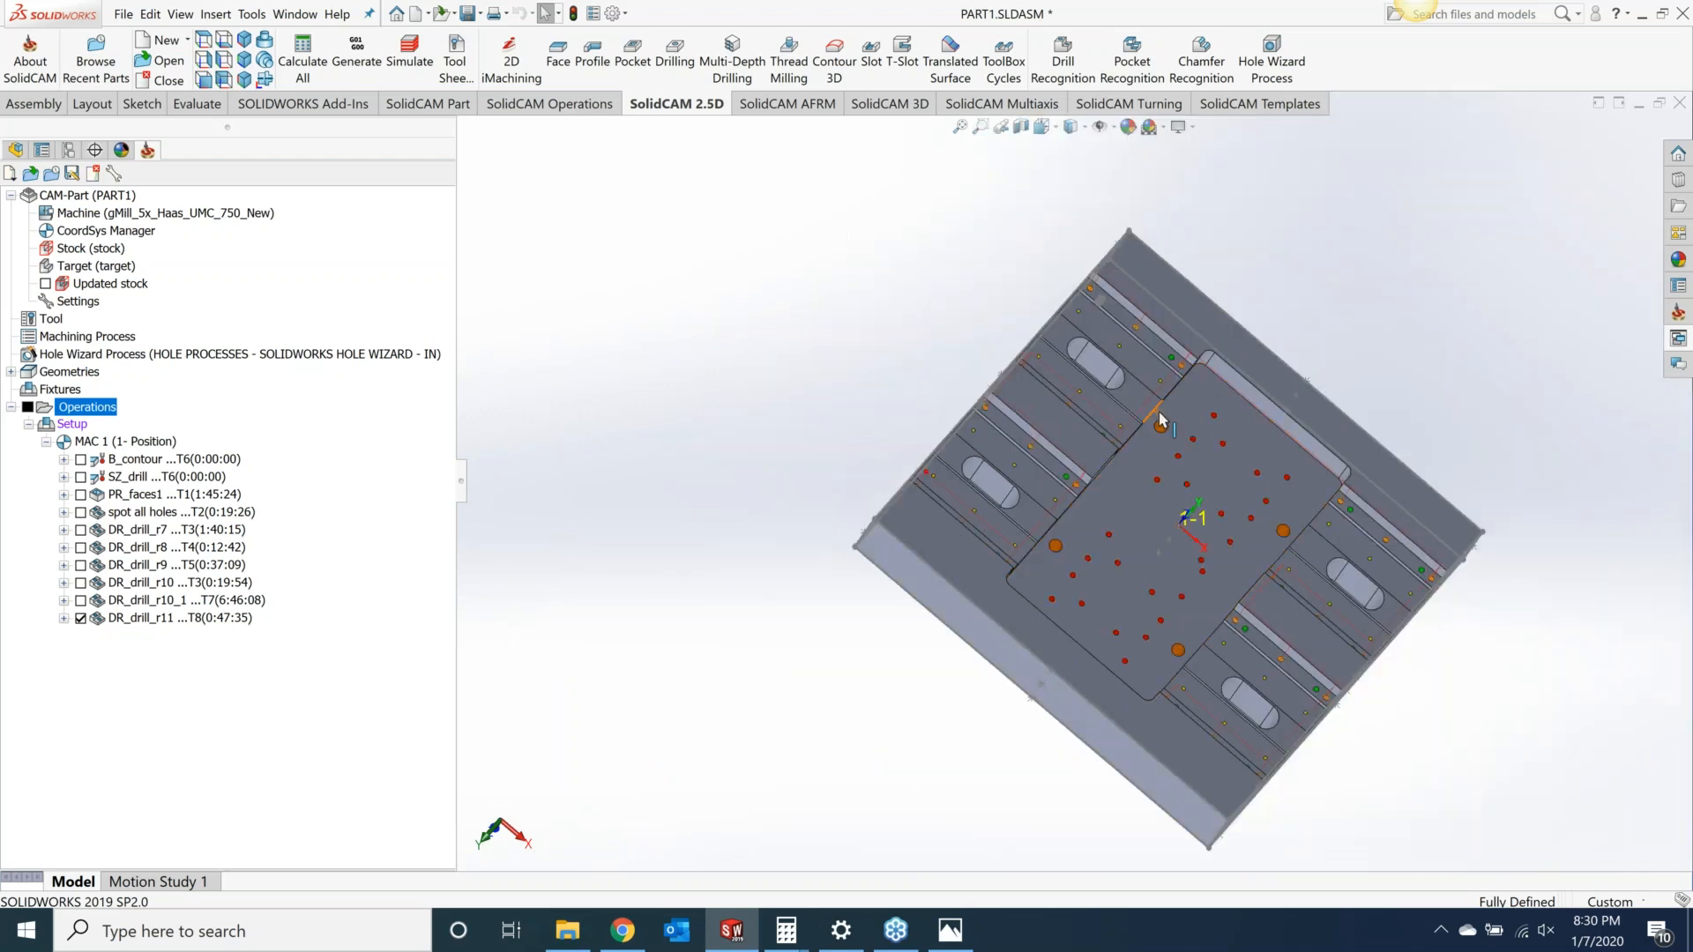
{"action": "scroll", "coordinate": [1338, 494], "scroll_direction": "down", "scroll_amount": 2}
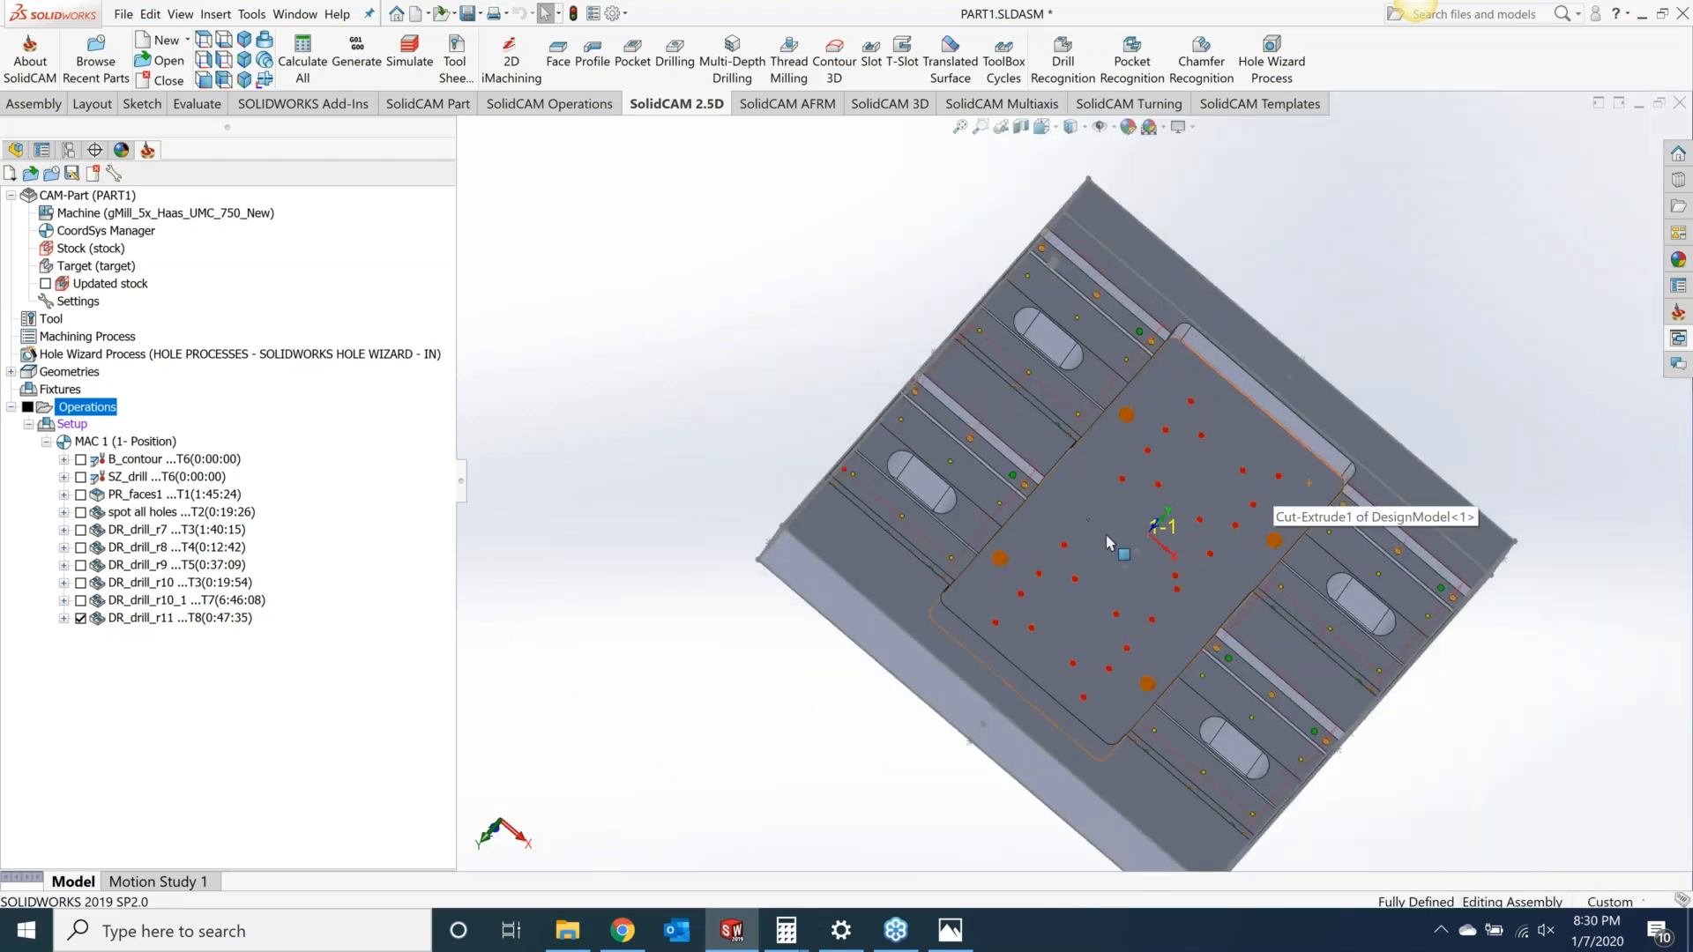
{"action": "scroll", "coordinate": [1115, 468], "scroll_direction": "down", "scroll_amount": 3}
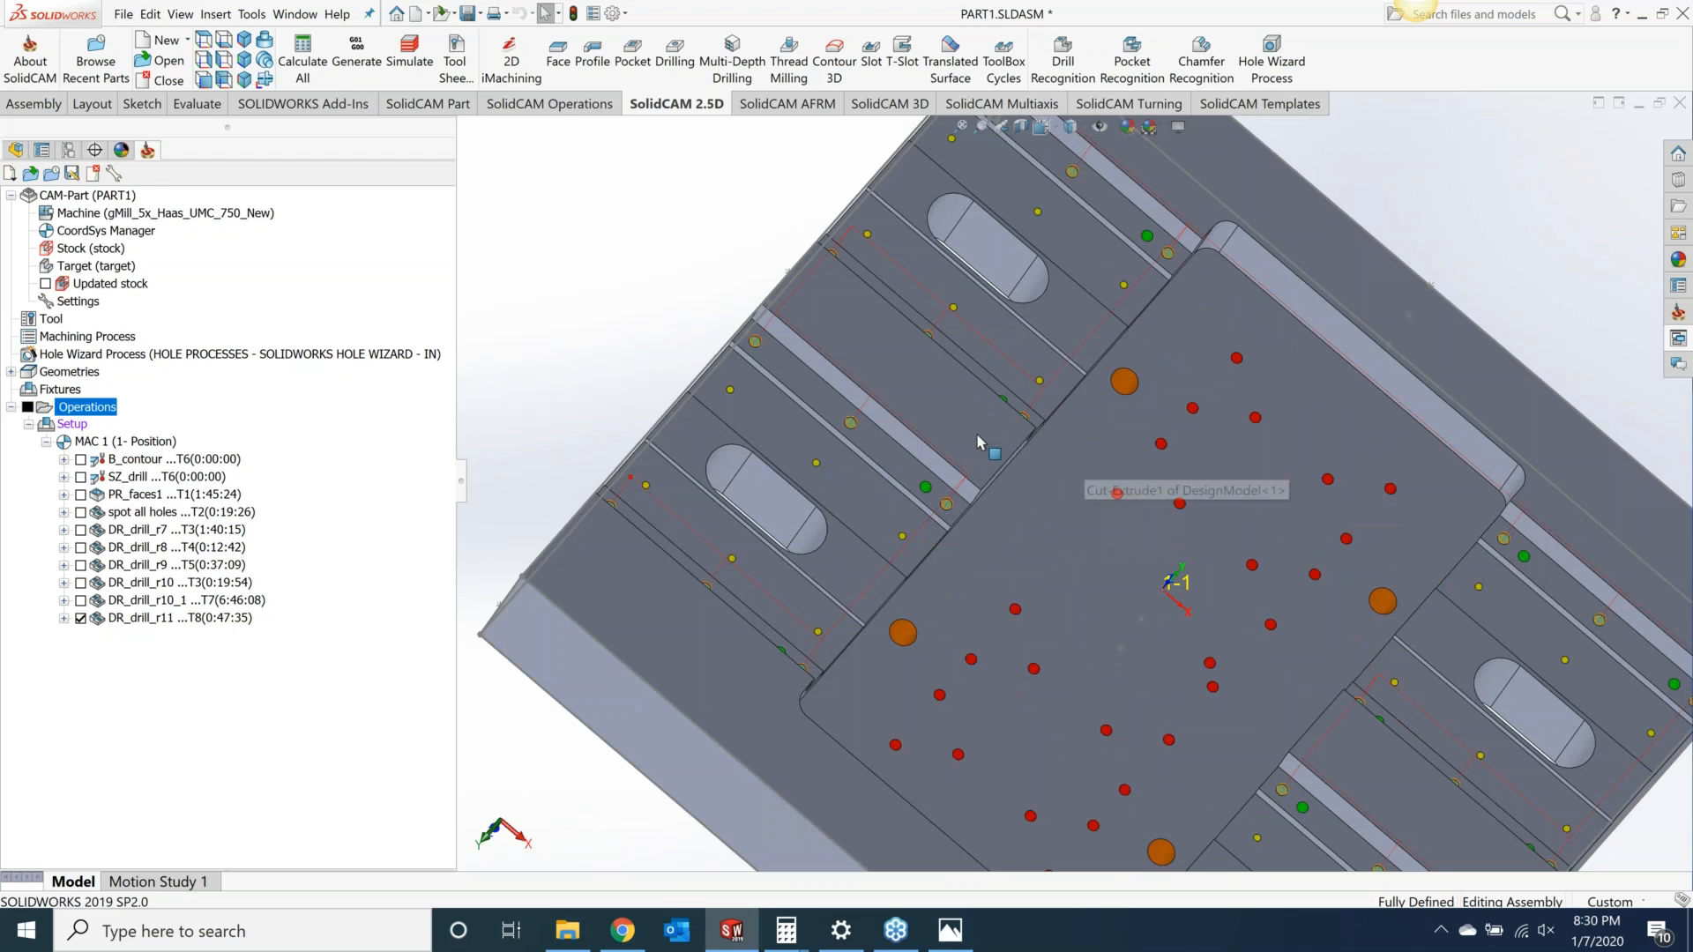
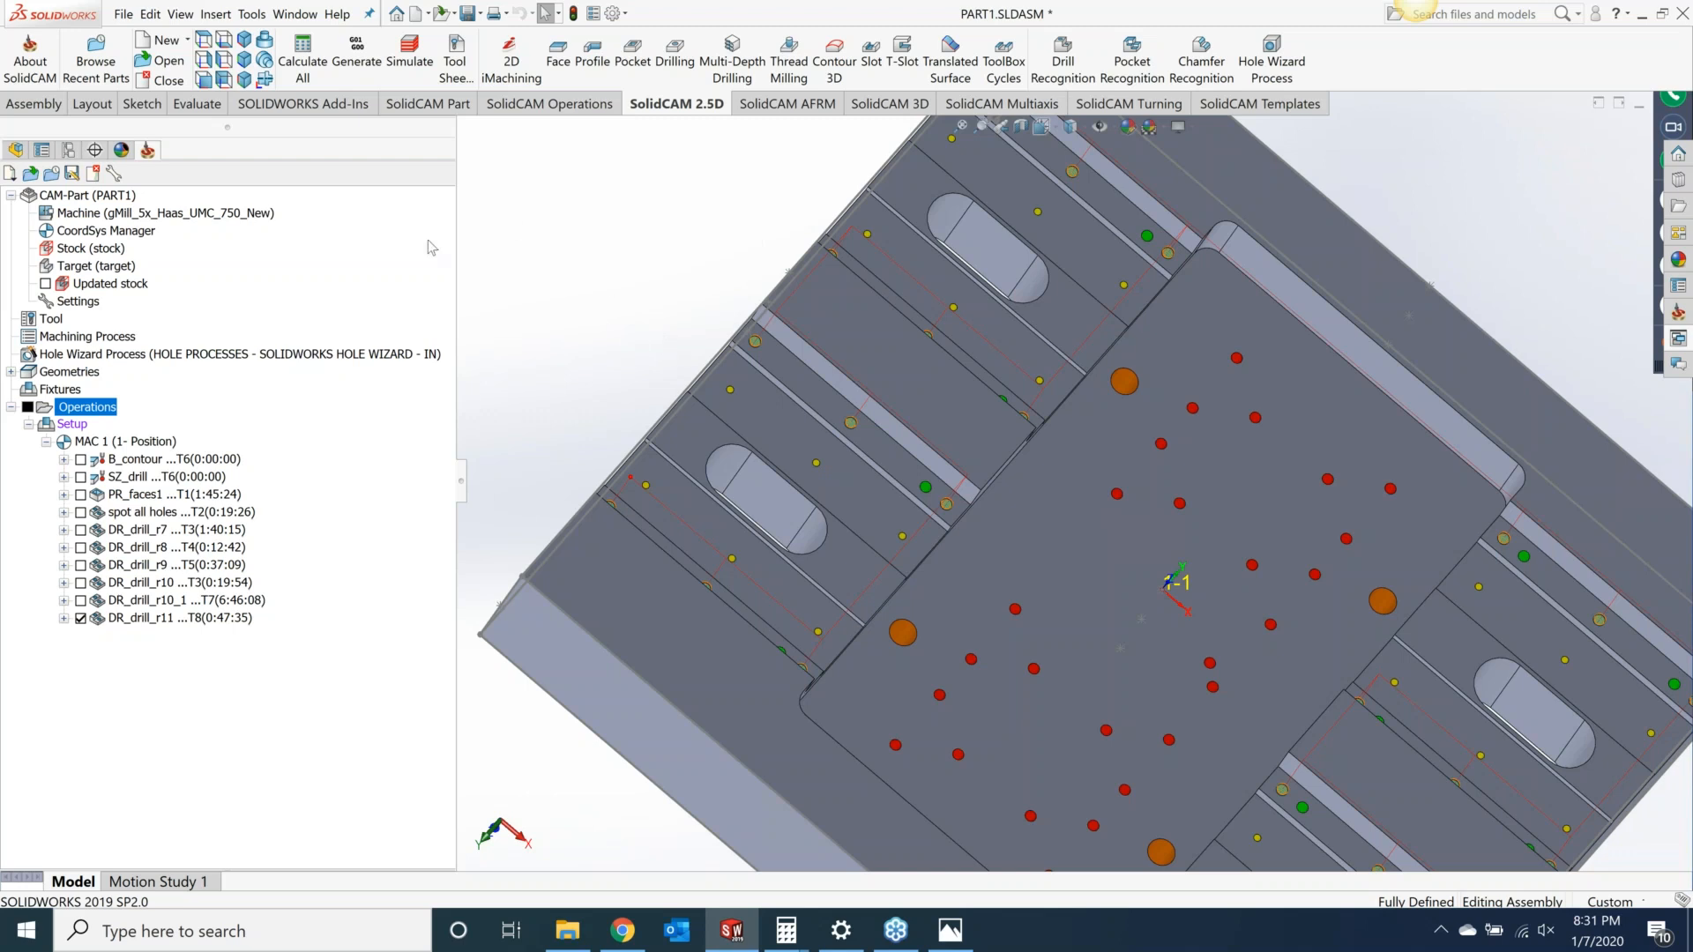
Step: Open the 5/16-18 tapped hole's Hole Wizard specification, show custom sizing to review its tap drill diameter, then cancel out
{"action": "left_click", "coordinate": [26, 152]}
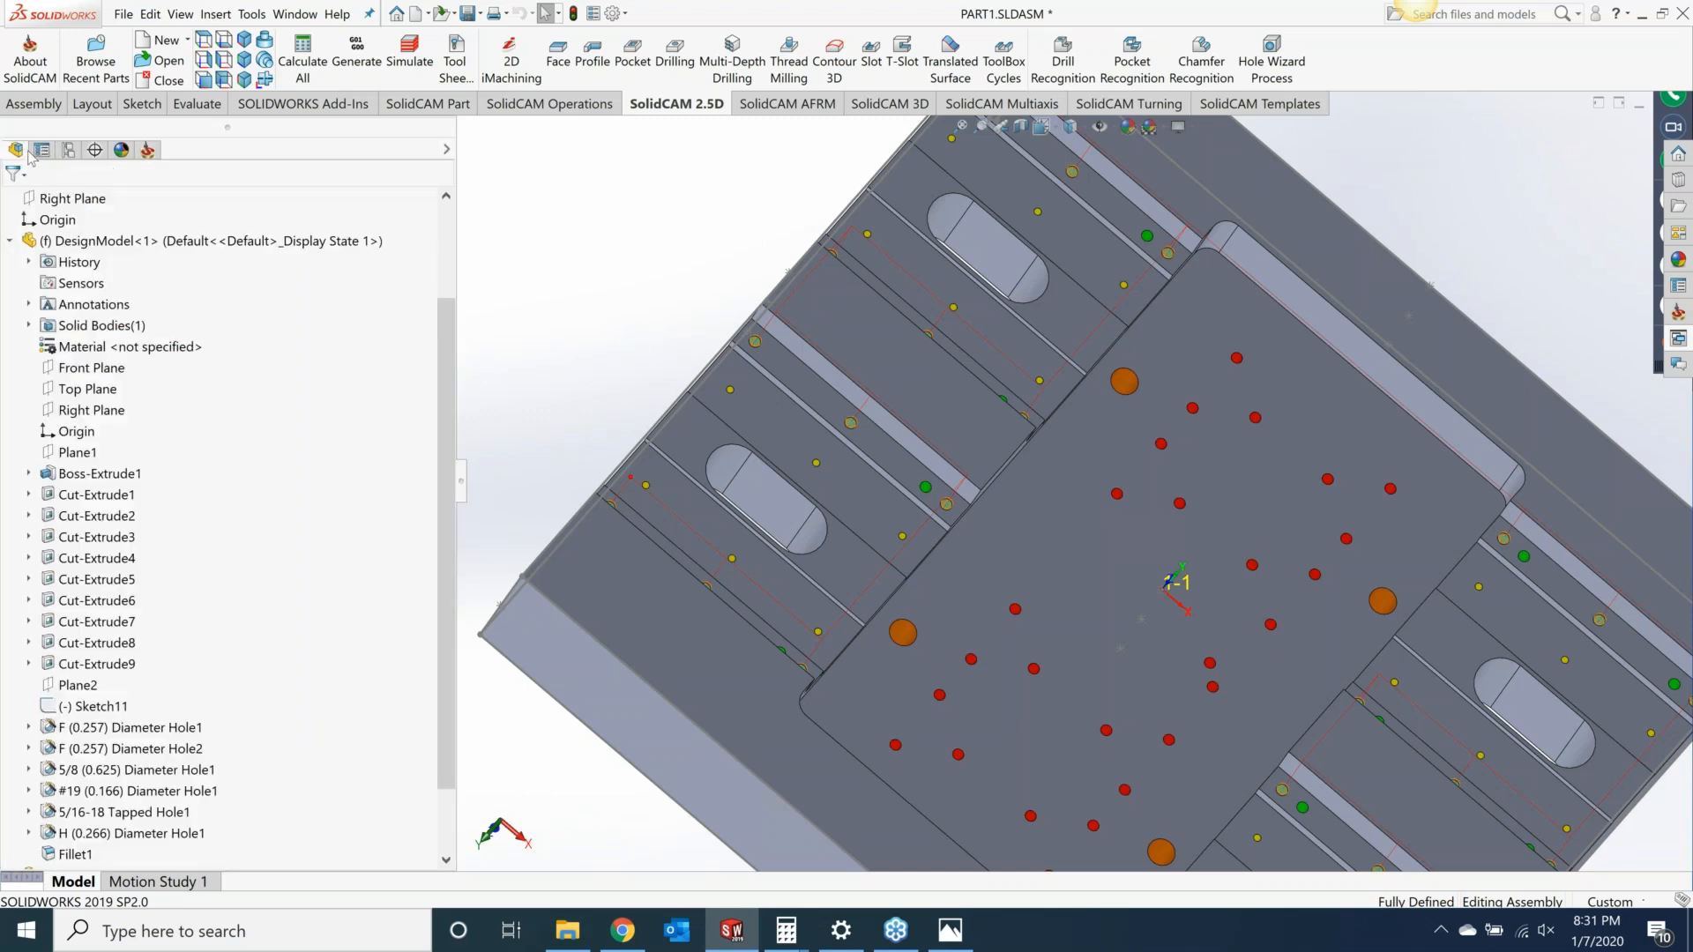
{"action": "right_click", "coordinate": [113, 816]}
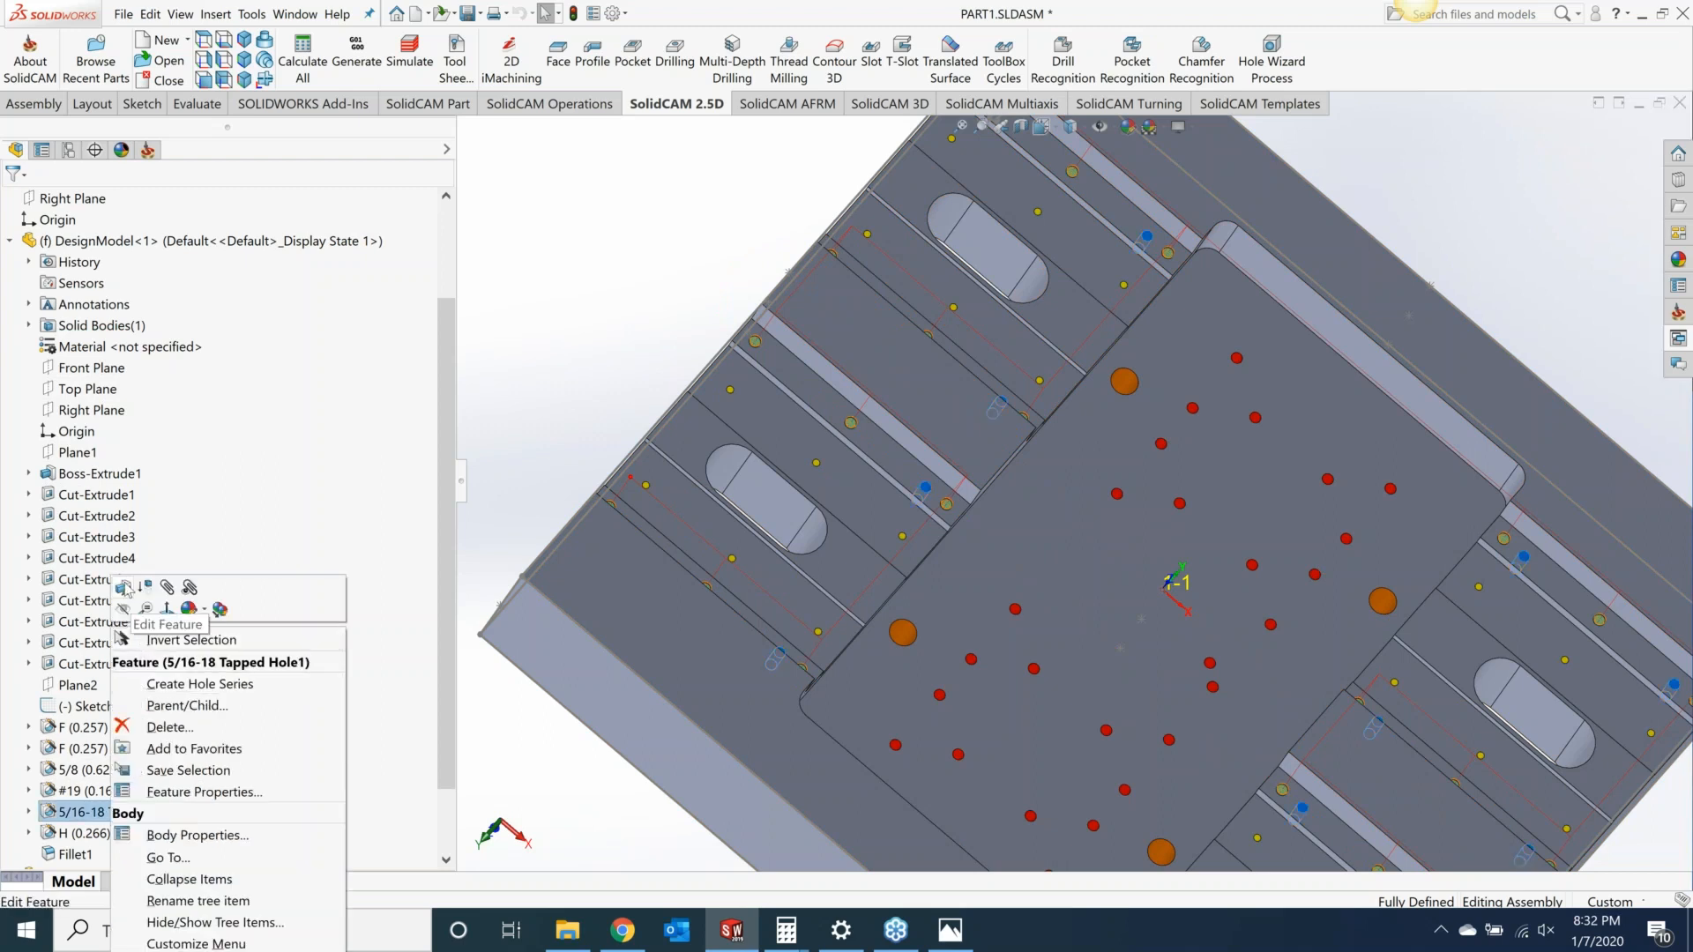
{"action": "left_click", "coordinate": [124, 588]}
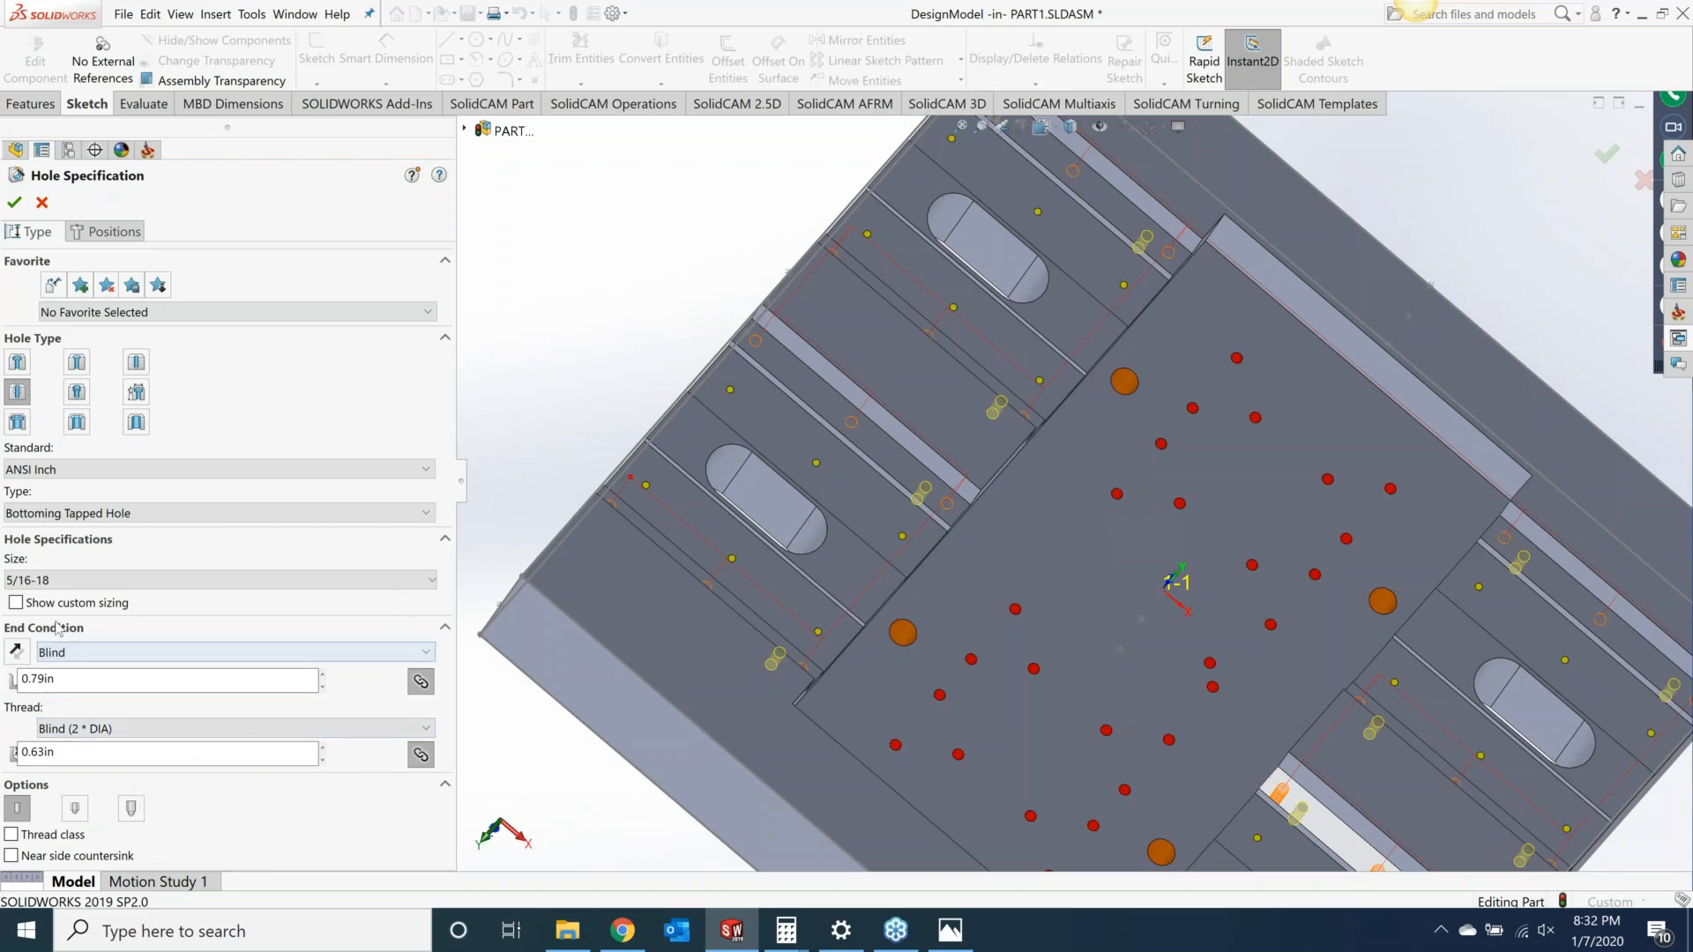
{"action": "left_click", "coordinate": [16, 604]}
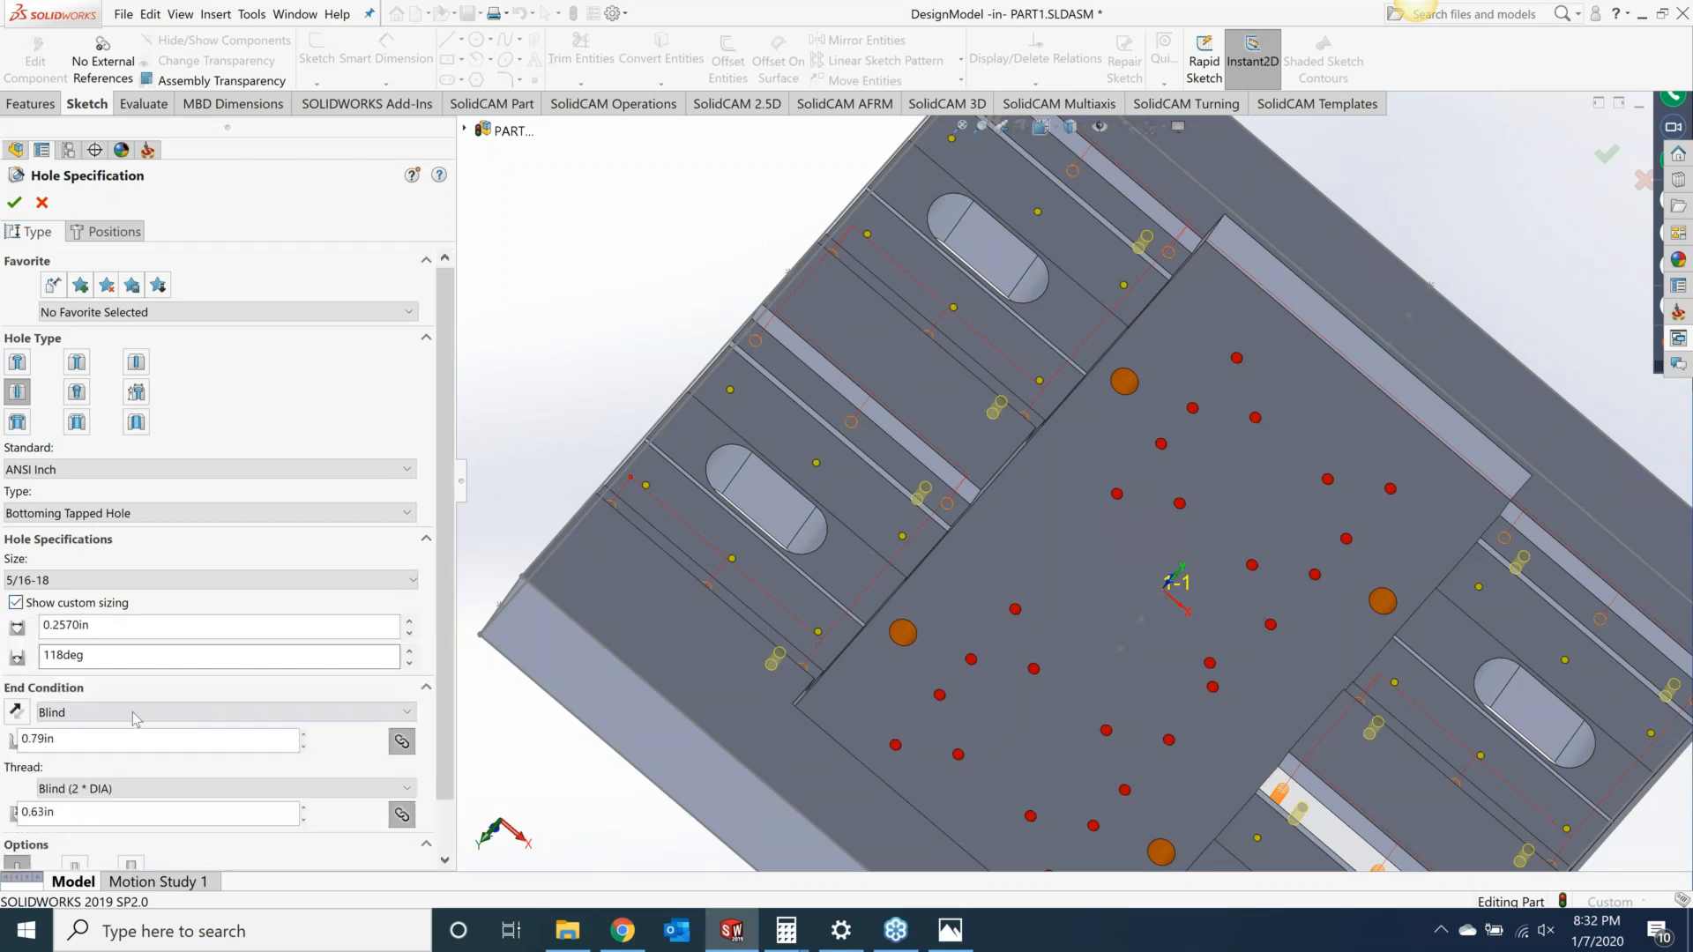
{"action": "left_click", "coordinate": [109, 627]}
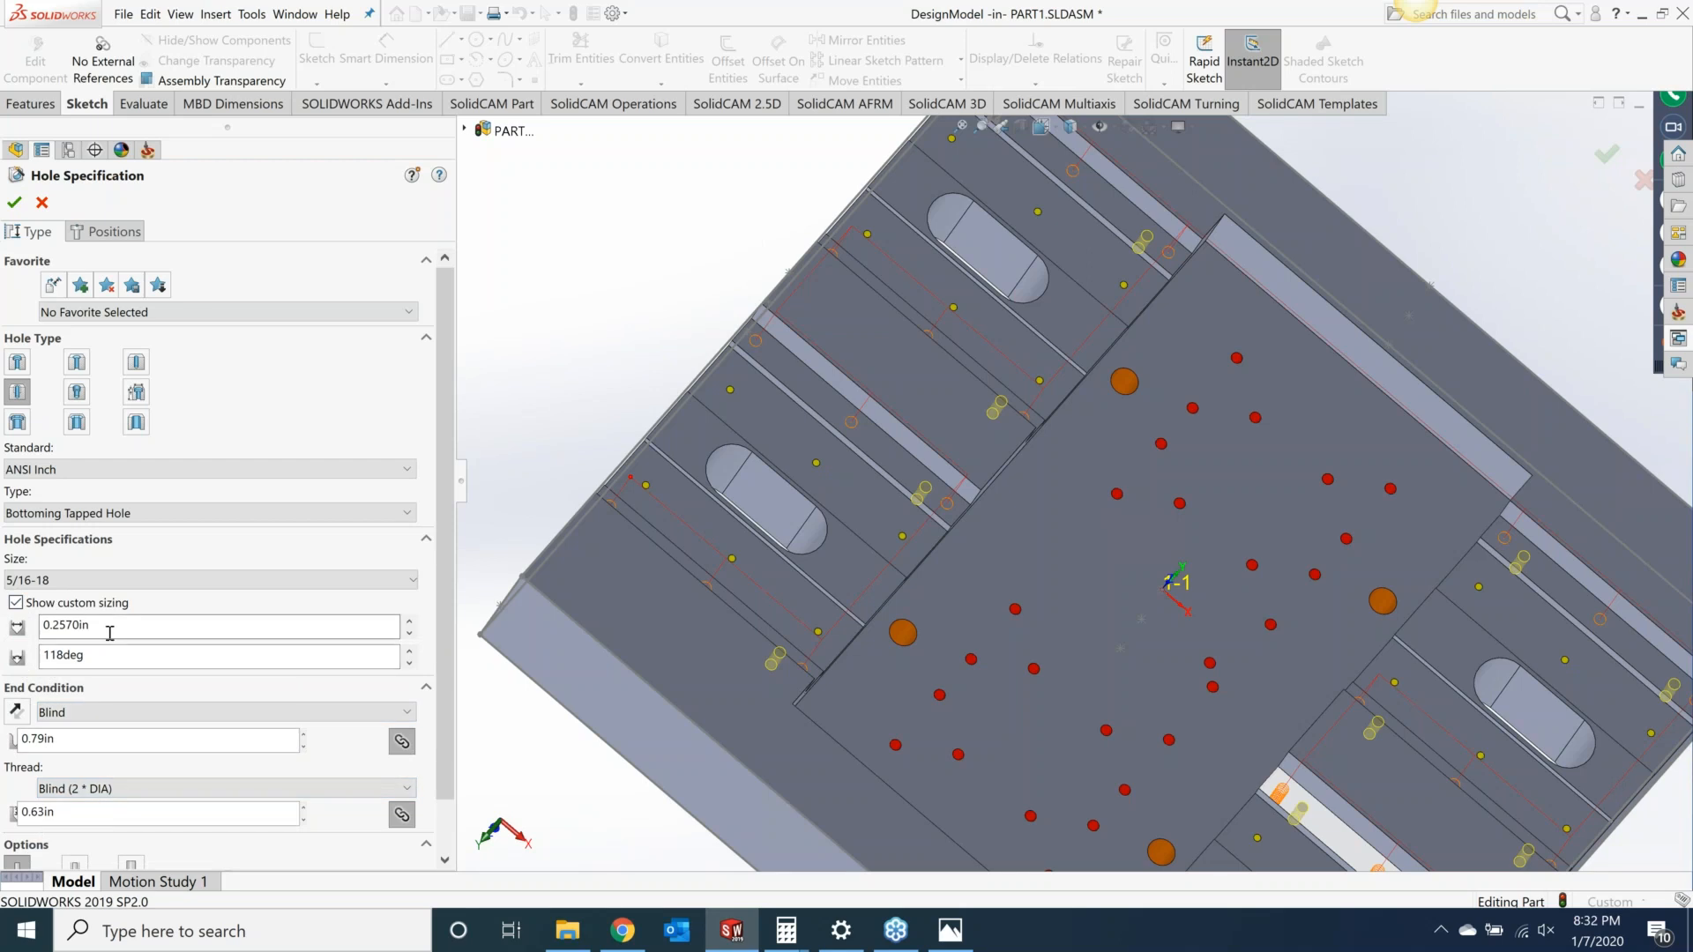
{"action": "left_click_drag", "start_coordinate": [112, 628], "coordinate": [47, 628]}
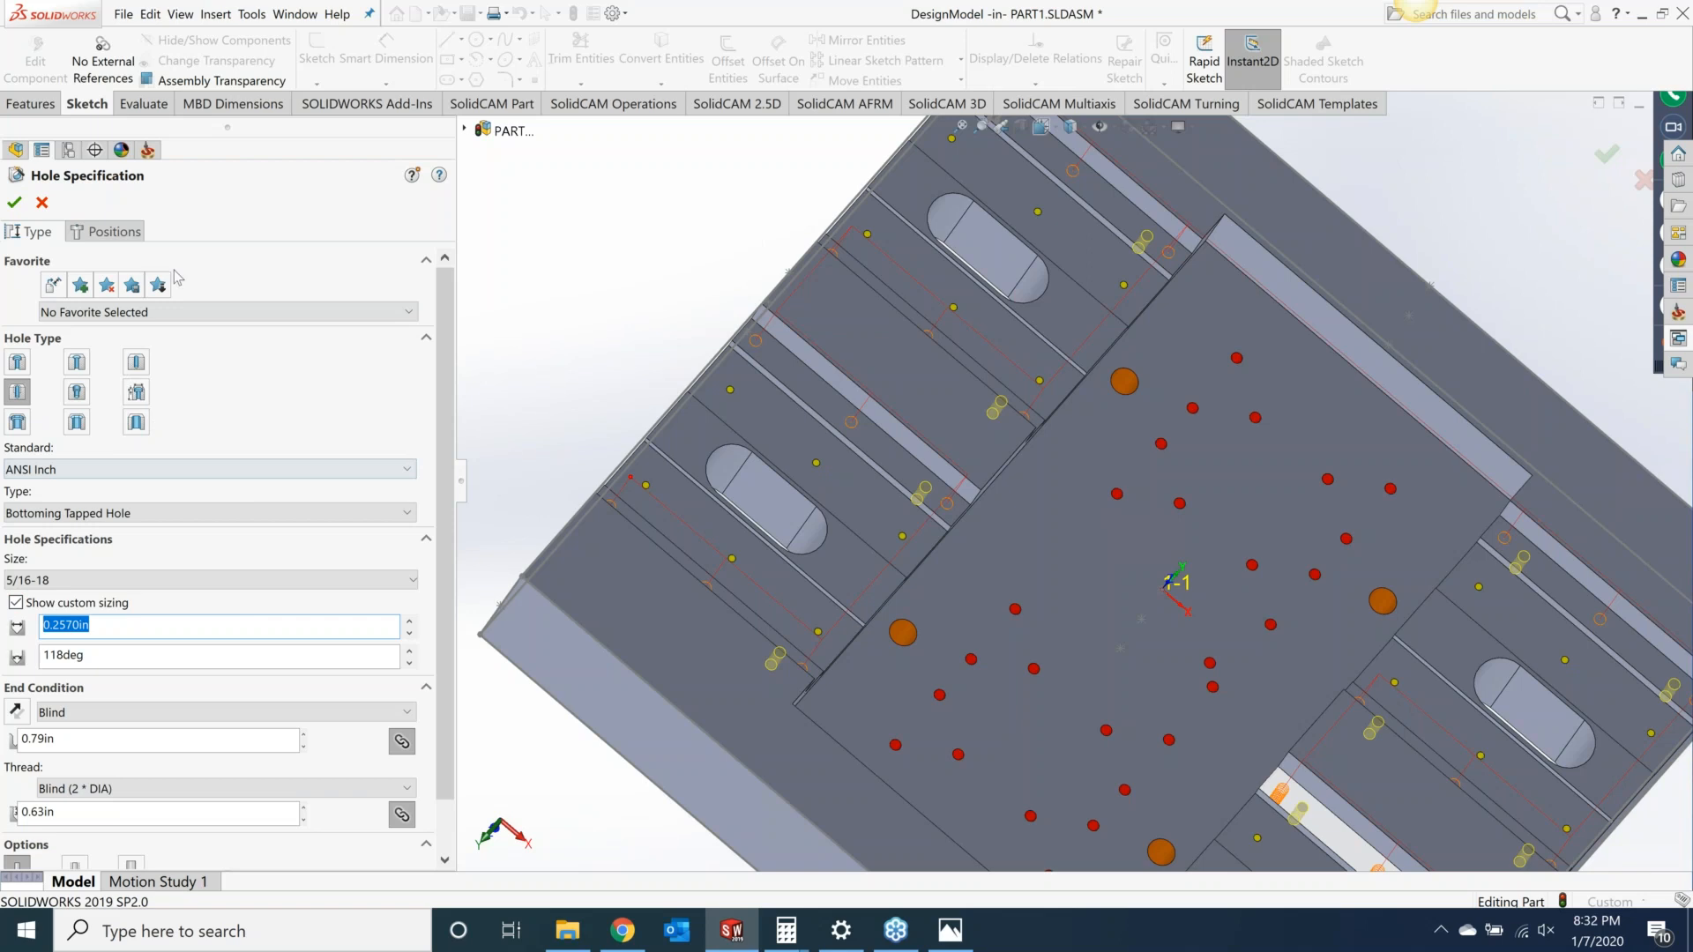
{"action": "left_click", "coordinate": [42, 203]}
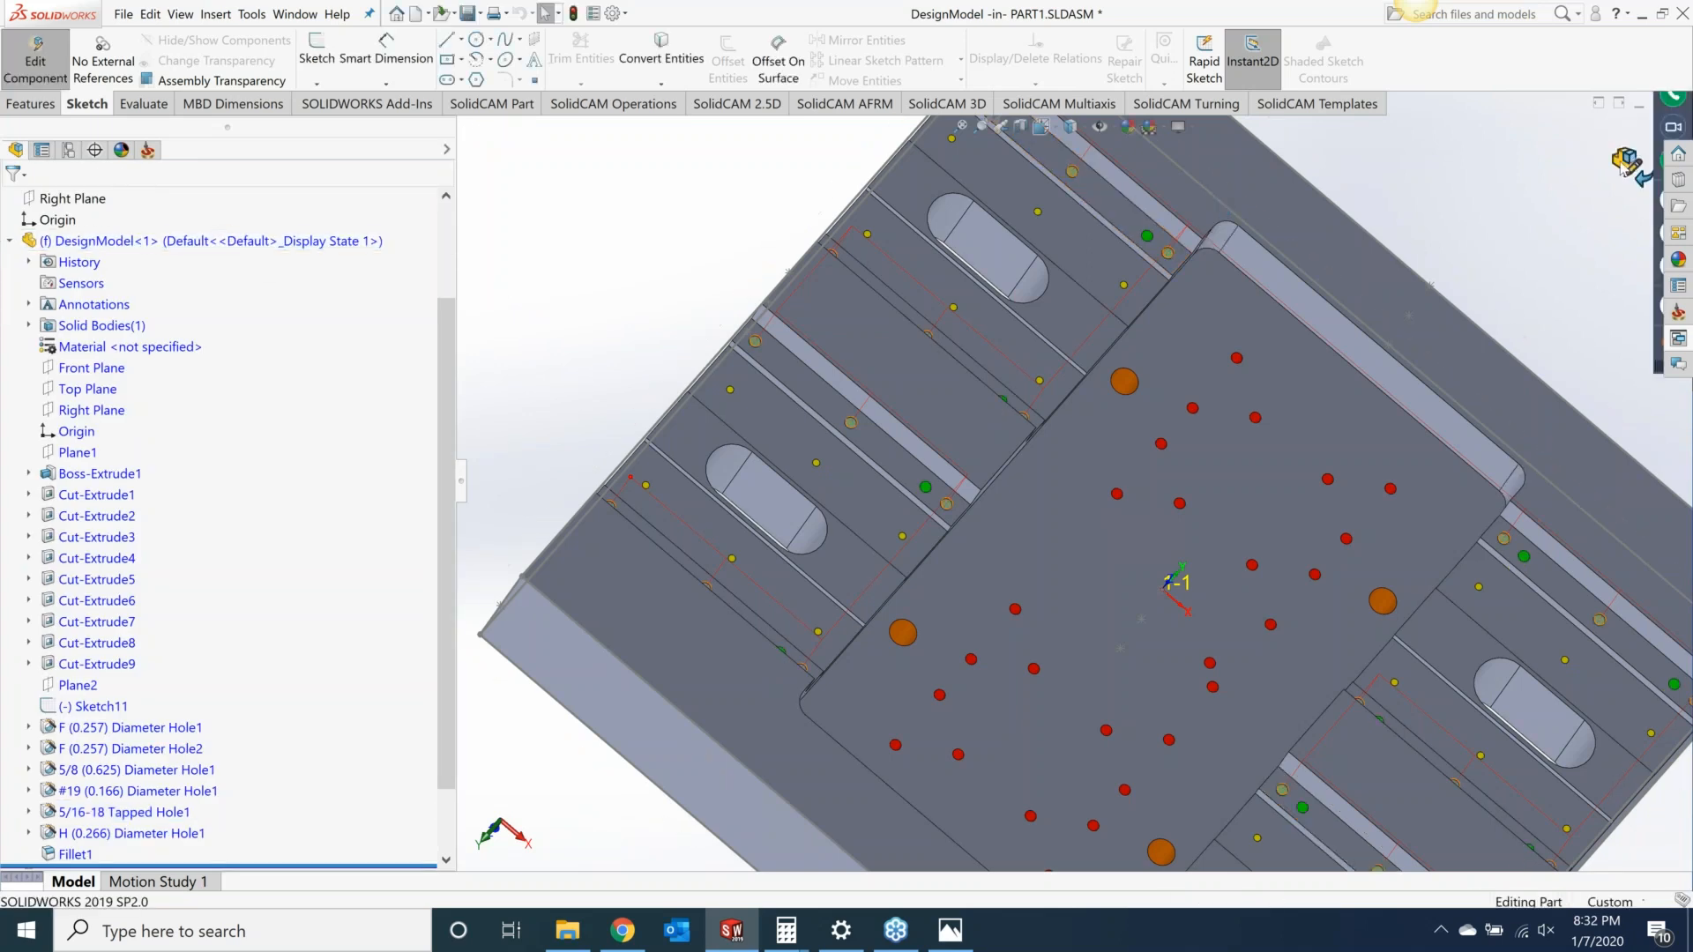
{"action": "left_click", "coordinate": [1627, 161]}
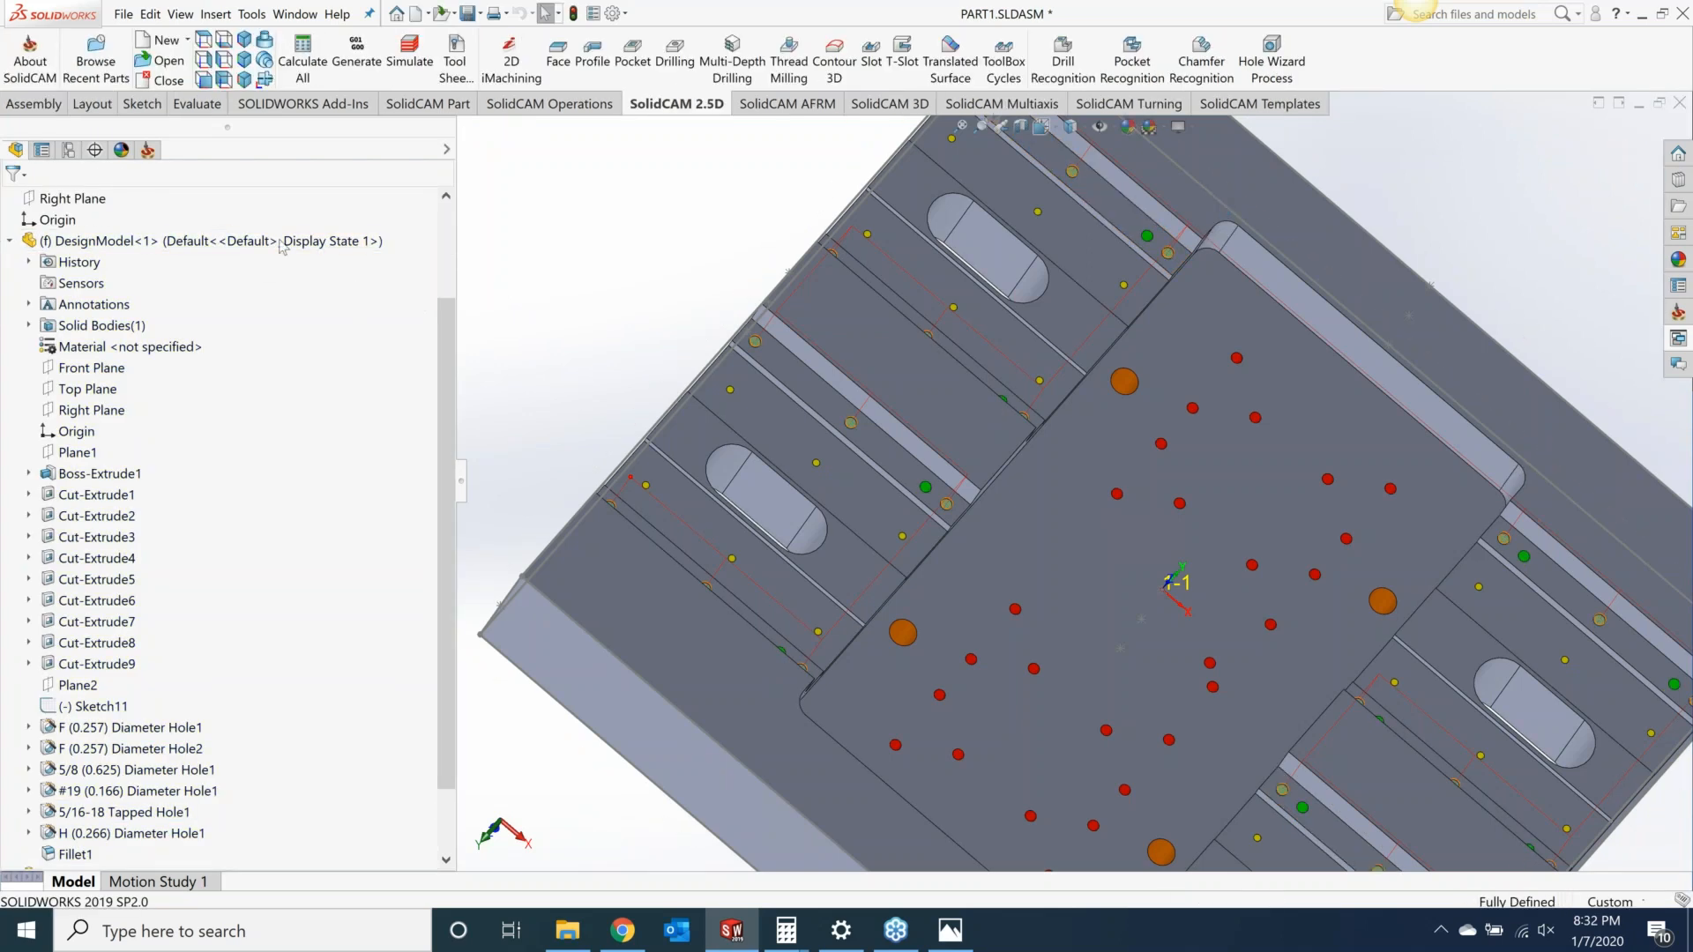
Step: Return to the SolidCAM manager tree and run a machine simulation of all operations on the part
{"action": "left_click", "coordinate": [149, 152]}
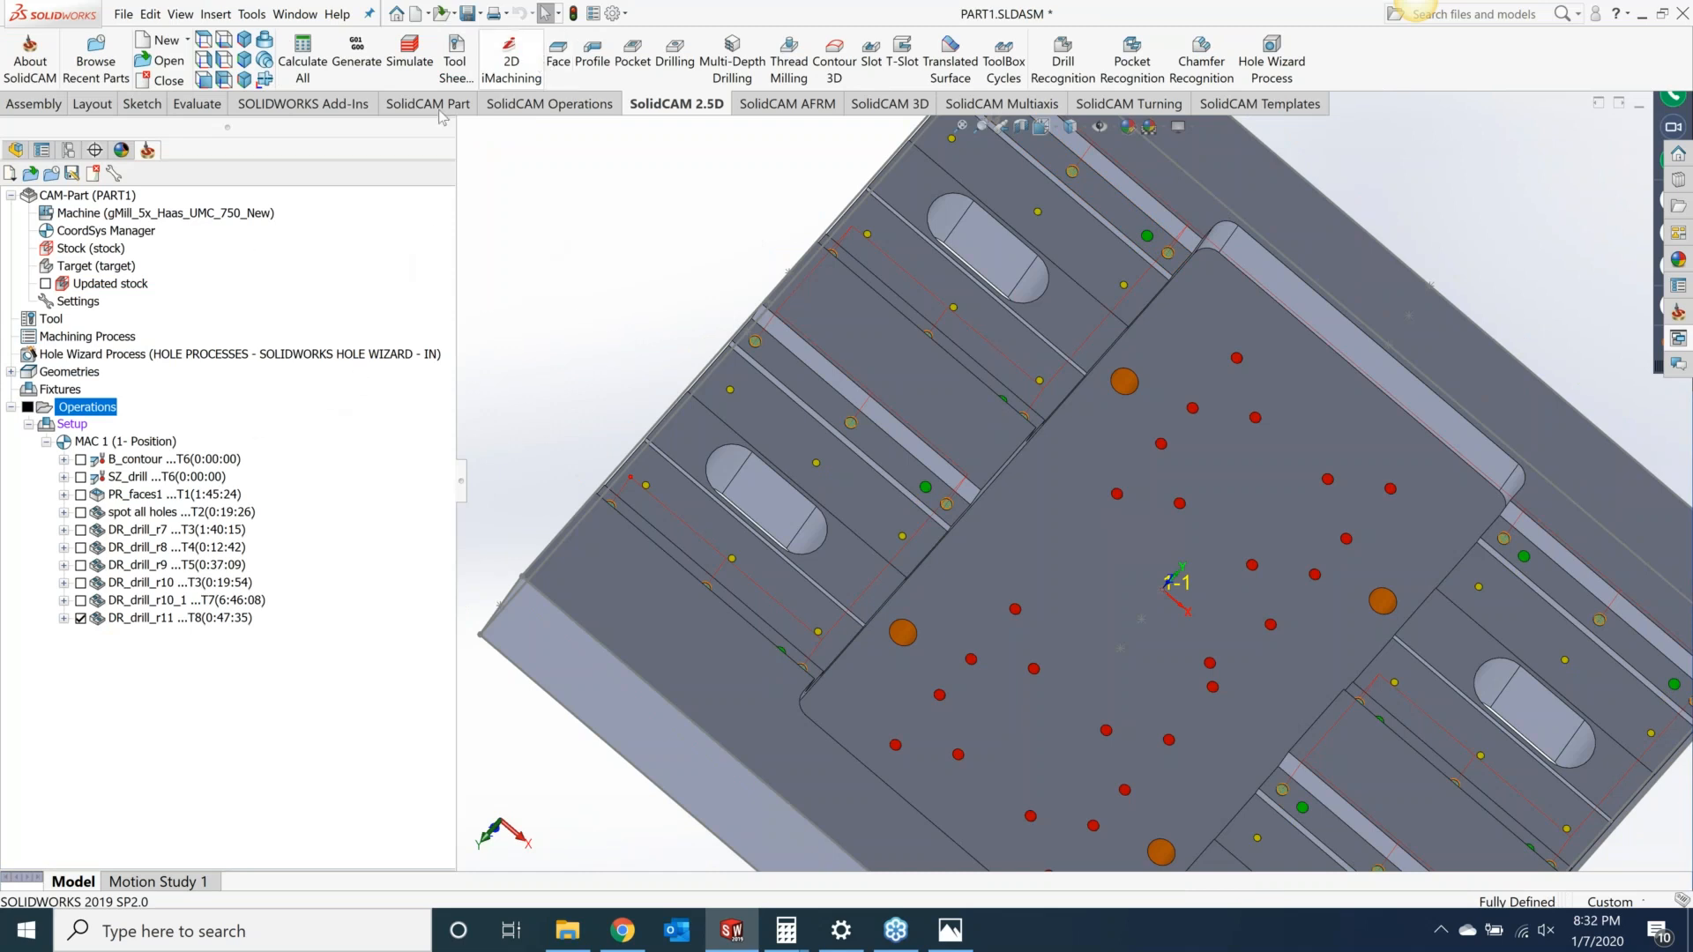
{"action": "left_click", "coordinate": [413, 68]}
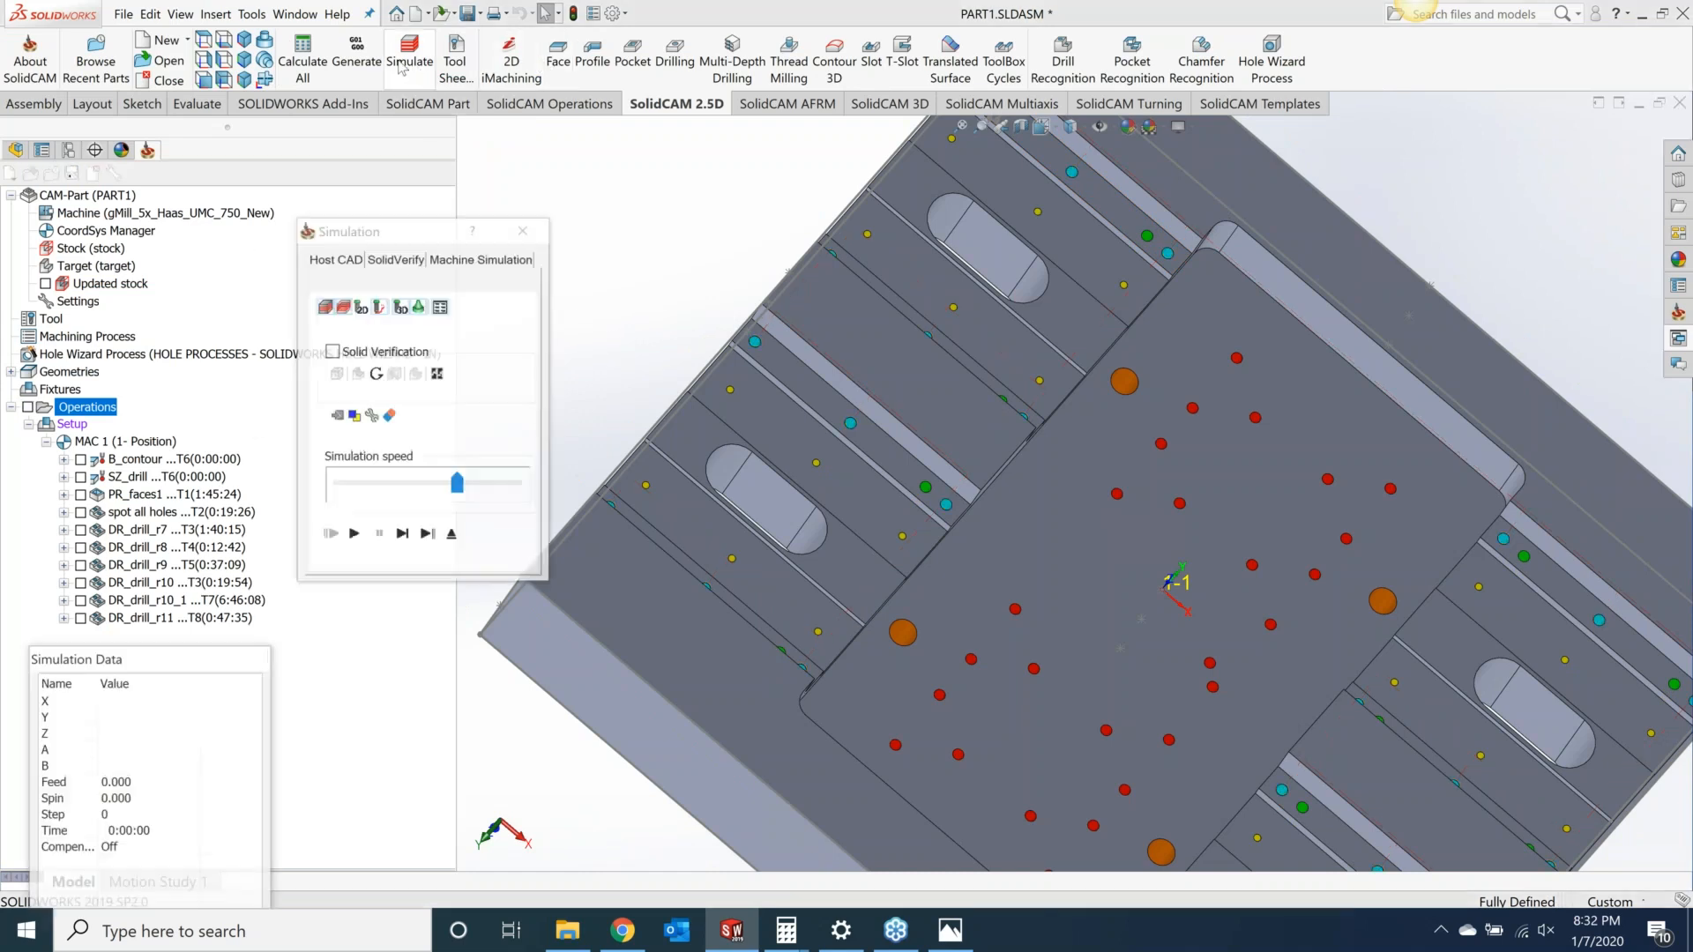
{"action": "left_click", "coordinate": [481, 258]}
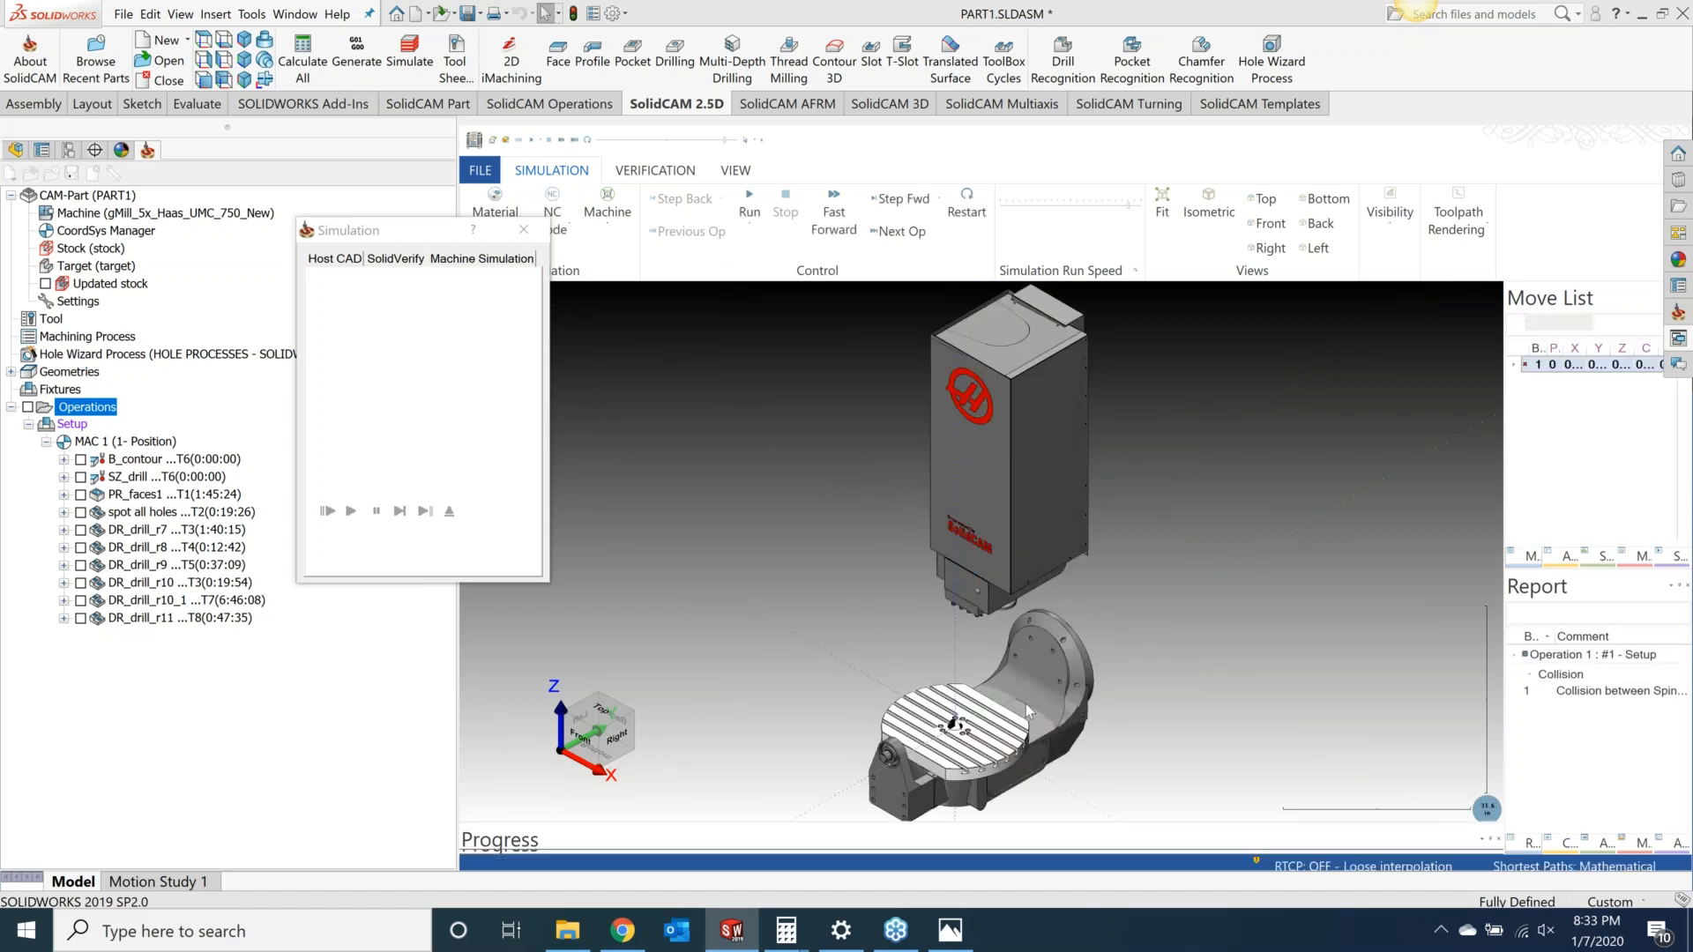
{"action": "left_click", "coordinate": [751, 201]}
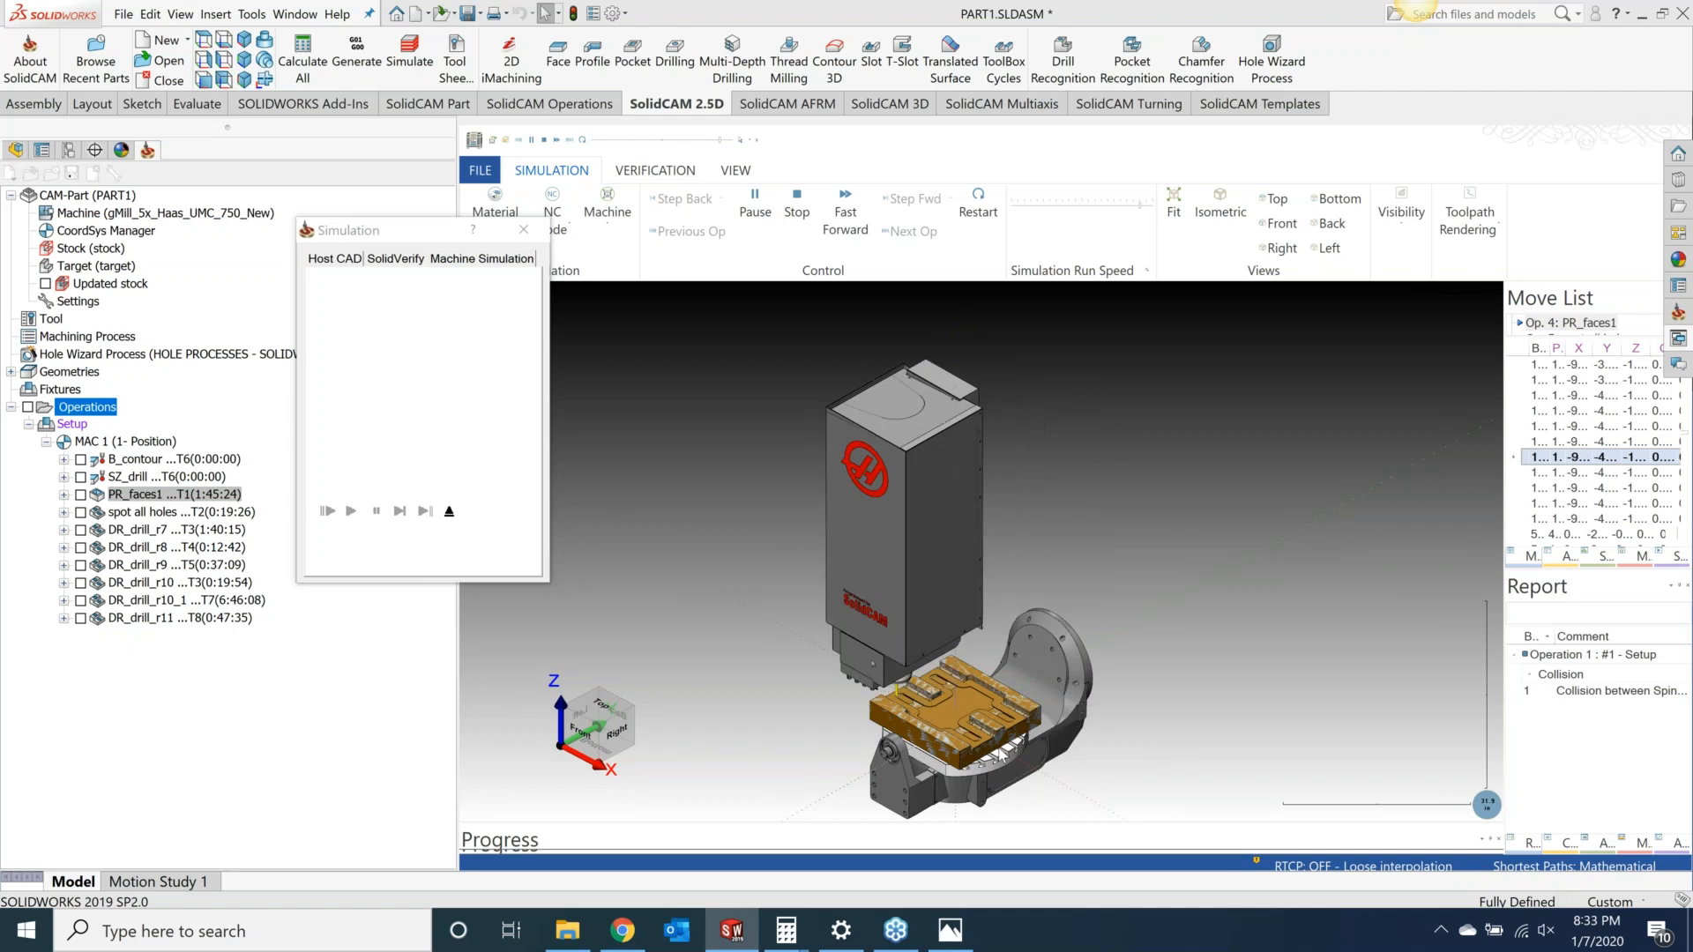
{"action": "scroll", "coordinate": [954, 719], "scroll_direction": "up", "scroll_amount": 5}
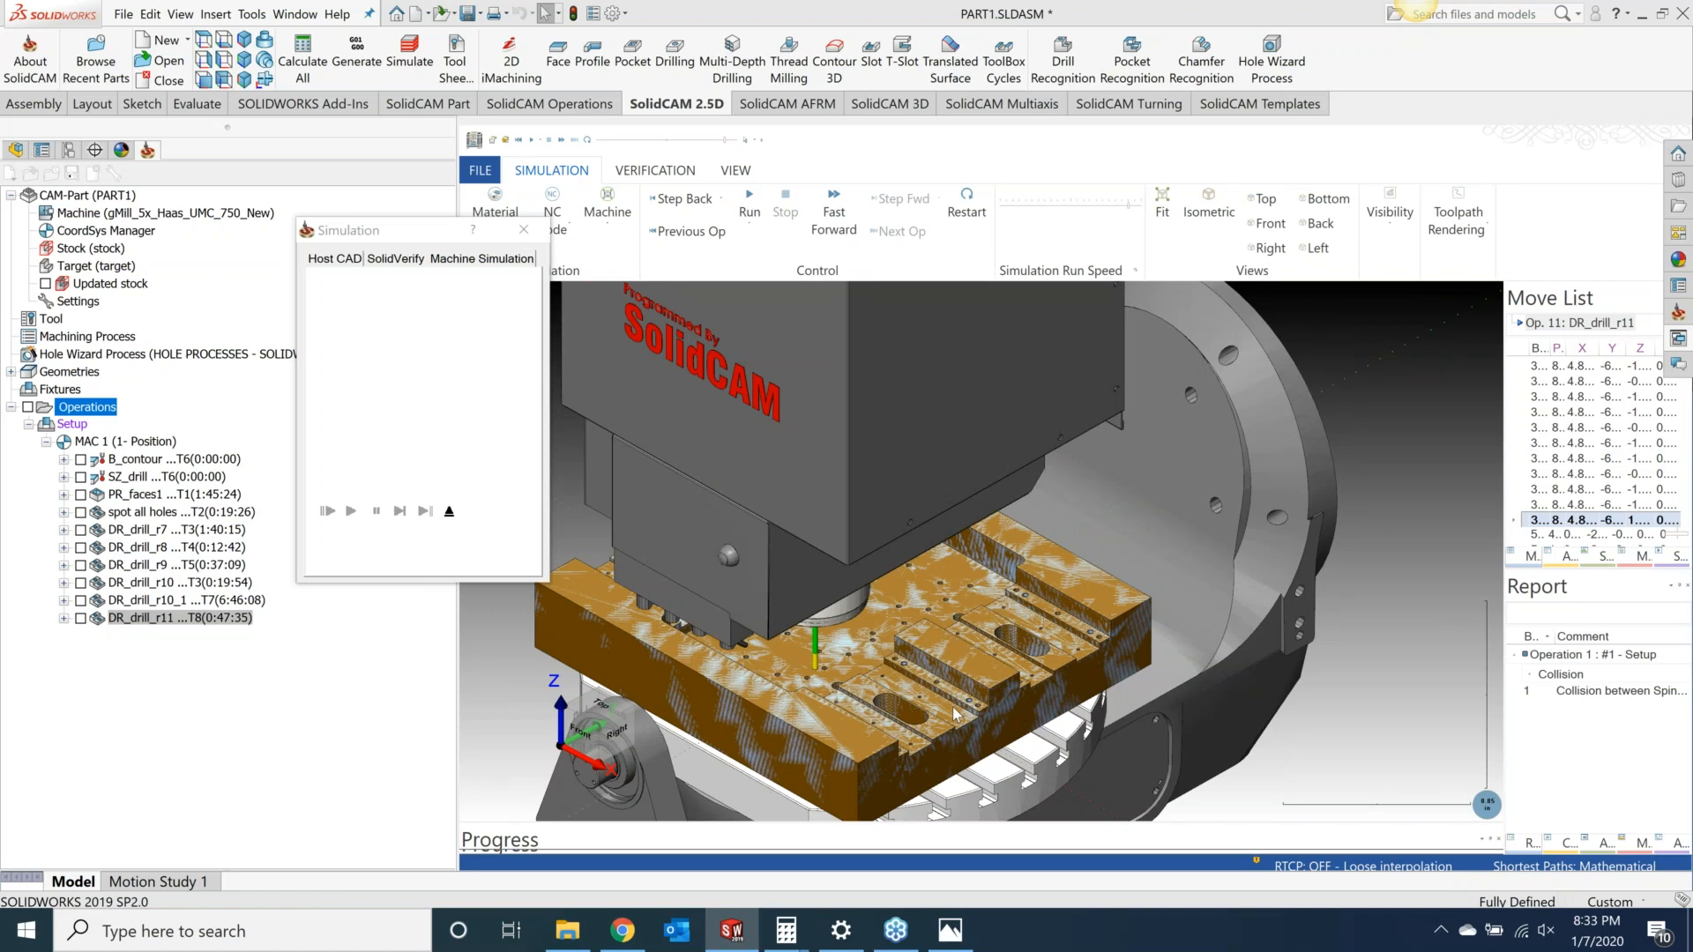
{"action": "left_click", "coordinate": [523, 232]}
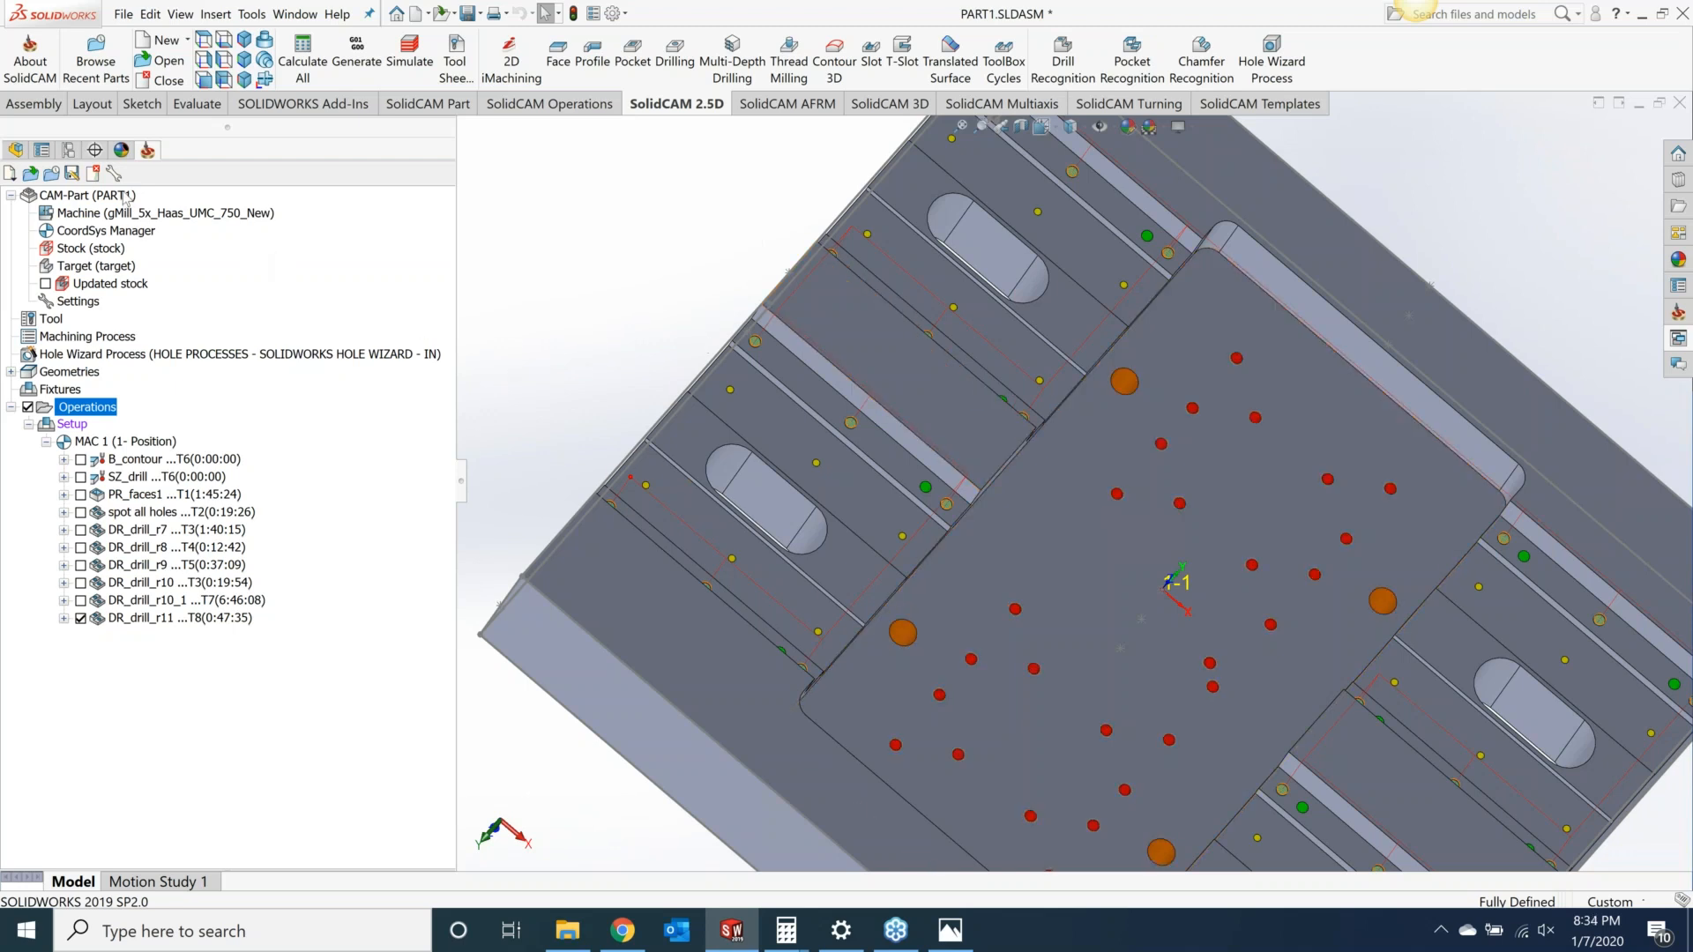
Step: Generate a tool sheet for the CAM part using the Default_XLS_Simplified style
{"action": "right_click", "coordinate": [124, 198]}
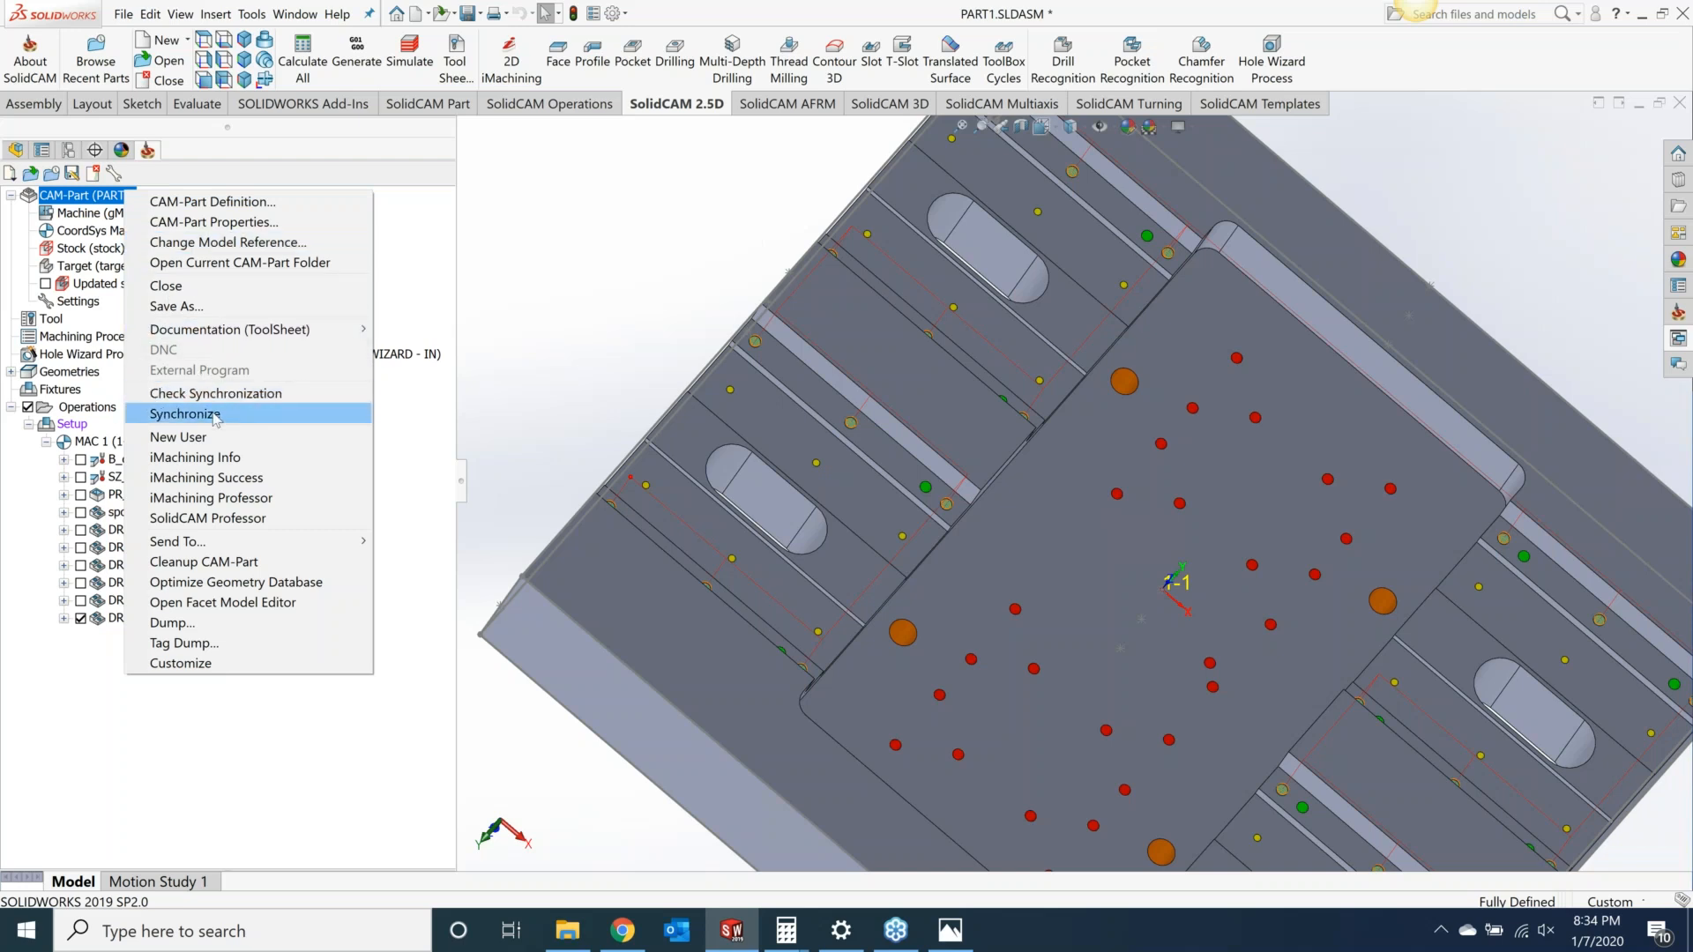
{"action": "mouse_move", "coordinate": [229, 330]}
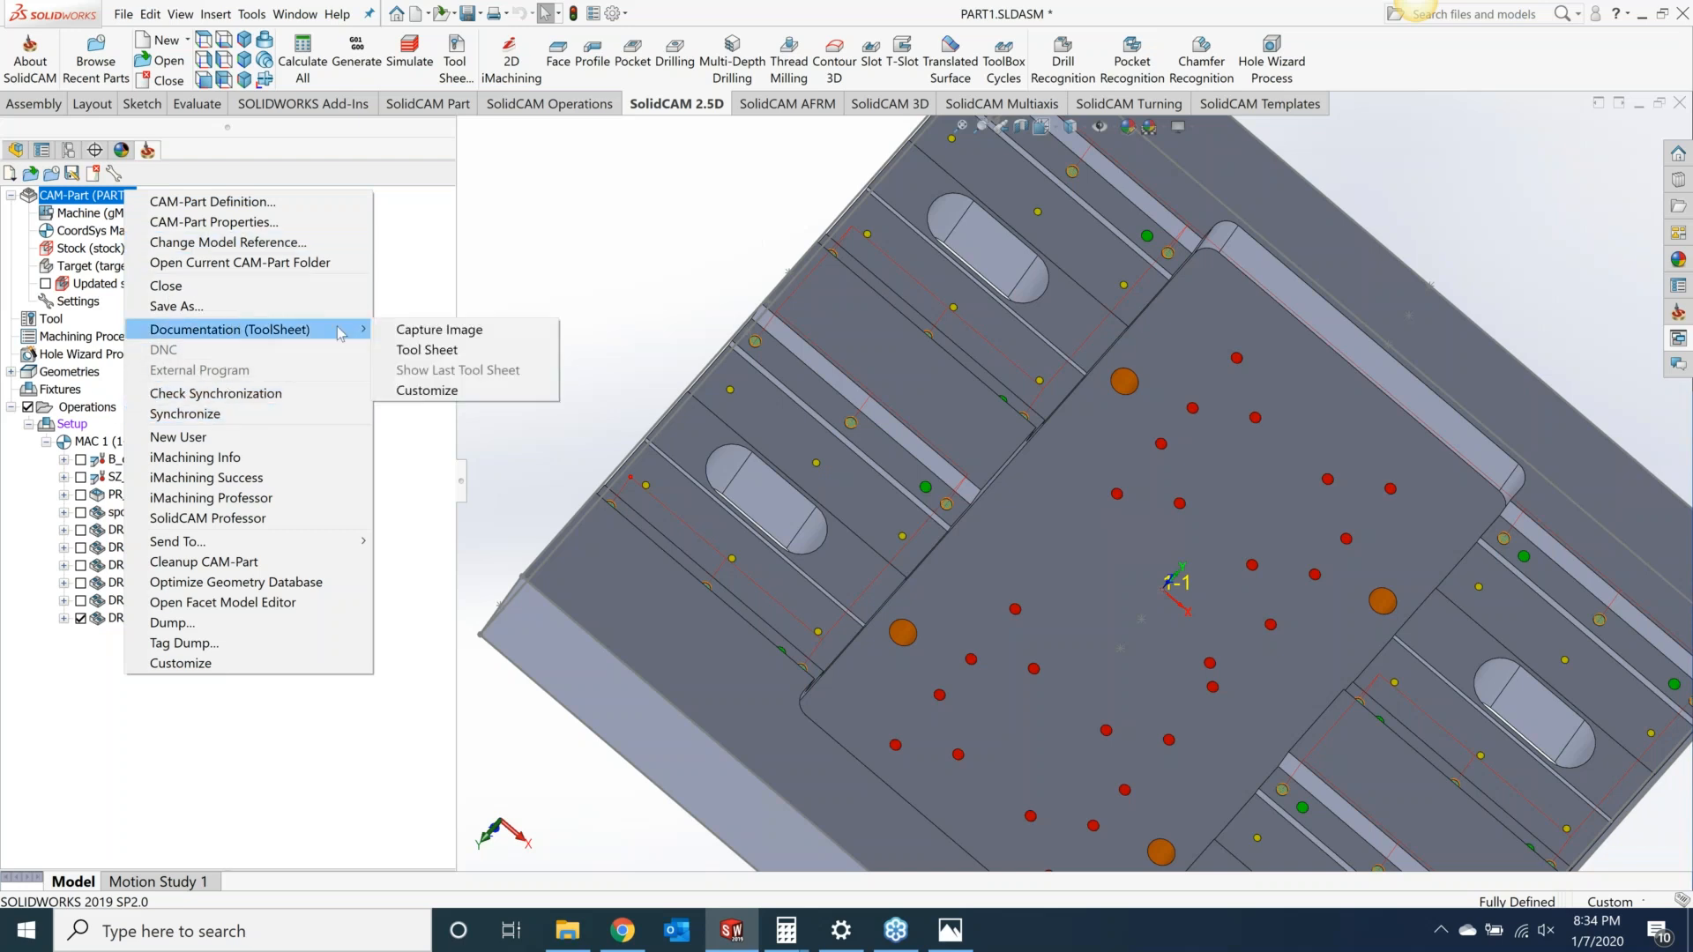
{"action": "left_click", "coordinate": [427, 350]}
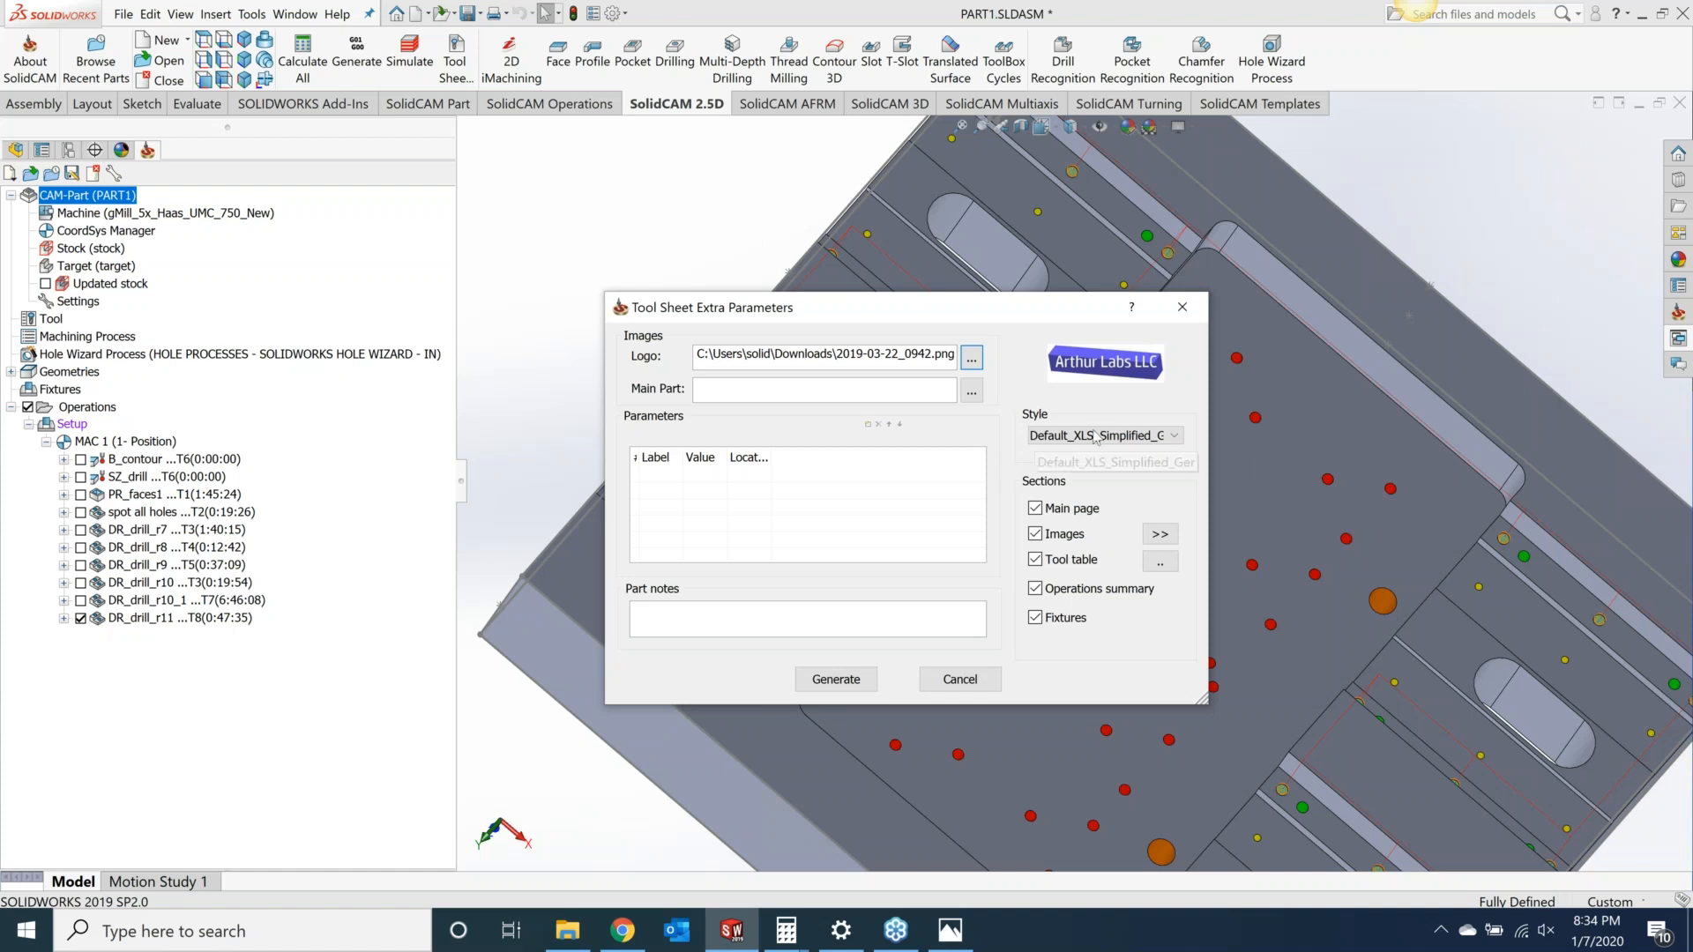
{"action": "left_click", "coordinate": [1089, 438]}
{"action": "left_click", "coordinate": [1090, 440]}
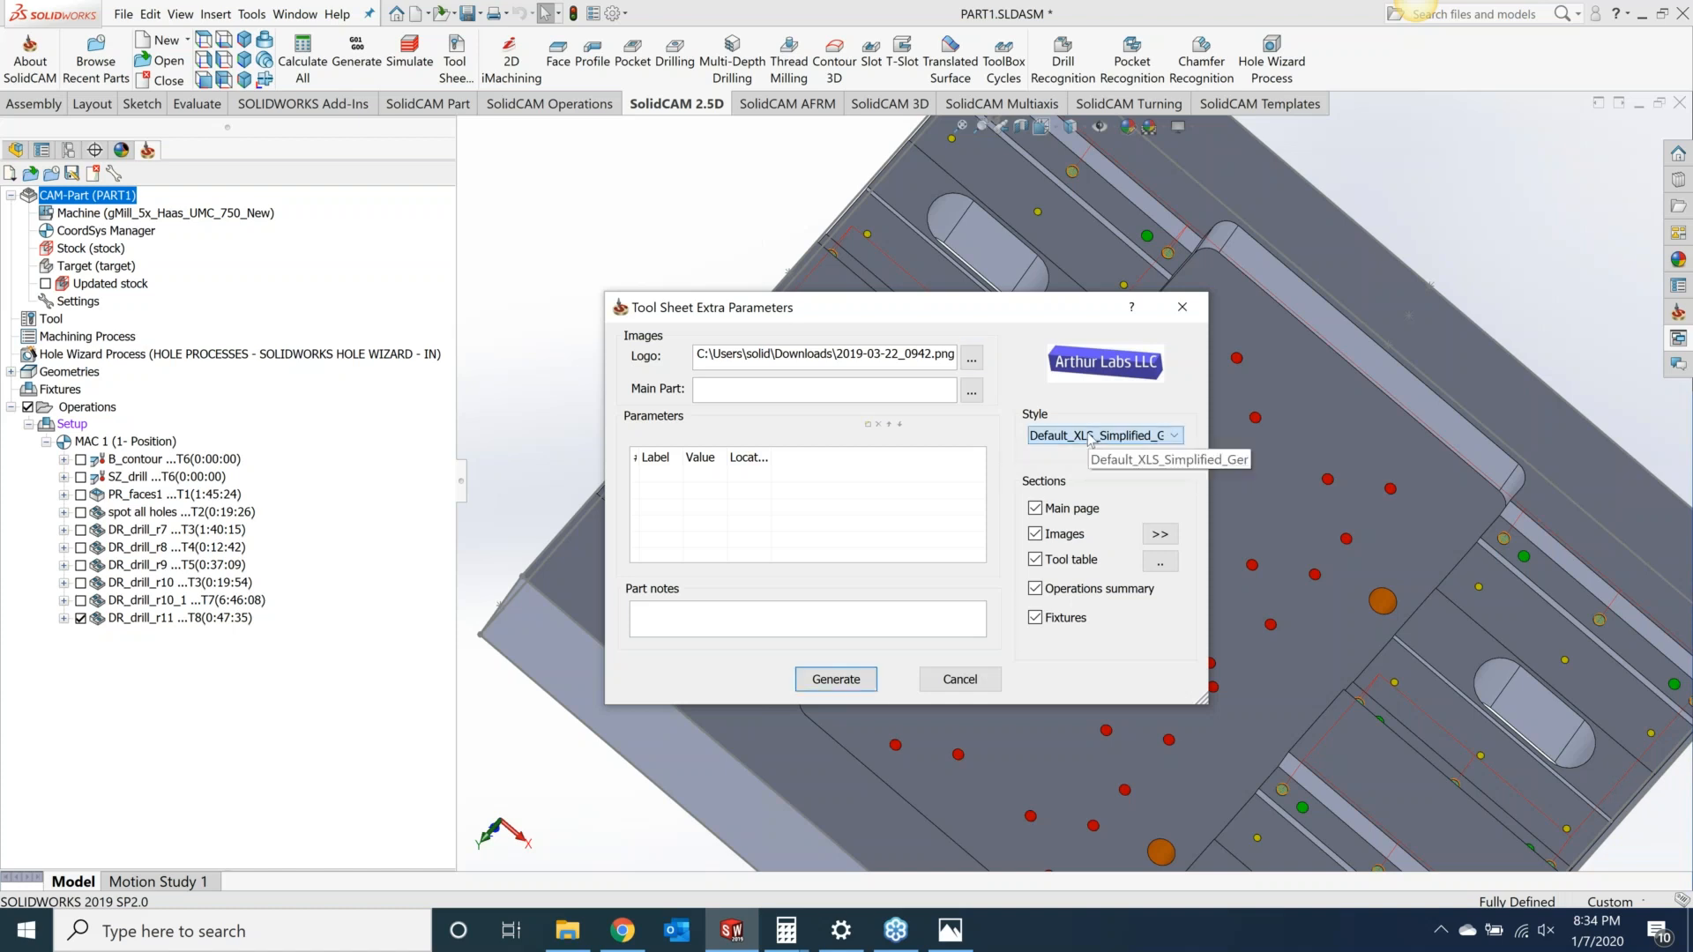
{"action": "left_click", "coordinate": [1090, 440]}
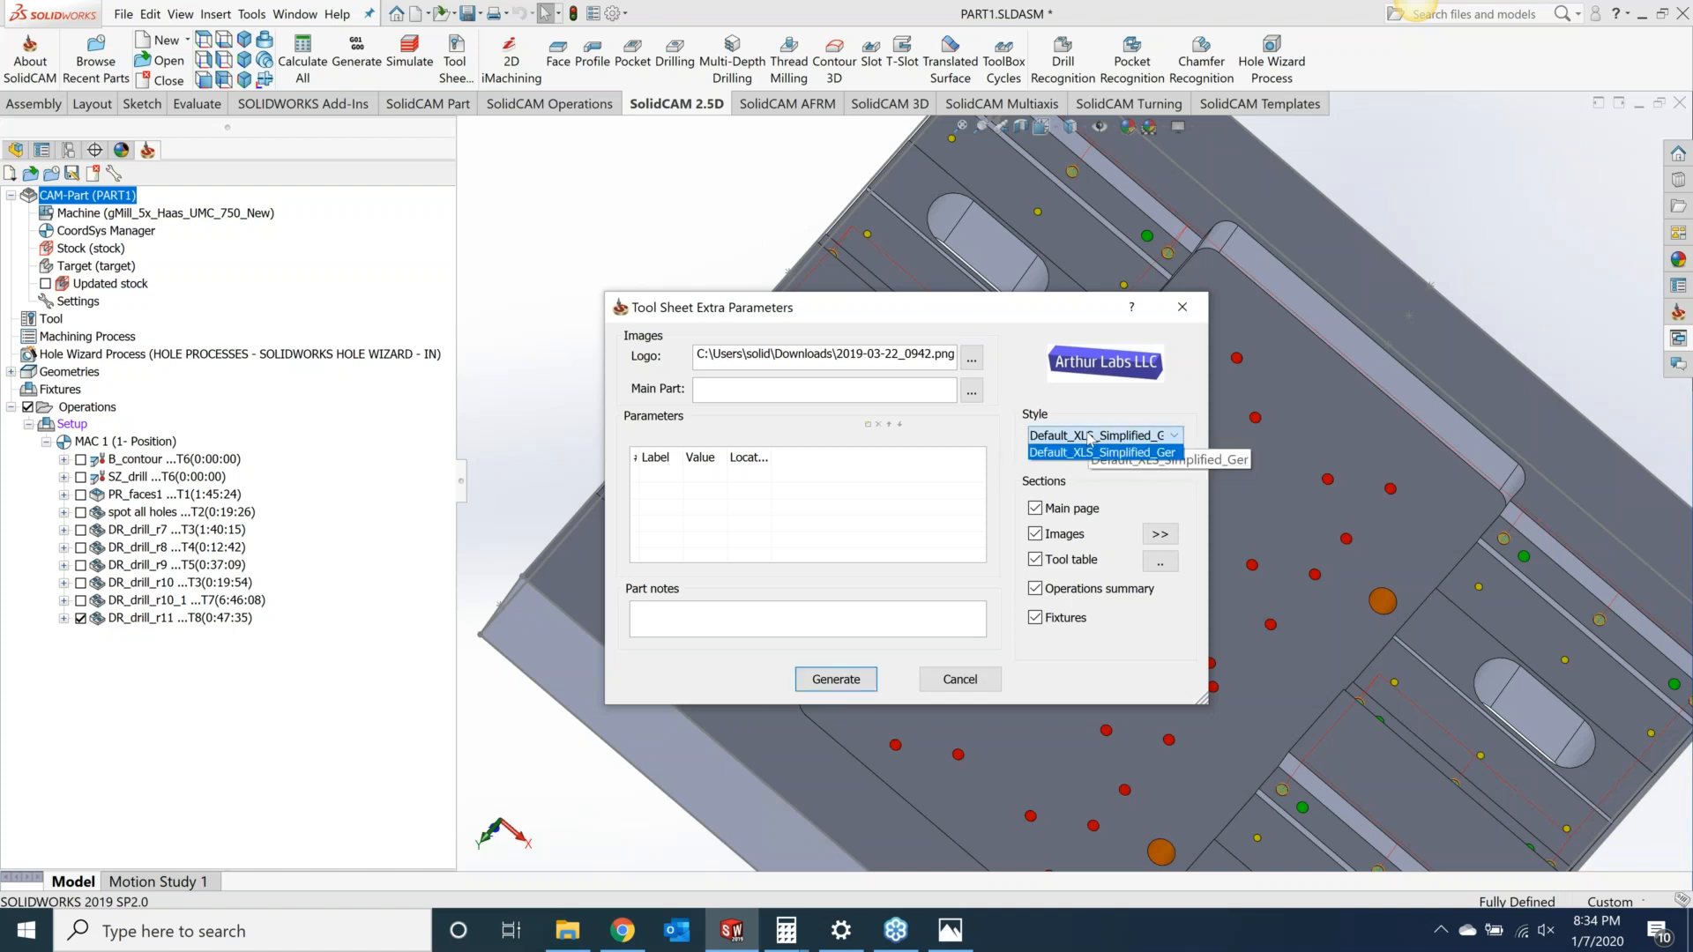
{"action": "left_click", "coordinate": [857, 682]}
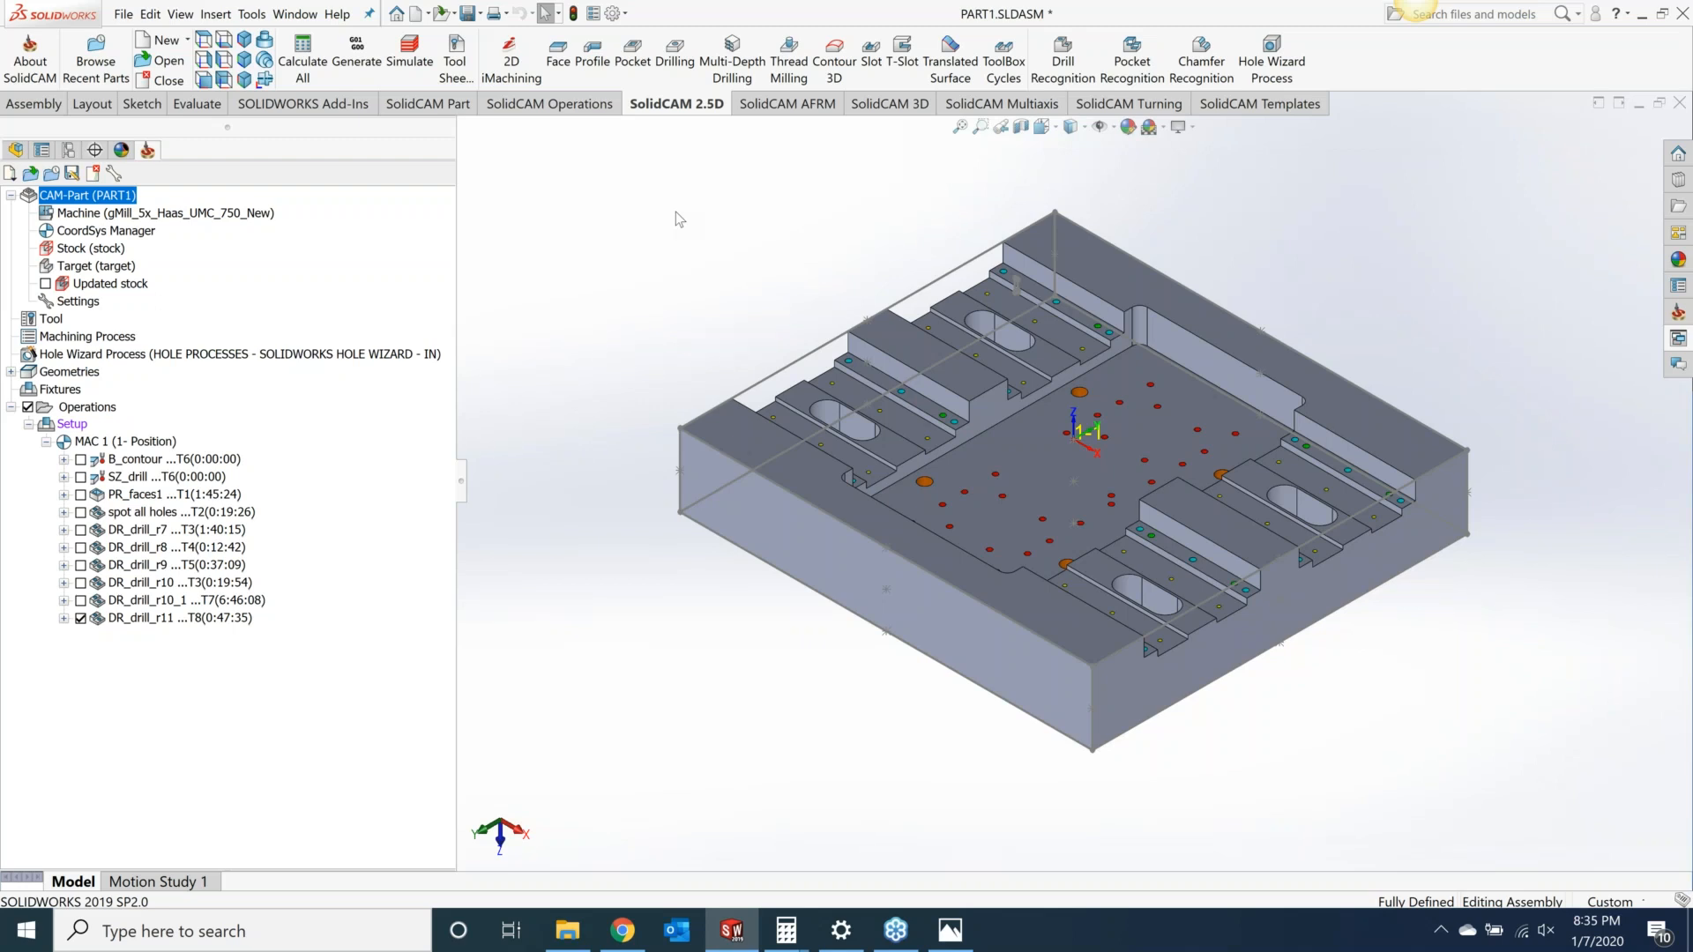
Step: Switch to the browser and view the KevCAM Night School registration page for upcoming classes
{"action": "left_click", "coordinate": [622, 930]}
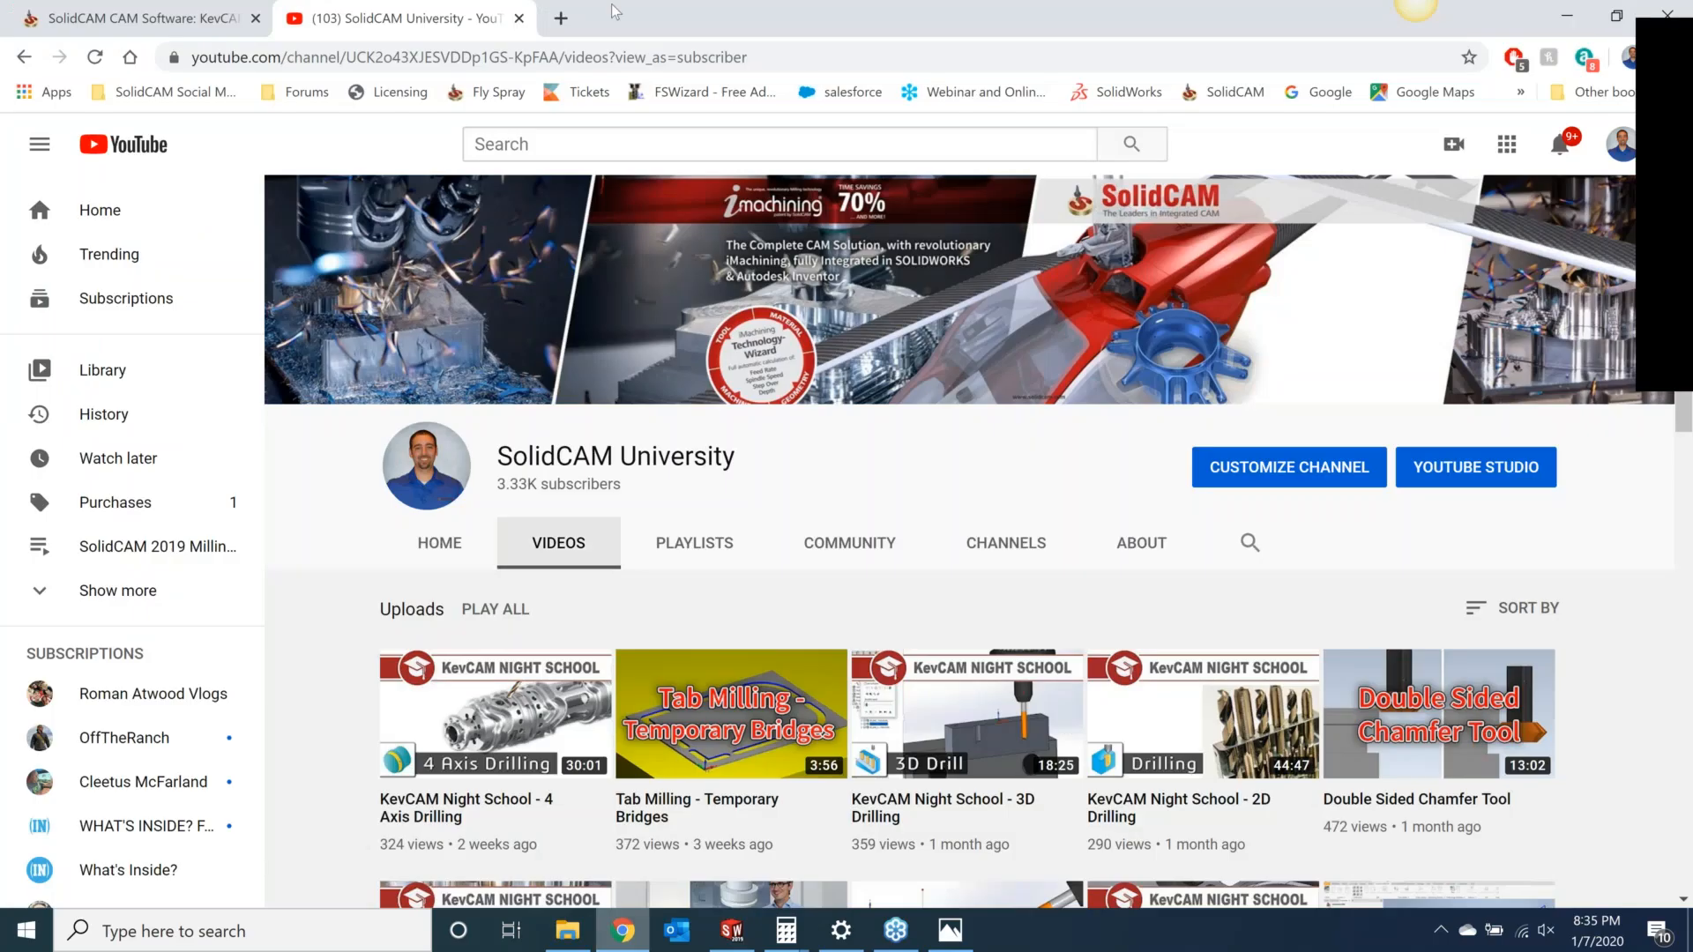
{"action": "left_click", "coordinate": [163, 22]}
{"action": "scroll", "coordinate": [673, 616], "scroll_direction": "down", "scroll_amount": 5}
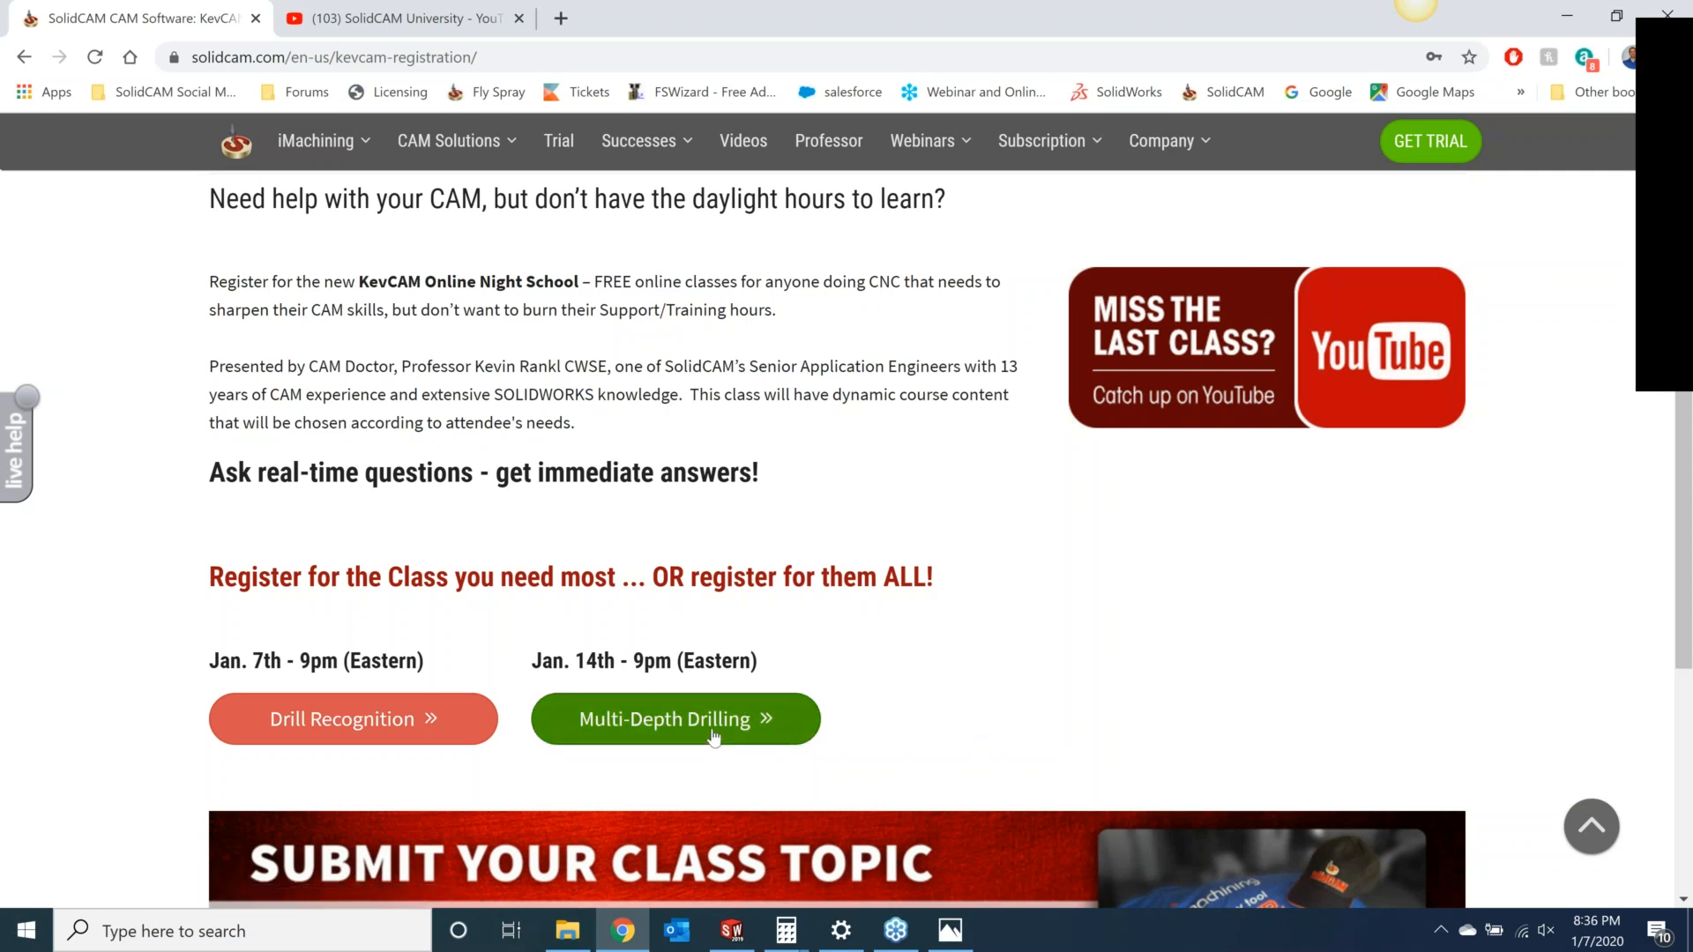
{"action": "scroll", "coordinate": [971, 610], "scroll_direction": "down", "scroll_amount": 3}
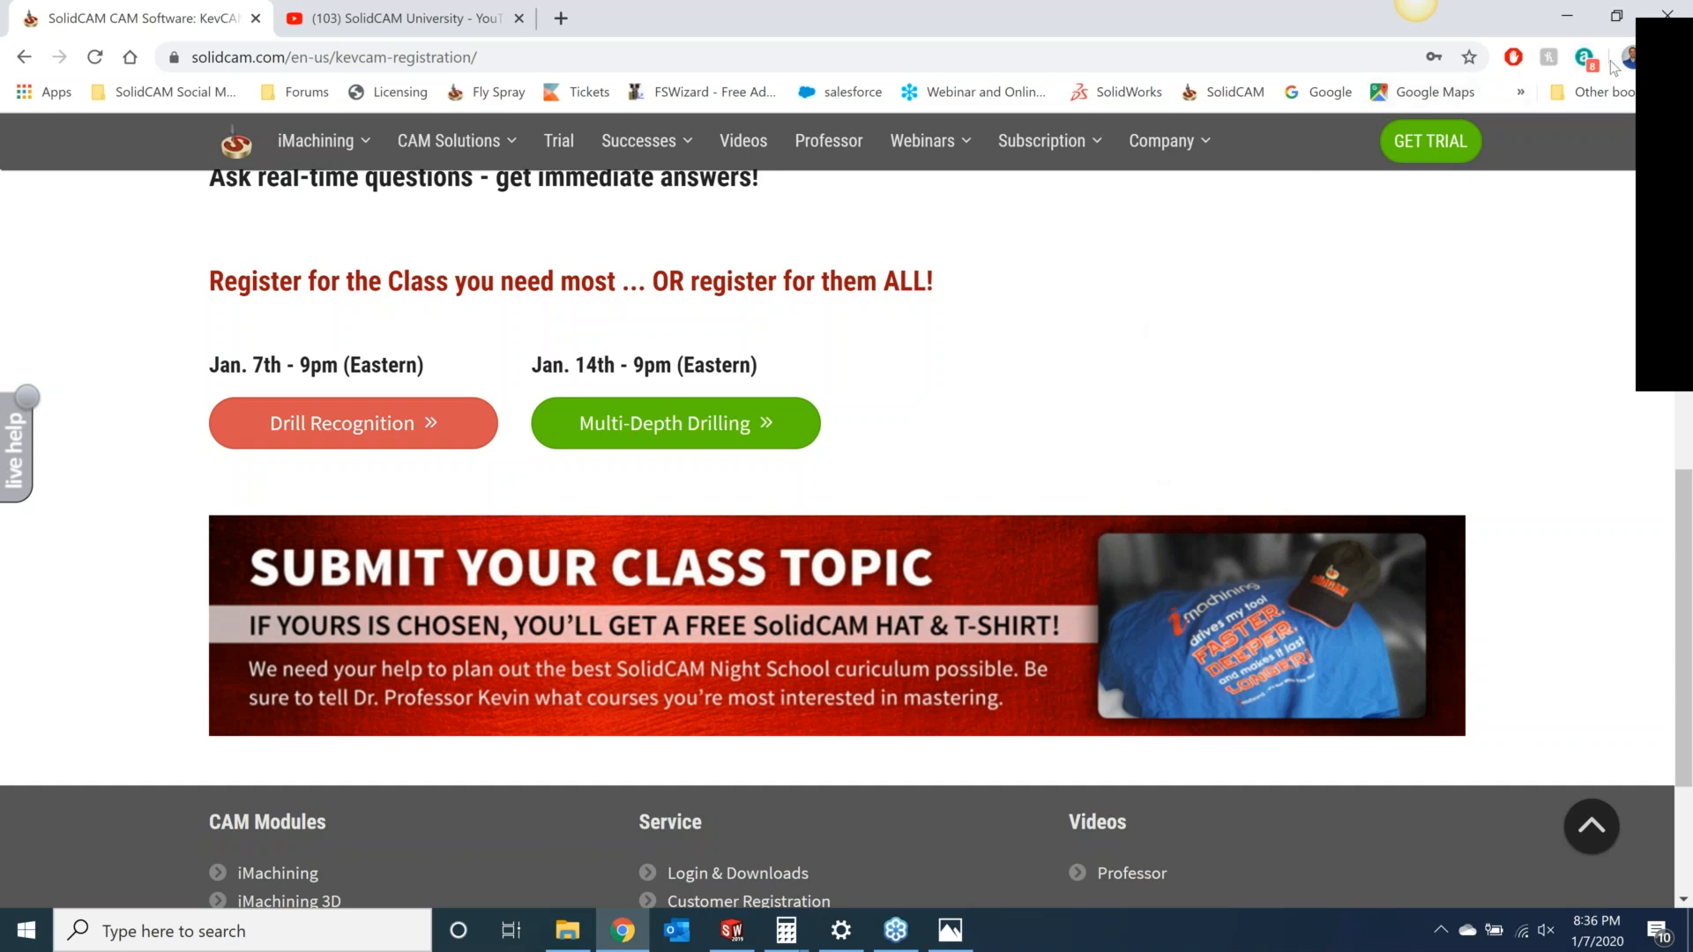
{"action": "left_click", "coordinate": [1679, 63]}
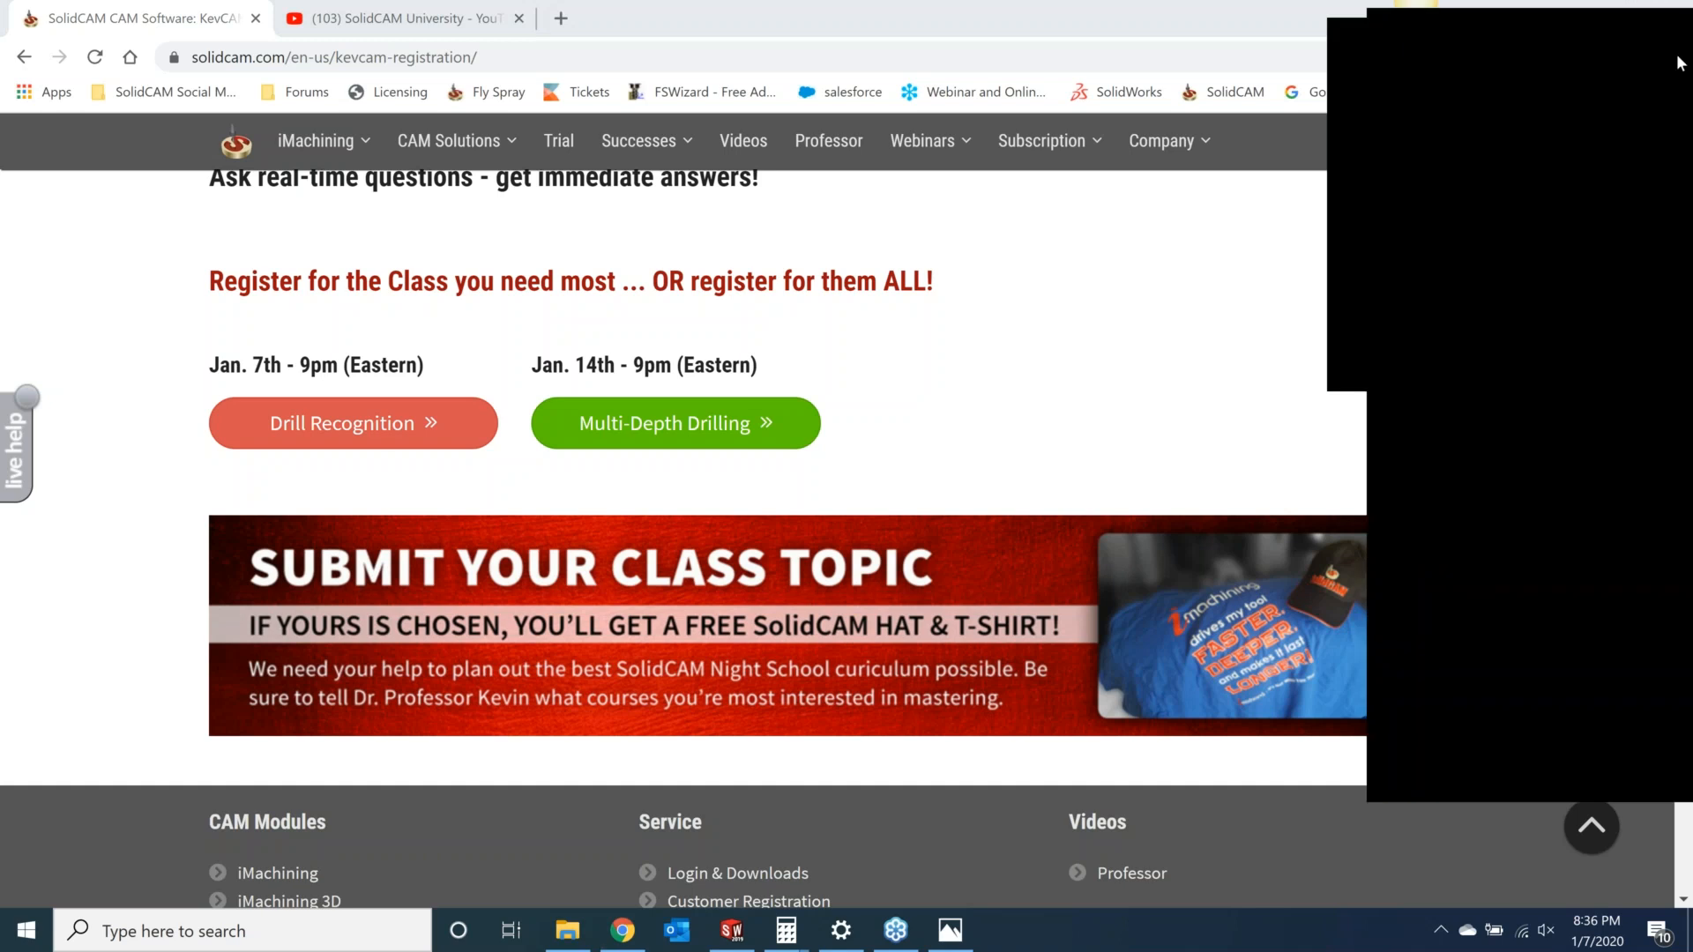